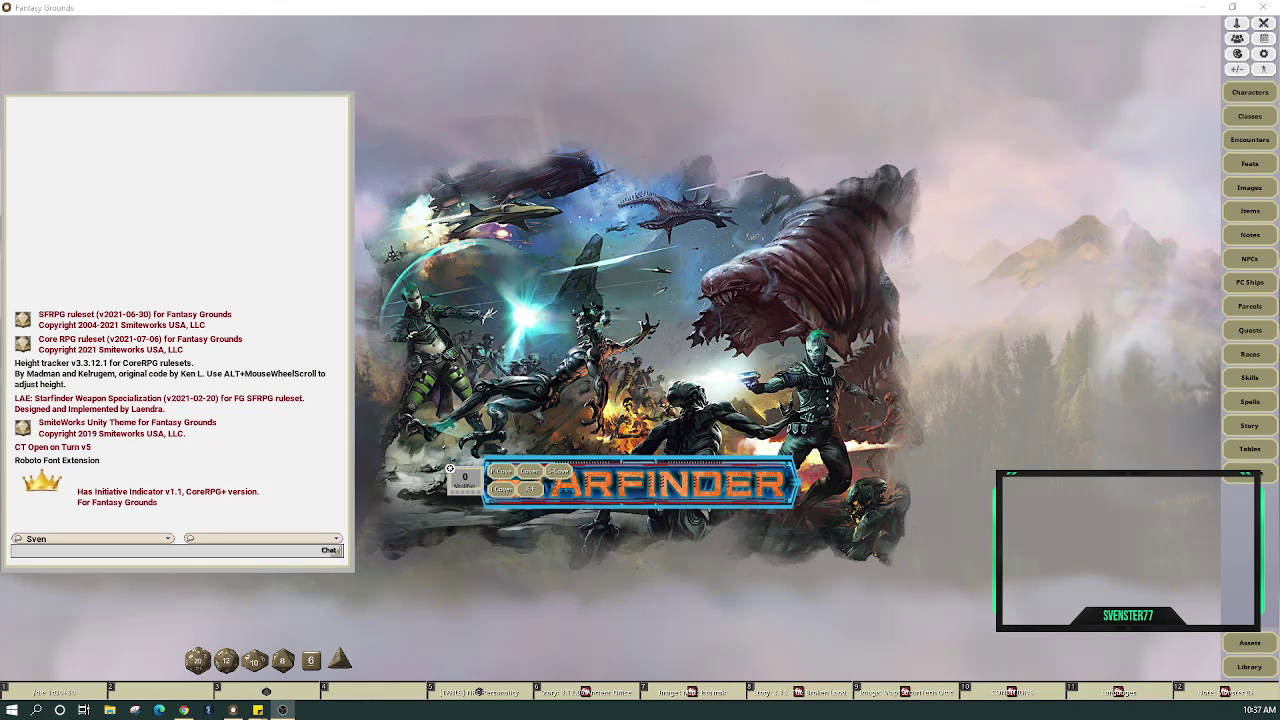
Unlock the chat window, make it slightly shorter and wider, and lock its position again
{"action": "key", "text": "alt+Tab"}
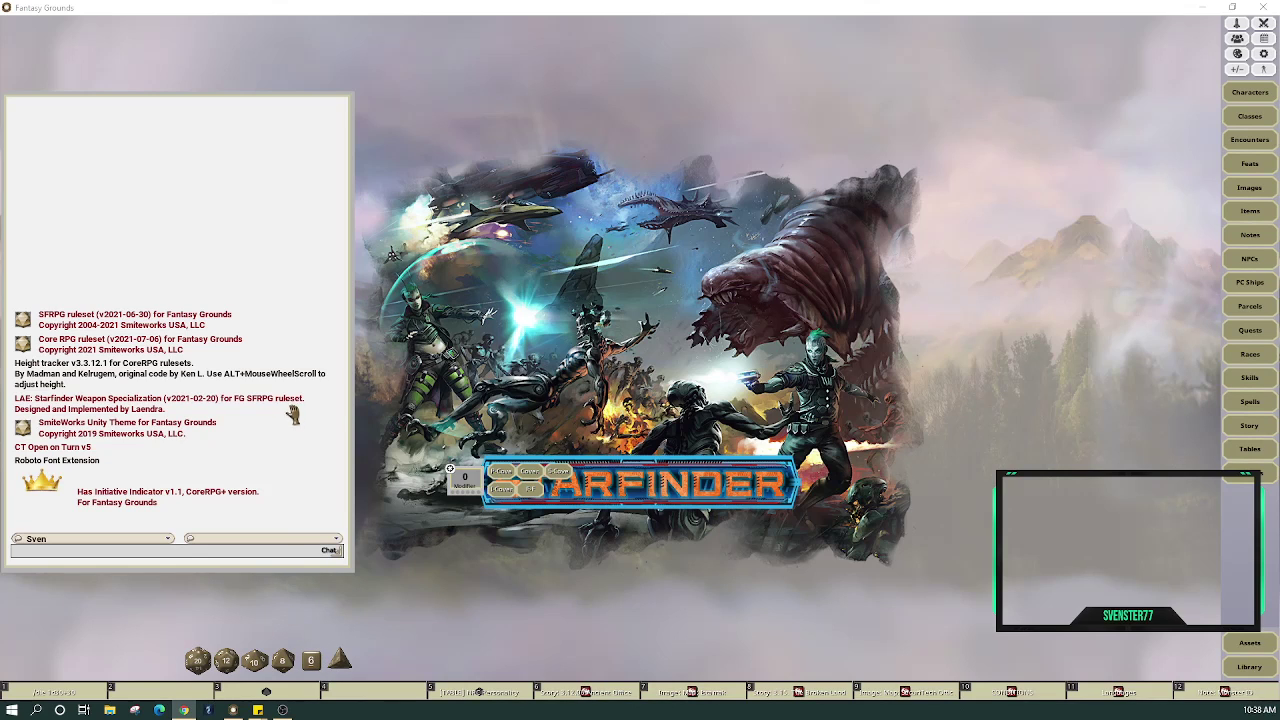
{"action": "left_click", "coordinate": [277, 236]}
{"action": "right_click", "coordinate": [277, 236]}
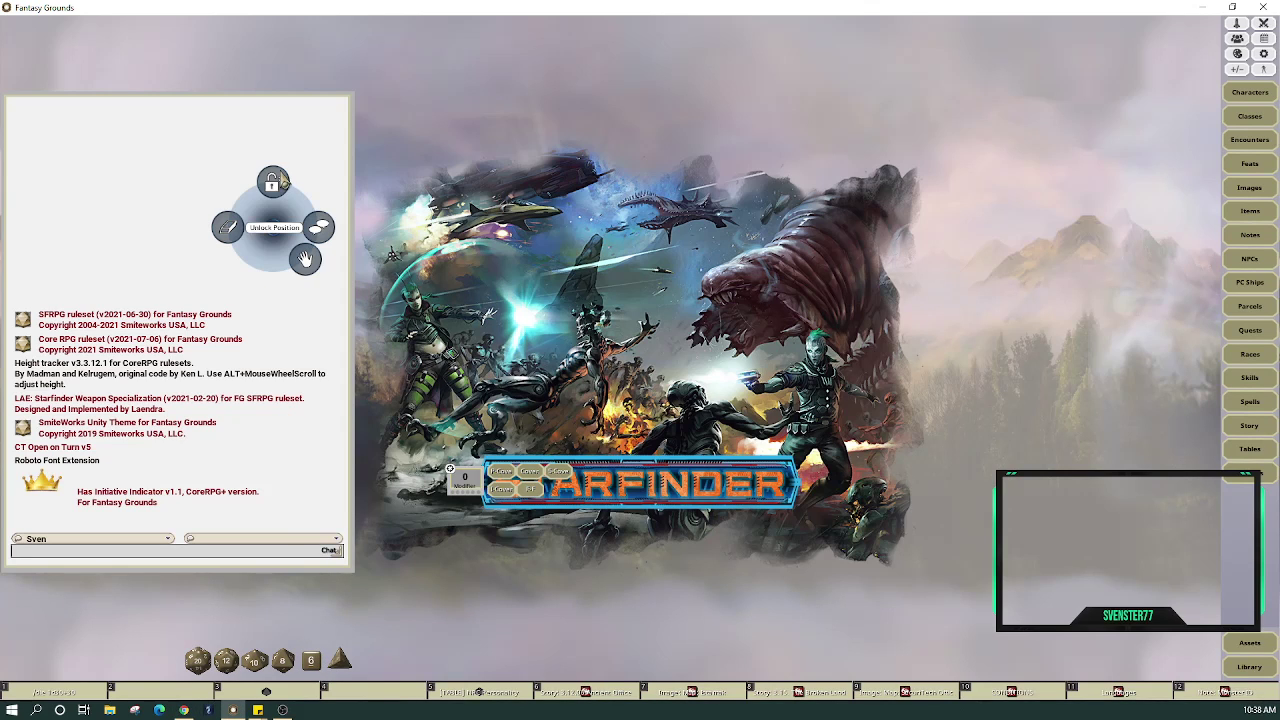
{"action": "left_click", "coordinate": [283, 181]}
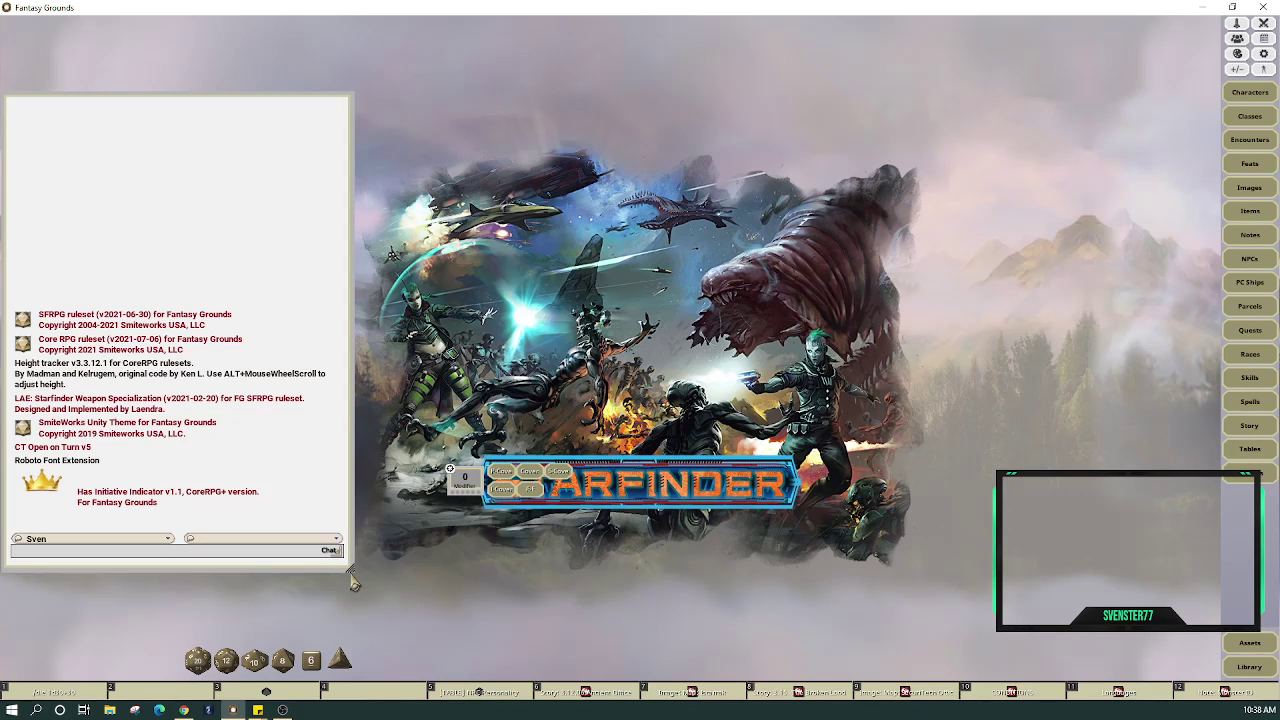
{"action": "left_click_drag", "start_coordinate": [355, 572], "coordinate": [357, 553]}
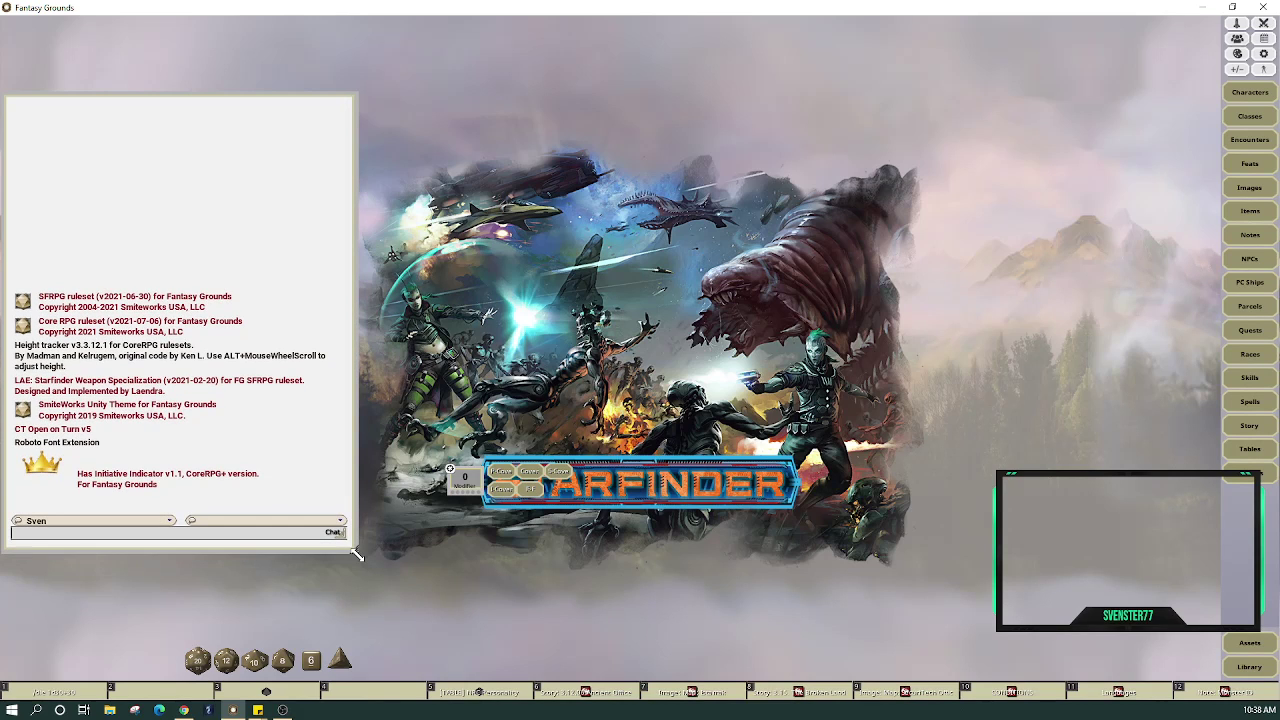
{"action": "right_click", "coordinate": [244, 229]}
{"action": "left_click", "coordinate": [246, 194]}
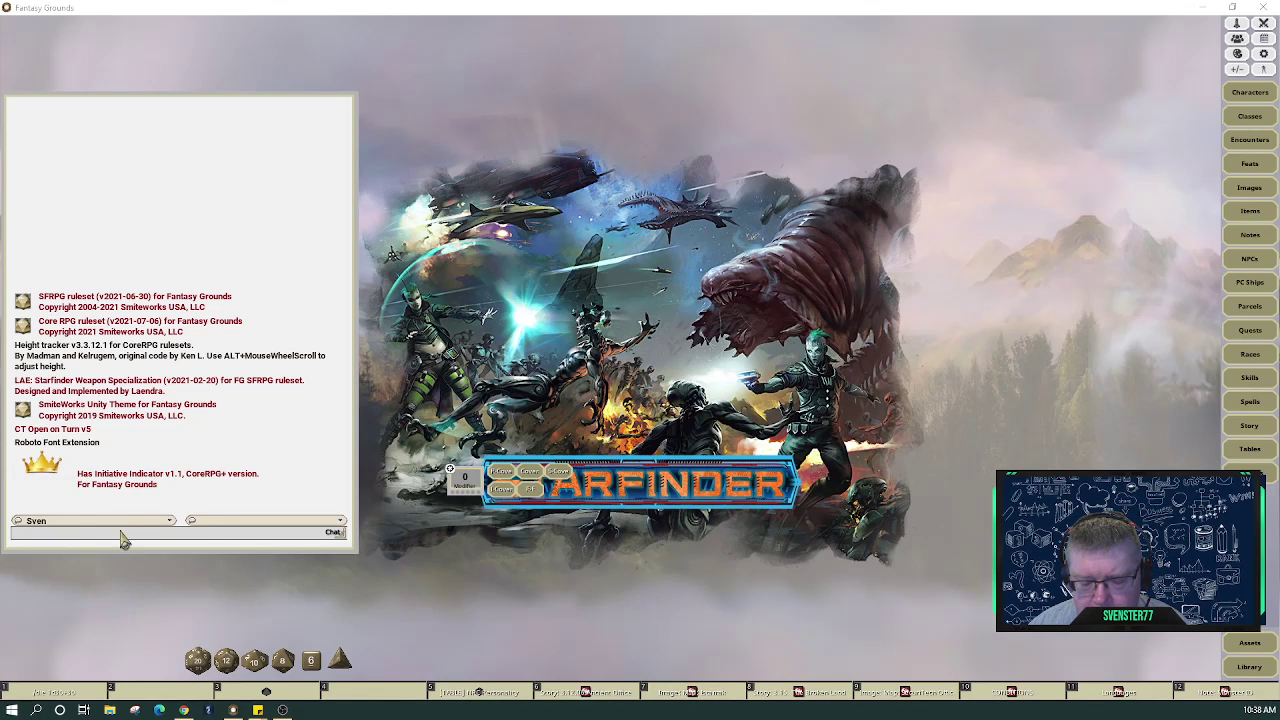
Scale the interface to 100 with the /scaleui chat command and move the modifier box beside the dice
{"action": "type", "text": "/"}
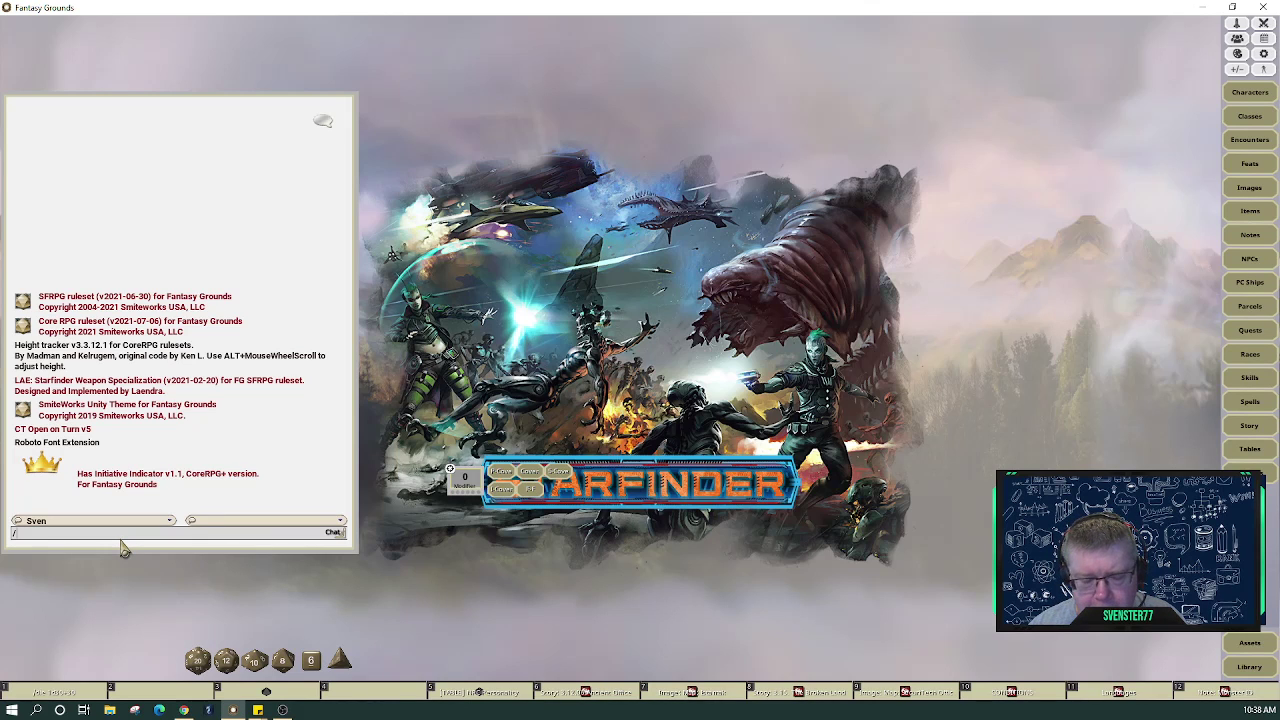
{"action": "type", "text": "scaleui"}
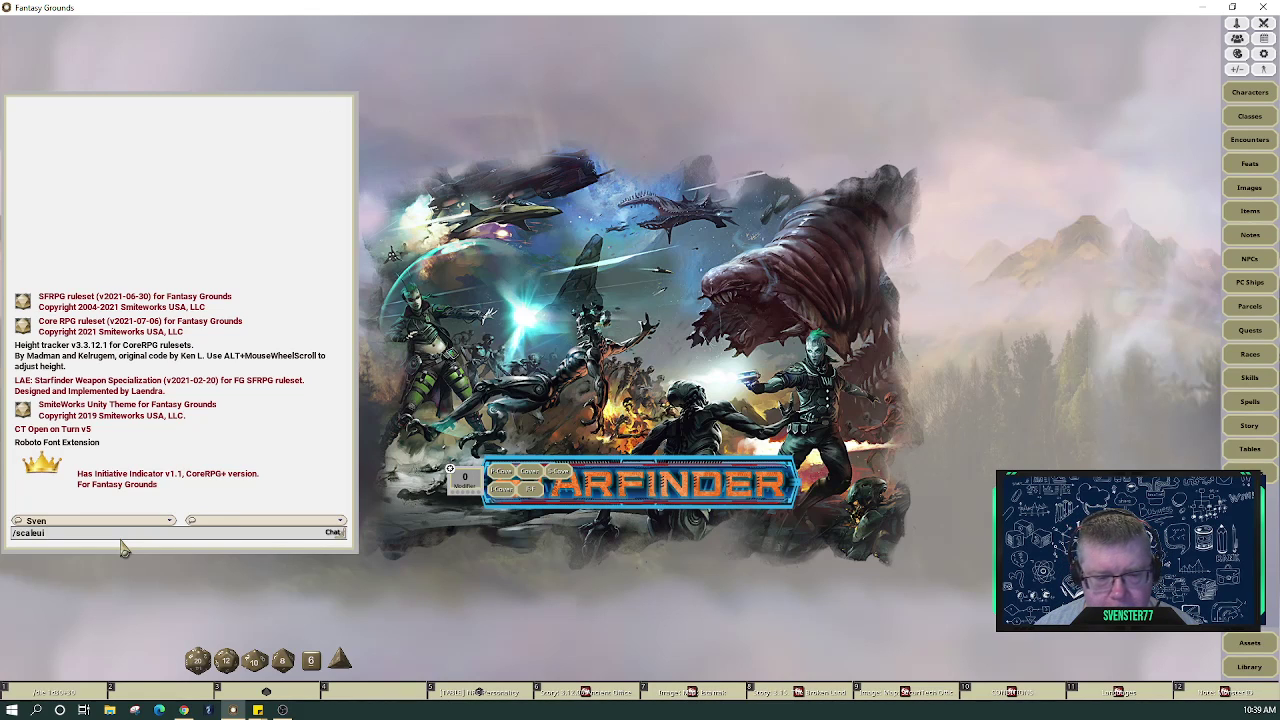
{"action": "type", "text": "100"}
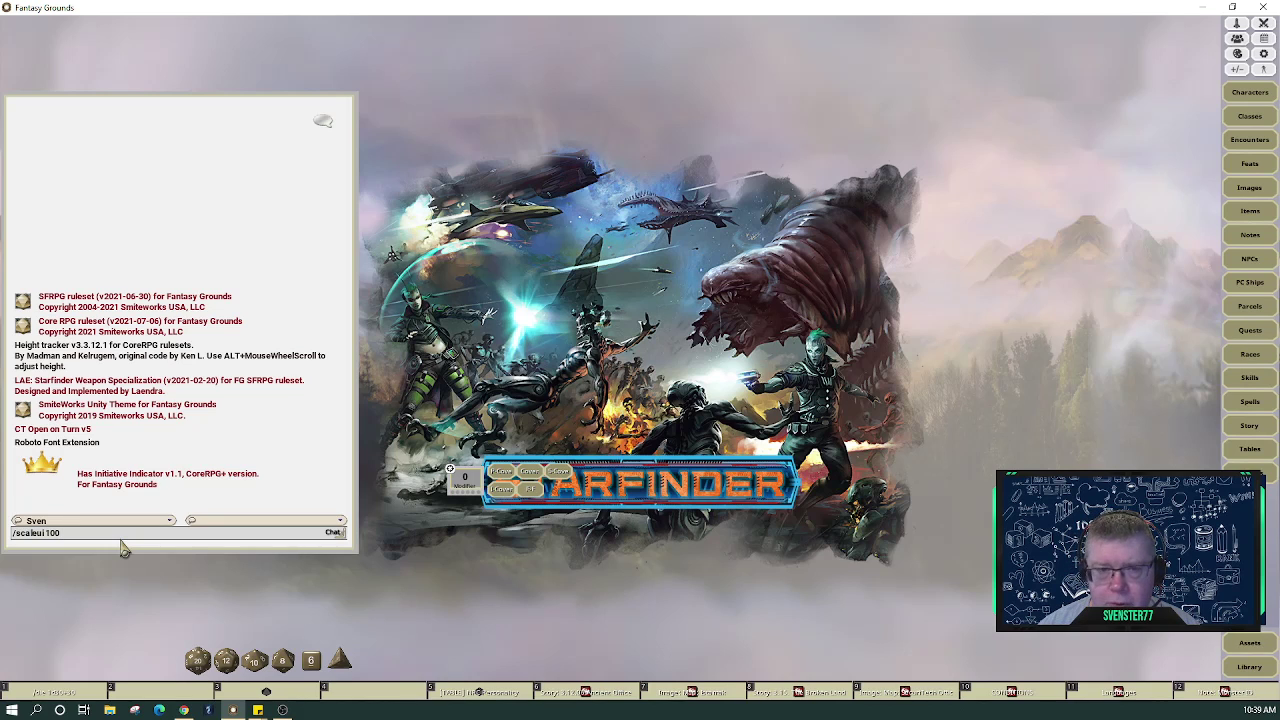
{"action": "key", "text": "Return"}
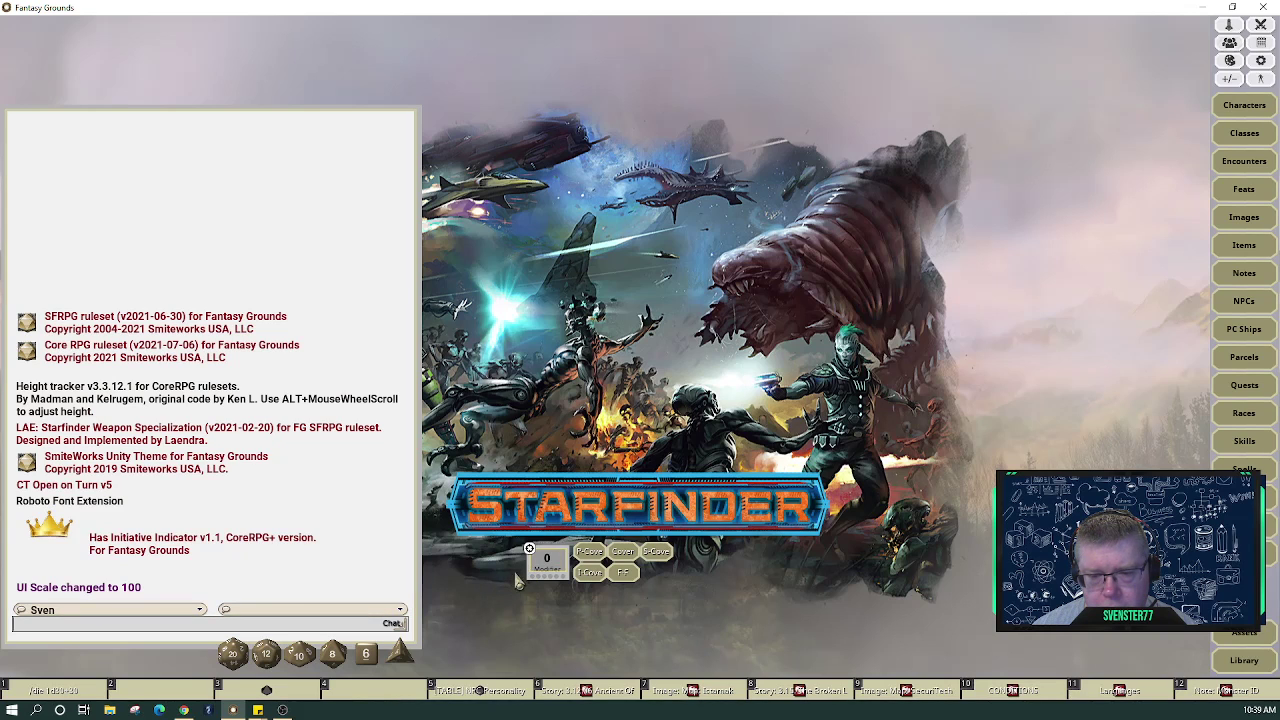
{"action": "left_click", "coordinate": [527, 510]}
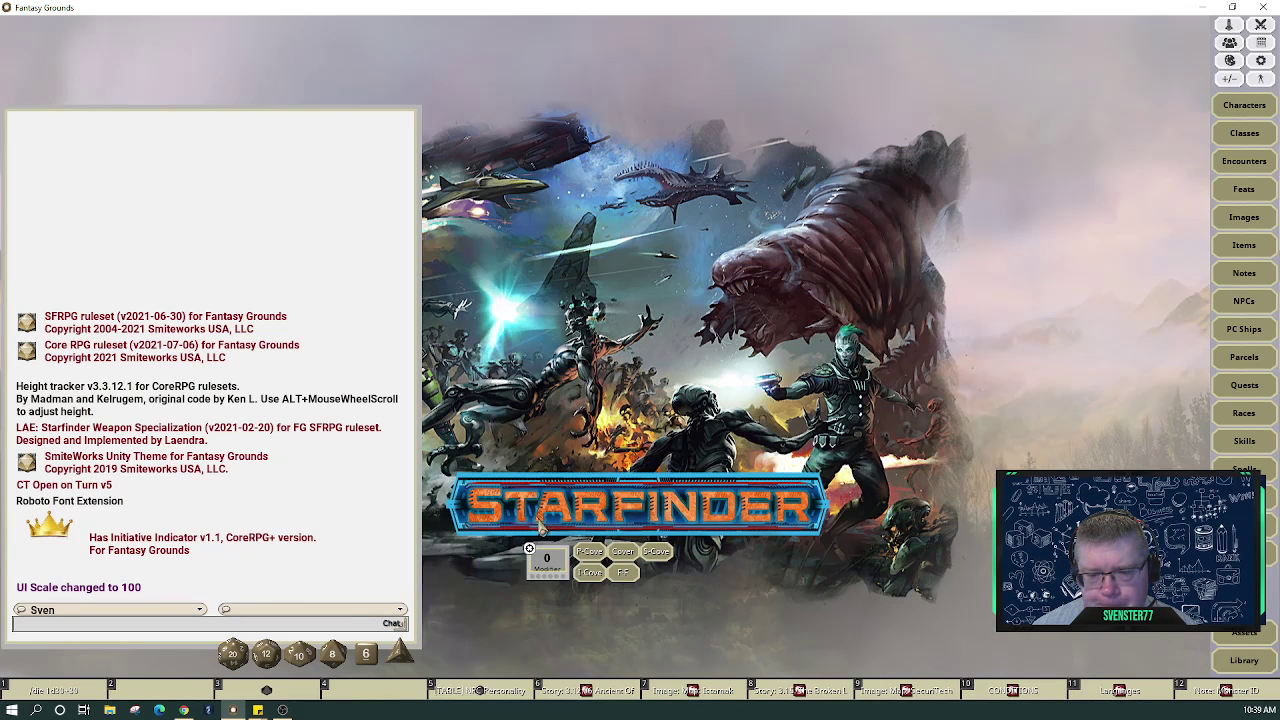
{"action": "left_click_drag", "start_coordinate": [529, 556], "coordinate": [430, 642]}
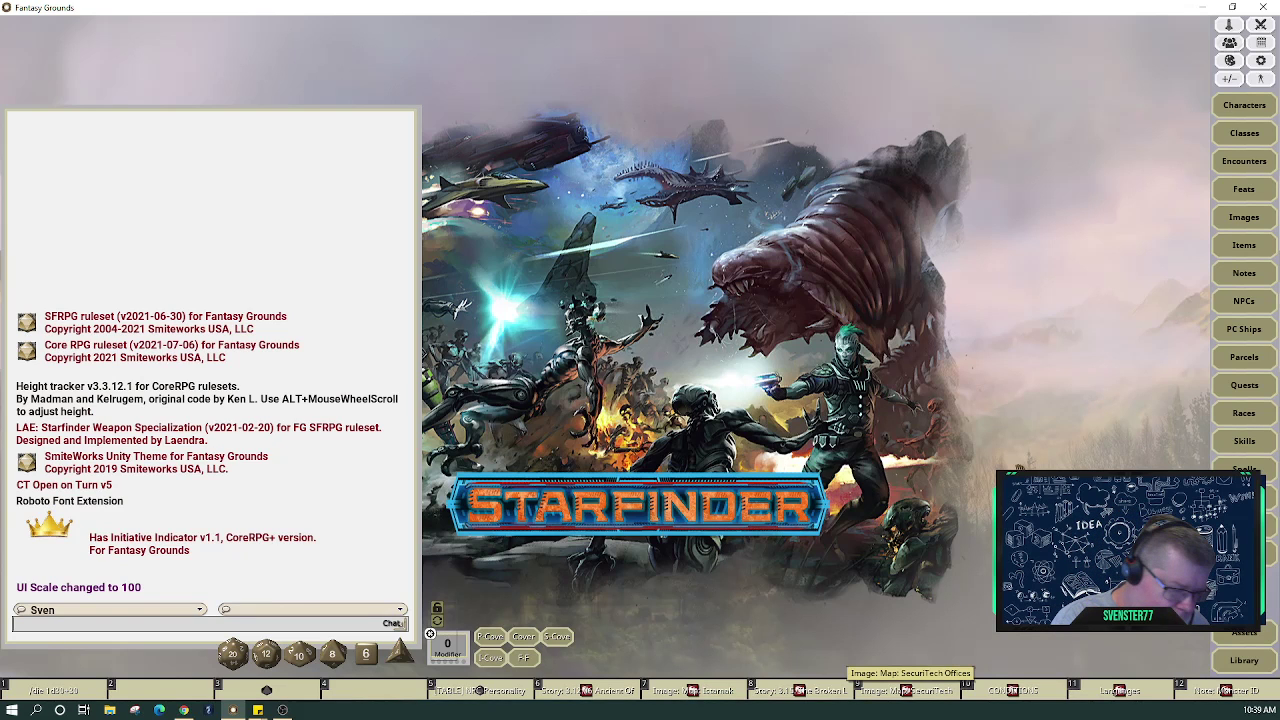
Open the SecuriTech Offices map, dismiss the console log, and examine the building and its pins
{"action": "key", "text": "F9"}
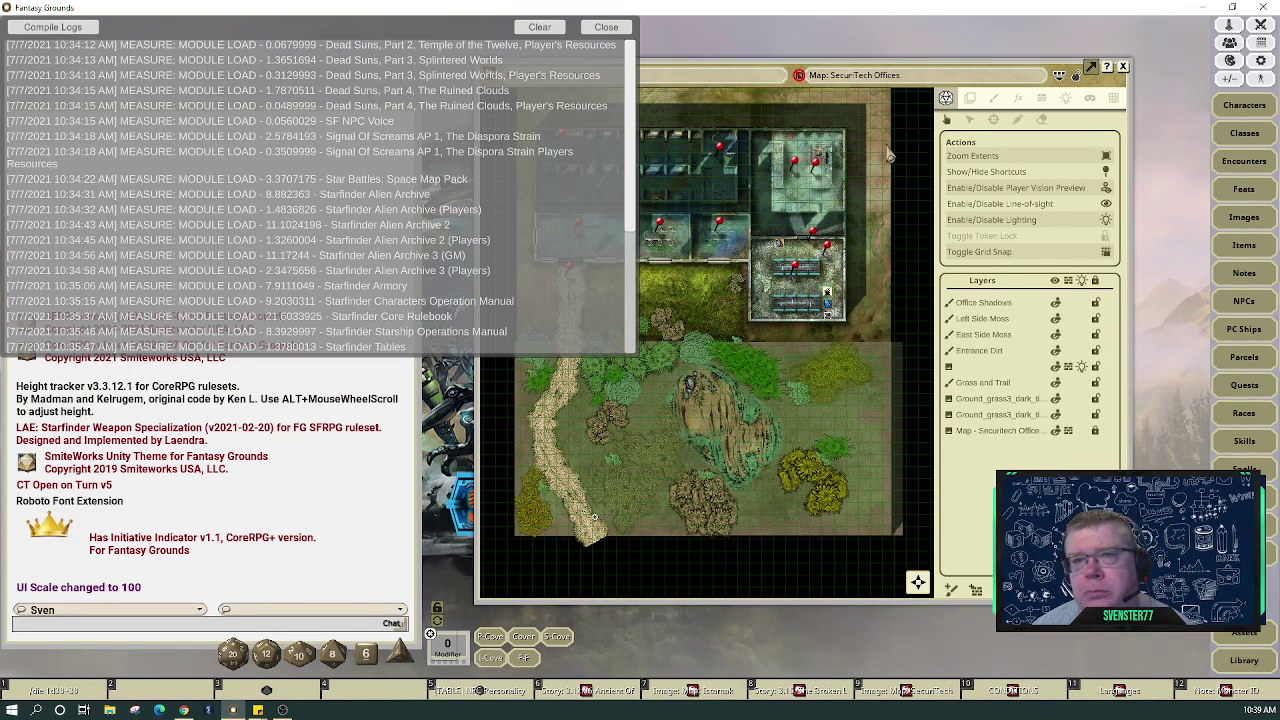
{"action": "left_click", "coordinate": [606, 27]}
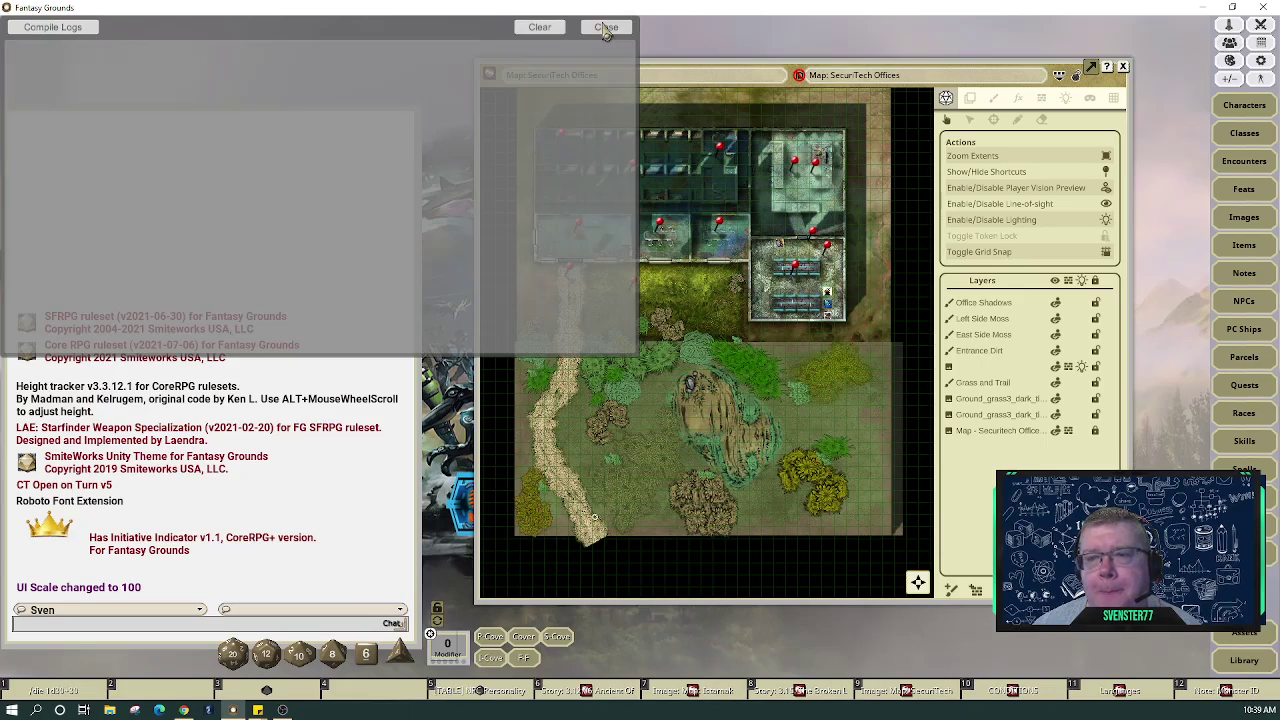
{"action": "scroll", "coordinate": [721, 240], "scroll_direction": "up", "scroll_amount": 3}
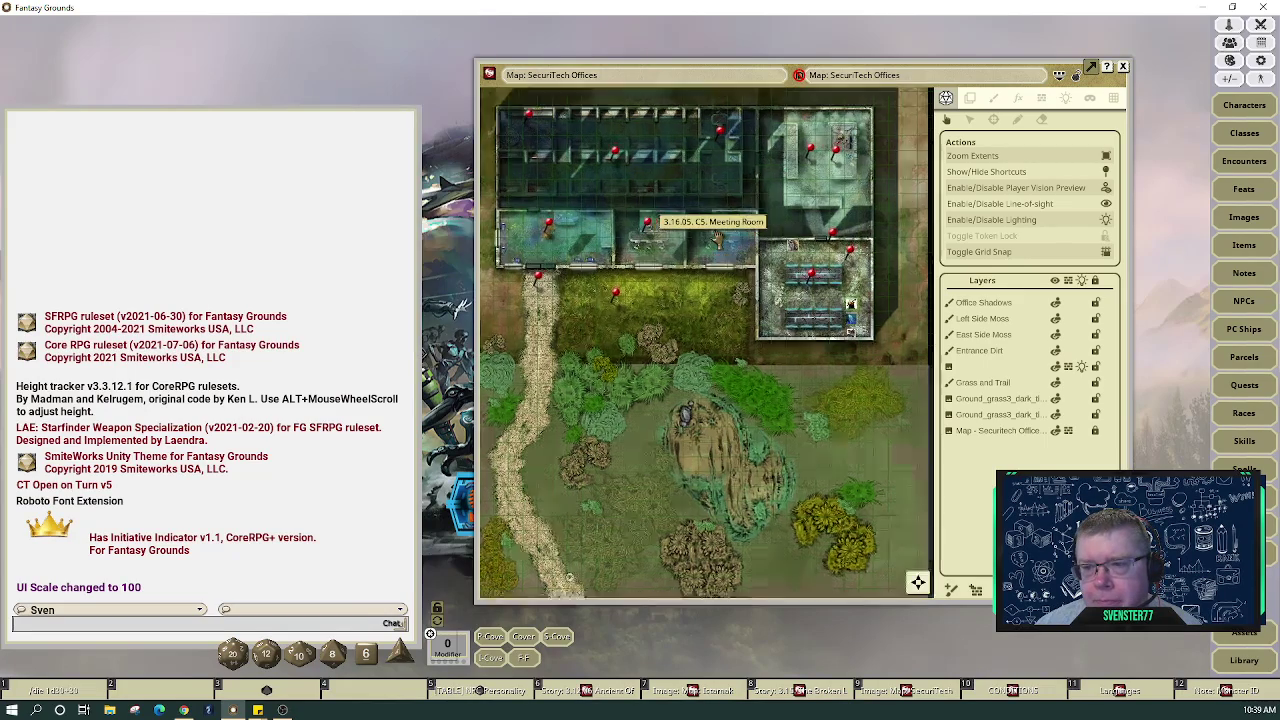
{"action": "scroll", "coordinate": [726, 235], "scroll_direction": "down", "scroll_amount": 4}
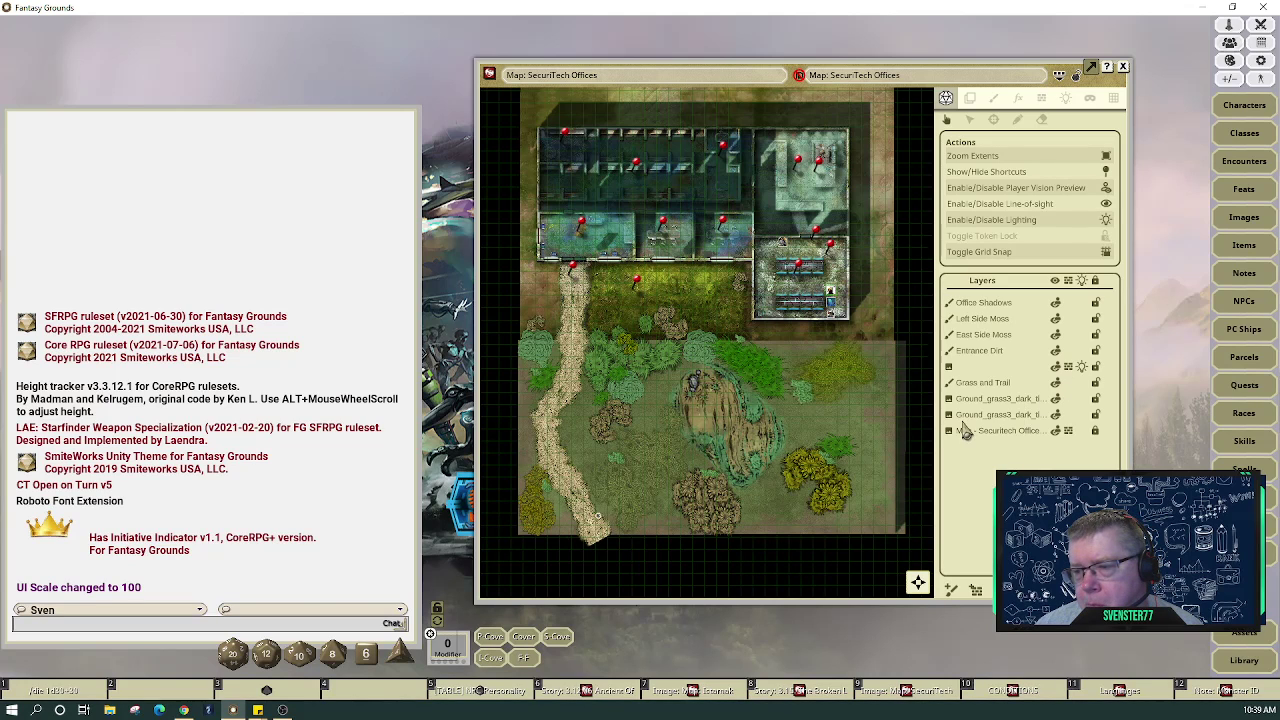
Bring the base Securitech Offices map layer to the top of the layer stack, widen the map window, and return the layer to the bottom
{"action": "left_click_drag", "start_coordinate": [951, 442], "coordinate": [967, 304]}
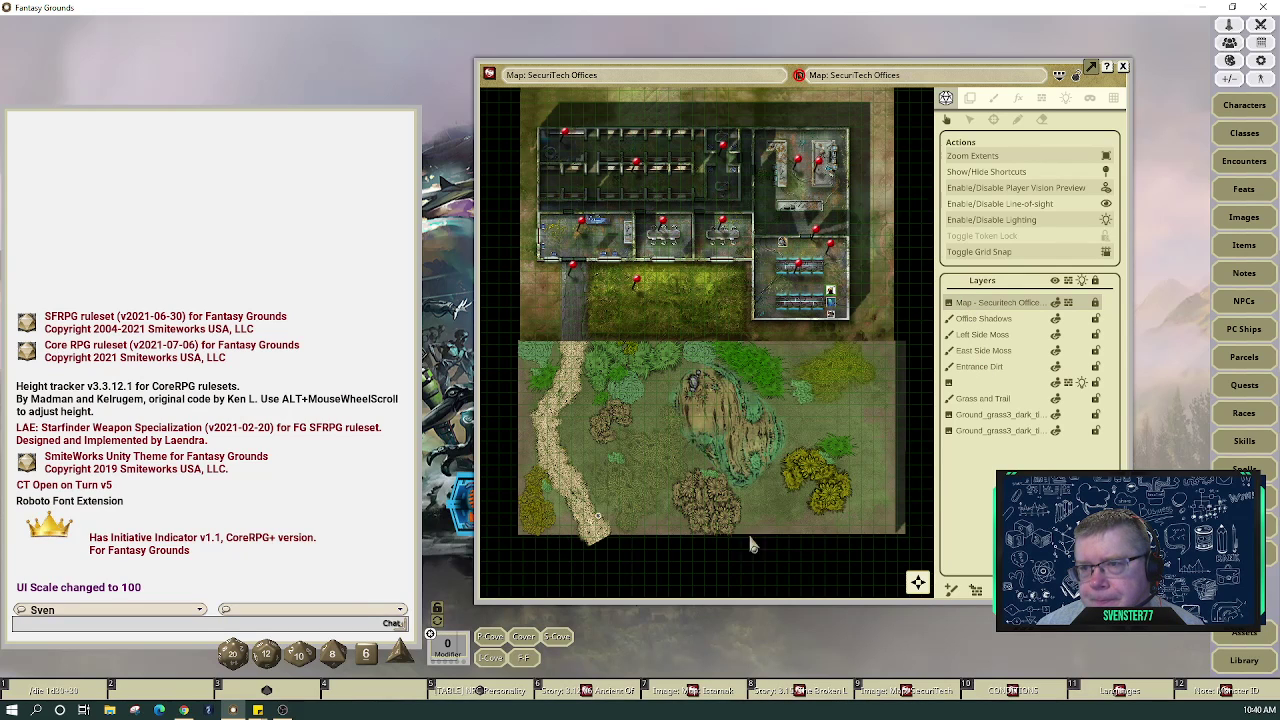
{"action": "scroll", "coordinate": [805, 258], "scroll_direction": "up", "scroll_amount": 2}
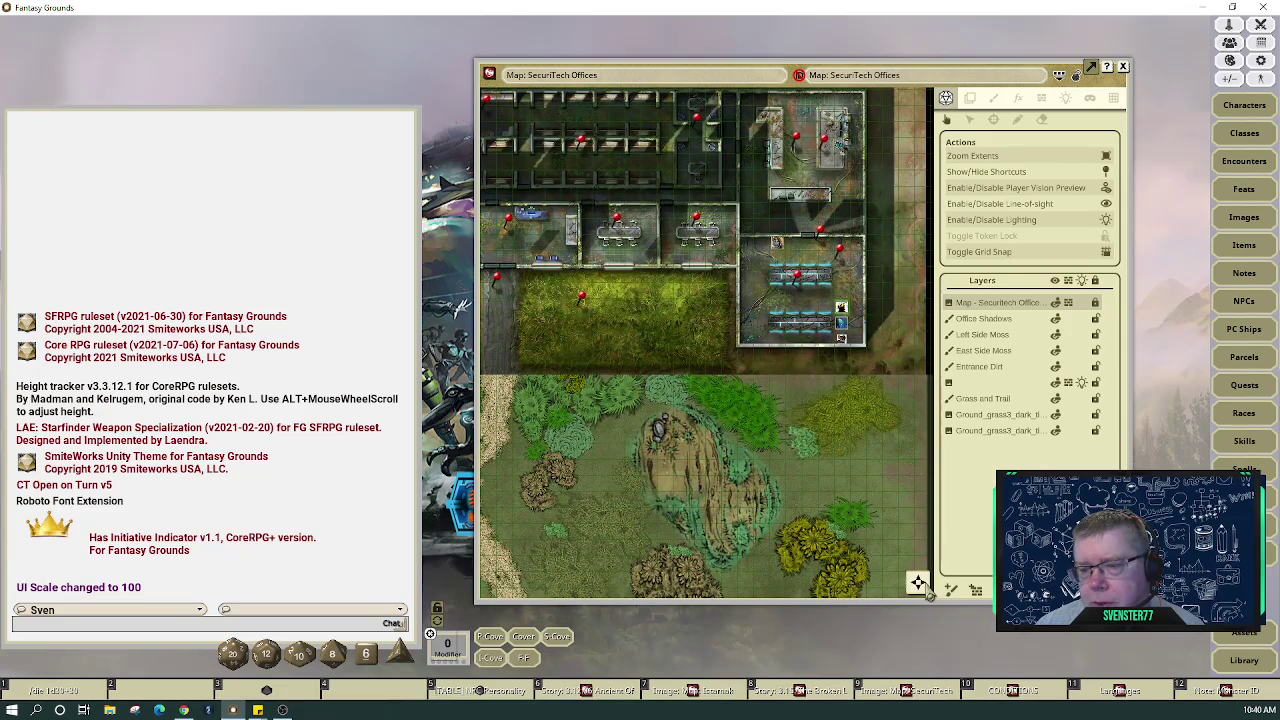
{"action": "mouse_move", "coordinate": [920, 584]}
{"action": "left_mouse_down"}
{"action": "mouse_move", "coordinate": [900, 576]}
{"action": "mouse_move", "coordinate": [928, 578]}
{"action": "left_mouse_up"}
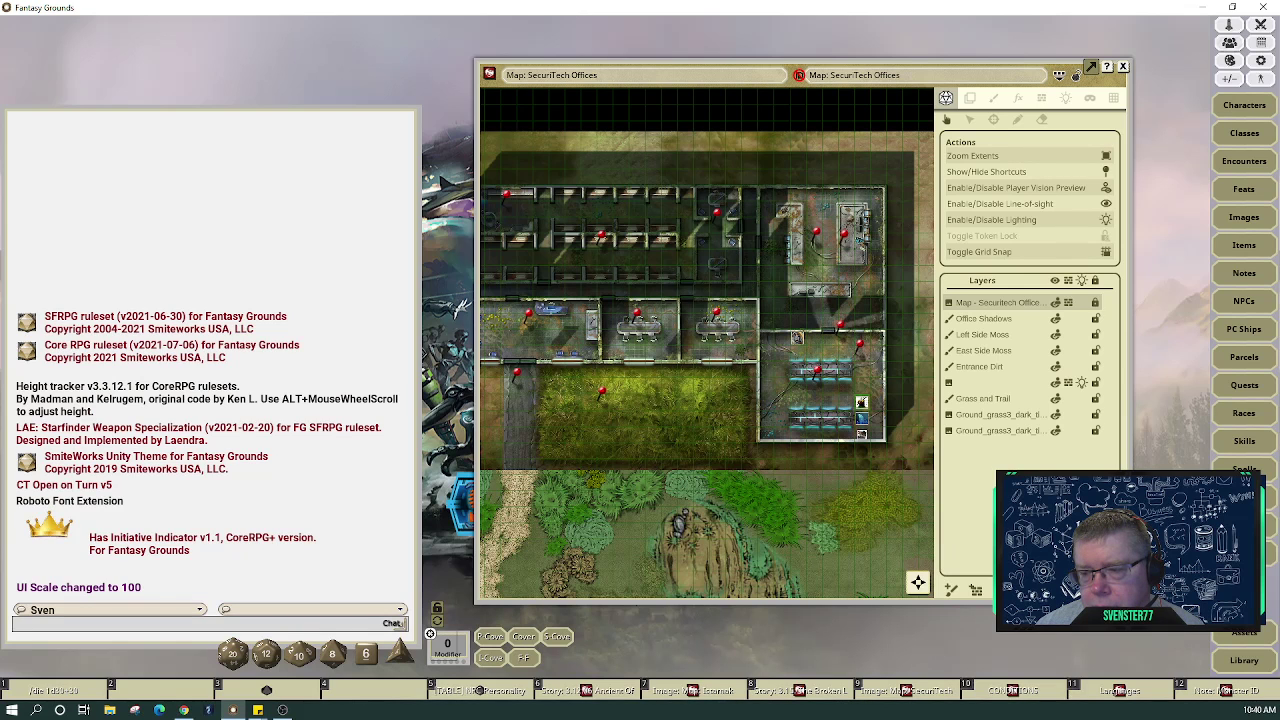
{"action": "left_click_drag", "start_coordinate": [1125, 597], "coordinate": [1178, 597]}
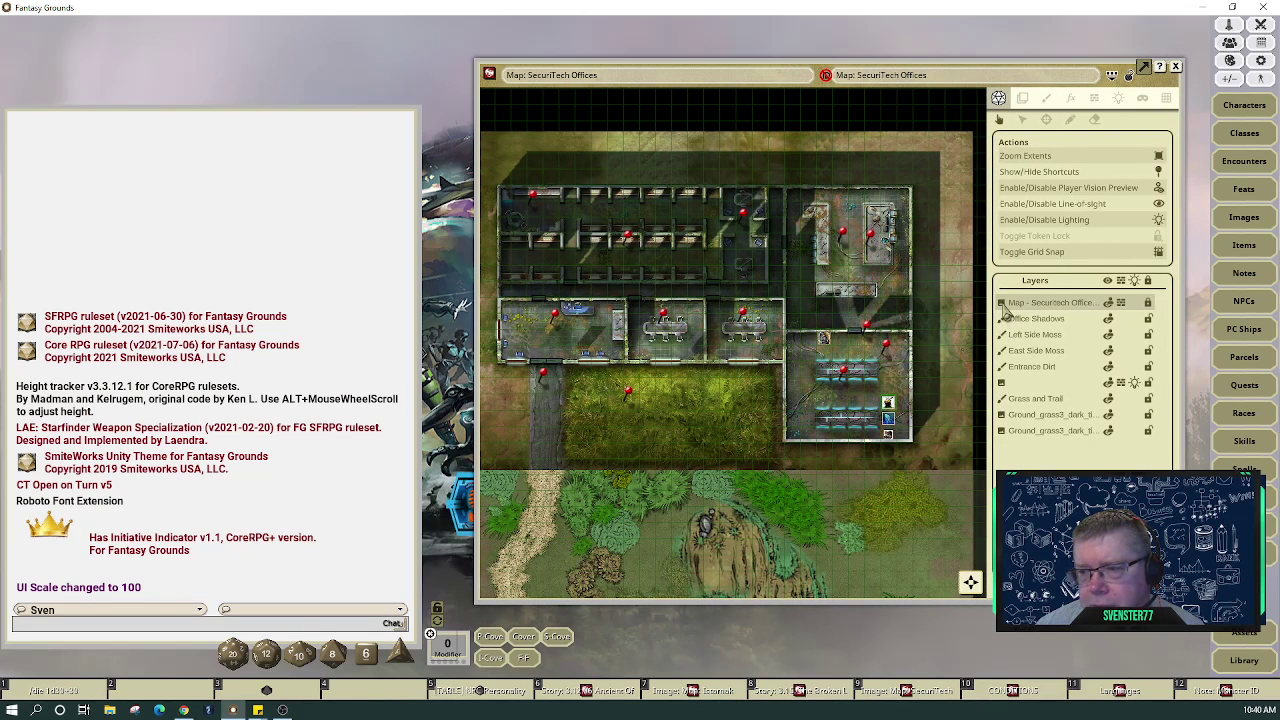
{"action": "left_click_drag", "start_coordinate": [1010, 303], "coordinate": [1033, 433]}
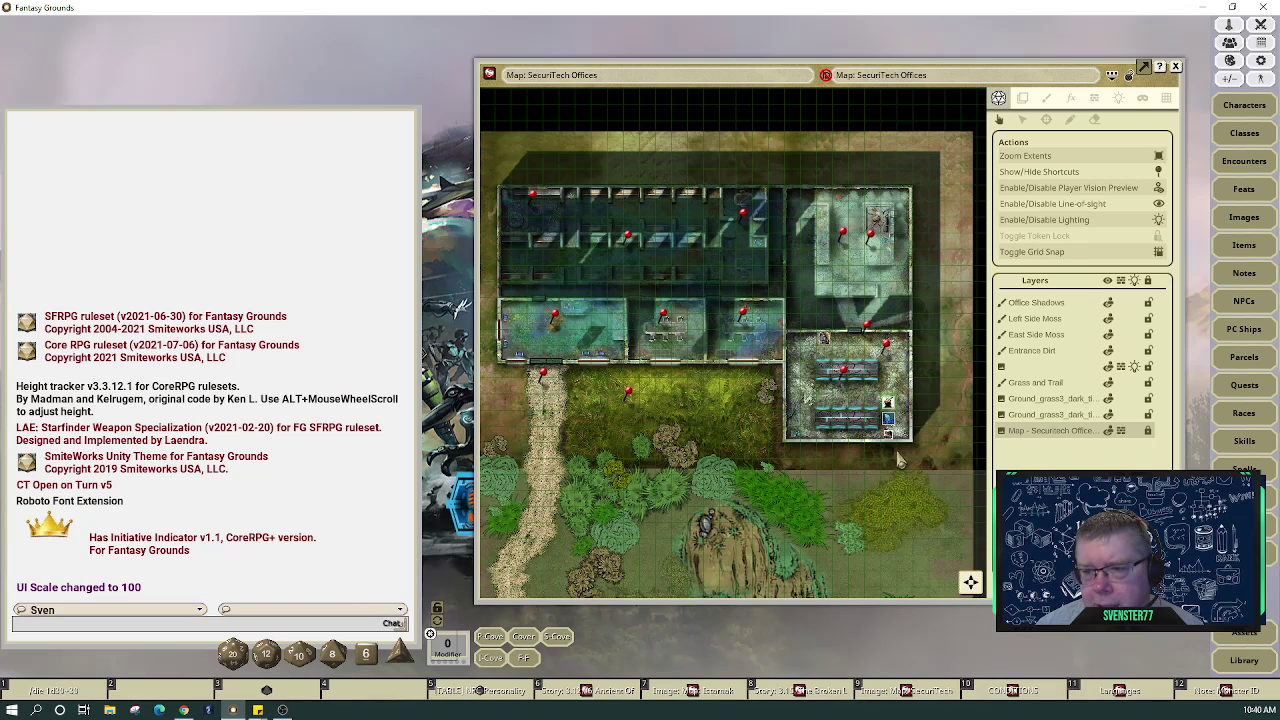
Disable line-of-sight and lighting on the SecuriTech Offices map and reposition the map within its window
{"action": "left_click", "coordinate": [1157, 205]}
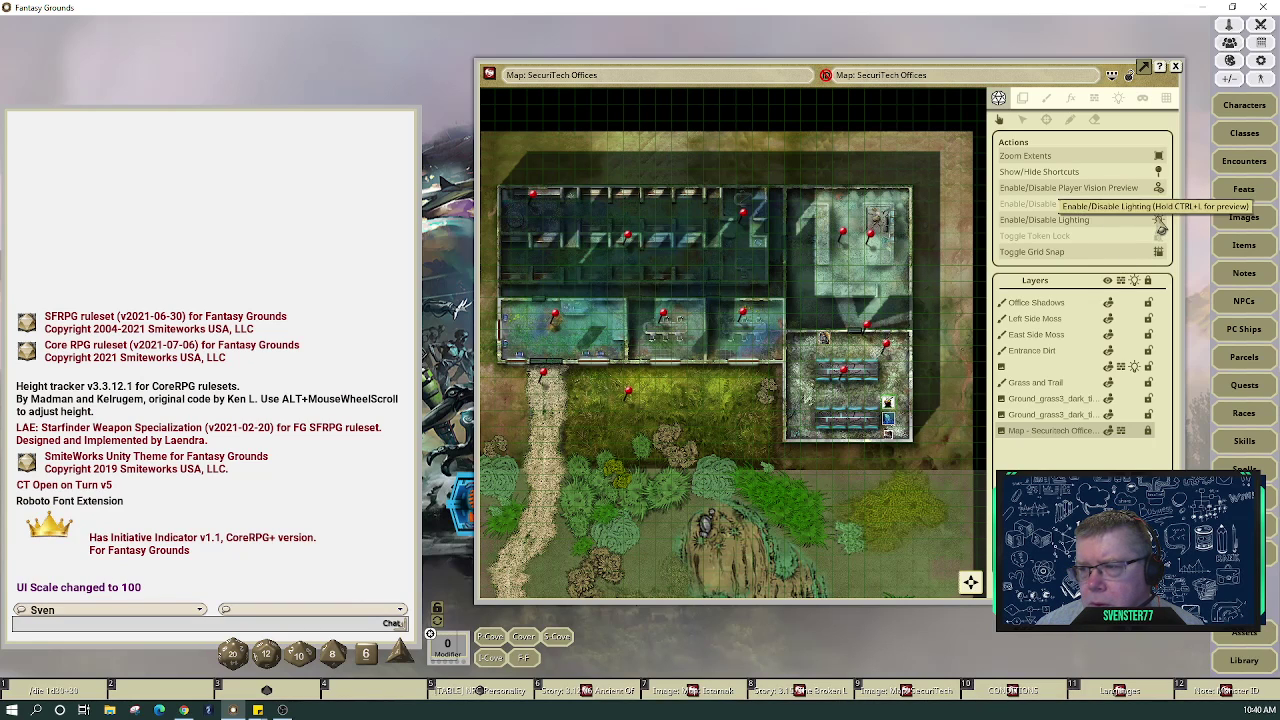
{"action": "left_click", "coordinate": [1159, 222]}
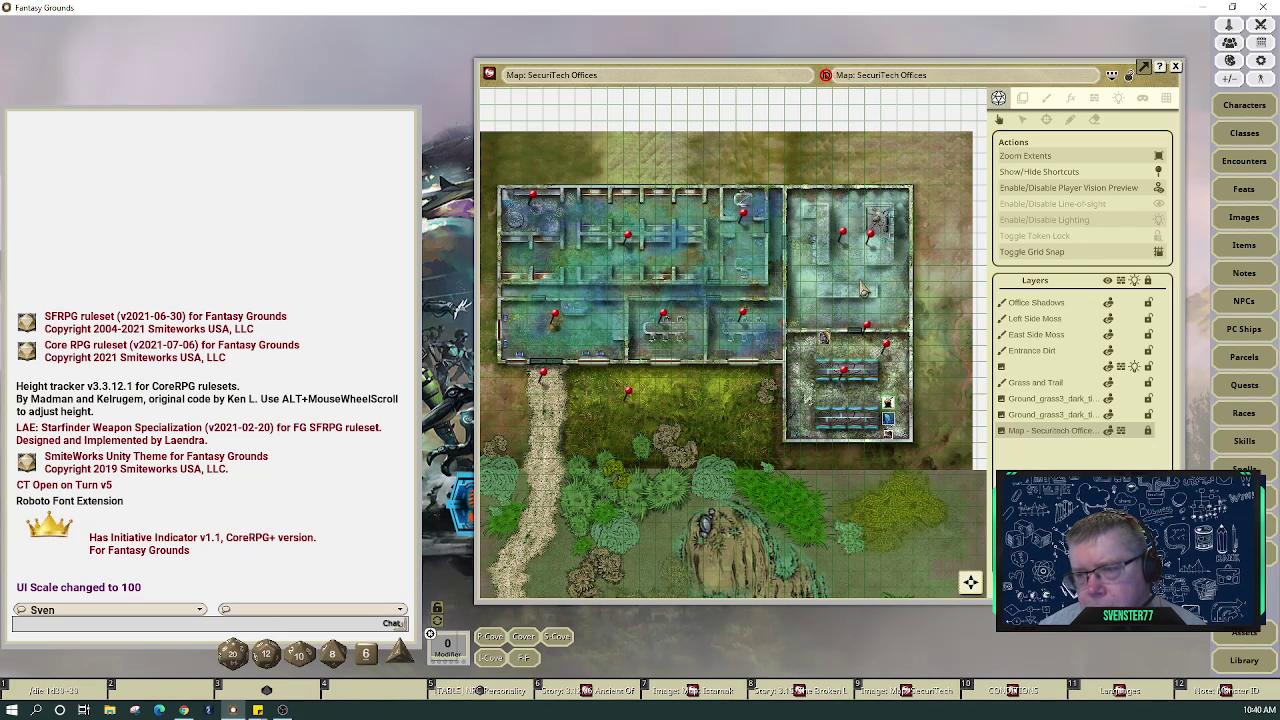
{"action": "left_click", "coordinate": [970, 585]}
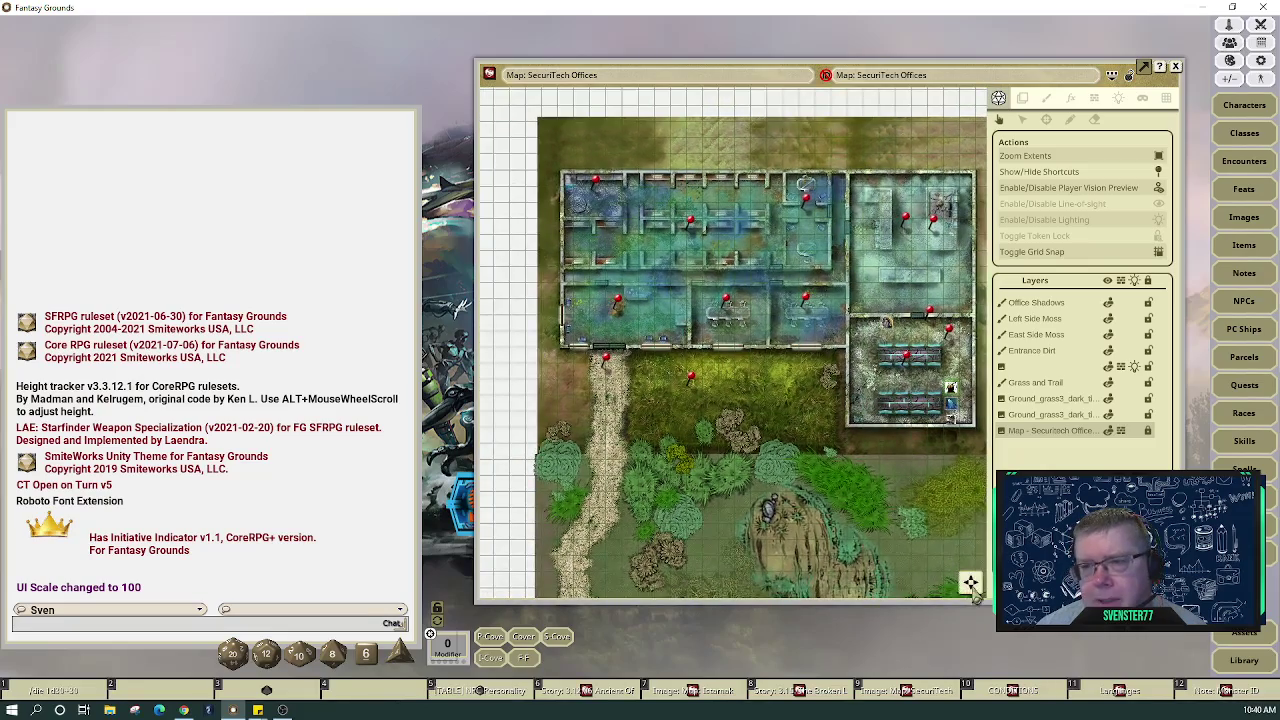
{"action": "left_click_drag", "start_coordinate": [972, 590], "coordinate": [987, 597]}
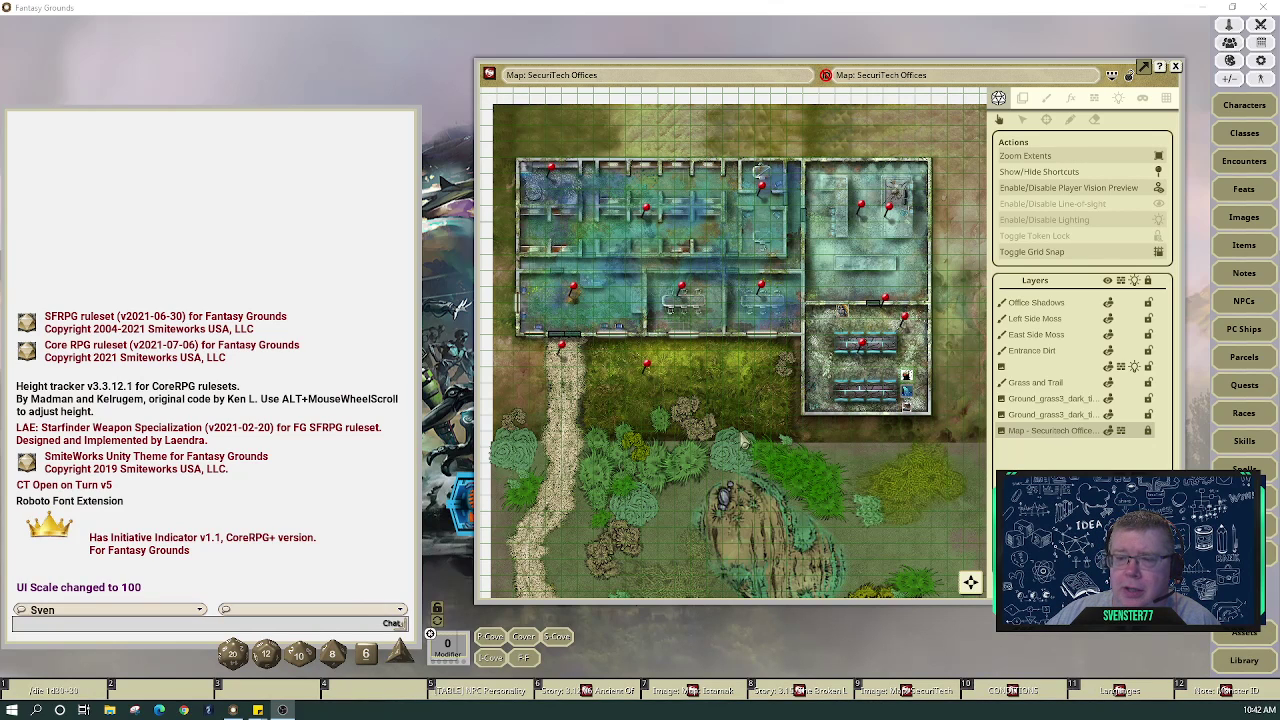
Minimize the SecuriTech Offices map and move its icon clear of the central artwork
{"action": "right_click", "coordinate": [651, 393]}
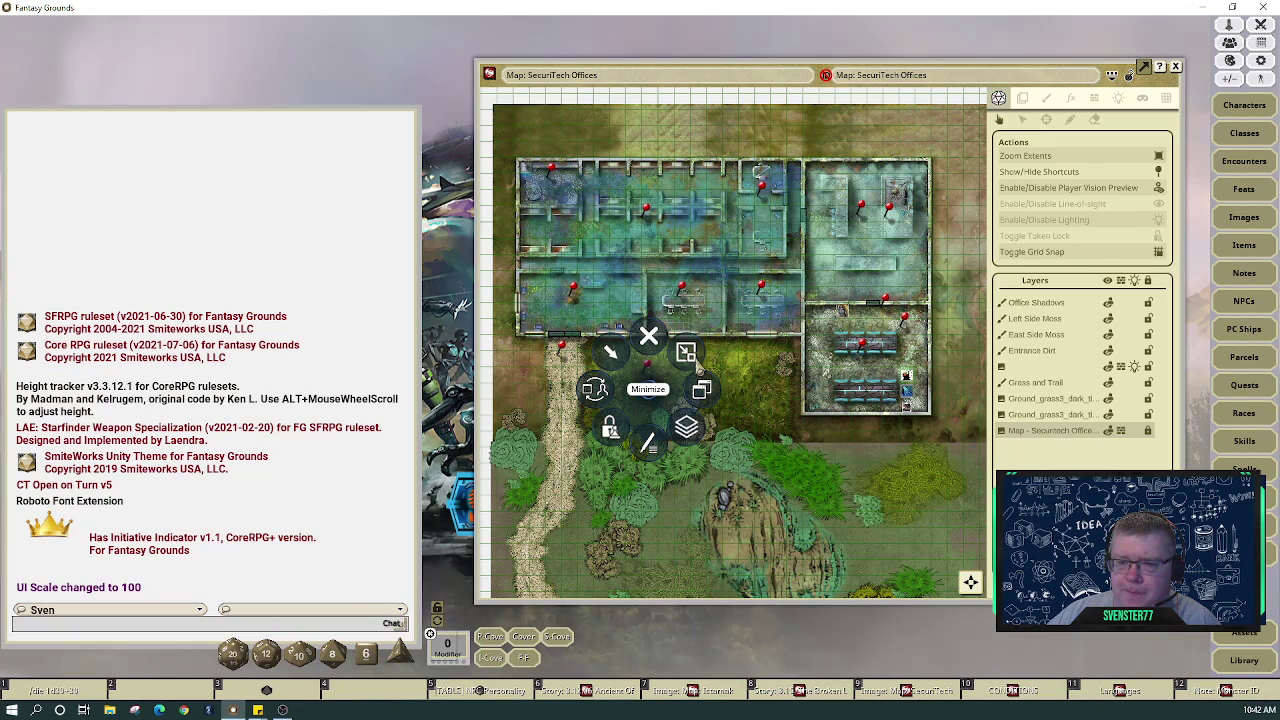
{"action": "left_click", "coordinate": [648, 337]}
{"action": "left_click_drag", "start_coordinate": [830, 337], "coordinate": [1035, 63]}
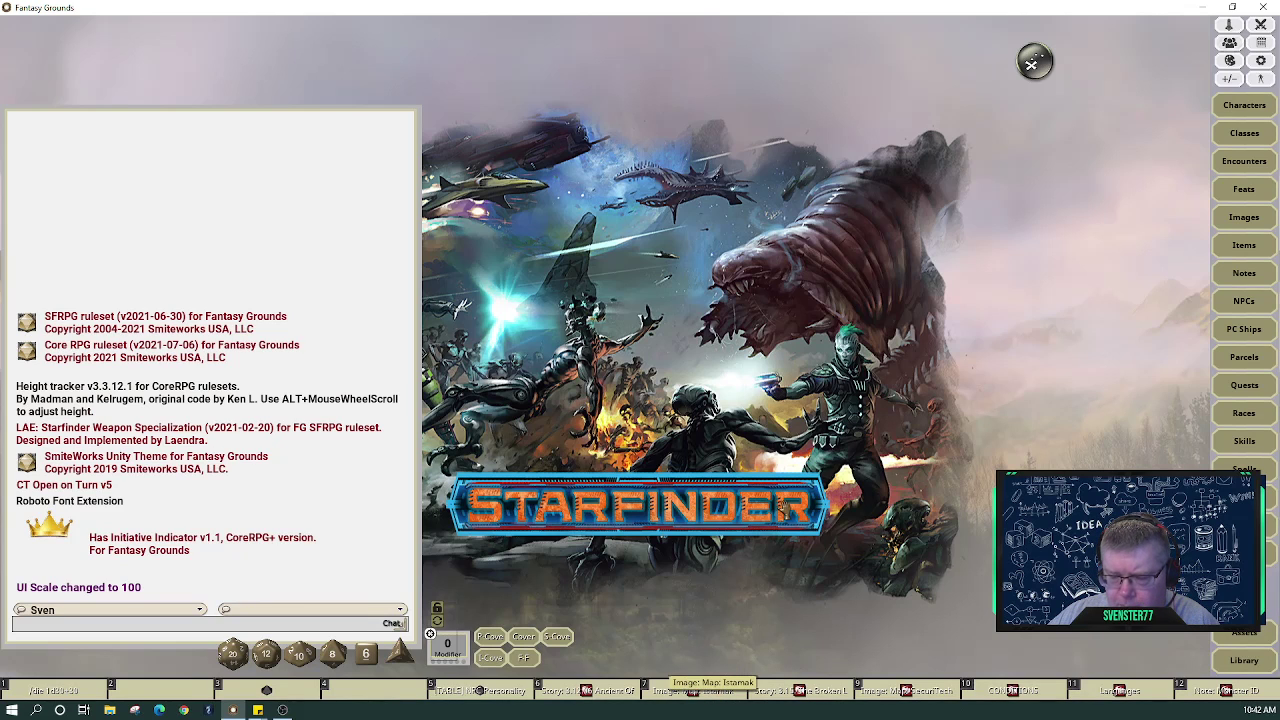
Open the Istamak map and examine the city's buildings and location pins up close
{"action": "left_click", "coordinate": [695, 690]}
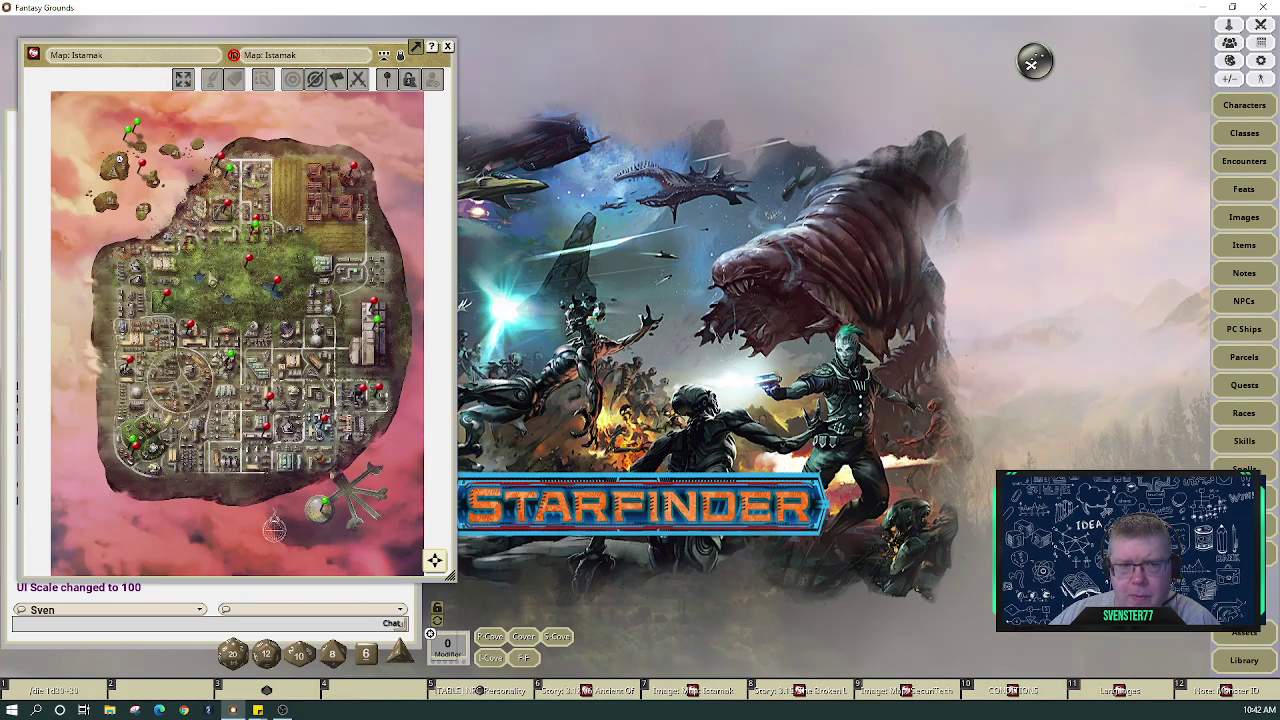
{"action": "scroll", "coordinate": [118, 158], "scroll_direction": "up", "scroll_amount": 4}
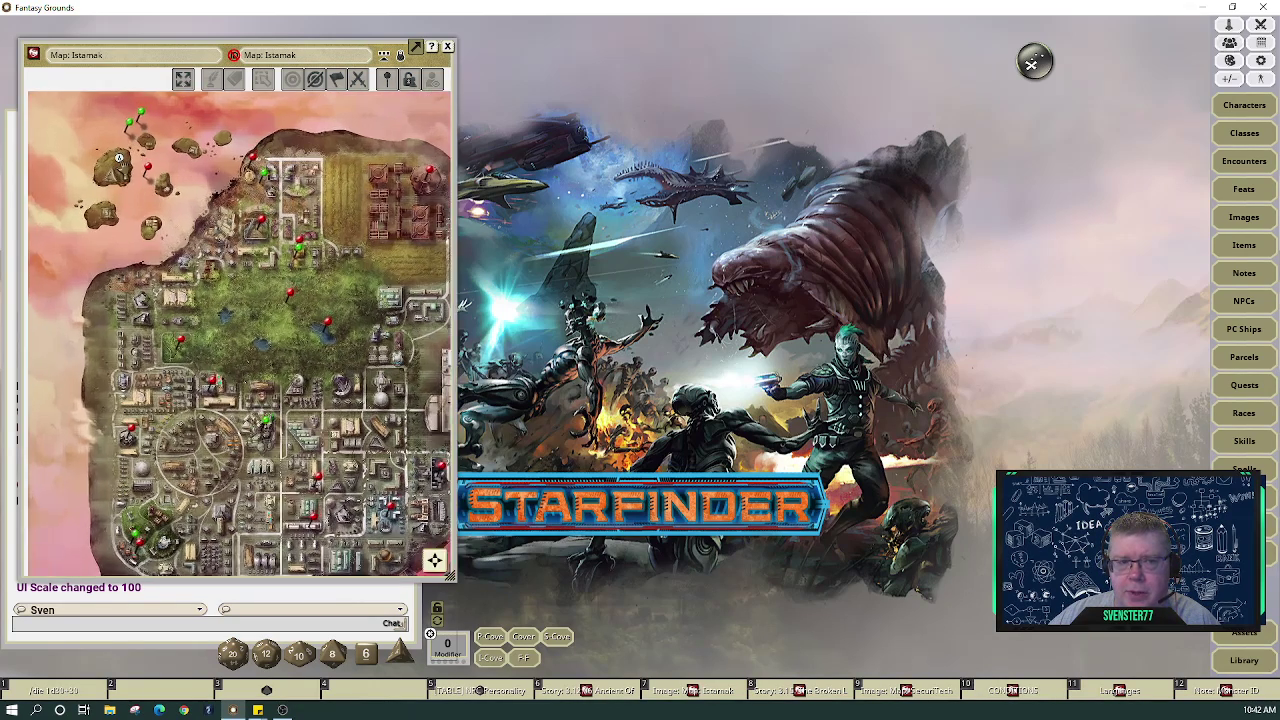
{"action": "scroll", "coordinate": [118, 158], "scroll_direction": "down", "scroll_amount": 4}
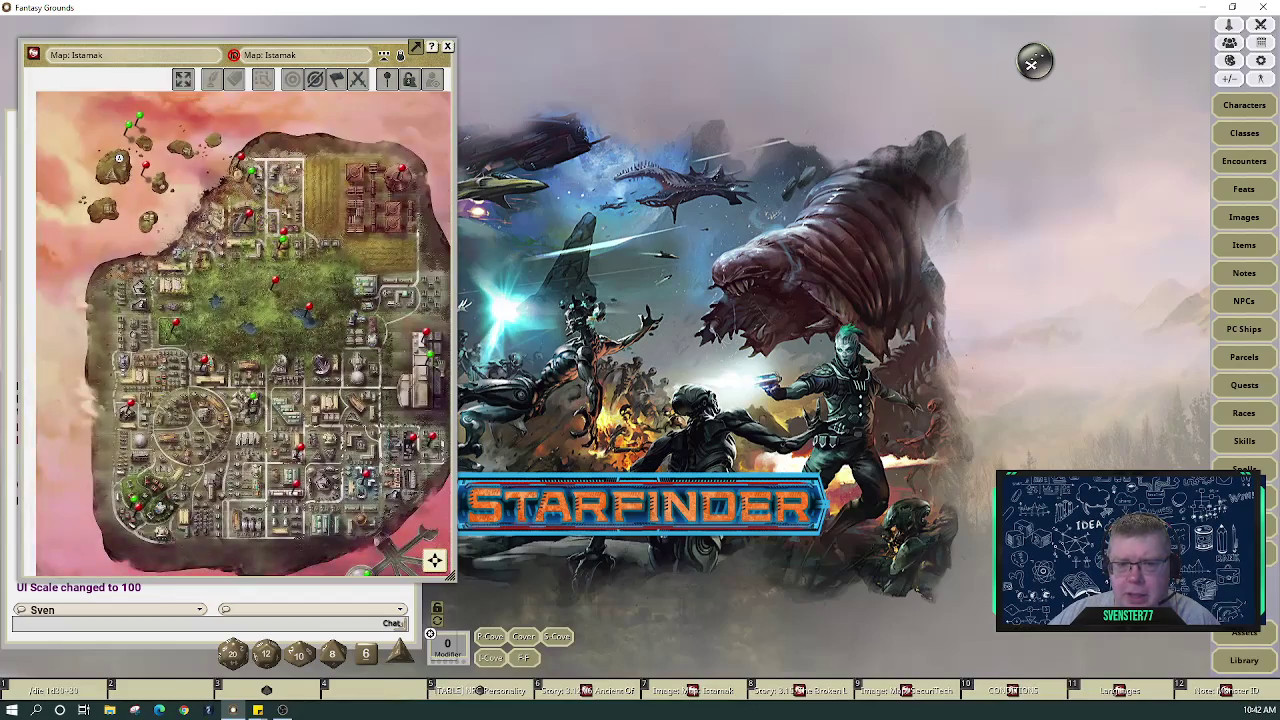
{"action": "scroll", "coordinate": [443, 370], "scroll_direction": "up", "scroll_amount": 3}
{"action": "scroll", "coordinate": [443, 370], "scroll_direction": "down", "scroll_amount": 1}
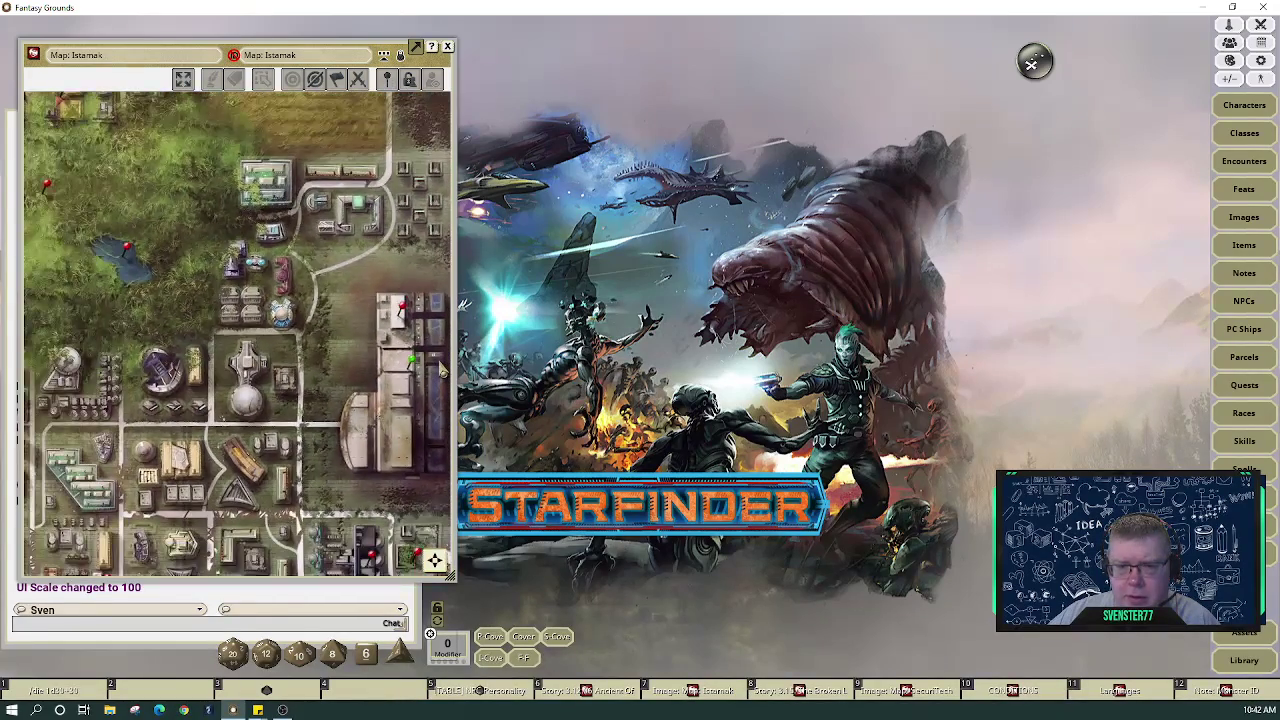
{"action": "scroll", "coordinate": [443, 370], "scroll_direction": "down", "scroll_amount": 3}
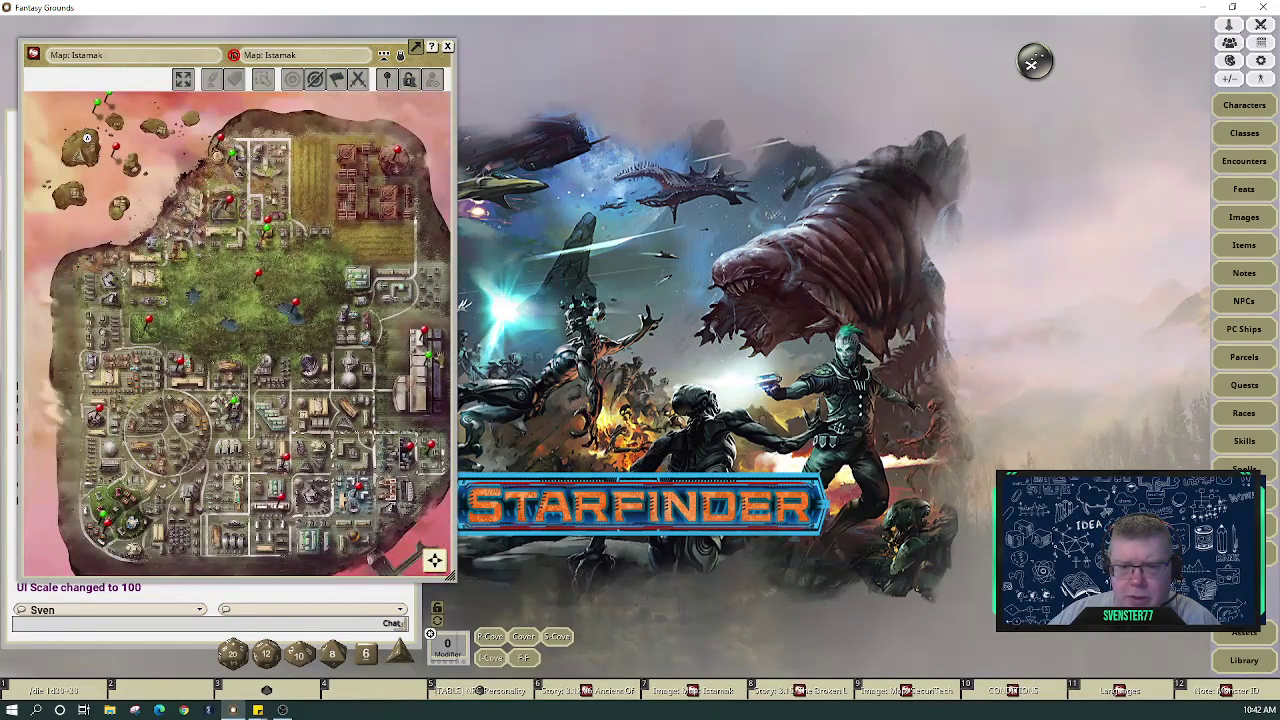
Open the Temple Found note and its linked story, advance the note to Kish Equipment, and move the story clear of the map
{"action": "double_click", "coordinate": [428, 338]}
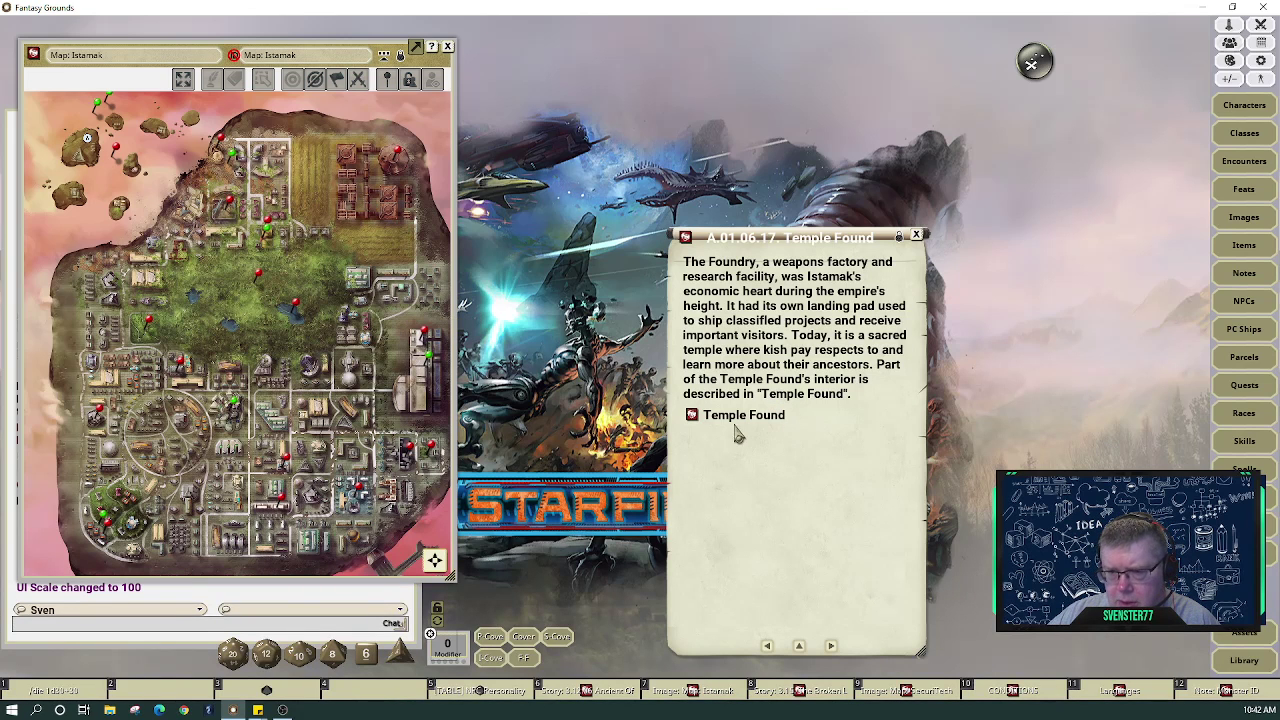
{"action": "left_click", "coordinate": [693, 418]}
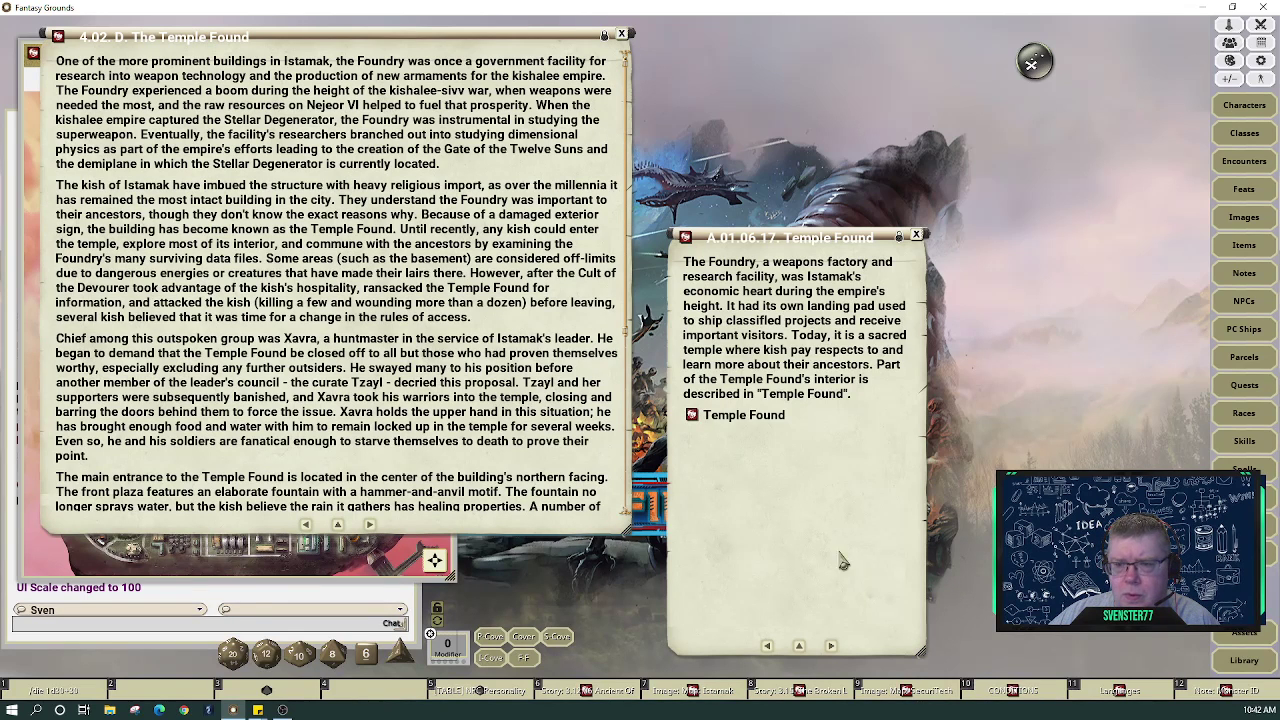
{"action": "left_click", "coordinate": [832, 646]}
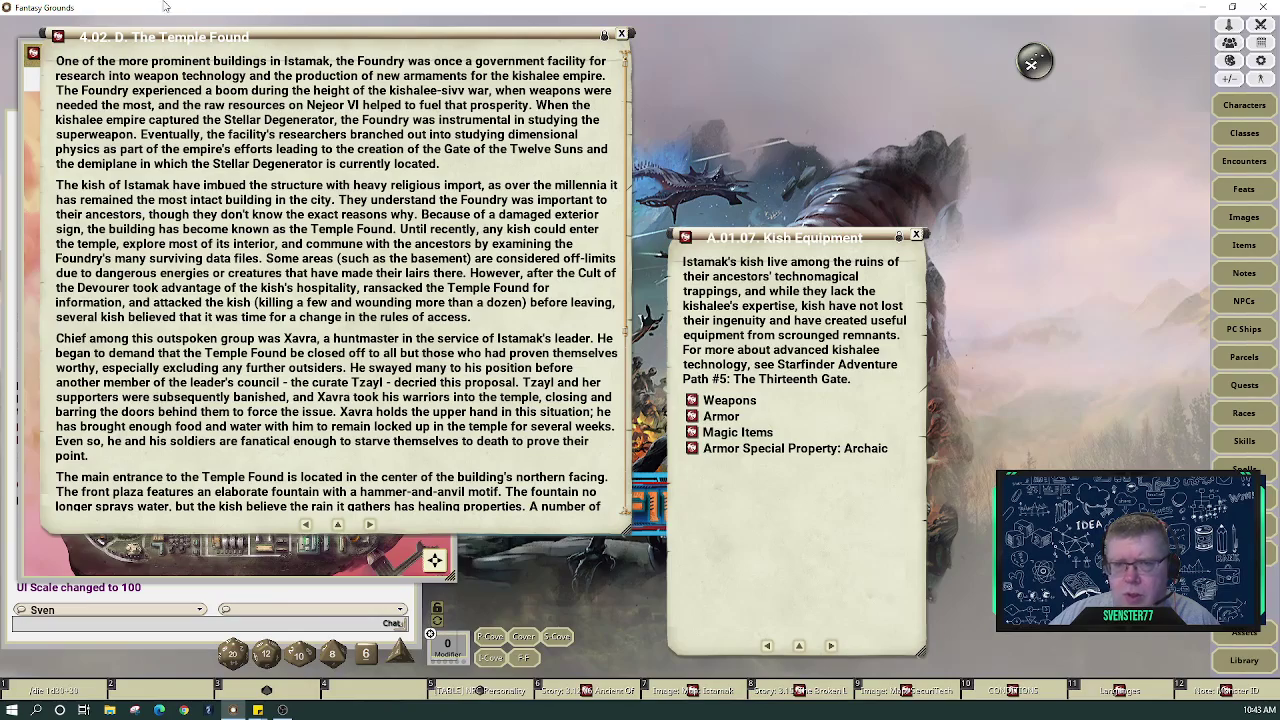
{"action": "left_click_drag", "start_coordinate": [301, 35], "coordinate": [895, 35]}
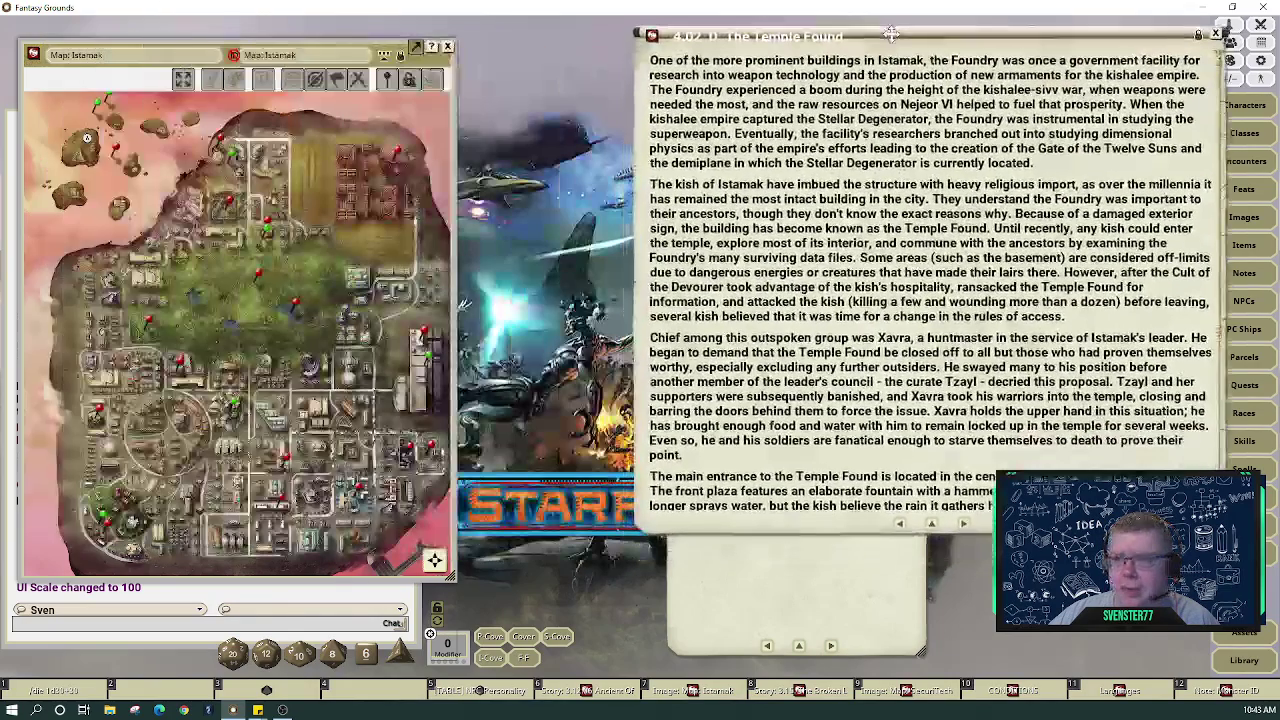
Move the Kish Equipment story beside the Temple Found story, advance it to Weapons, and close it
{"action": "left_click_drag", "start_coordinate": [789, 572], "coordinate": [488, 525]}
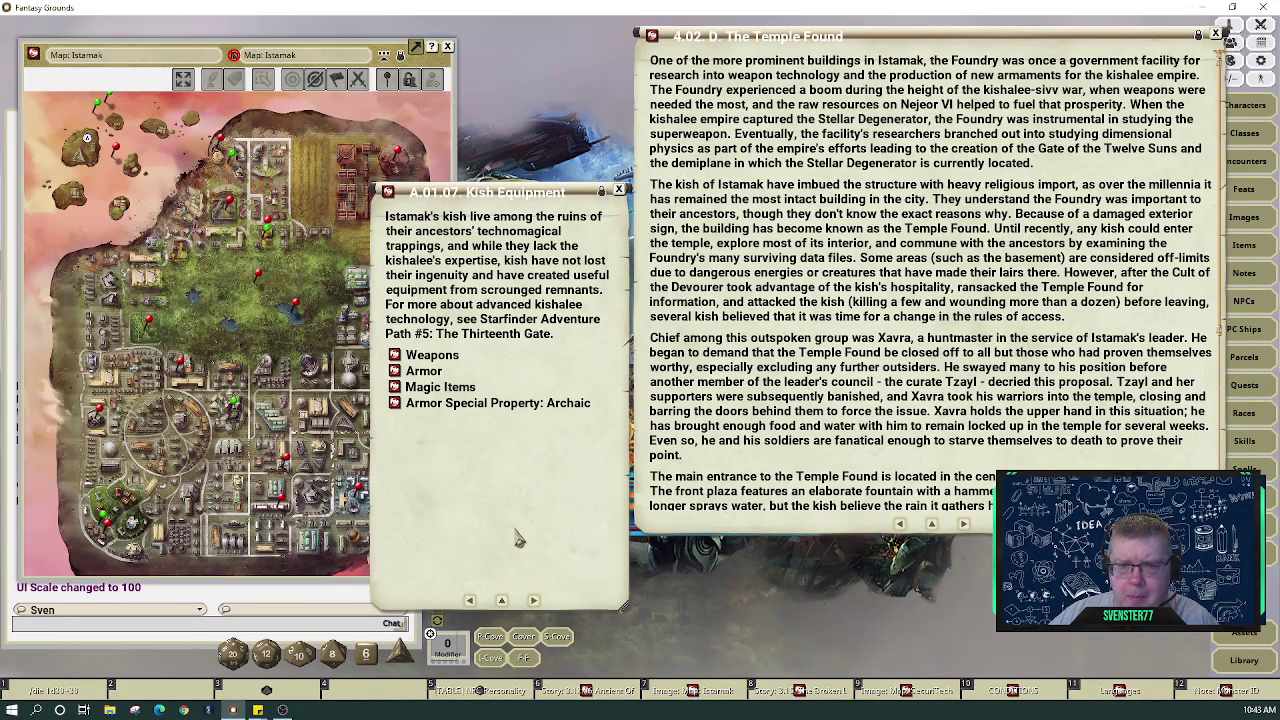
{"action": "left_click", "coordinate": [534, 601]}
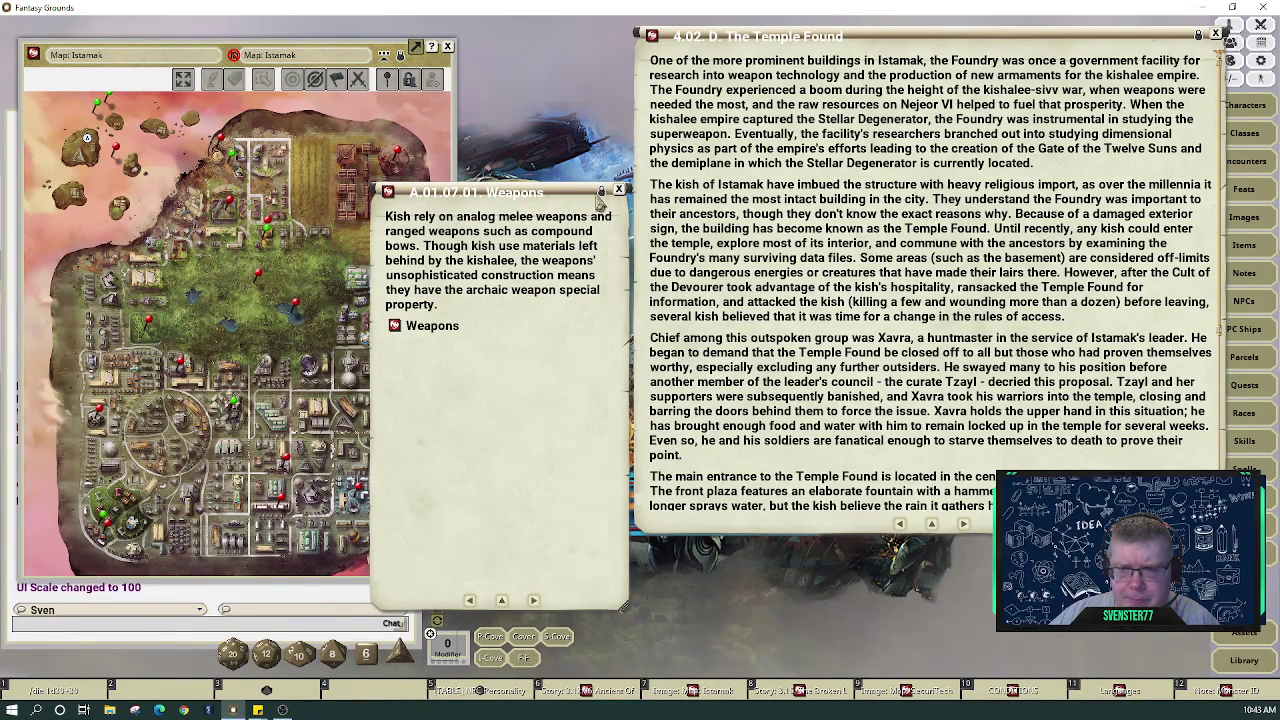
{"action": "left_click", "coordinate": [618, 189]}
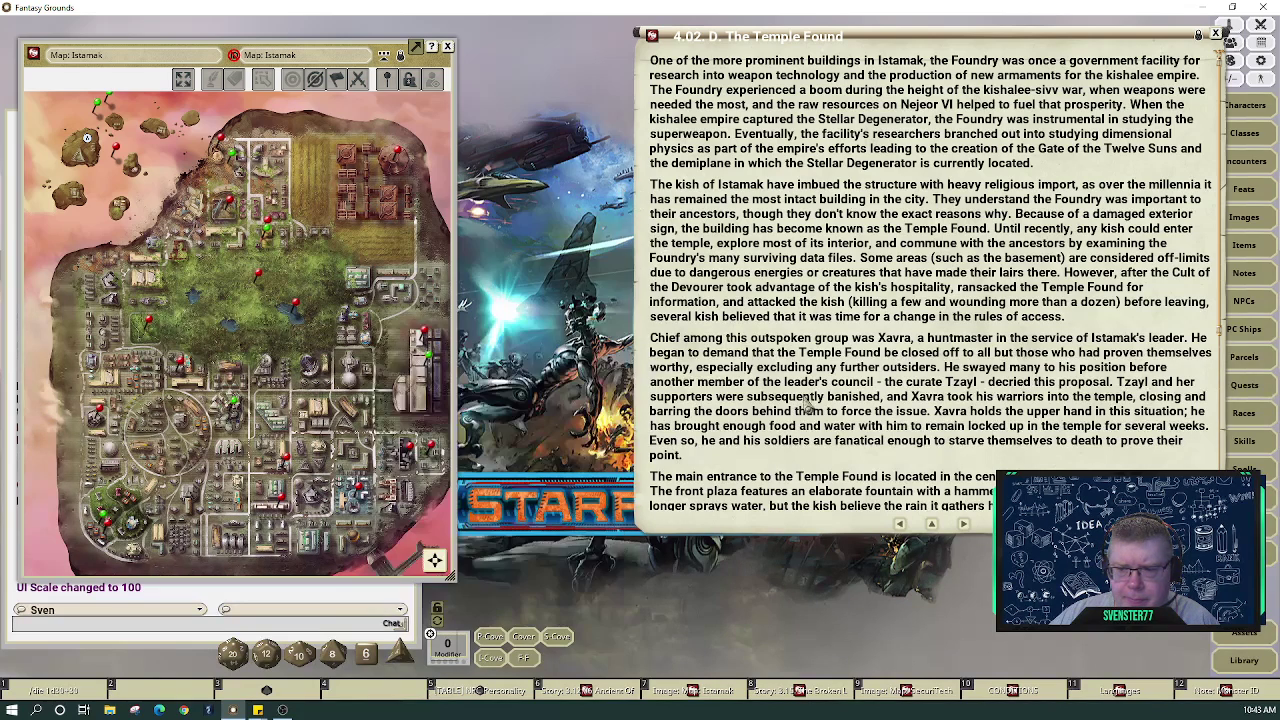
Page the Temple Found story to Security Entrance and back, and open its linked GM and player maps
{"action": "left_click", "coordinate": [963, 527]}
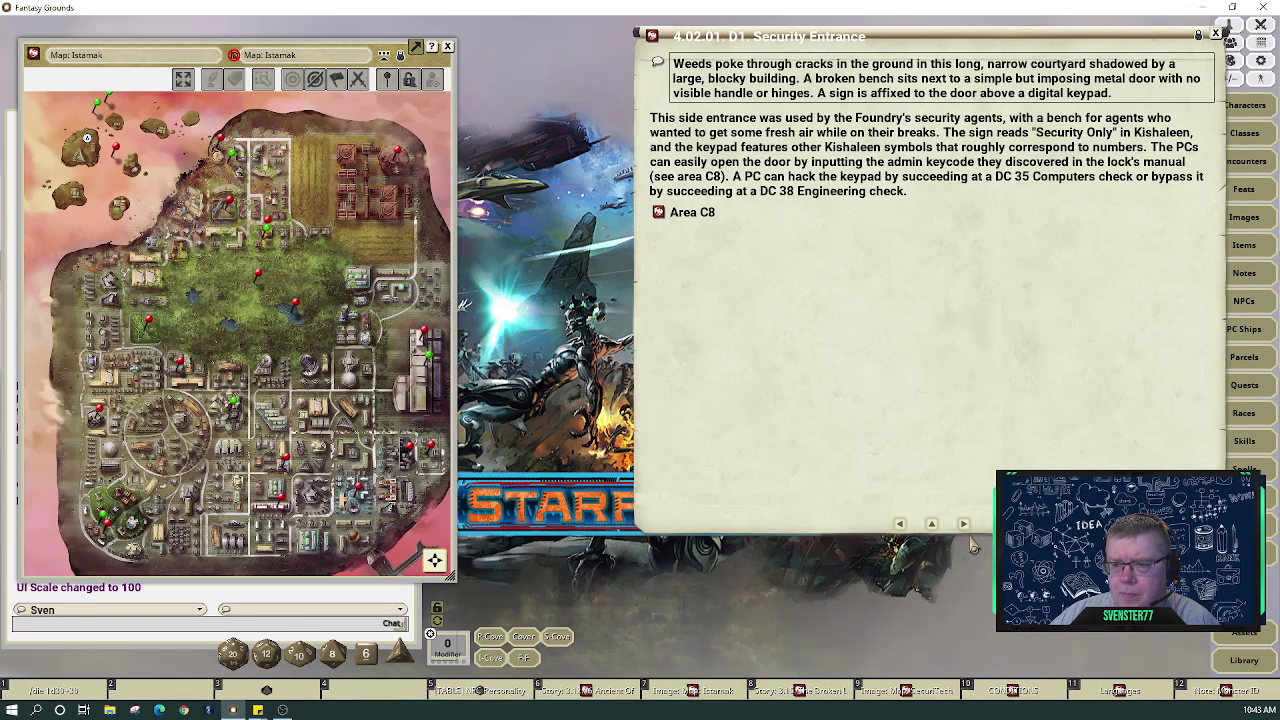
{"action": "left_click", "coordinate": [899, 525]}
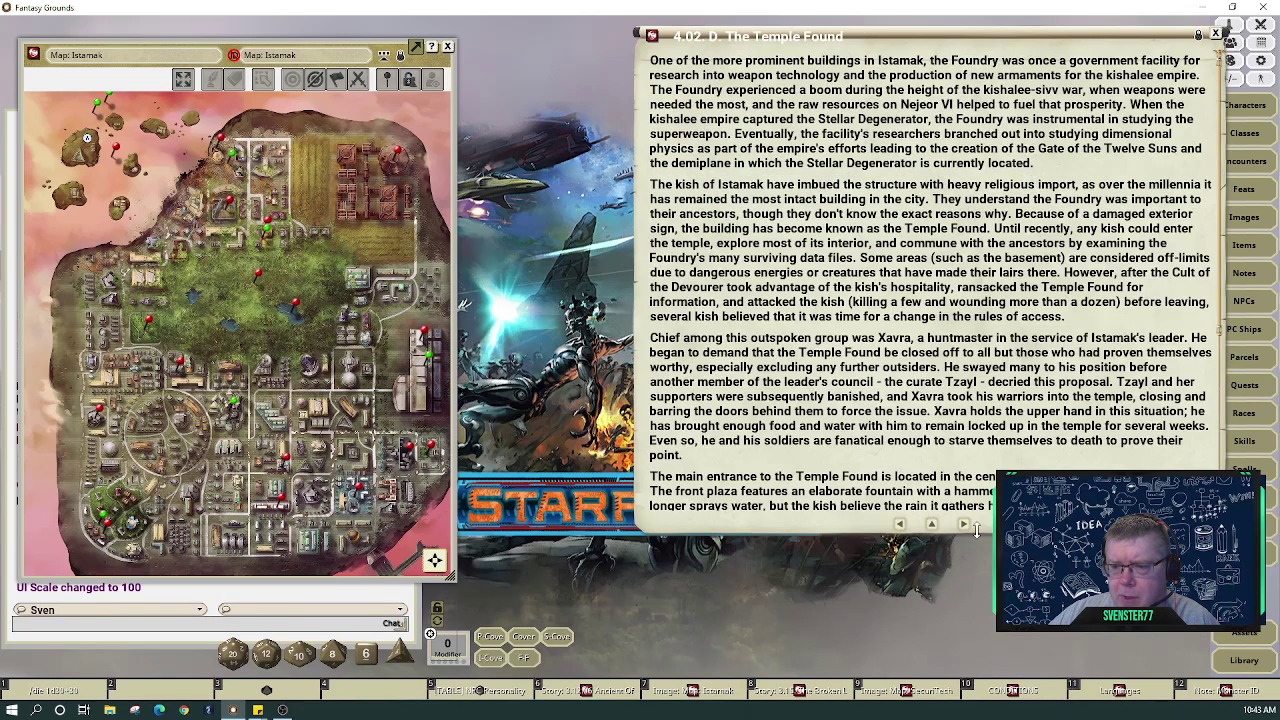
{"action": "scroll", "coordinate": [935, 548], "scroll_direction": "down", "scroll_amount": 3}
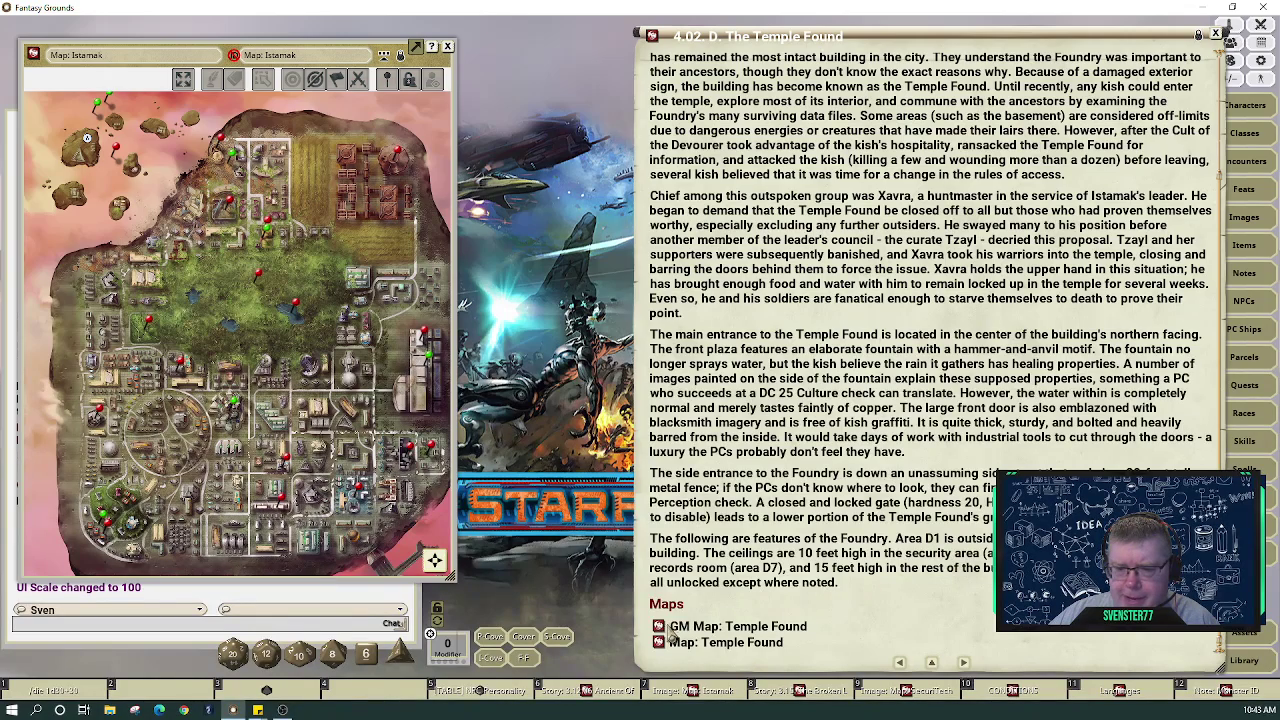
{"action": "left_click", "coordinate": [659, 627]}
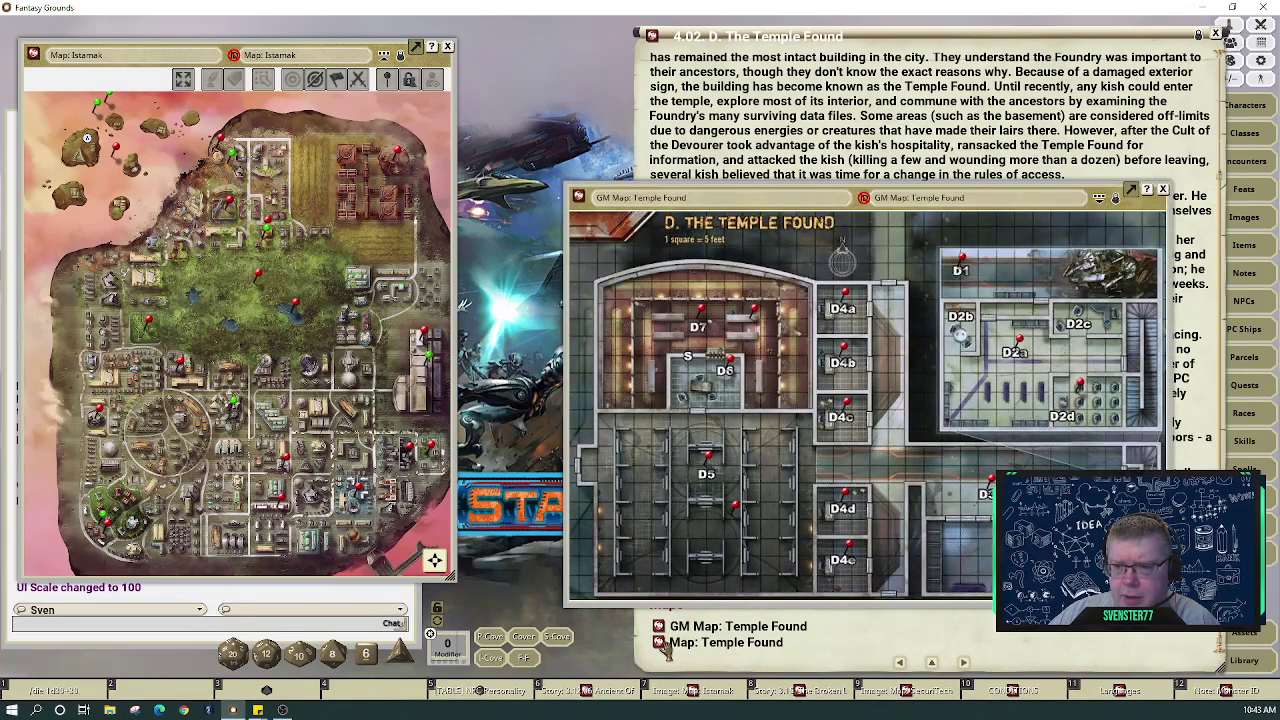
{"action": "left_click", "coordinate": [661, 648]}
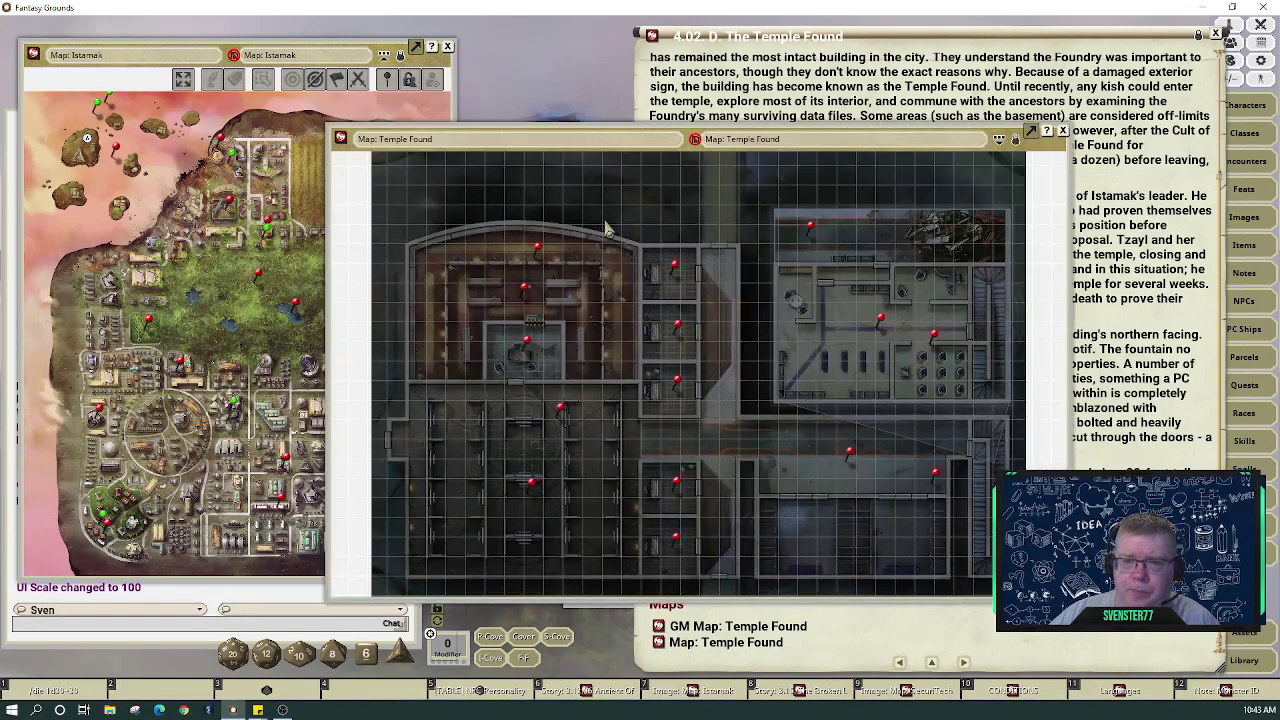
Close the Temple Found story and arrange its GM and player maps side by side
{"action": "left_click", "coordinate": [1213, 34]}
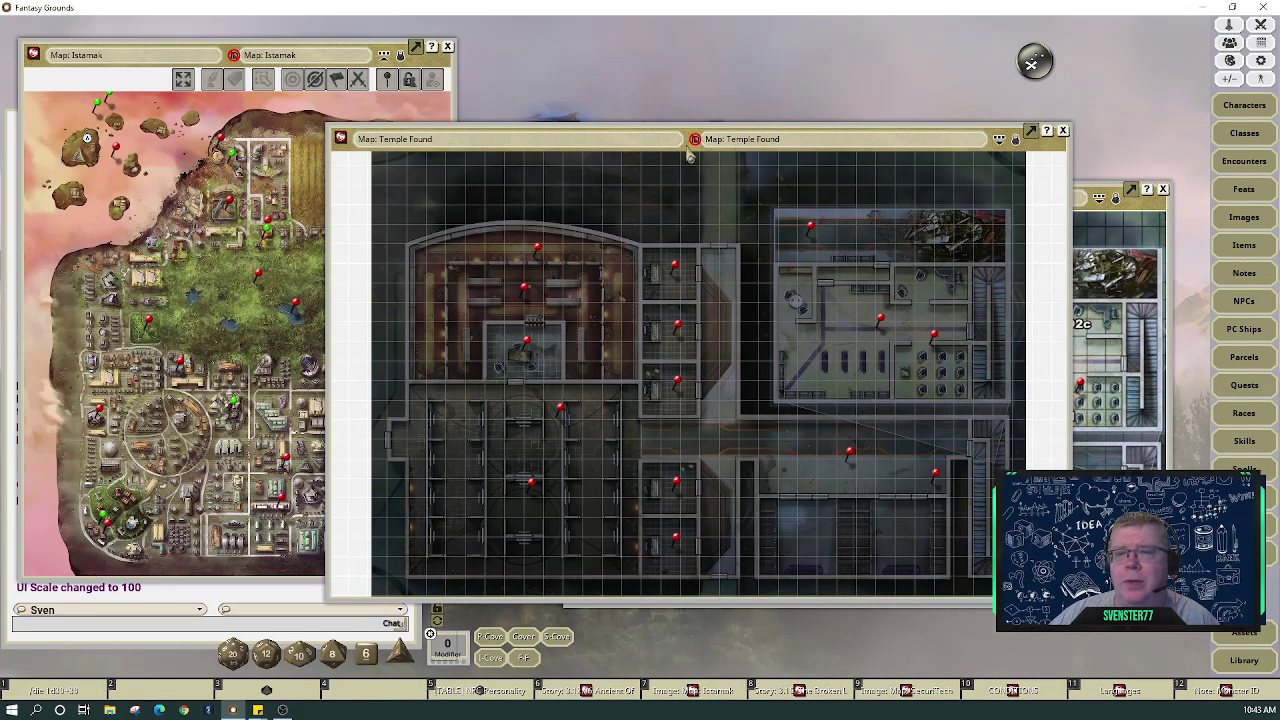
{"action": "left_click_drag", "start_coordinate": [1058, 140], "coordinate": [1217, 33]}
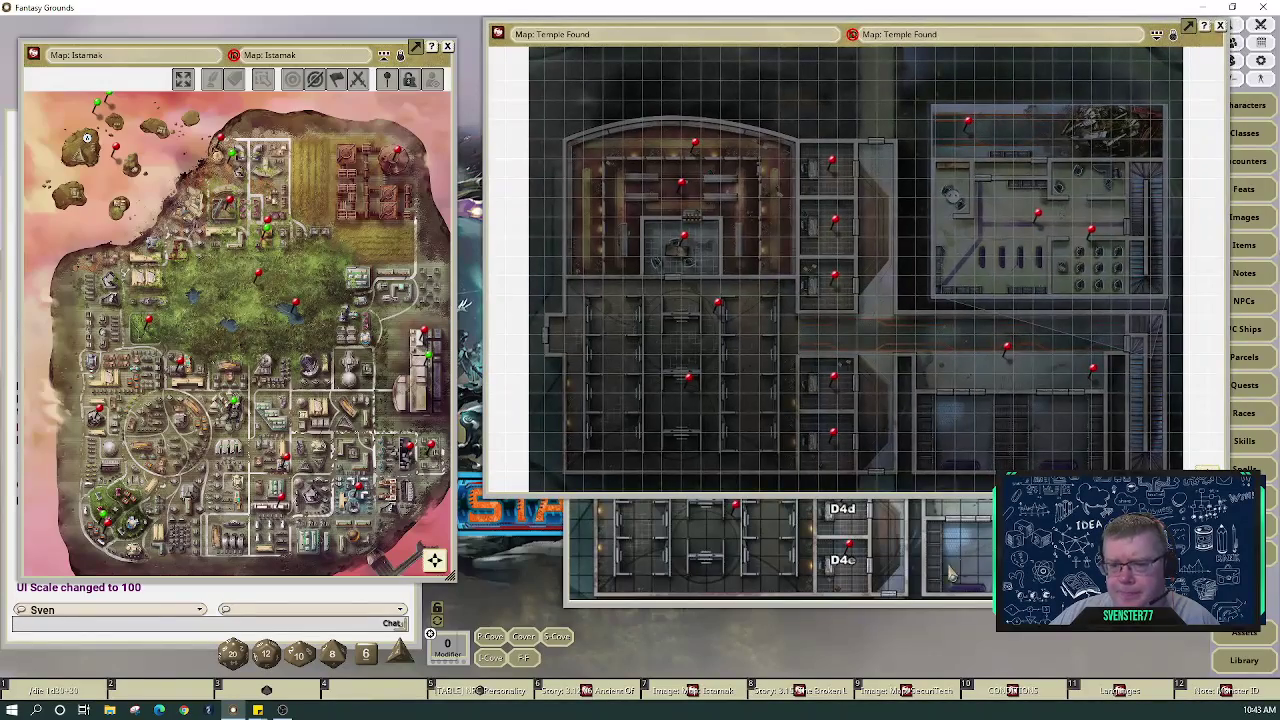
{"action": "left_click", "coordinate": [934, 581]}
{"action": "left_click_drag", "start_coordinate": [866, 212], "coordinate": [336, 103]}
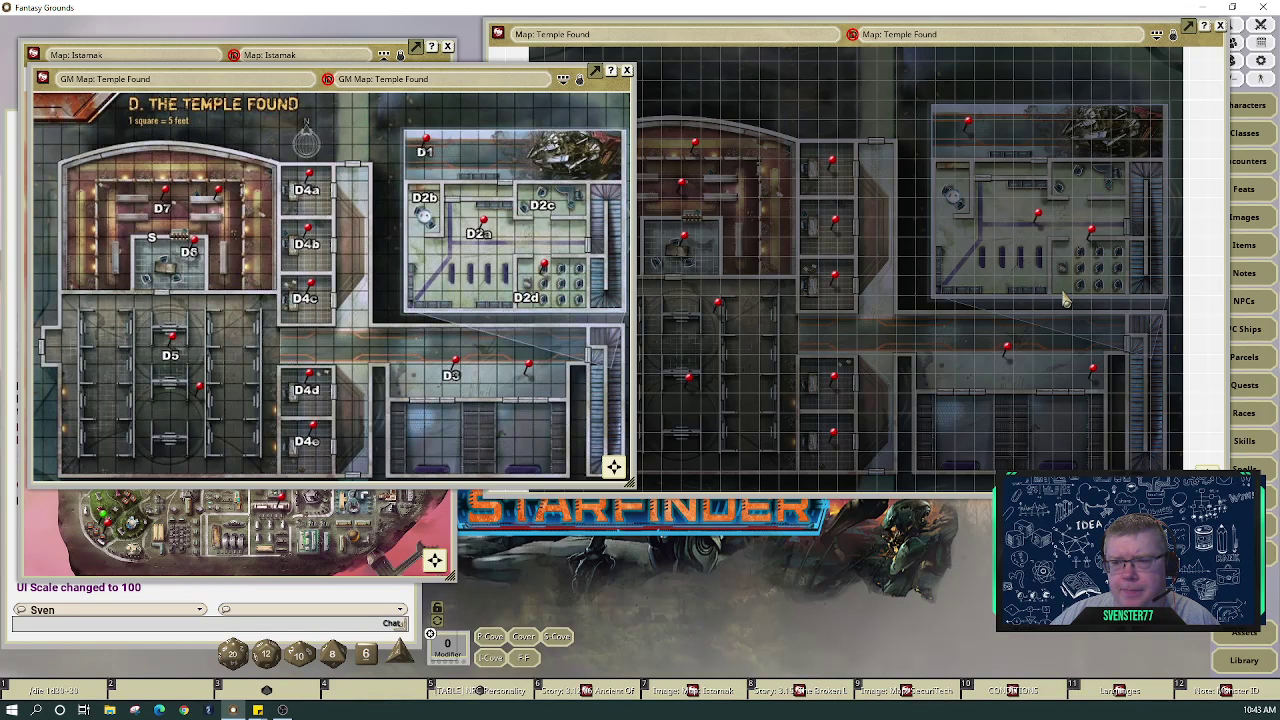
Show the Temple Found player map's tools and disable its line-of-sight and lighting
{"action": "left_click", "coordinate": [1027, 260]}
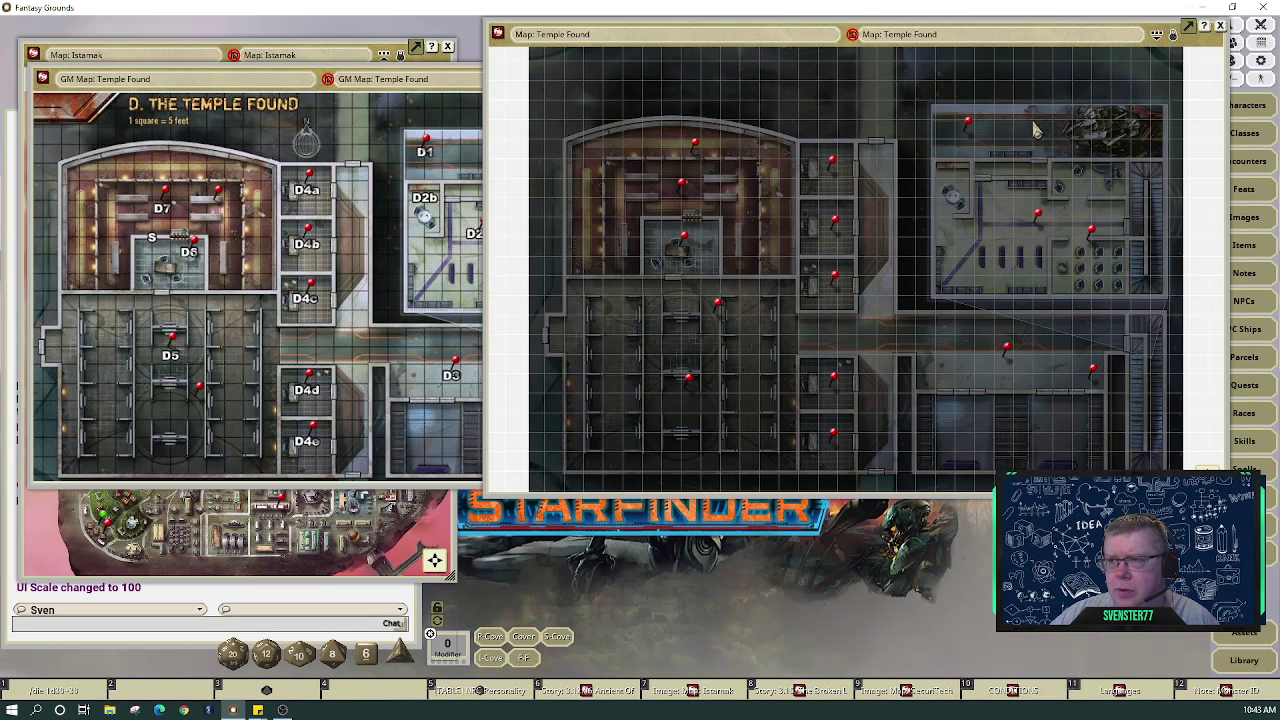
{"action": "left_click", "coordinate": [1157, 34]}
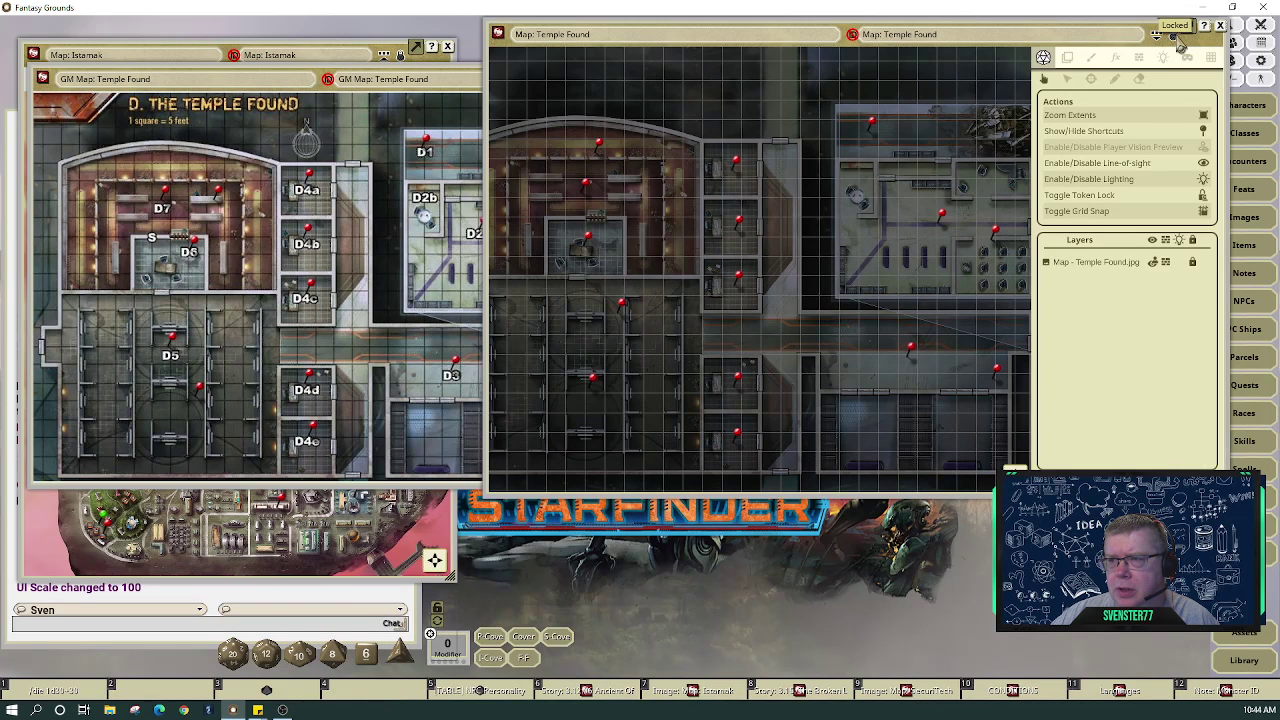
{"action": "left_click", "coordinate": [1205, 164]}
{"action": "left_click", "coordinate": [1205, 181]}
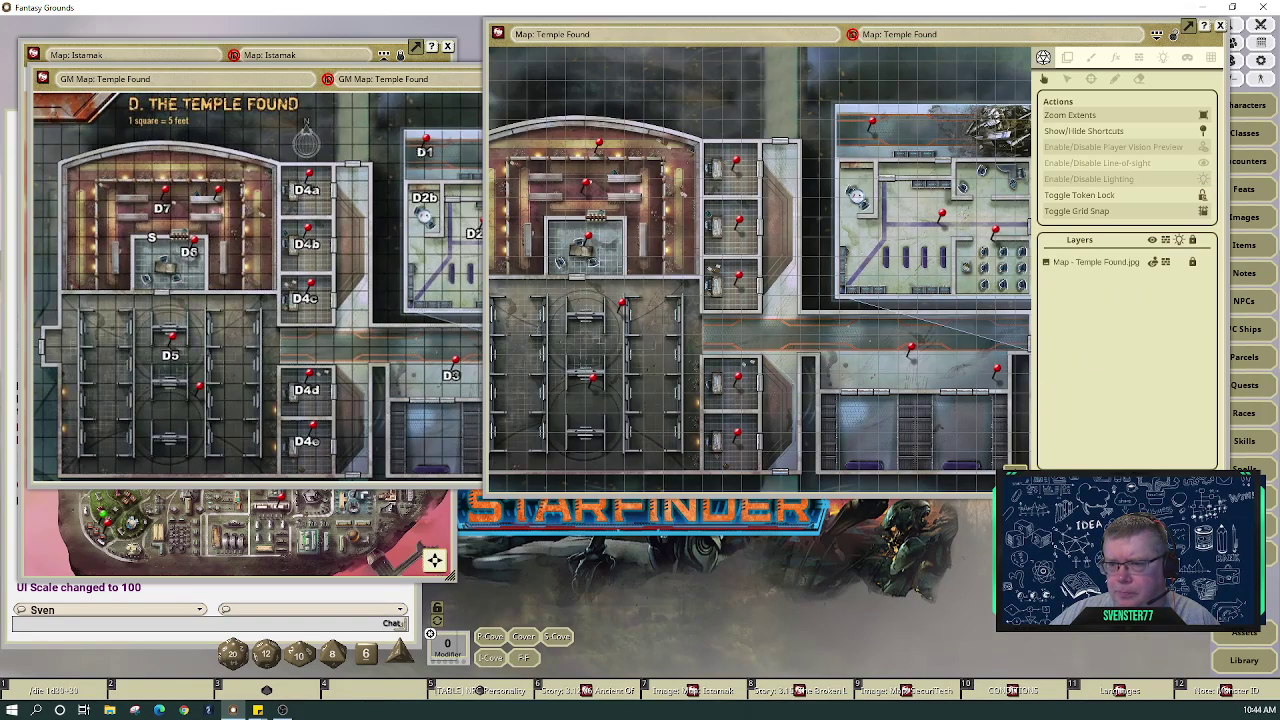
Open the D1 Security Entrance story from its pin on the Temple Found player map and move it clear of the eastern rooms
{"action": "left_click_drag", "start_coordinate": [1015, 478], "coordinate": [958, 358]}
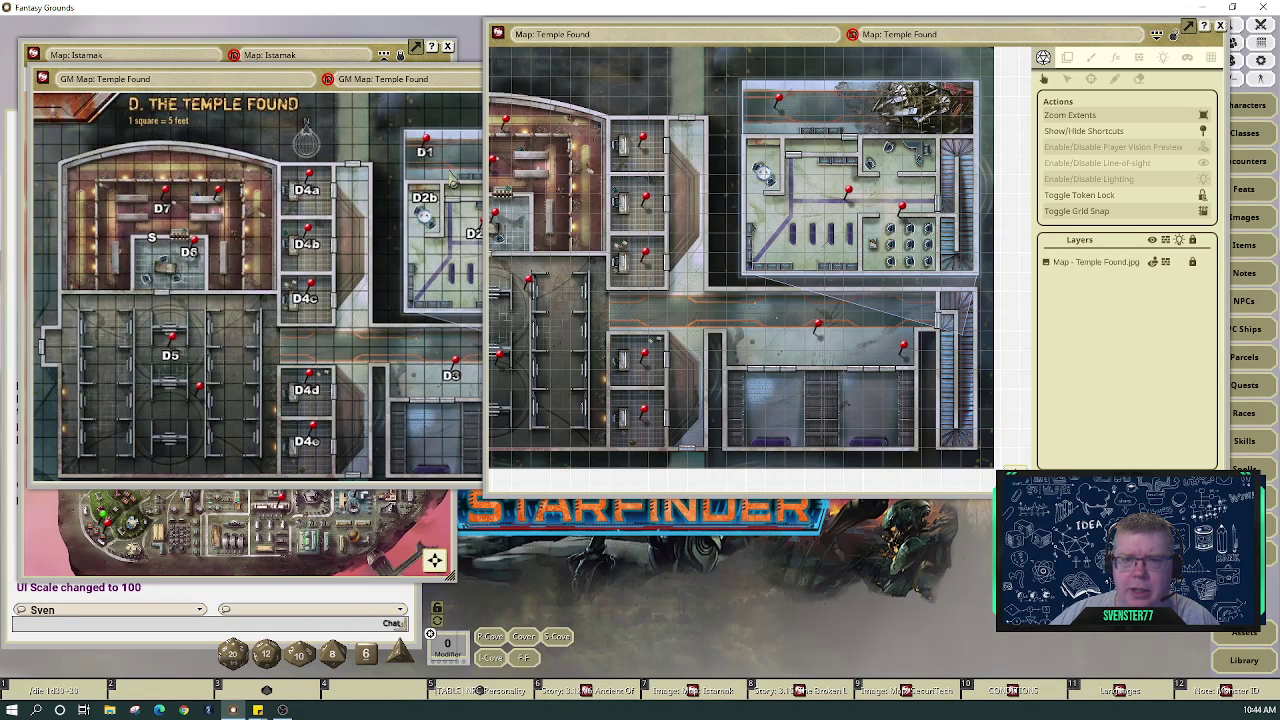
{"action": "left_click", "coordinate": [781, 103]}
{"action": "left_click_drag", "start_coordinate": [1000, 316], "coordinate": [446, 379]}
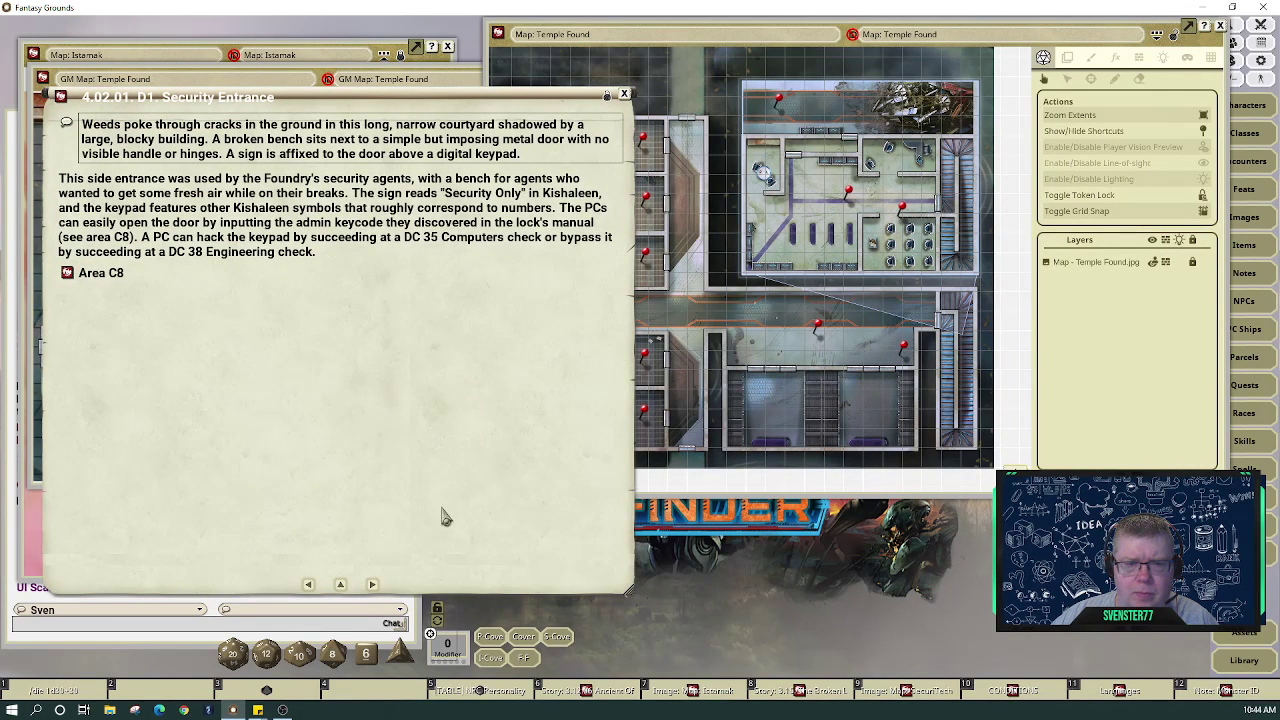
Advance the story to D2 Slime Lair and examine its creature, tactics and treasure sections
{"action": "left_click", "coordinate": [372, 586]}
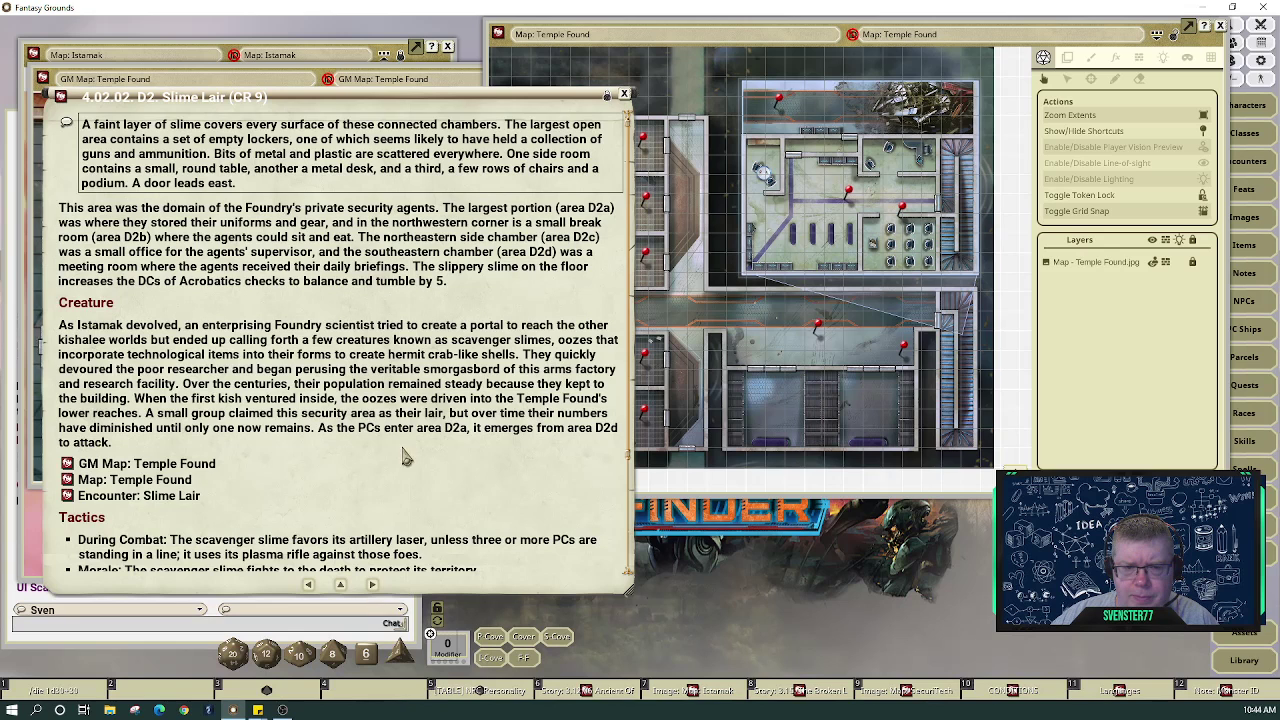
{"action": "scroll", "coordinate": [428, 474], "scroll_direction": "down", "scroll_amount": 2}
{"action": "scroll", "coordinate": [428, 474], "scroll_direction": "down", "scroll_amount": 2}
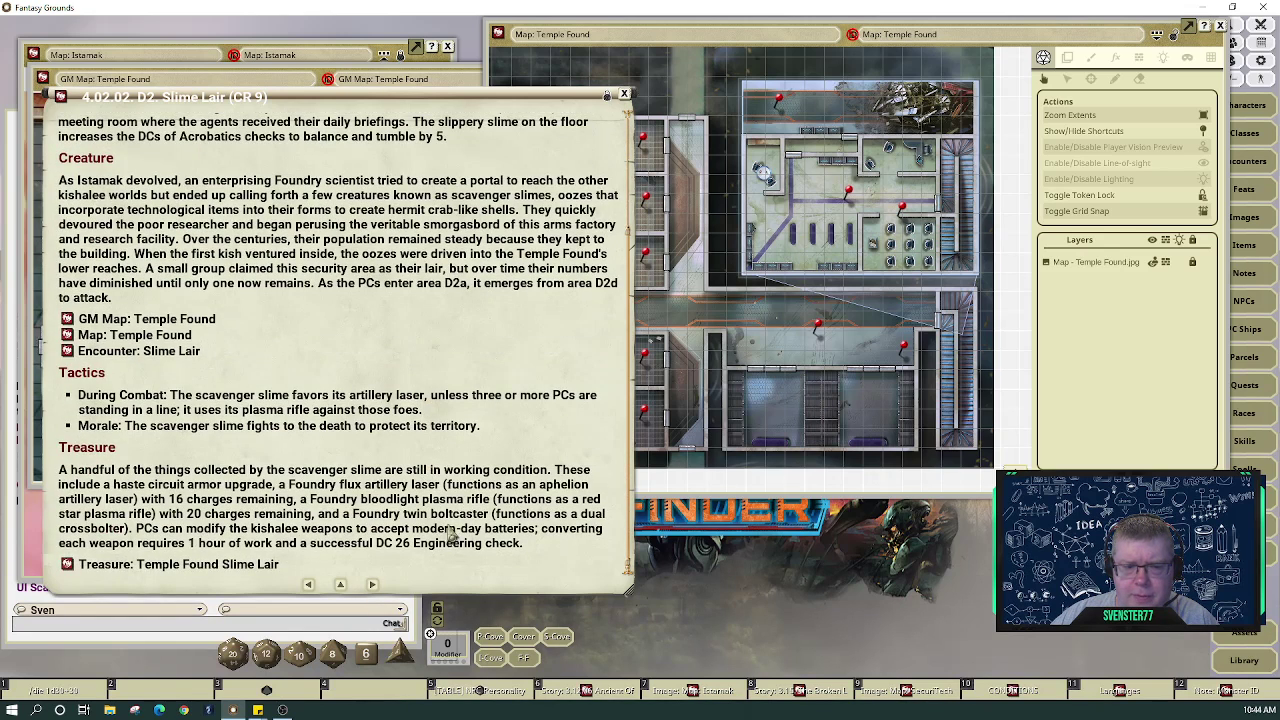
Advance the story to D3 Storage Containers, inspect its linked encounter, and close the encounter
{"action": "left_click", "coordinate": [372, 585]}
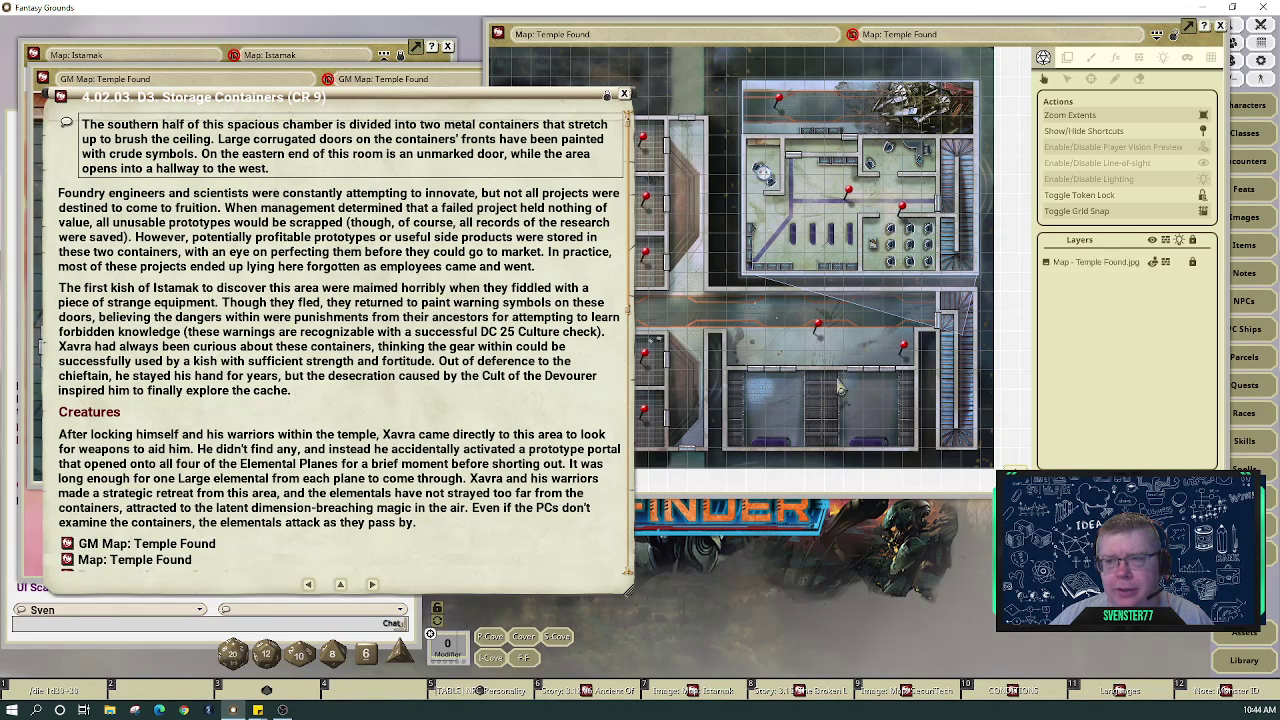
{"action": "scroll", "coordinate": [430, 395], "scroll_direction": "down", "scroll_amount": 3}
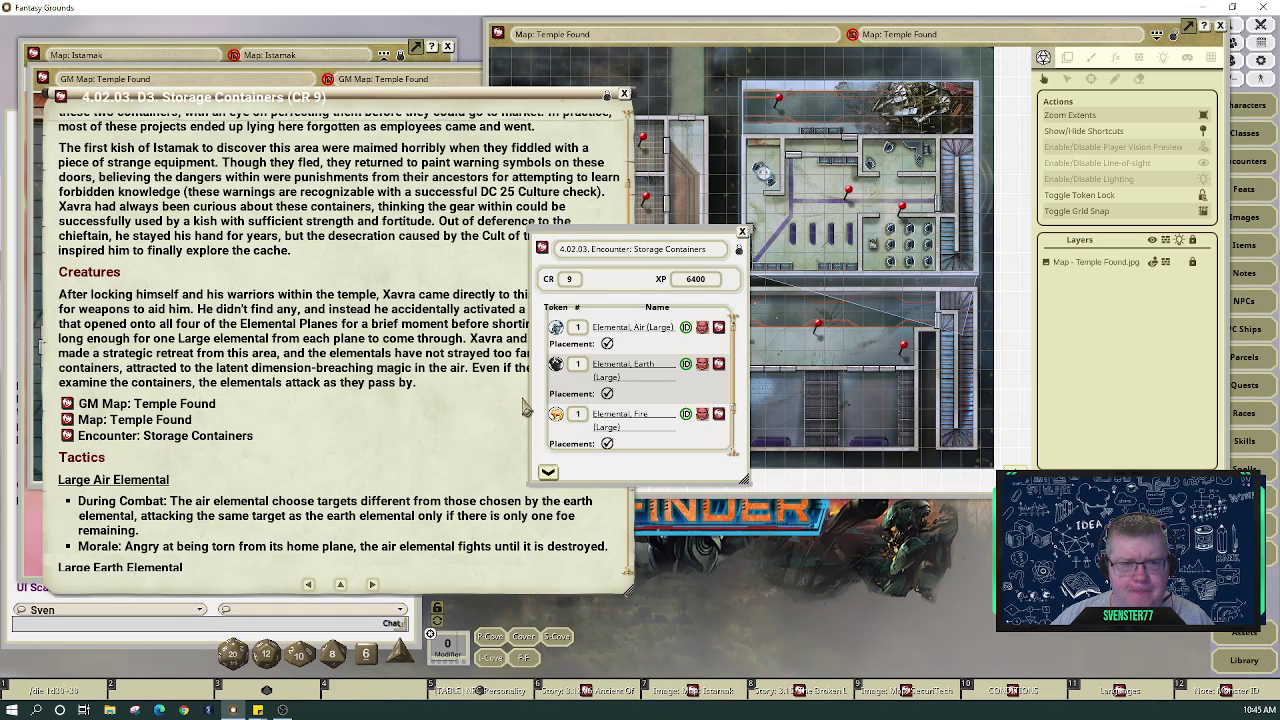
{"action": "scroll", "coordinate": [524, 408], "scroll_direction": "up", "scroll_amount": 5}
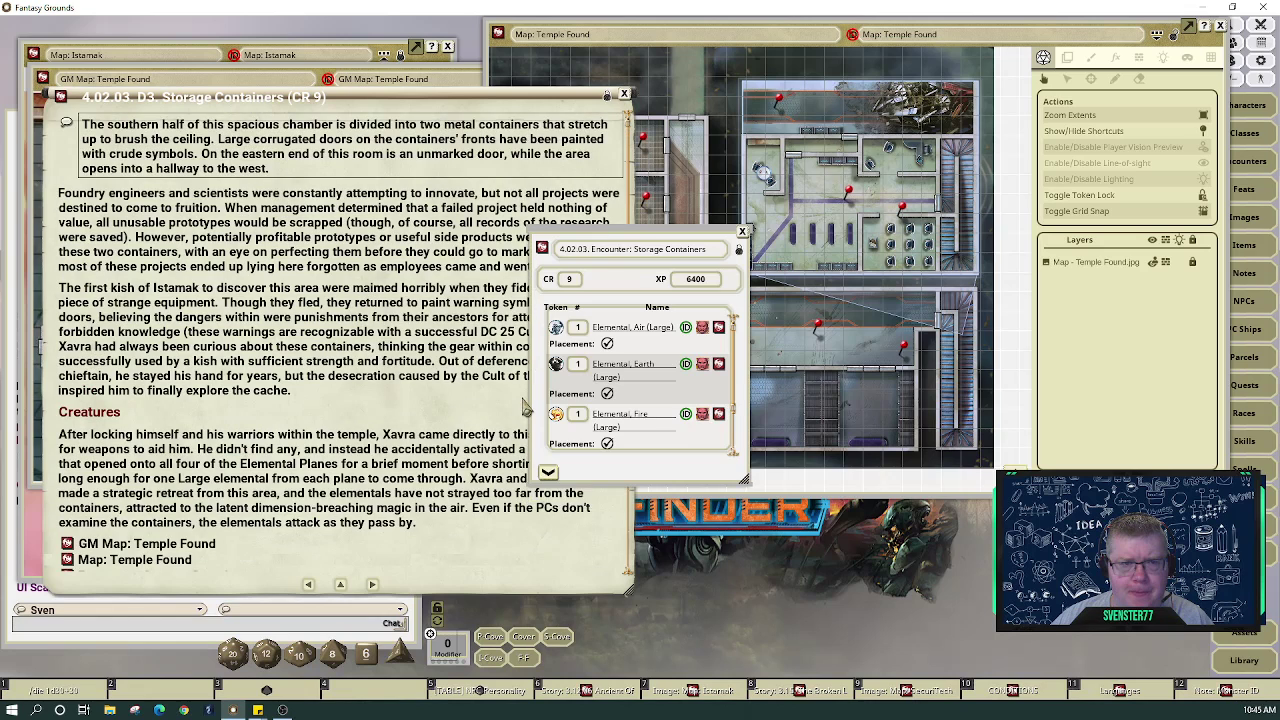
{"action": "left_click", "coordinate": [741, 231]}
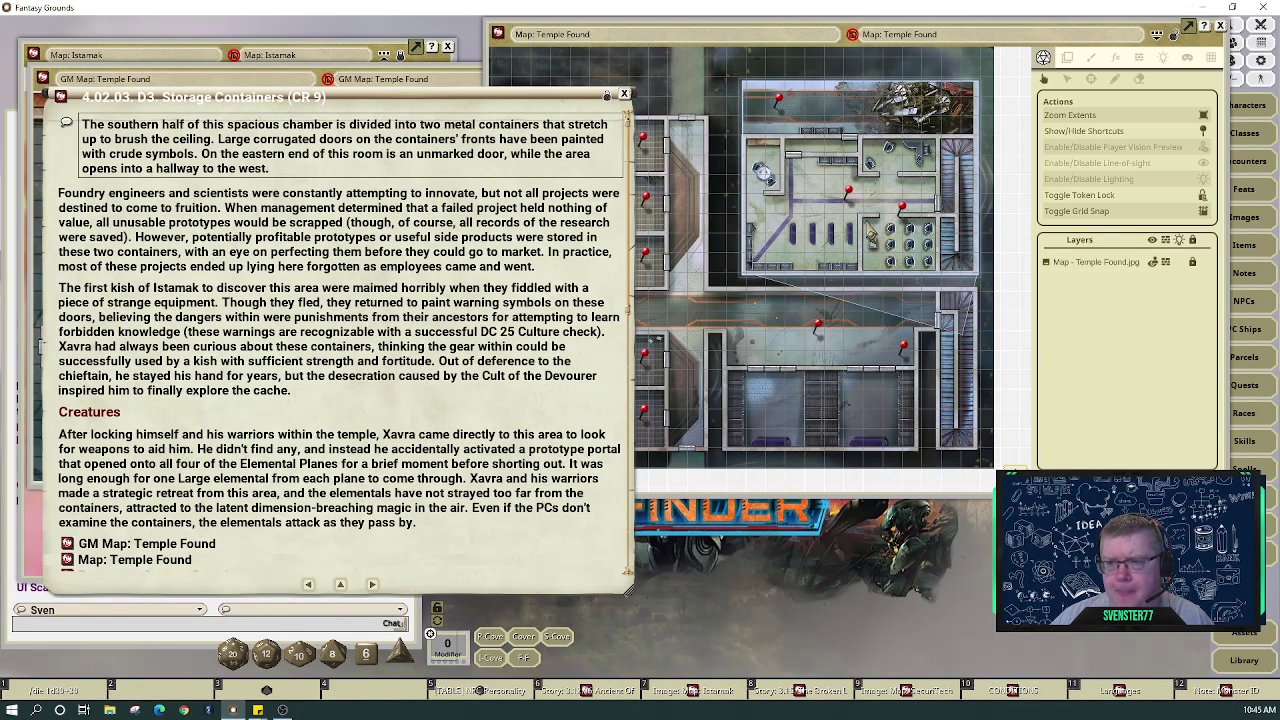
Return to the Slime Lair story, open its encounter, and arrange the encounter in front of the repositioned Temple Found player map
{"action": "left_click", "coordinate": [308, 585]}
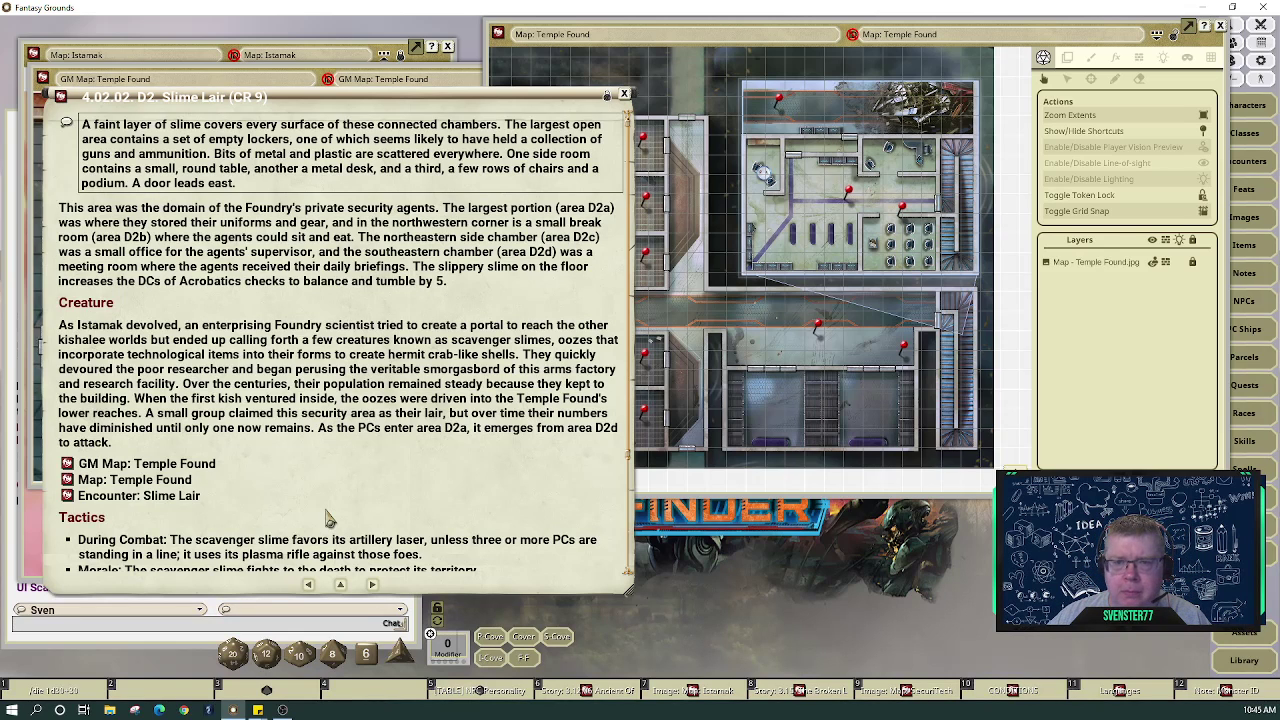
{"action": "left_click", "coordinate": [66, 495]}
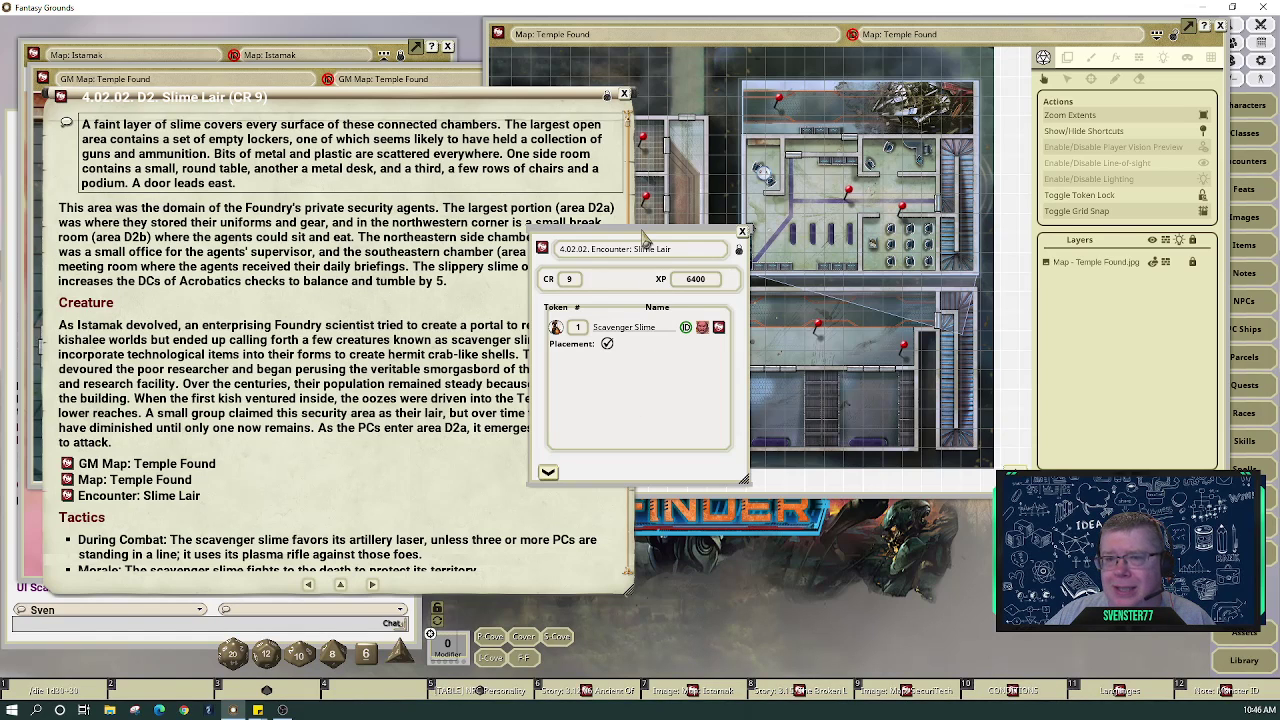
{"action": "left_click_drag", "start_coordinate": [649, 251], "coordinate": [592, 260]}
{"action": "left_click_drag", "start_coordinate": [734, 348], "coordinate": [753, 346]}
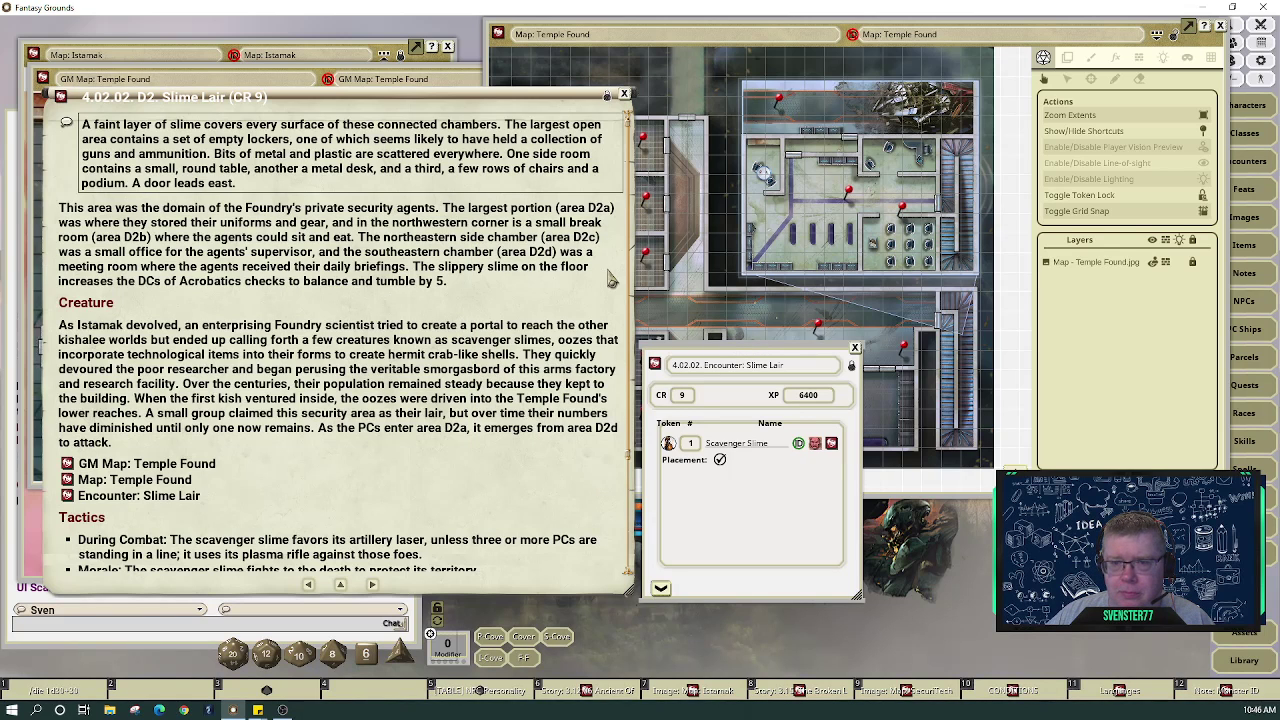
{"action": "left_click_drag", "start_coordinate": [905, 360], "coordinate": [1057, 405]}
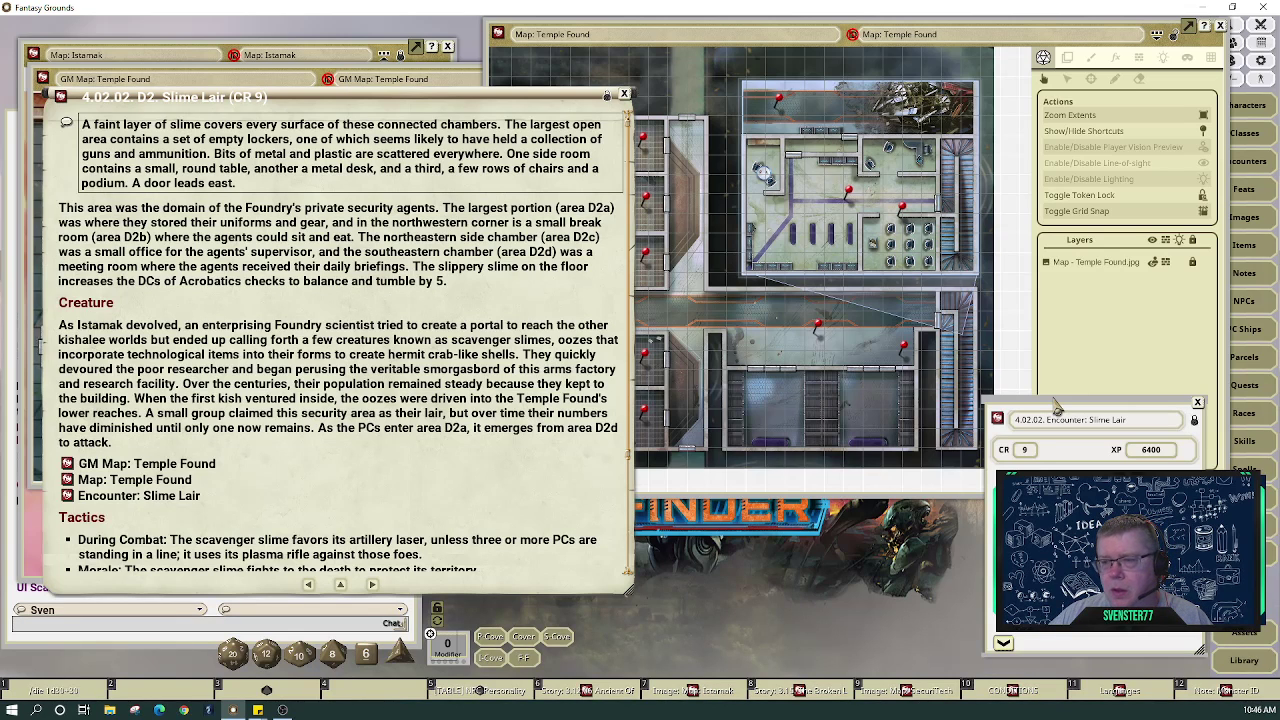
{"action": "left_click_drag", "start_coordinate": [1057, 405], "coordinate": [455, 381]}
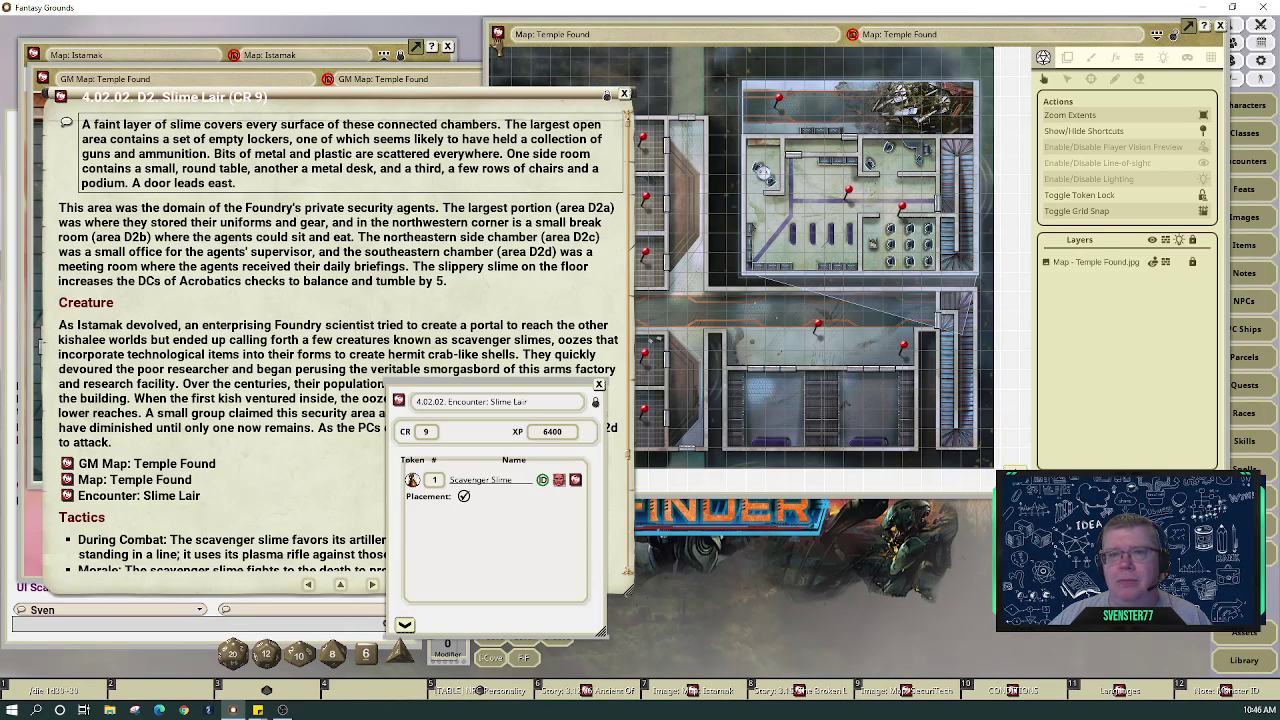
{"action": "left_click_drag", "start_coordinate": [491, 44], "coordinate": [436, 48]}
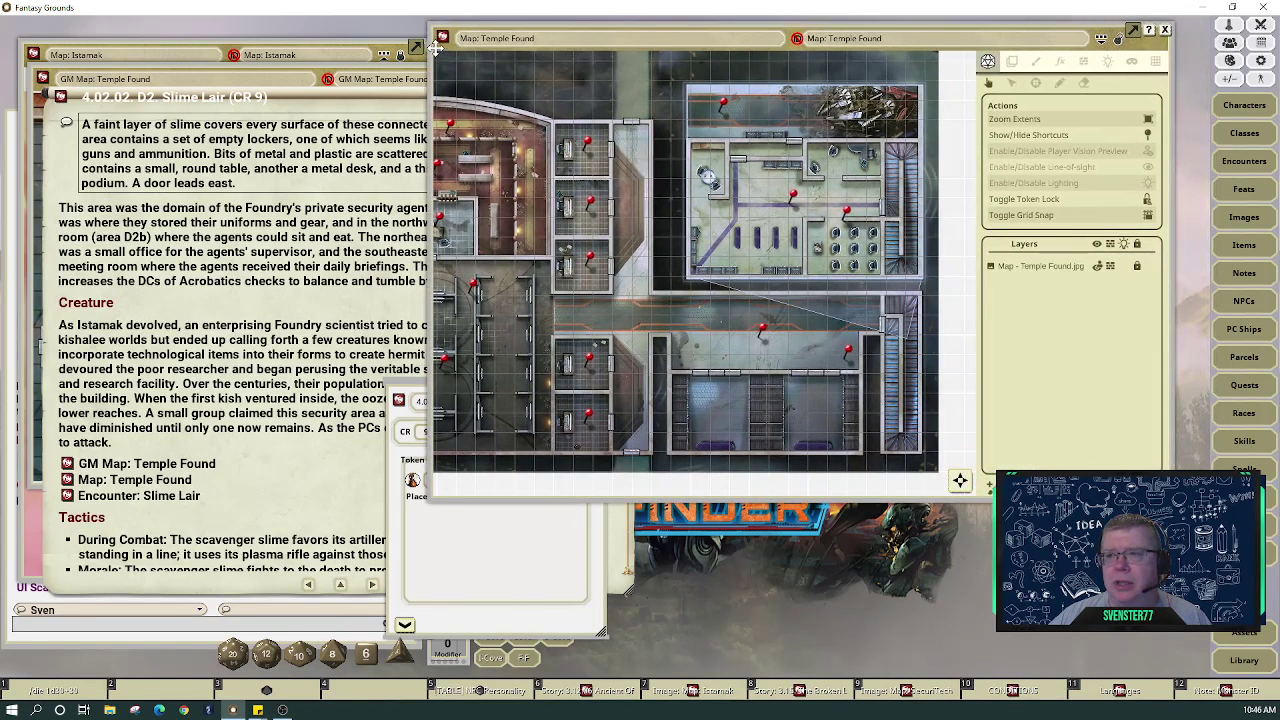
{"action": "left_click", "coordinate": [517, 573]}
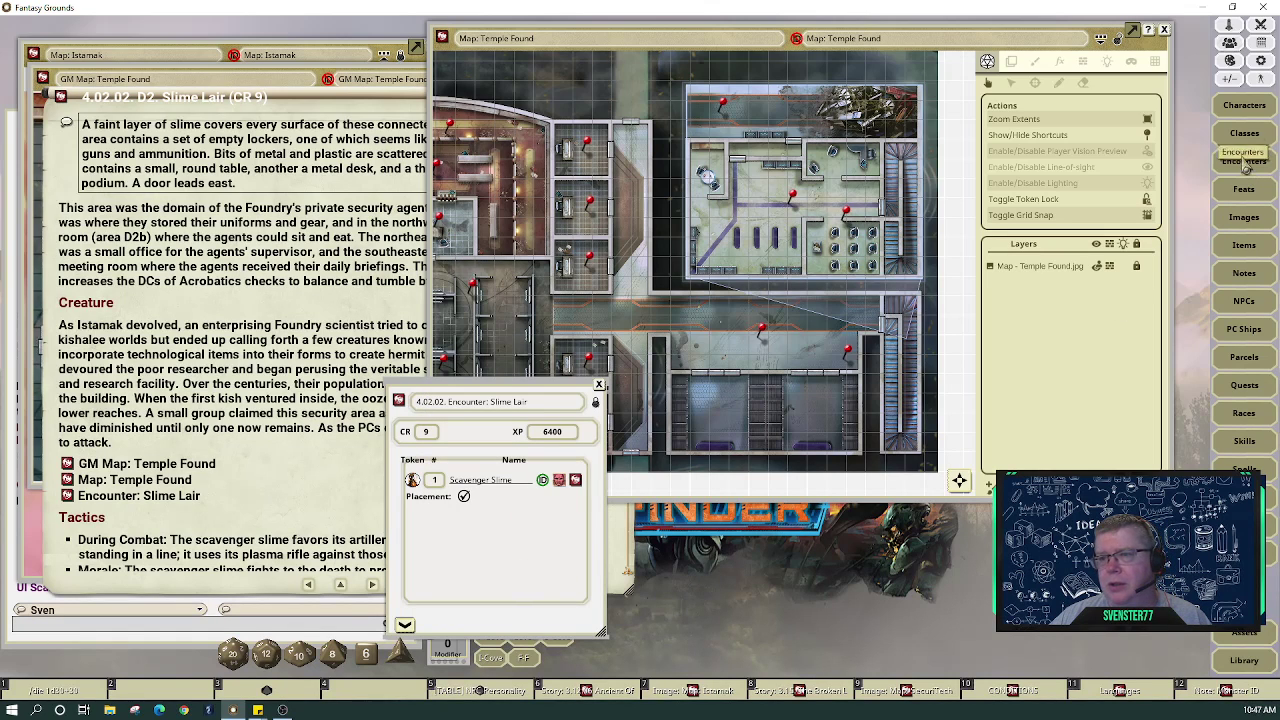
Open the NPC list and search it for "slime"
{"action": "left_click", "coordinate": [1248, 305]}
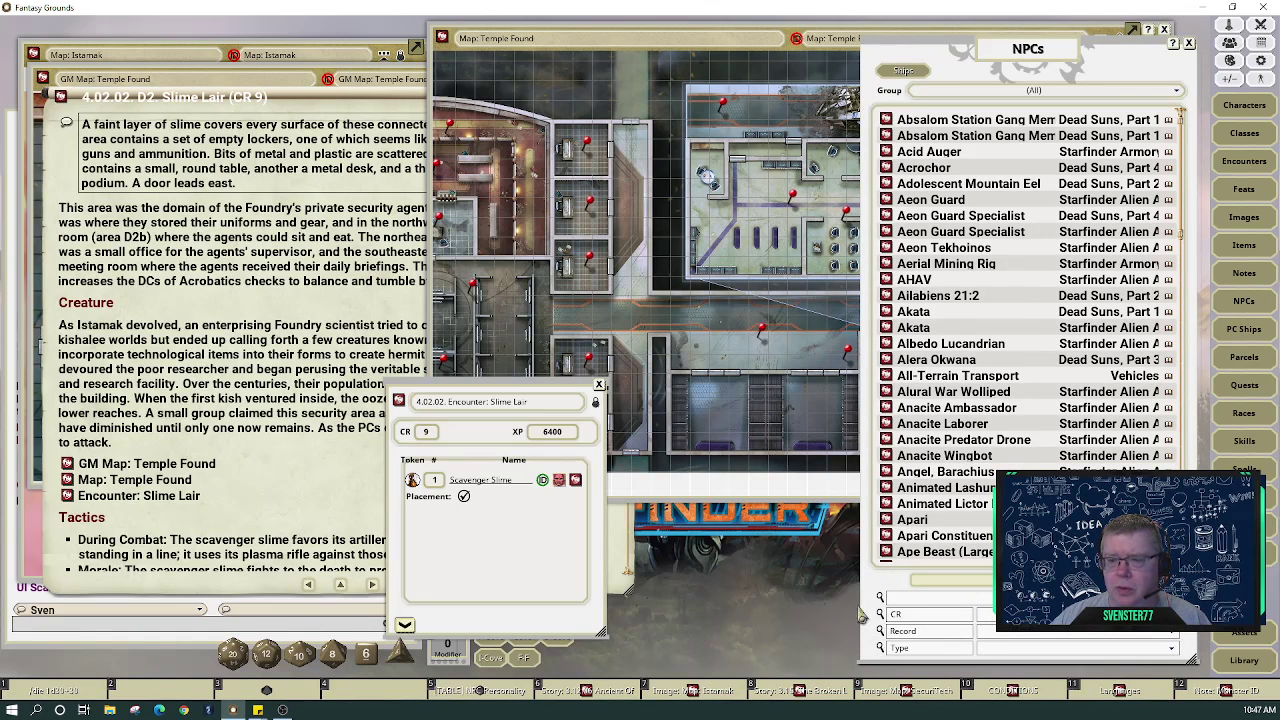
{"action": "left_click", "coordinate": [933, 598]}
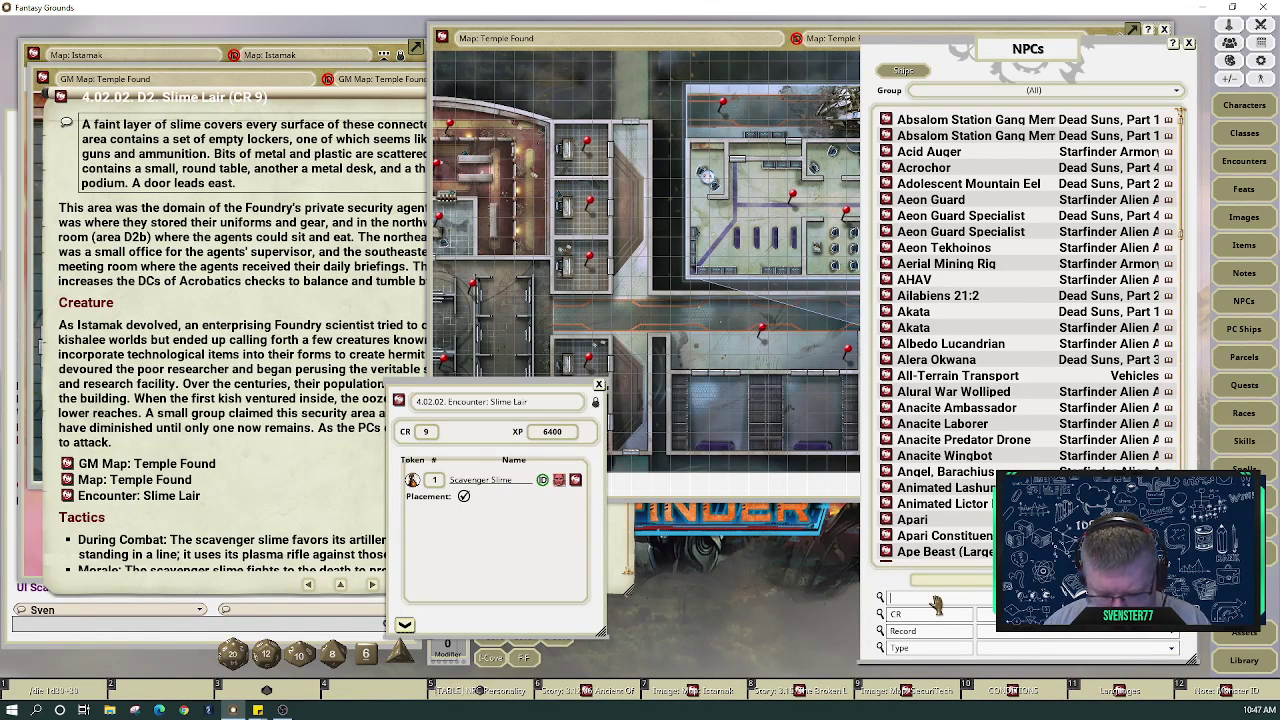
{"action": "type", "text": "slime"}
{"action": "key", "text": "Return"}
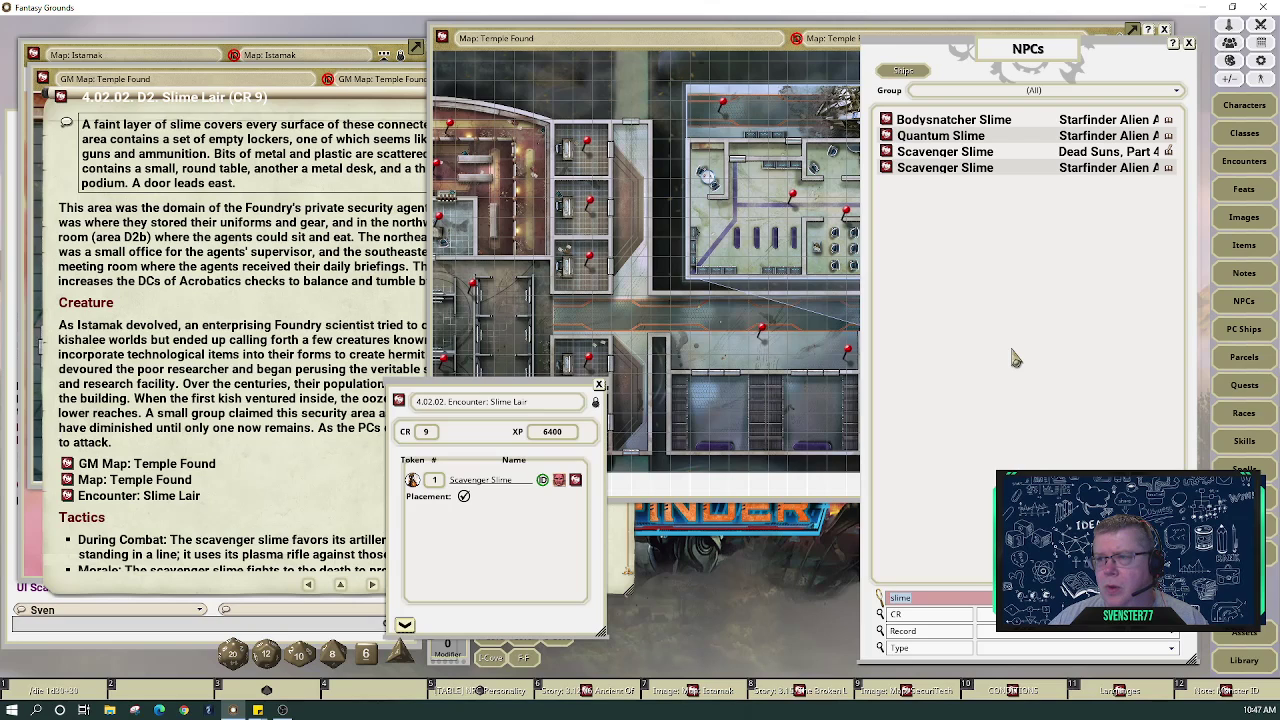
Open the Quantum Slime record and examine its defense, attack and ability statistics
{"action": "left_click", "coordinate": [886, 137]}
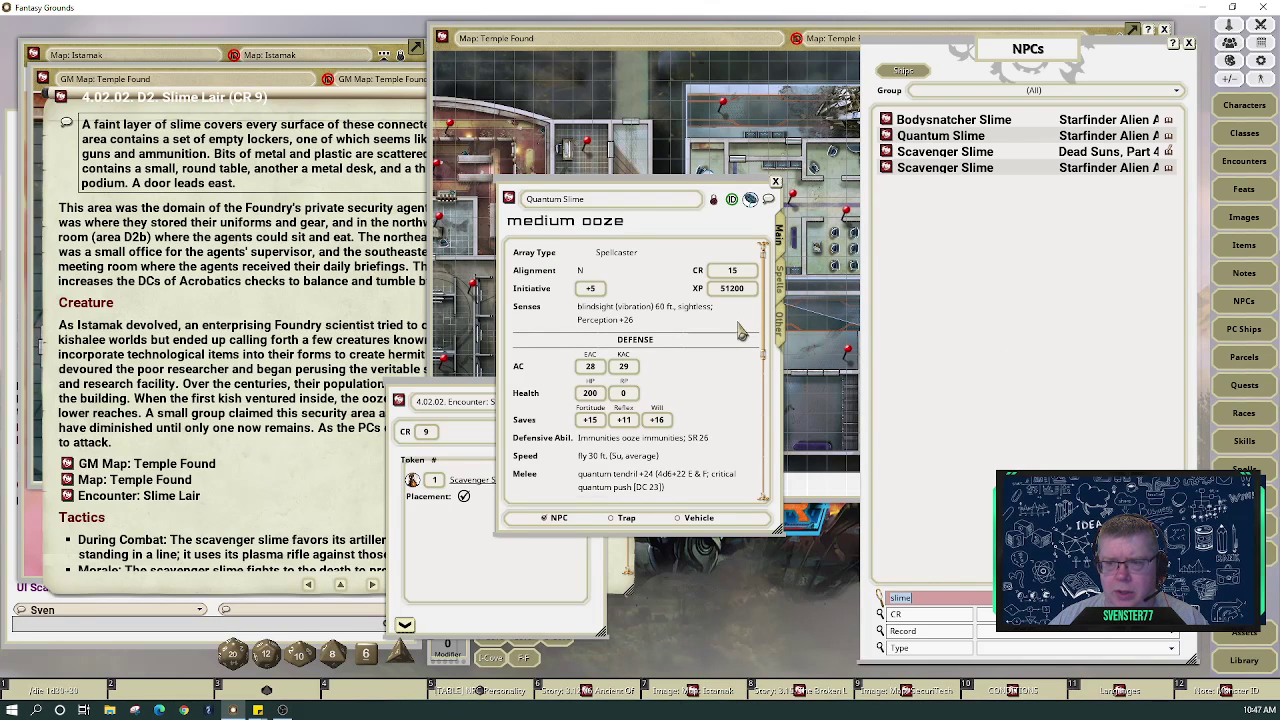
{"action": "scroll", "coordinate": [735, 333], "scroll_direction": "down", "scroll_amount": 2}
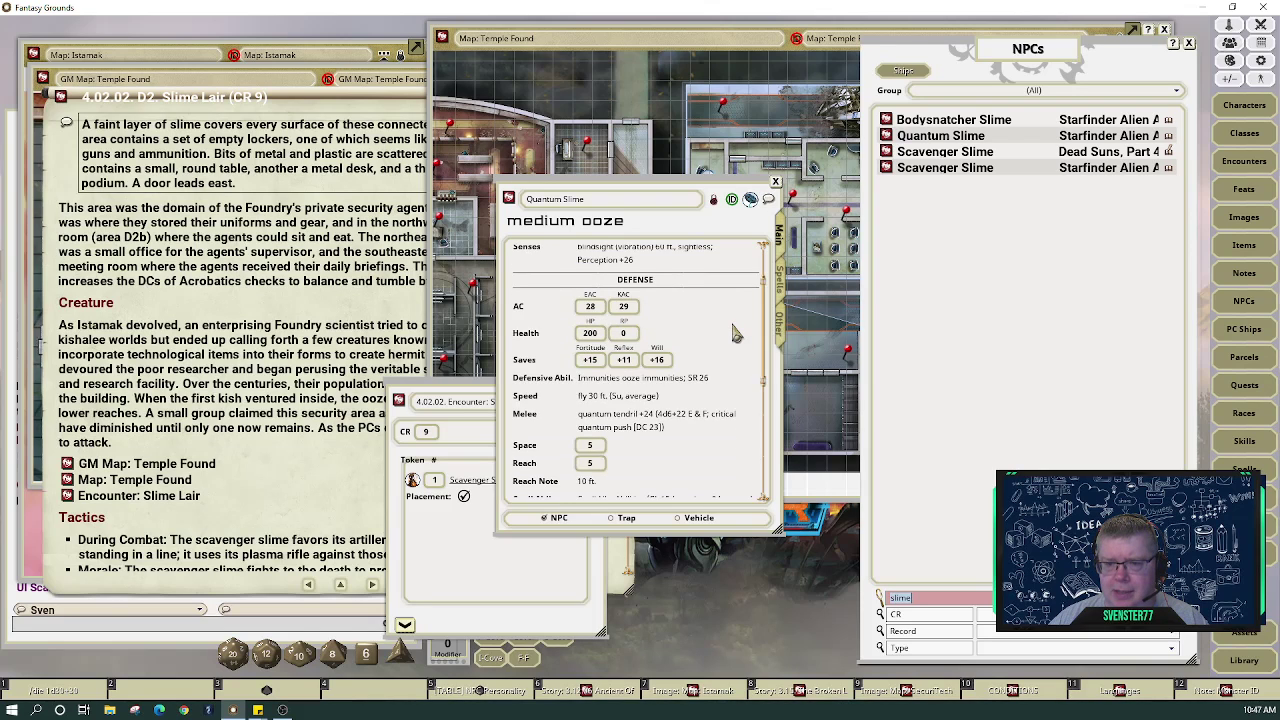
{"action": "scroll", "coordinate": [735, 333], "scroll_direction": "down", "scroll_amount": 4}
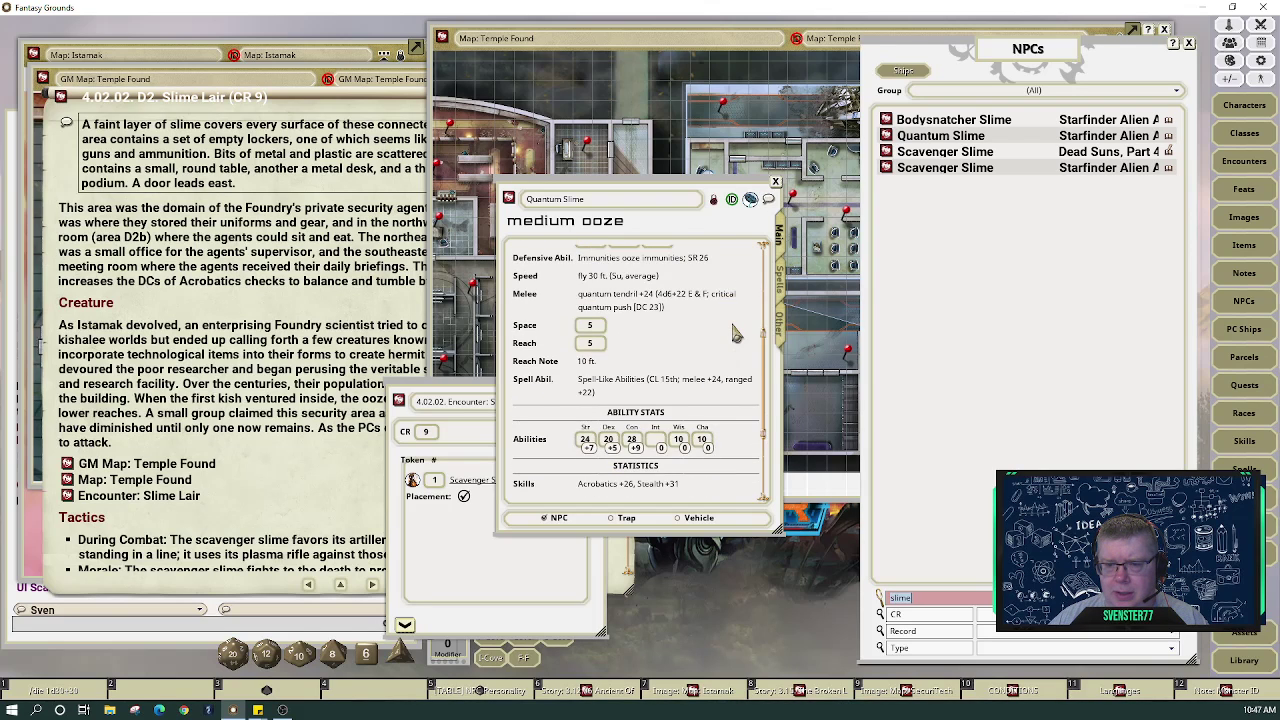
Review the Quantum Slime's main statistics, view its description and linked picture, and close both windows
{"action": "scroll", "coordinate": [735, 333], "scroll_direction": "up", "scroll_amount": 6}
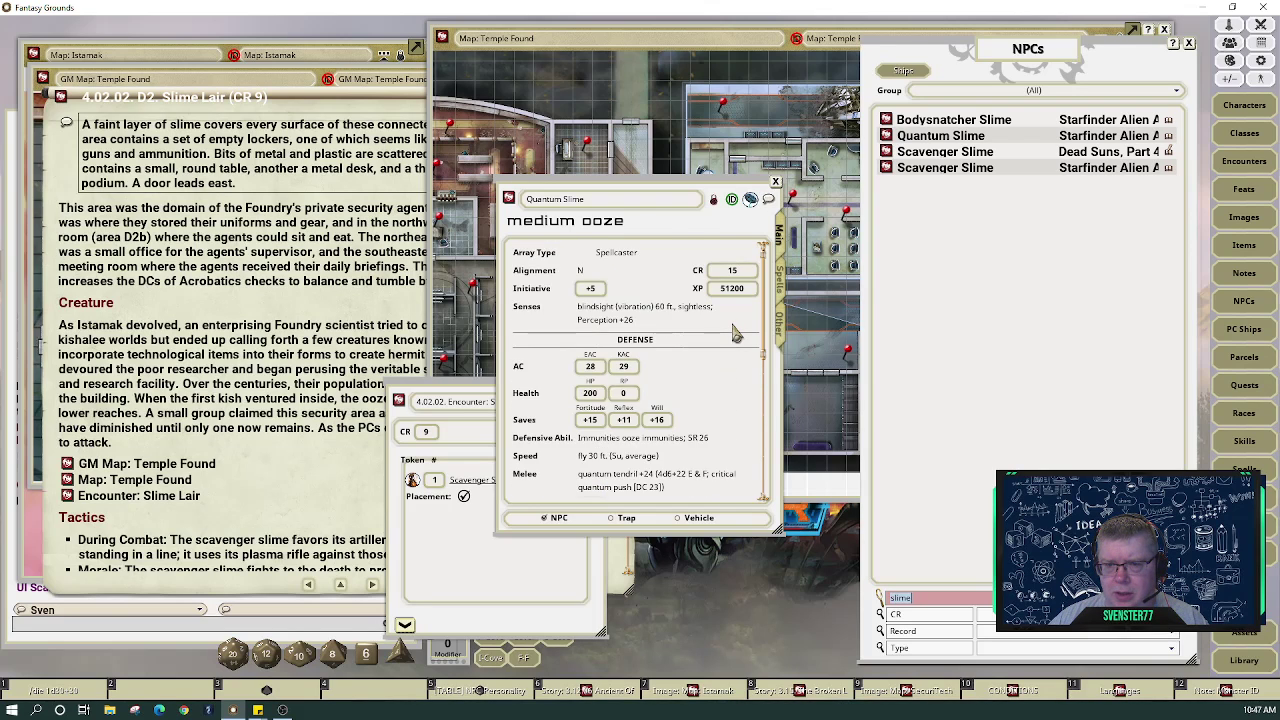
{"action": "scroll", "coordinate": [735, 333], "scroll_direction": "down", "scroll_amount": 1}
{"action": "scroll", "coordinate": [735, 333], "scroll_direction": "up", "scroll_amount": 1}
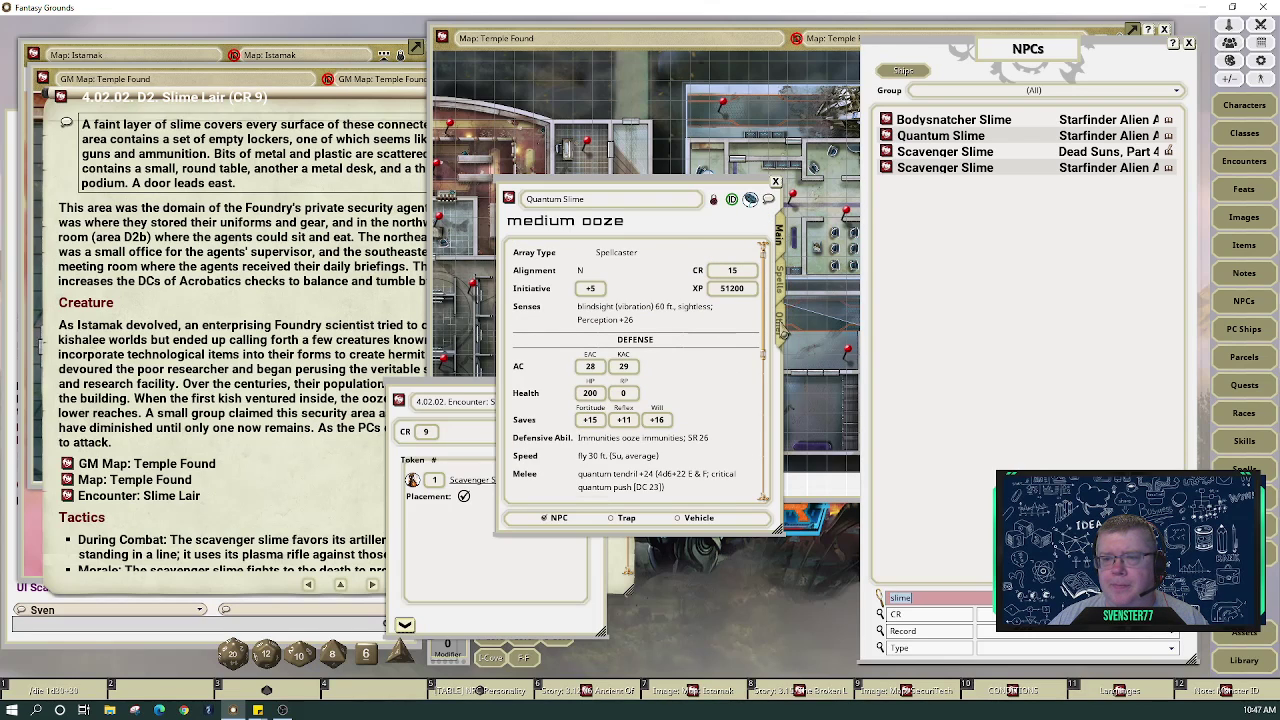
{"action": "left_click", "coordinate": [781, 328]}
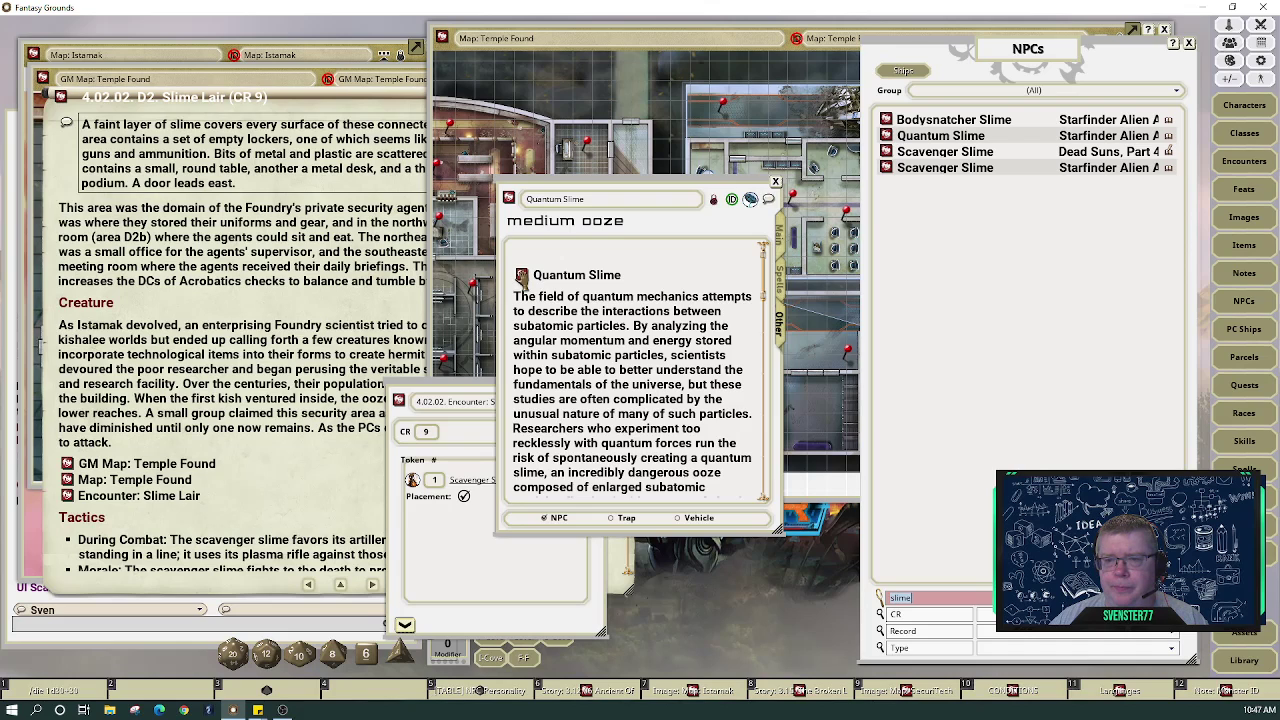
{"action": "left_click", "coordinate": [521, 276]}
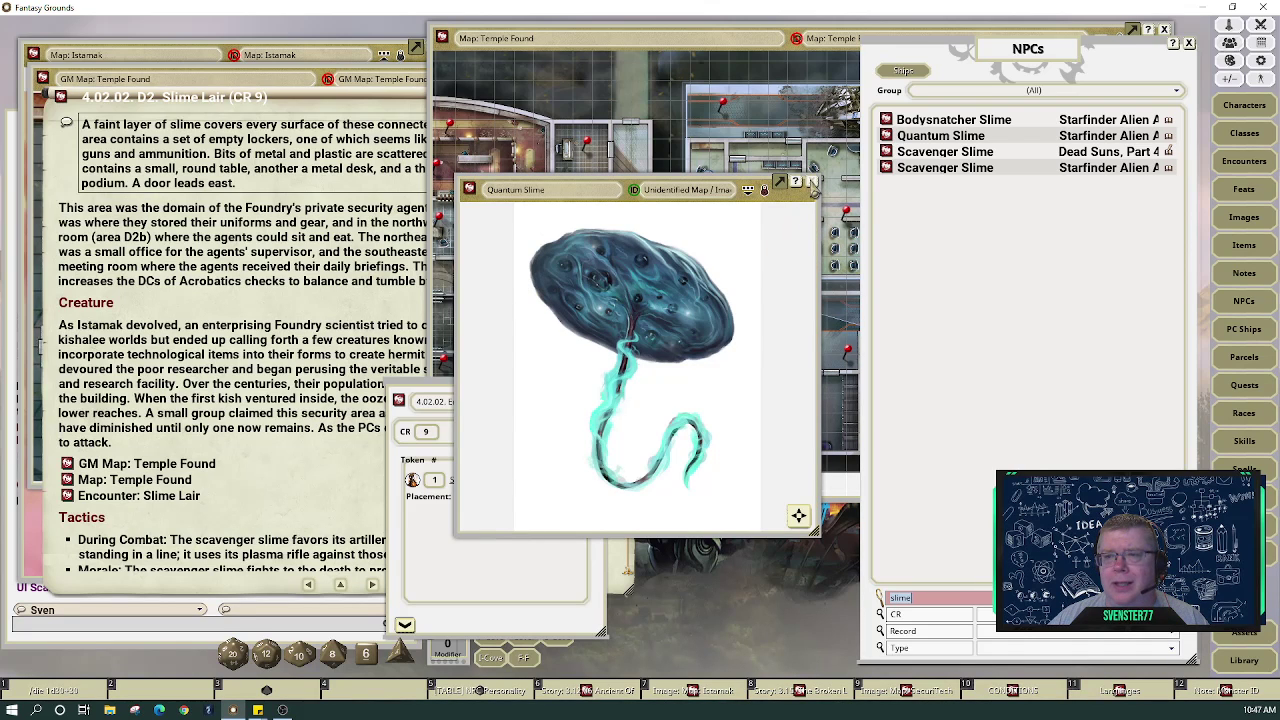
{"action": "left_click", "coordinate": [812, 184]}
{"action": "left_click", "coordinate": [777, 194]}
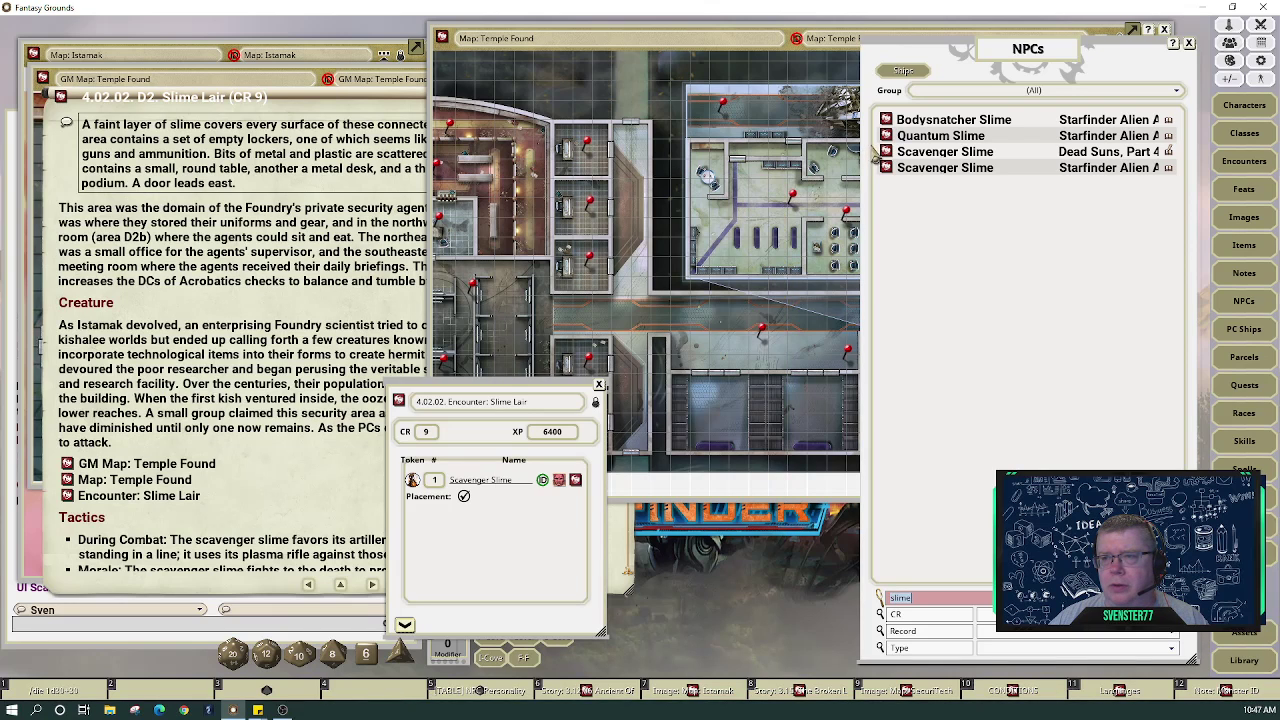
Open the Bodysnatcher Slime record and its linked image, set the image over the story, and widen the record for reading
{"action": "left_click", "coordinate": [884, 120]}
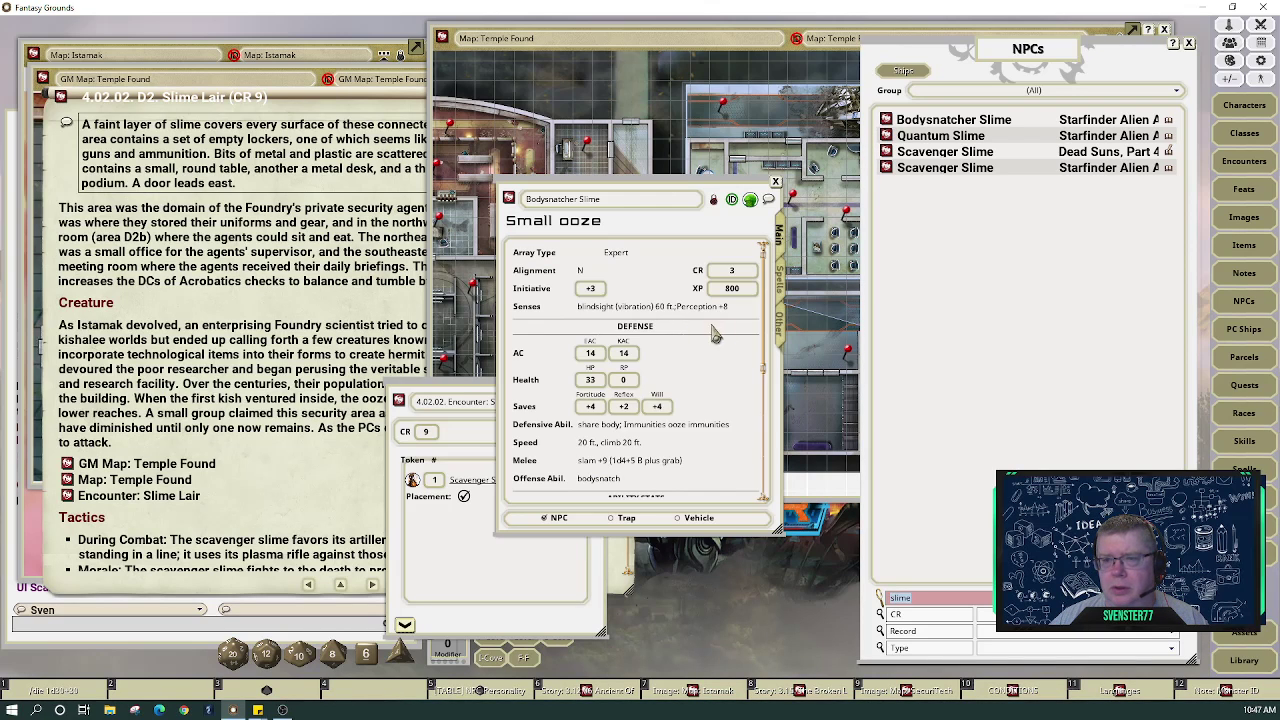
{"action": "left_click", "coordinate": [781, 320]}
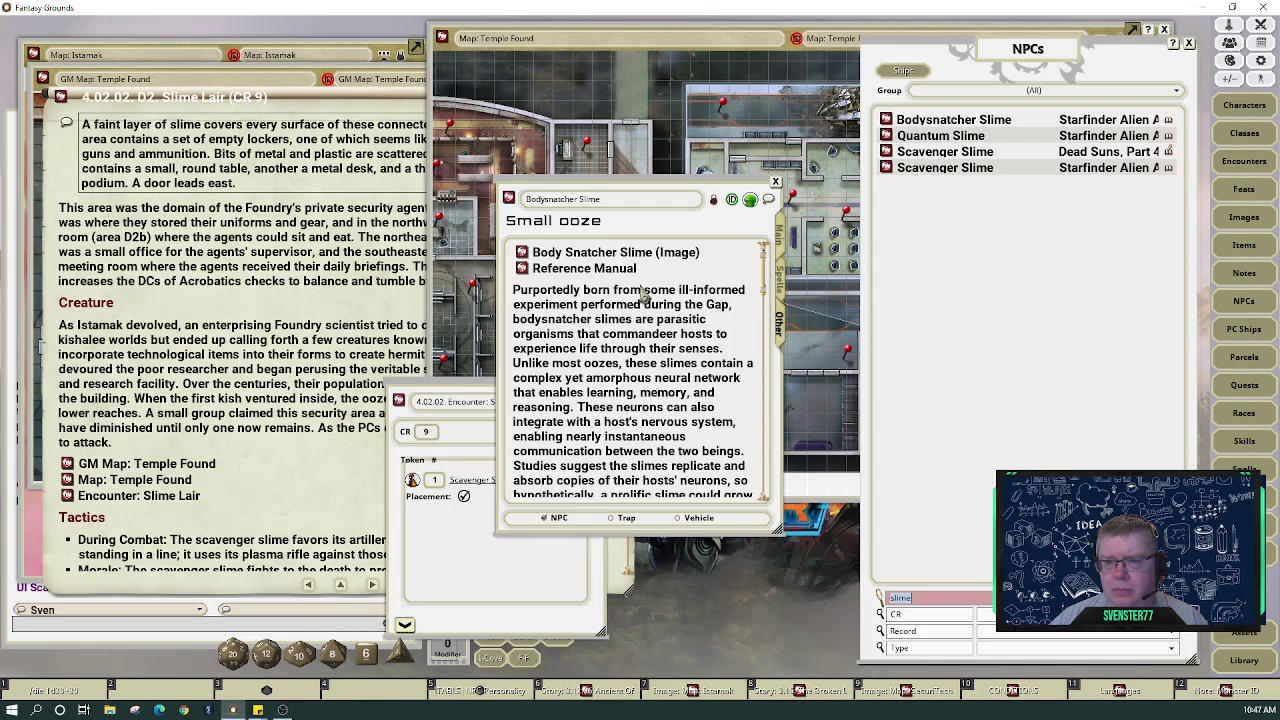
{"action": "left_click", "coordinate": [524, 255]}
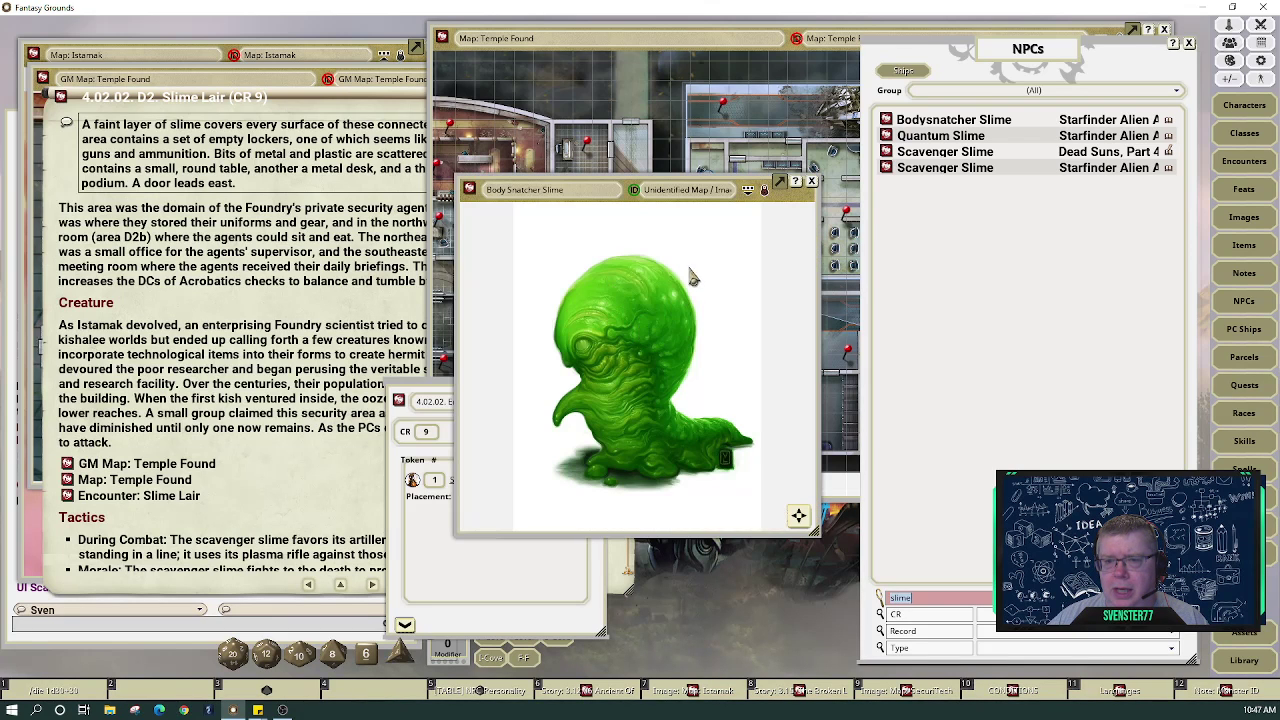
{"action": "left_click_drag", "start_coordinate": [690, 276], "coordinate": [278, 160]}
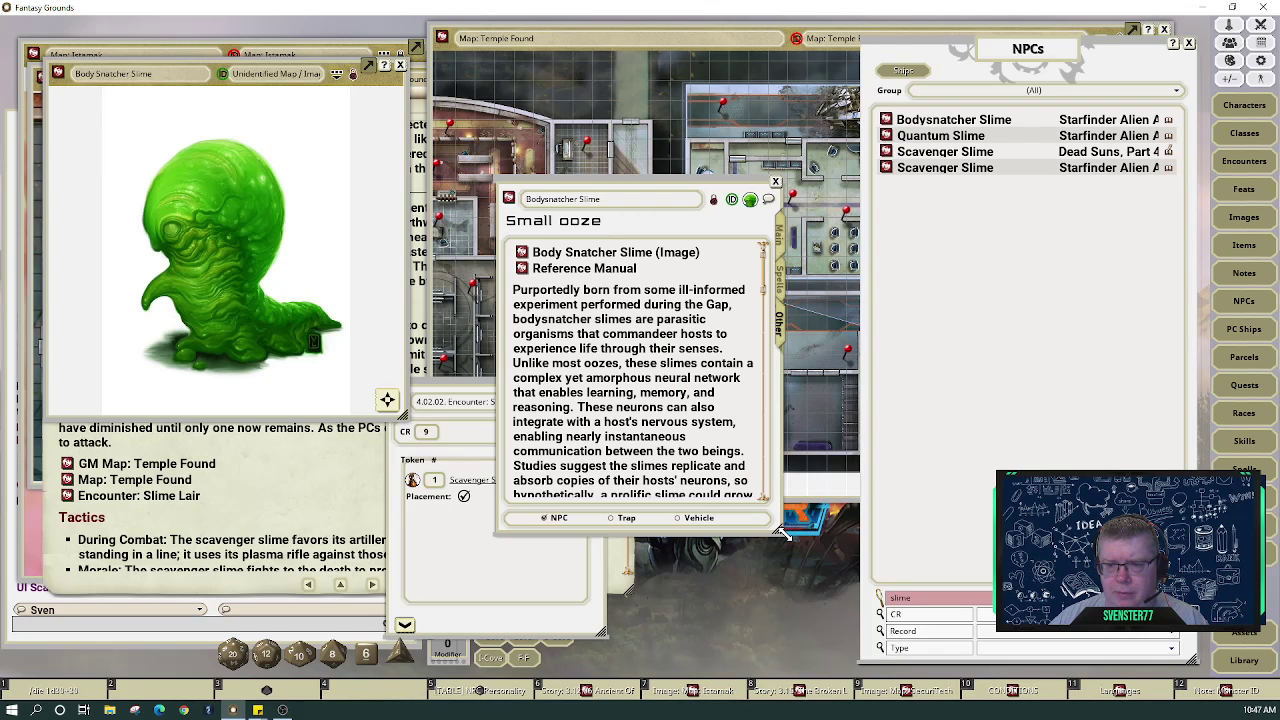
{"action": "left_click_drag", "start_coordinate": [775, 535], "coordinate": [1033, 537]}
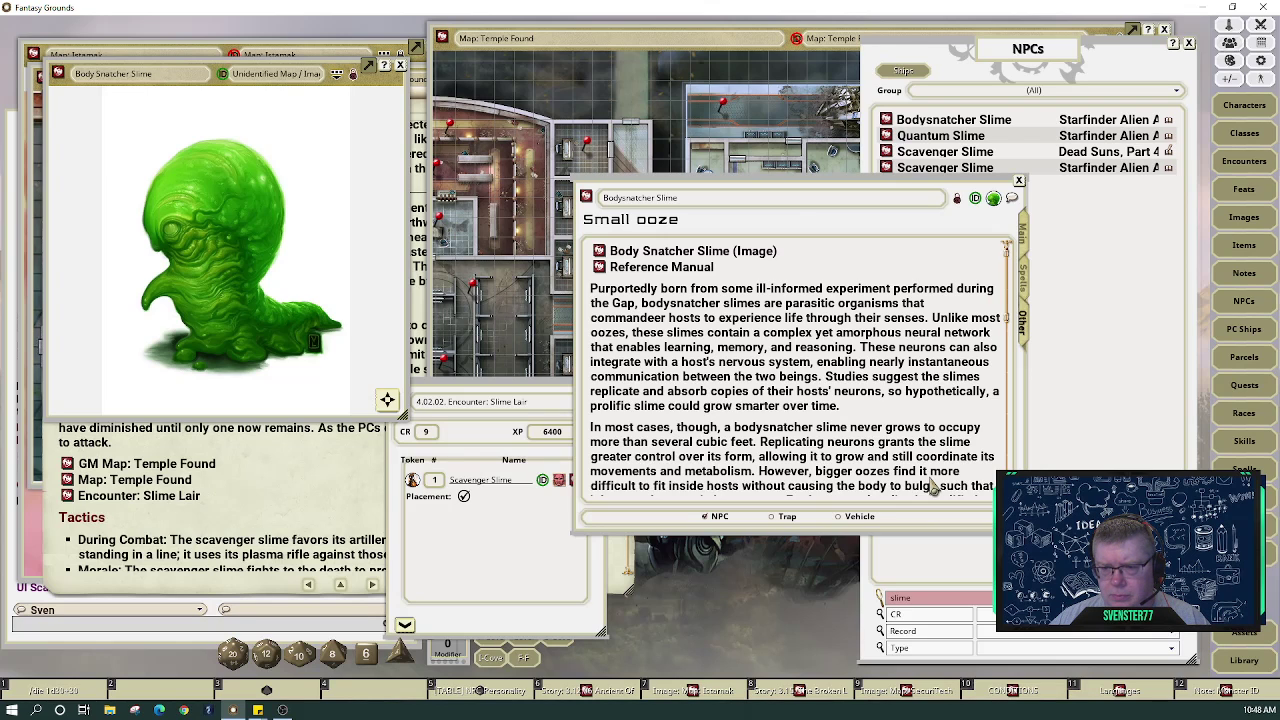
Read through the Bodysnatcher Slime's descriptive text, checking its main statistics along the way
{"action": "scroll", "coordinate": [893, 424], "scroll_direction": "down", "scroll_amount": 3}
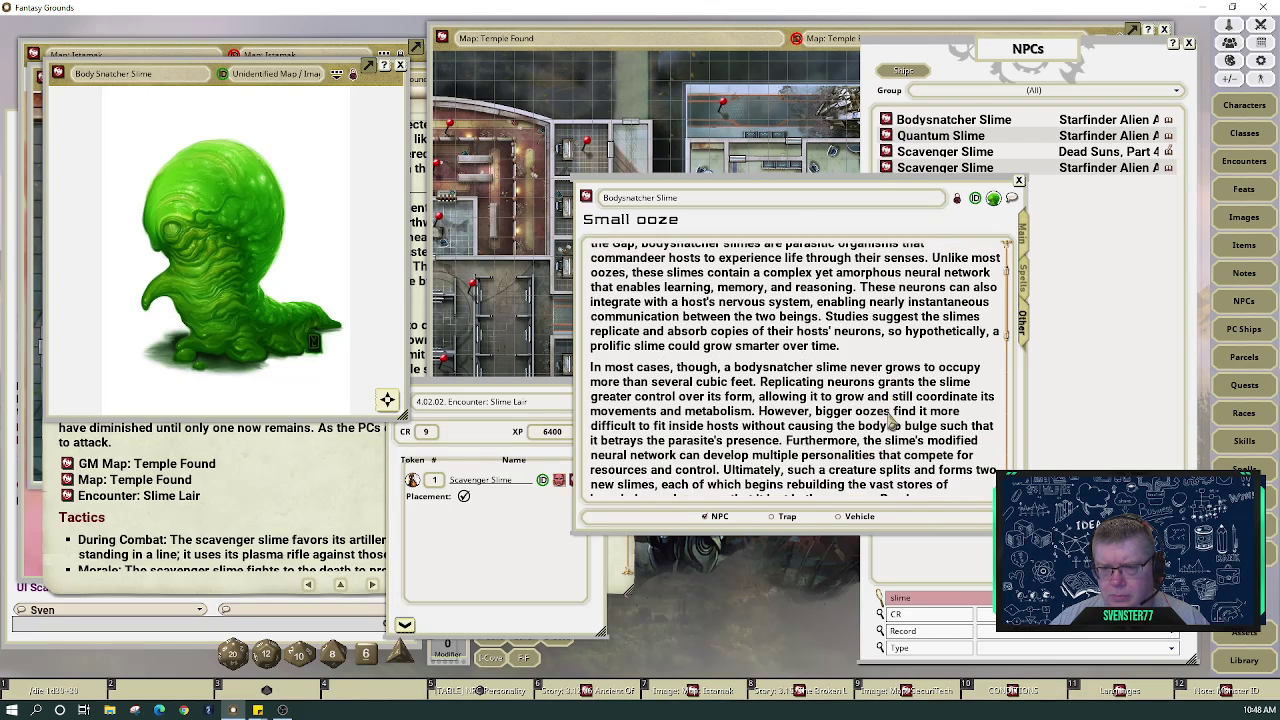
{"action": "scroll", "coordinate": [893, 424], "scroll_direction": "down", "scroll_amount": 5}
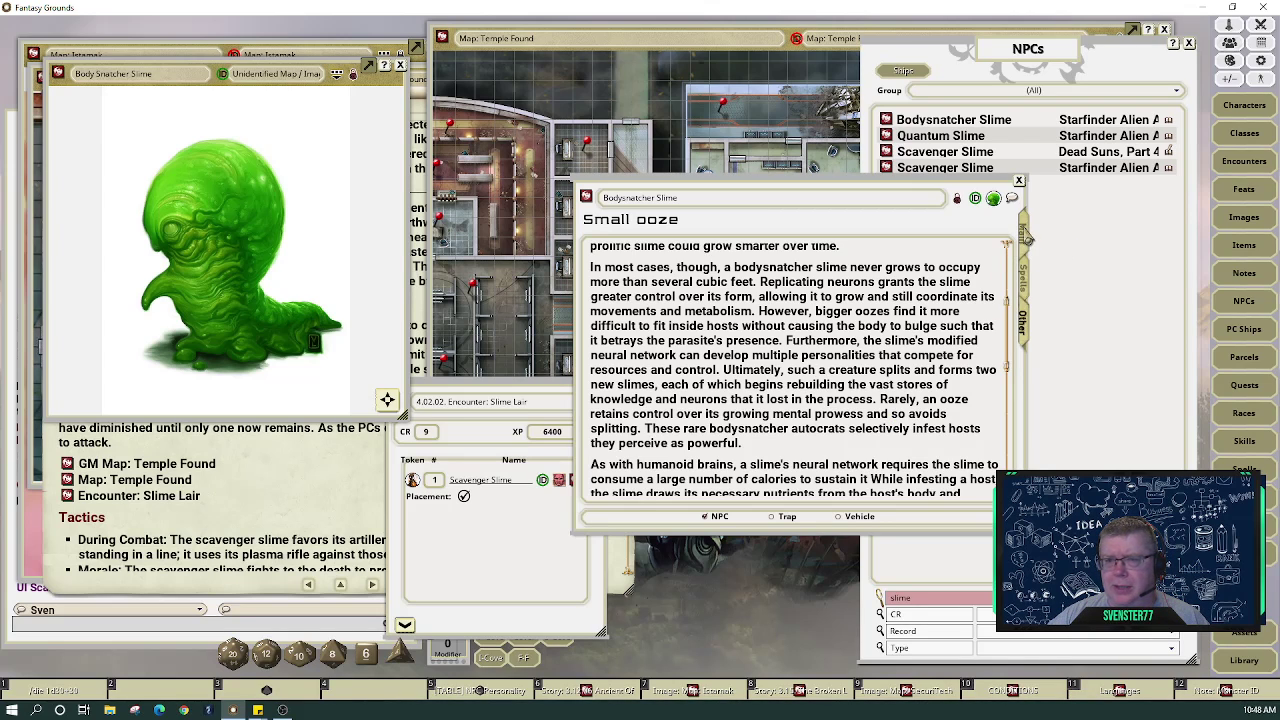
{"action": "left_click", "coordinate": [1025, 236]}
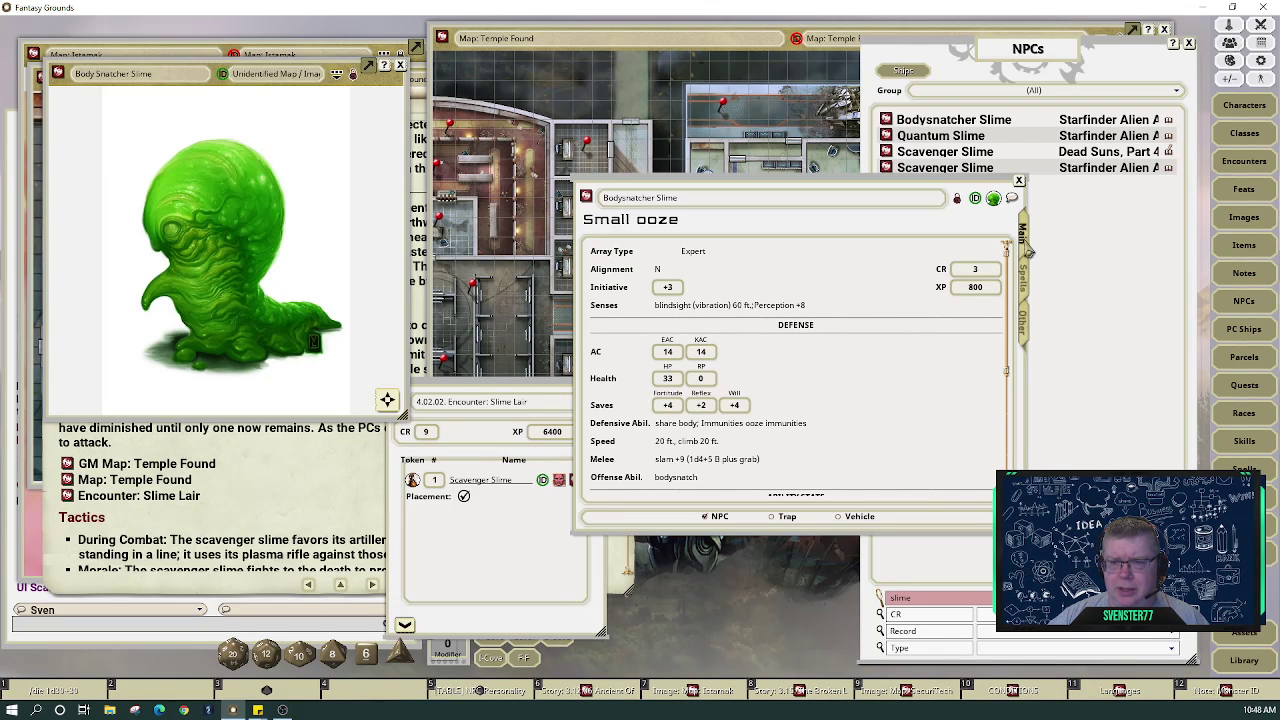
{"action": "left_click", "coordinate": [1023, 333]}
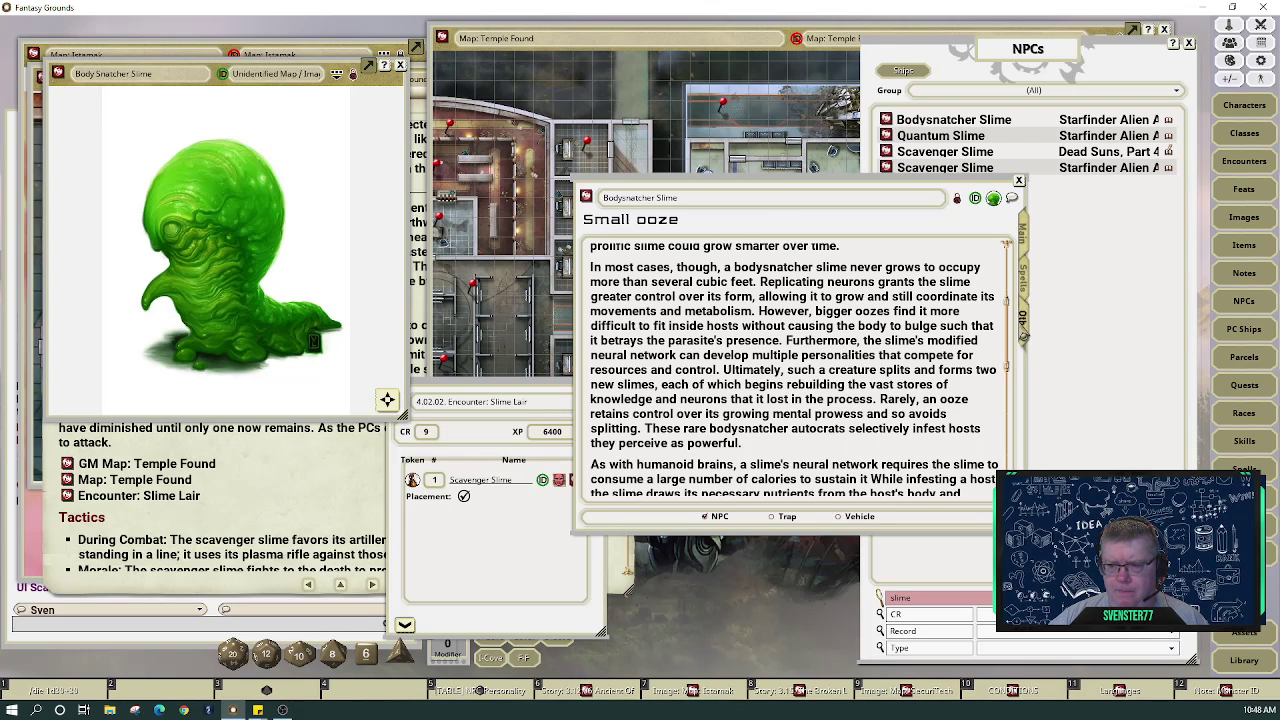
{"action": "scroll", "coordinate": [937, 330], "scroll_direction": "down", "scroll_amount": 4}
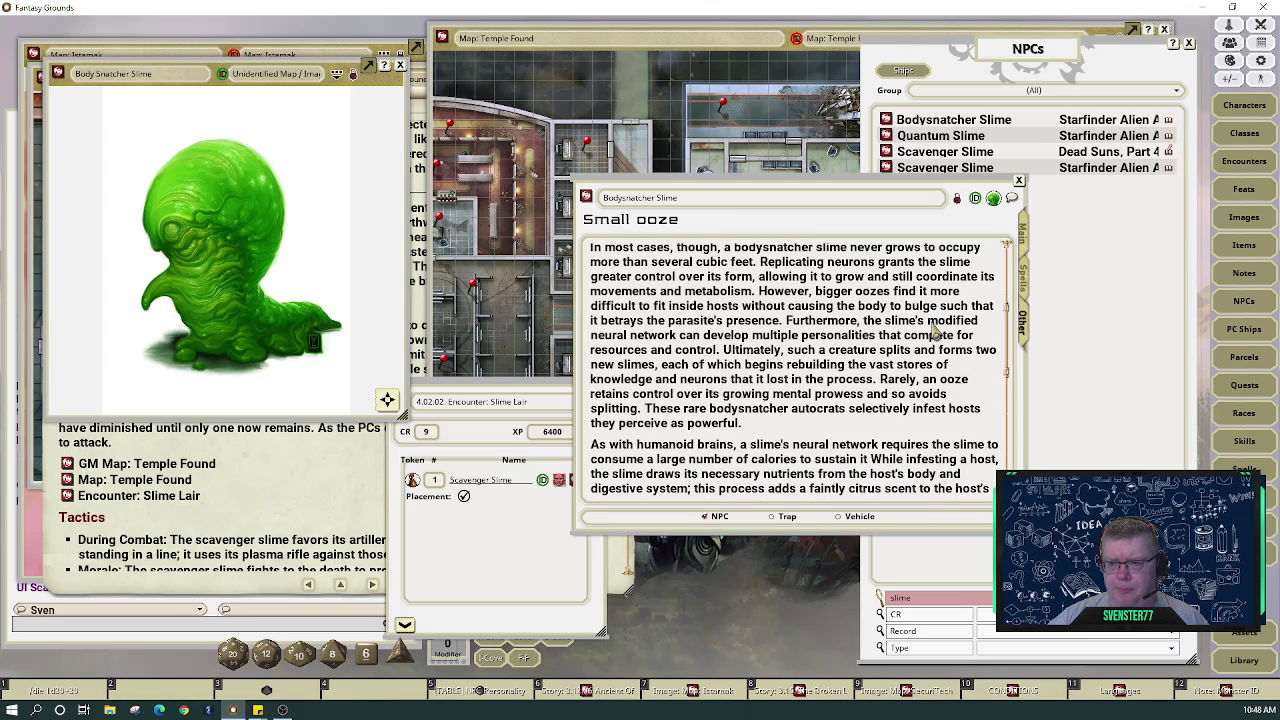
{"action": "scroll", "coordinate": [937, 330], "scroll_direction": "down", "scroll_amount": 1}
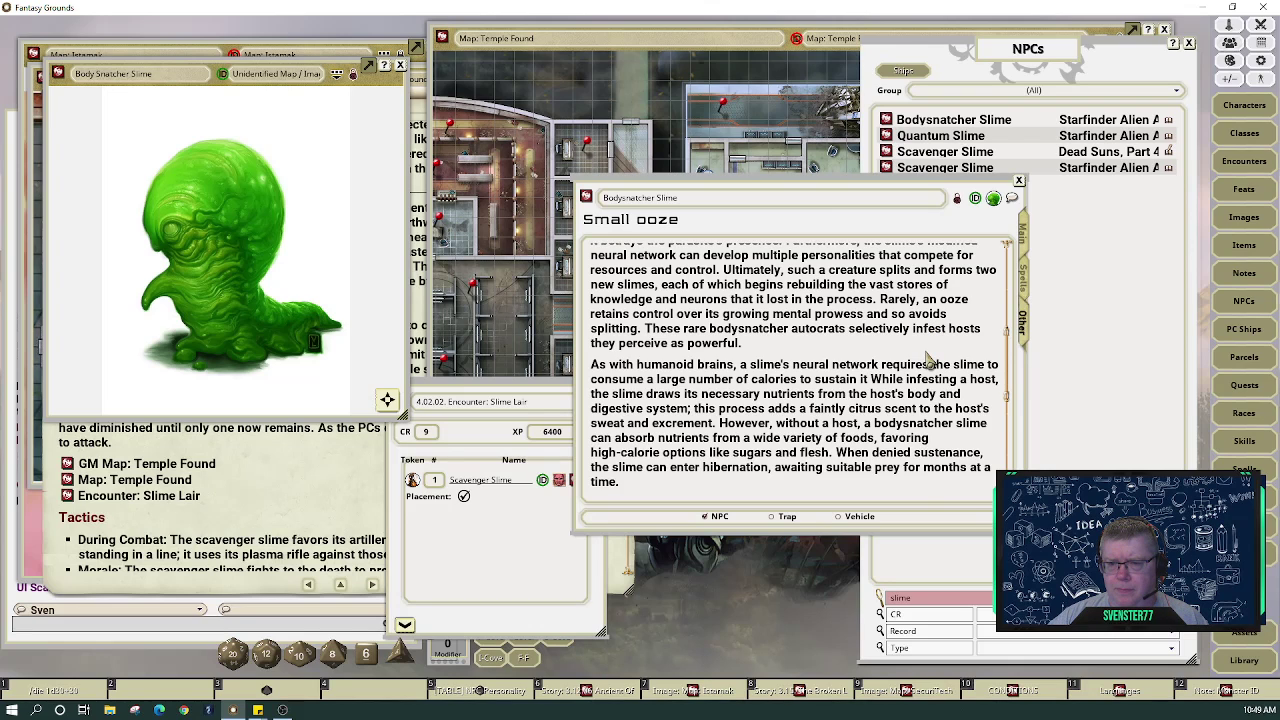
{"action": "scroll", "coordinate": [928, 362], "scroll_direction": "down", "scroll_amount": 5}
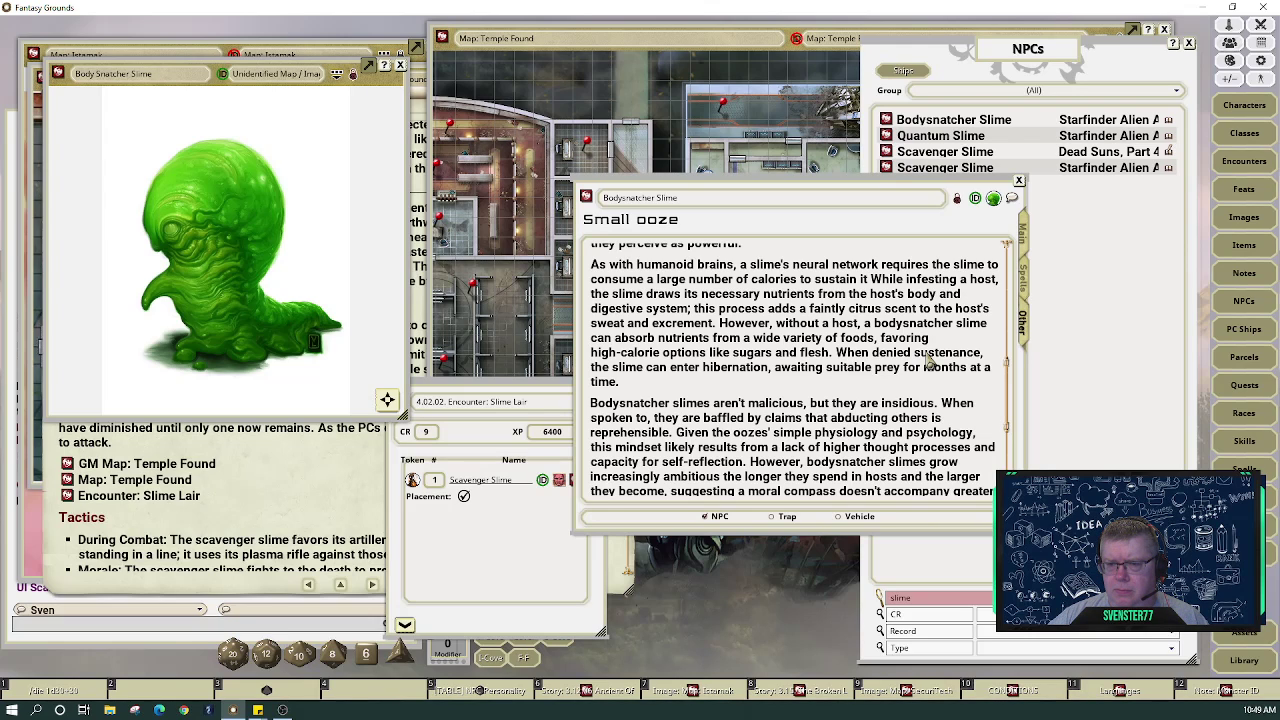
{"action": "scroll", "coordinate": [928, 365], "scroll_direction": "down", "scroll_amount": 2}
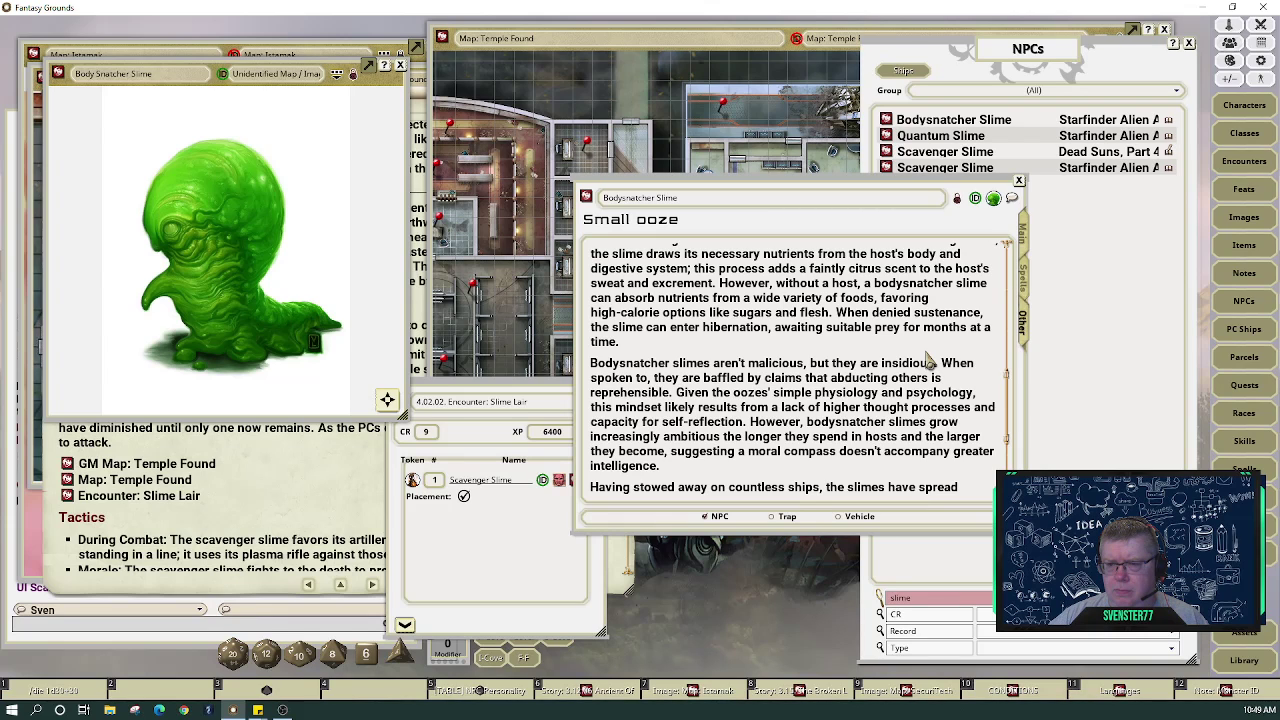
{"action": "scroll", "coordinate": [928, 365], "scroll_direction": "down", "scroll_amount": 5}
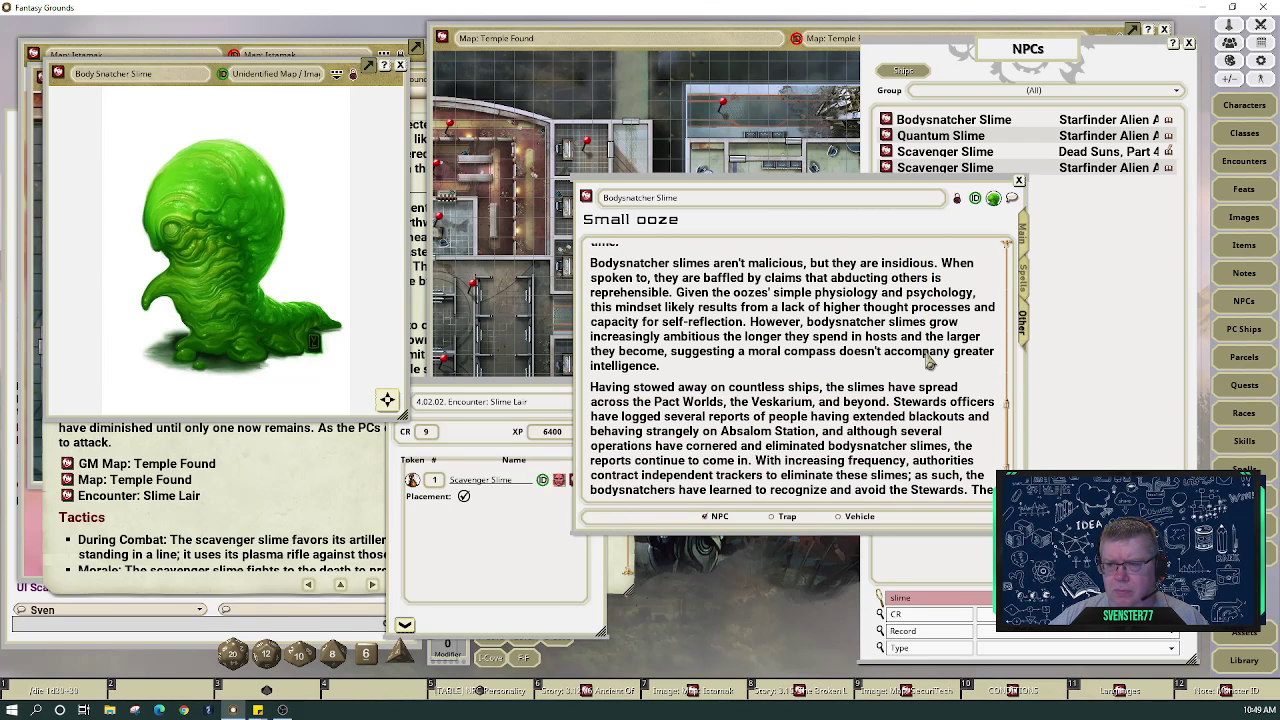
{"action": "scroll", "coordinate": [928, 365], "scroll_direction": "down", "scroll_amount": 1}
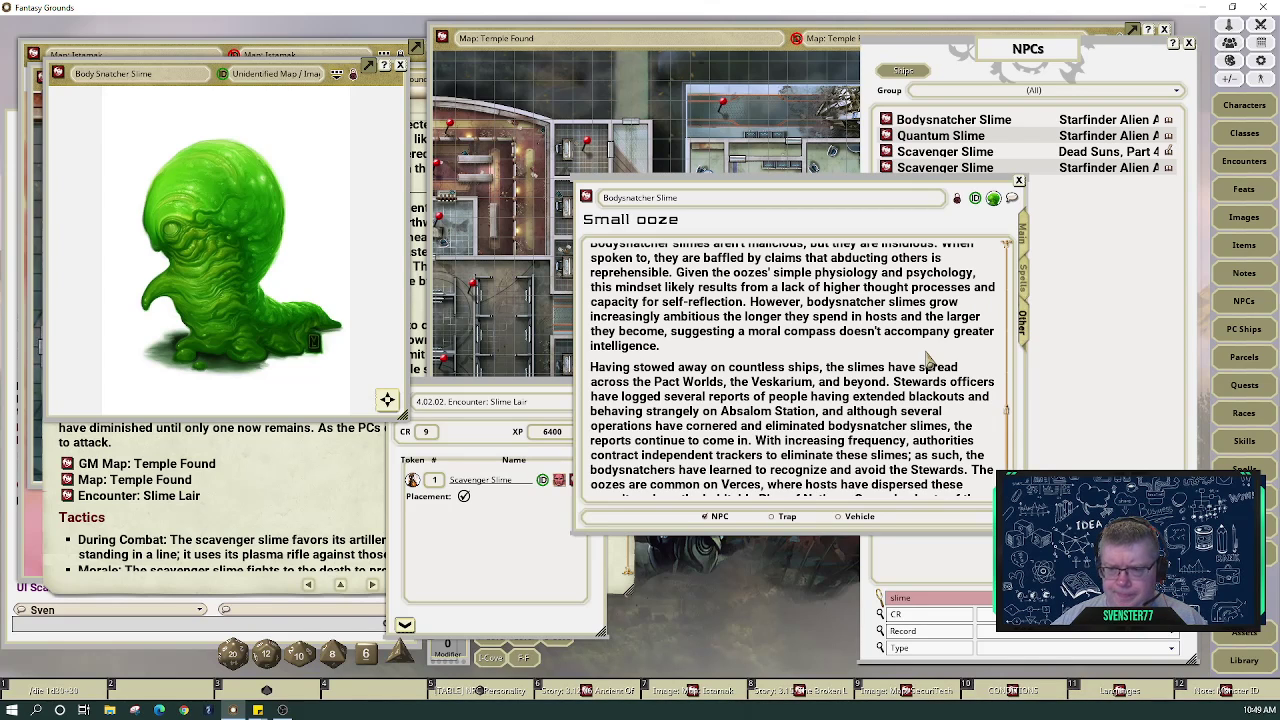
{"action": "scroll", "coordinate": [927, 360], "scroll_direction": "down", "scroll_amount": 2}
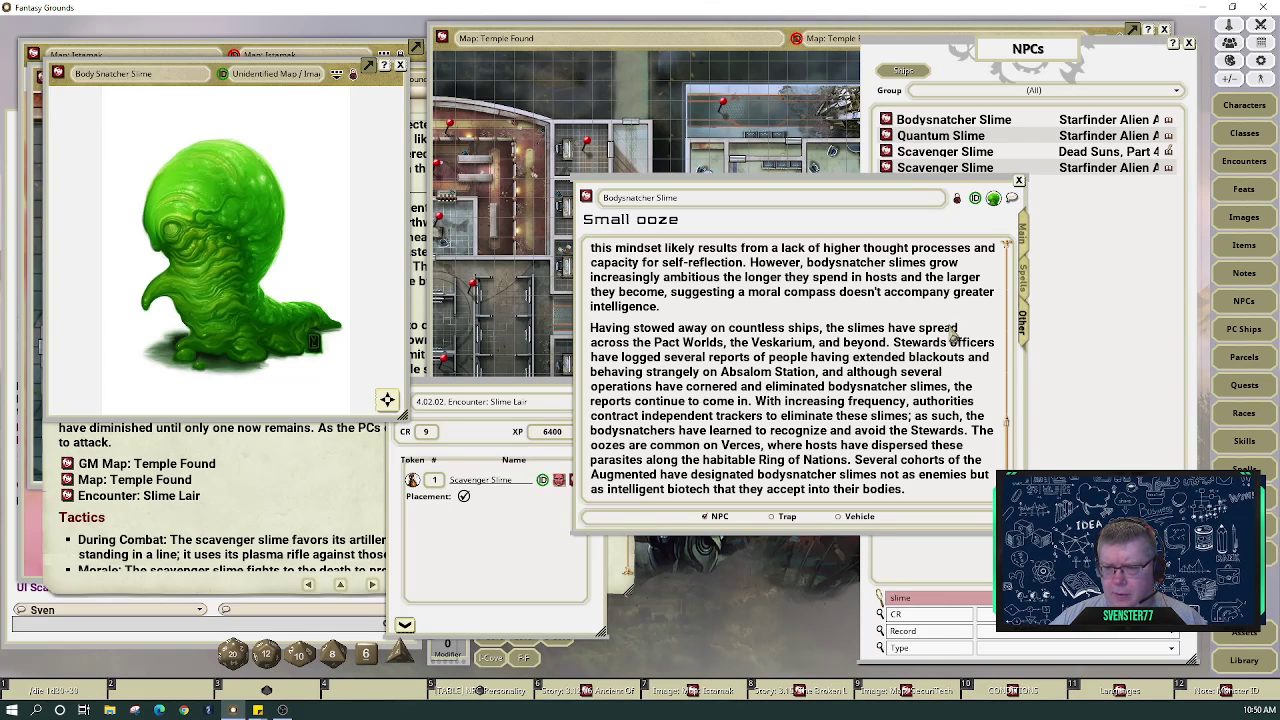
Examine the Bodysnatcher Slime's statistics, read its Bodysnatch (Ex) special ability in an enlarged window, and close the ability
{"action": "left_click", "coordinate": [1023, 238]}
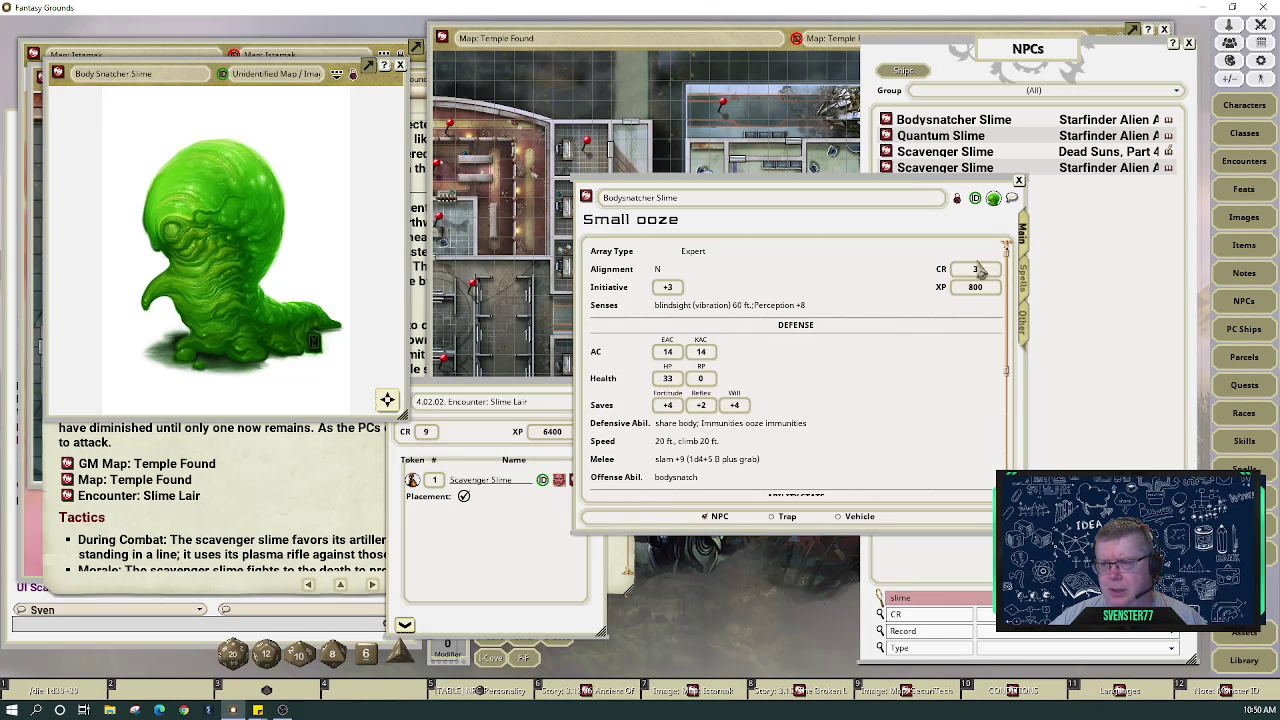
{"action": "scroll", "coordinate": [910, 368], "scroll_direction": "down", "scroll_amount": 6}
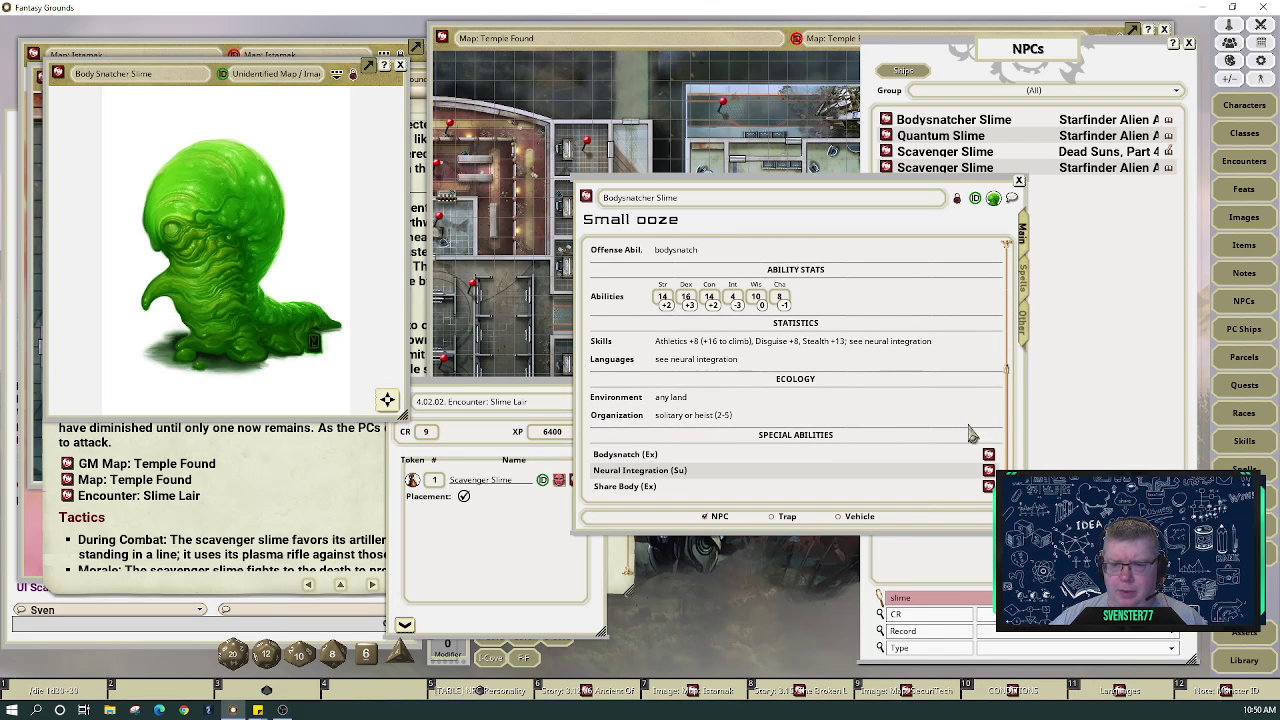
{"action": "left_click", "coordinate": [988, 455]}
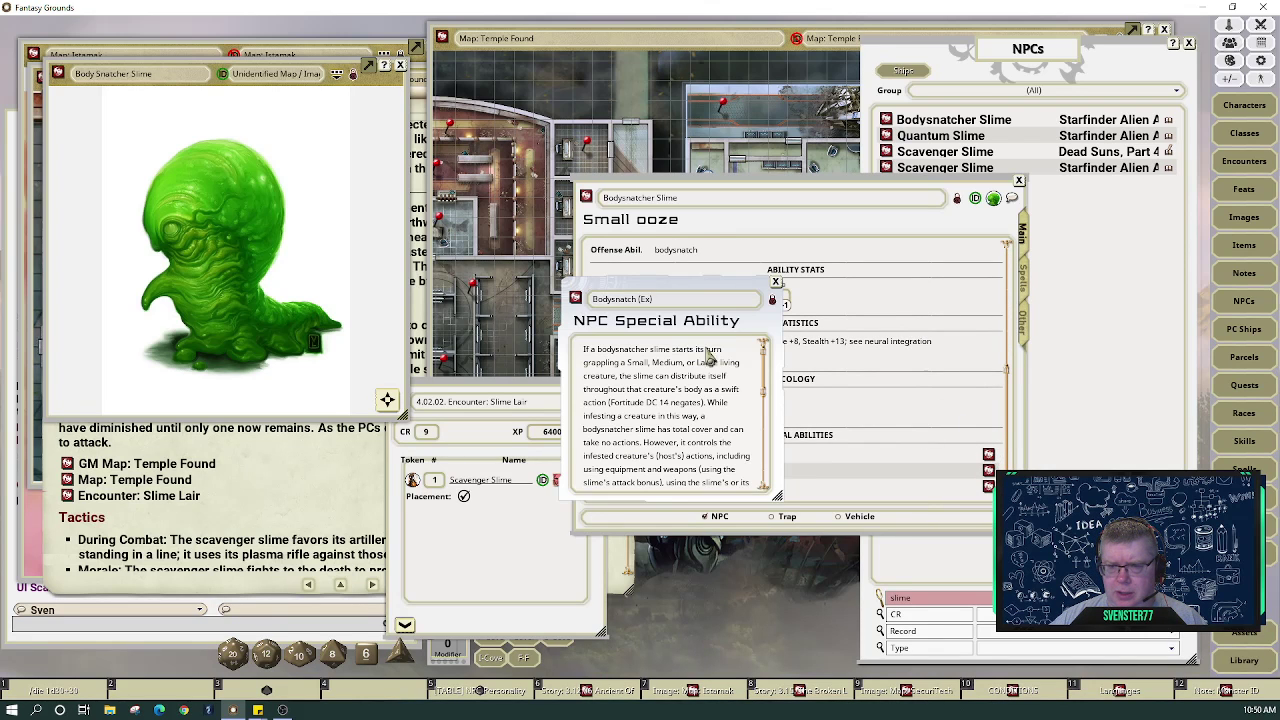
{"action": "left_click_drag", "start_coordinate": [691, 287], "coordinate": [484, 183]}
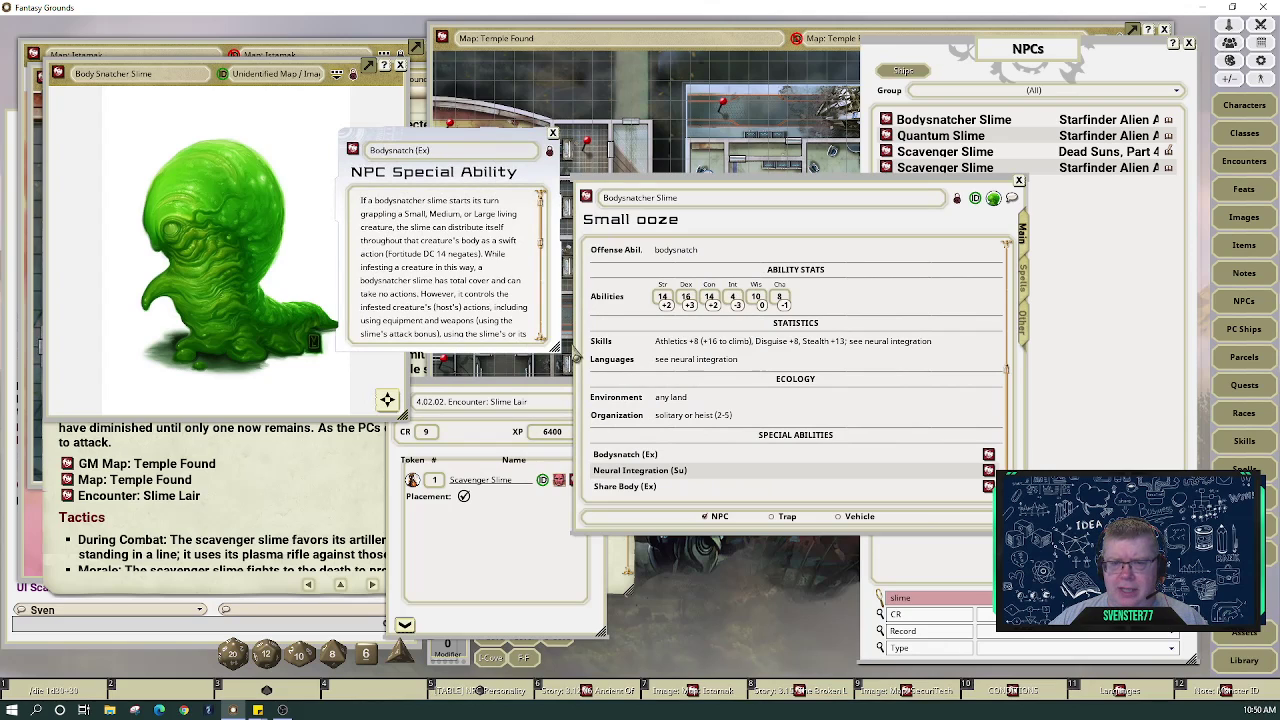
{"action": "left_click_drag", "start_coordinate": [565, 355], "coordinate": [773, 393]}
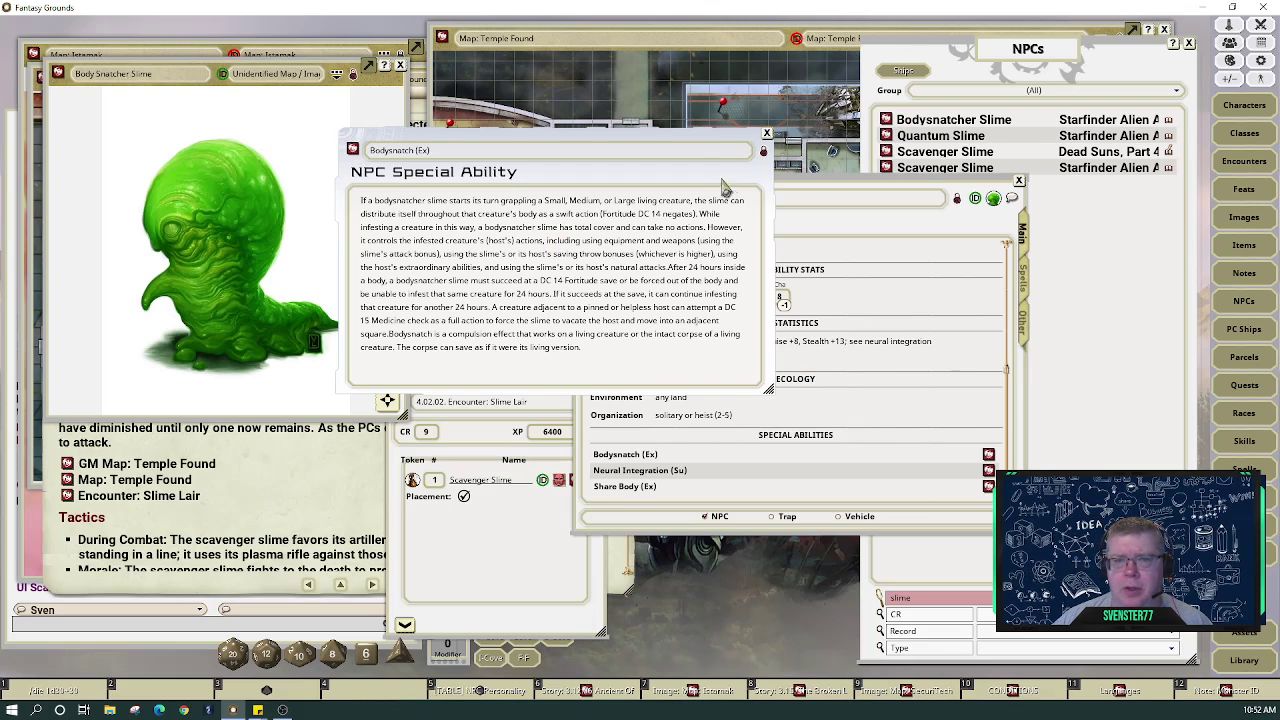
{"action": "left_click", "coordinate": [767, 134]}
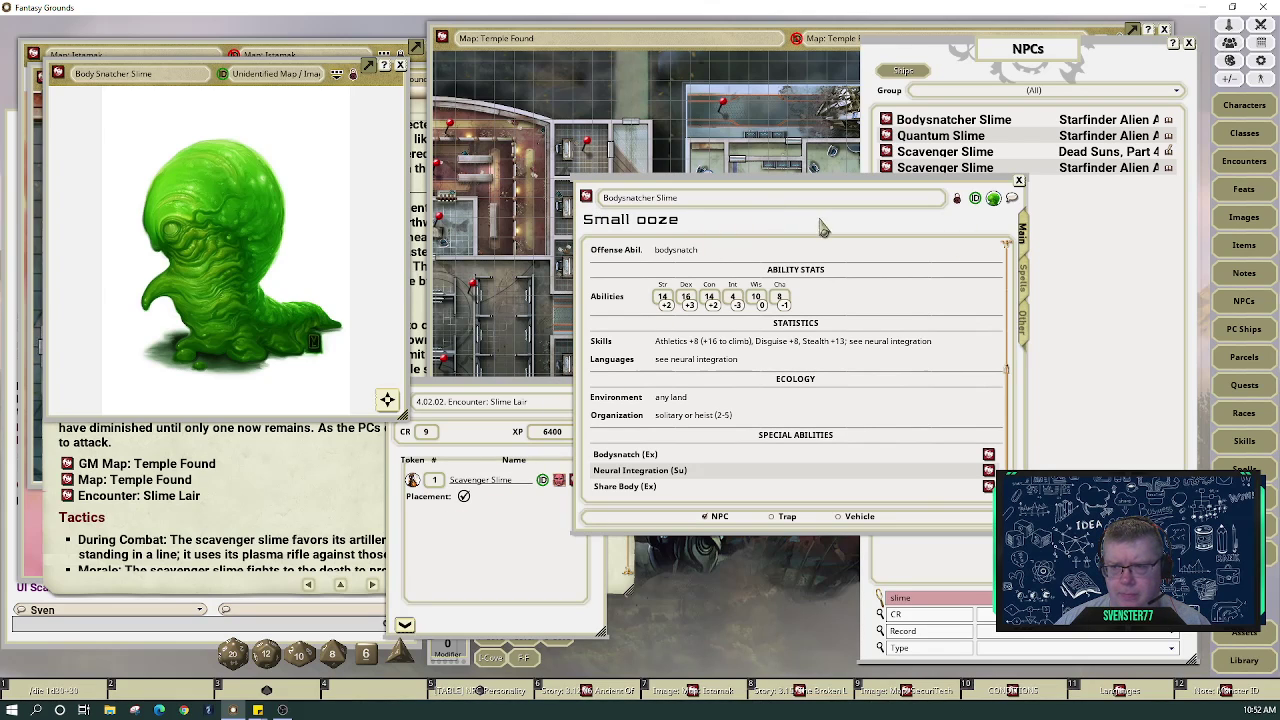
Unlock the Slime Lair encounter, add two Bodysnatcher Slimes from the open record, and recalculate the encounter's CR and XP
{"action": "left_click_drag", "start_coordinate": [820, 220], "coordinate": [970, 231]}
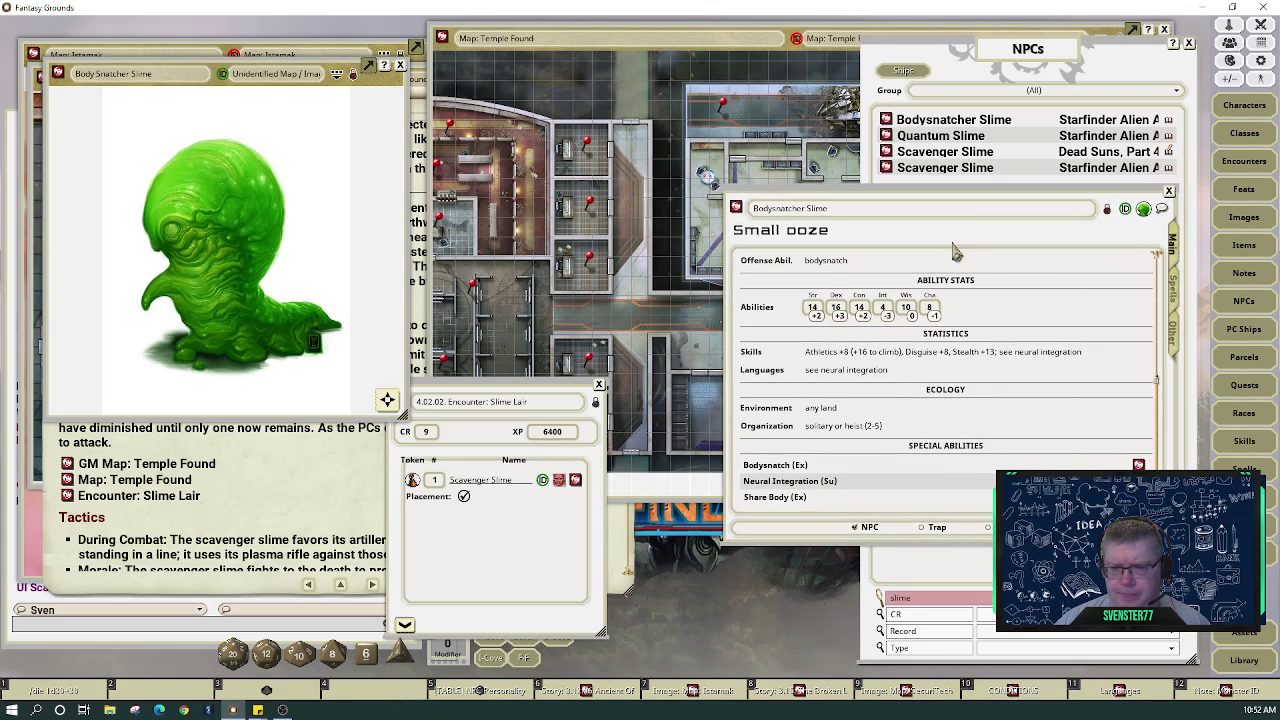
{"action": "left_click", "coordinate": [595, 402]}
{"action": "left_click_drag", "start_coordinate": [540, 400], "coordinate": [580, 393]}
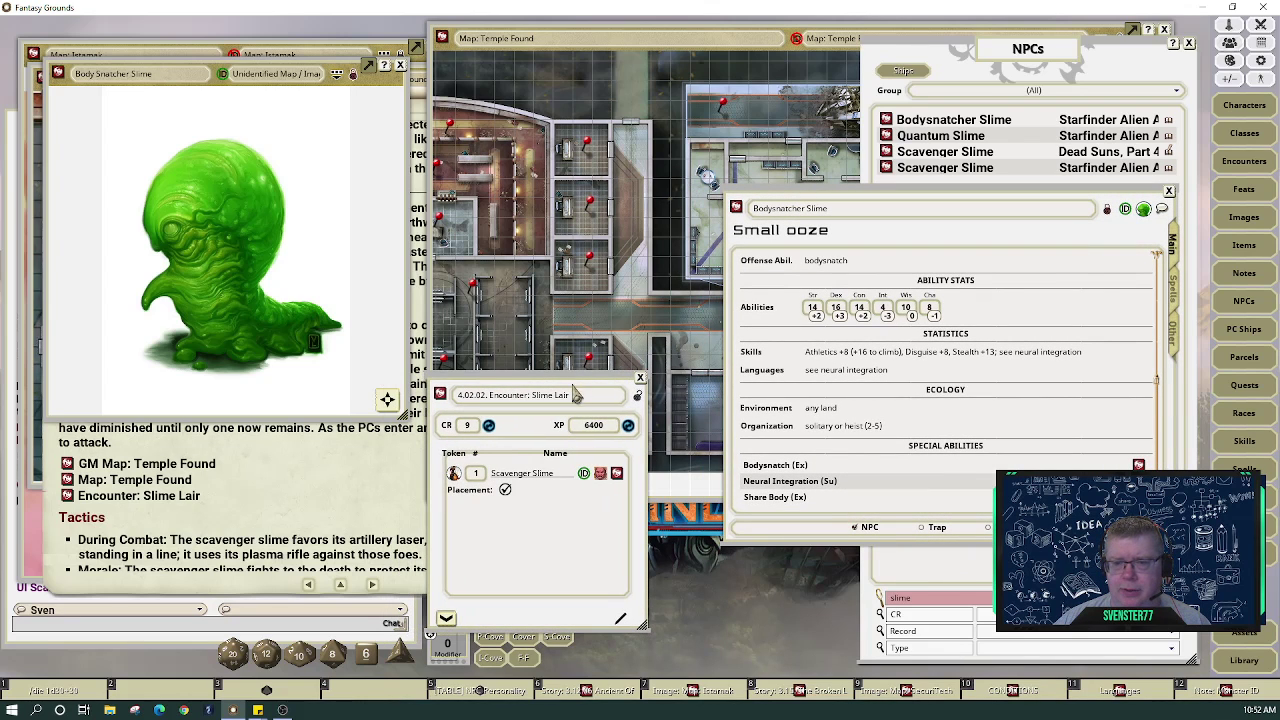
{"action": "left_click_drag", "start_coordinate": [736, 210], "coordinate": [530, 480]}
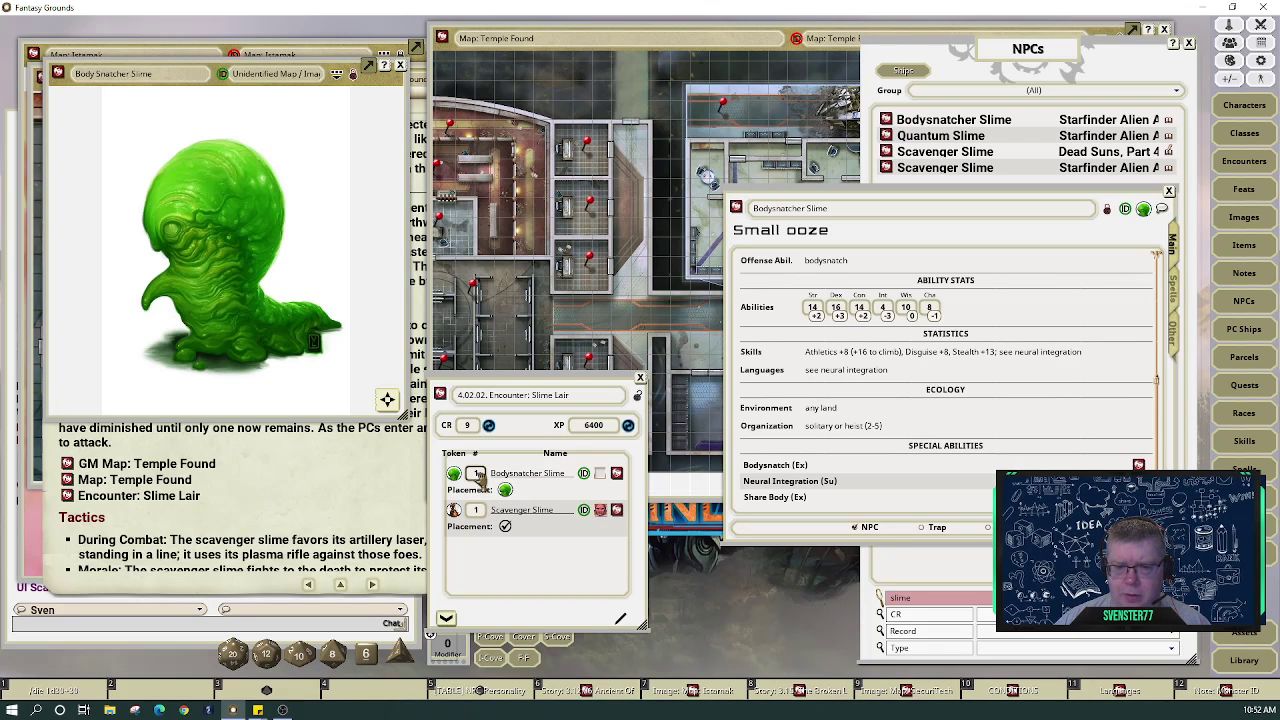
{"action": "scroll", "coordinate": [477, 474], "scroll_direction": "up", "scroll_amount": 1}
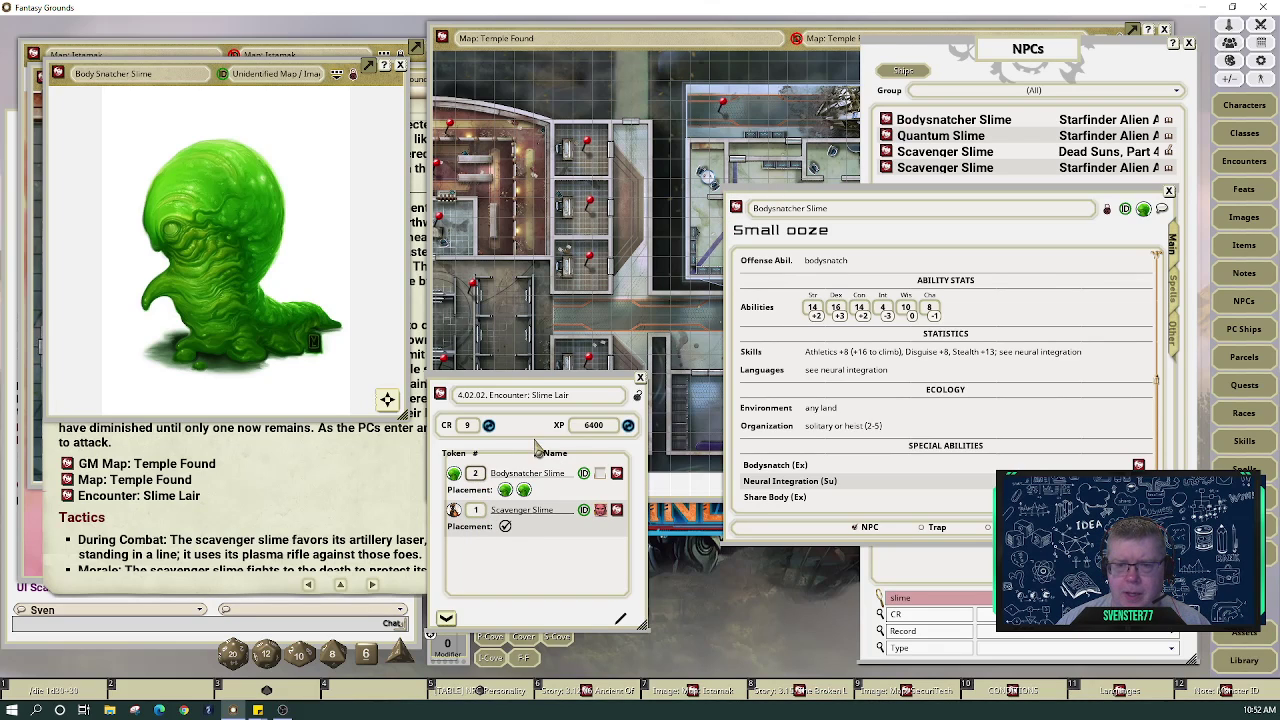
{"action": "left_click", "coordinate": [488, 426]}
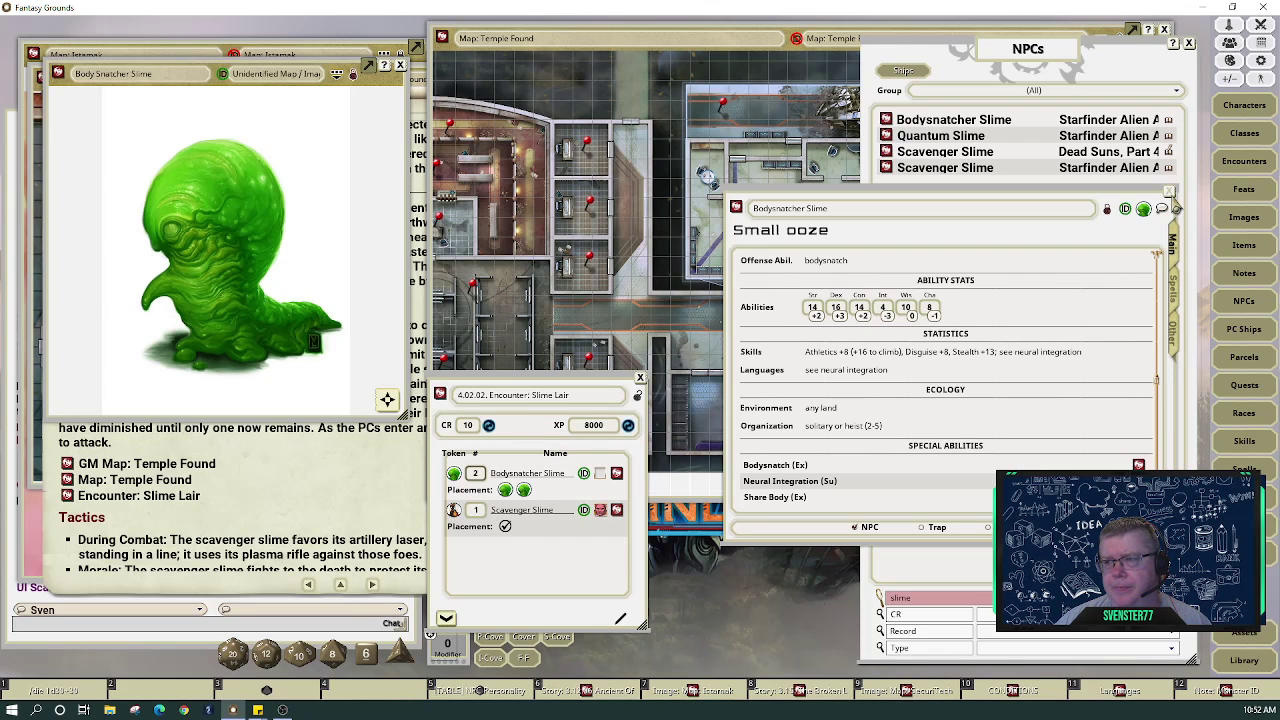
Close the Bodysnatcher Slime record and image, and bring the Temple Found map forward with the Slime Lair encounter on top
{"action": "left_click", "coordinate": [1168, 190]}
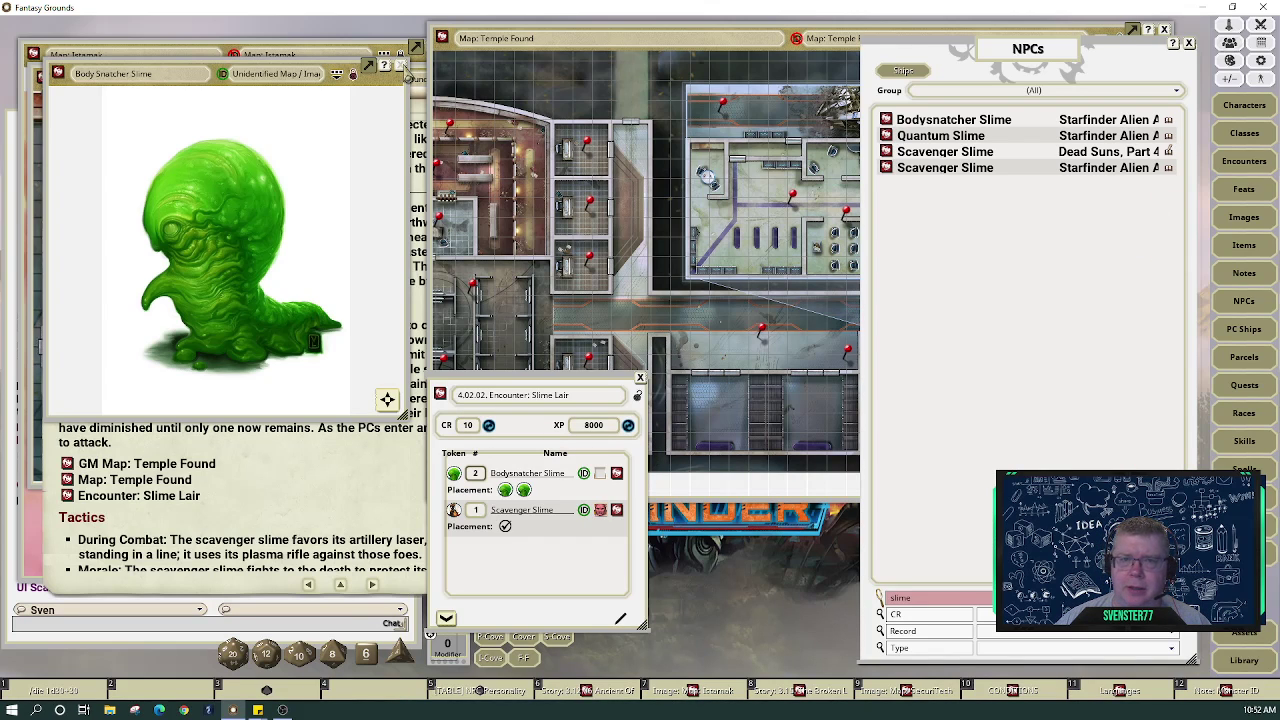
{"action": "left_click", "coordinate": [470, 320]}
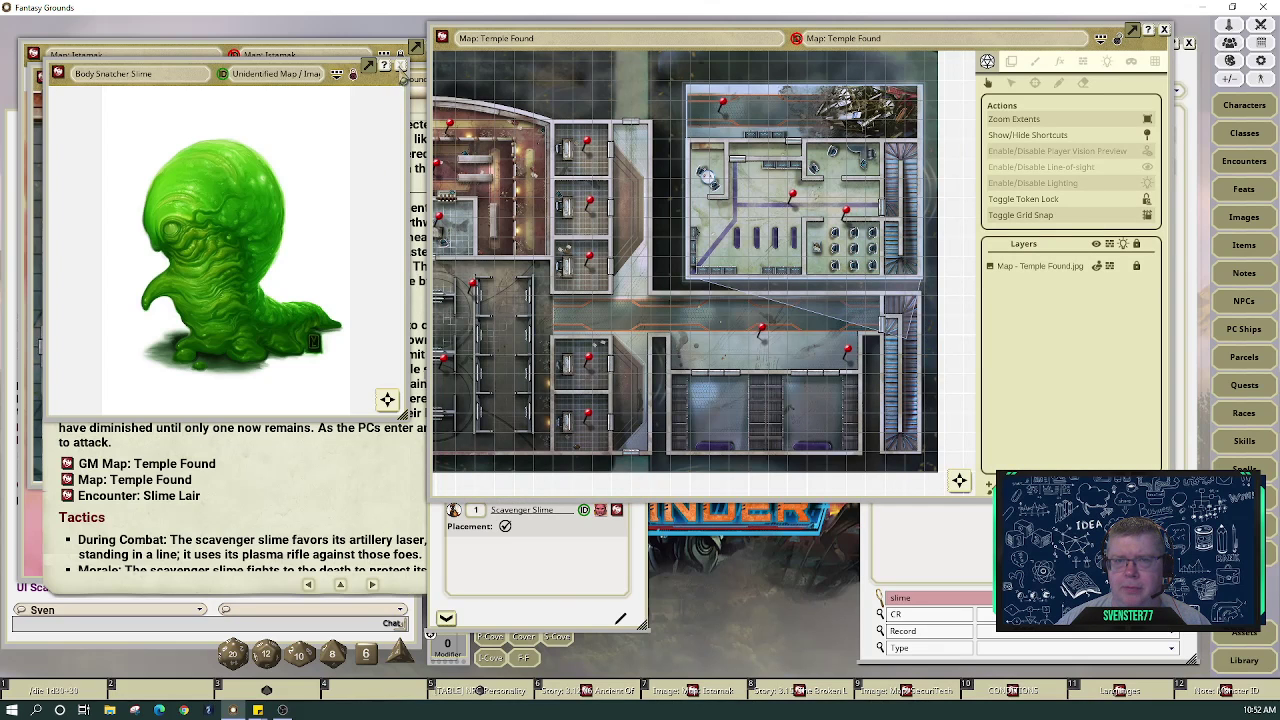
{"action": "left_click", "coordinate": [400, 64]}
{"action": "left_click", "coordinate": [557, 586]}
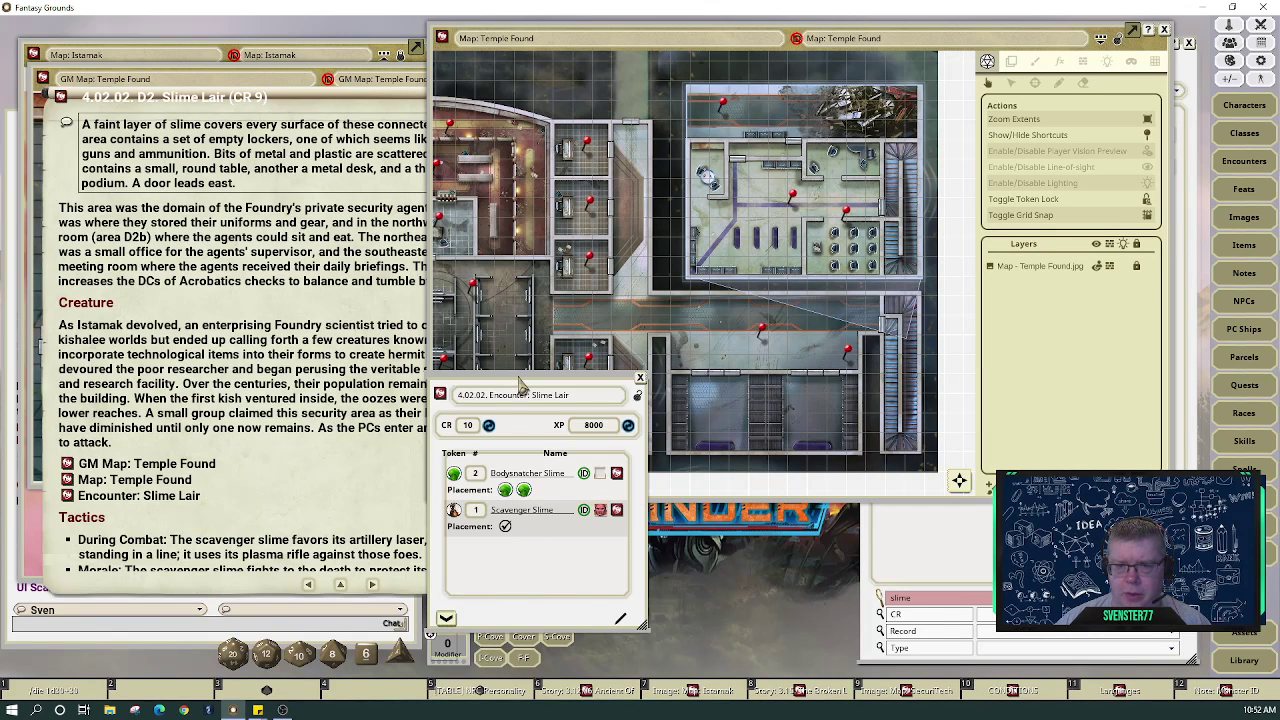
Place the two Bodysnatcher Slimes on the Temple Found map, one by the round table and one in the northeast office, and close the encounter
{"action": "left_click_drag", "start_coordinate": [520, 395], "coordinate": [346, 112]}
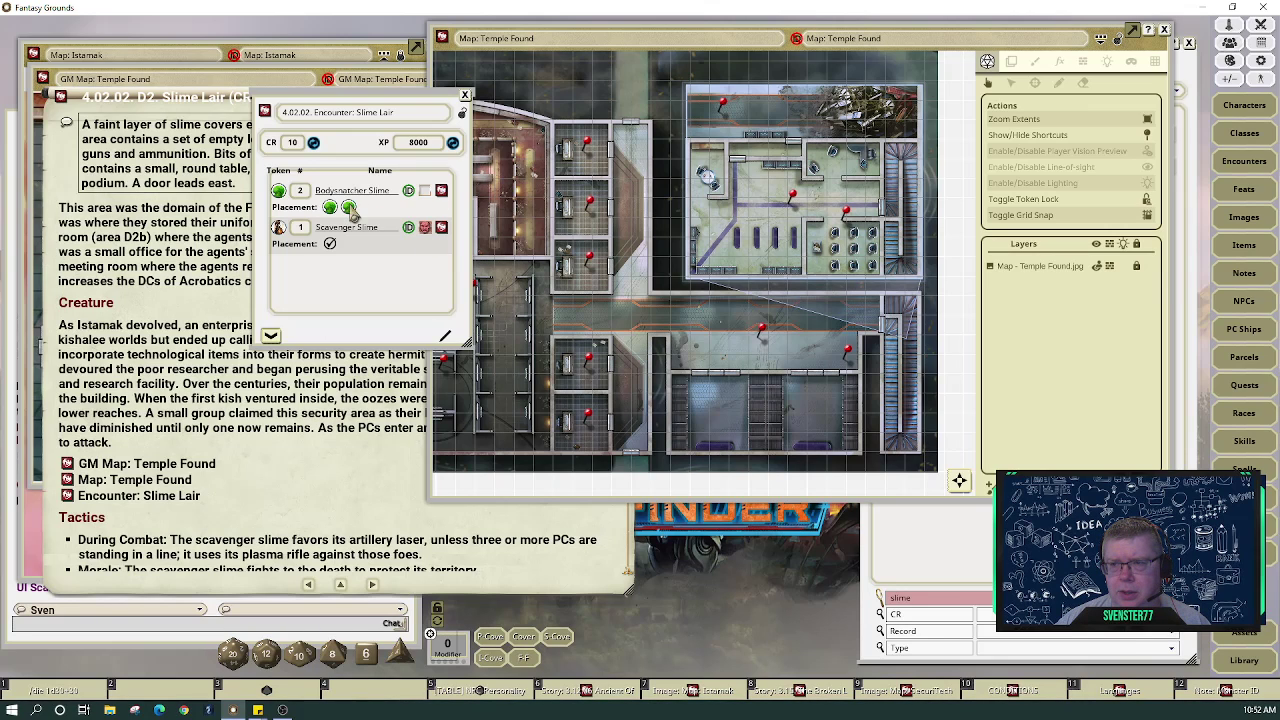
{"action": "left_click_drag", "start_coordinate": [348, 207], "coordinate": [718, 194]}
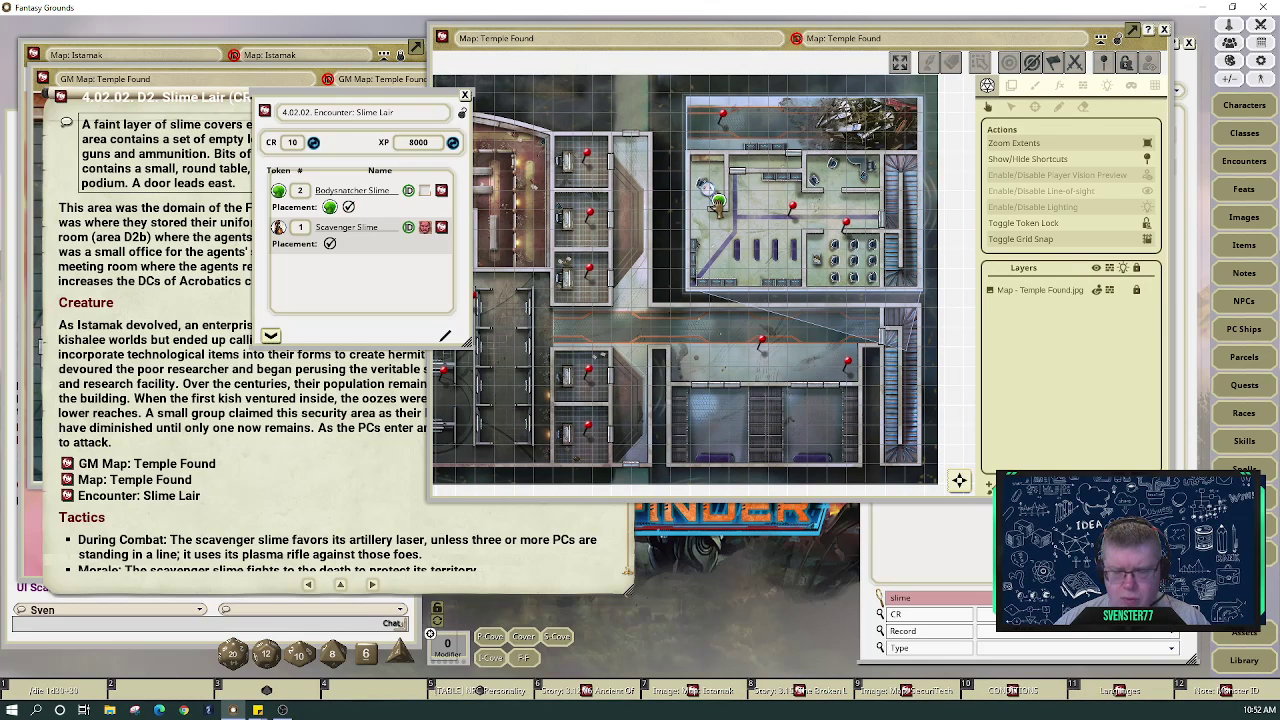
{"action": "key", "text": "ctrl"}
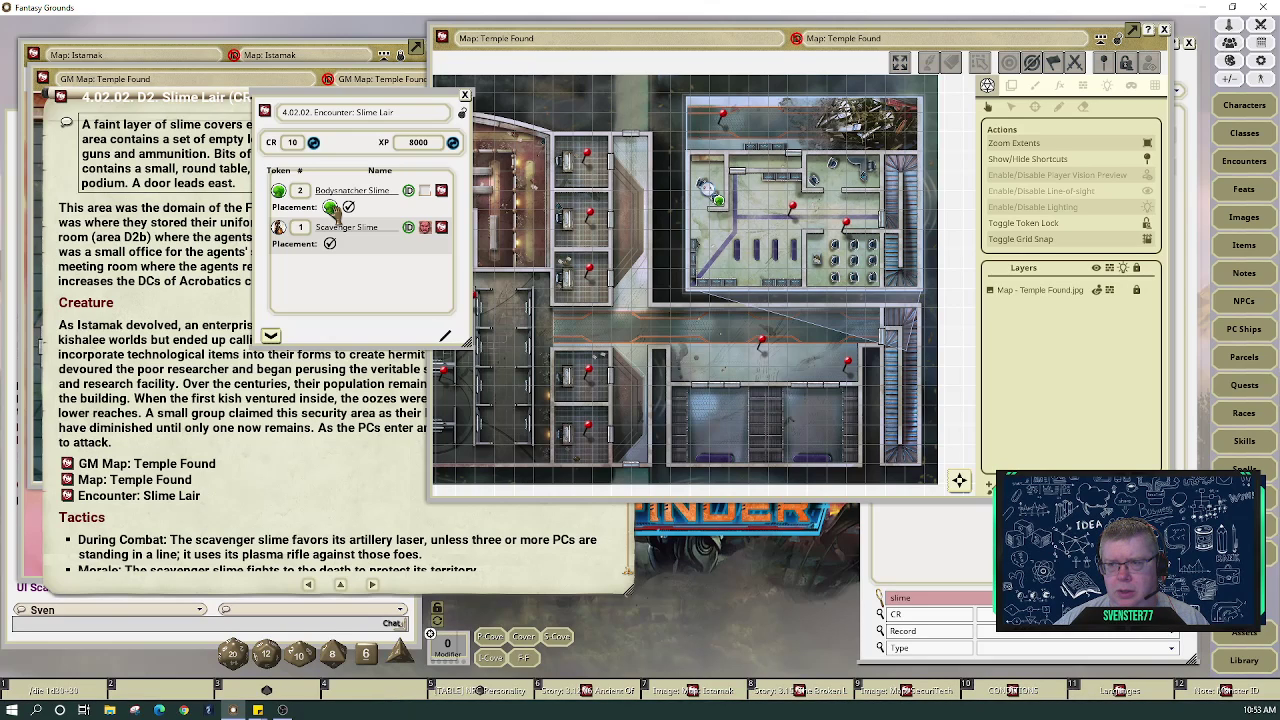
{"action": "left_click_drag", "start_coordinate": [336, 207], "coordinate": [815, 183]}
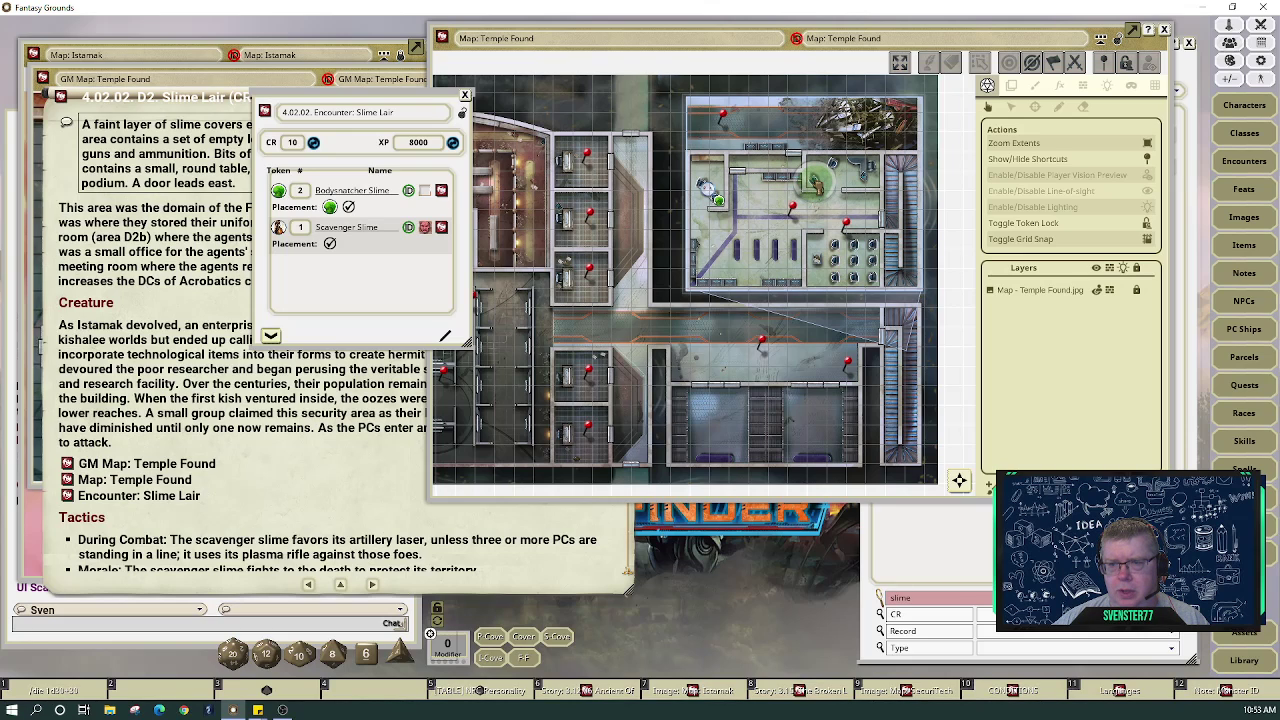
{"action": "key", "text": "ctrl"}
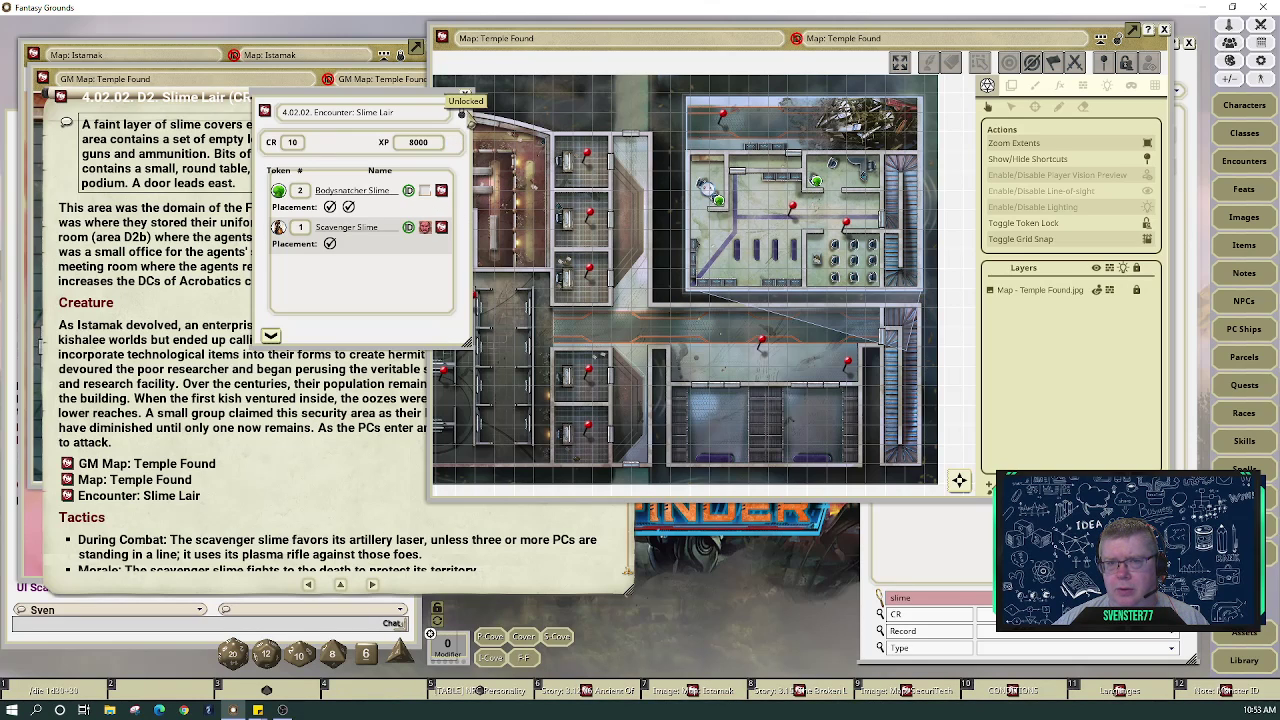
{"action": "left_click", "coordinate": [464, 95]}
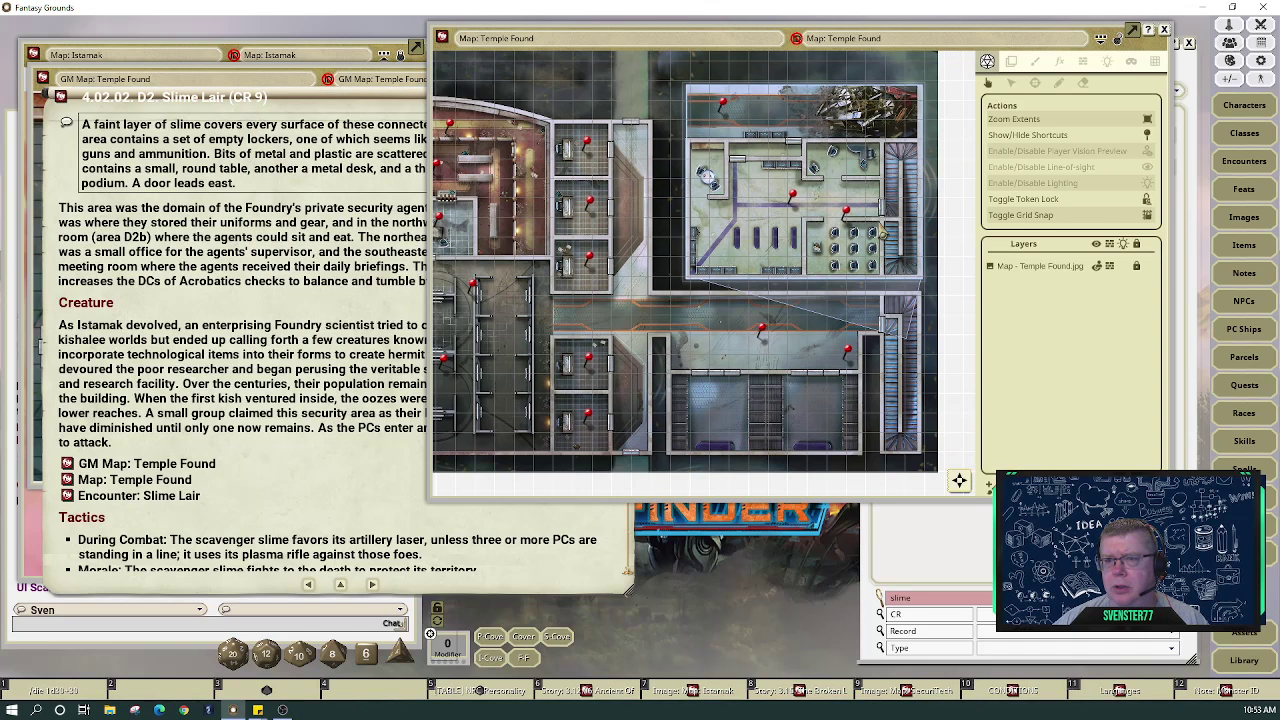
Inspect the Temple Found map's line-of-sight walls and doors, return to the normal map view, and look closely at the Slime Lair rooms
{"action": "left_click", "coordinate": [1080, 70]}
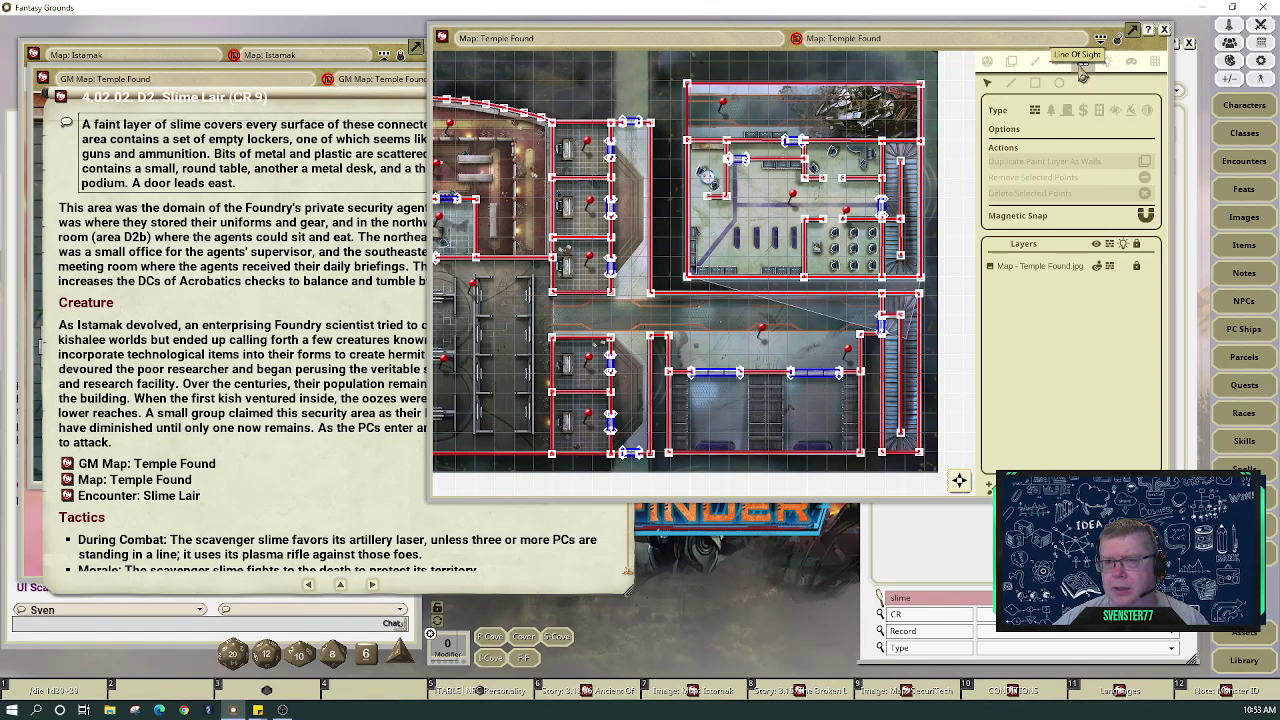
{"action": "left_click", "coordinate": [987, 64]}
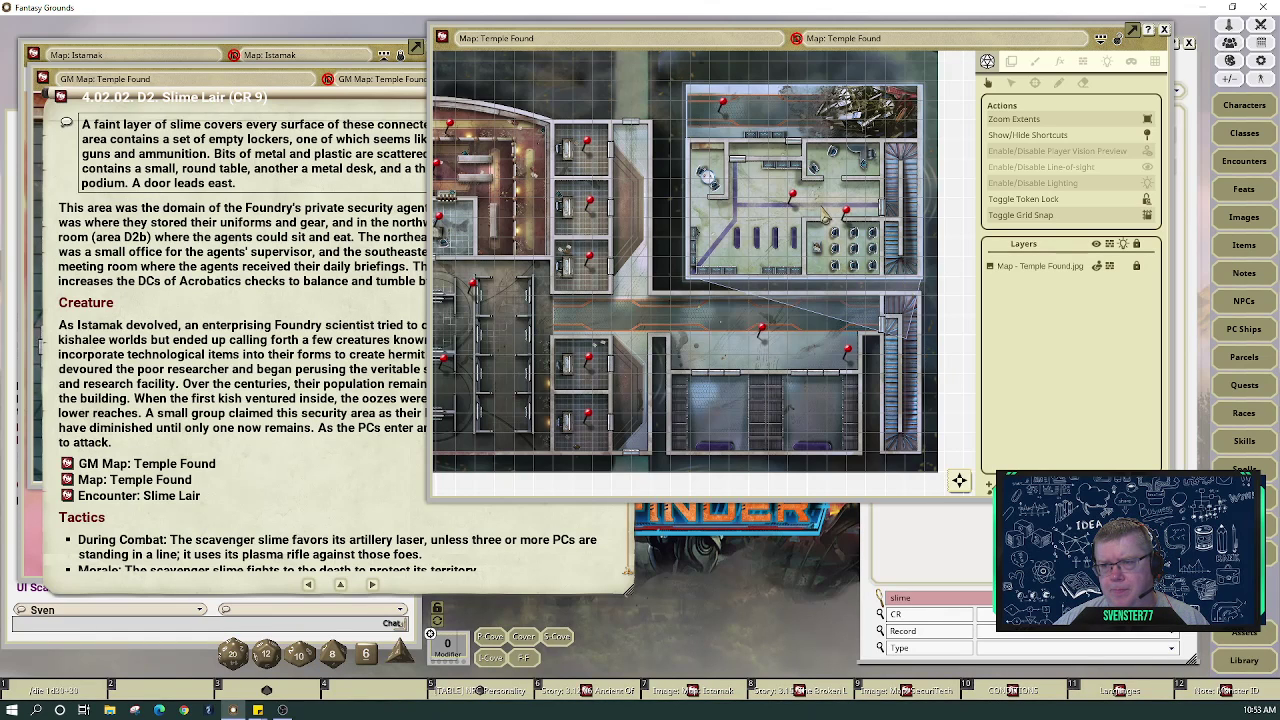
{"action": "scroll", "coordinate": [824, 214], "scroll_direction": "up", "scroll_amount": 1}
{"action": "scroll", "coordinate": [824, 214], "scroll_direction": "up", "scroll_amount": 5}
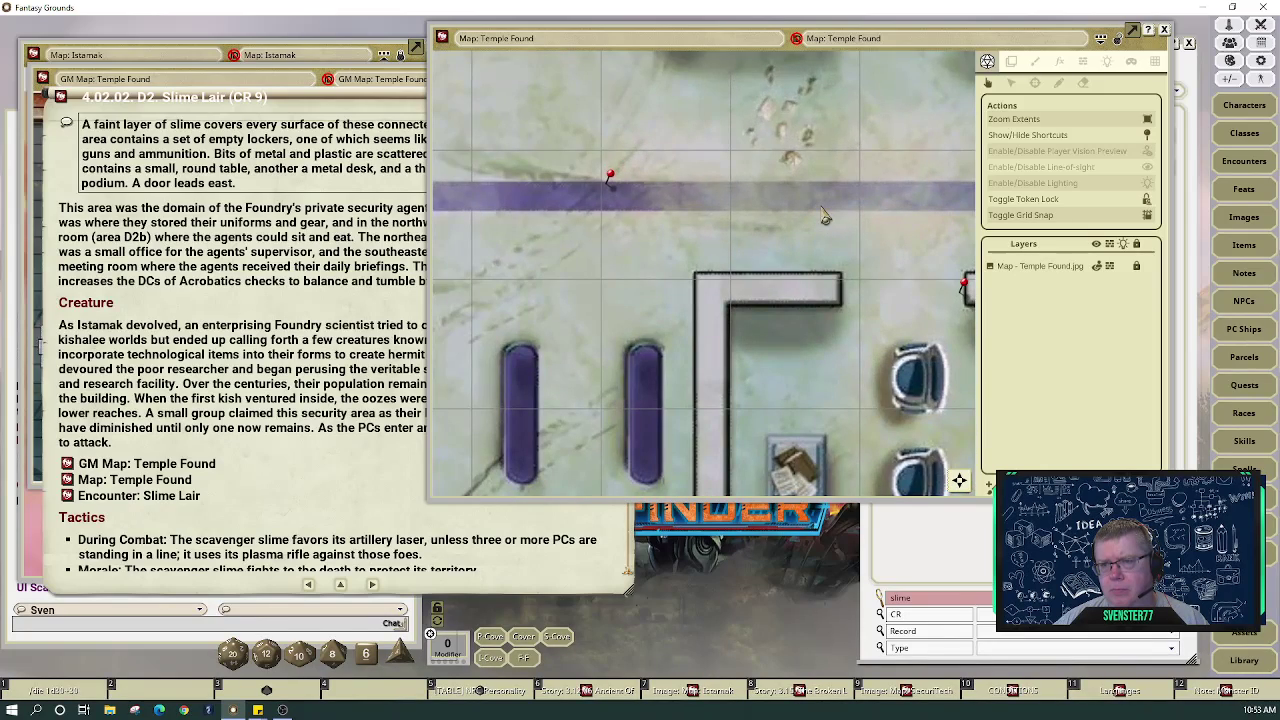
{"action": "scroll", "coordinate": [805, 200], "scroll_direction": "down", "scroll_amount": 6}
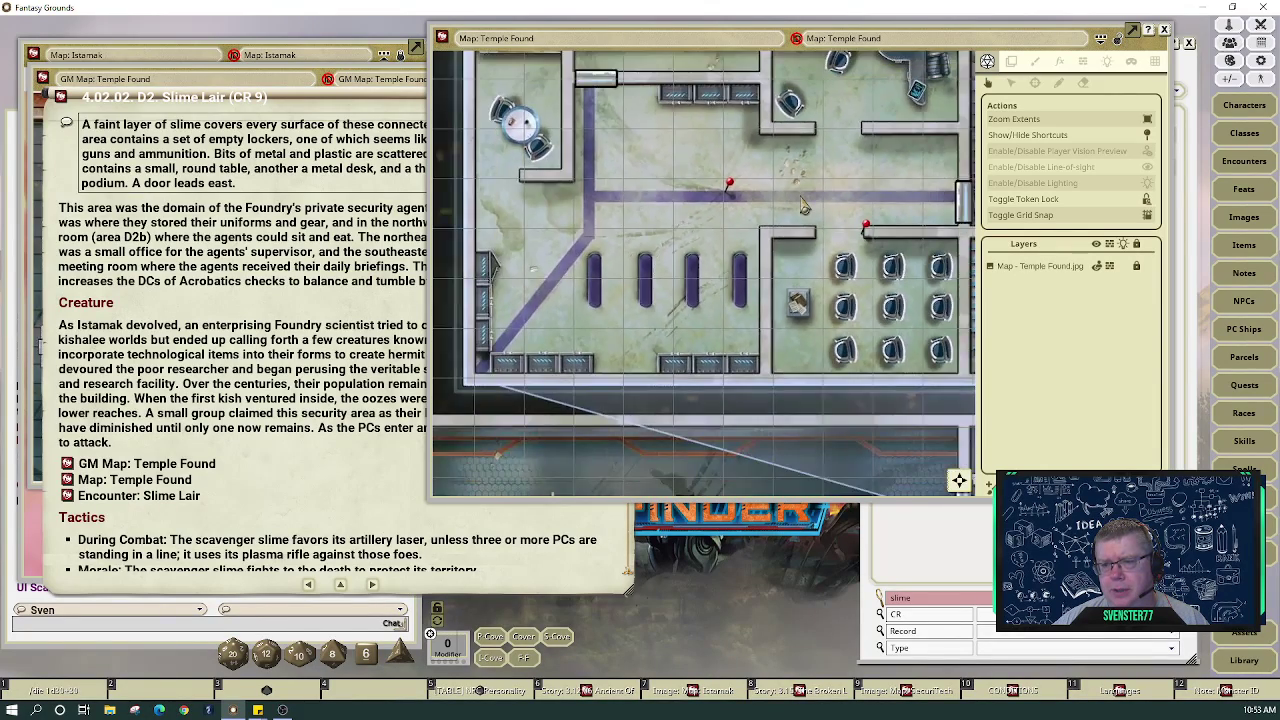
{"action": "scroll", "coordinate": [803, 205], "scroll_direction": "down", "scroll_amount": 3}
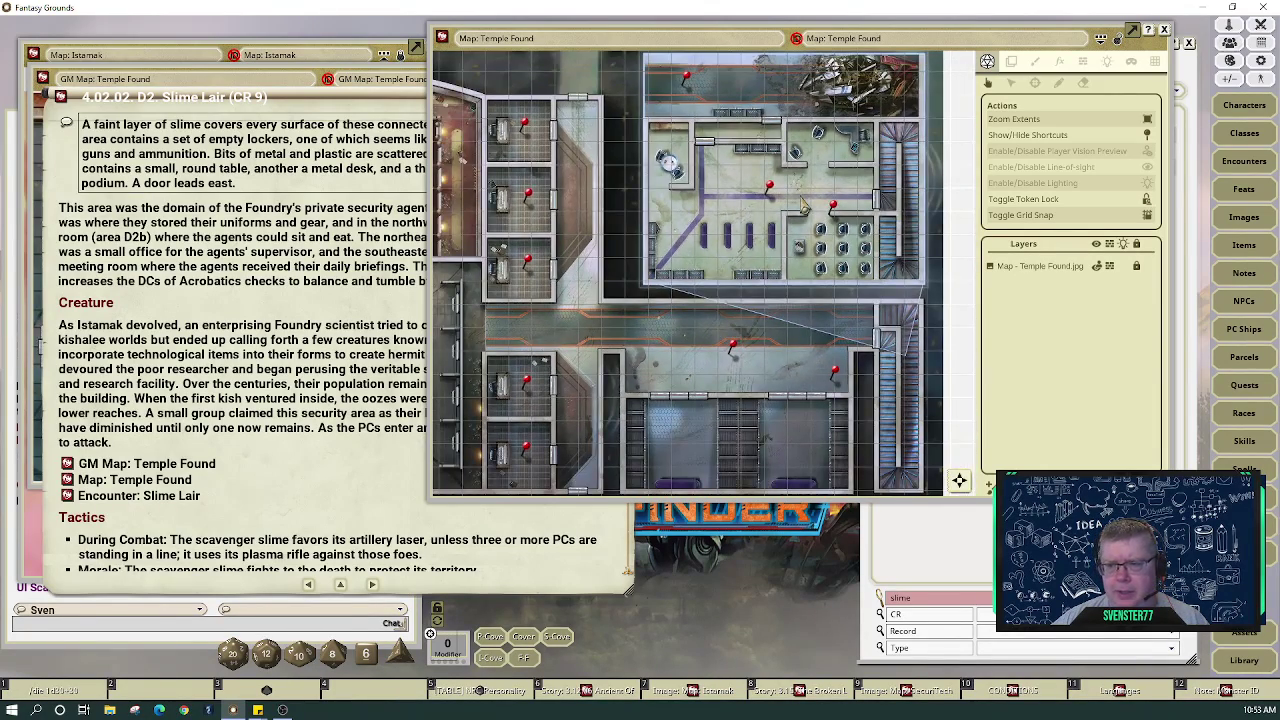
{"action": "scroll", "coordinate": [803, 205], "scroll_direction": "down", "scroll_amount": 1}
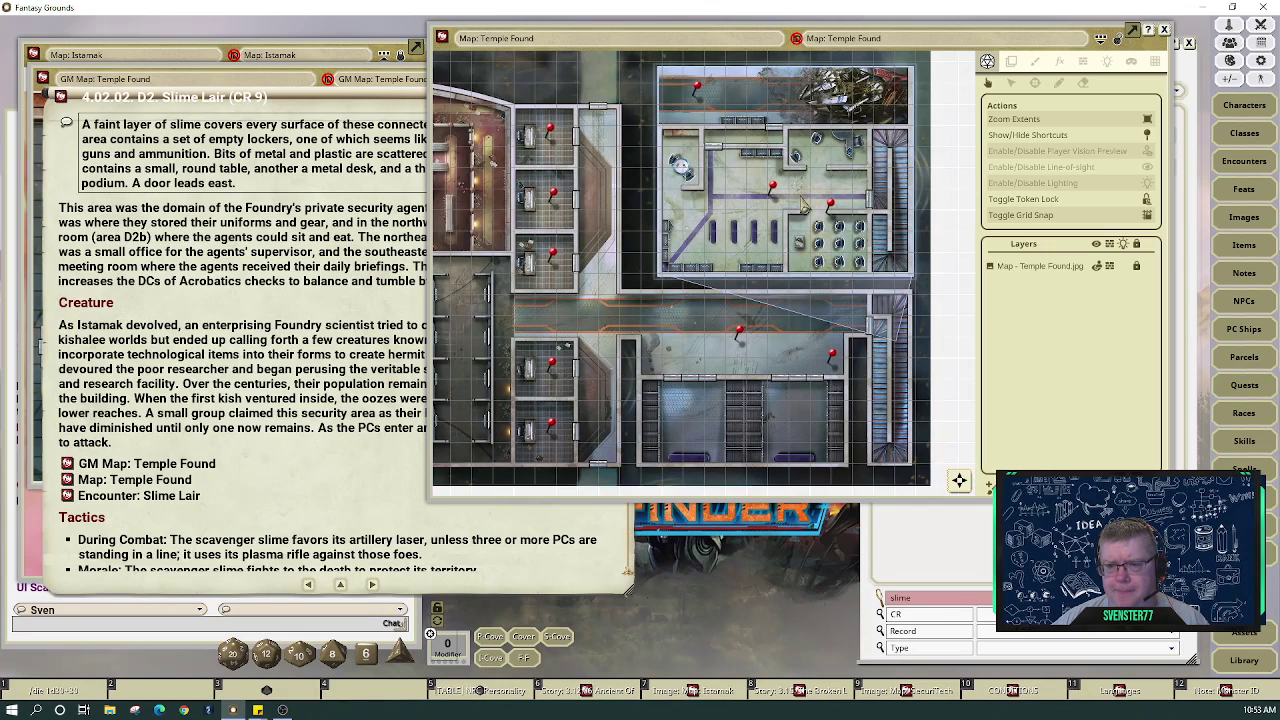
Go to the following story page, D3. Storage Containers, and read its creature, elemental tactics and treasure sections
{"action": "left_click", "coordinate": [398, 487]}
{"action": "left_click", "coordinate": [373, 585]}
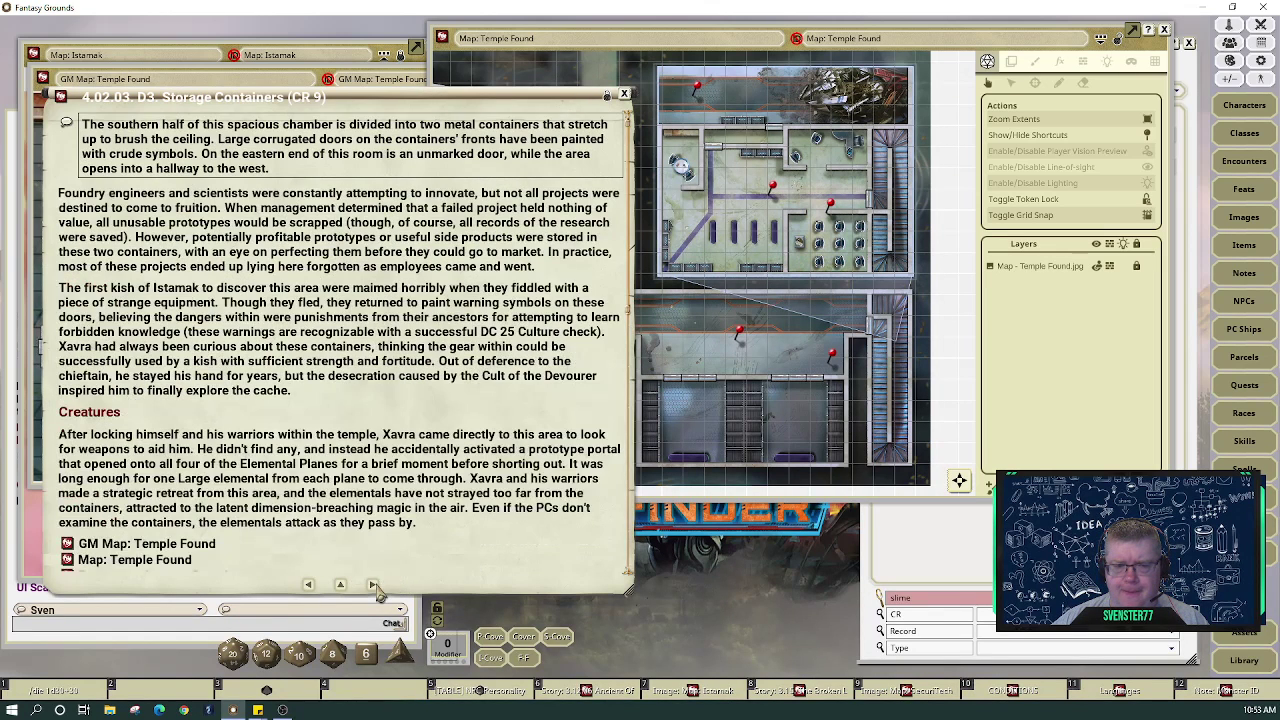
{"action": "scroll", "coordinate": [398, 500], "scroll_direction": "down", "scroll_amount": 3}
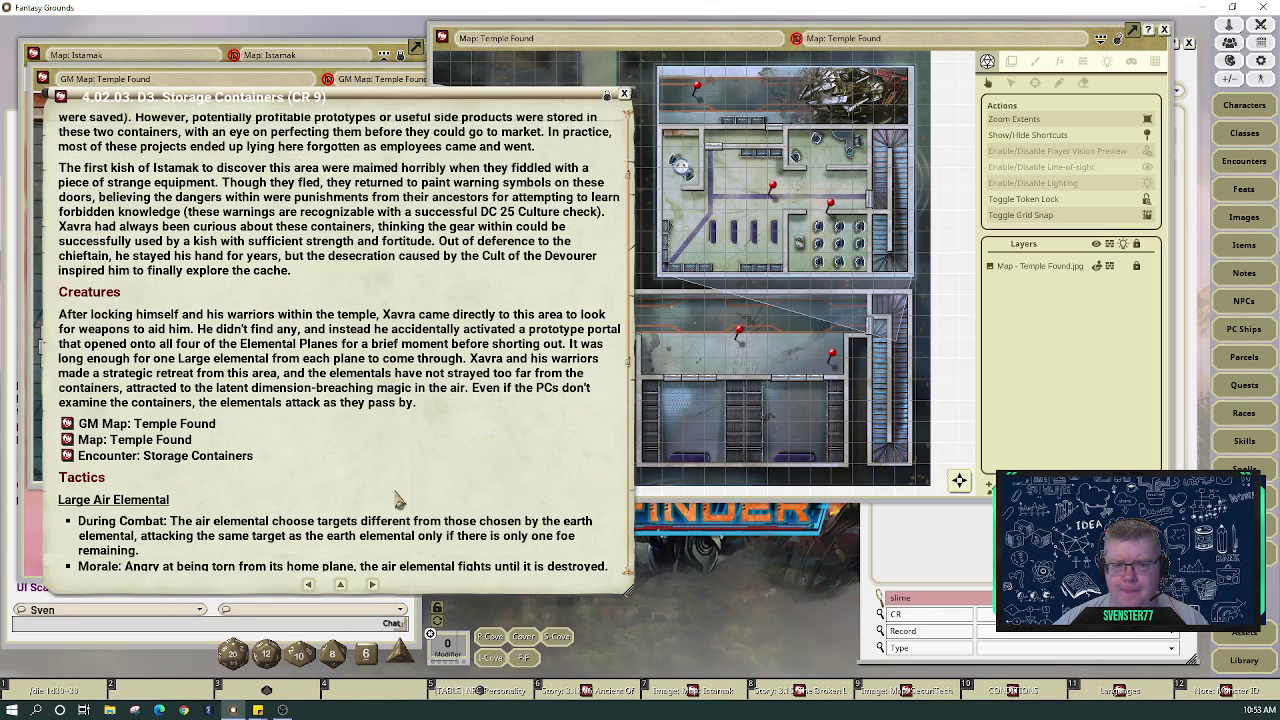
{"action": "scroll", "coordinate": [398, 500], "scroll_direction": "down", "scroll_amount": 8}
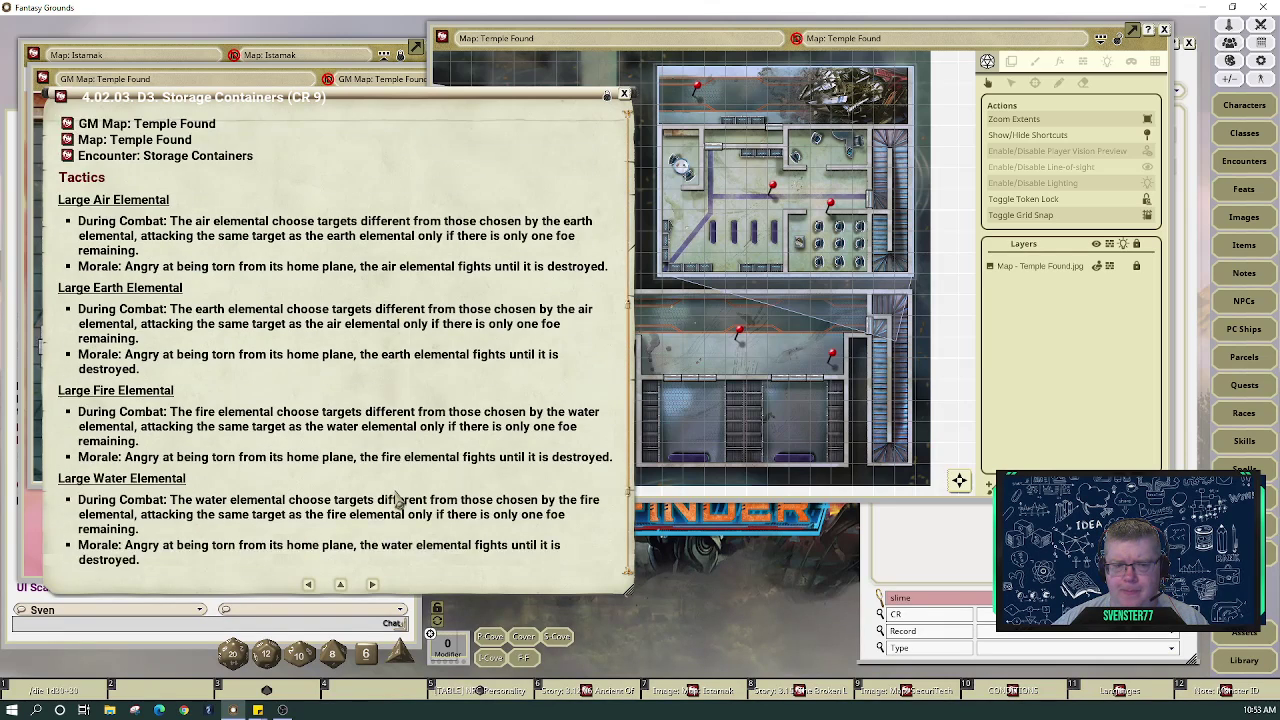
{"action": "scroll", "coordinate": [398, 498], "scroll_direction": "down", "scroll_amount": 3}
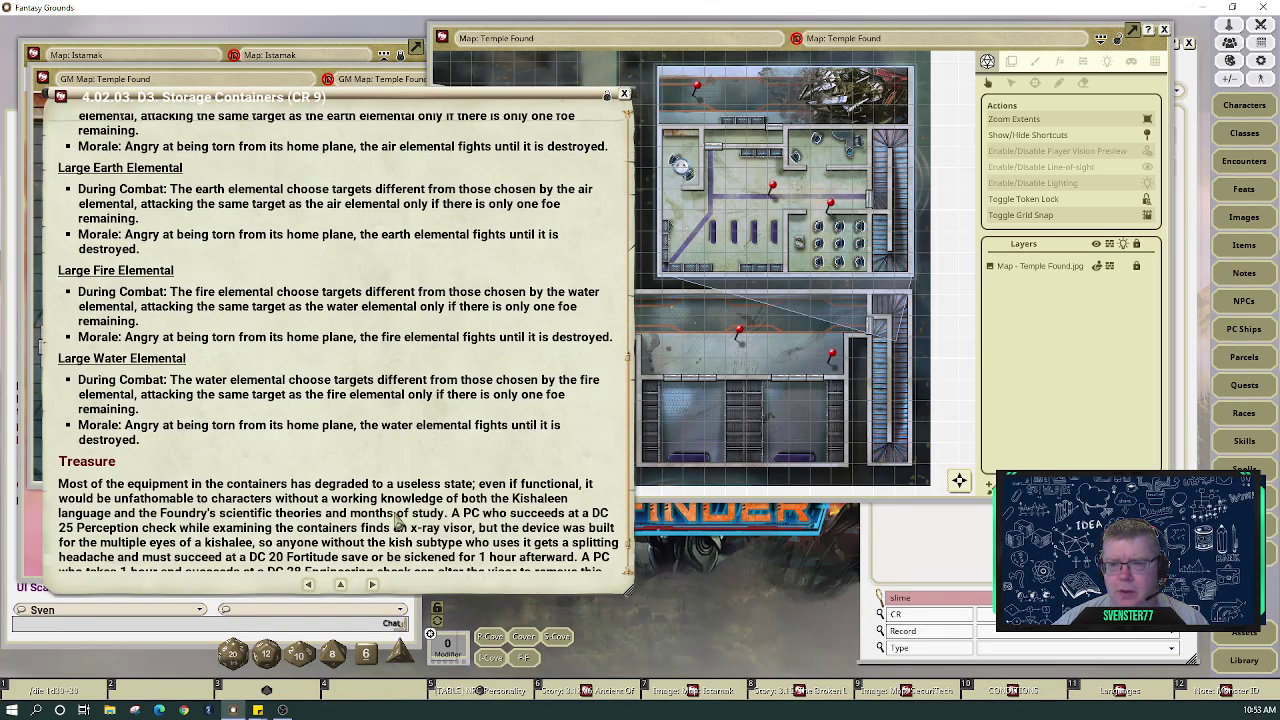
{"action": "scroll", "coordinate": [398, 512], "scroll_direction": "up", "scroll_amount": 3}
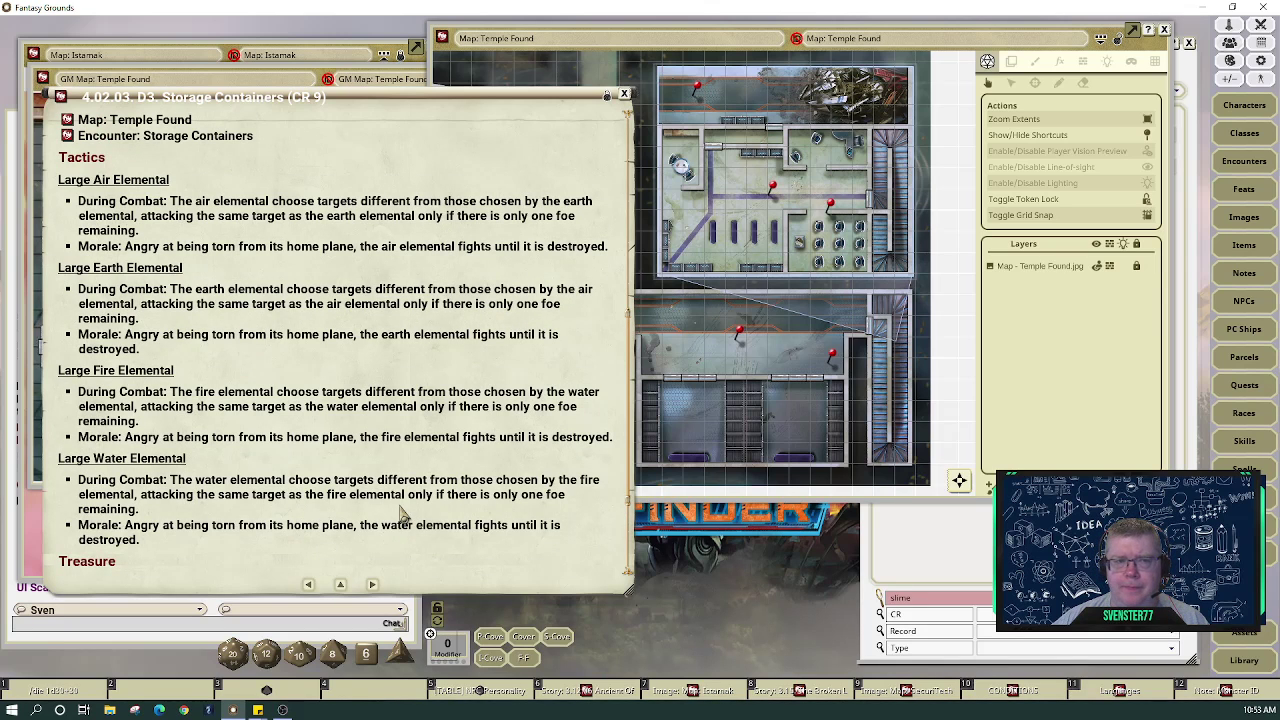
{"action": "scroll", "coordinate": [402, 495], "scroll_direction": "up", "scroll_amount": 5}
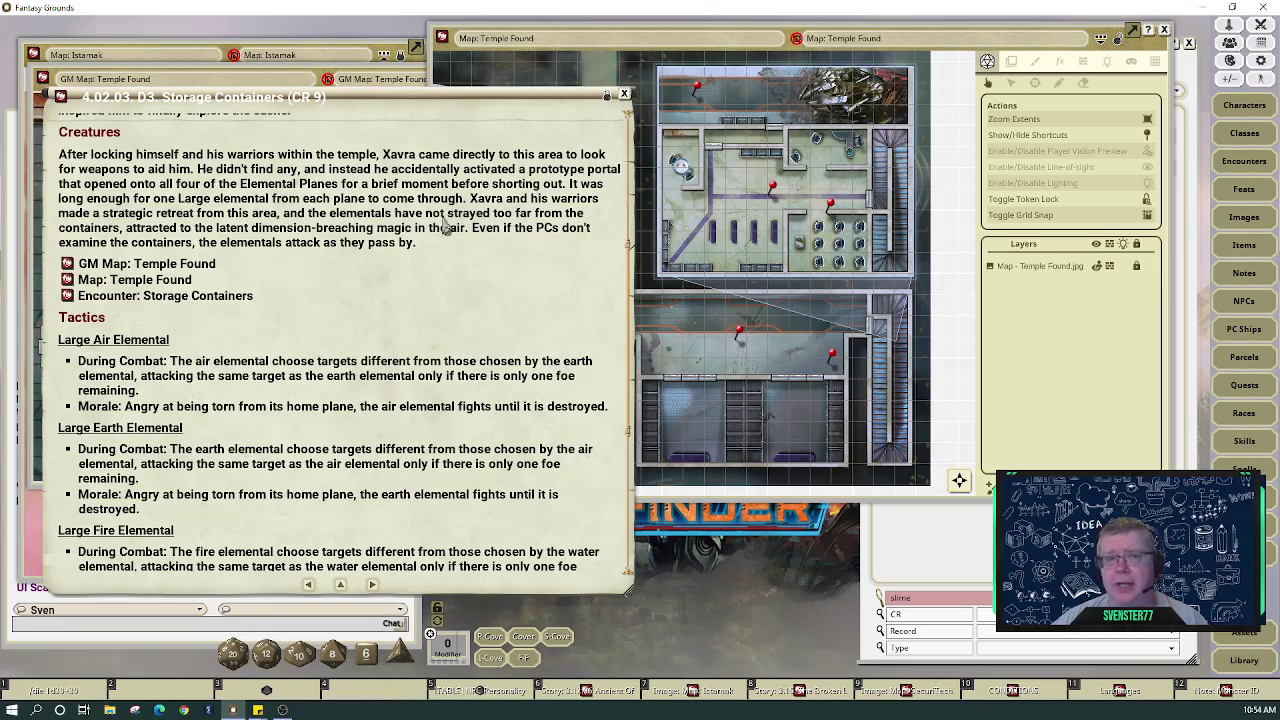
Open the Storage Containers encounter from the story, enlarge it to review the full list of elementals, and close it
{"action": "left_click_drag", "start_coordinate": [390, 104], "coordinate": [349, 137]}
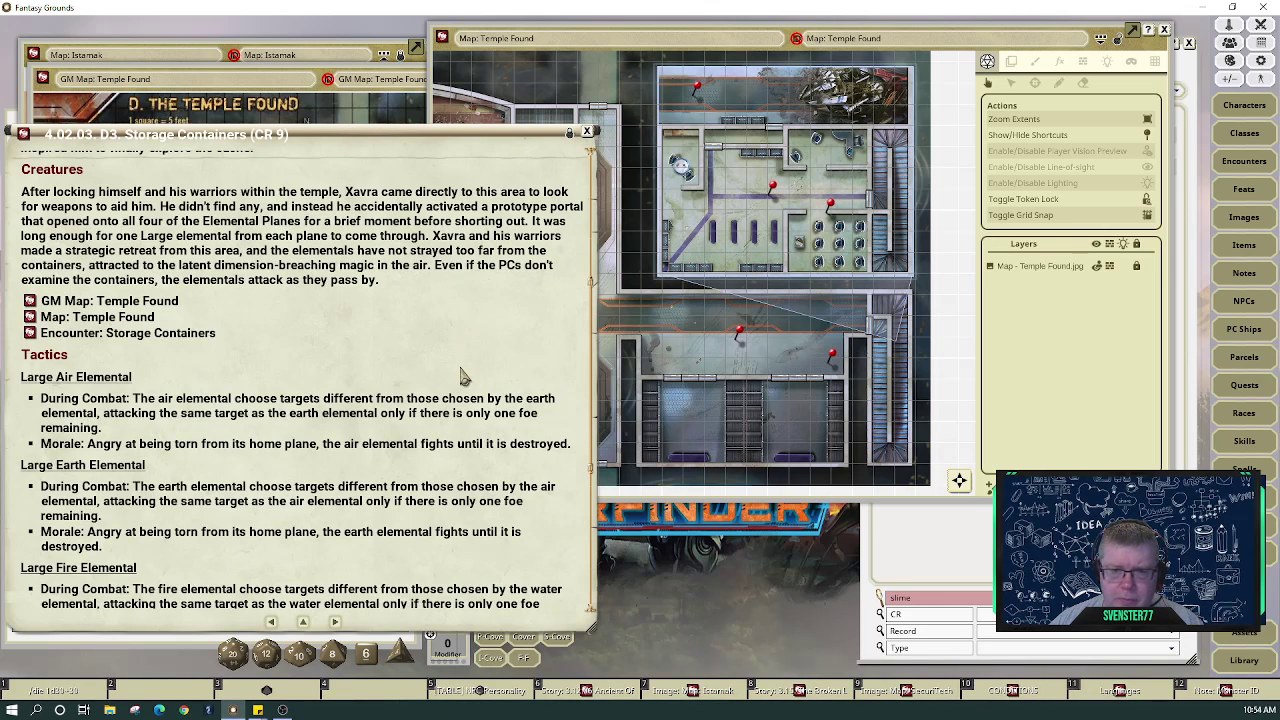
{"action": "scroll", "coordinate": [395, 377], "scroll_direction": "down", "scroll_amount": 3}
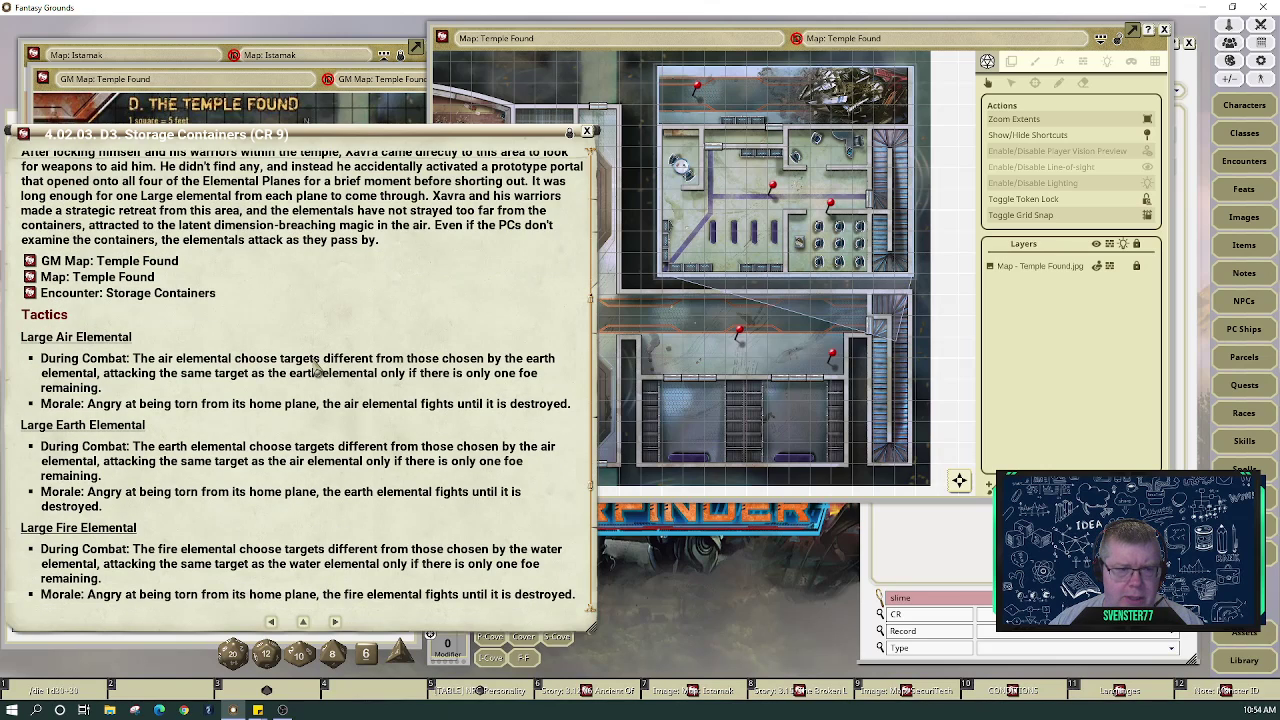
{"action": "scroll", "coordinate": [343, 410], "scroll_direction": "down", "scroll_amount": 2}
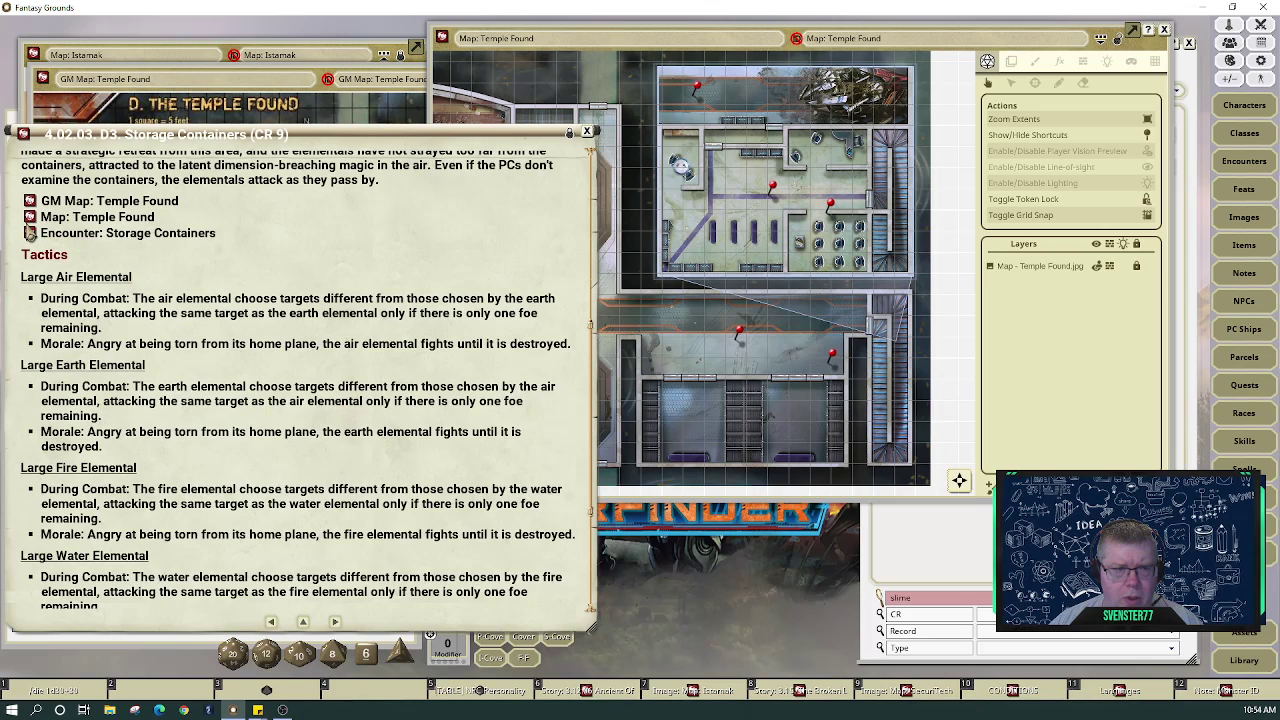
{"action": "left_click", "coordinate": [30, 233]}
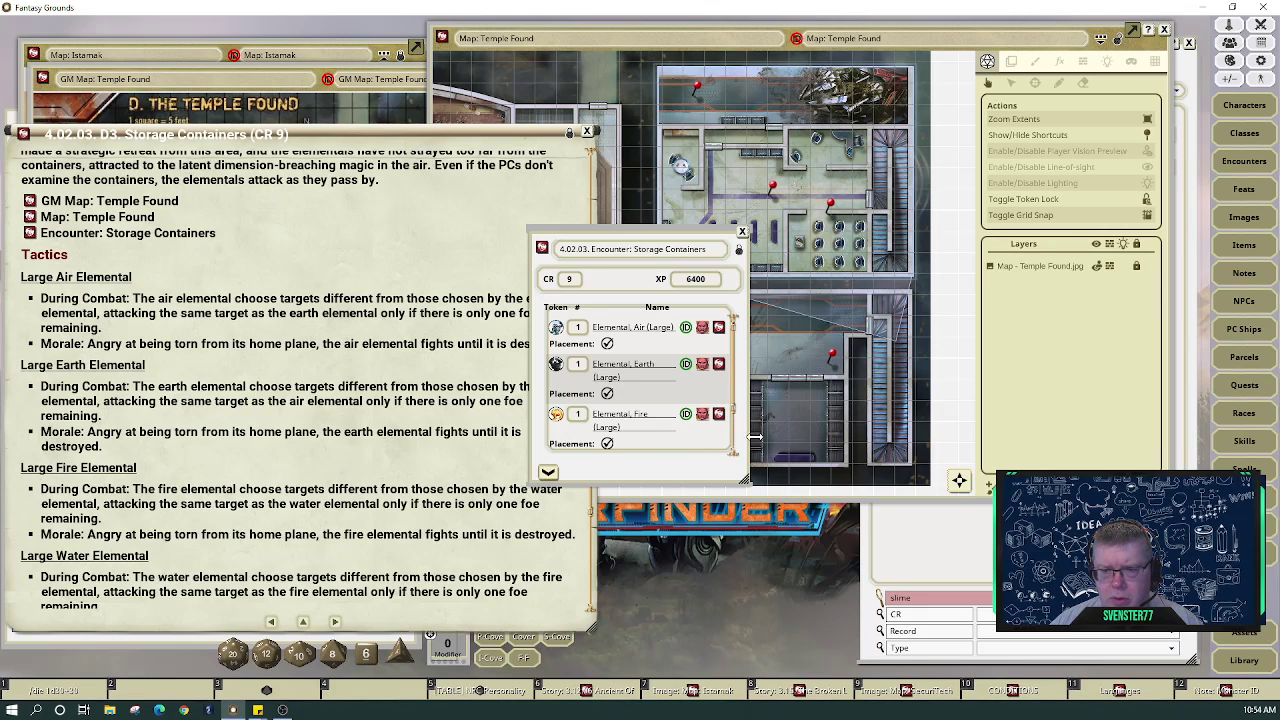
{"action": "left_click_drag", "start_coordinate": [748, 480], "coordinate": [812, 520]}
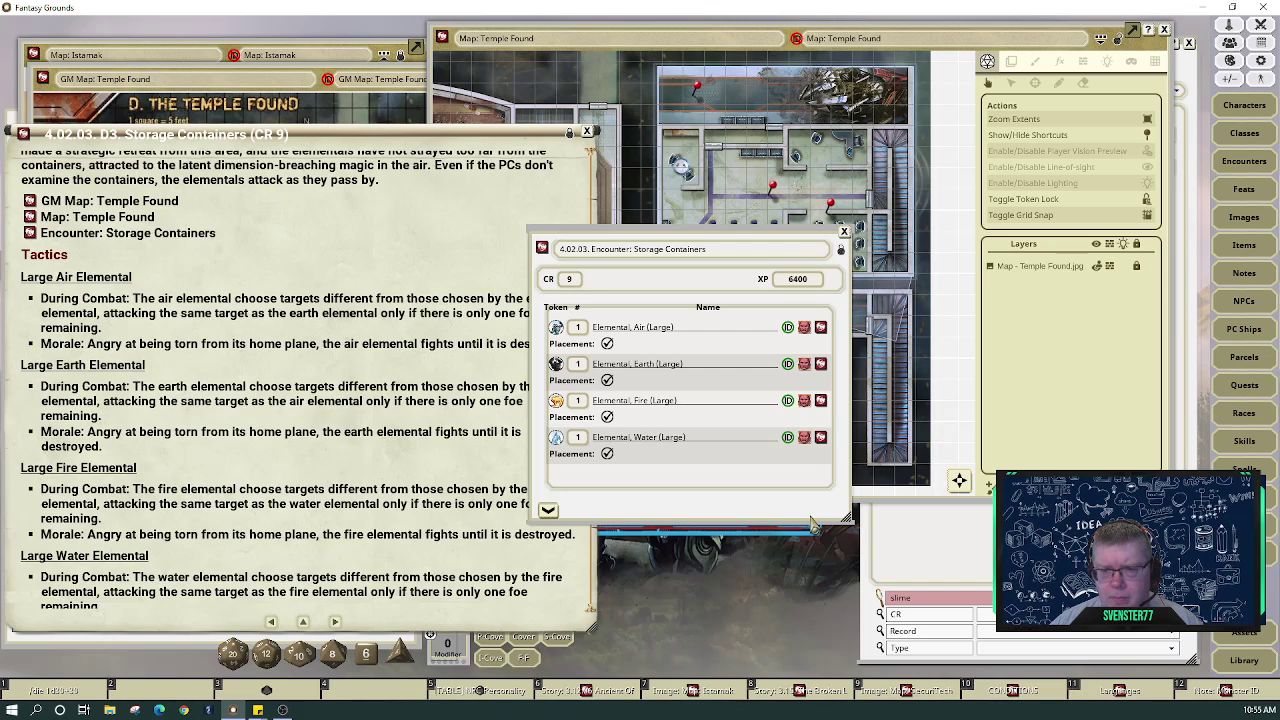
{"action": "left_click", "coordinate": [843, 238]}
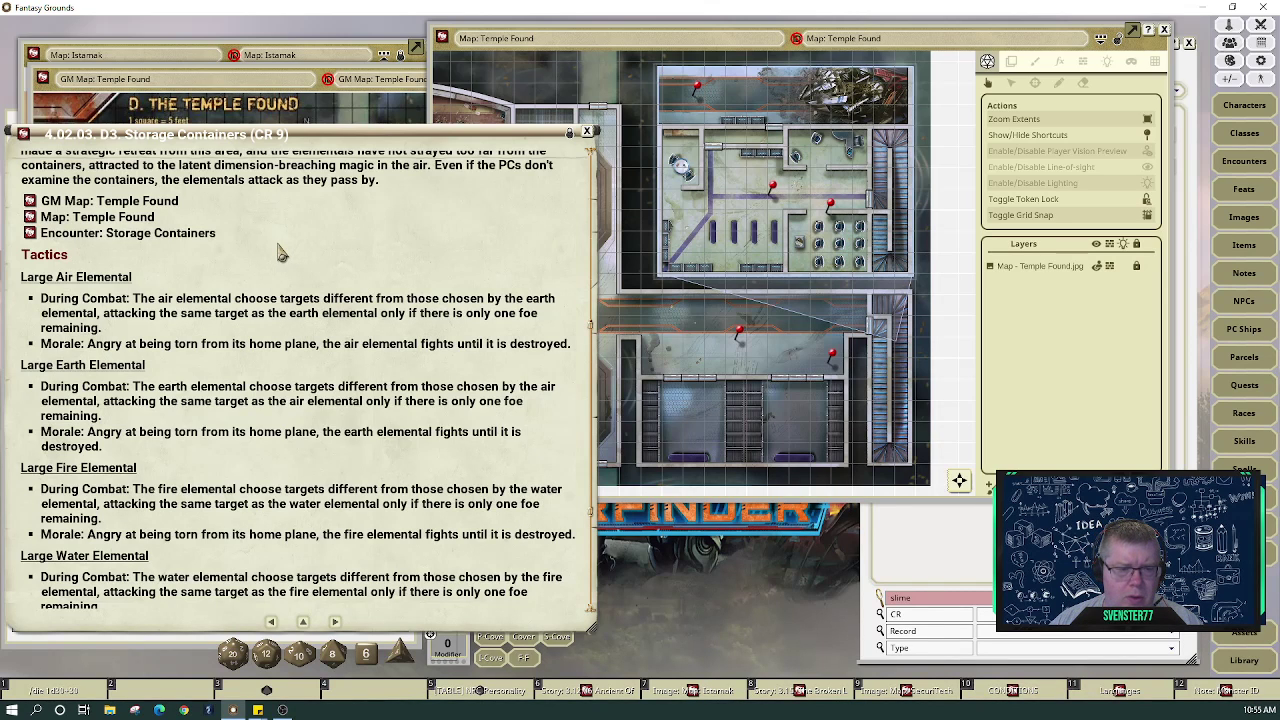
Insert a line beneath the Tactics heading with four asterisks, the GM's name and "NOTE -Max and /or add to their HP. Have"
{"action": "scroll", "coordinate": [247, 262], "scroll_direction": "up", "scroll_amount": 3}
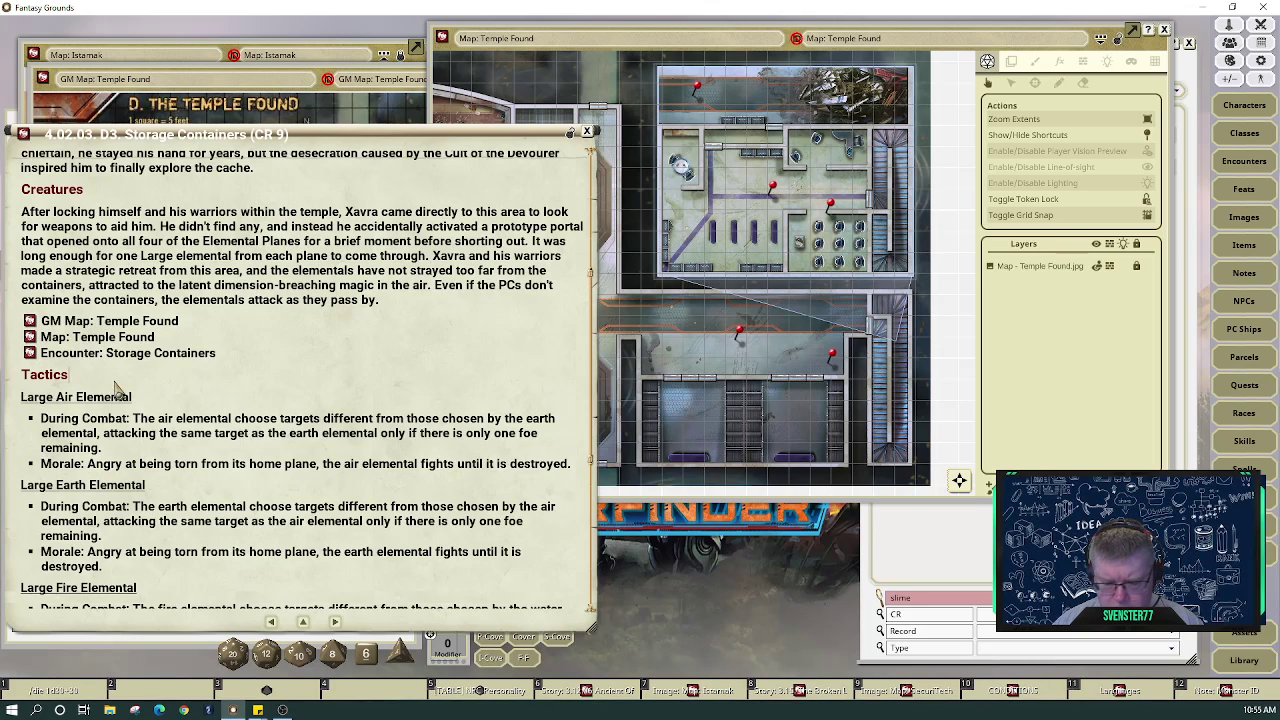
{"action": "key", "text": "Return"}
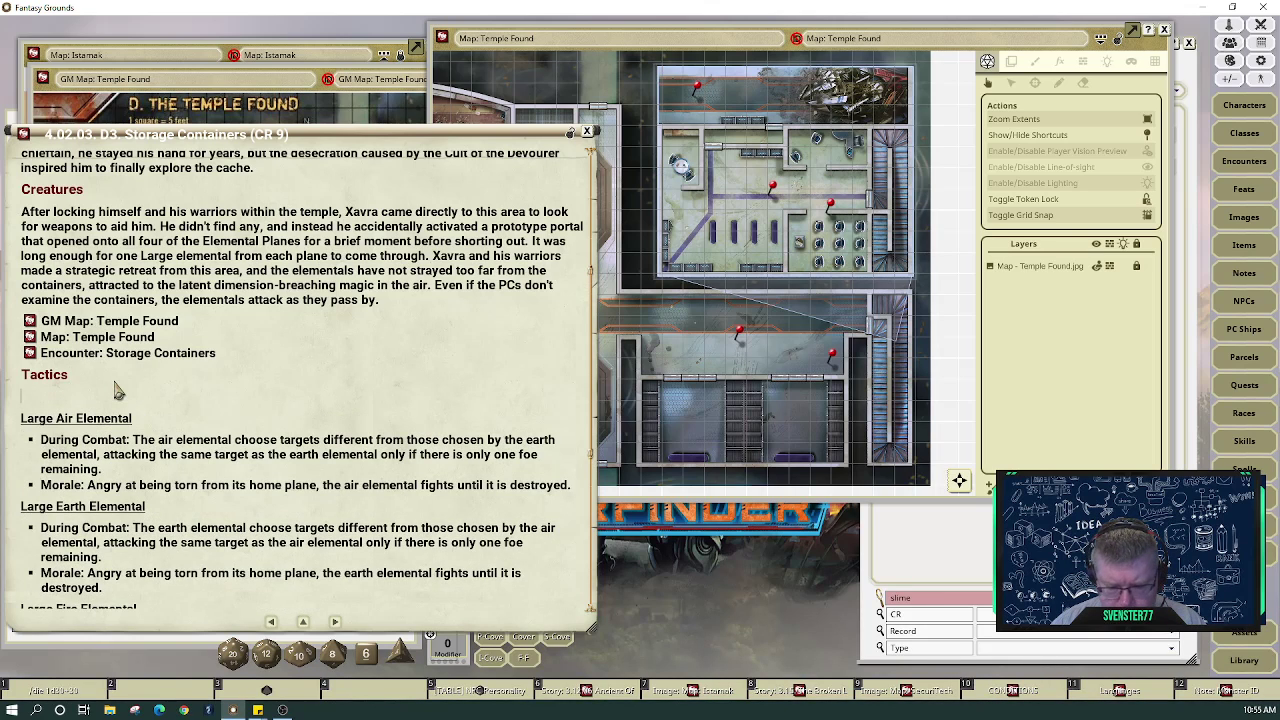
{"action": "key", "text": "shift"}
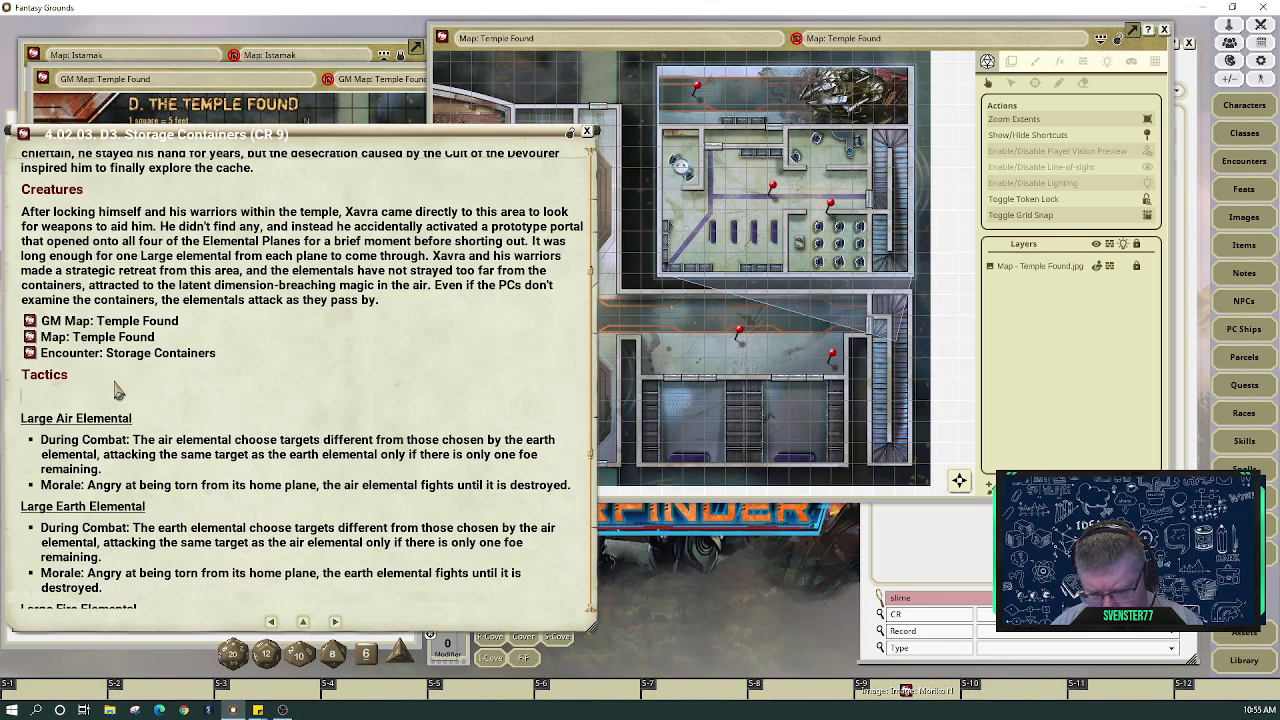
{"action": "type", "text": "****"}
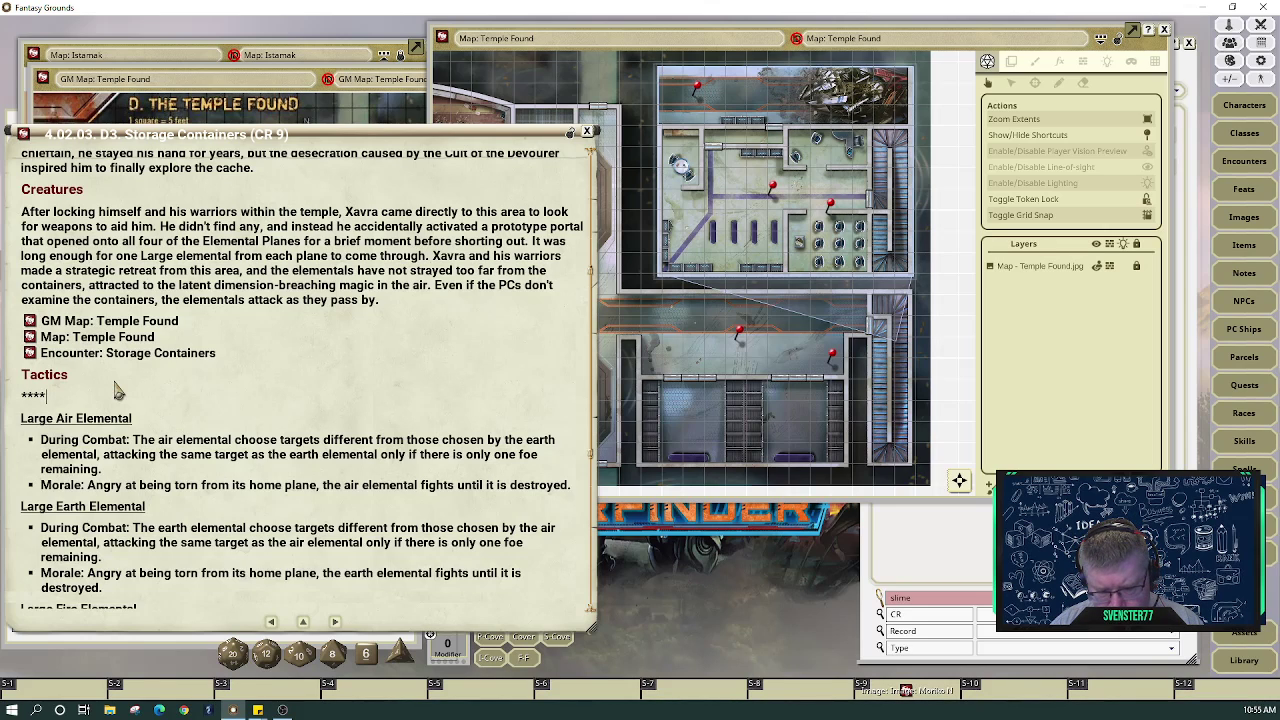
{"action": "type", "text": "SVEN NOT"}
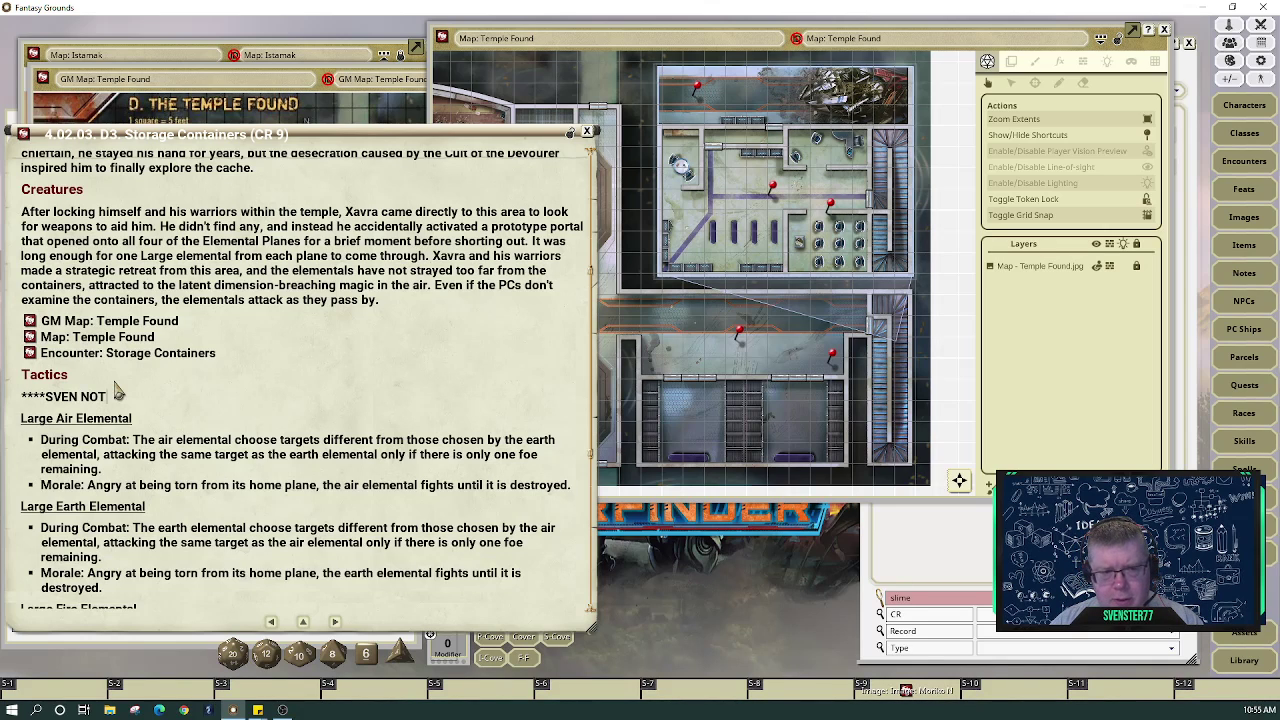
{"action": "type", "text": "E"}
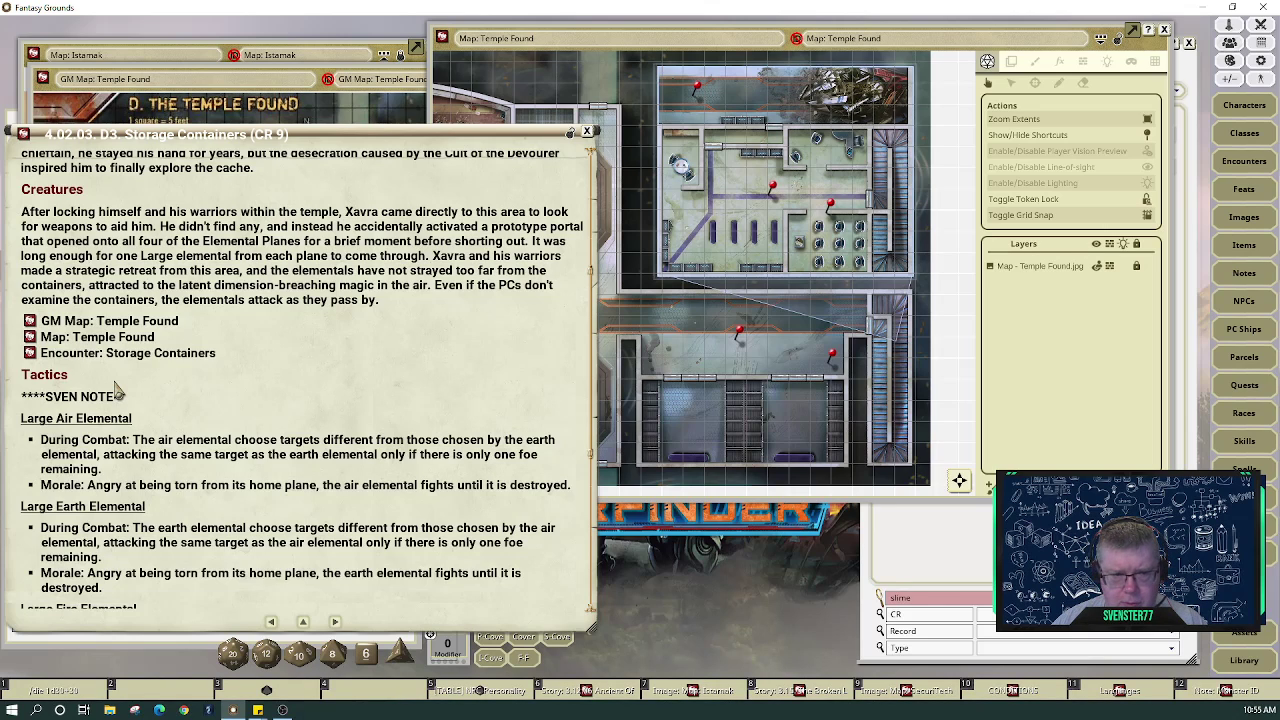
{"action": "type", "text": " -Max and "}
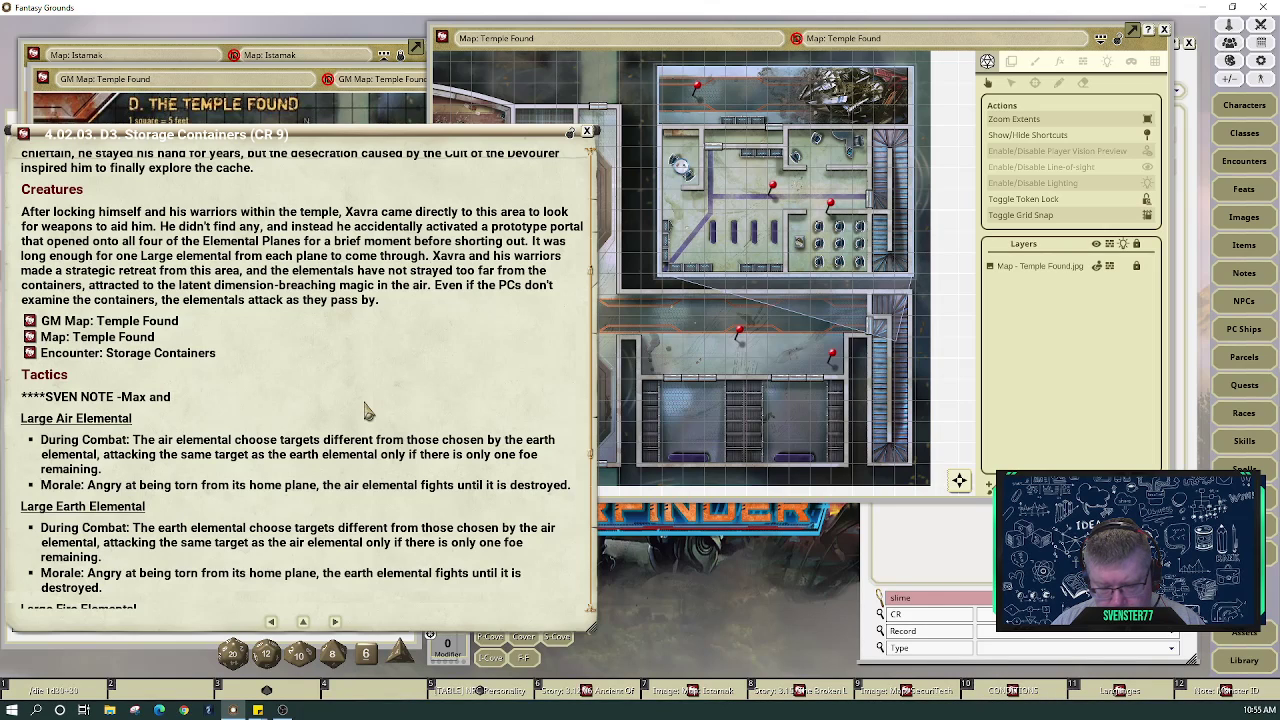
{"action": "type", "text": "/or "}
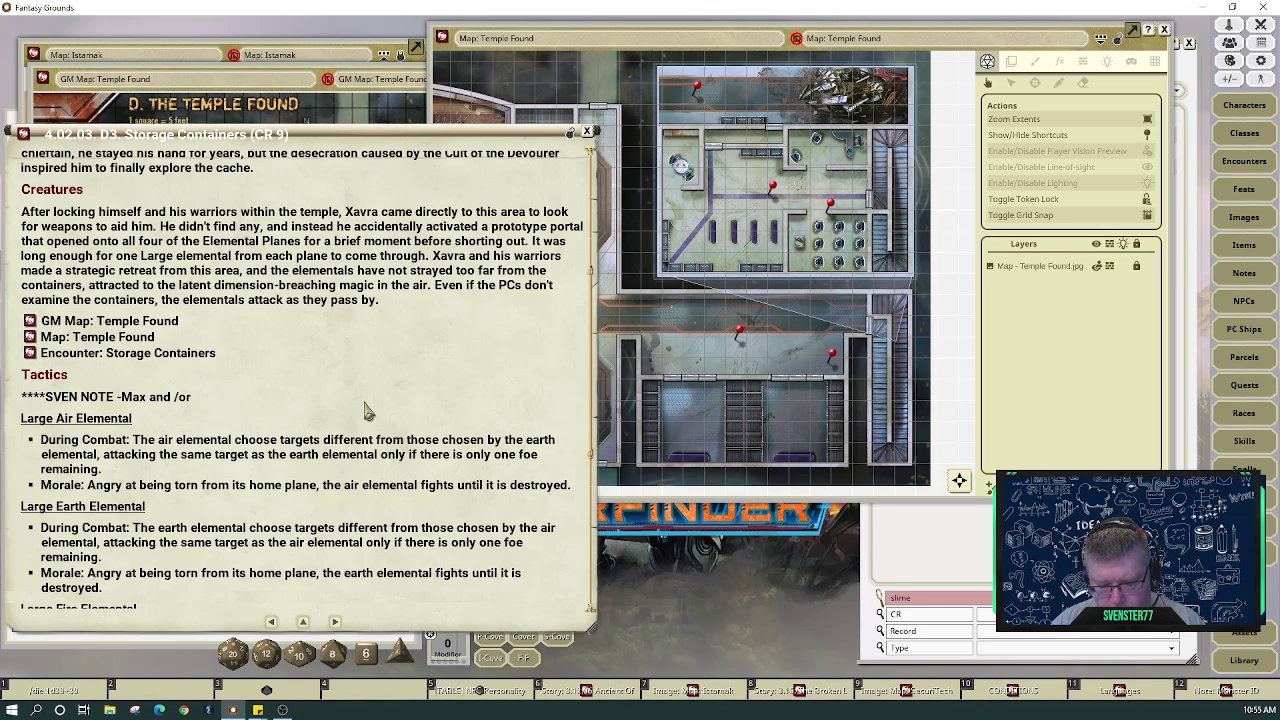
{"action": "type", "text": "add to the"}
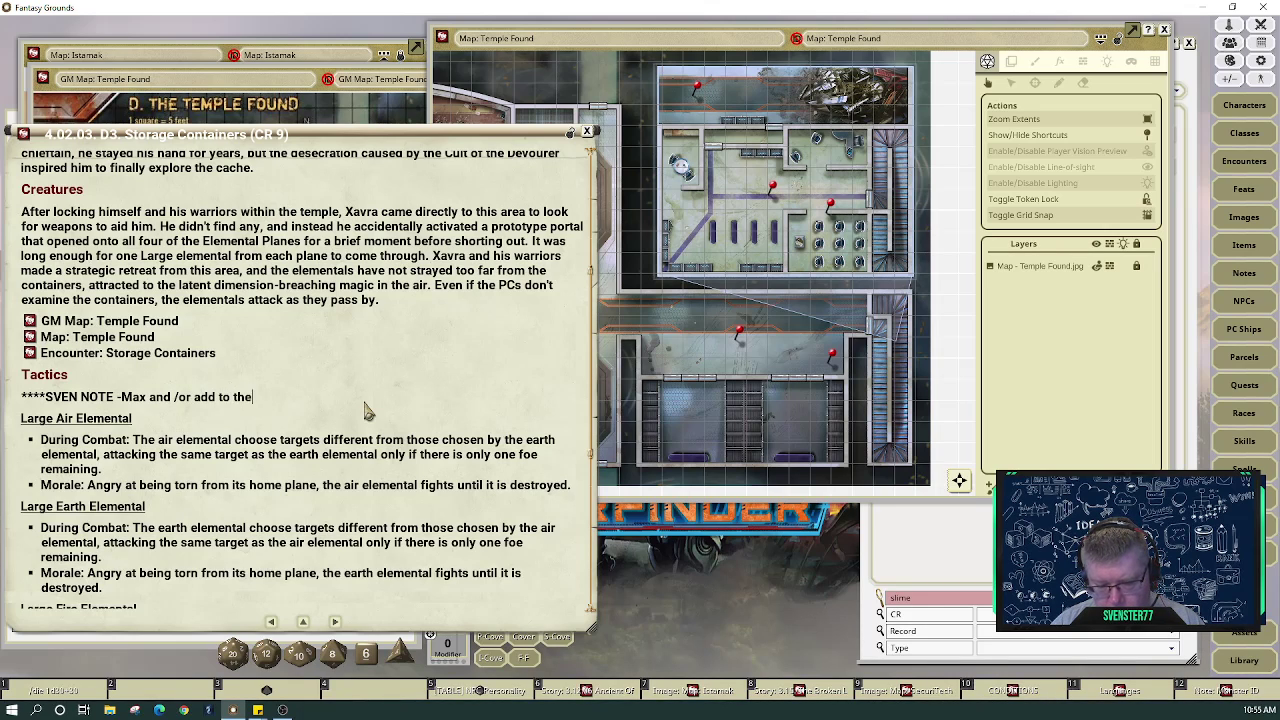
{"action": "type", "text": "ir HP. Have "}
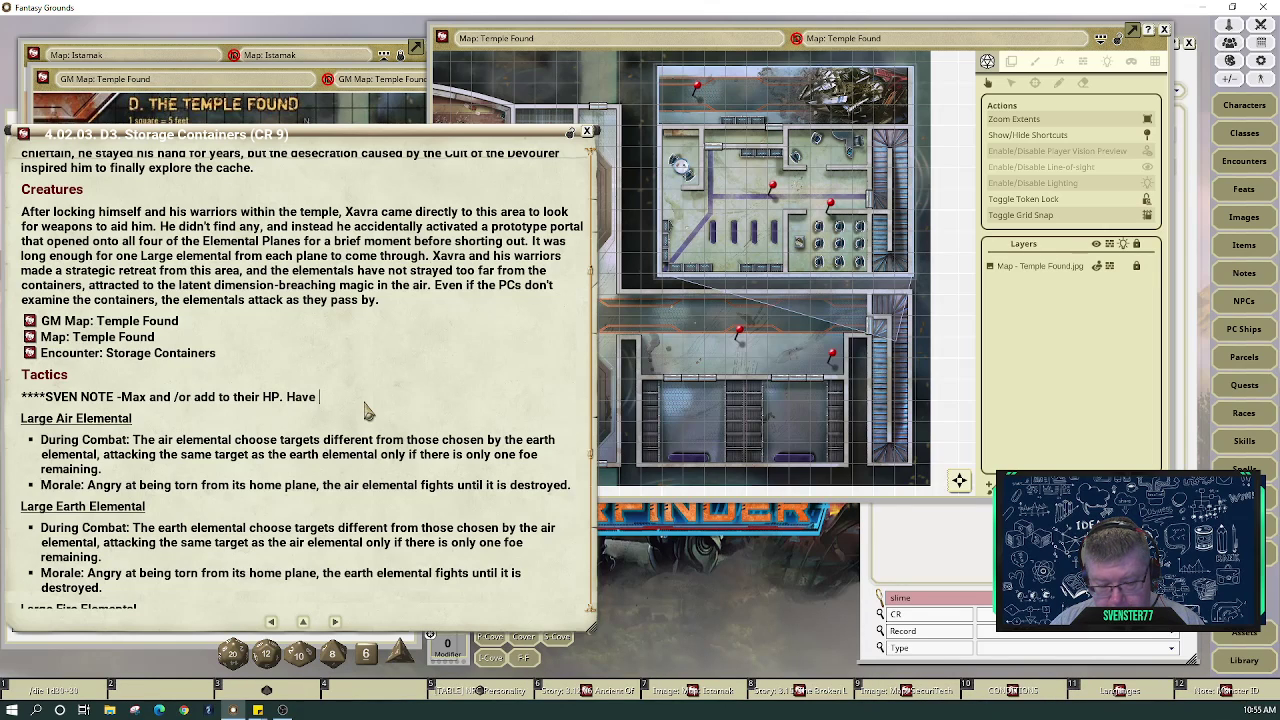
Continue the note's second sentence with "the elemental", discarding the first wording "the paired"
{"action": "type", "text": "the paired"}
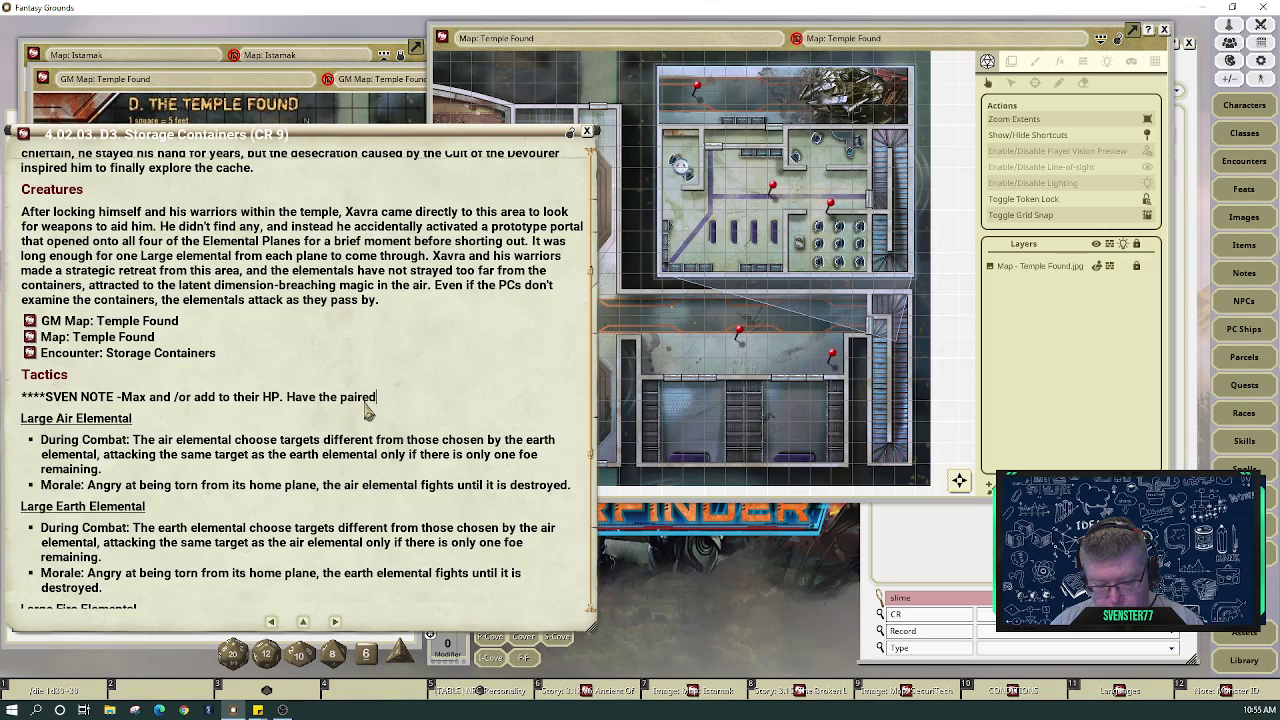
{"action": "type", "text": " elem"}
{"action": "key", "text": "BackSpace"}
{"action": "key", "text": "BackSpace"}
{"action": "key", "text": "BackSpace"}
{"action": "key", "text": "BackSpace"}
{"action": "key", "text": "BackSpace"}
{"action": "key", "text": "BackSpace"}
{"action": "key", "text": "BackSpace"}
{"action": "key", "text": "BackSpace"}
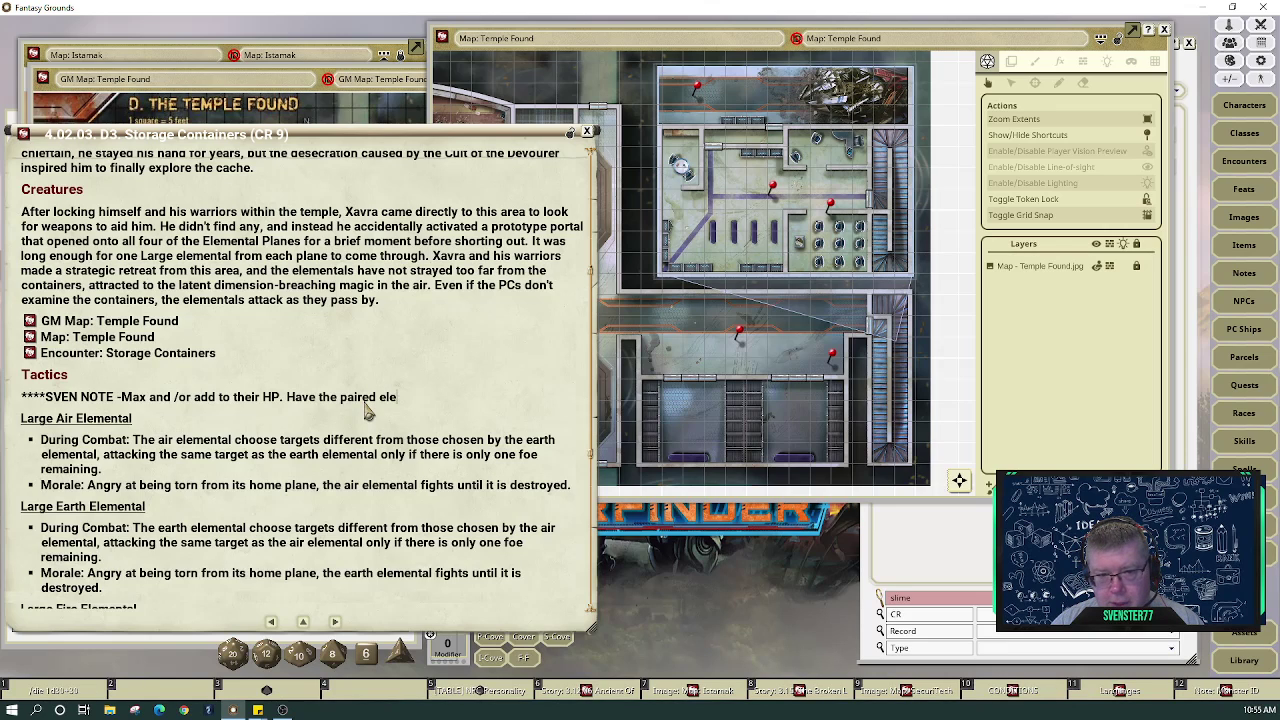
{"action": "key", "text": "BackSpace"}
{"action": "key", "text": "BackSpace"}
{"action": "key", "text": "BackSpace"}
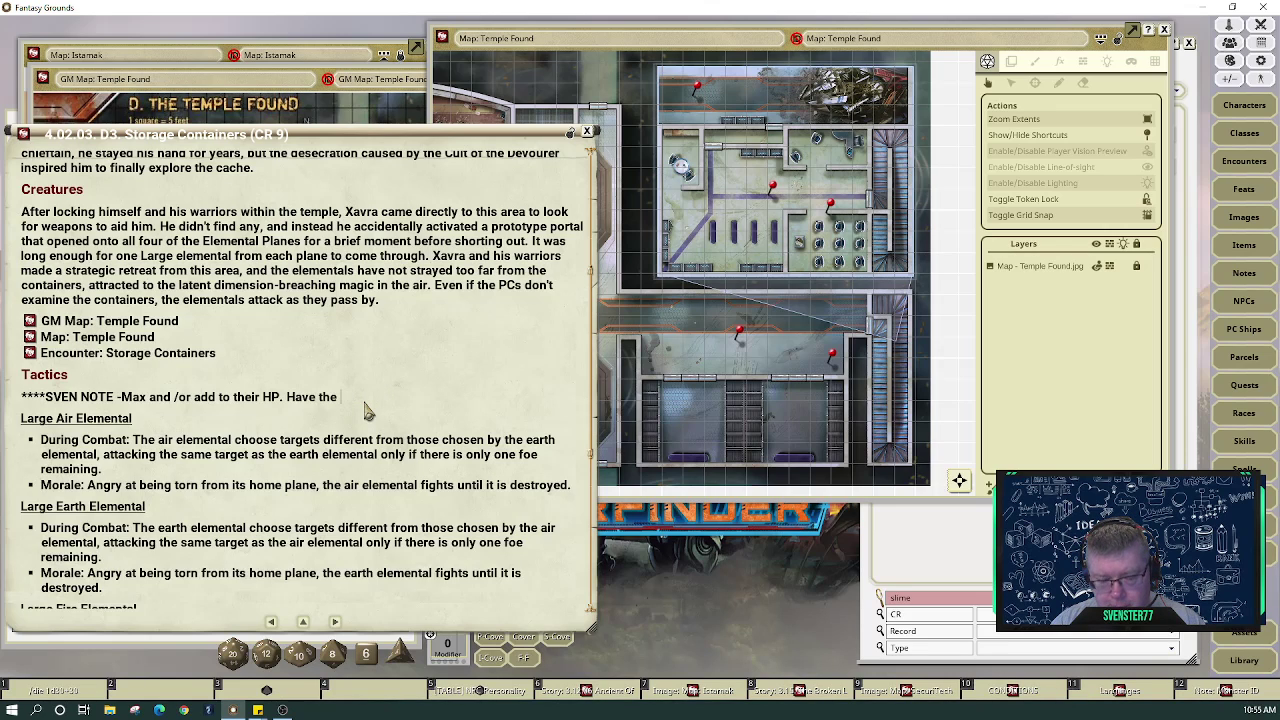
{"action": "type", "text": "e"}
{"action": "key", "text": "BackSpace"}
{"action": "type", "text": "element"}
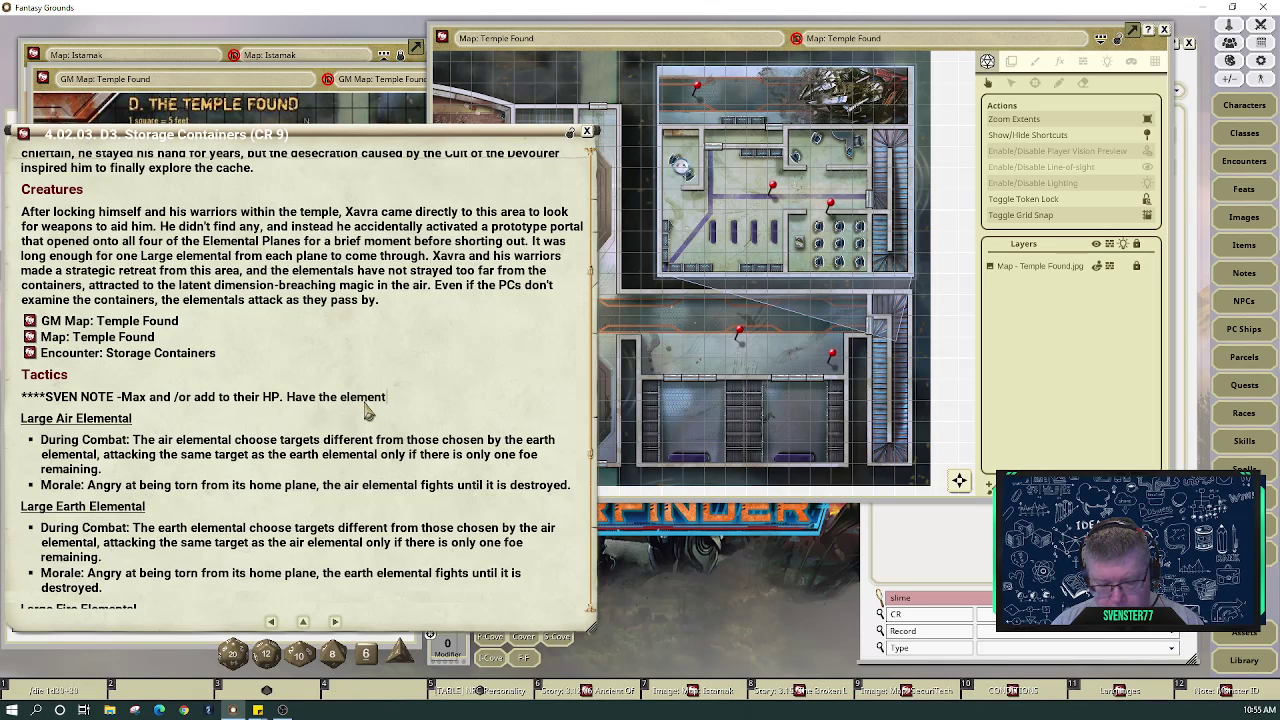
{"action": "type", "text": "a"}
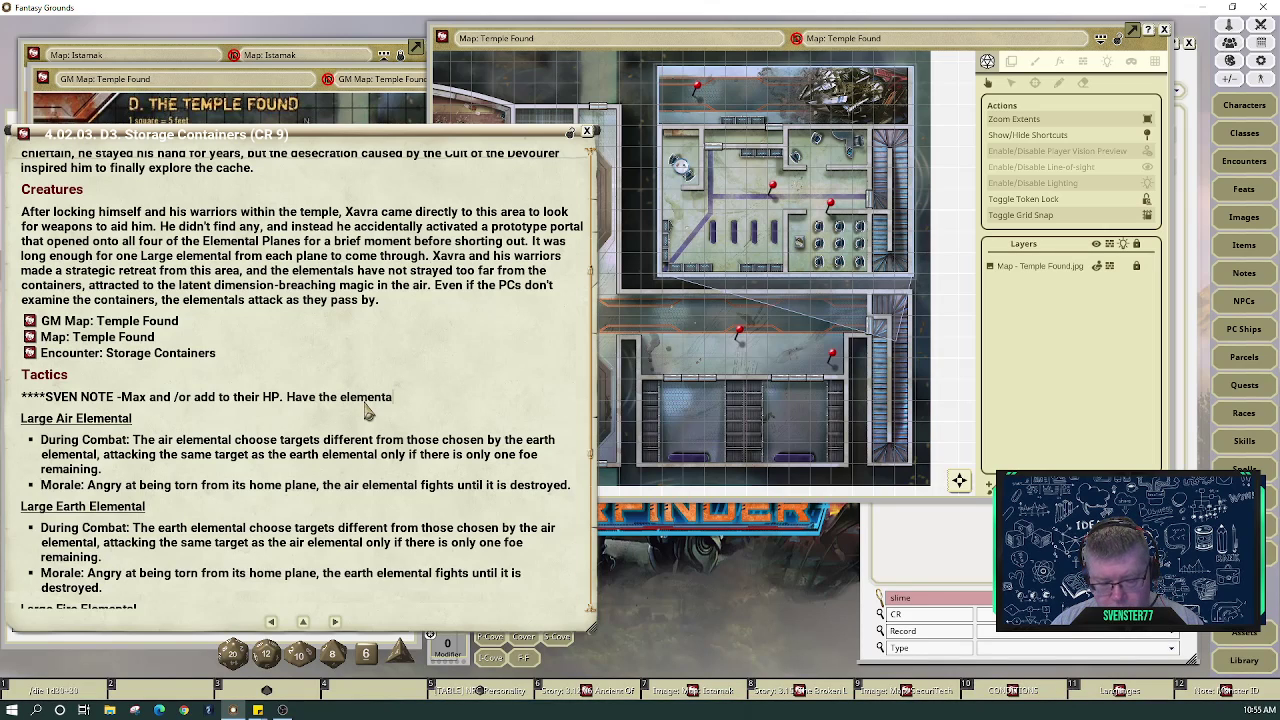
{"action": "type", "text": "l"}
{"action": "key", "text": "BackSpace"}
{"action": "type", "text": "l "}
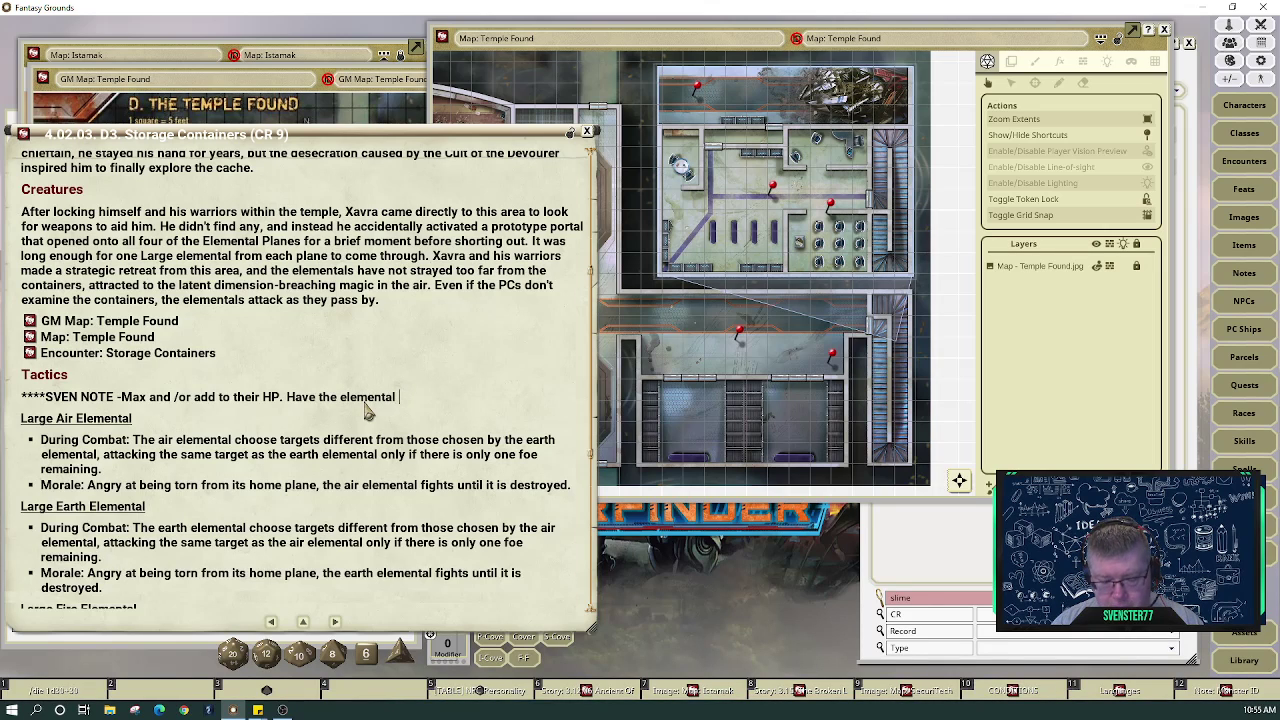
Complete the Tactics note with "pairs focus on a single PC.***" and lock the story page
{"action": "type", "text": "pairs focus on"}
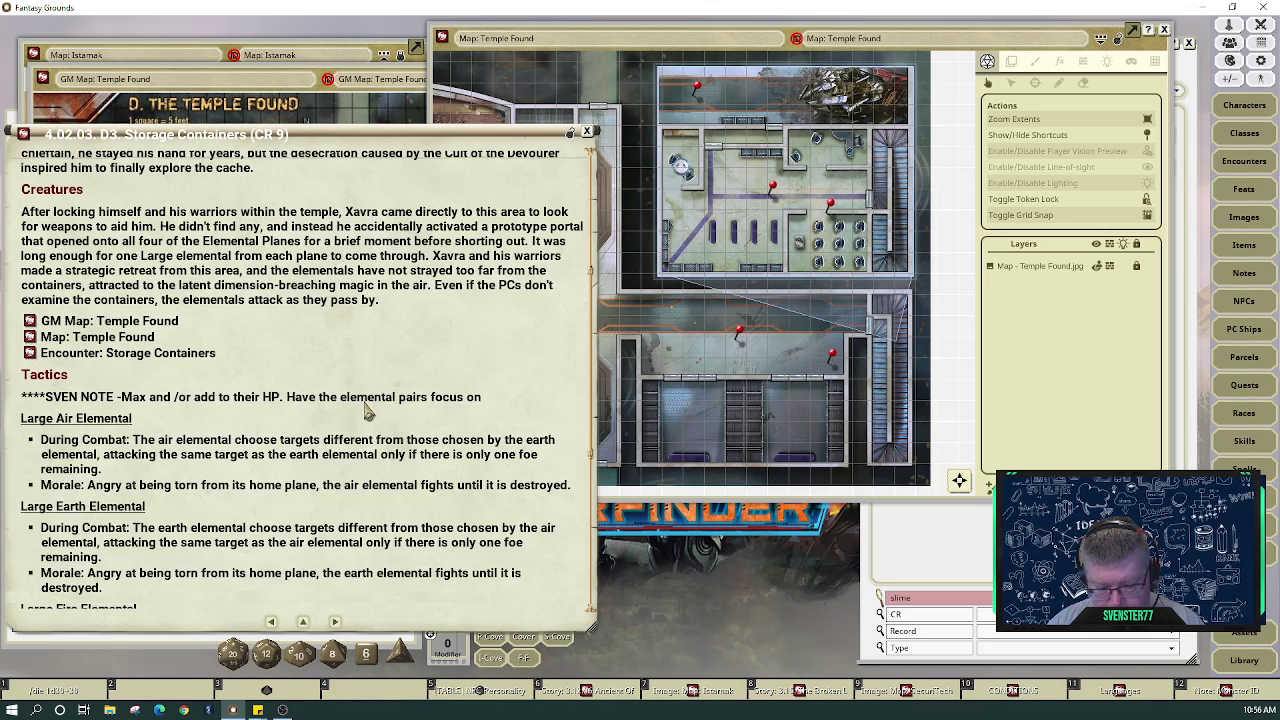
{"action": "type", "text": " a single"}
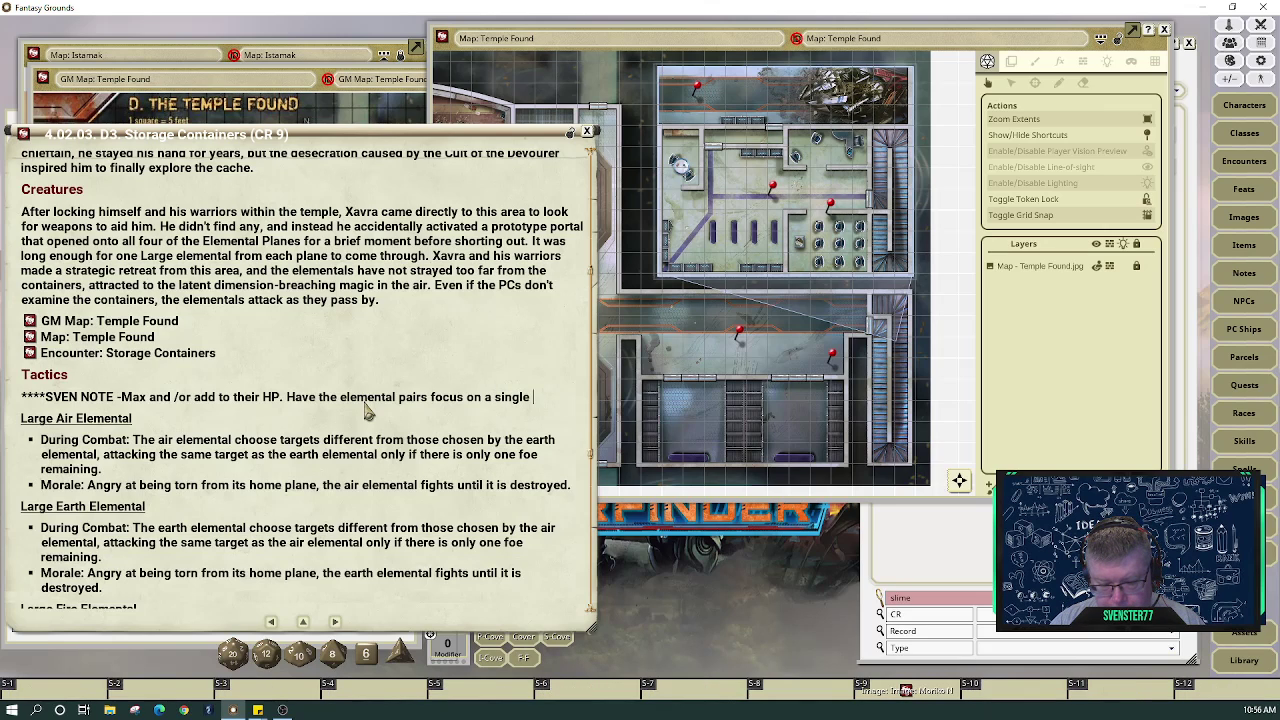
{"action": "type", "text": " PC."}
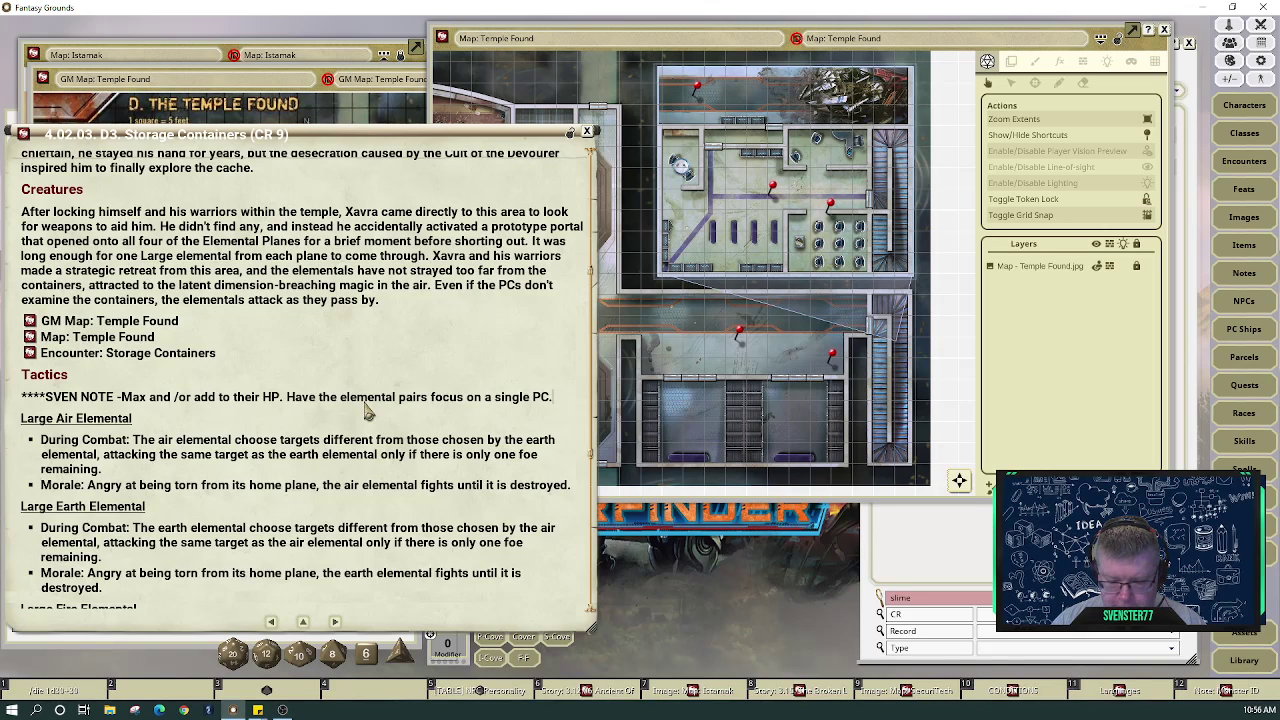
{"action": "type", "text": "***"}
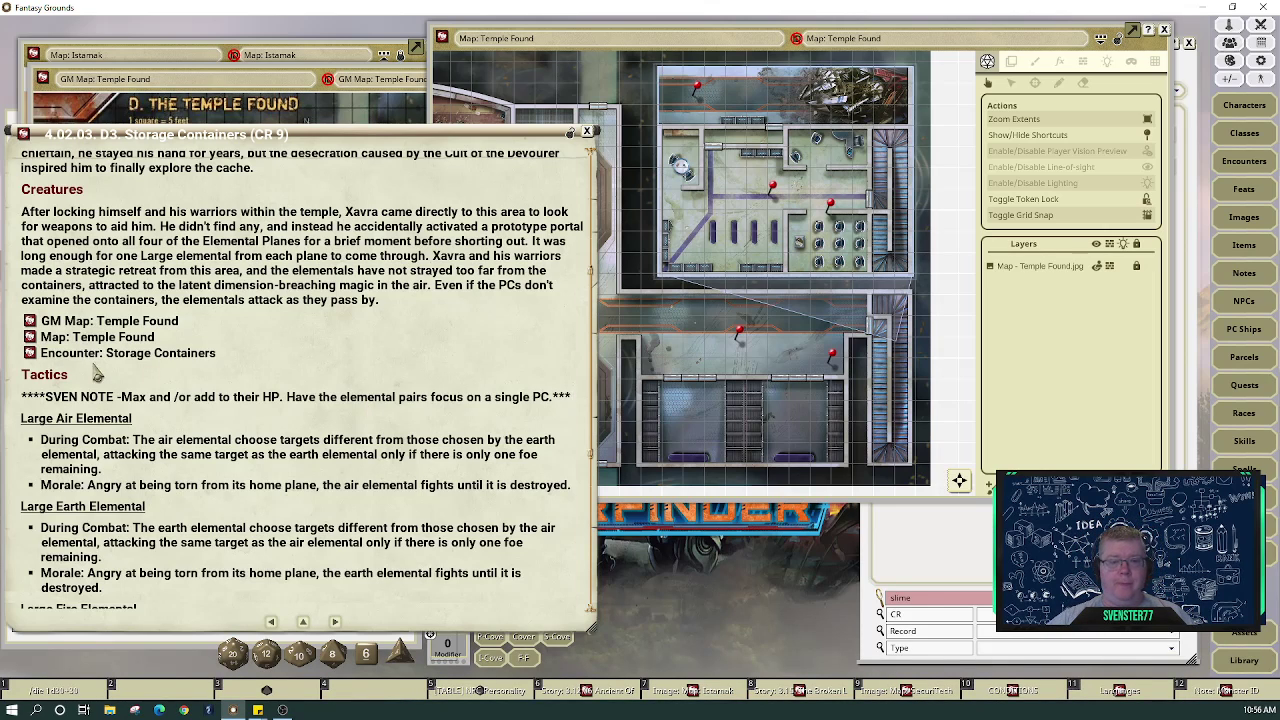
{"action": "left_click_drag", "start_coordinate": [24, 400], "coordinate": [576, 398]}
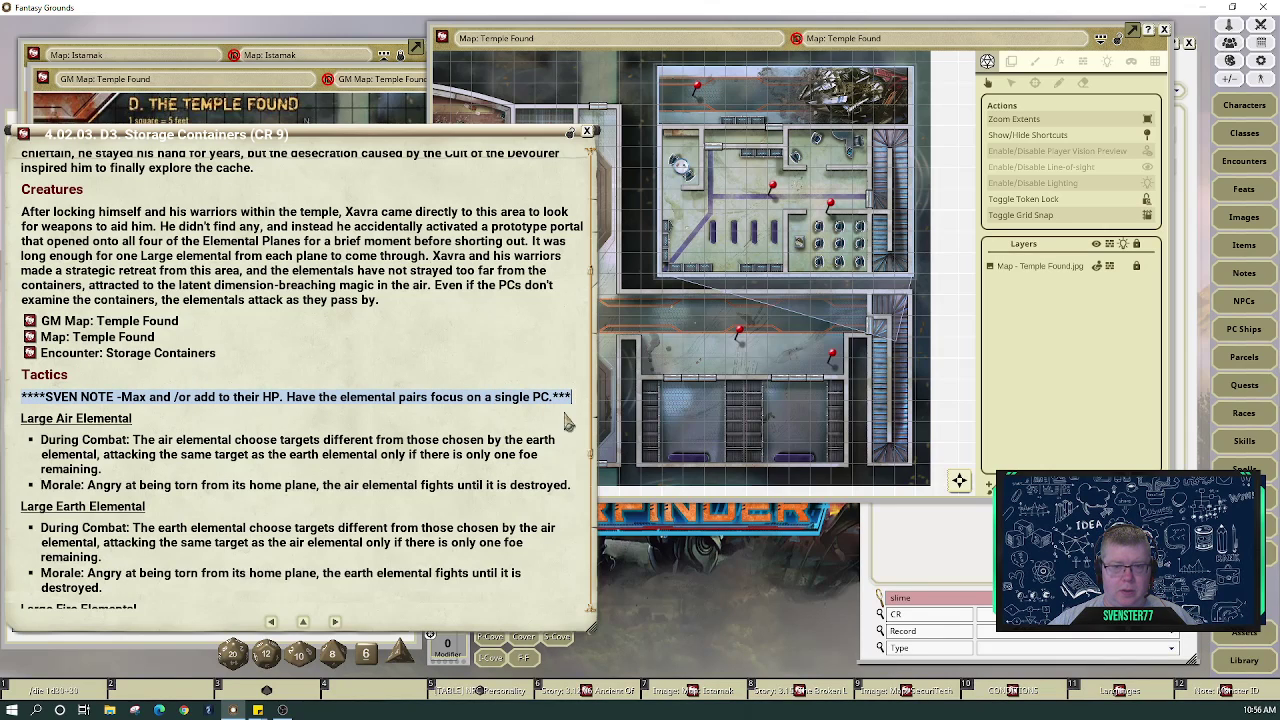
{"action": "left_click", "coordinate": [395, 580]}
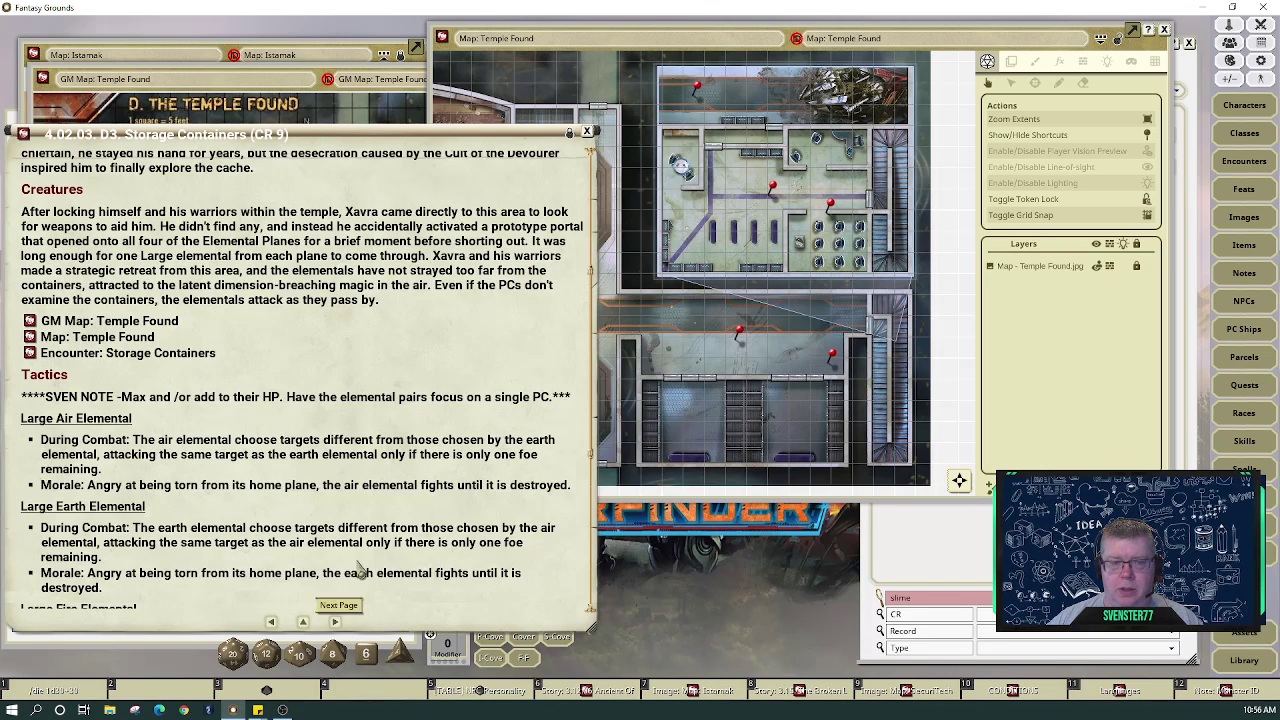
Review the rest of Storage Containers, go back to the D. The Temple Found overview story, and read through to its Maps section
{"action": "scroll", "coordinate": [390, 347], "scroll_direction": "down", "scroll_amount": 5}
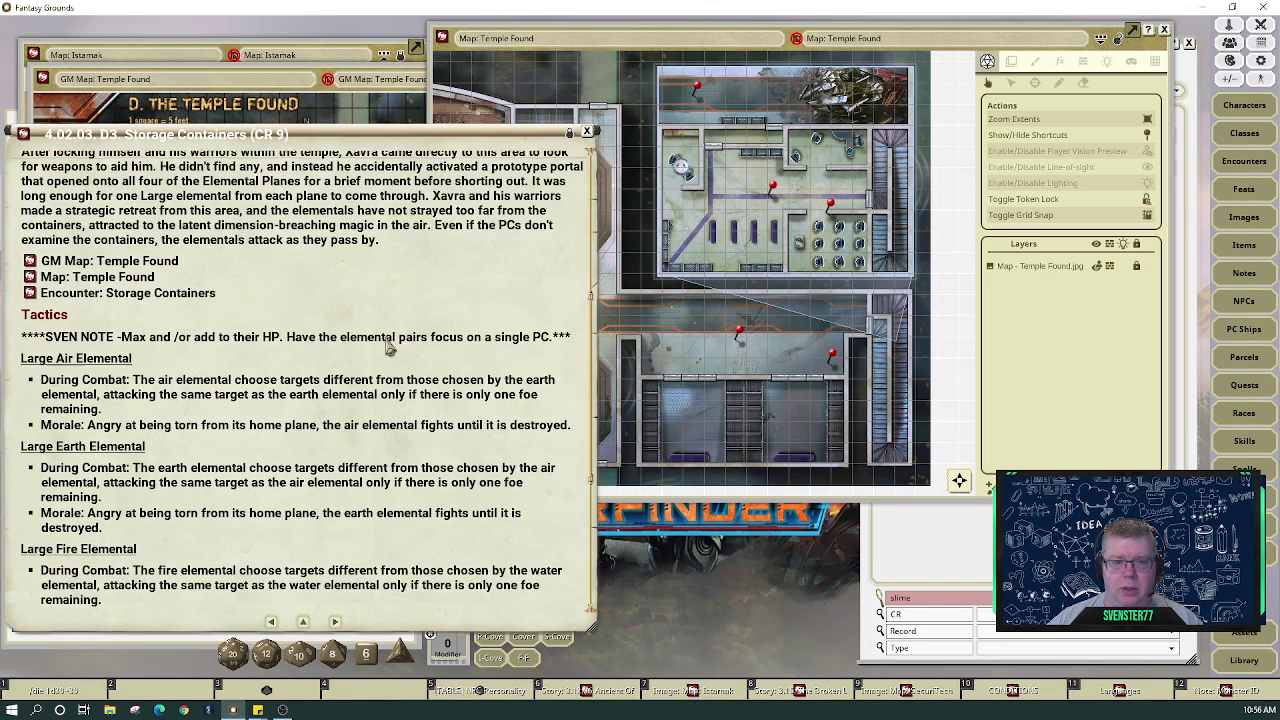
{"action": "scroll", "coordinate": [390, 347], "scroll_direction": "down", "scroll_amount": 3}
{"action": "scroll", "coordinate": [388, 345], "scroll_direction": "down", "scroll_amount": 1}
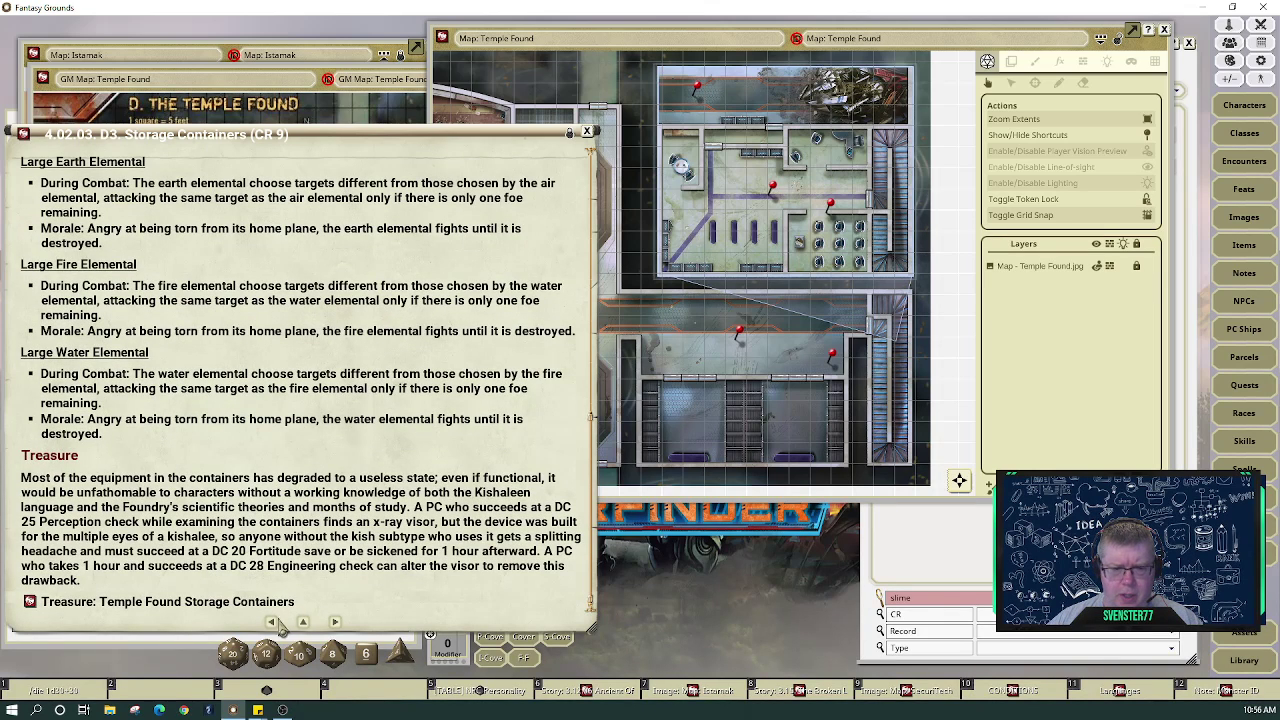
{"action": "left_click", "coordinate": [273, 622]}
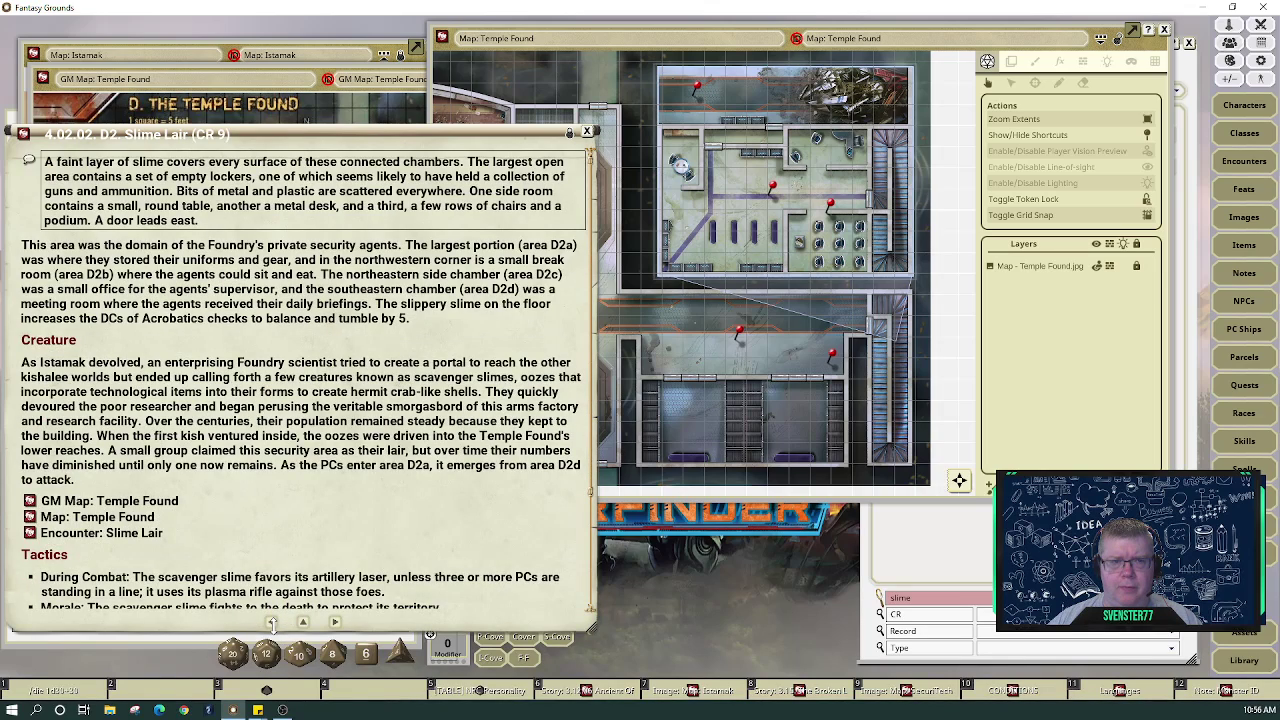
{"action": "left_click", "coordinate": [273, 622]}
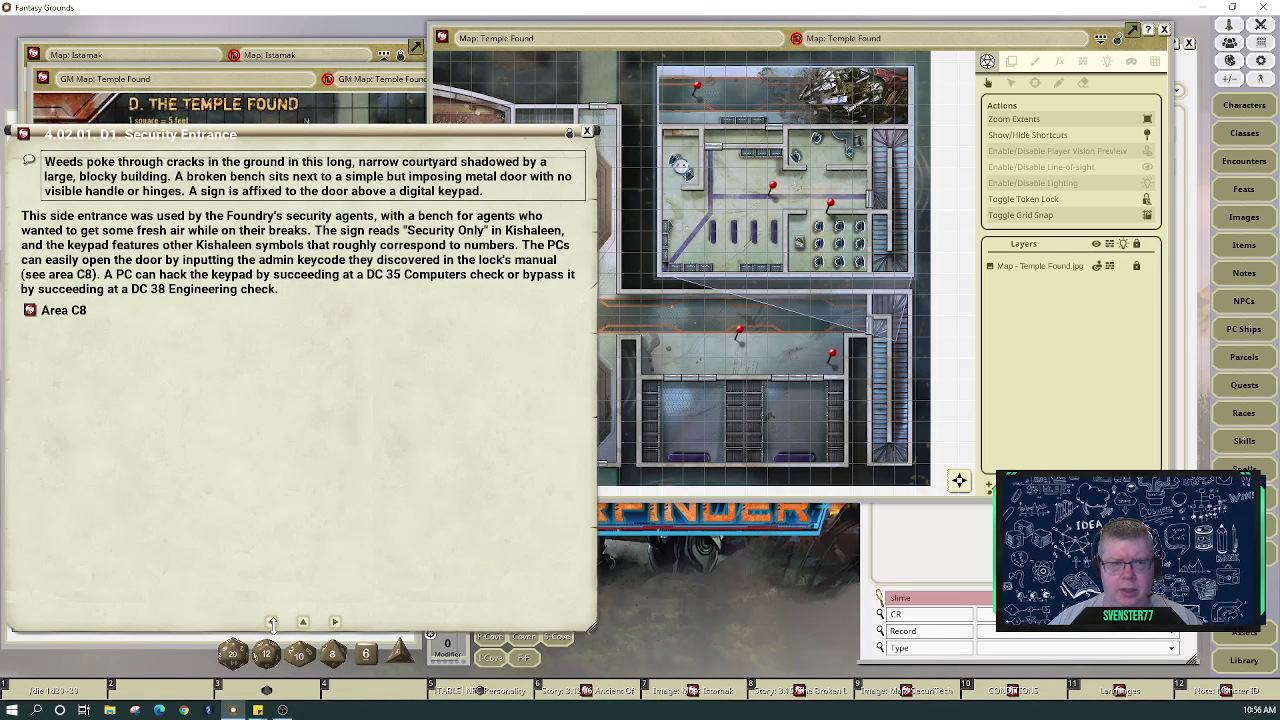
{"action": "left_click", "coordinate": [273, 622]}
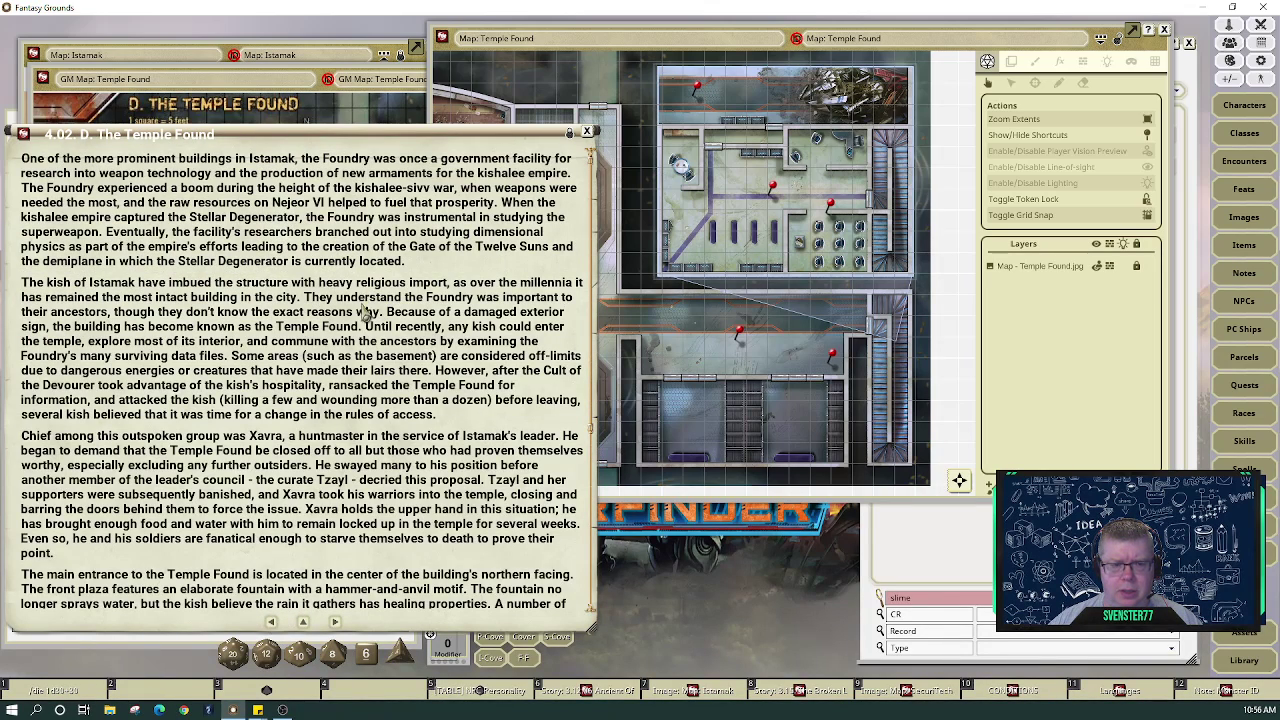
{"action": "scroll", "coordinate": [365, 312], "scroll_direction": "down", "scroll_amount": 5}
{"action": "scroll", "coordinate": [365, 312], "scroll_direction": "down", "scroll_amount": 3}
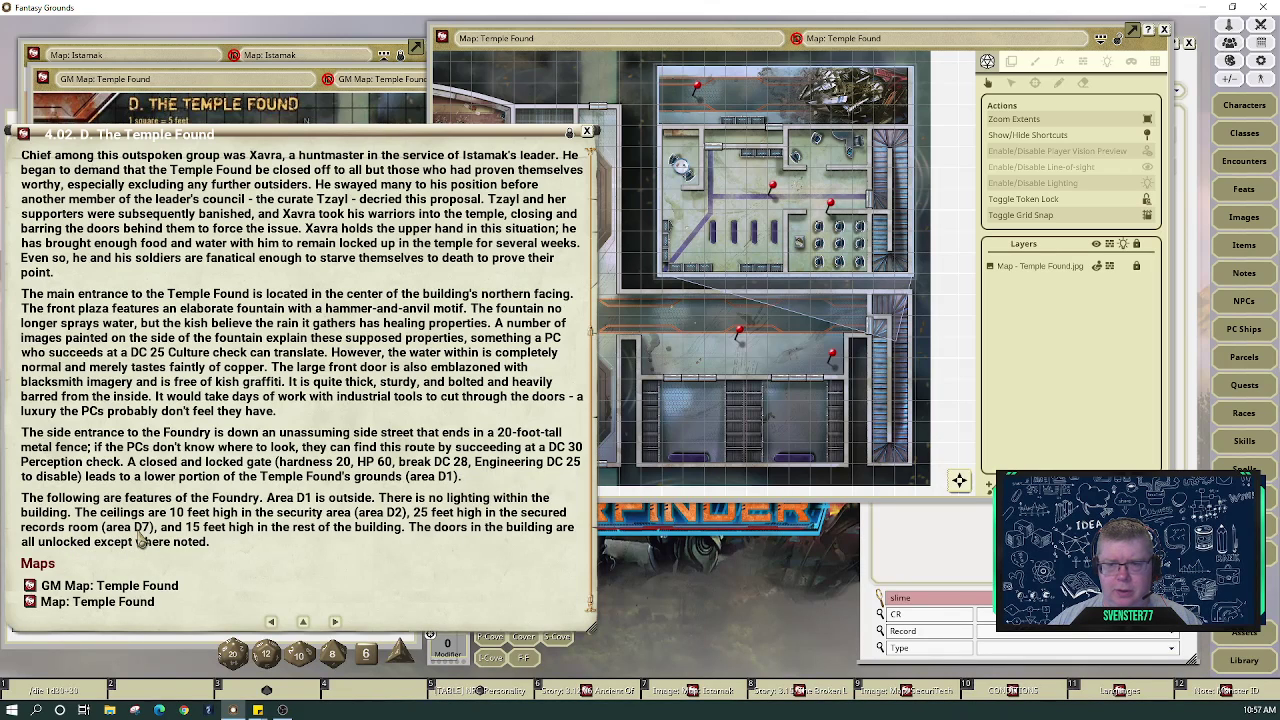
Bring the labelled GM Map: Temple Found to the front to compare its areas with the overview text, and return to the story
{"action": "left_click", "coordinate": [272, 113]}
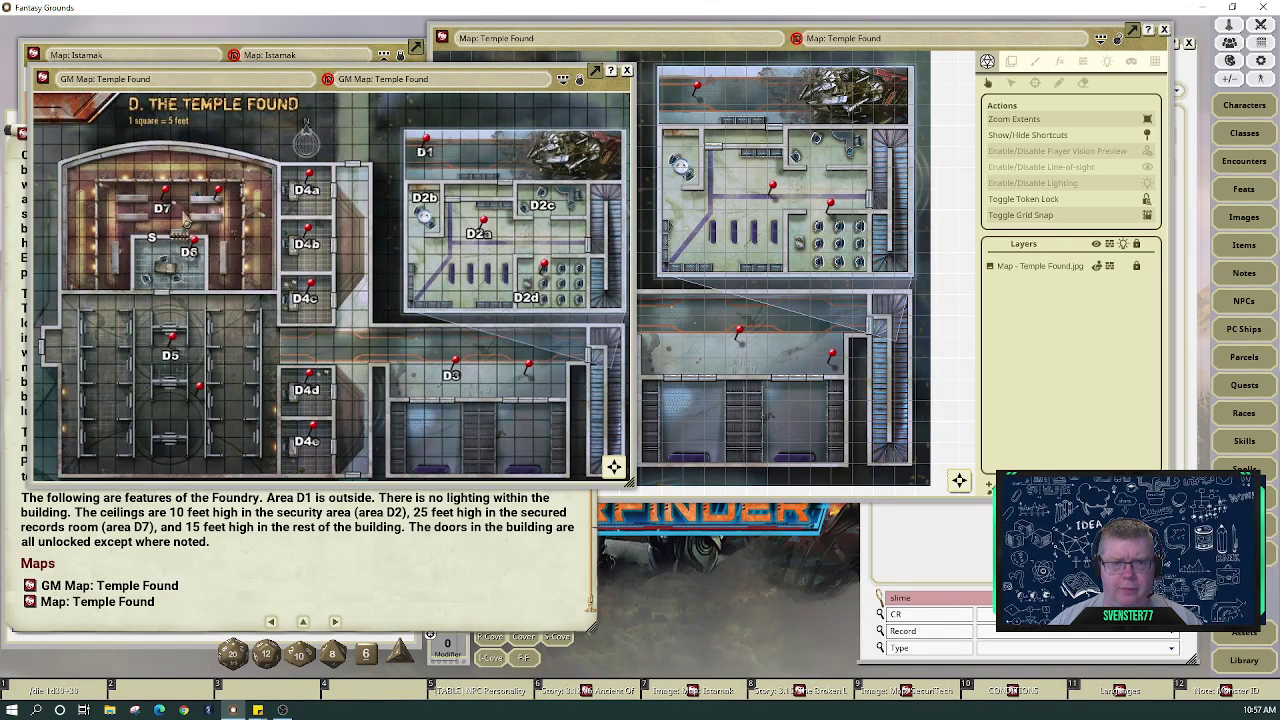
{"action": "left_click", "coordinate": [527, 566]}
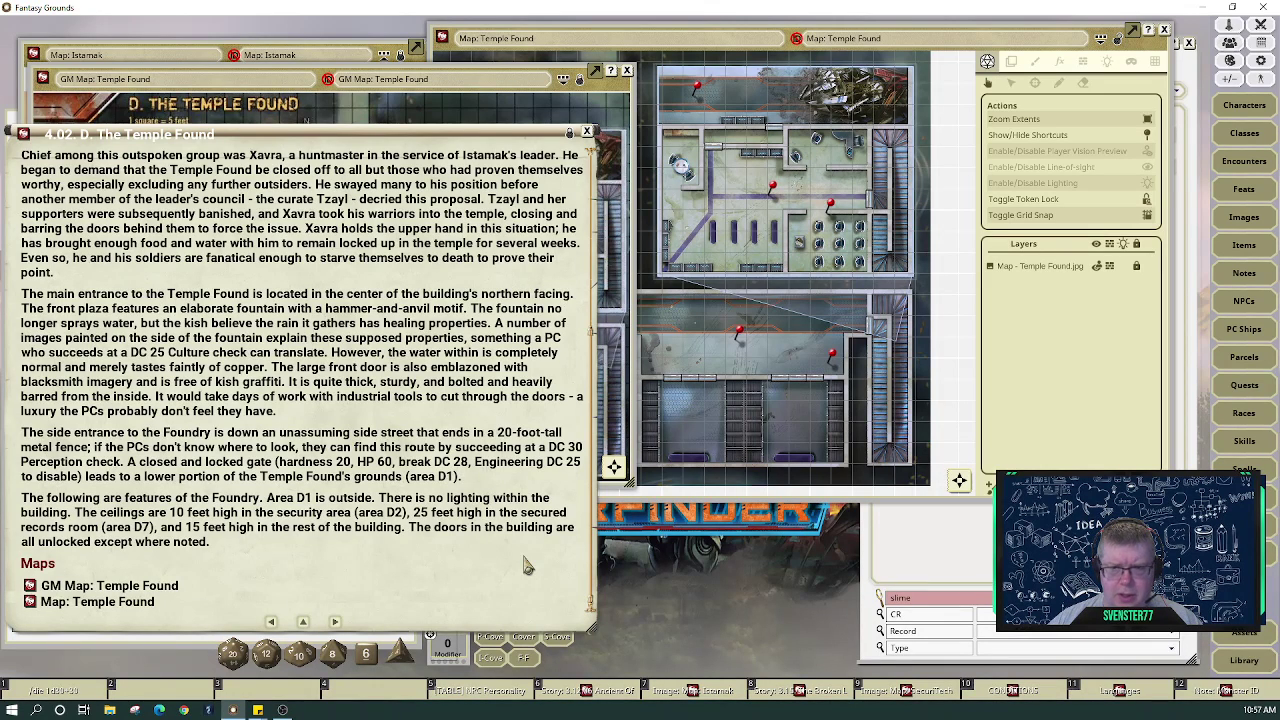
{"action": "left_click", "coordinate": [258, 121]}
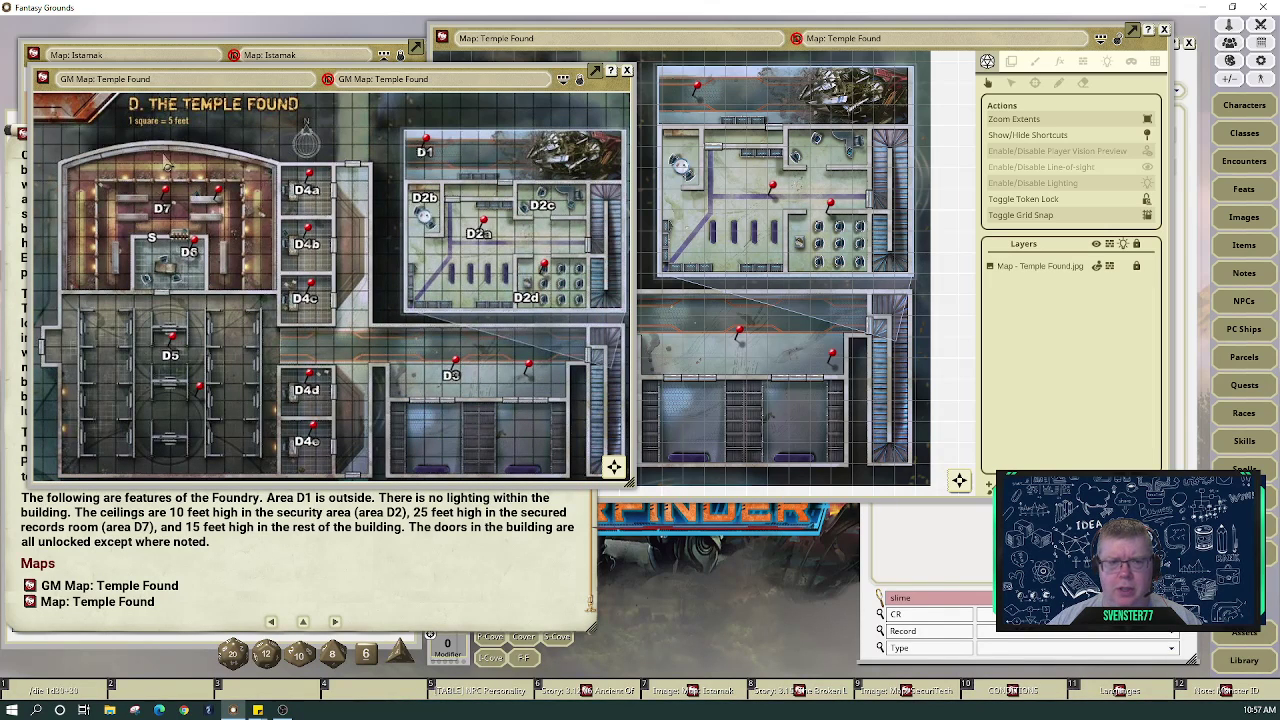
{"action": "left_click", "coordinate": [407, 577]}
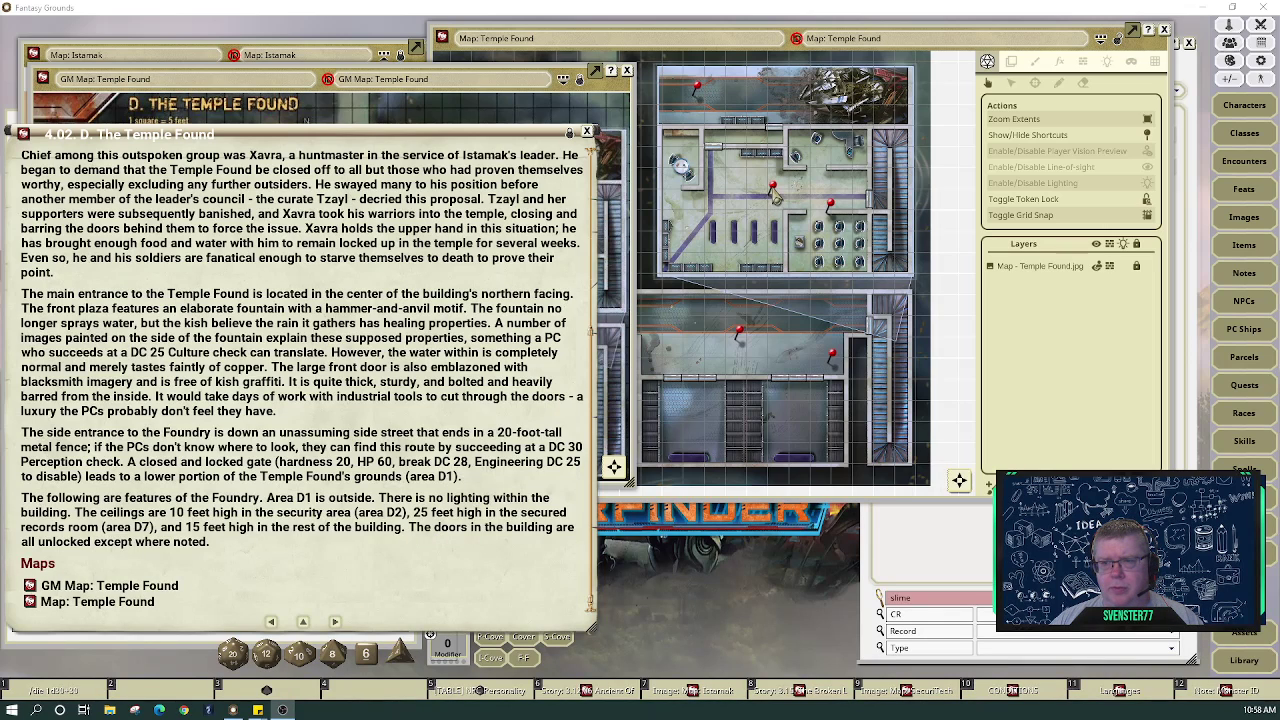
Bring Map: Temple Found to the front, open D1. Security Entrance from its map pin, and go on to D2. Slime Lair
{"action": "left_click", "coordinate": [775, 196]}
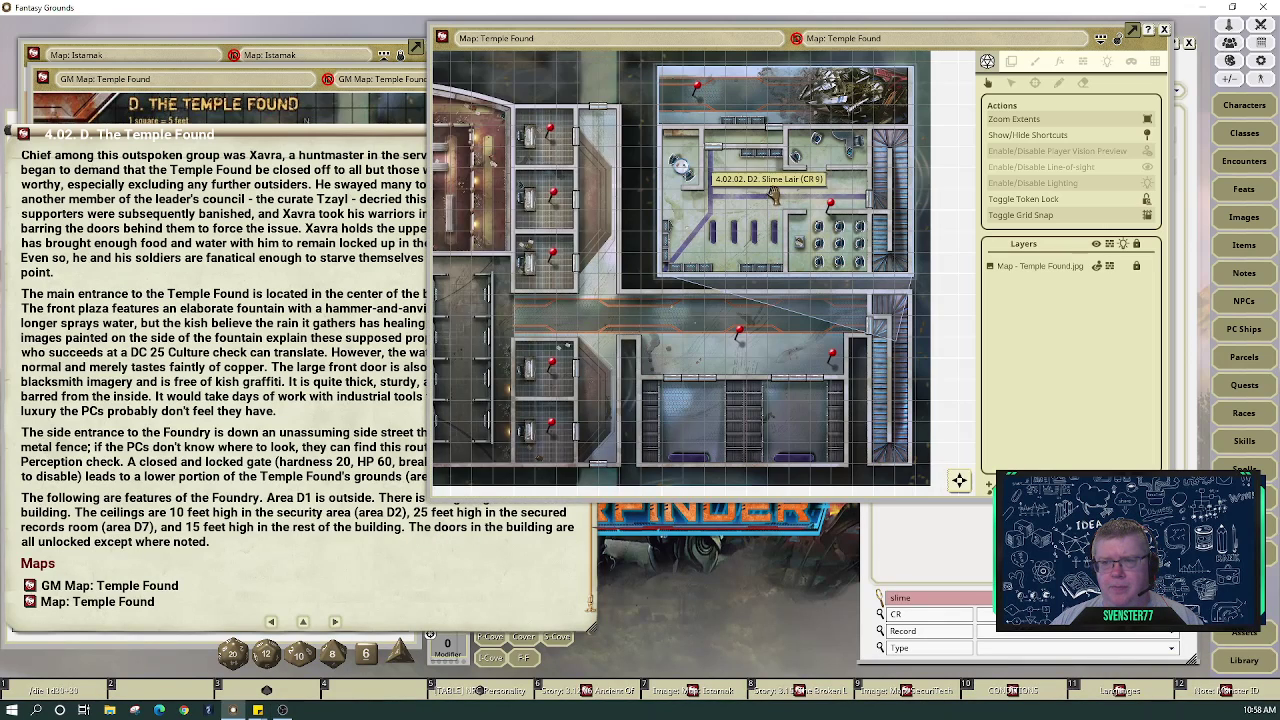
{"action": "double_click", "coordinate": [701, 92]}
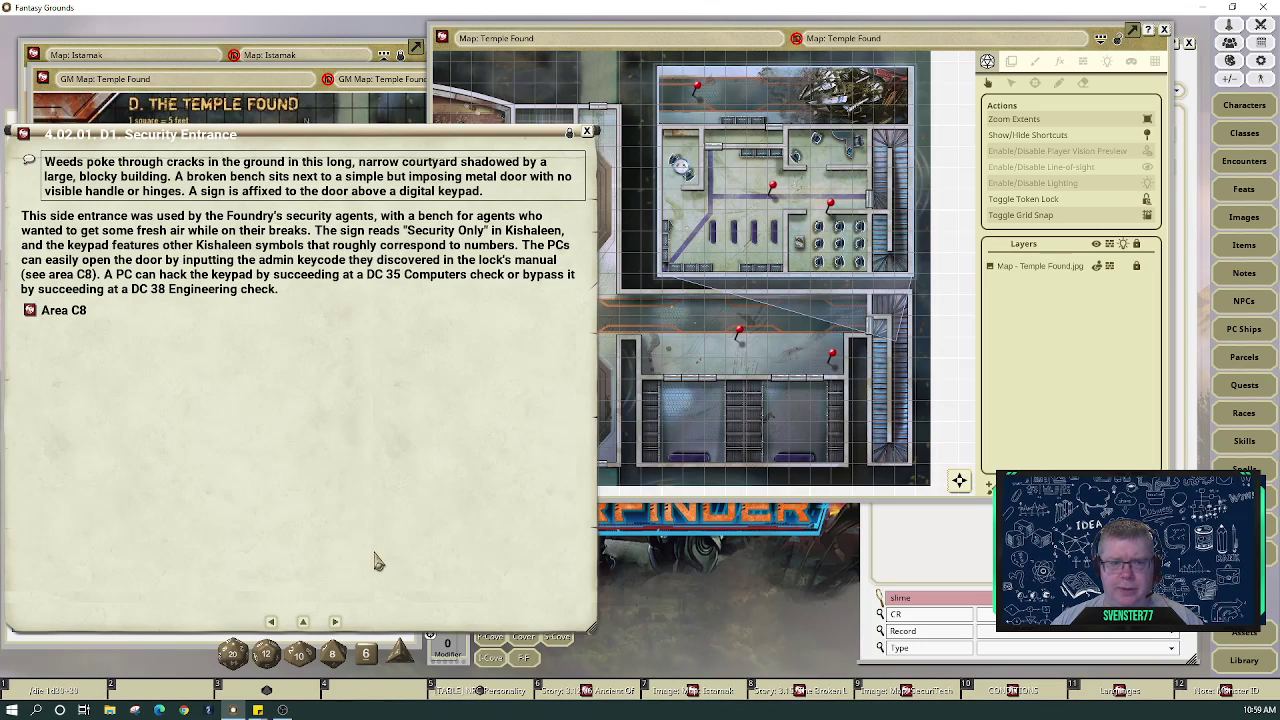
{"action": "left_click", "coordinate": [336, 622]}
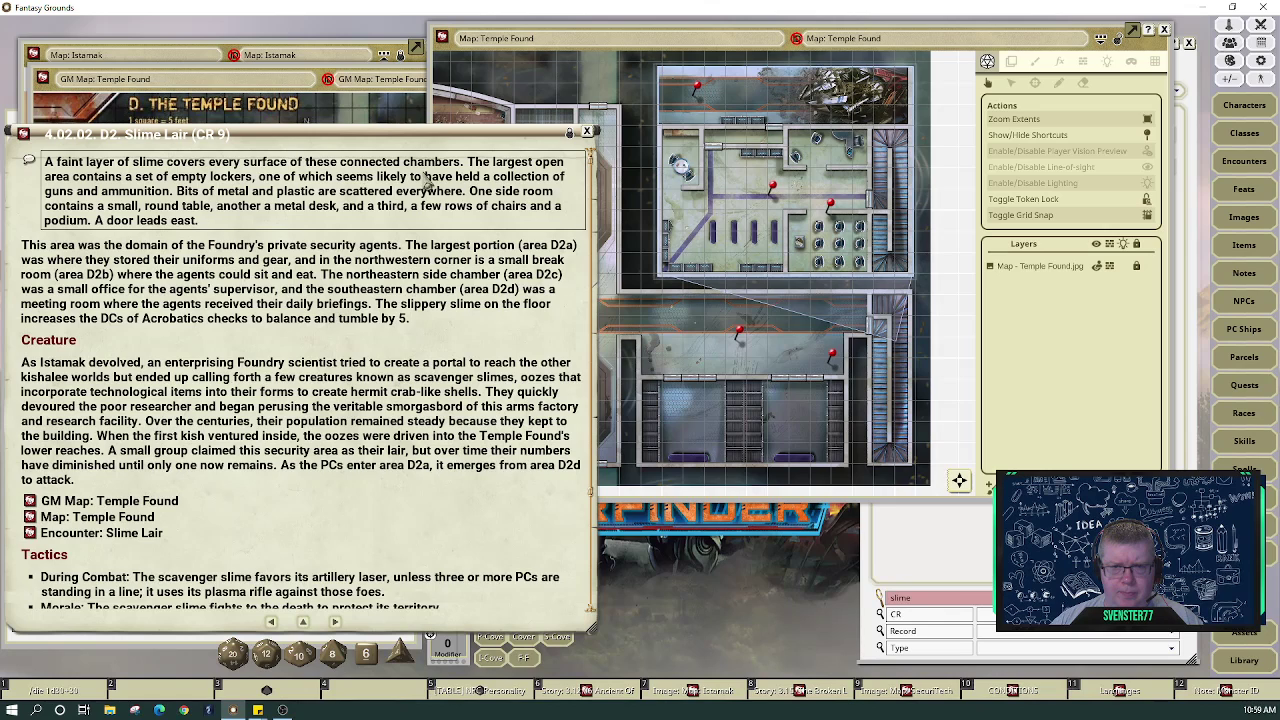
Insert "The ceiling is ten feet high and" before "a door leads east" in the Slime Lair read-aloud text, lowercasing the "a"
{"action": "left_click", "coordinate": [97, 221]}
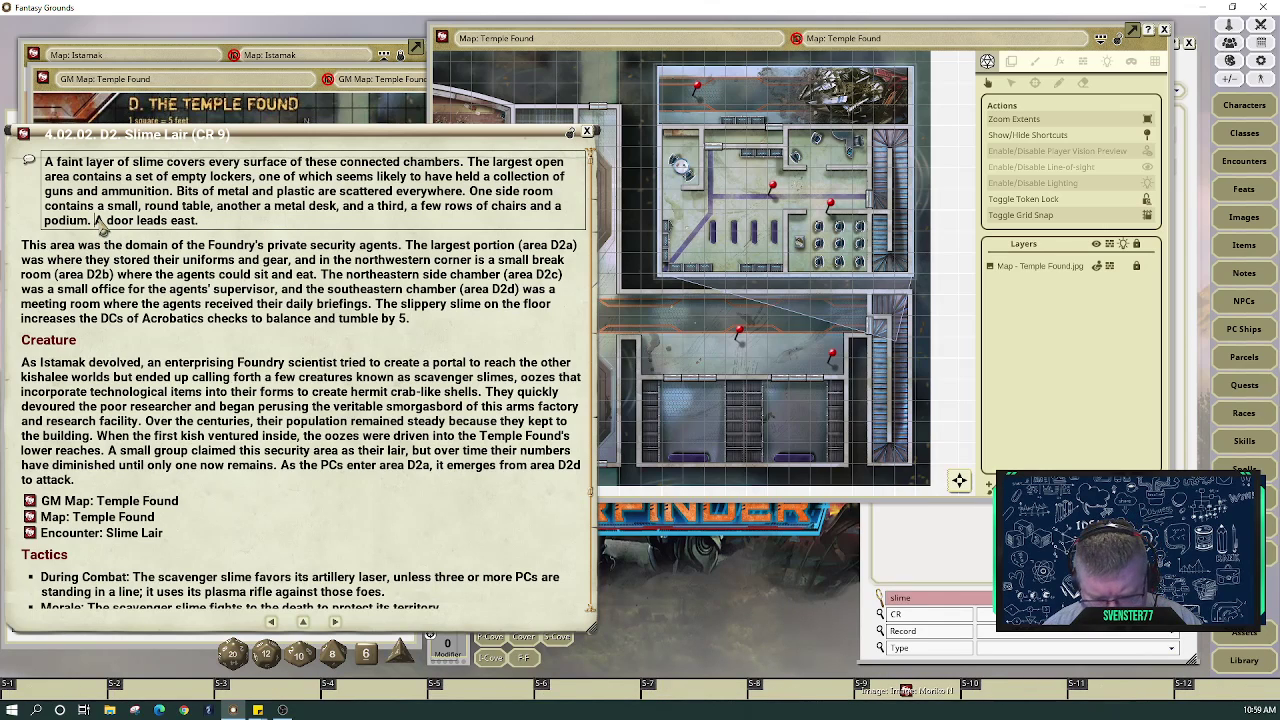
{"action": "type", "text": "The cei"}
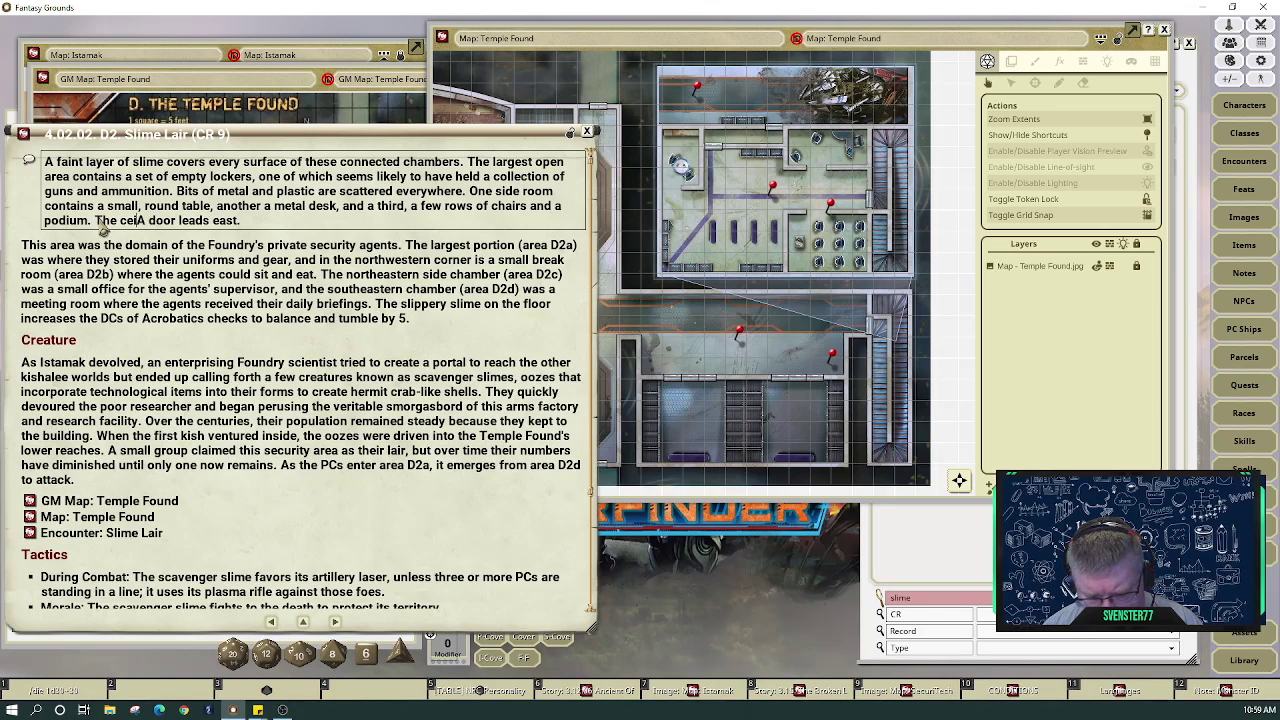
{"action": "type", "text": "ling is te"}
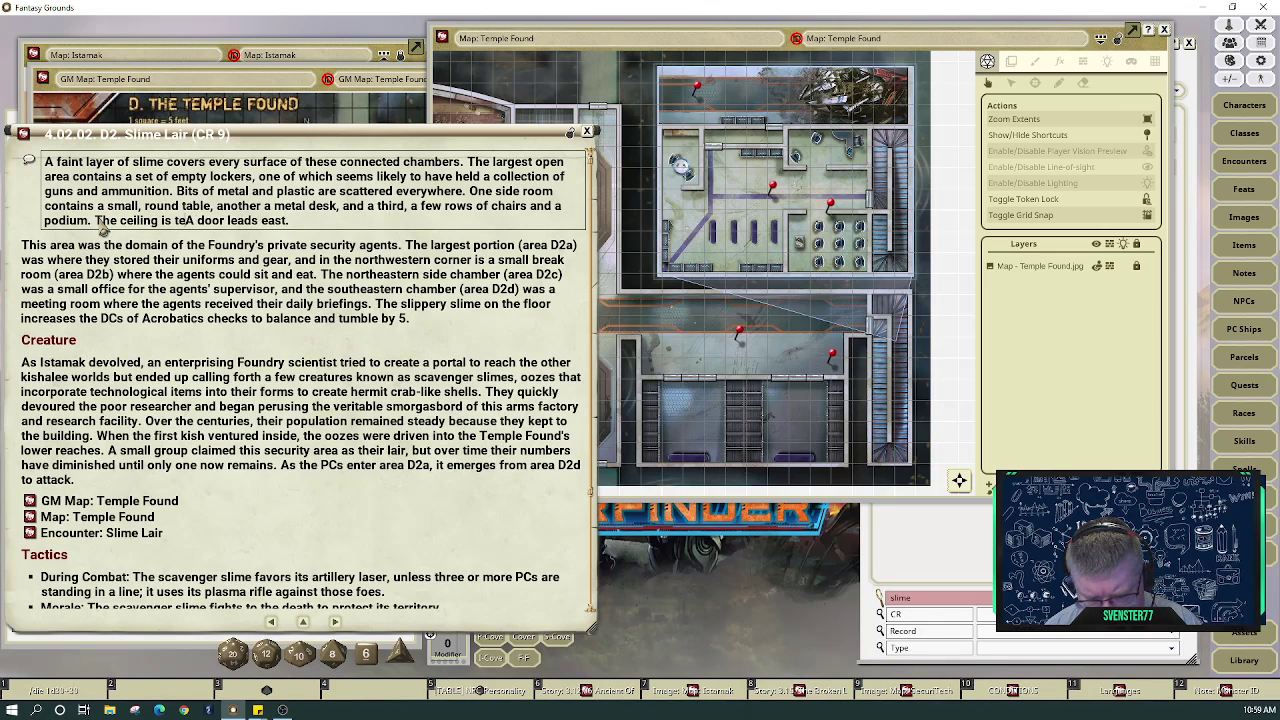
{"action": "type", "text": "n feet hig"}
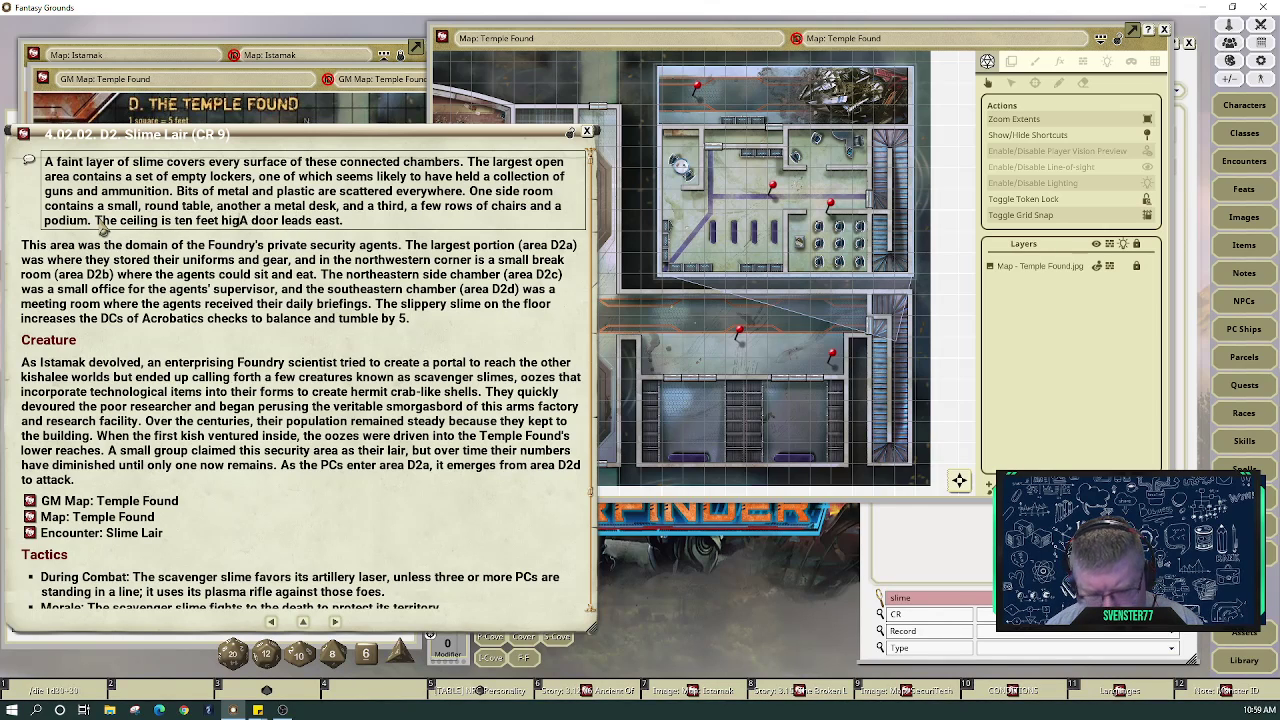
{"action": "type", "text": "h and"}
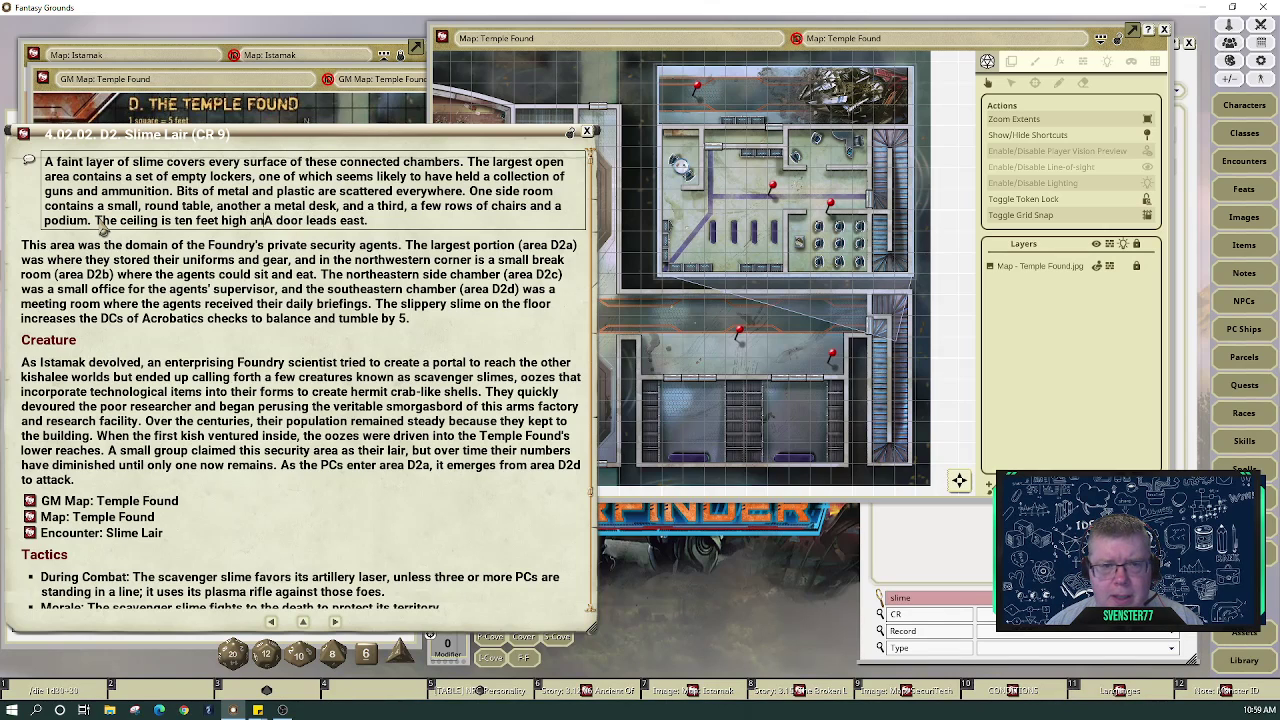
{"action": "key", "text": "Delete"}
{"action": "type", "text": "a"}
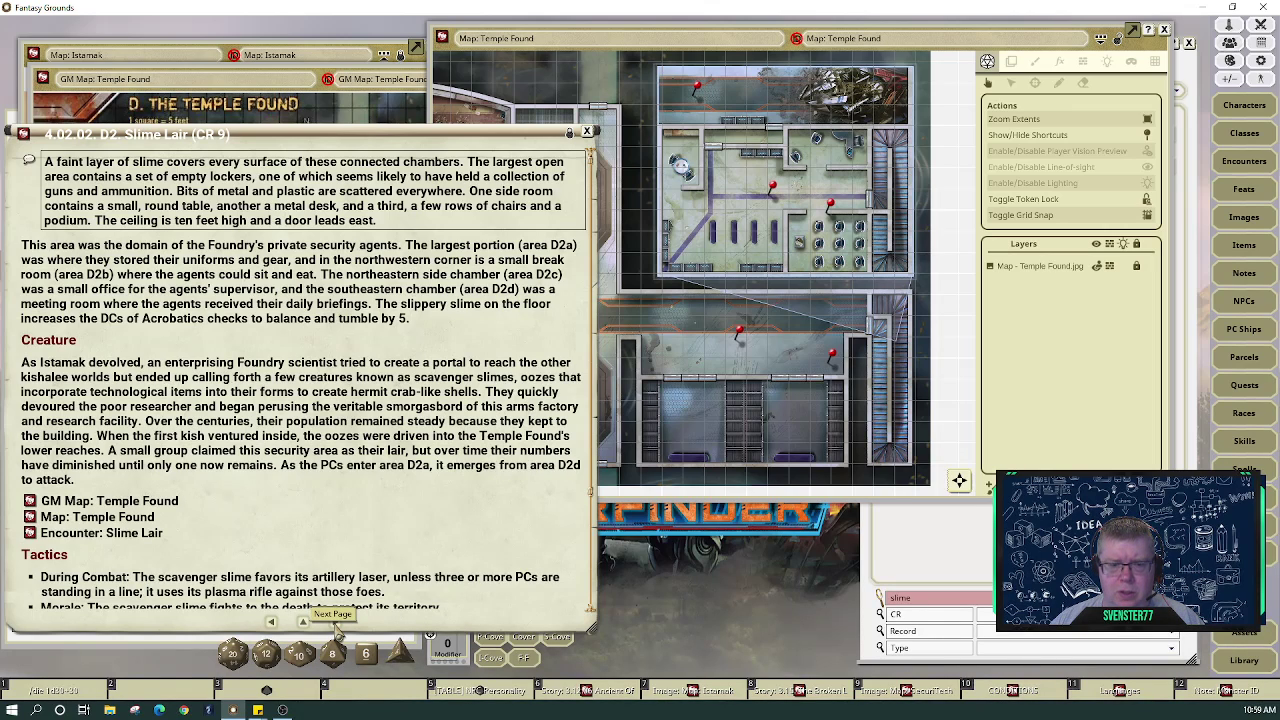
Go on to the D3. Storage Containers story and compare its description with Map: Temple Found
{"action": "left_click", "coordinate": [336, 622]}
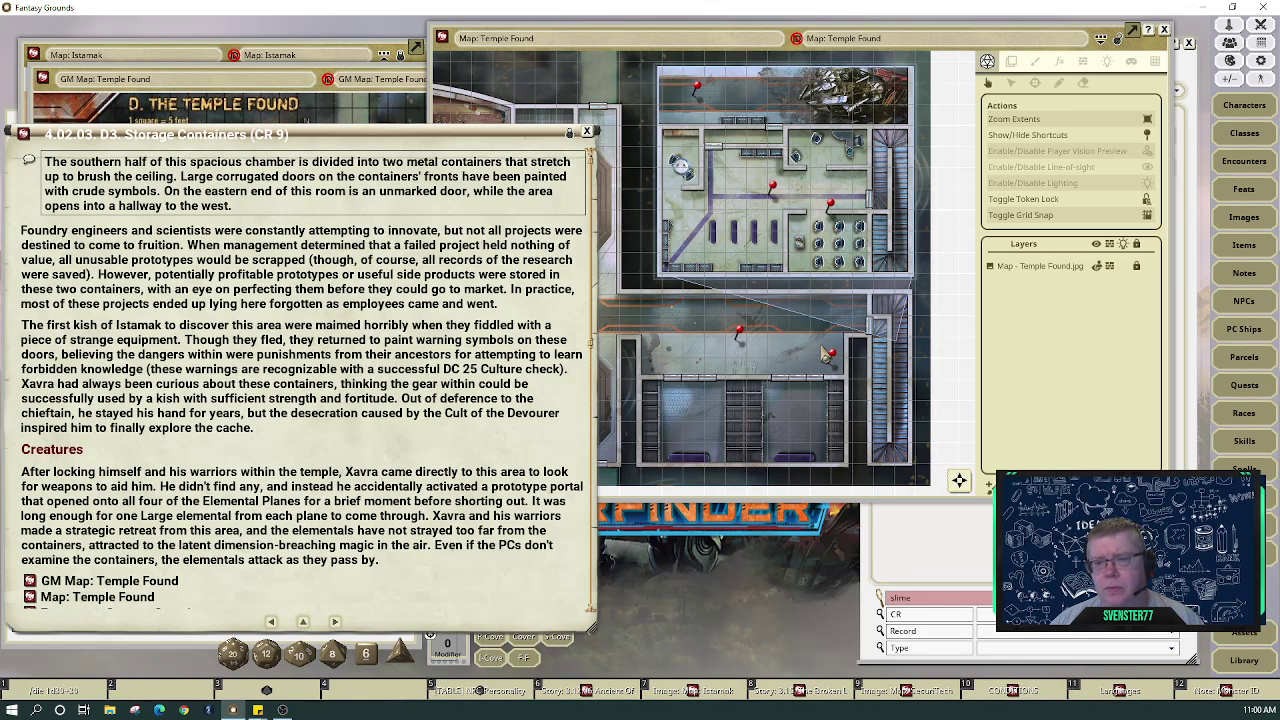
{"action": "left_click", "coordinate": [823, 350]}
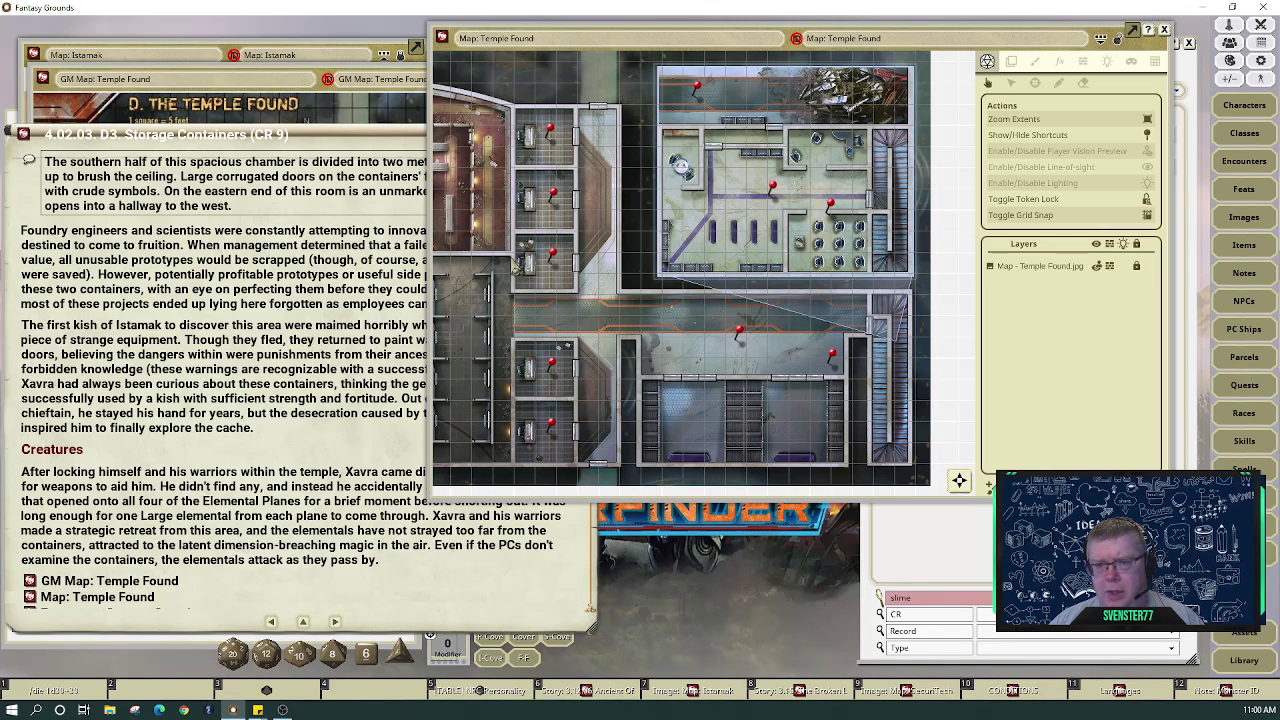
{"action": "left_click", "coordinate": [434, 605]}
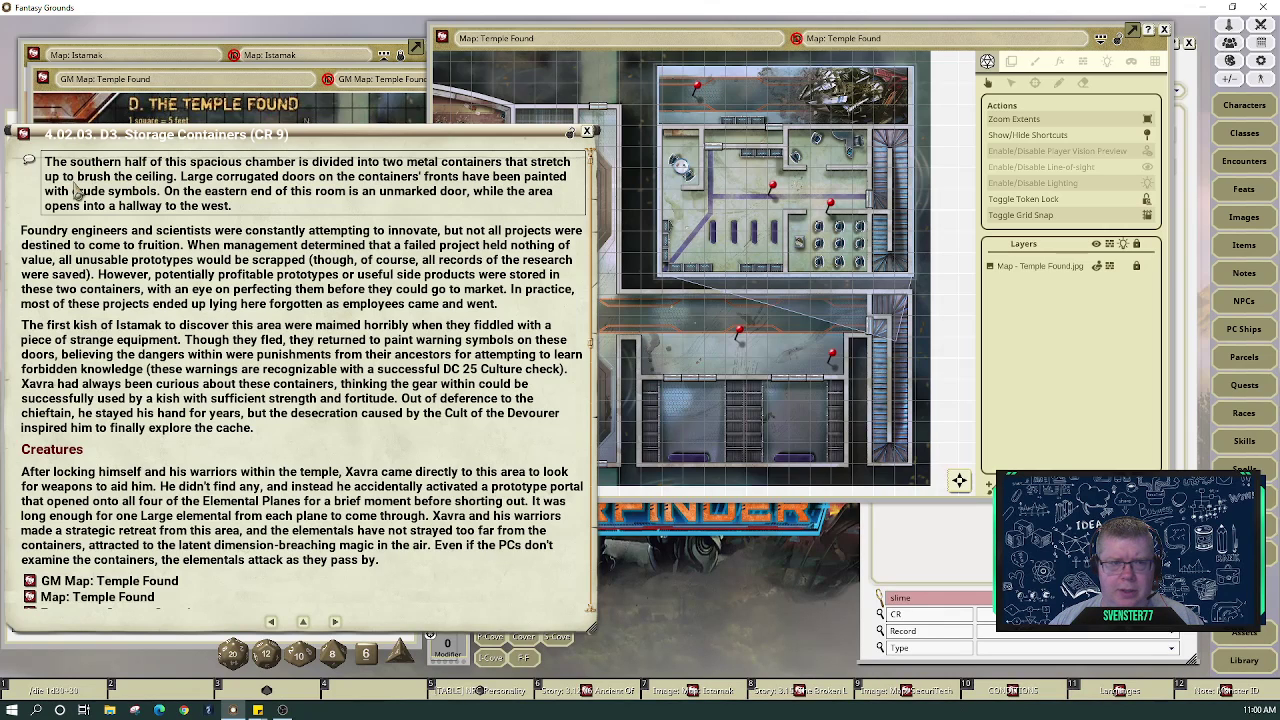
Insert "15-foot high" before "ceiling" in the Storage Containers read-aloud text and close the story
{"action": "left_click", "coordinate": [143, 186]}
{"action": "type", "text": "15"}
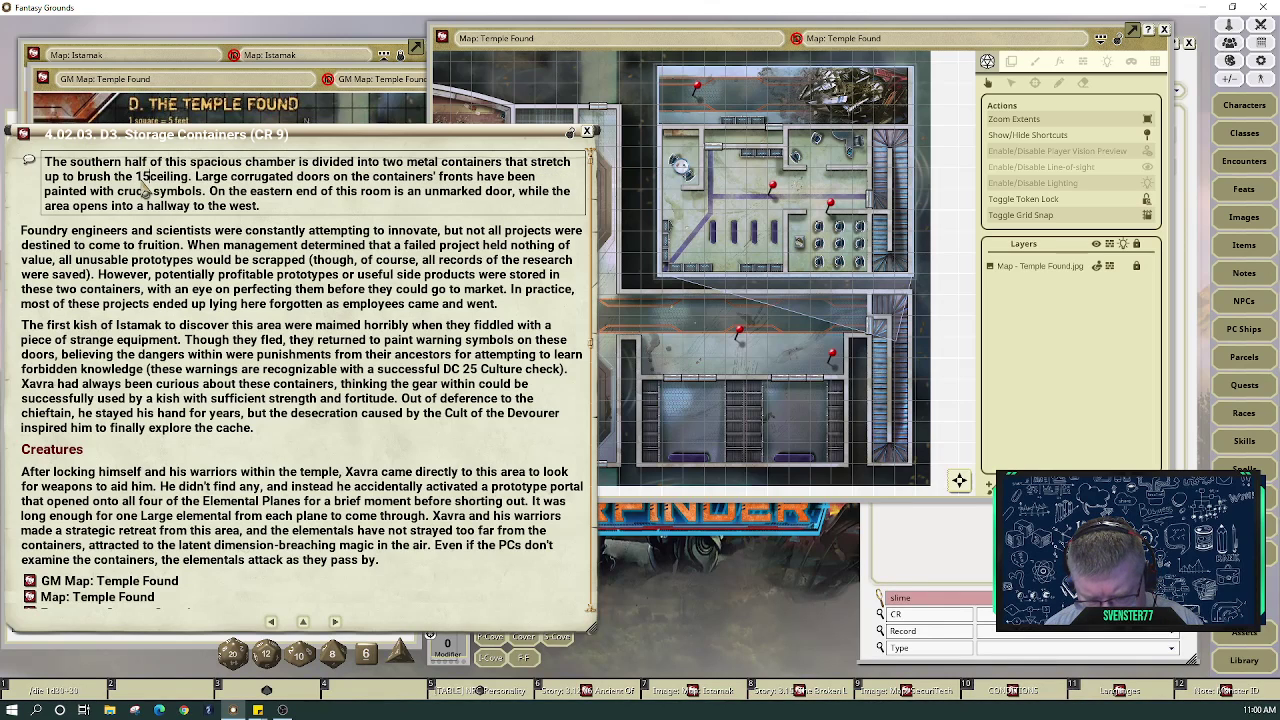
{"action": "type", "text": "-foot "}
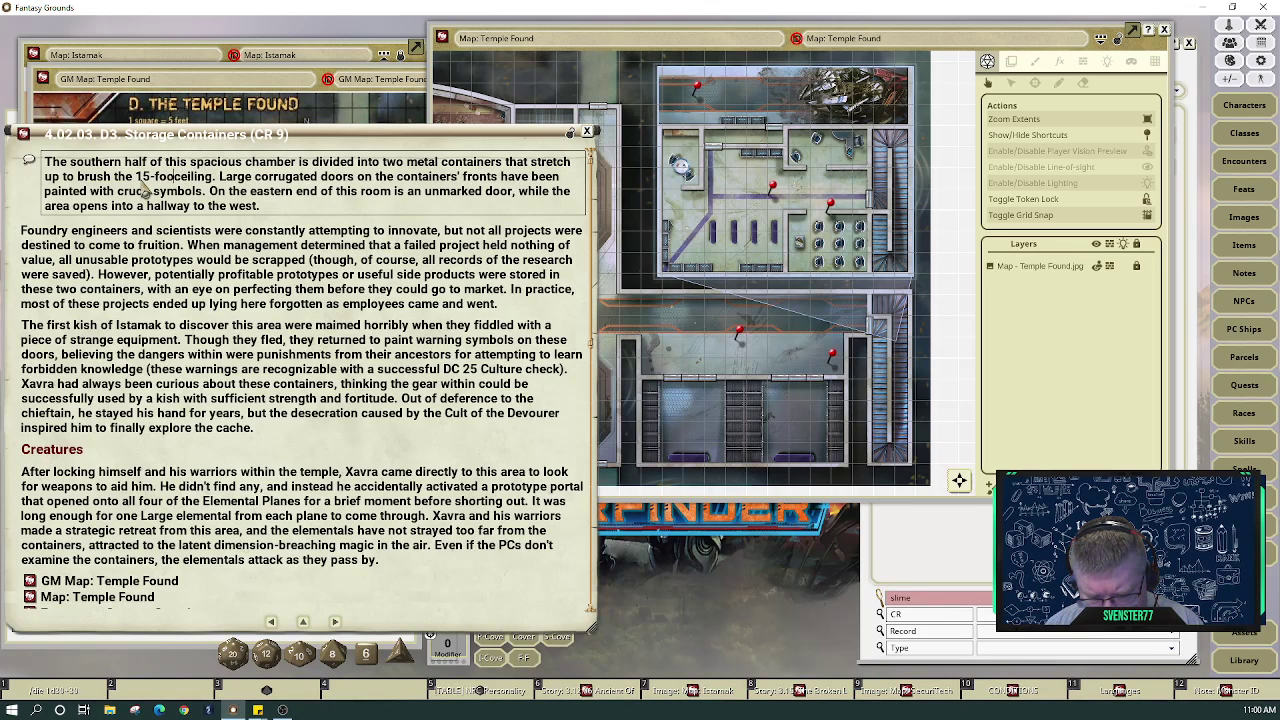
{"action": "type", "text": "high"}
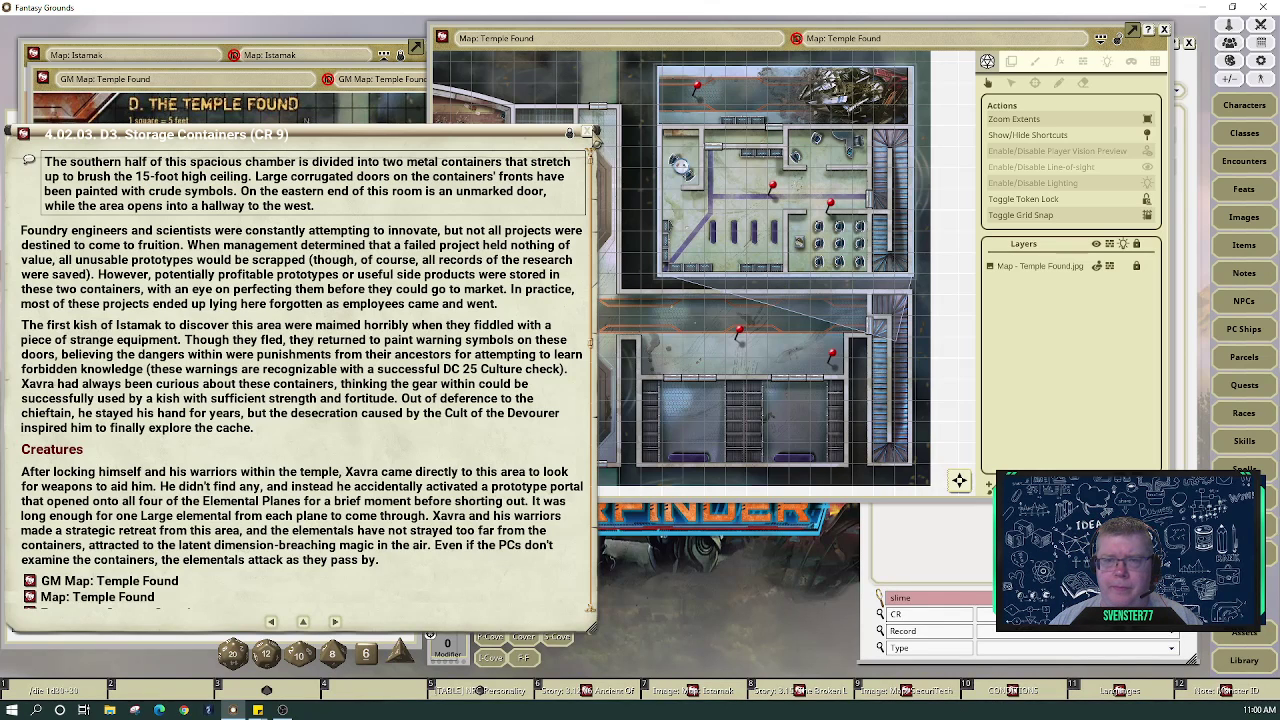
{"action": "left_click", "coordinate": [594, 139]}
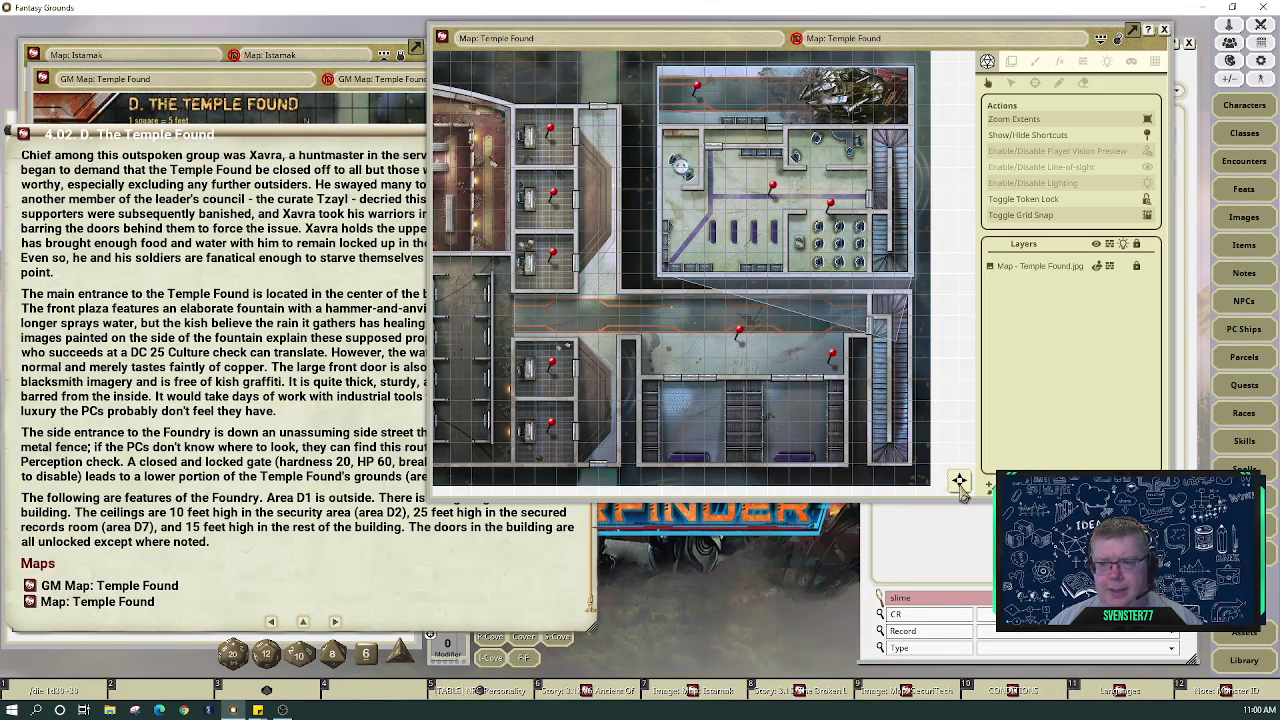
Open Encounter: Secured Records Room from its pin on Map: Temple Found, review its creatures, and close it
{"action": "left_click_drag", "start_coordinate": [960, 490], "coordinate": [920, 468]}
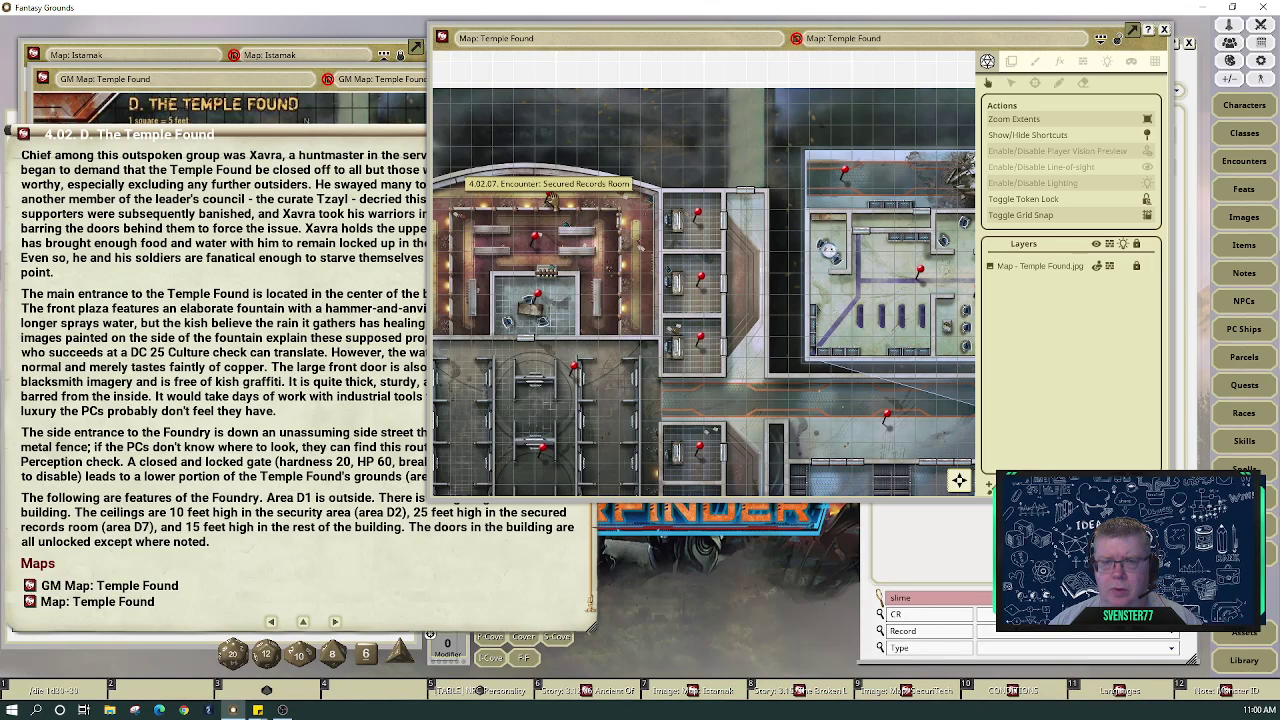
{"action": "double_click", "coordinate": [548, 199]}
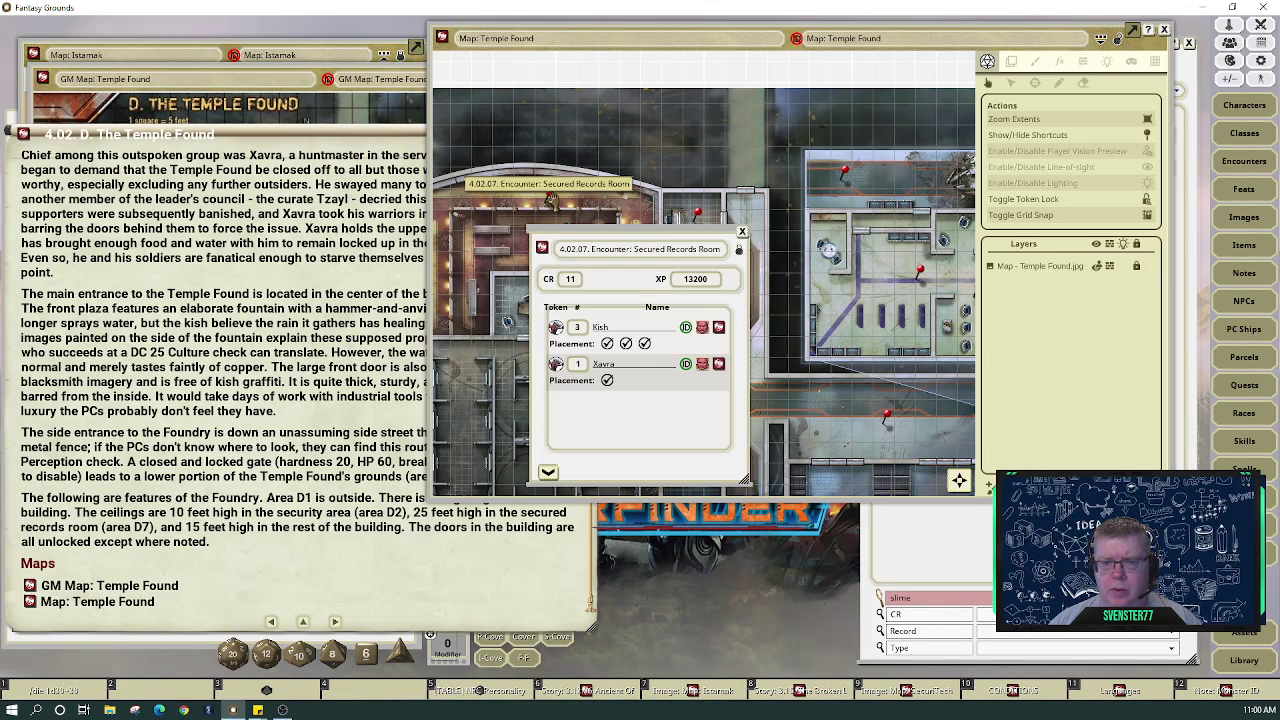
{"action": "left_click", "coordinate": [742, 234]}
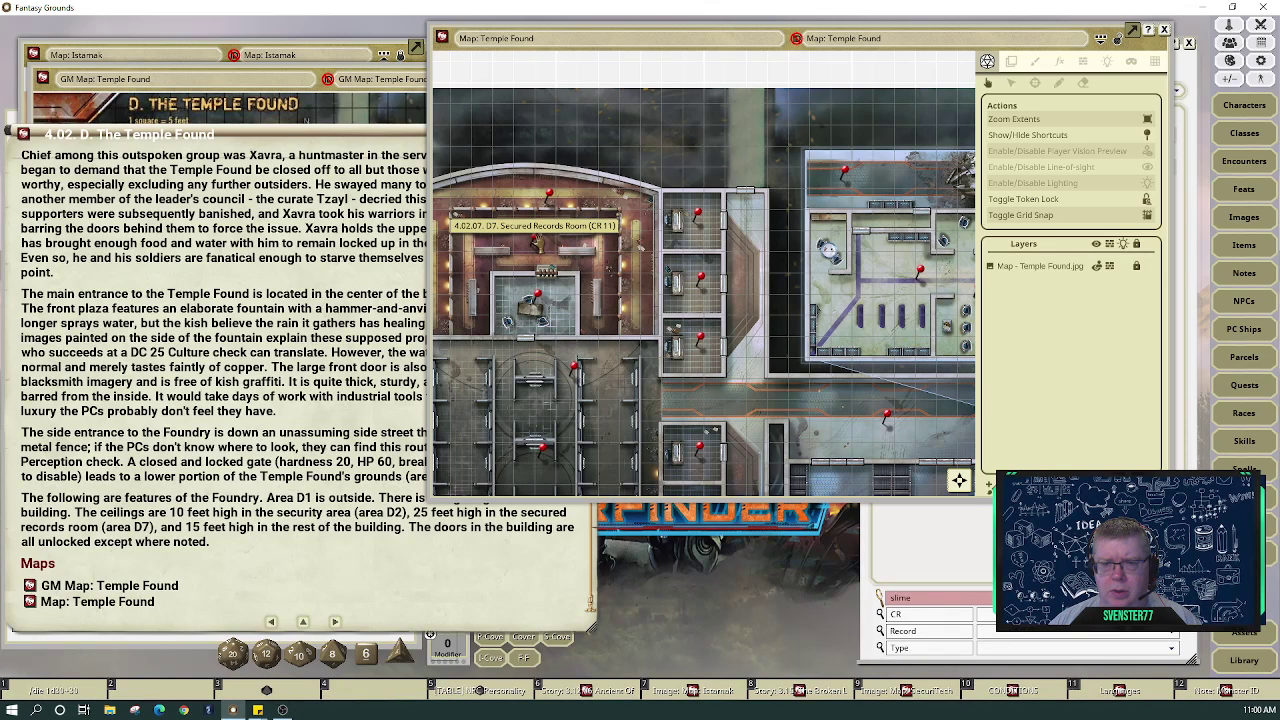
Open the D7. Secured Records Room story from its map pin, enlarge it, and place it beside the map
{"action": "double_click", "coordinate": [538, 243]}
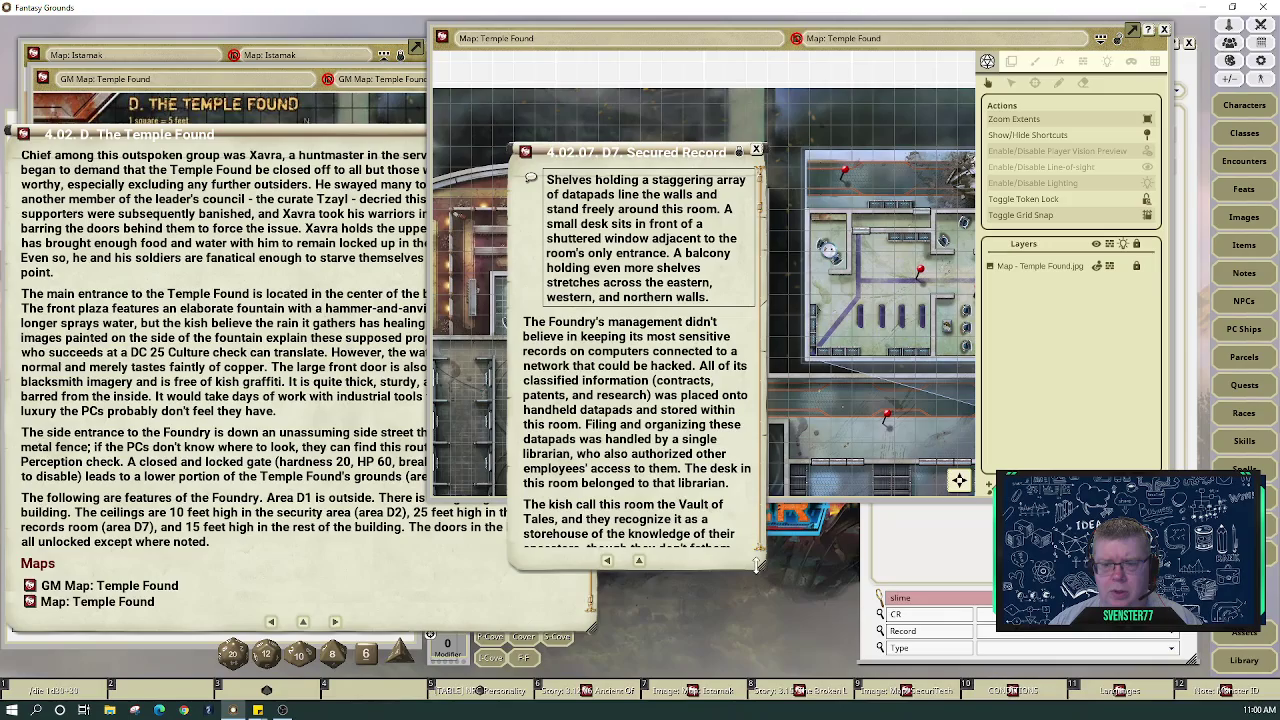
{"action": "left_click_drag", "start_coordinate": [760, 566], "coordinate": [934, 616]}
{"action": "left_click_drag", "start_coordinate": [772, 371], "coordinate": [421, 359]}
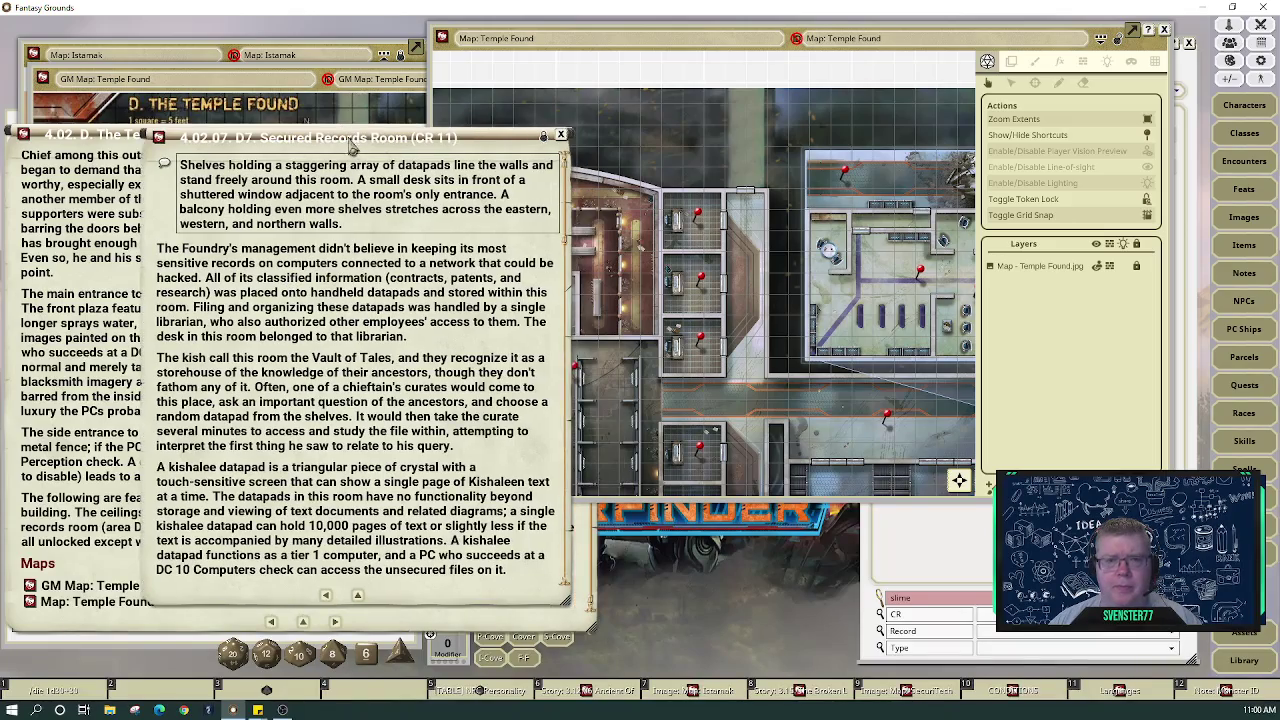
{"action": "left_click_drag", "start_coordinate": [352, 139], "coordinate": [213, 170]}
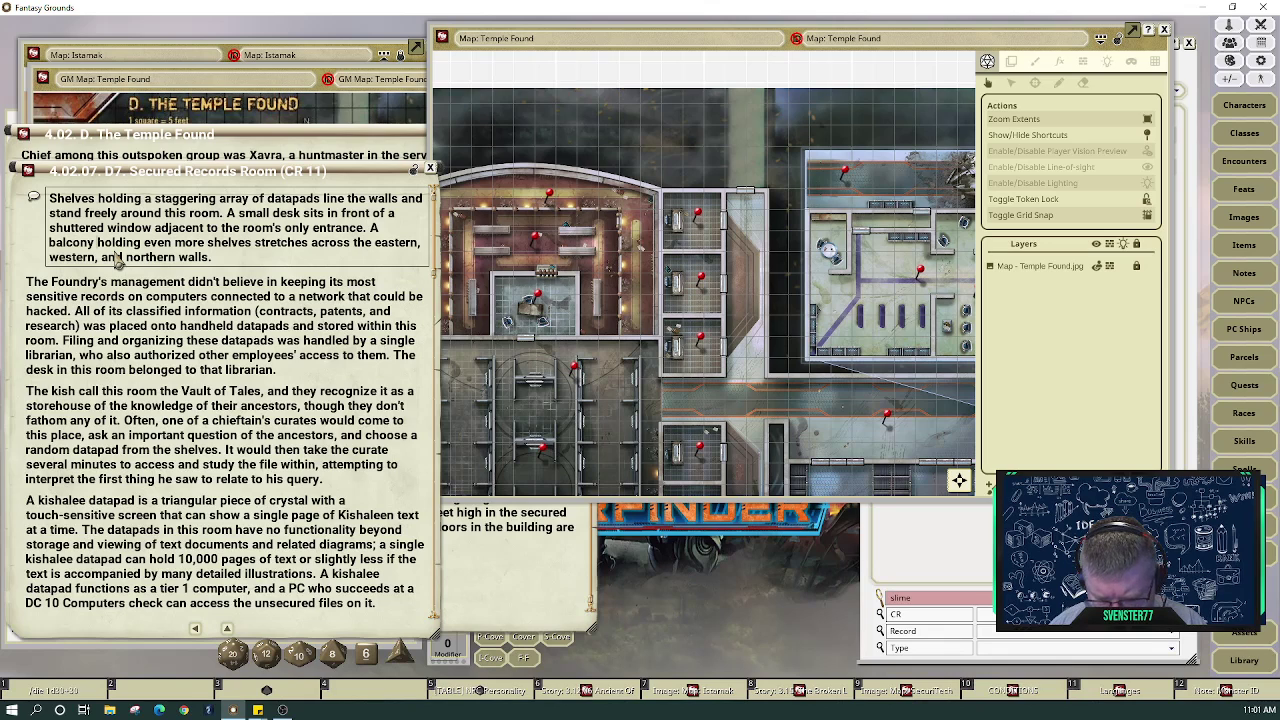
Insert ", 15 feet above the floor," after "balcony" in the Secured Records Room read-aloud text
{"action": "type", "text": ", "}
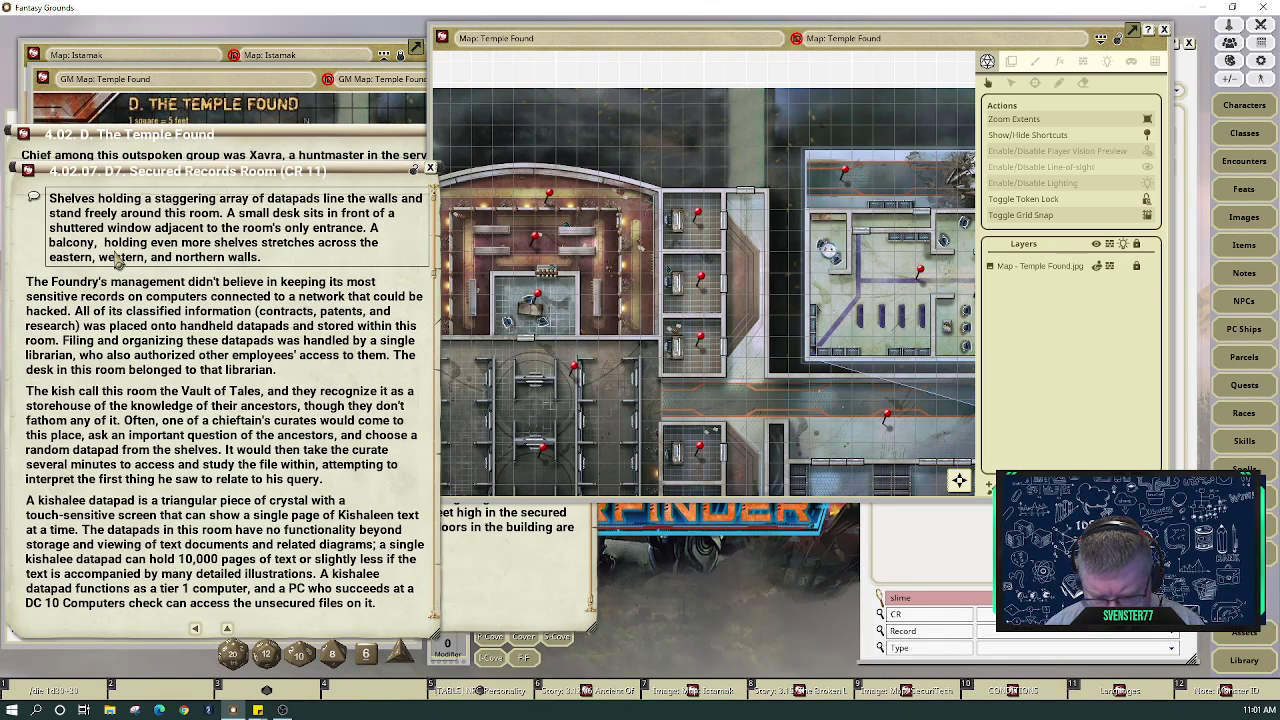
{"action": "type", "text": "15 feet abo"}
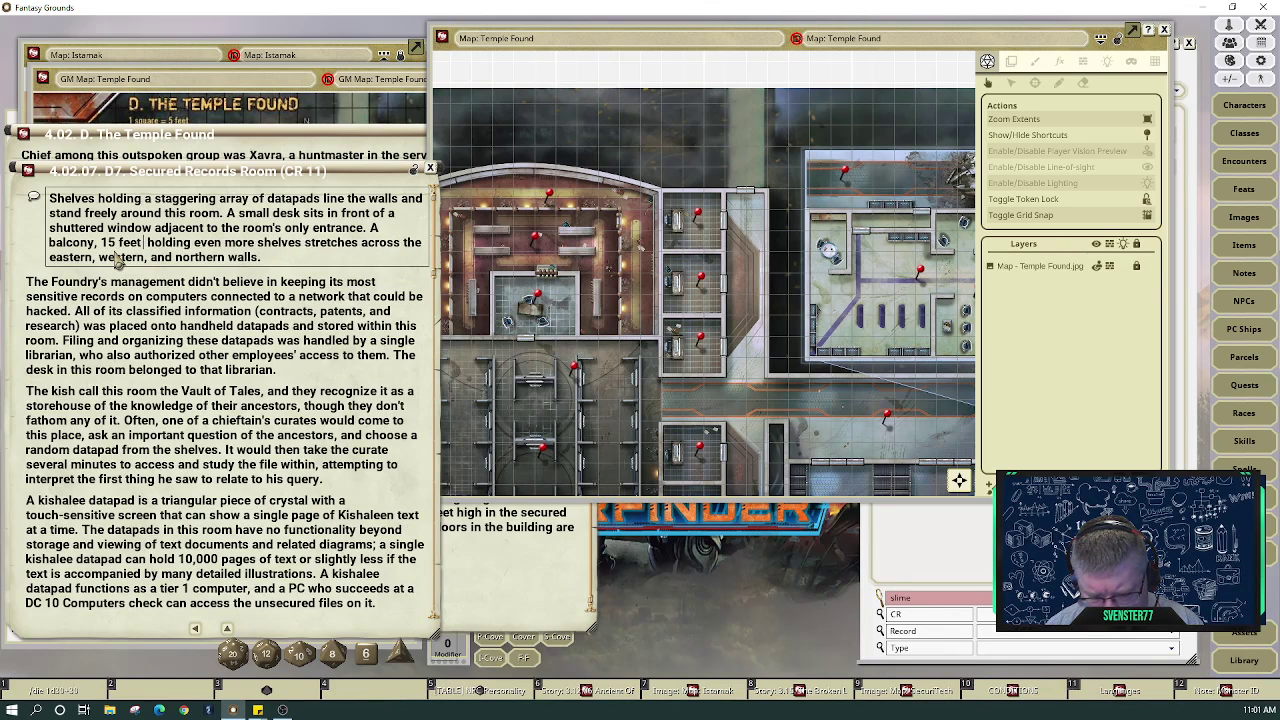
{"action": "type", "text": "ve"}
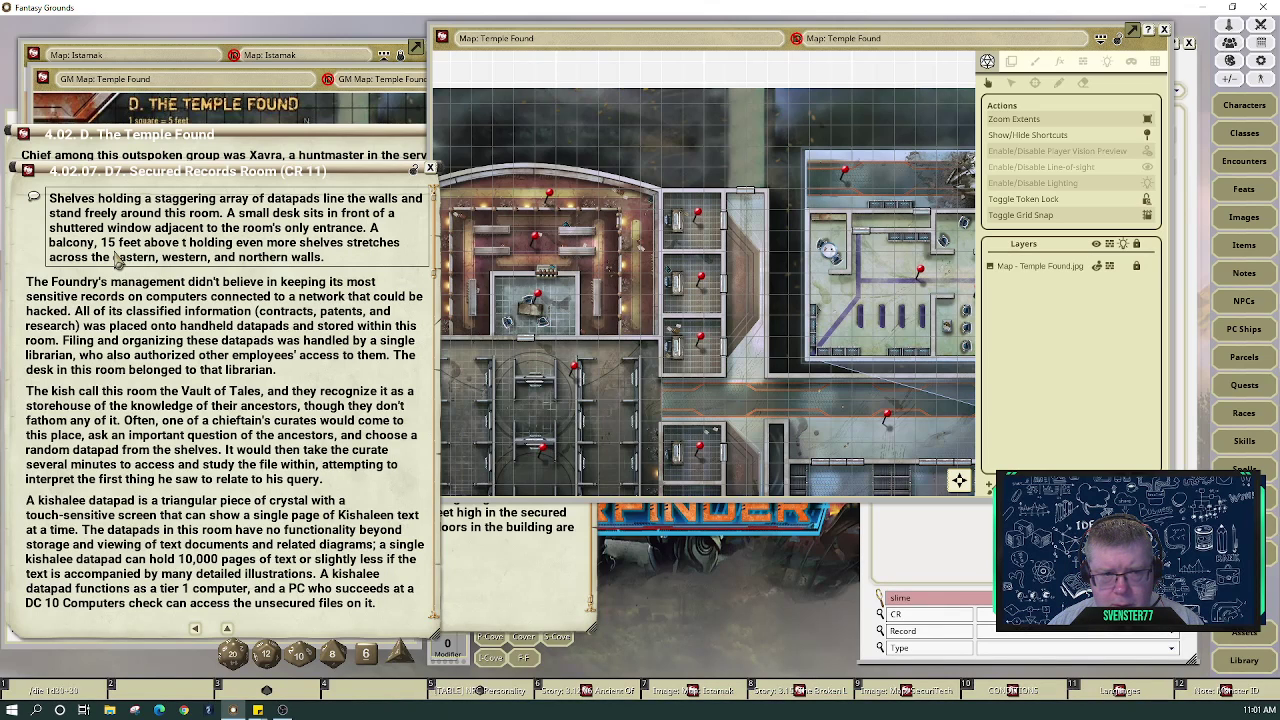
{"action": "type", "text": " the f"}
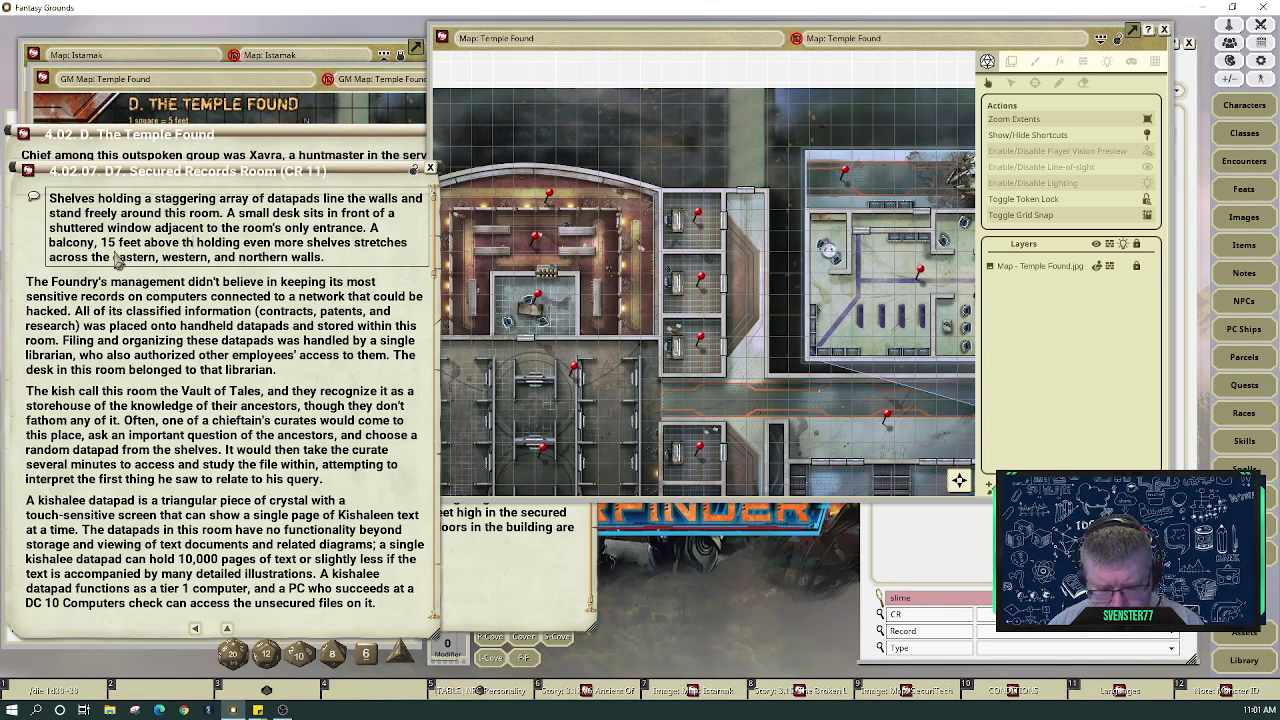
{"action": "type", "text": "loor"}
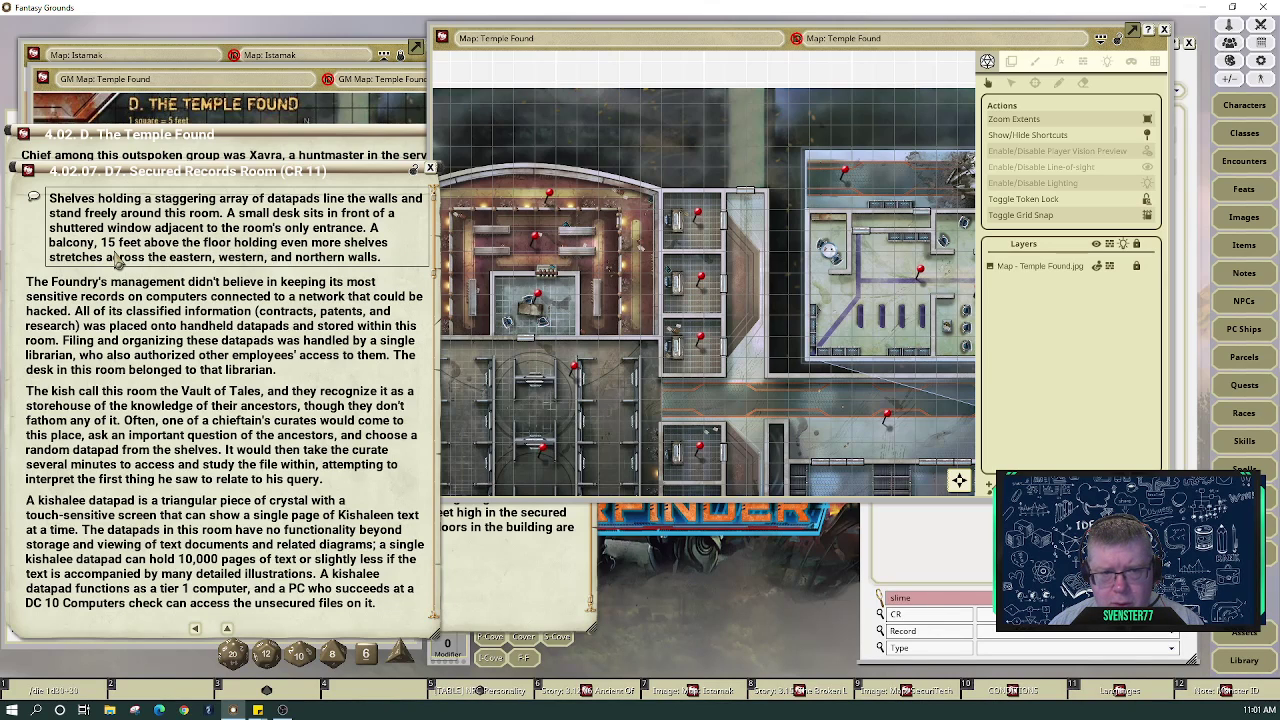
{"action": "type", "text": ","}
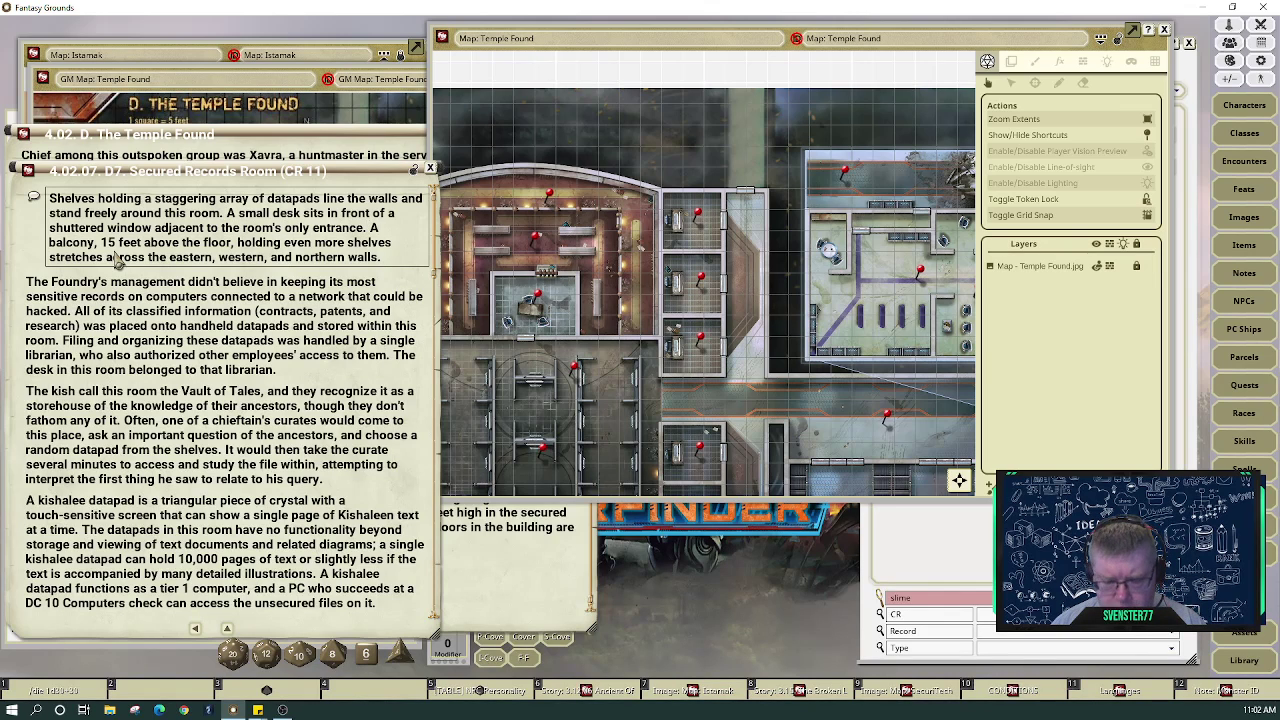
Reword the start of the balcony sentence to "Although the ceiling is 25 feet high, a balcony"
{"action": "type", "text": "lthought"}
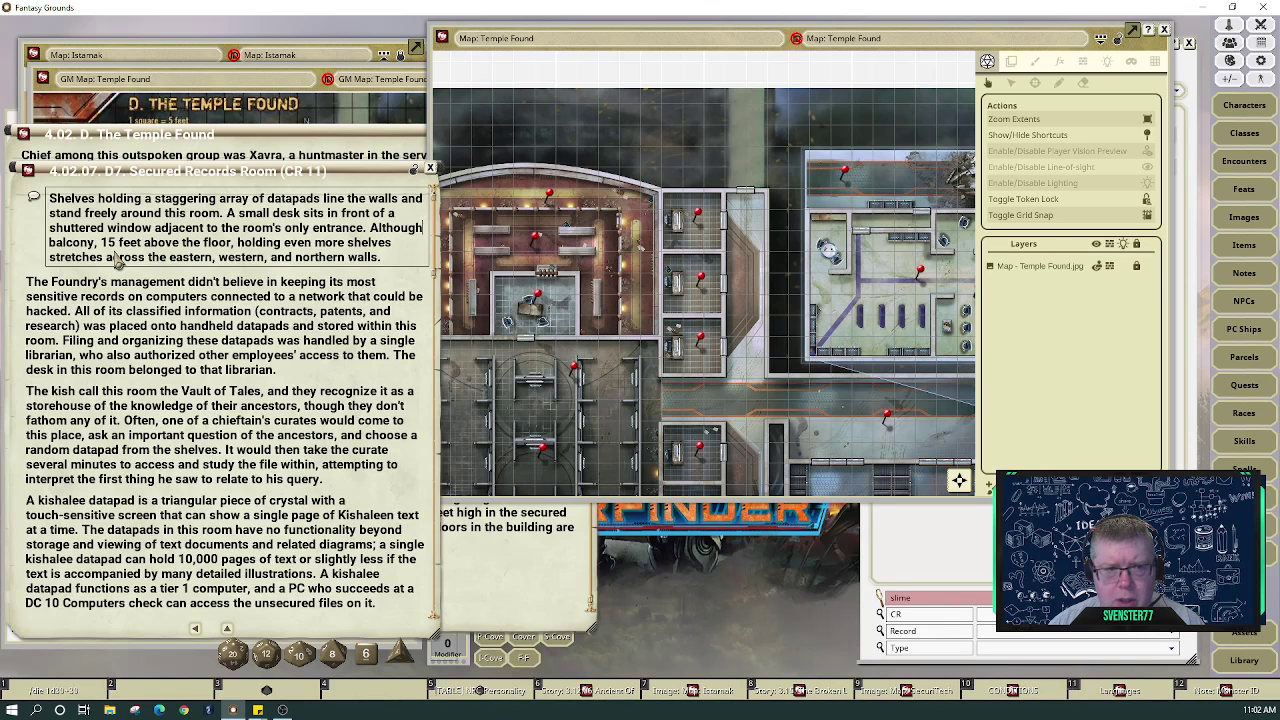
{"action": "key", "text": "BackSpace"}
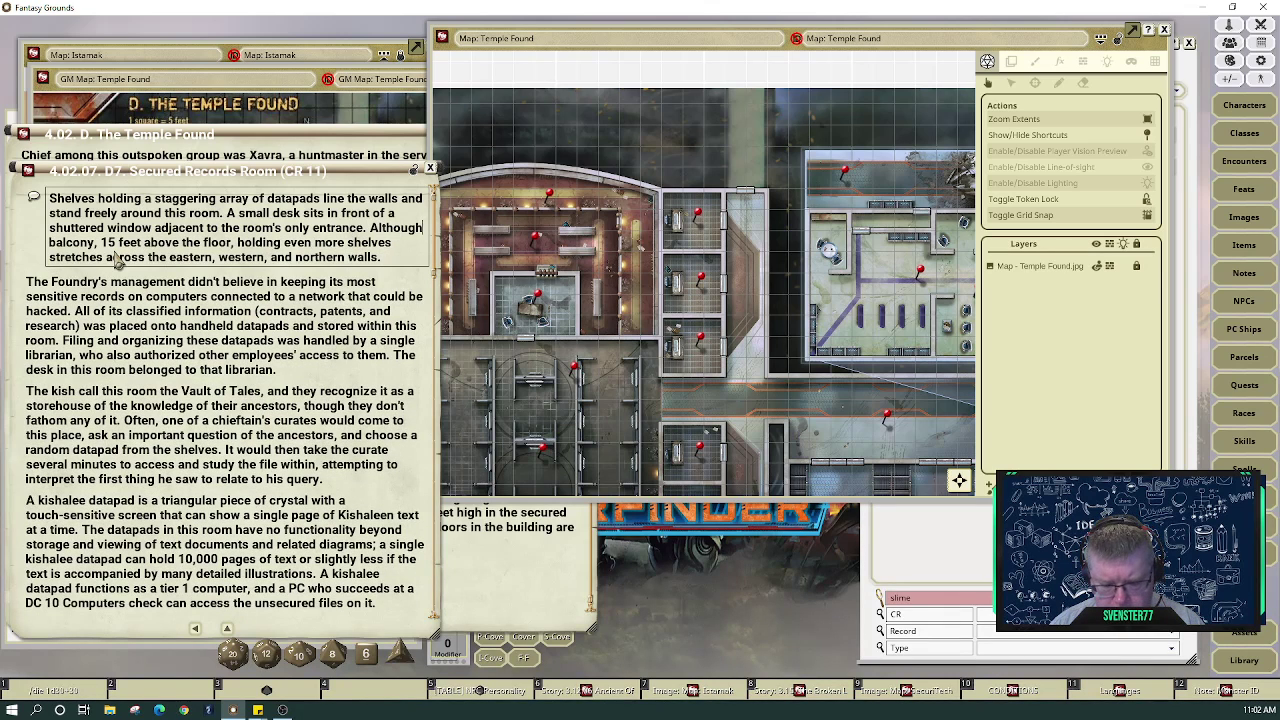
{"action": "type", "text": "the"}
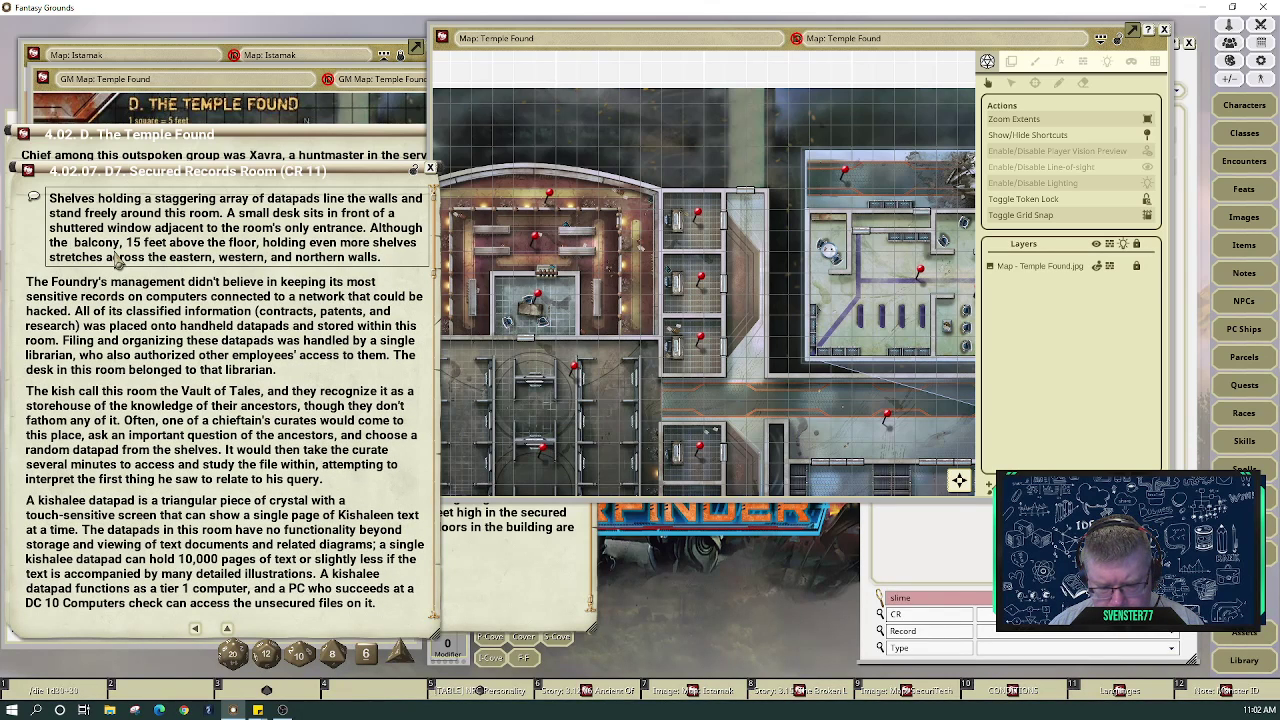
{"action": "type", "text": " ceiling i"}
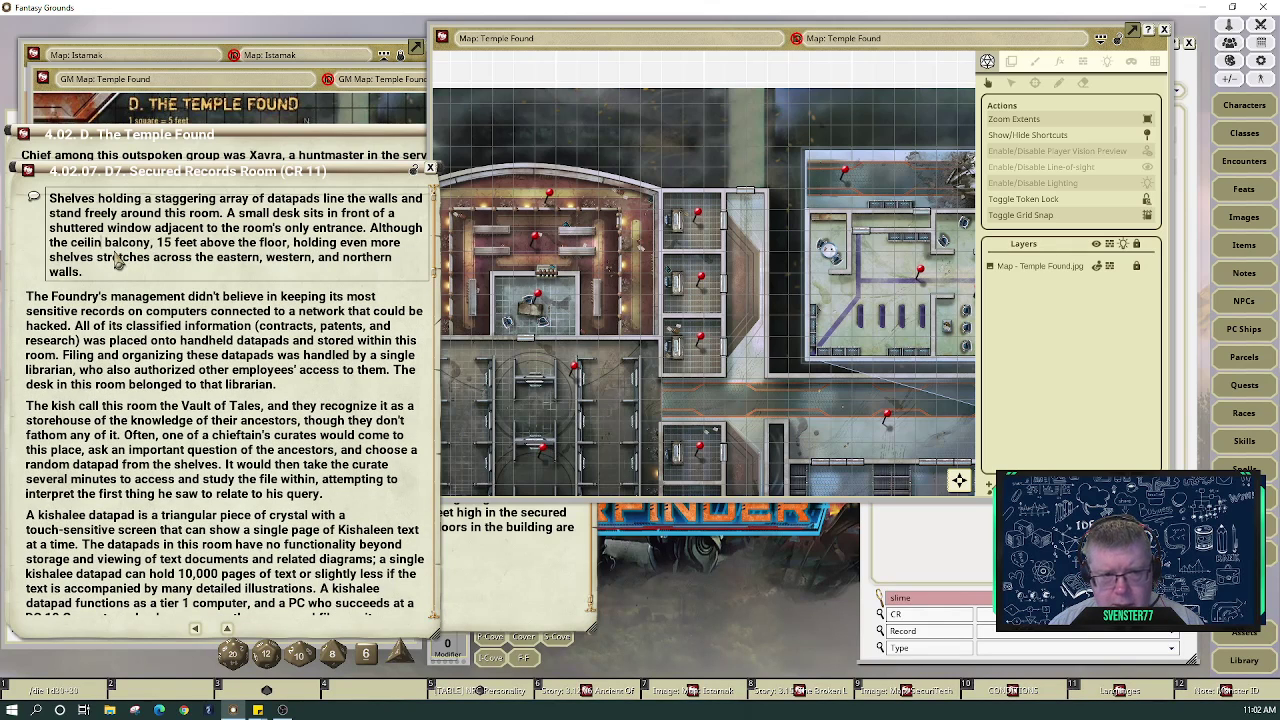
{"action": "type", "text": "s"}
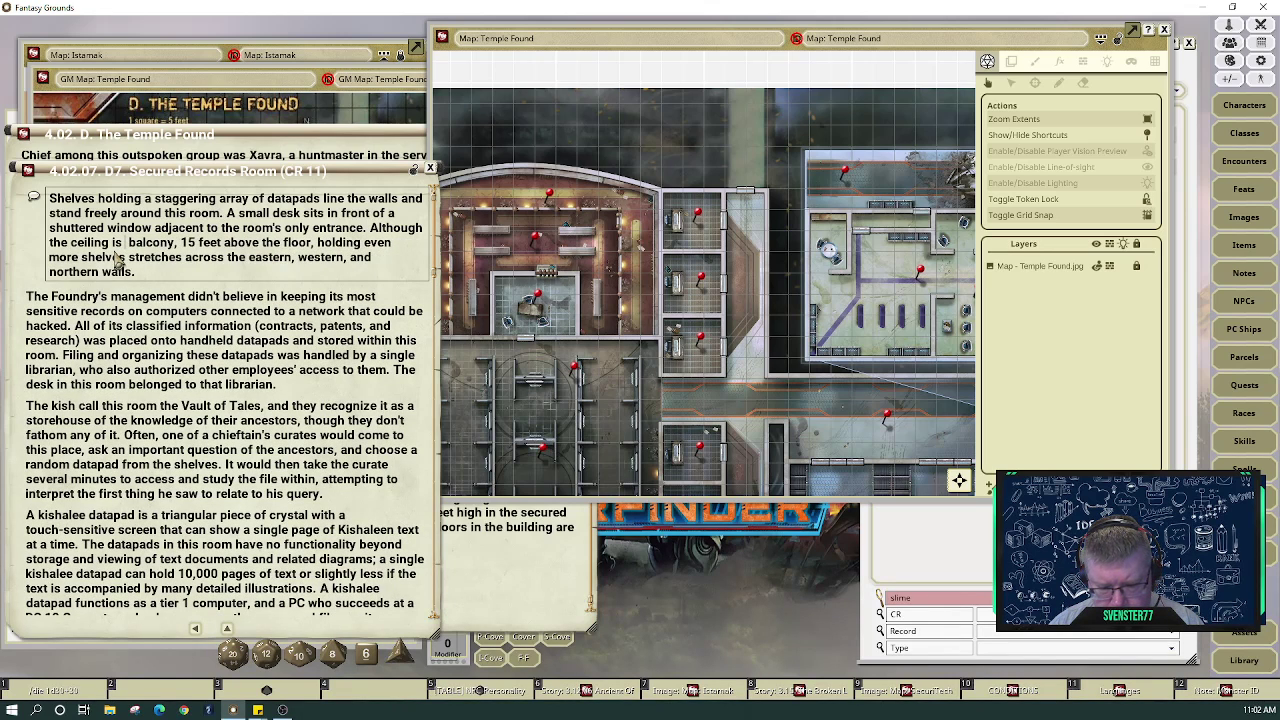
{"action": "type", "text": " 25 feet"}
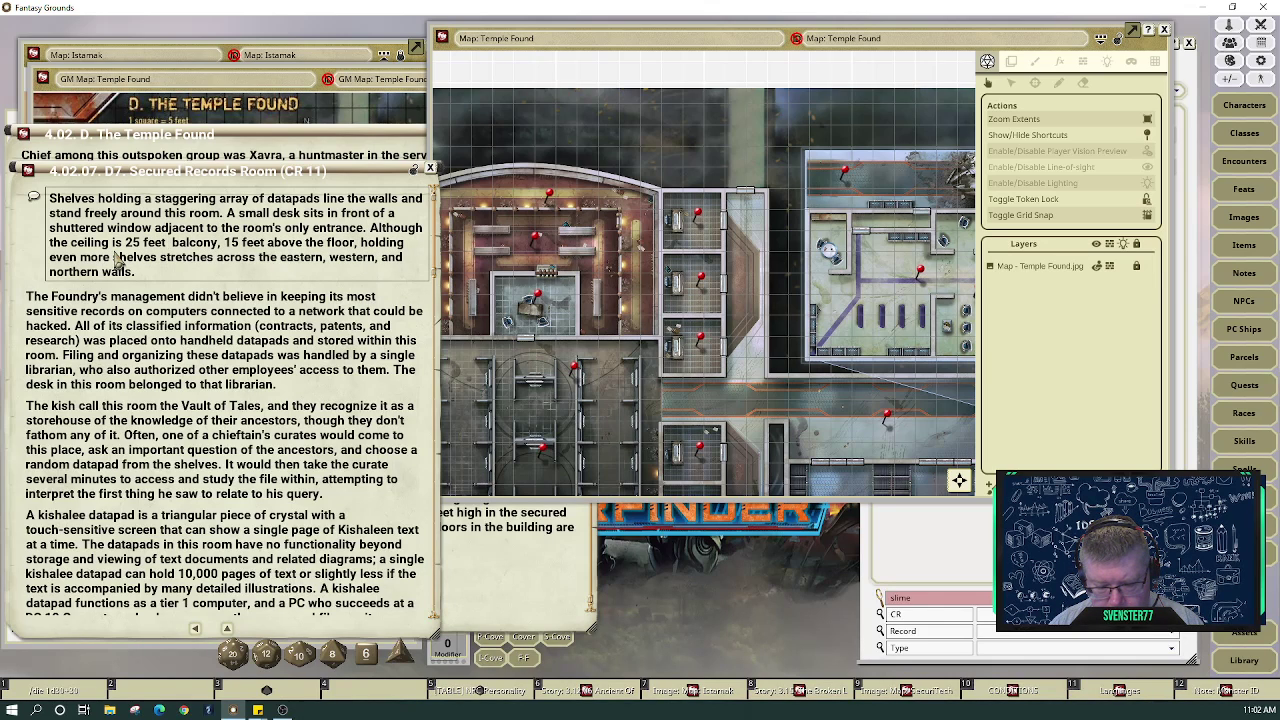
{"action": "type", "text": "high,"}
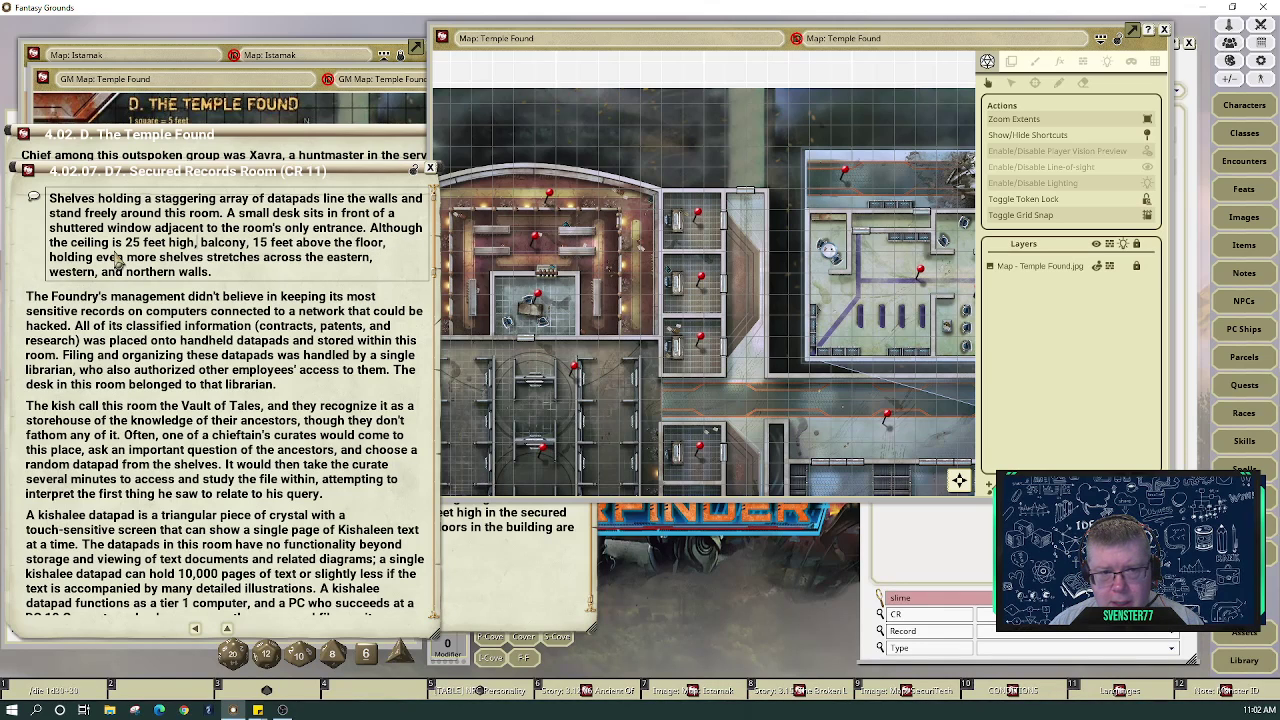
{"action": "type", "text": " a"}
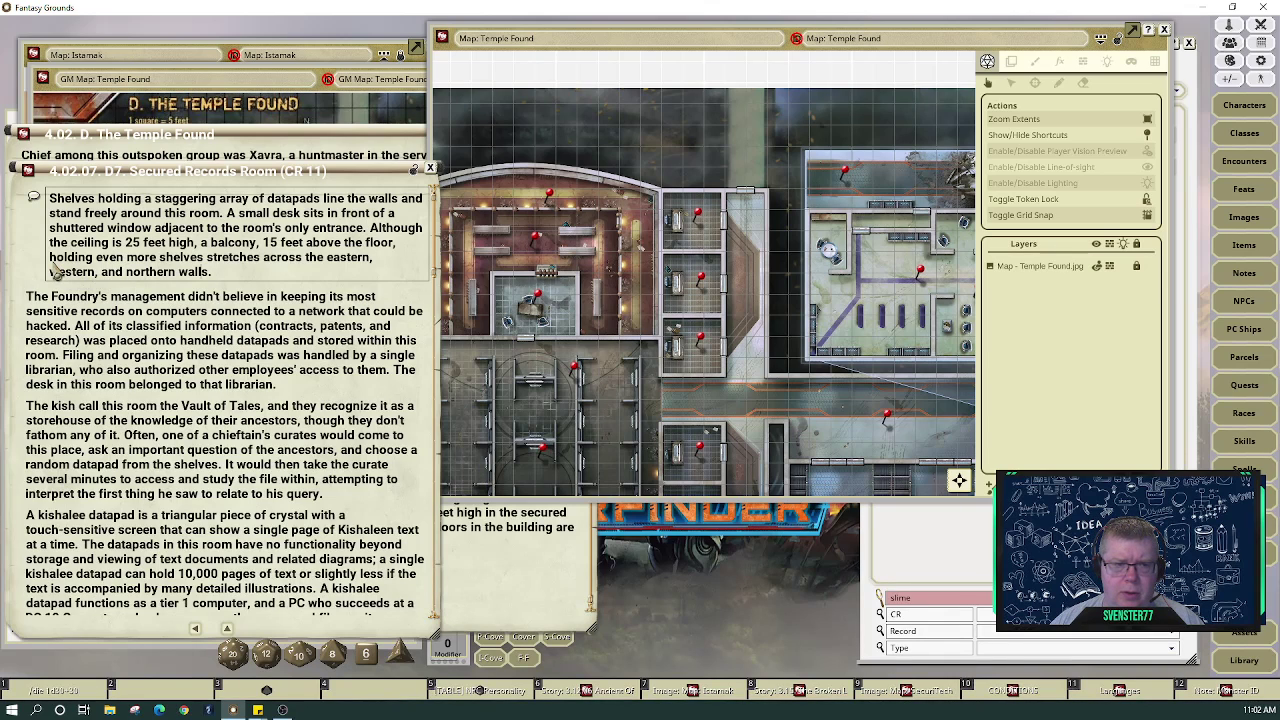
Move "holding even more shelves" to the end of the balcony sentence, after "northern walls", and close the Secured Records Room story
{"action": "left_click_drag", "start_coordinate": [56, 264], "coordinate": [213, 260]}
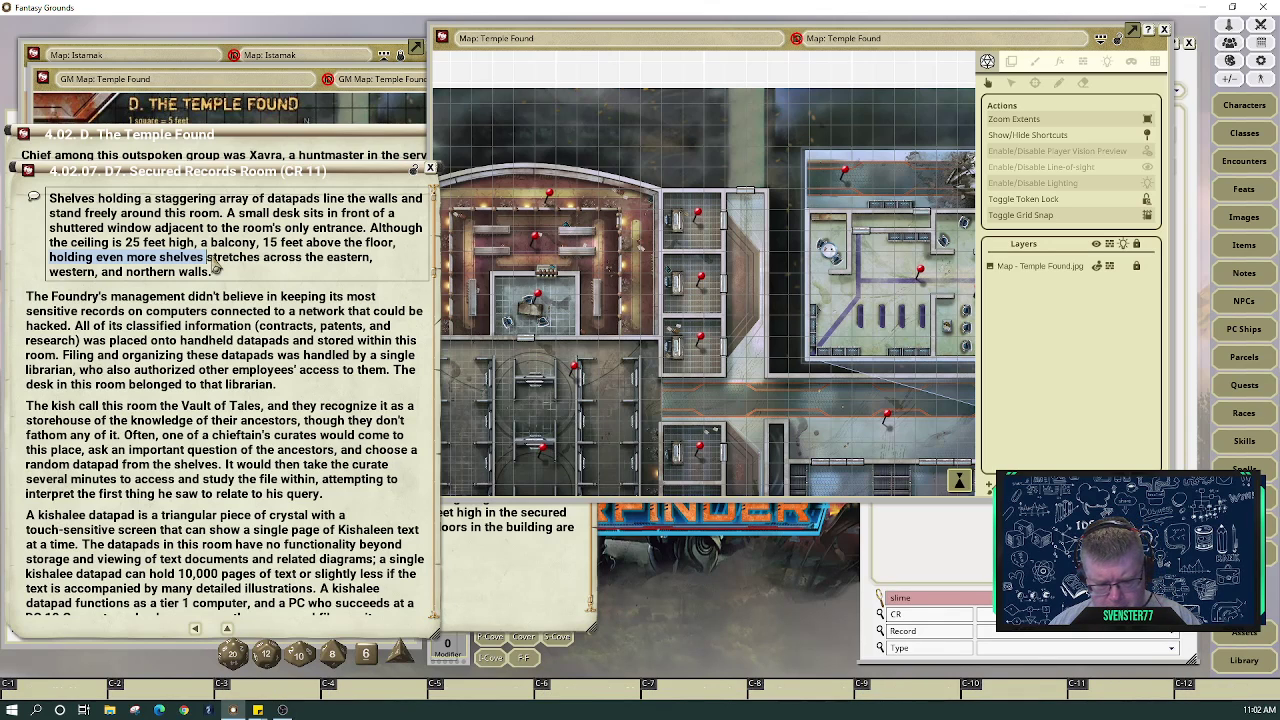
{"action": "key", "text": "Delete"}
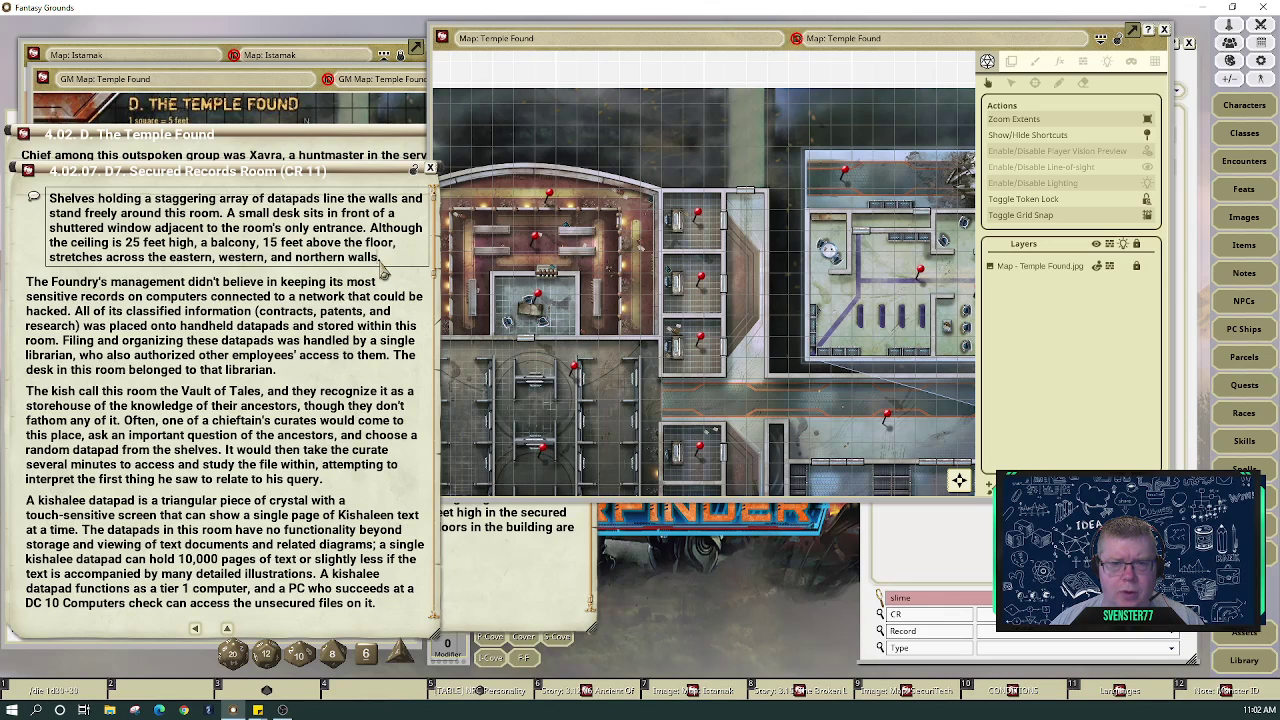
{"action": "key", "text": "ctrl+z"}
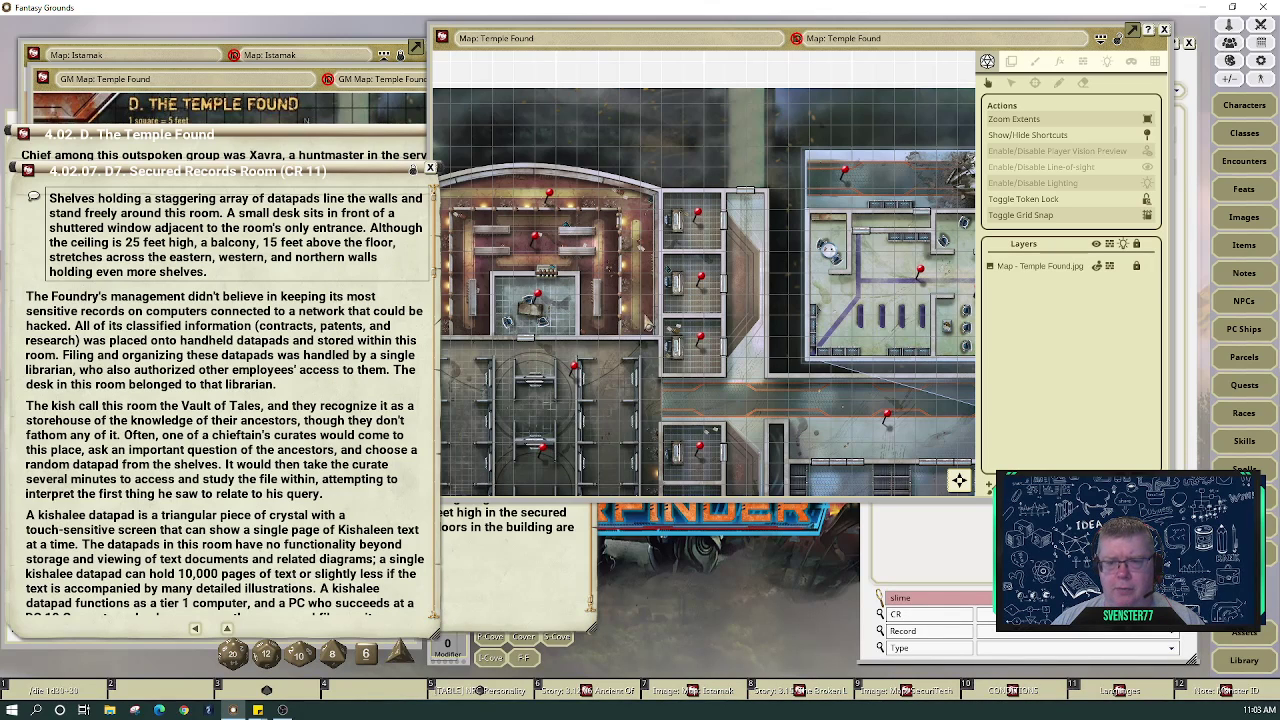
{"action": "scroll", "coordinate": [327, 486], "scroll_direction": "down", "scroll_amount": 8}
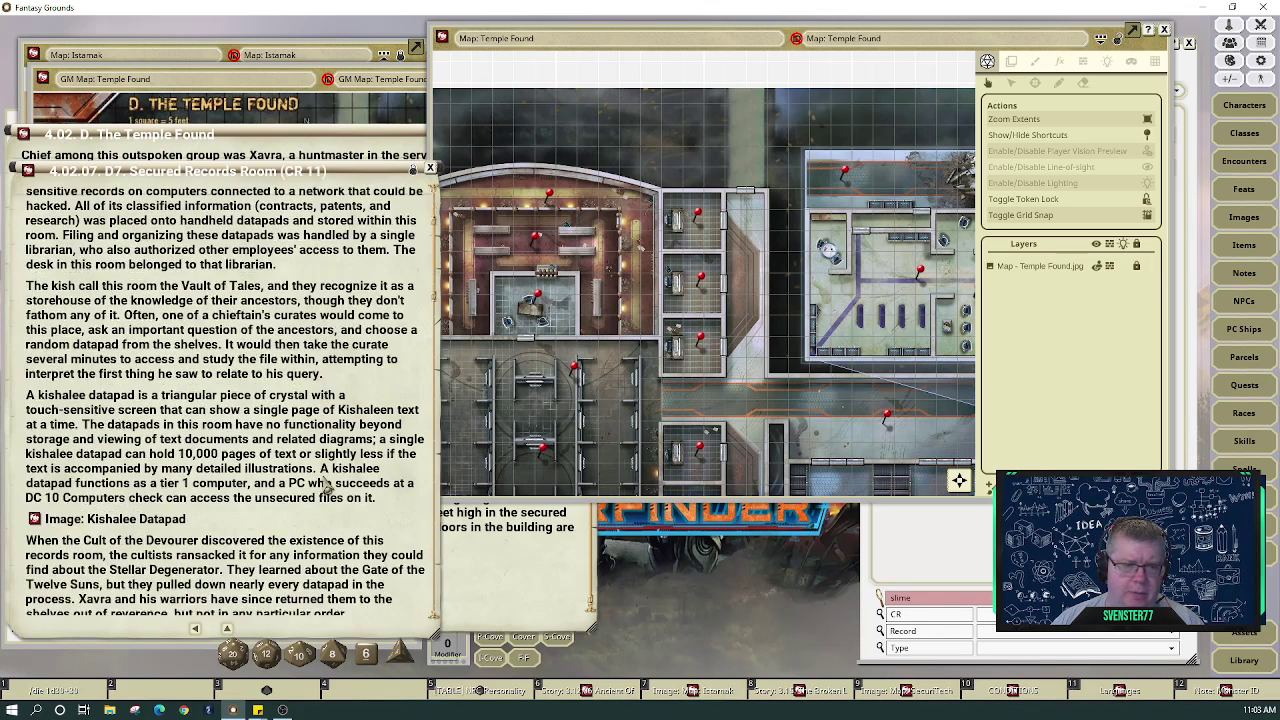
{"action": "scroll", "coordinate": [327, 486], "scroll_direction": "up", "scroll_amount": 5}
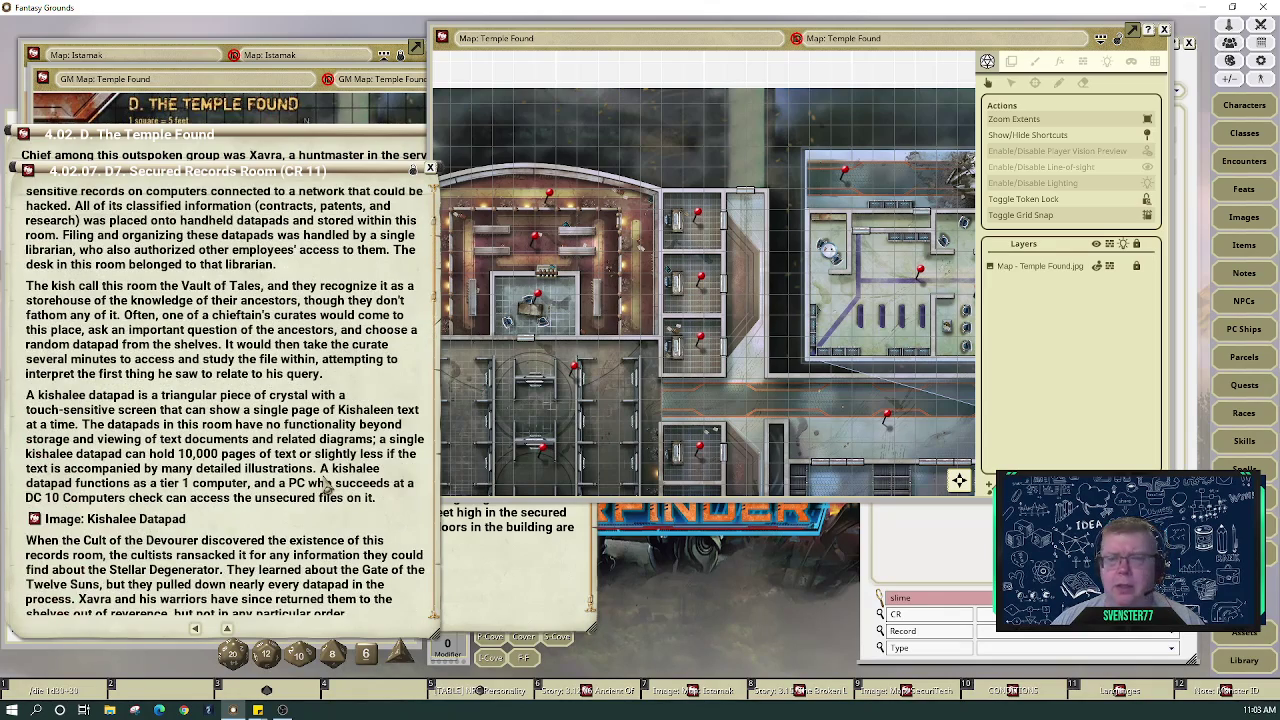
{"action": "left_click", "coordinate": [430, 168]}
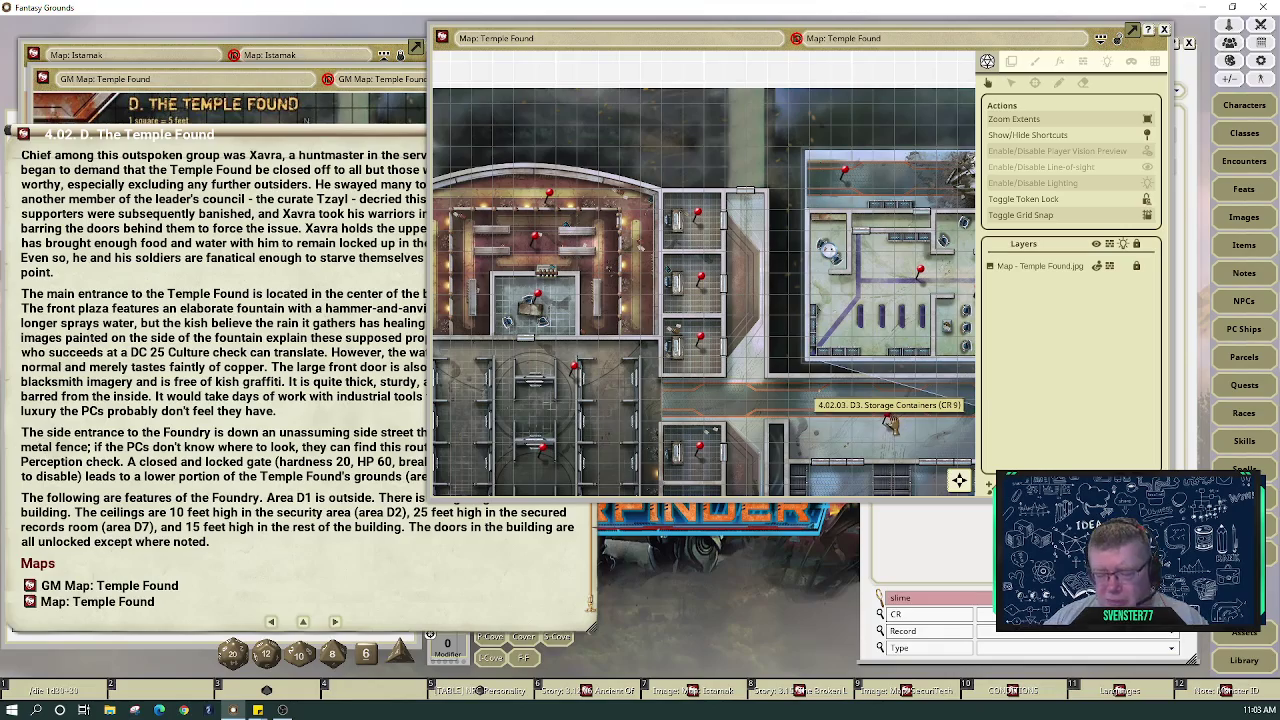
Advance the D. The Temple Found story page by page to D4. Operations Offices
{"action": "scroll", "coordinate": [958, 480], "scroll_direction": "down", "scroll_amount": 2}
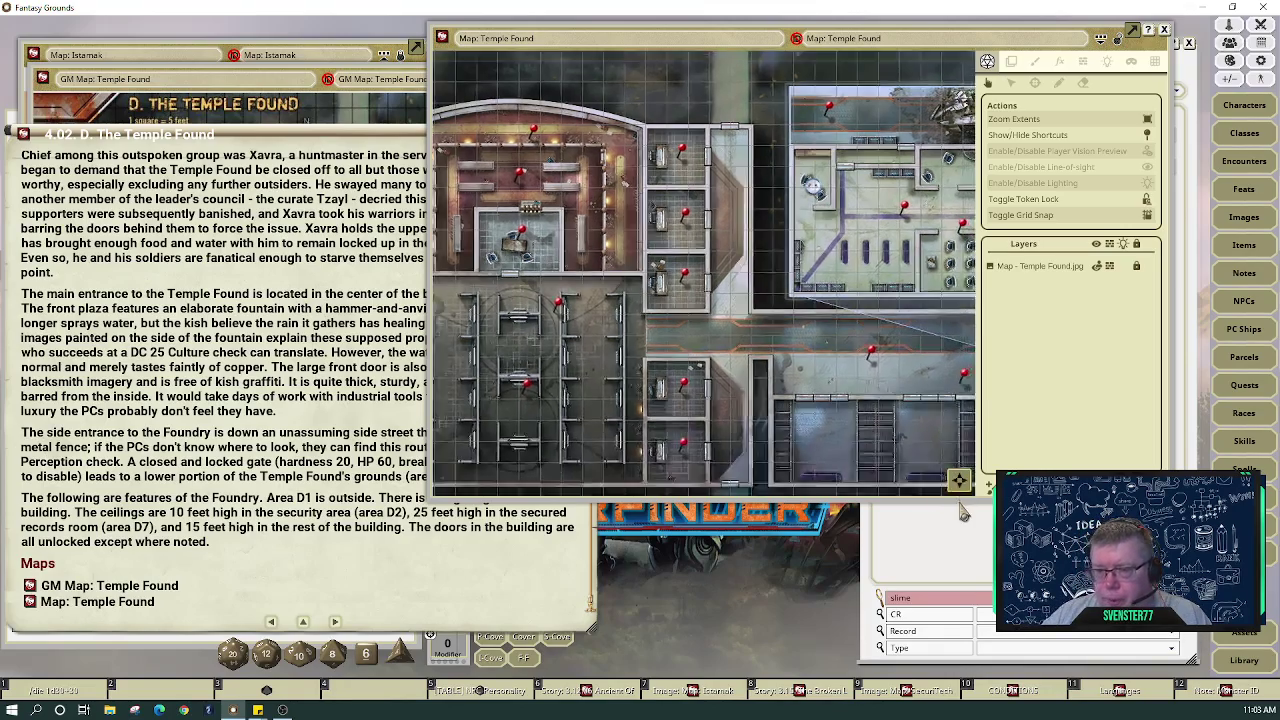
{"action": "scroll", "coordinate": [840, 440], "scroll_direction": "down", "scroll_amount": 2}
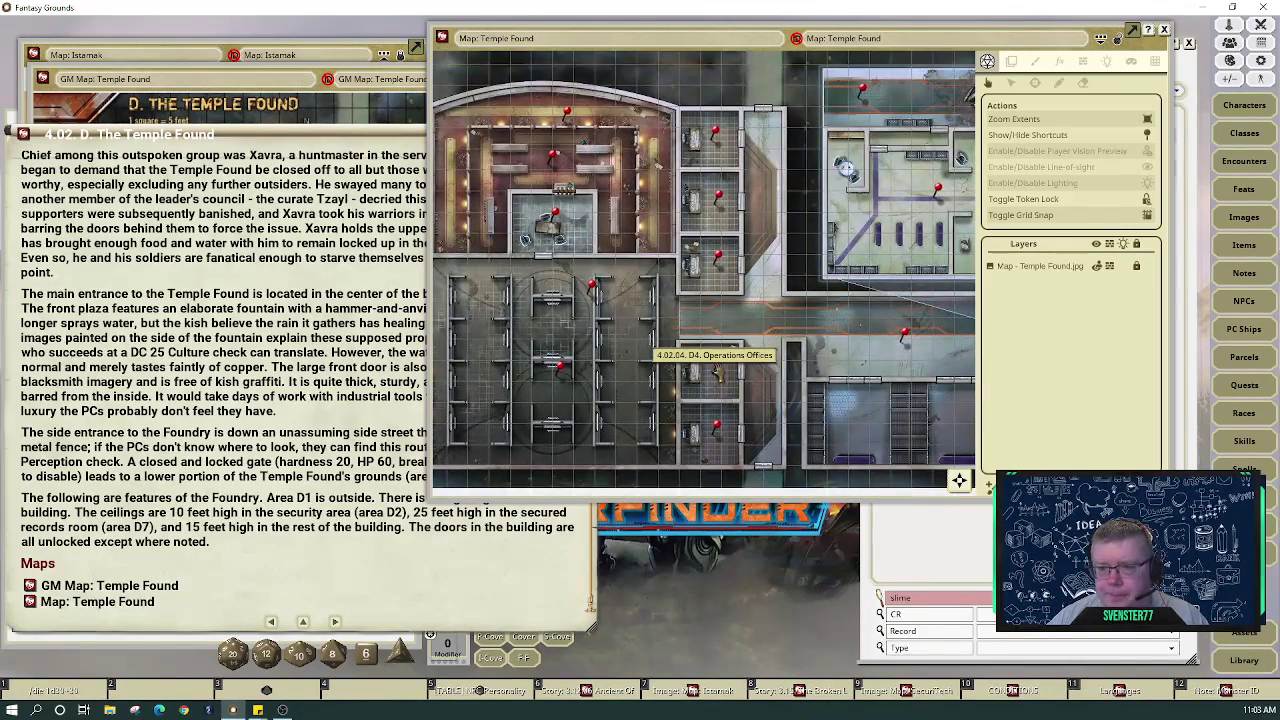
{"action": "left_click", "coordinate": [277, 338]}
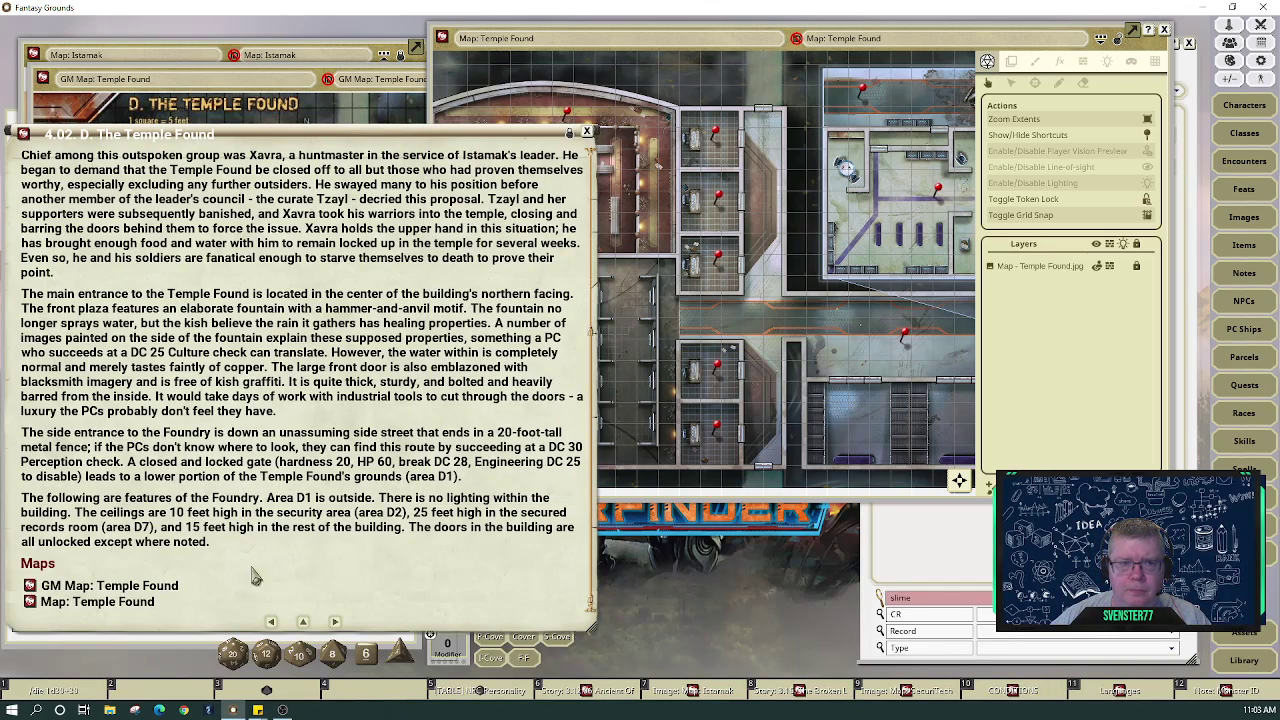
{"action": "left_click", "coordinate": [335, 622]}
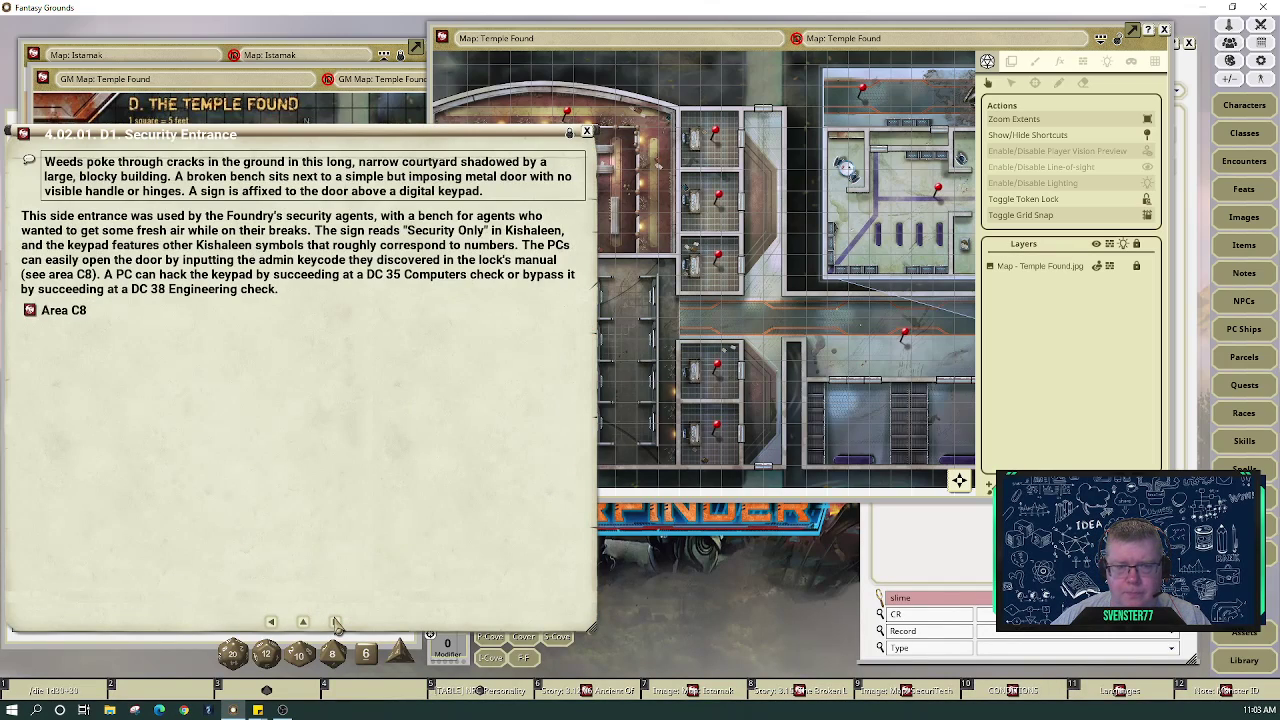
{"action": "left_click", "coordinate": [335, 622]}
{"action": "left_click", "coordinate": [335, 622]}
{"action": "left_click", "coordinate": [335, 622]}
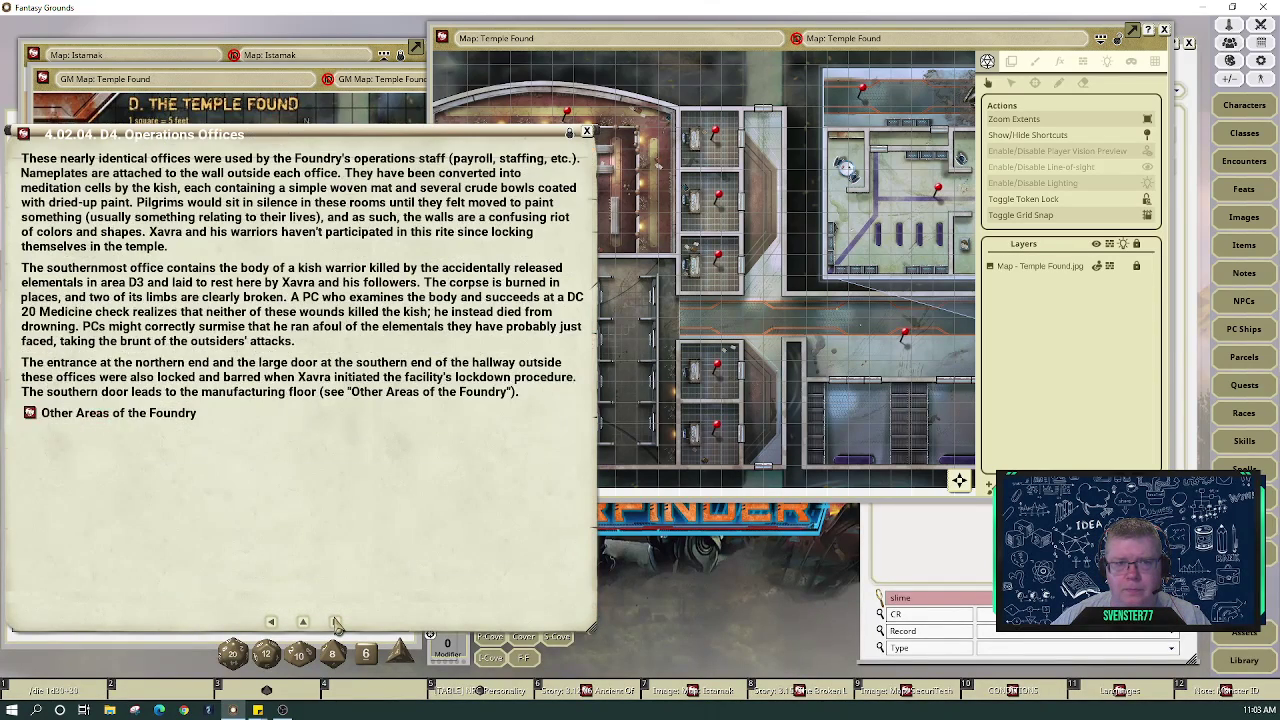
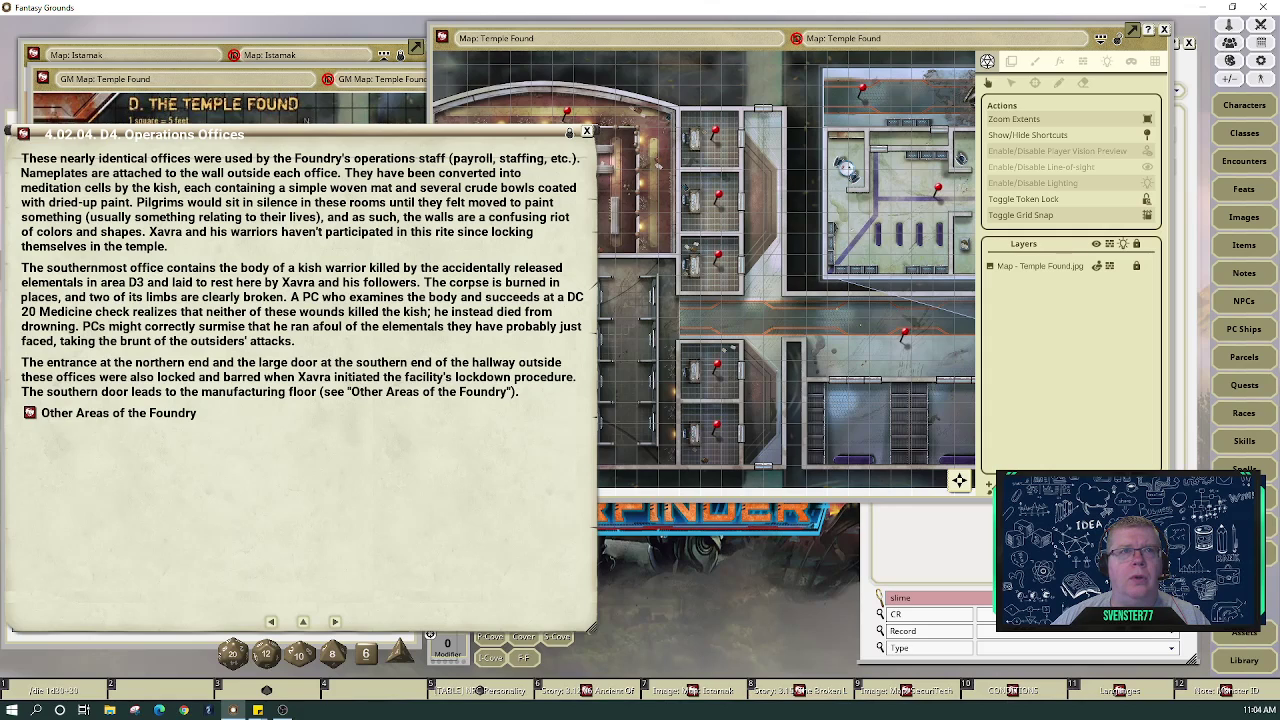
Search all asset types for "body" to find a corpse token for the southernmost operations office
{"action": "key", "text": "alt+Tab"}
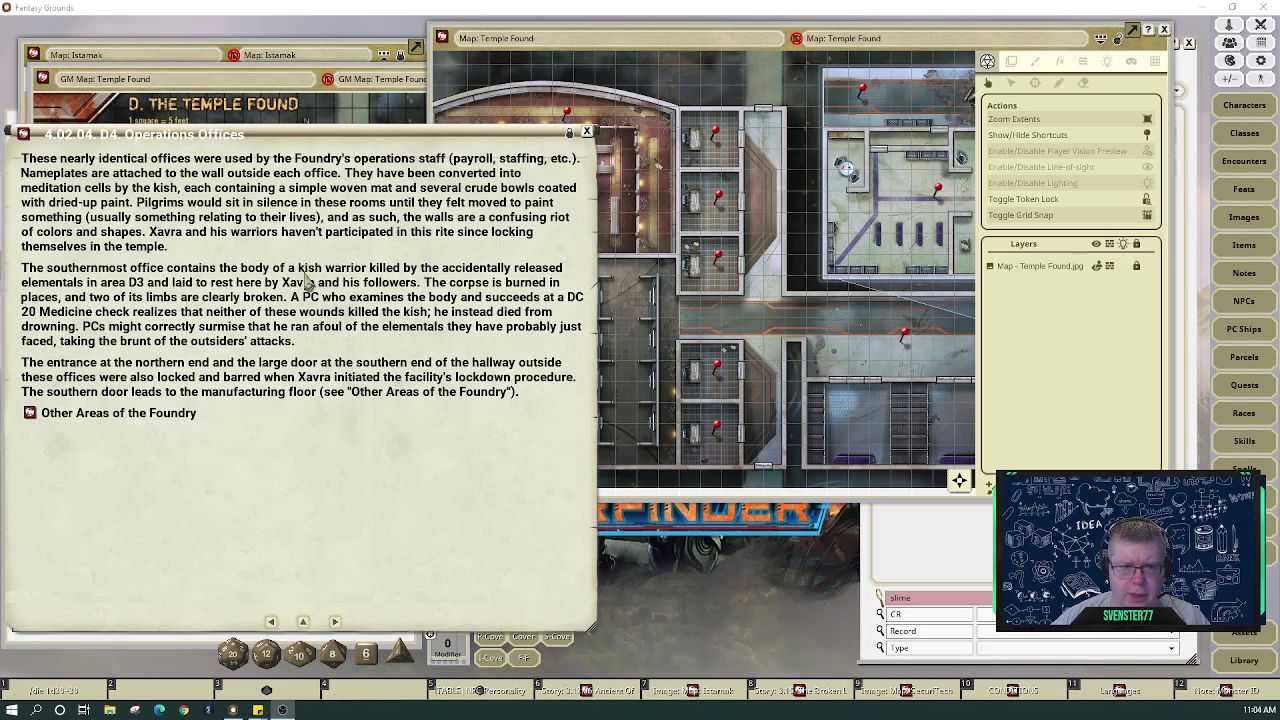
{"action": "left_click", "coordinate": [740, 452]}
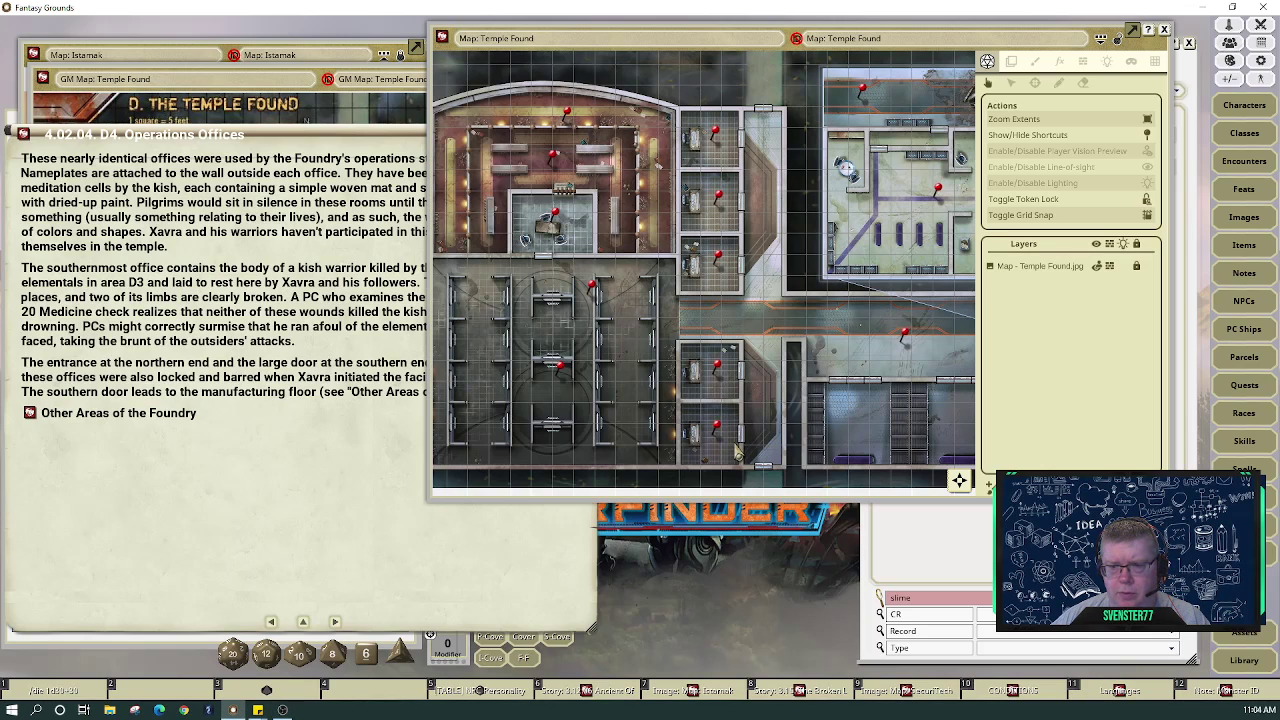
{"action": "scroll", "coordinate": [737, 453], "scroll_direction": "up", "scroll_amount": 6}
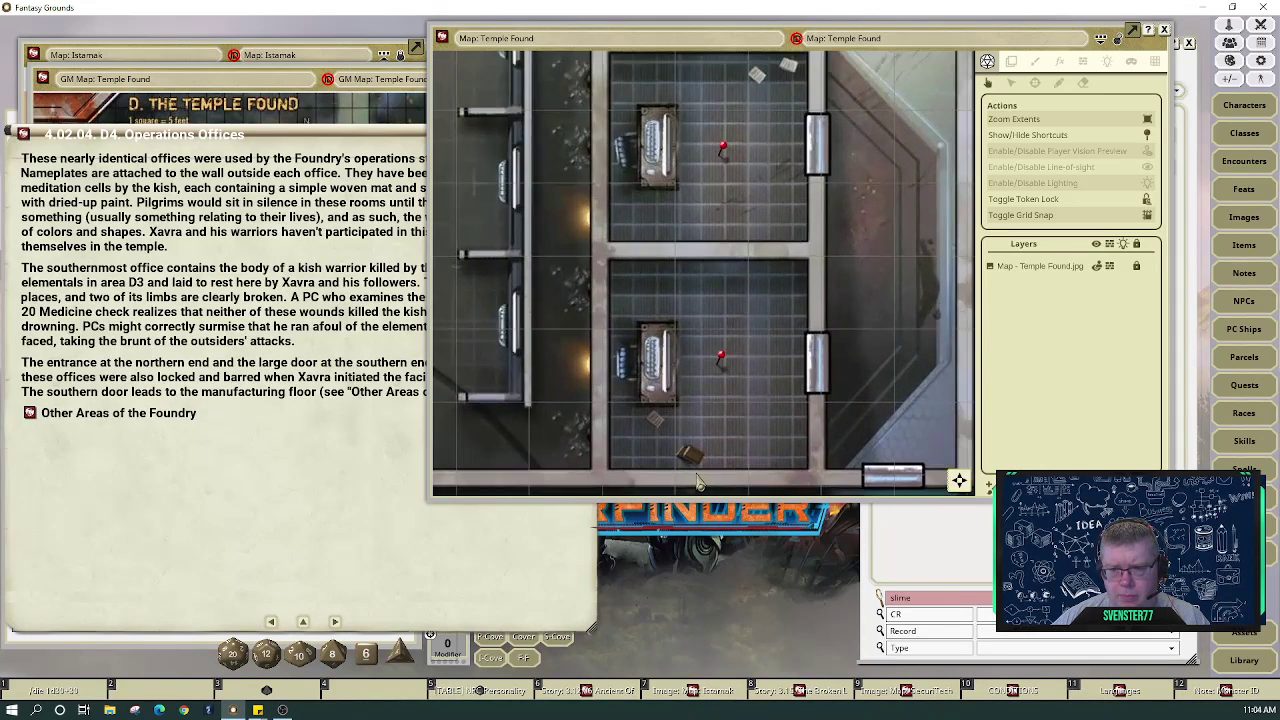
{"action": "scroll", "coordinate": [728, 462], "scroll_direction": "down", "scroll_amount": 3}
{"action": "scroll", "coordinate": [736, 452], "scroll_direction": "up", "scroll_amount": 3}
{"action": "scroll", "coordinate": [742, 444], "scroll_direction": "down", "scroll_amount": 3}
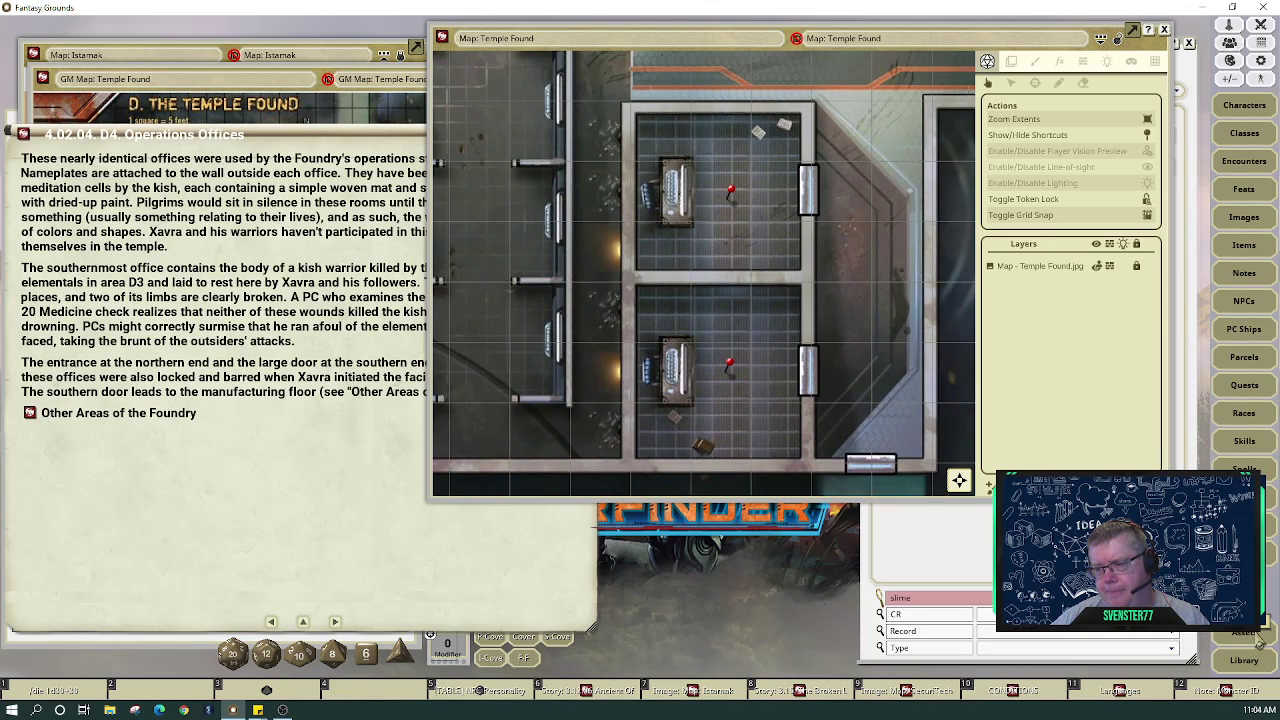
{"action": "left_click", "coordinate": [1248, 636]}
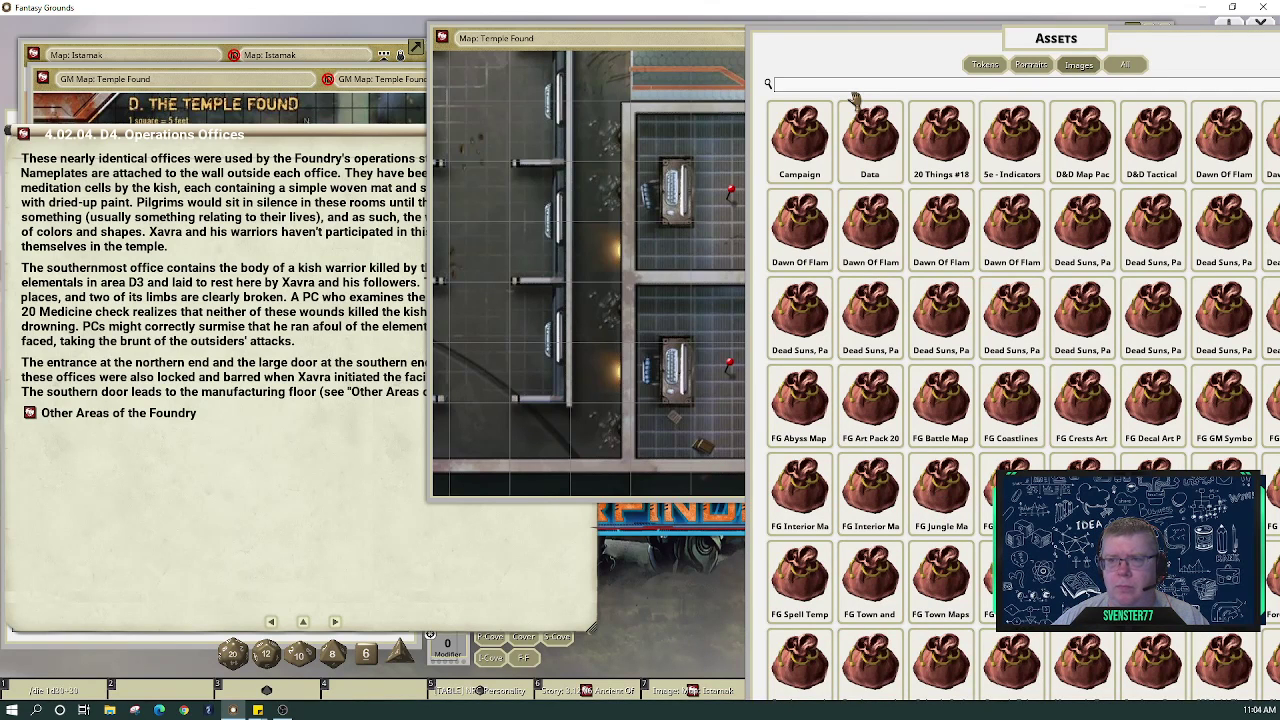
{"action": "left_click", "coordinate": [856, 86]}
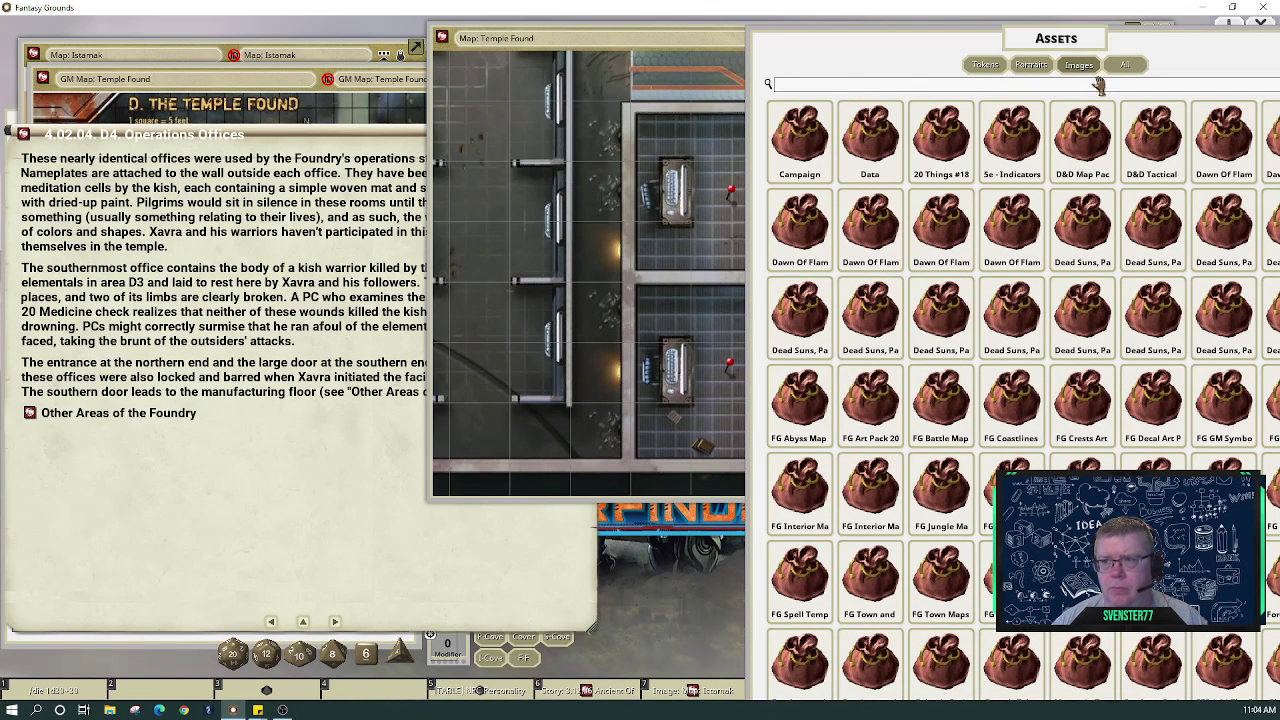
{"action": "left_click", "coordinate": [1127, 66]}
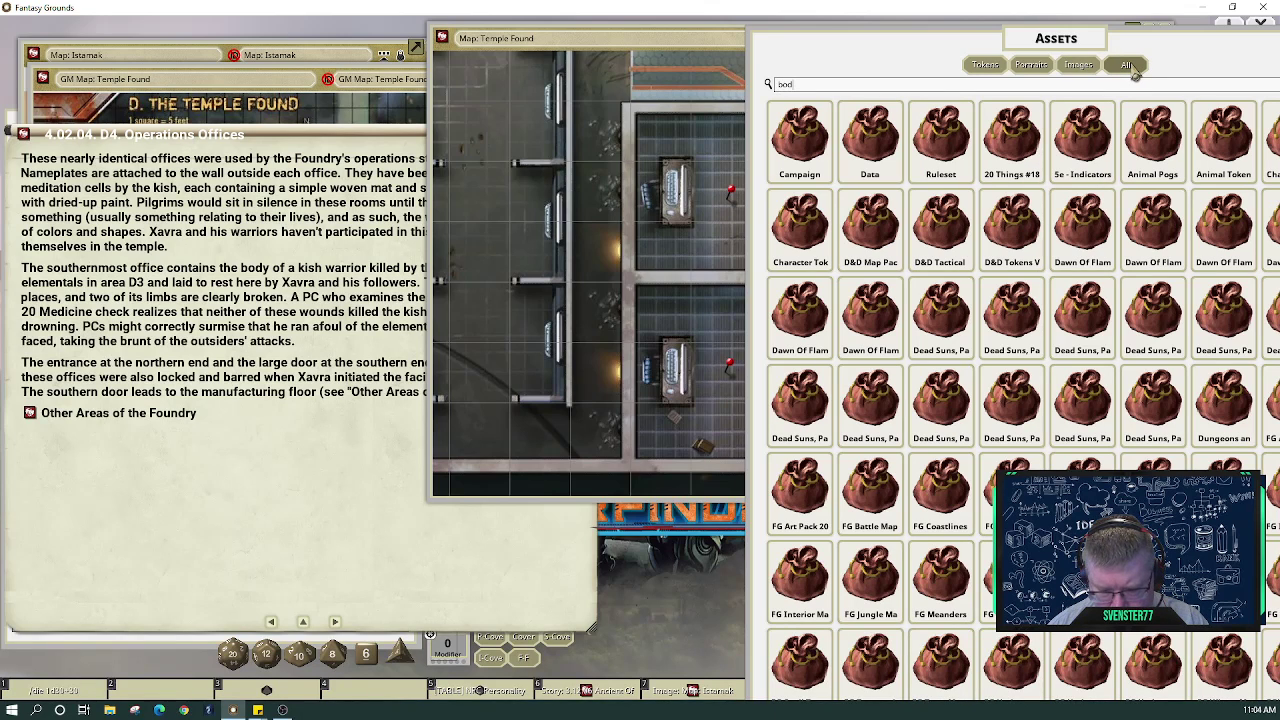
{"action": "key", "text": "Return"}
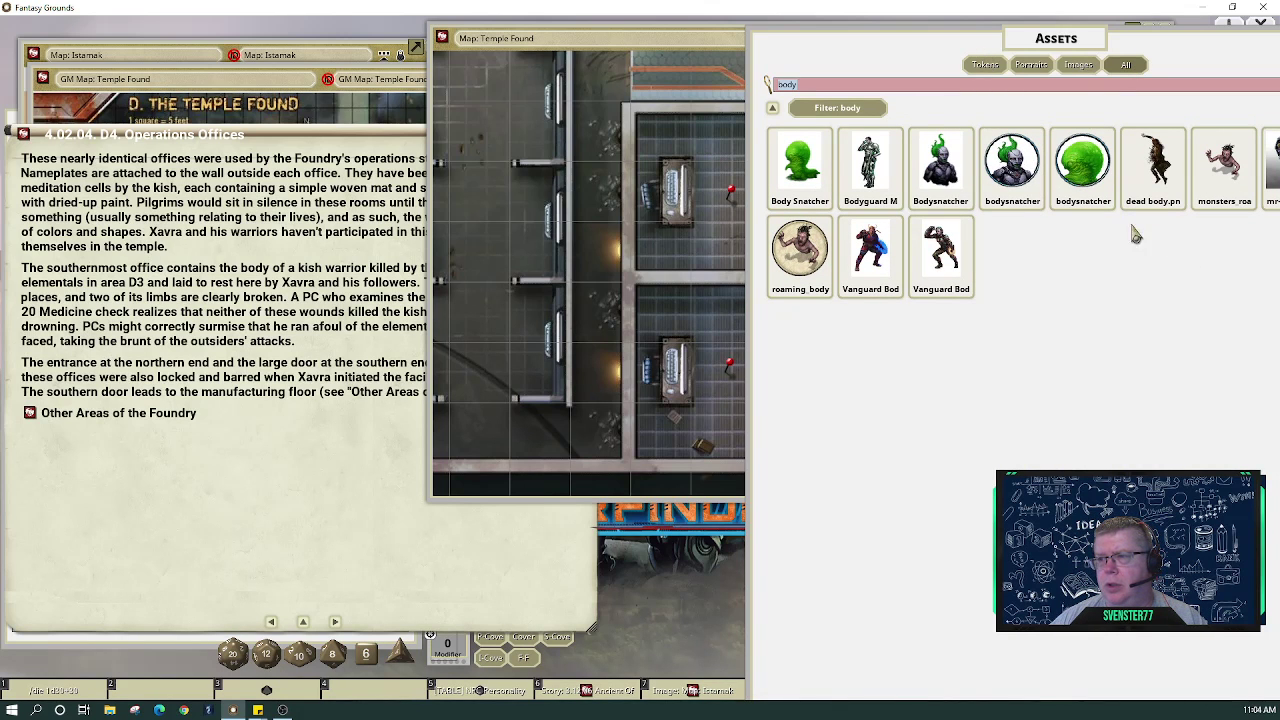
Place the dead body.png token from the assets in the southernmost operations office on Map: Temple Found
{"action": "left_click_drag", "start_coordinate": [958, 40], "coordinate": [912, 26]}
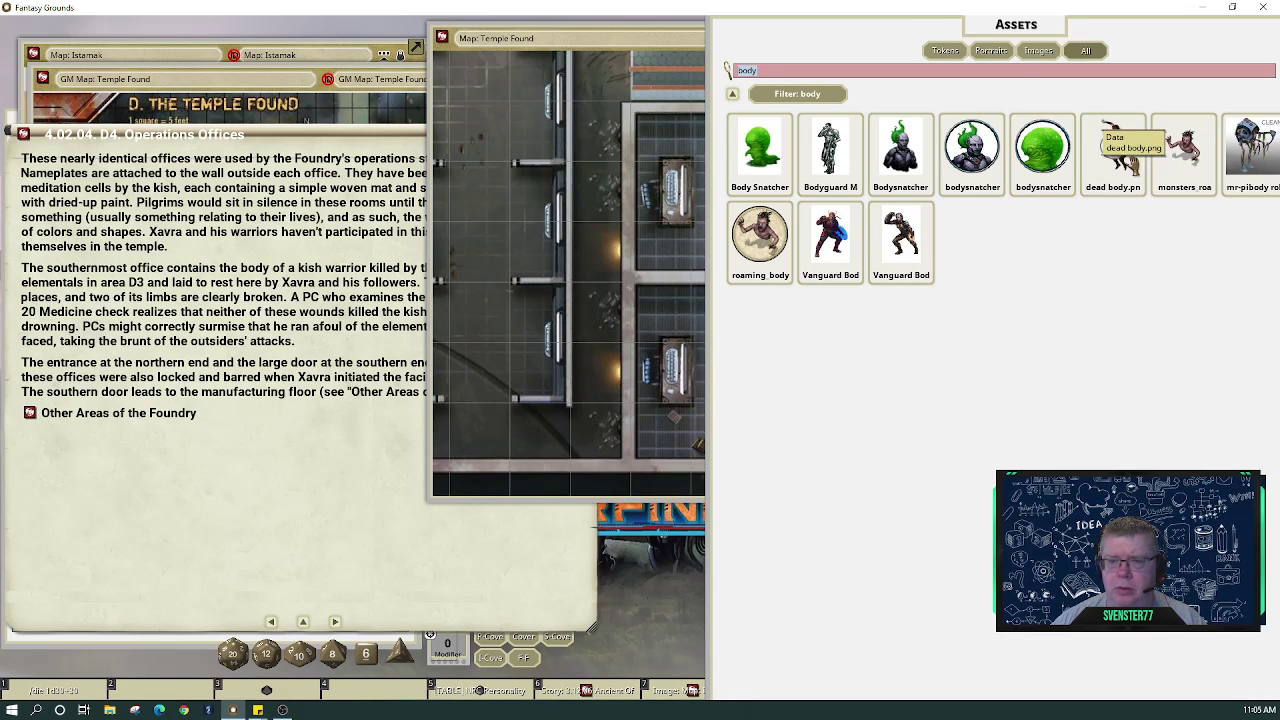
{"action": "left_click", "coordinate": [828, 118]}
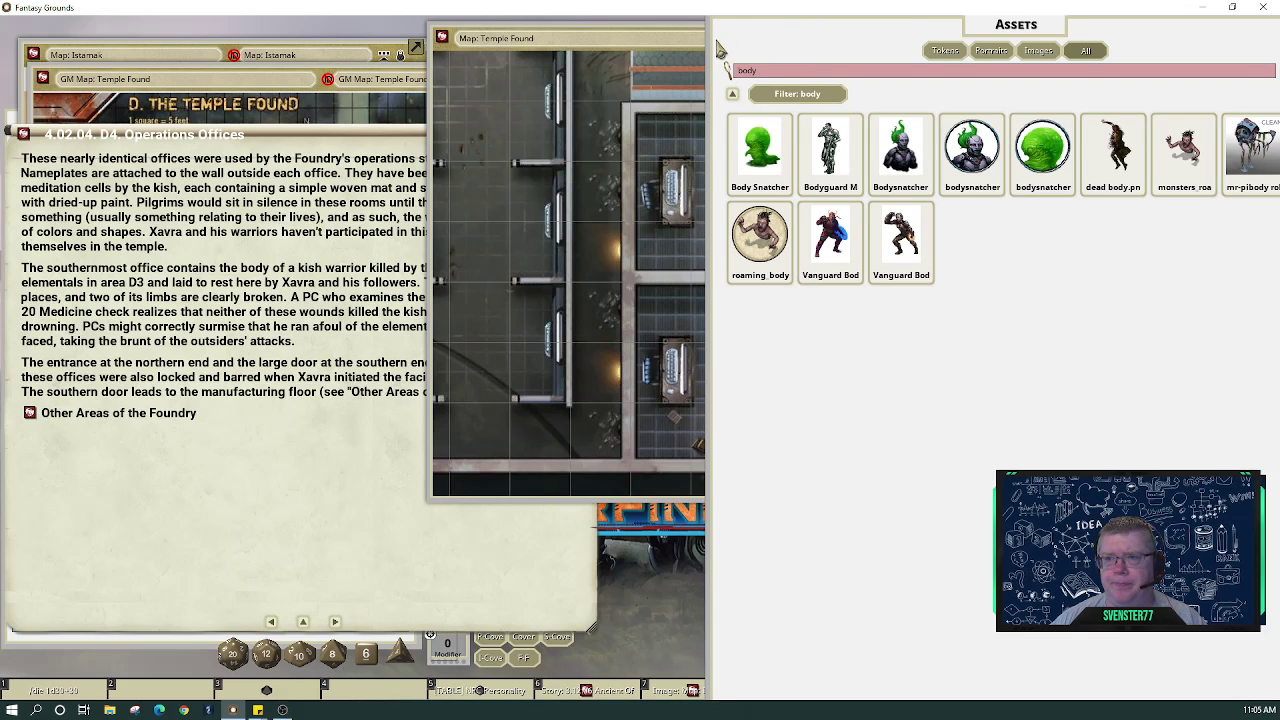
{"action": "left_click_drag", "start_coordinate": [714, 49], "coordinate": [0, 46]}
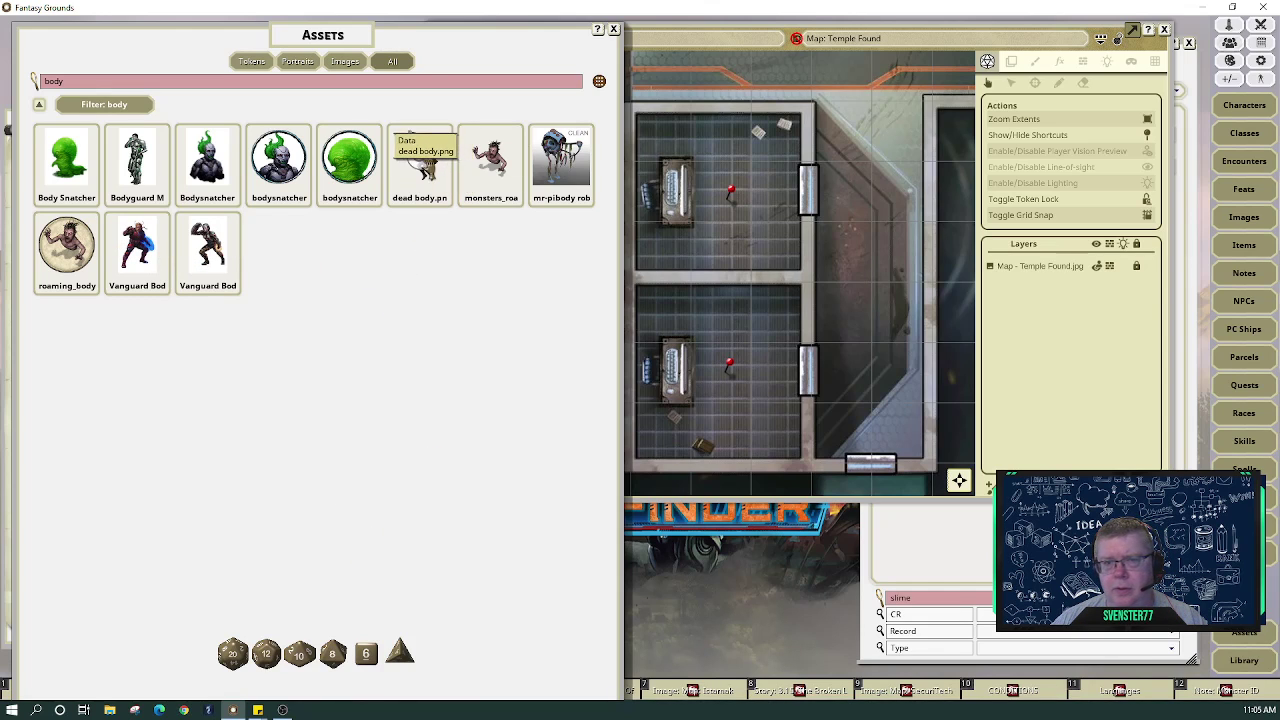
{"action": "left_click_drag", "start_coordinate": [420, 162], "coordinate": [753, 457]}
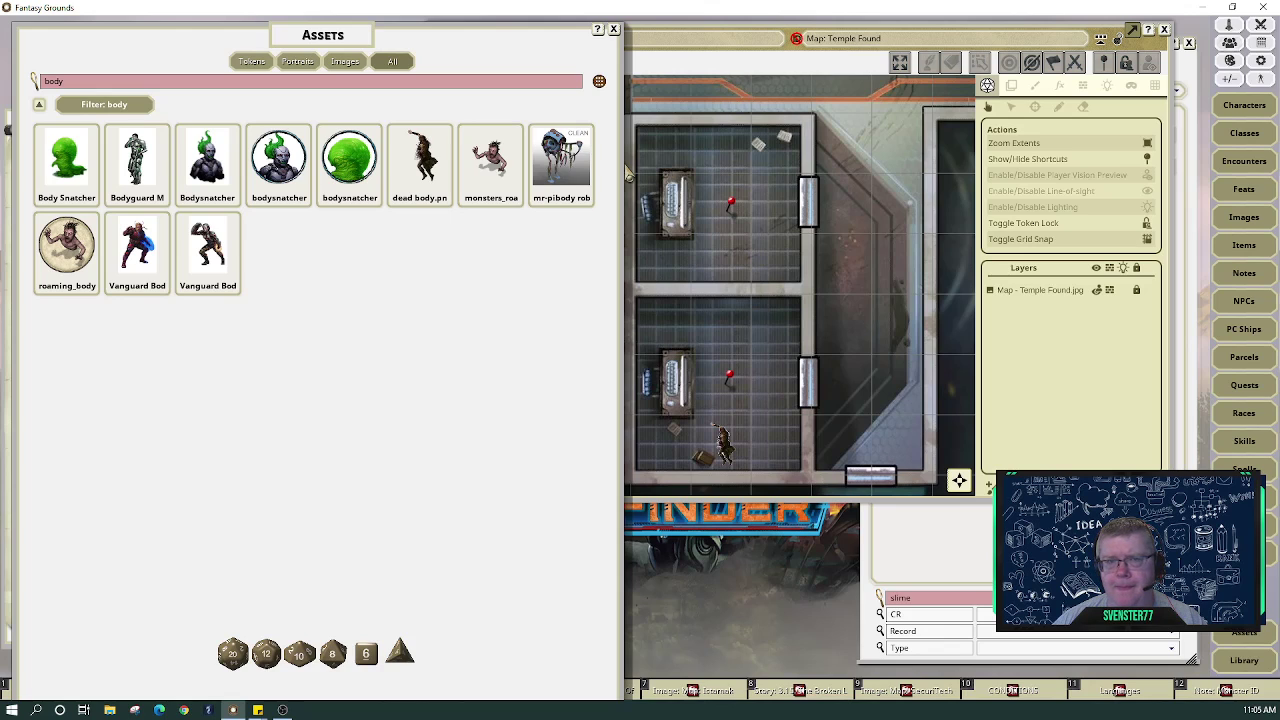
{"action": "left_click_drag", "start_coordinate": [627, 171], "coordinate": [432, 171]}
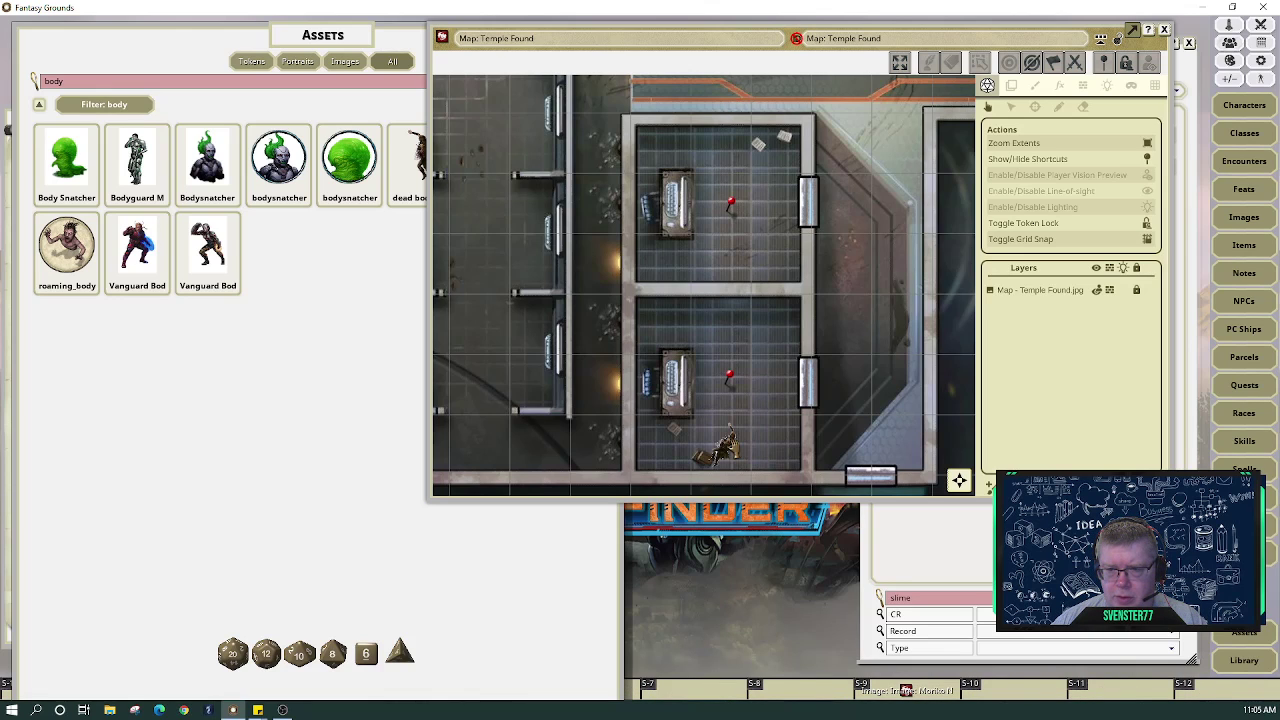
{"action": "left_click_drag", "start_coordinate": [718, 448], "coordinate": [781, 445]}
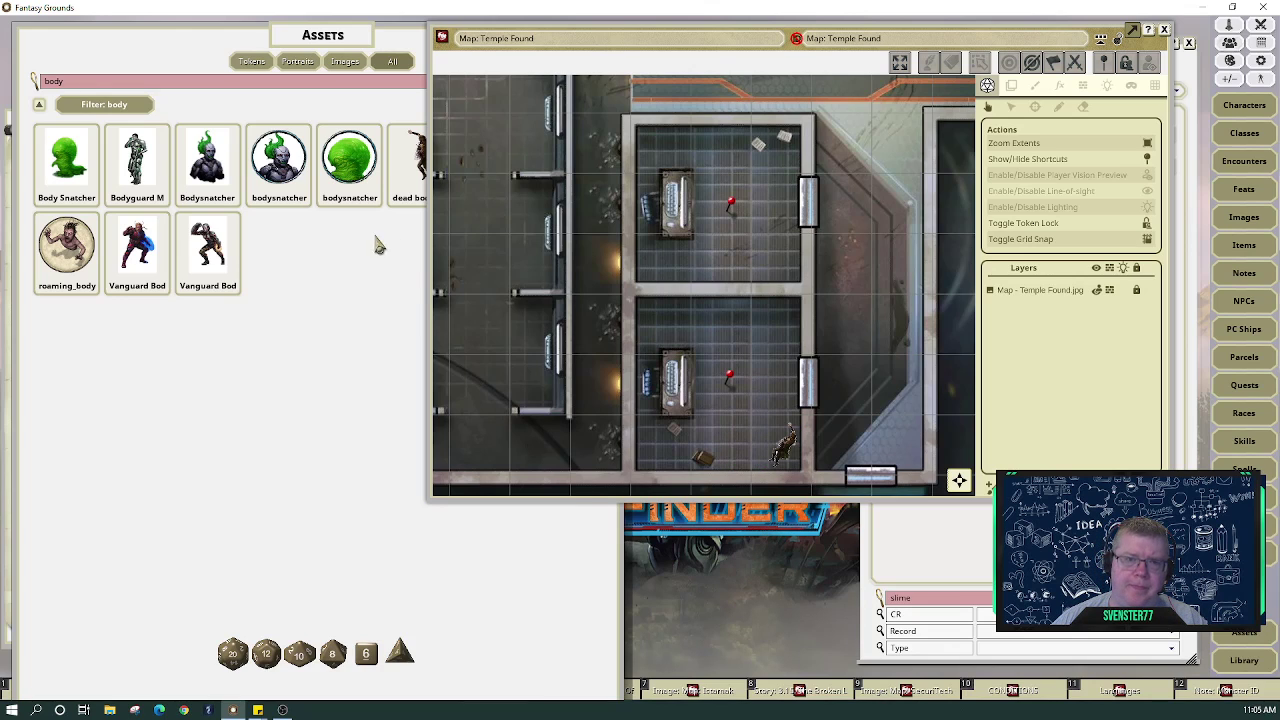
{"action": "left_click", "coordinate": [364, 283]}
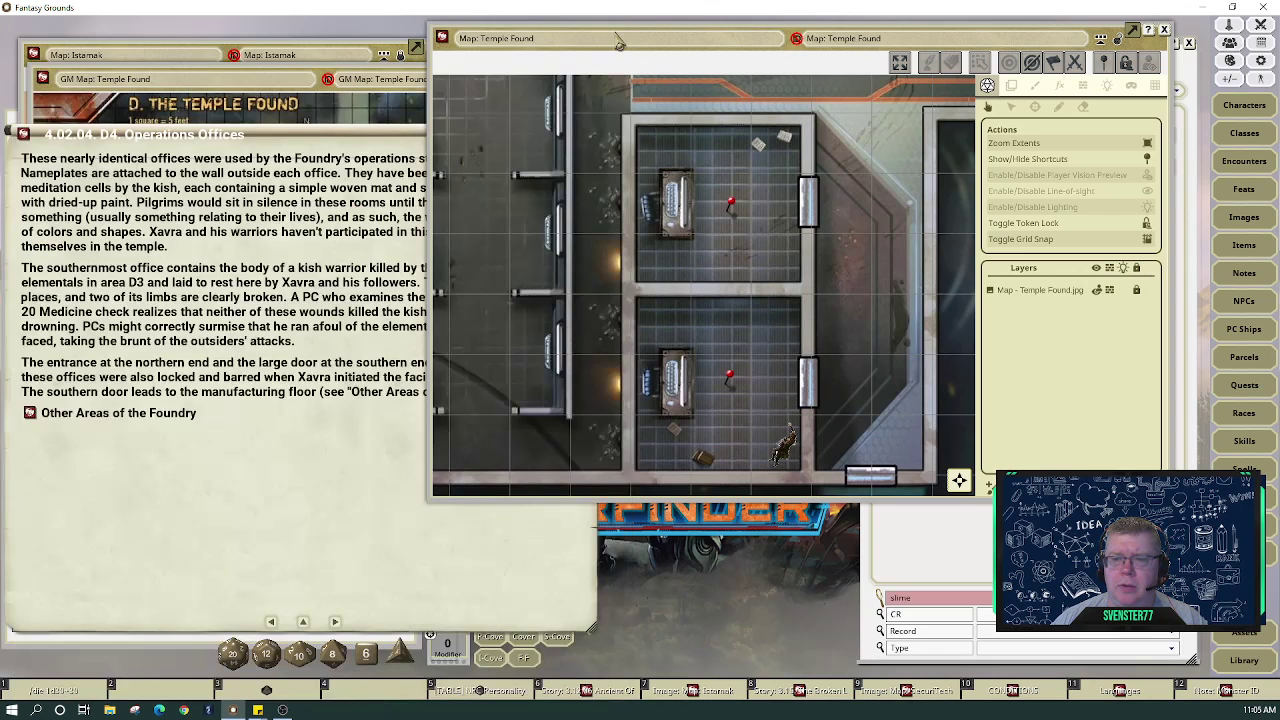
Move the dead body token north of the desk in the southernmost office and rotate it to lie parallel to the north wall
{"action": "left_click", "coordinate": [614, 30]}
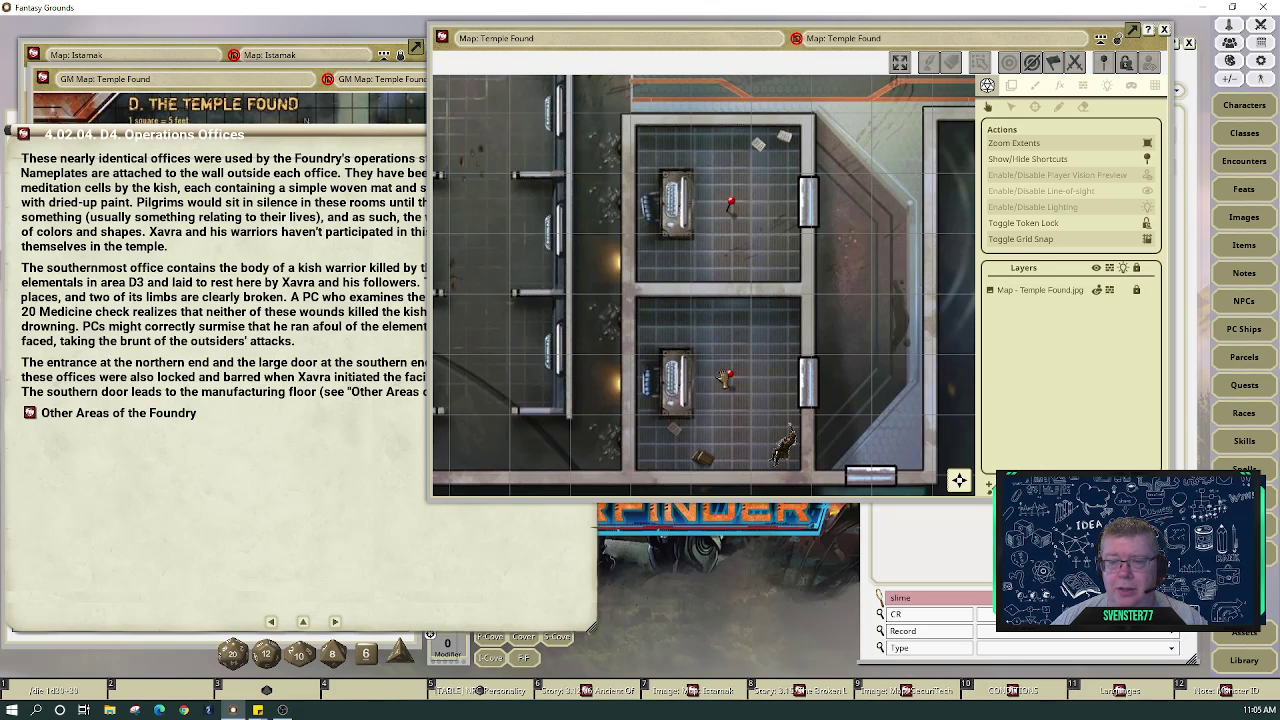
{"action": "left_click", "coordinate": [782, 448]}
{"action": "left_click_drag", "start_coordinate": [782, 448], "coordinate": [660, 324]}
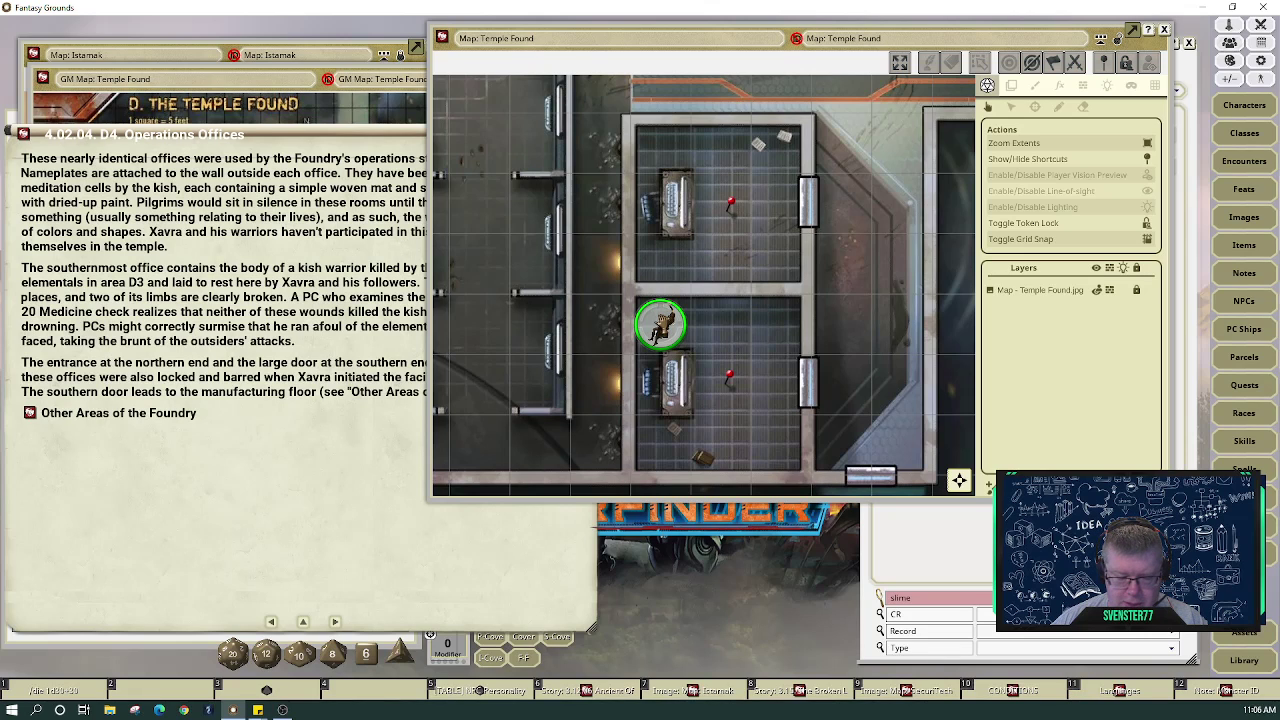
{"action": "scroll", "coordinate": [660, 324], "scroll_direction": "up", "scroll_amount": 3, "text": "shift"}
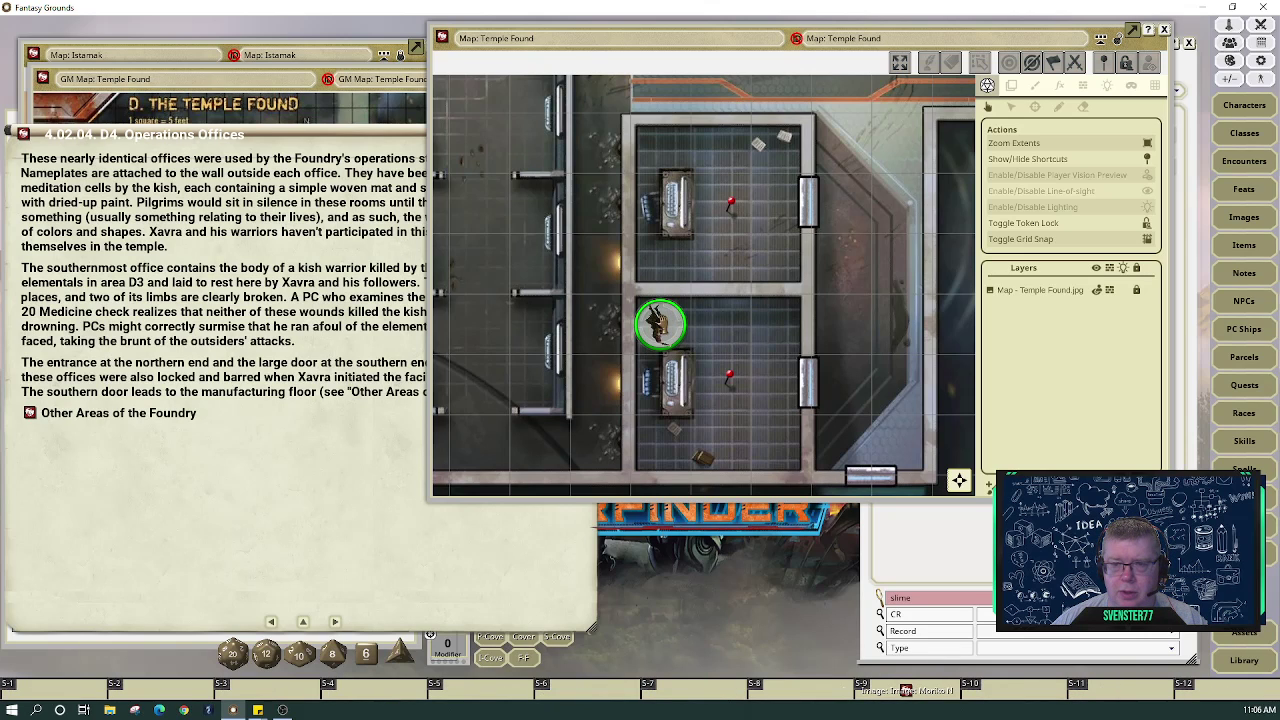
{"action": "scroll", "coordinate": [660, 324], "scroll_direction": "up", "scroll_amount": 1, "text": "shift"}
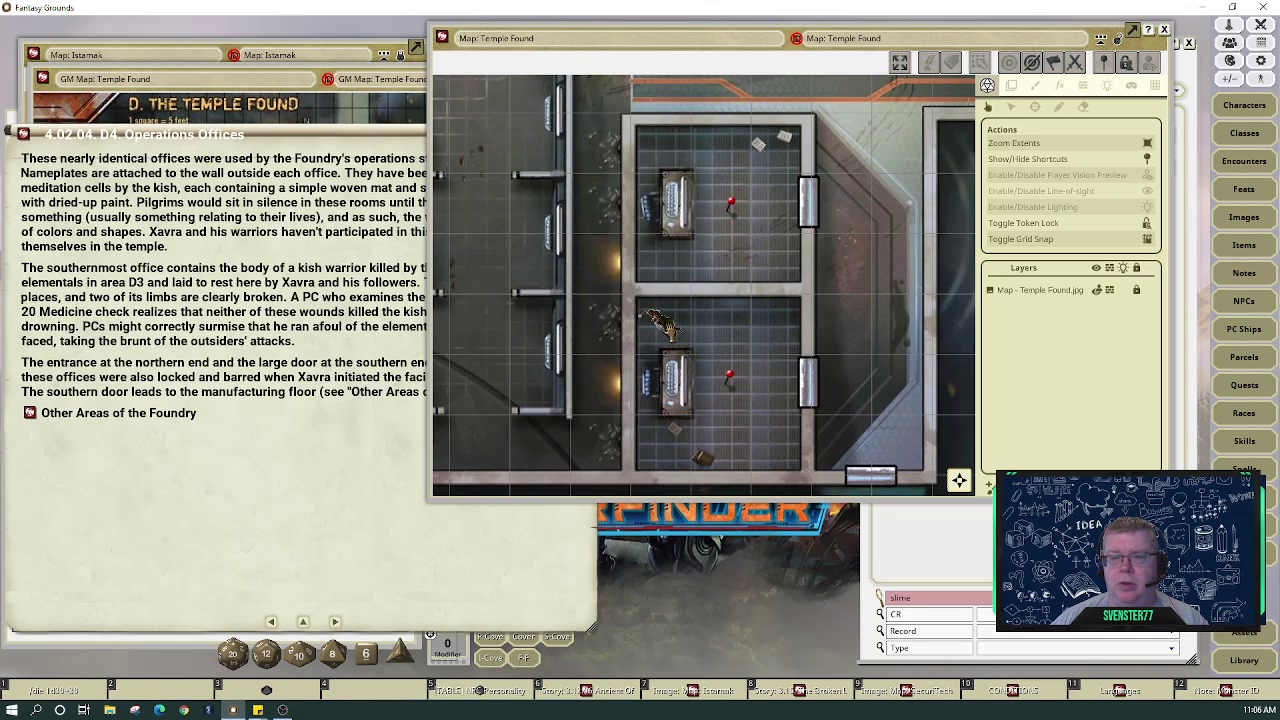
{"action": "scroll", "coordinate": [660, 324], "scroll_direction": "up", "scroll_amount": 5, "text": "shift"}
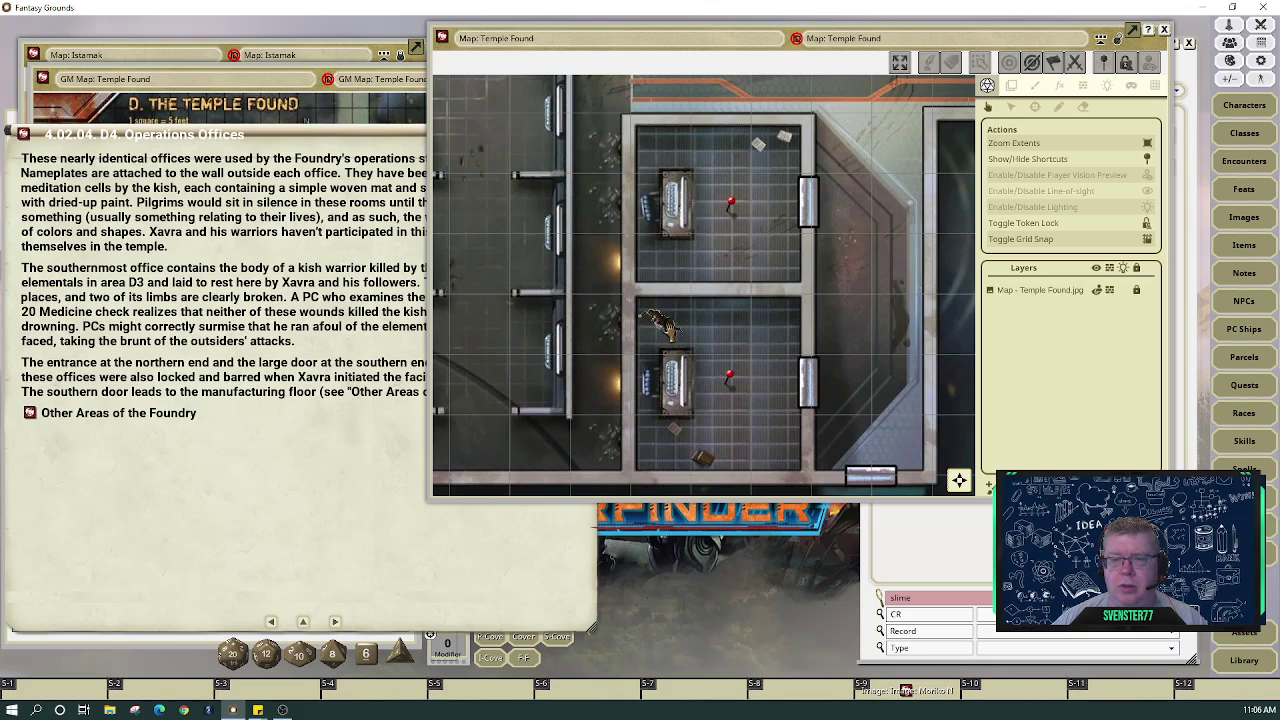
{"action": "scroll", "coordinate": [662, 322], "scroll_direction": "up", "scroll_amount": 2, "text": "shift"}
{"action": "scroll", "coordinate": [662, 322], "scroll_direction": "up", "scroll_amount": 3, "text": "shift"}
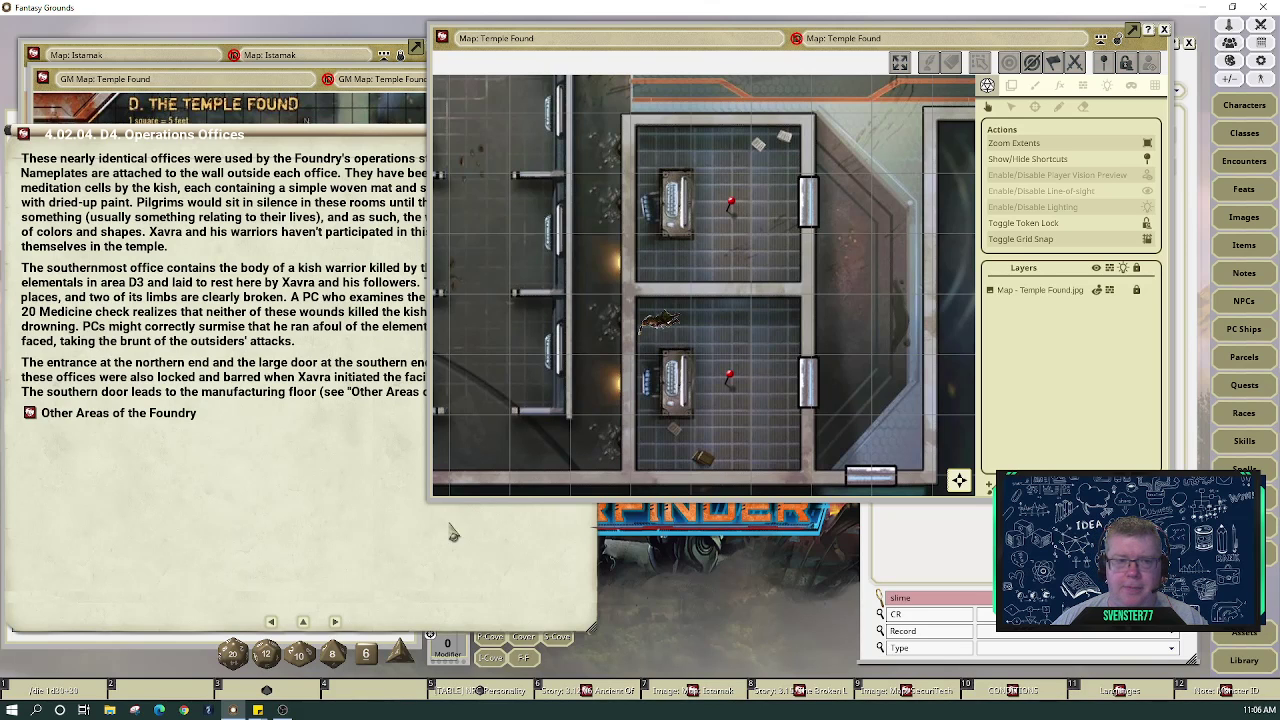
{"action": "left_click", "coordinate": [360, 580]}
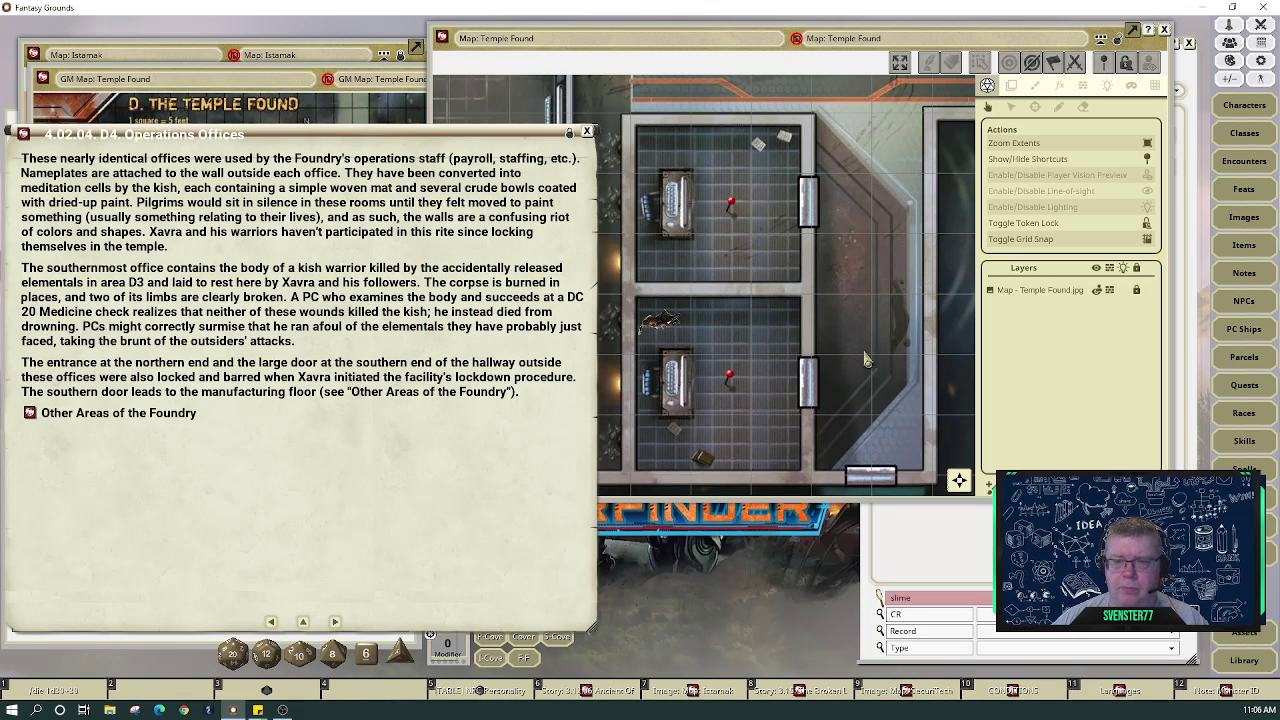
{"action": "scroll", "coordinate": [872, 358], "scroll_direction": "down", "scroll_amount": 5}
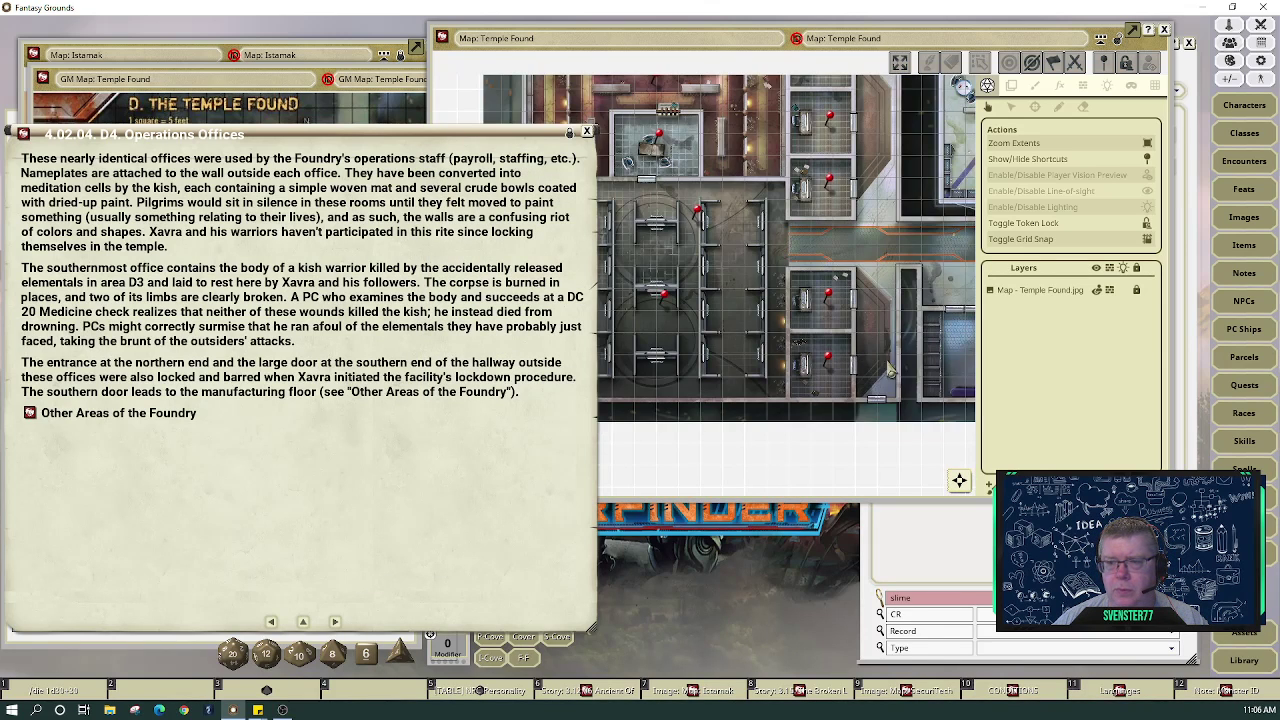
Advance the story from D4. Operations Offices to D5. Research Library and read its description, creatures, tactics and treasure
{"action": "left_click", "coordinate": [957, 452]}
{"action": "scroll", "coordinate": [957, 452], "scroll_direction": "up", "scroll_amount": 3}
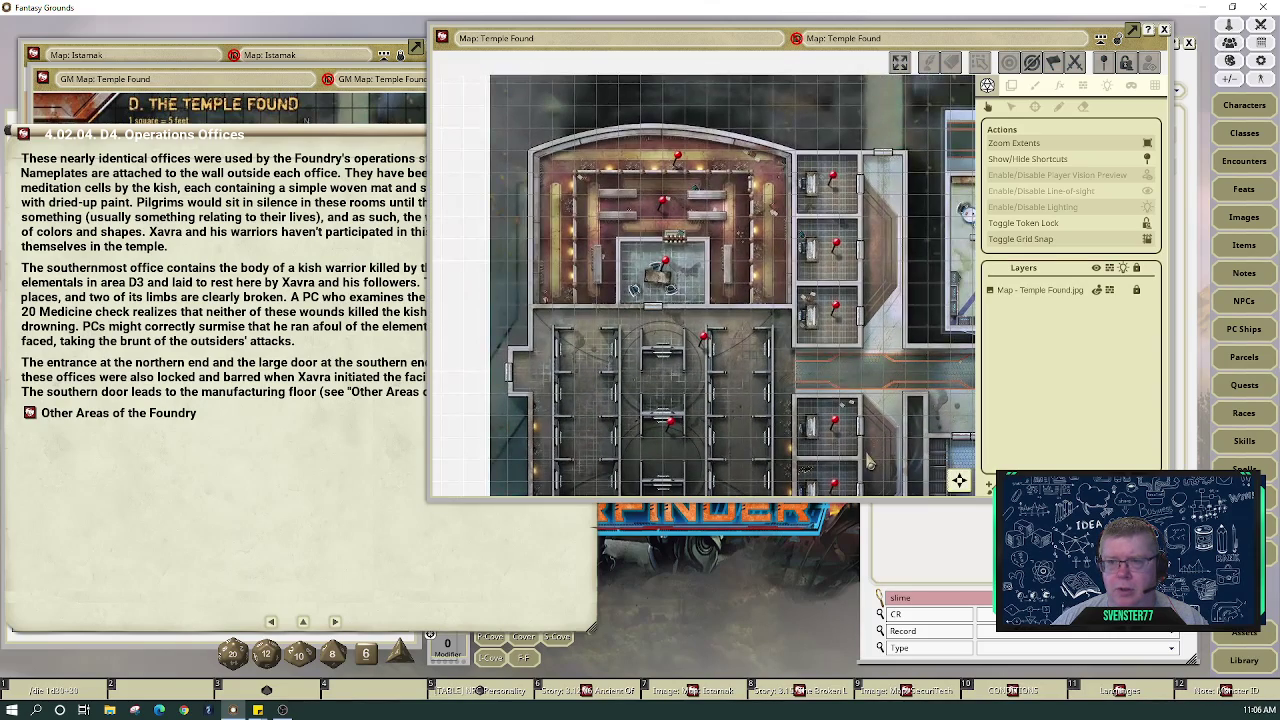
{"action": "scroll", "coordinate": [880, 442], "scroll_direction": "up", "scroll_amount": 1}
{"action": "left_click", "coordinate": [958, 482]}
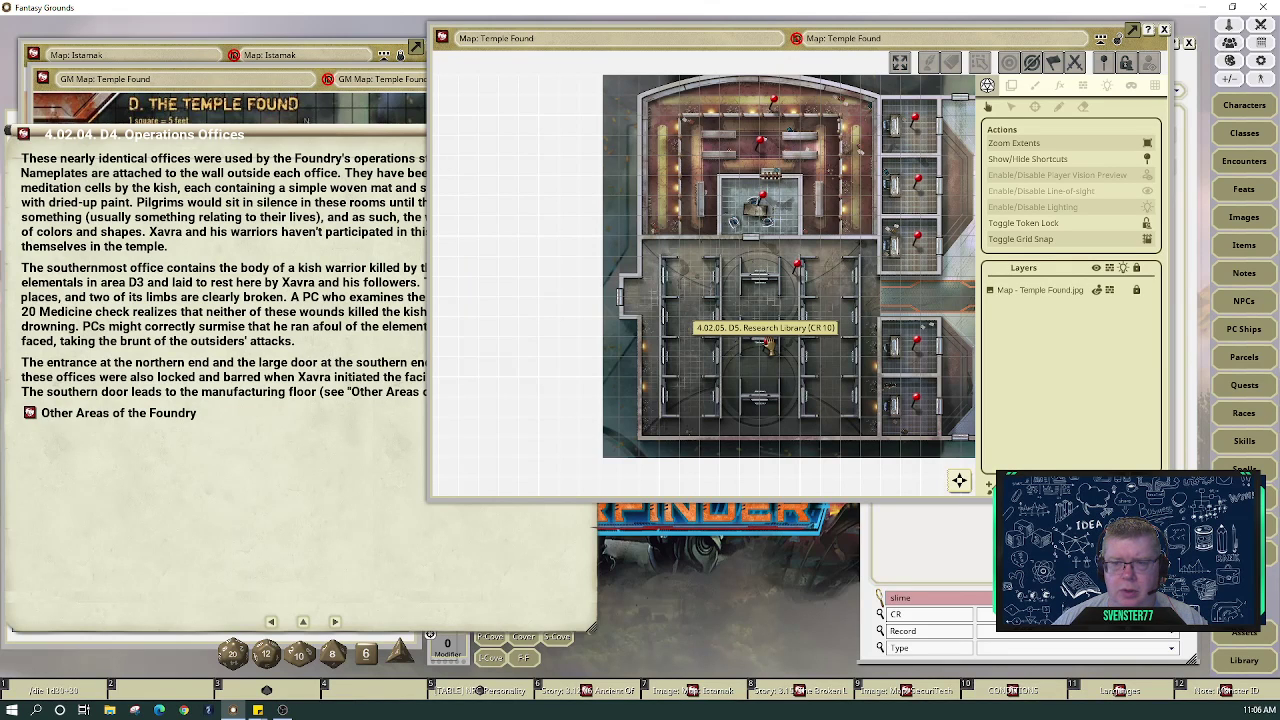
{"action": "left_click", "coordinate": [245, 500]}
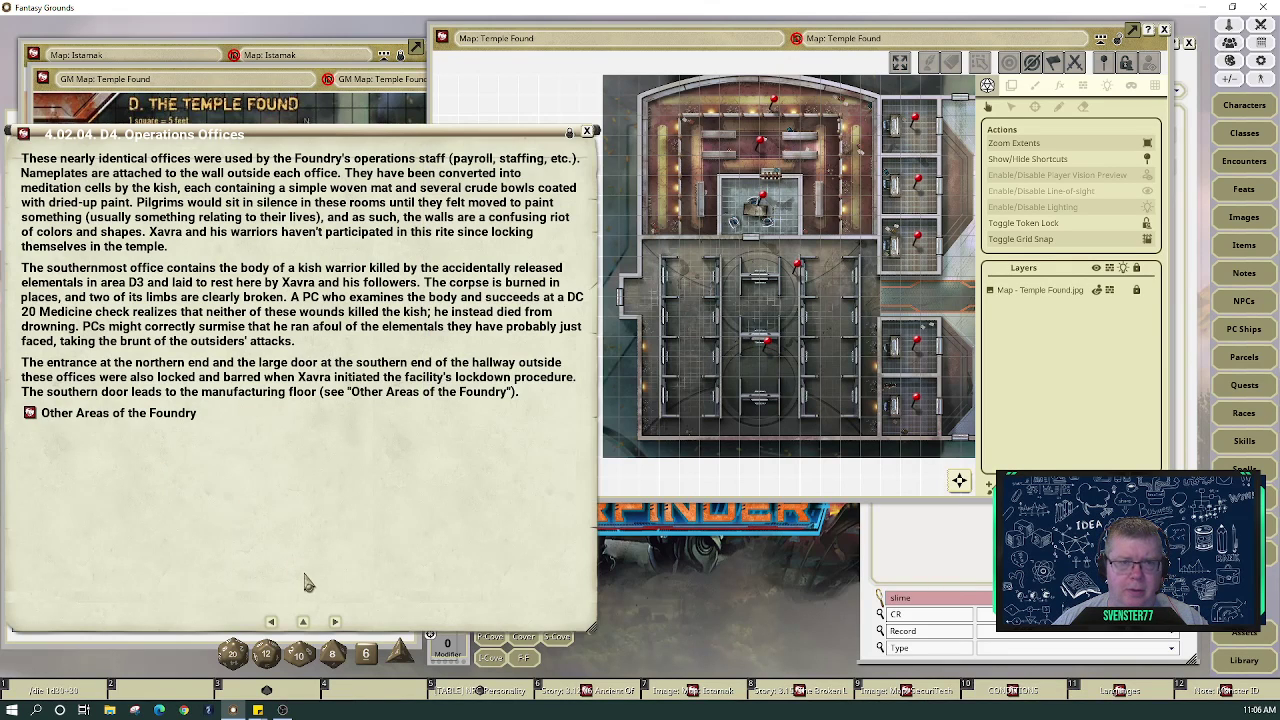
{"action": "left_click", "coordinate": [334, 620]}
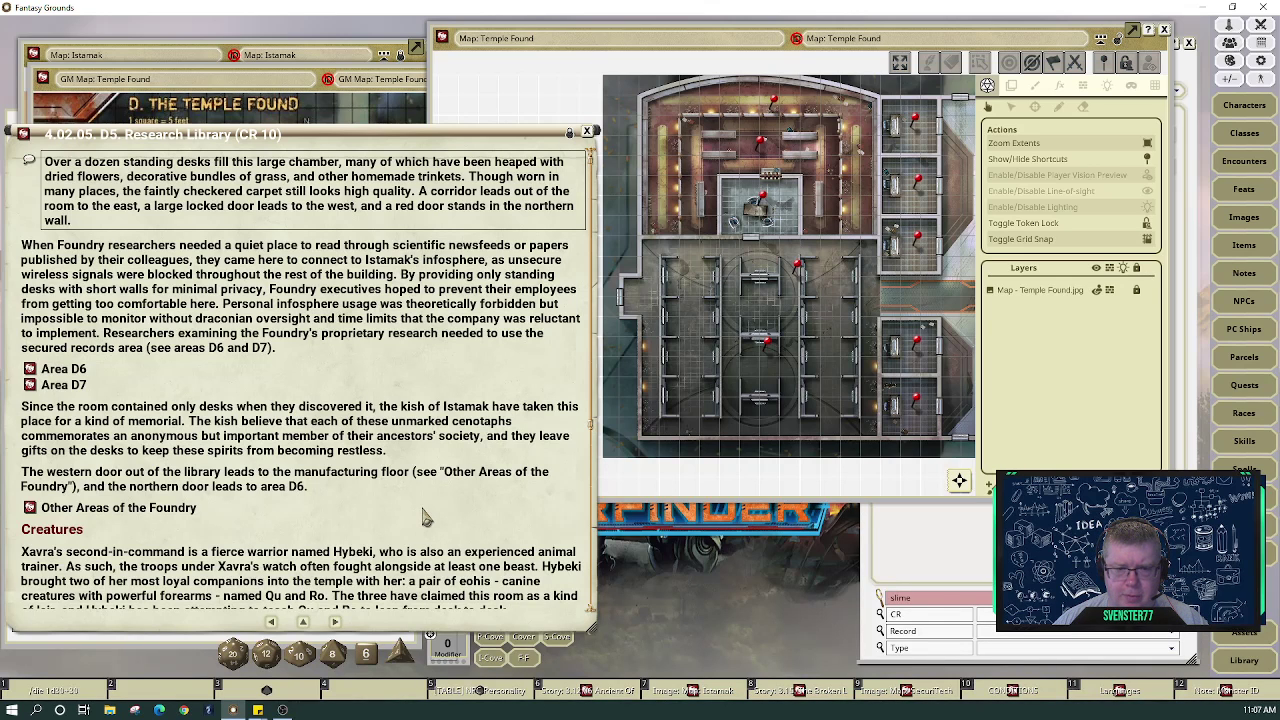
{"action": "scroll", "coordinate": [420, 518], "scroll_direction": "down", "scroll_amount": 3}
{"action": "scroll", "coordinate": [425, 518], "scroll_direction": "down", "scroll_amount": 4}
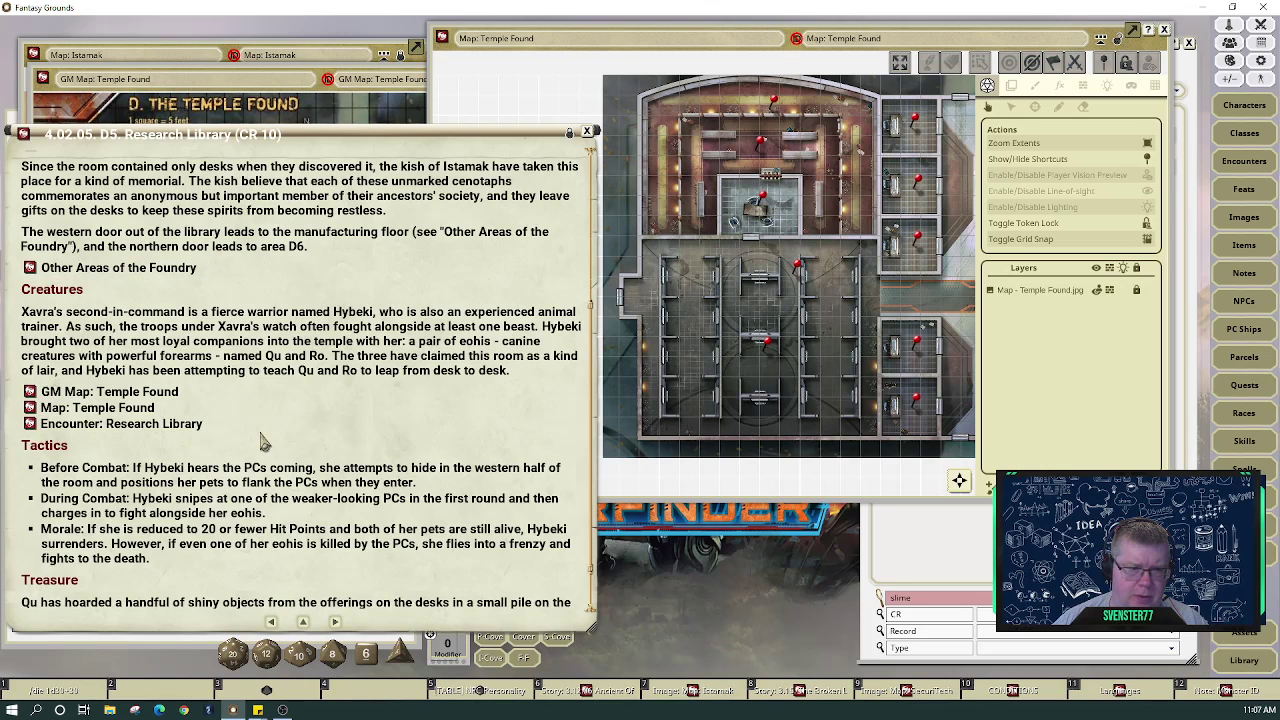
{"action": "scroll", "coordinate": [266, 442], "scroll_direction": "down", "scroll_amount": 3}
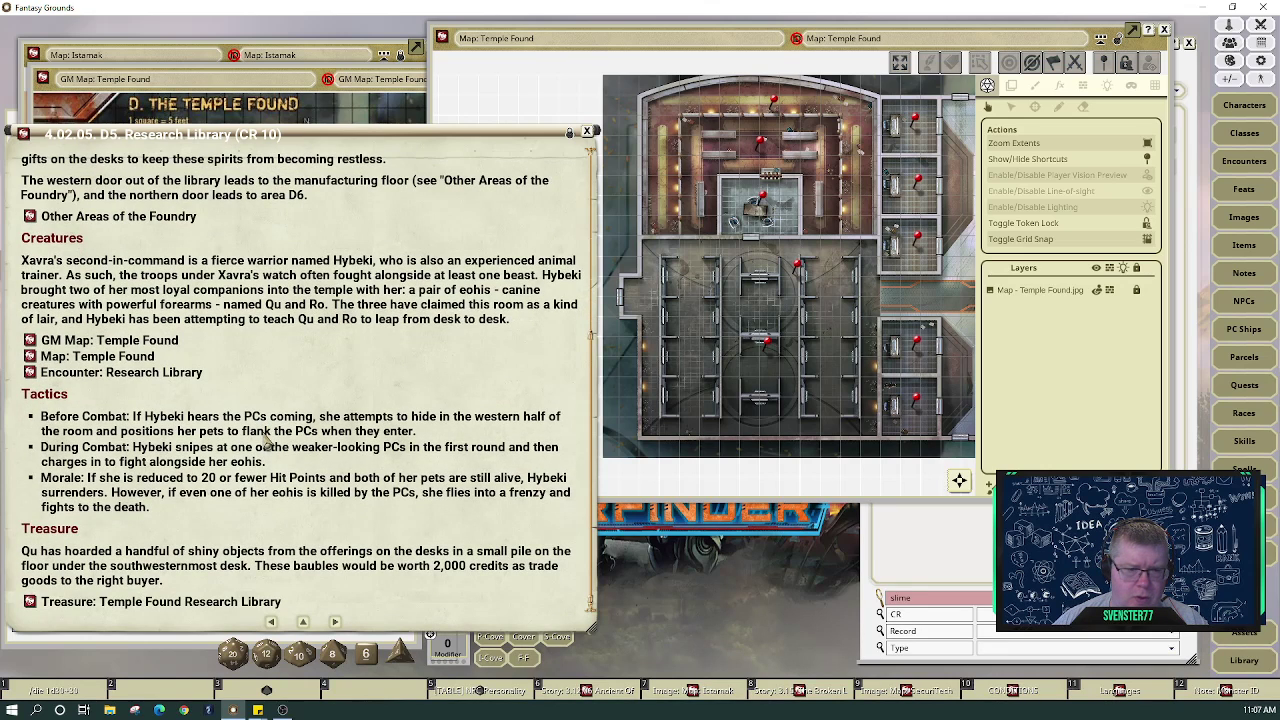
Find the Hybeki picture by searching the campaign images for "hybeki", open it and place it beside the D5 story page
{"action": "left_click", "coordinate": [1249, 222]}
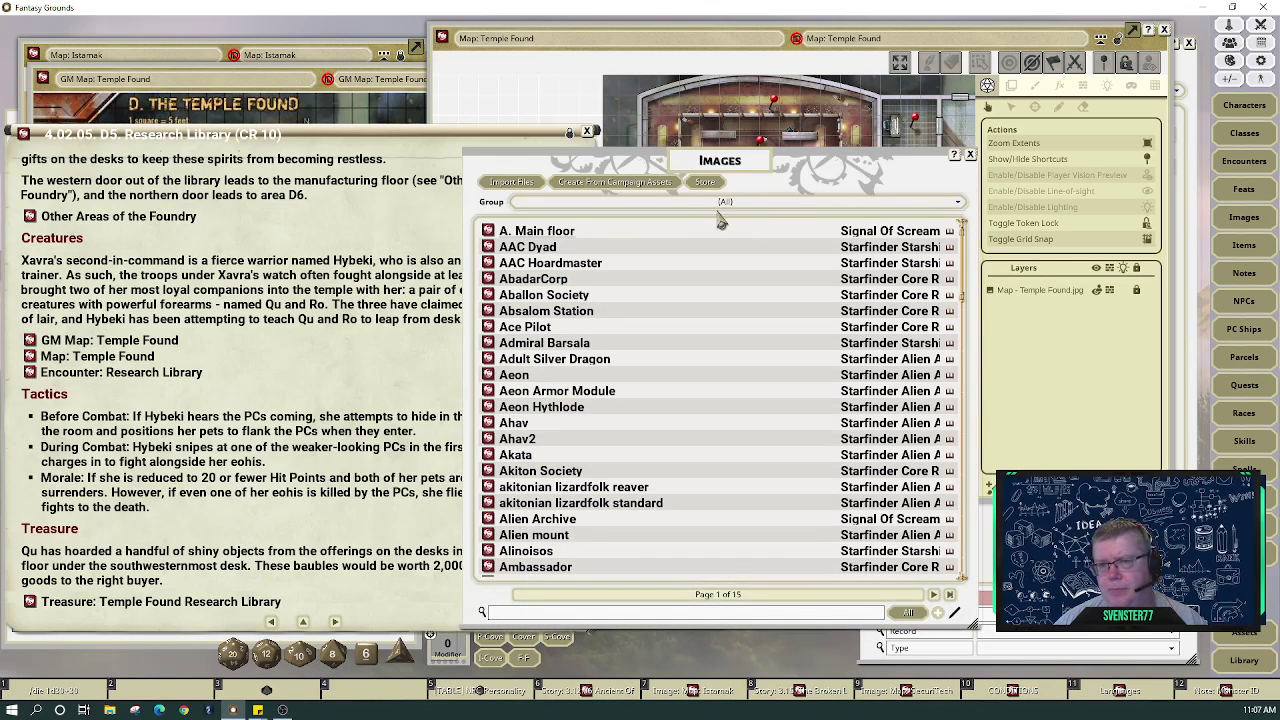
{"action": "left_click", "coordinate": [685, 612]}
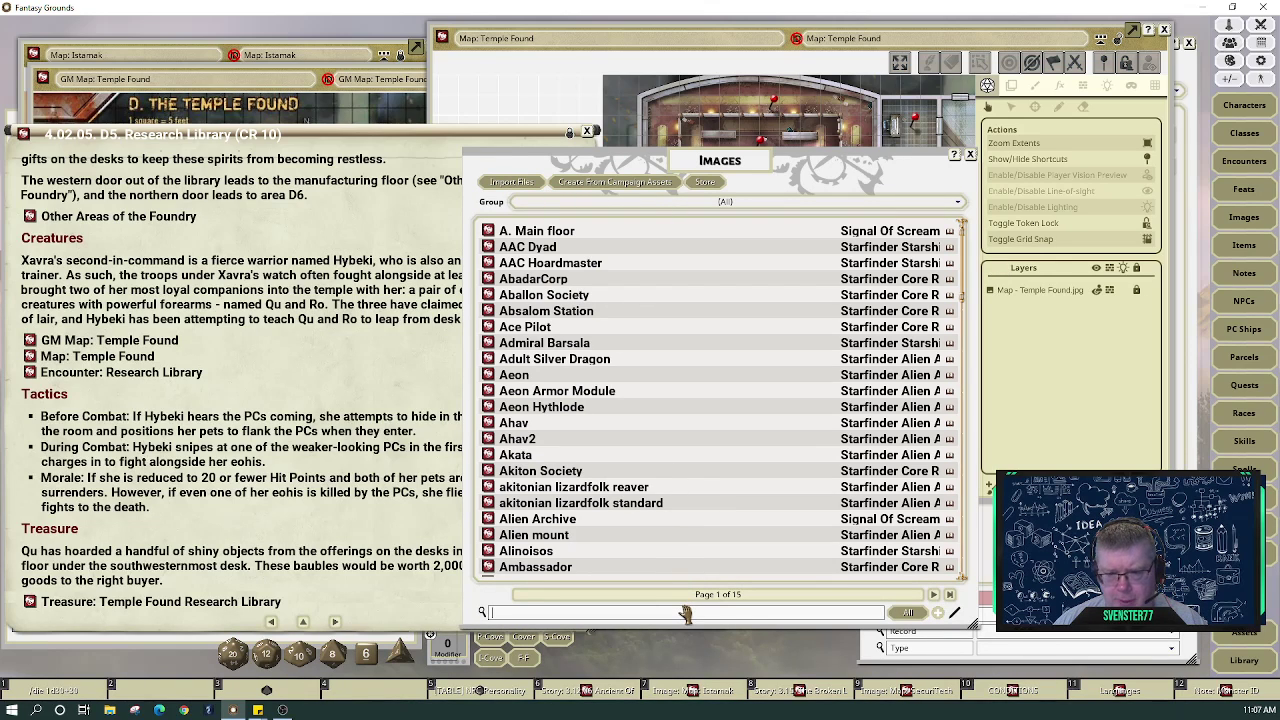
{"action": "type", "text": "hybeki"}
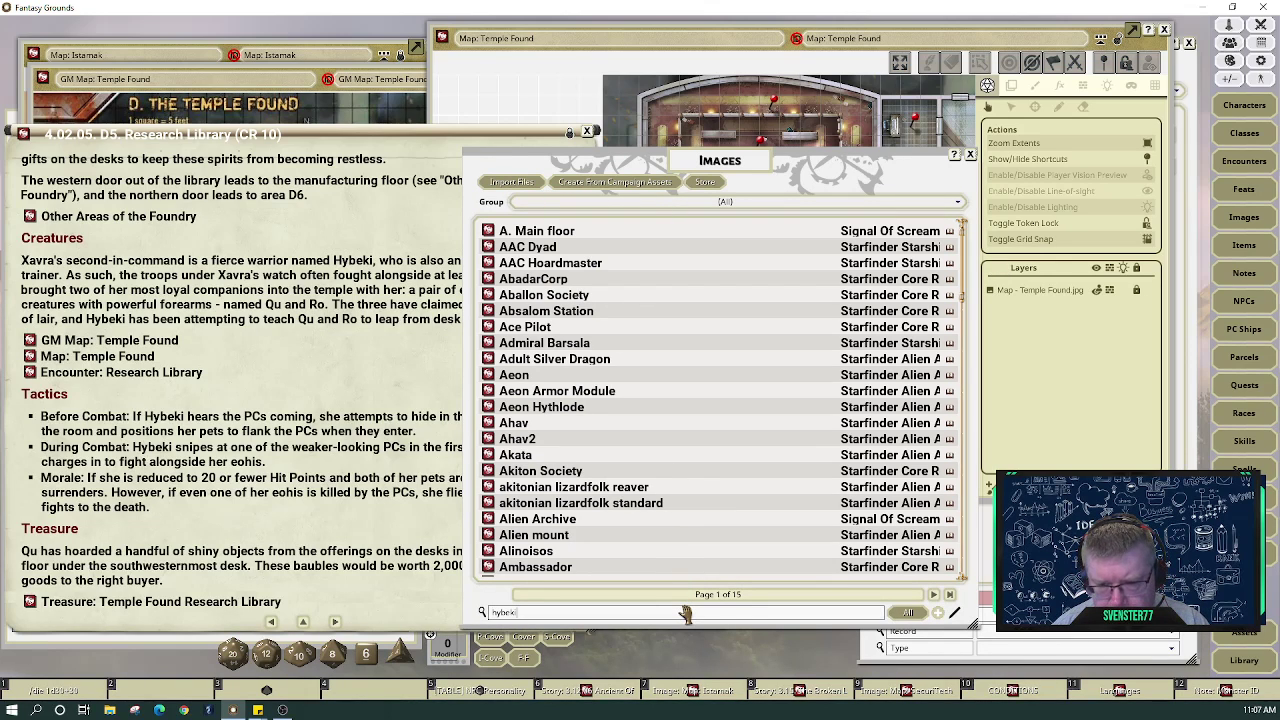
{"action": "key", "text": "Return"}
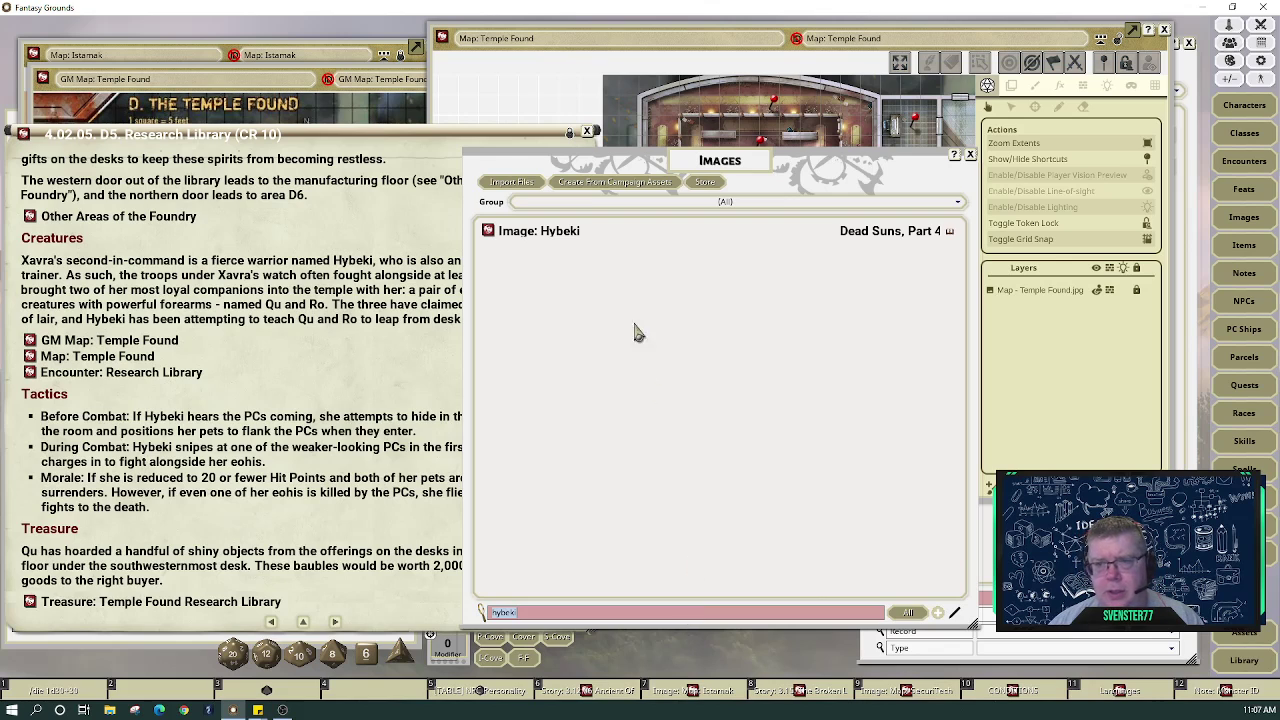
{"action": "left_click", "coordinate": [488, 233]}
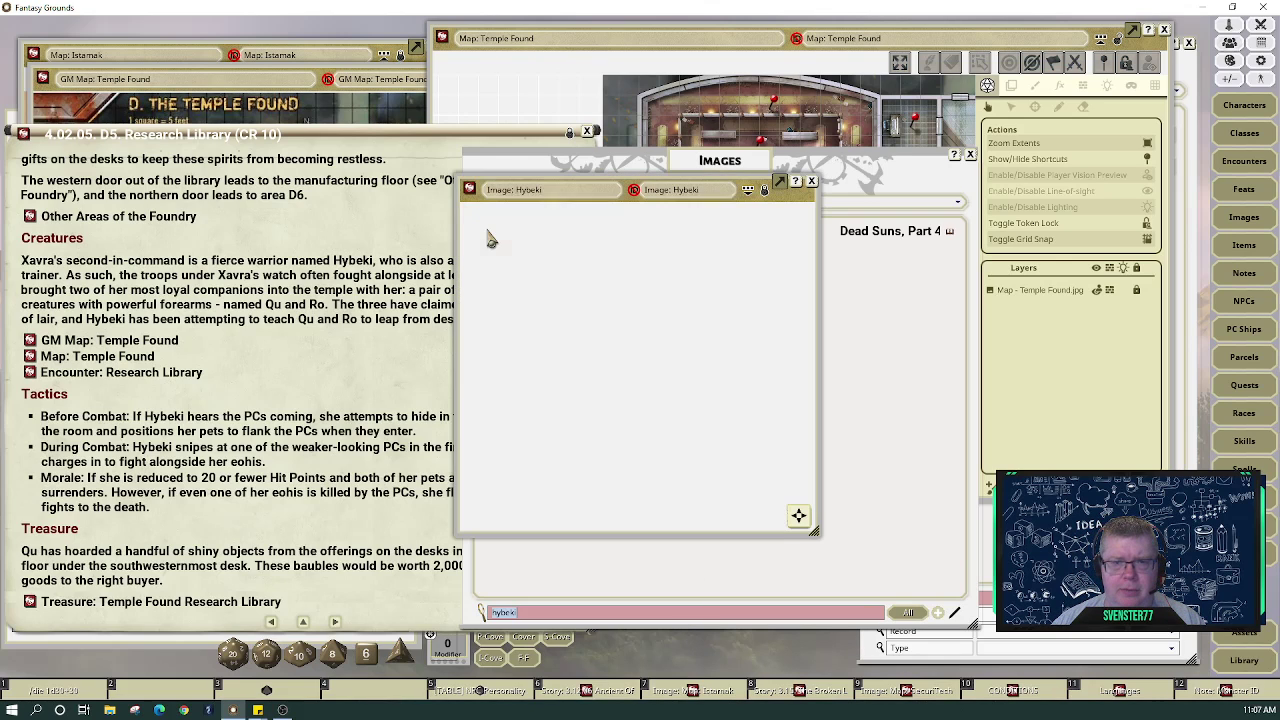
{"action": "left_click_drag", "start_coordinate": [739, 376], "coordinate": [443, 460]}
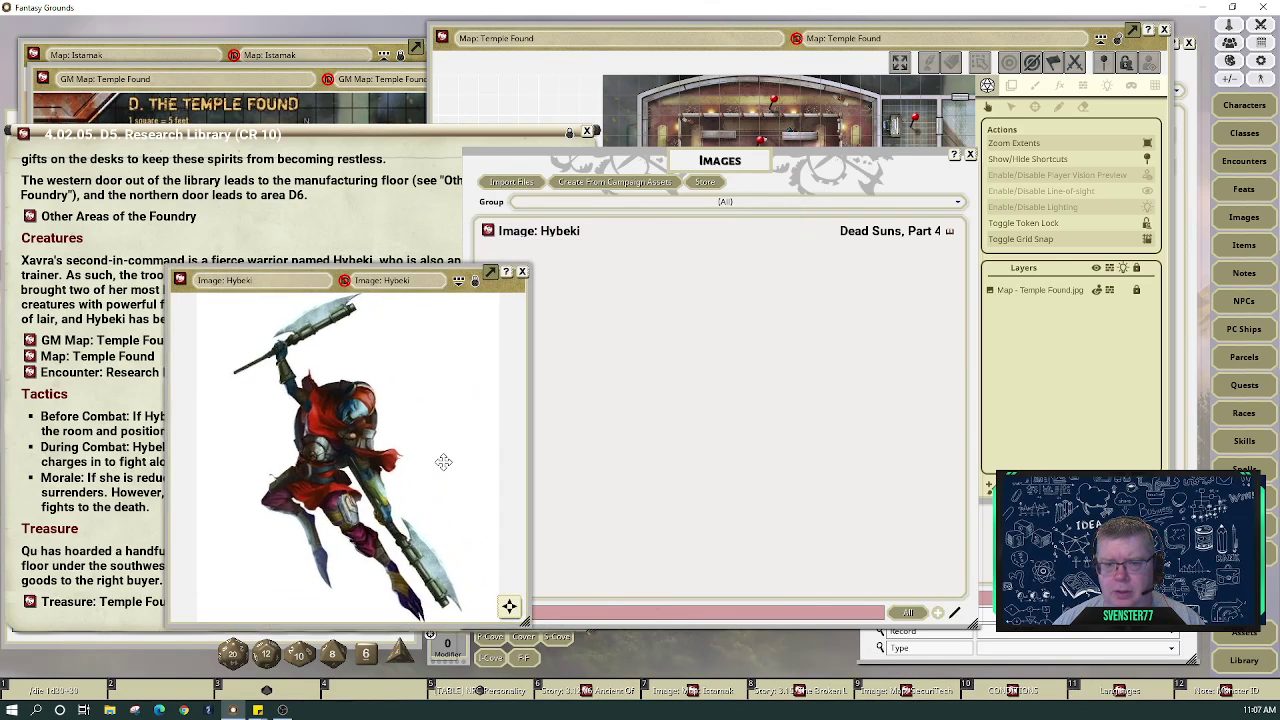
{"action": "left_click", "coordinate": [970, 155]}
{"action": "left_click_drag", "start_coordinate": [368, 290], "coordinate": [813, 225]}
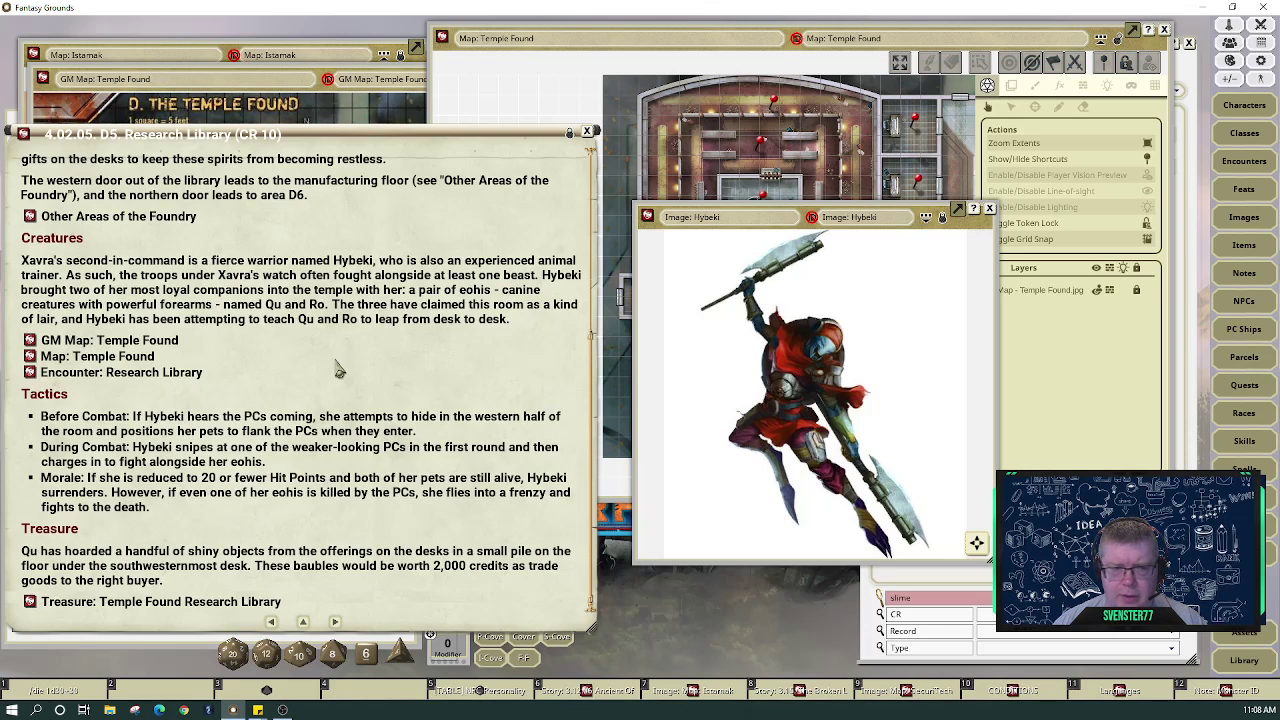
Search the NPC records for "eohi"
{"action": "left_click", "coordinate": [1248, 308]}
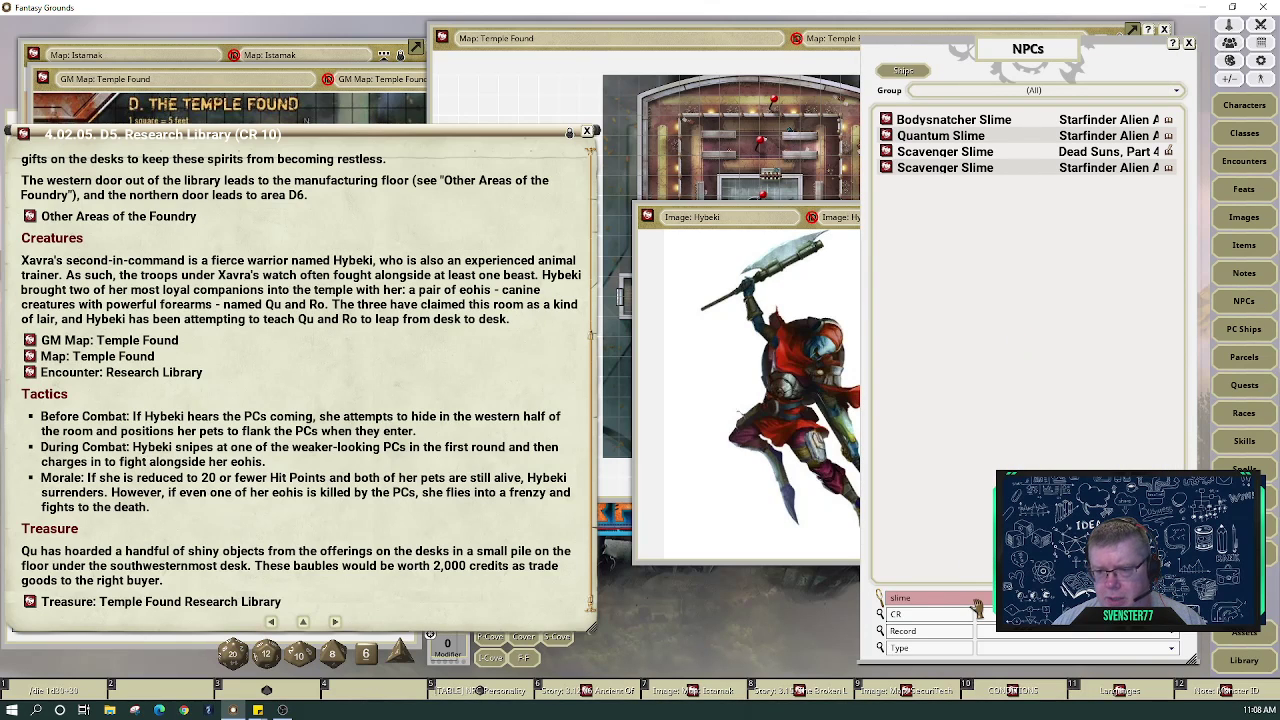
{"action": "key", "text": "BackSpace"}
{"action": "key", "text": "BackSpace"}
{"action": "key", "text": "BackSpace"}
{"action": "key", "text": "BackSpace"}
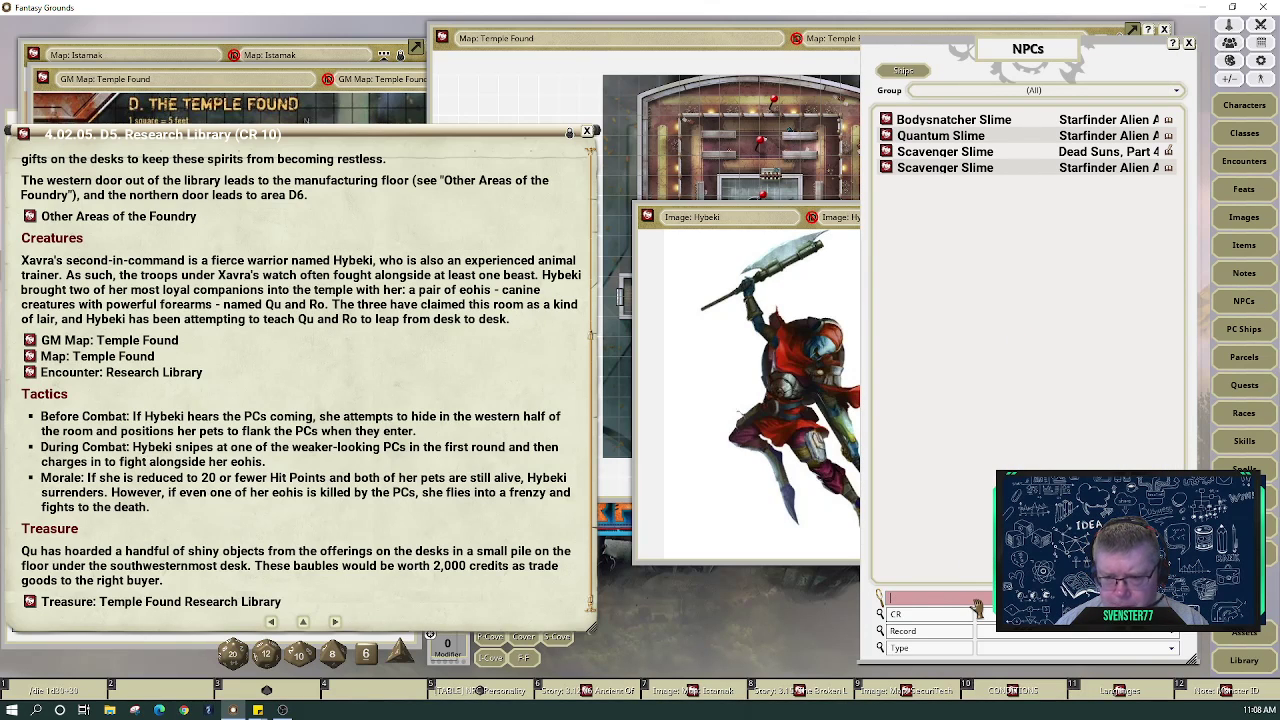
{"action": "type", "text": "eohi"}
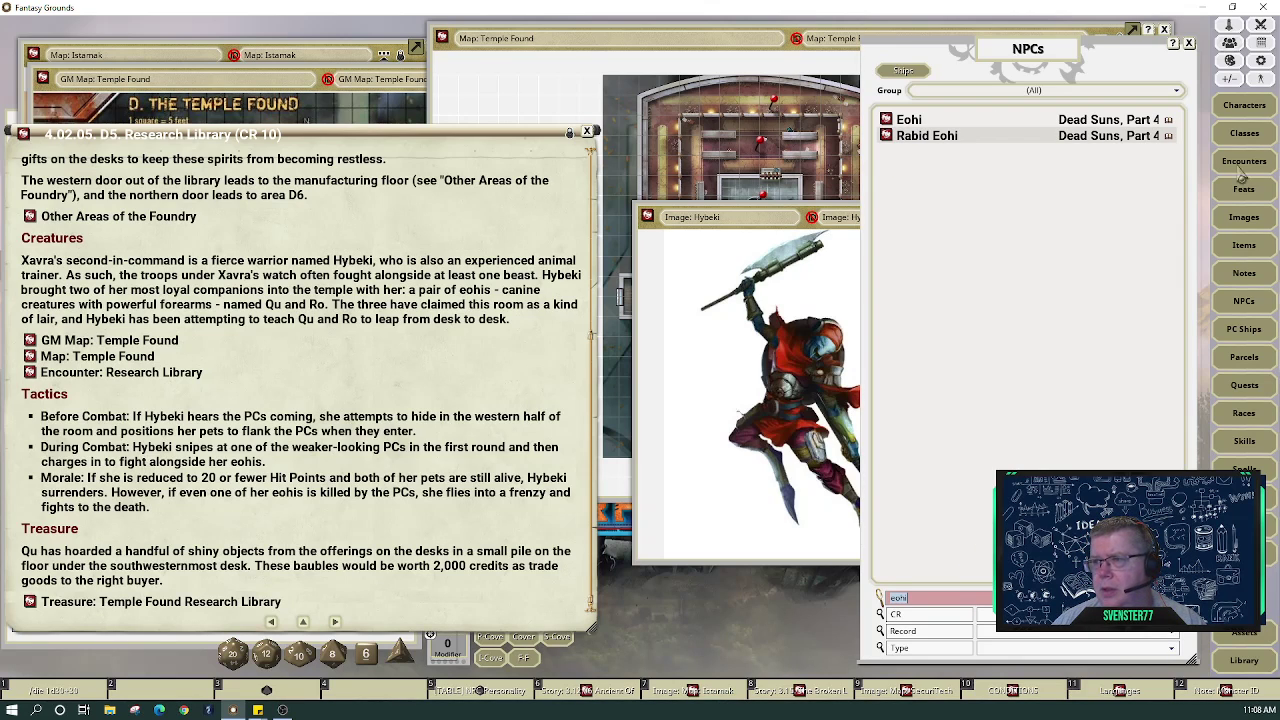
Search the campaign images for "eohi", open Image: Eohi, and close the image and NPC lists
{"action": "left_click", "coordinate": [1244, 220]}
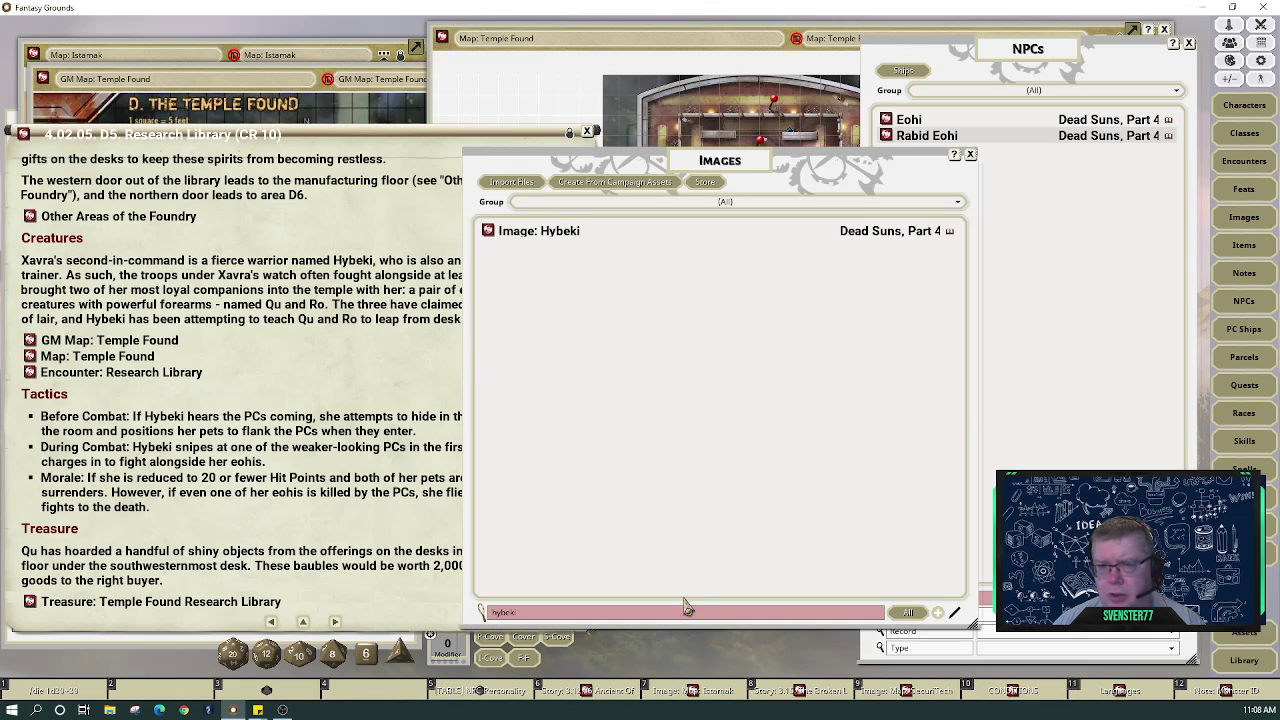
{"action": "key", "text": "BackSpace"}
{"action": "key", "text": "BackSpace"}
{"action": "key", "text": "BackSpace"}
{"action": "key", "text": "BackSpace"}
{"action": "key", "text": "BackSpace"}
{"action": "key", "text": "BackSpace"}
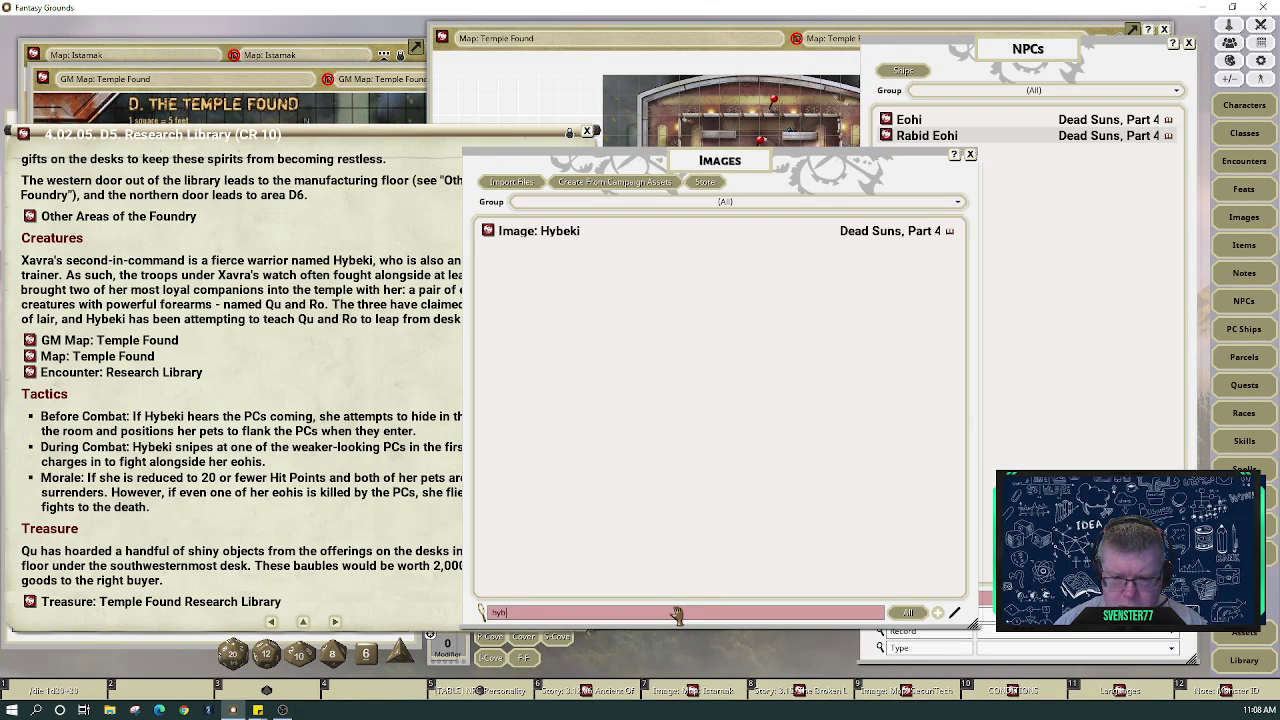
{"action": "type", "text": "eohi"}
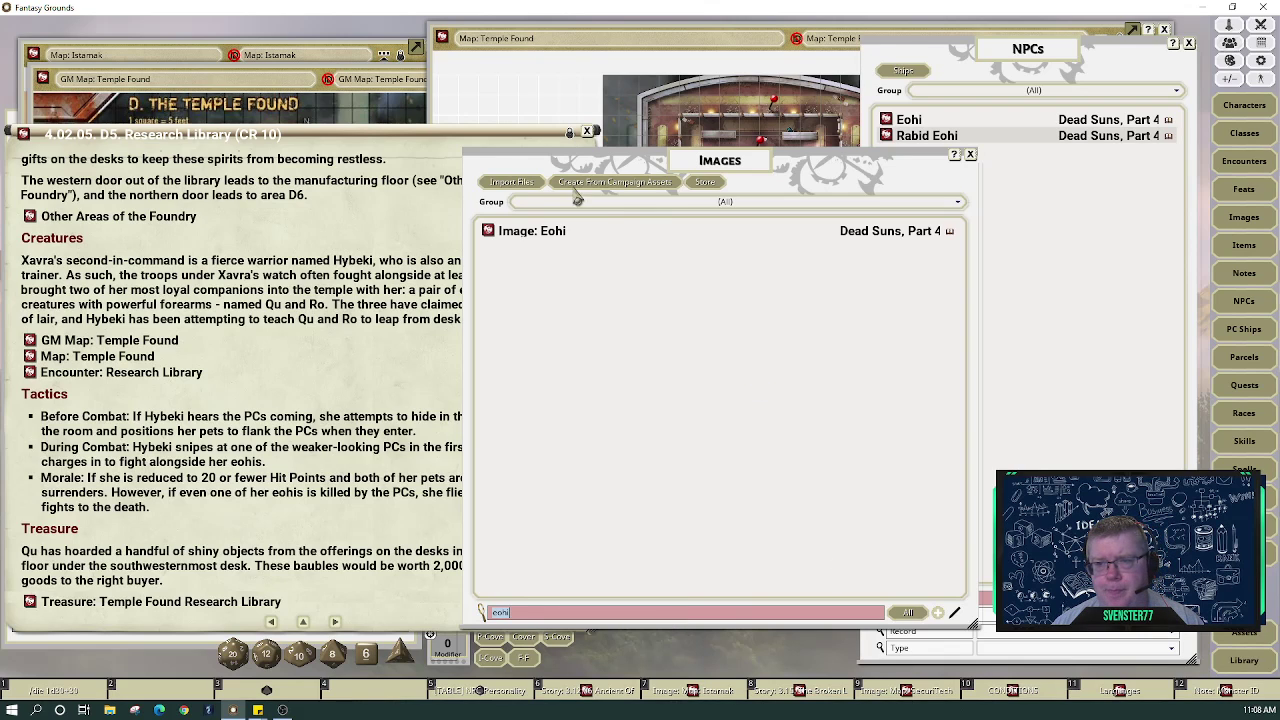
{"action": "left_click", "coordinate": [487, 234]}
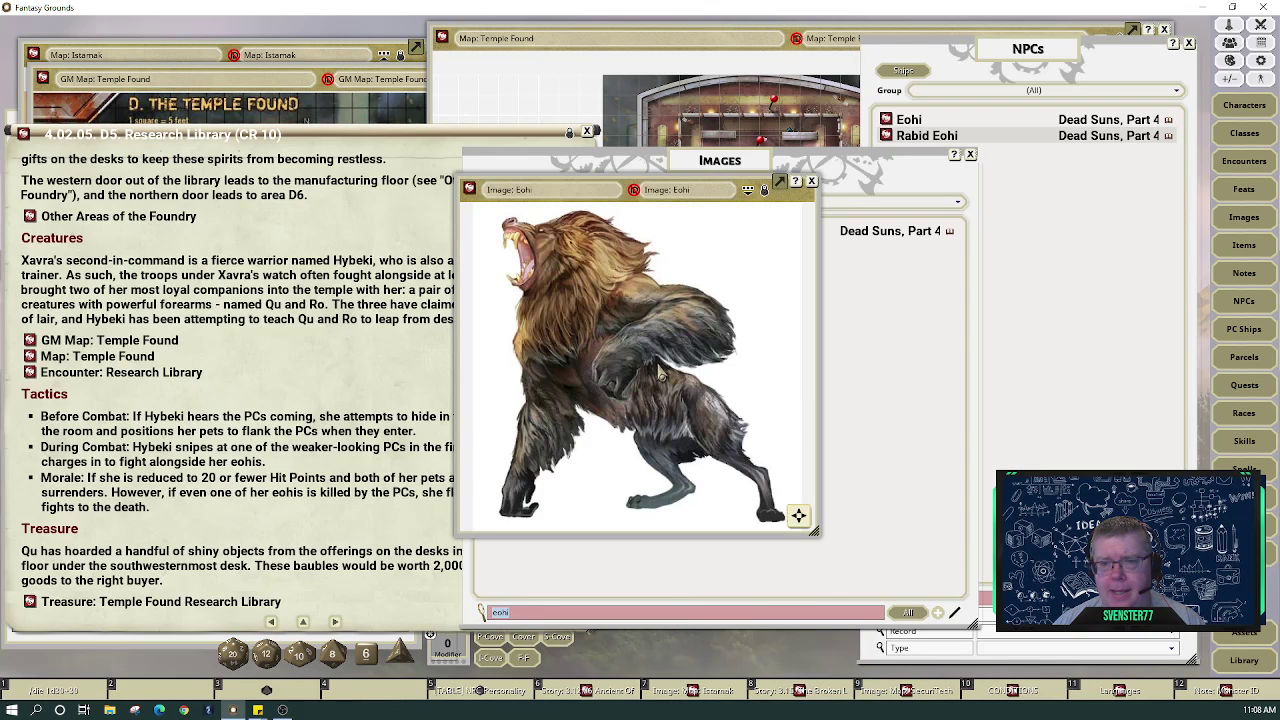
{"action": "left_click", "coordinate": [897, 410]}
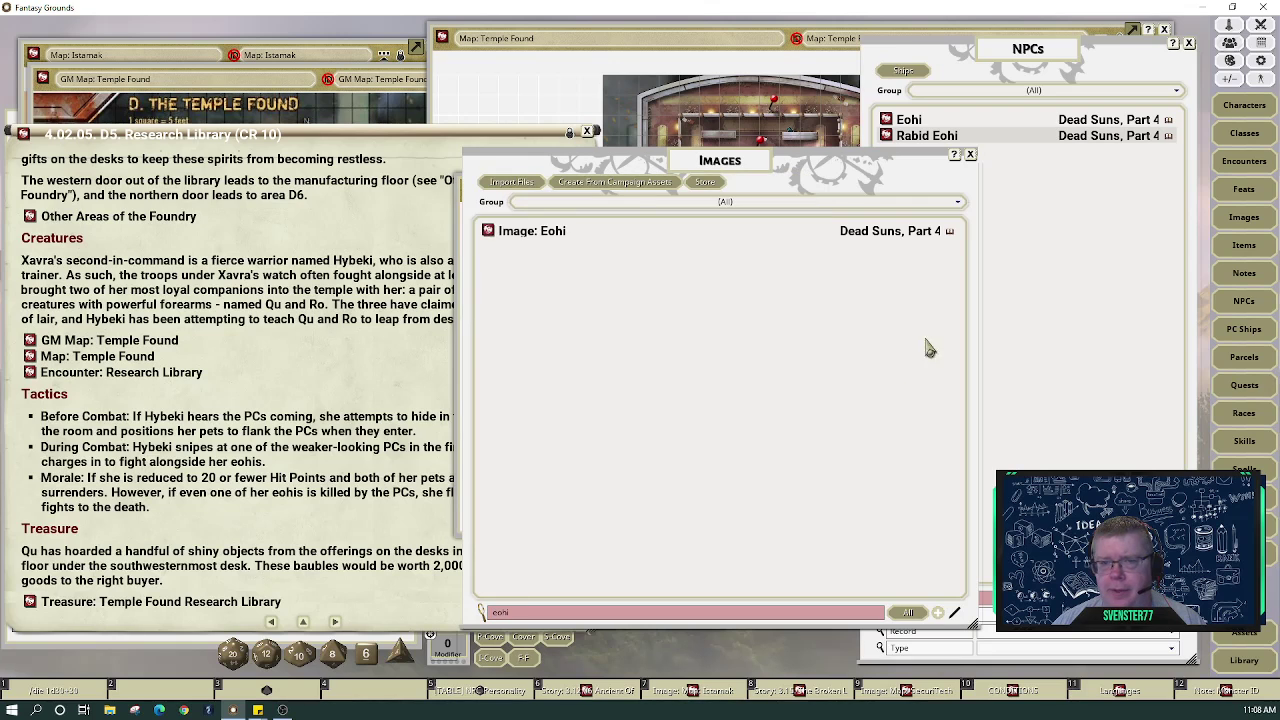
{"action": "left_click", "coordinate": [970, 154]}
{"action": "left_click", "coordinate": [1189, 43]}
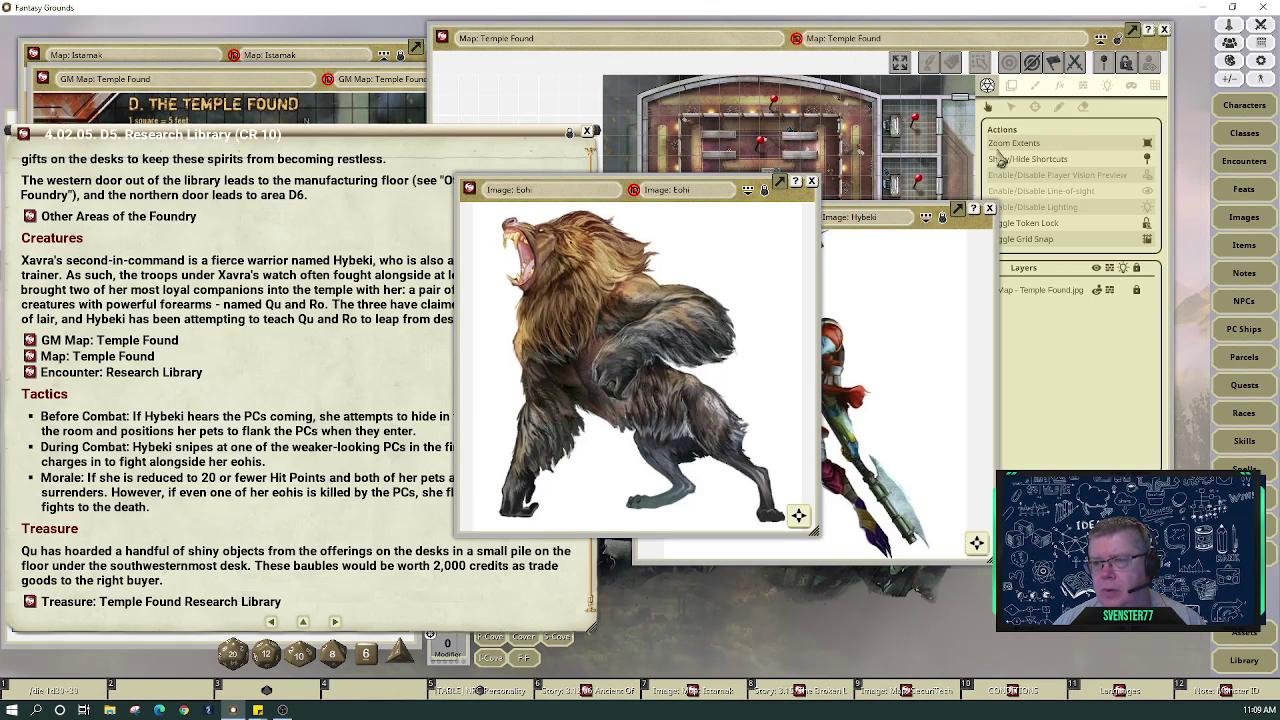
Arrange the Eohi and Hybeki image windows clear of the D5 story text, narrowing the Hybeki window
{"action": "left_click_drag", "start_coordinate": [614, 218], "coordinate": [942, 326]}
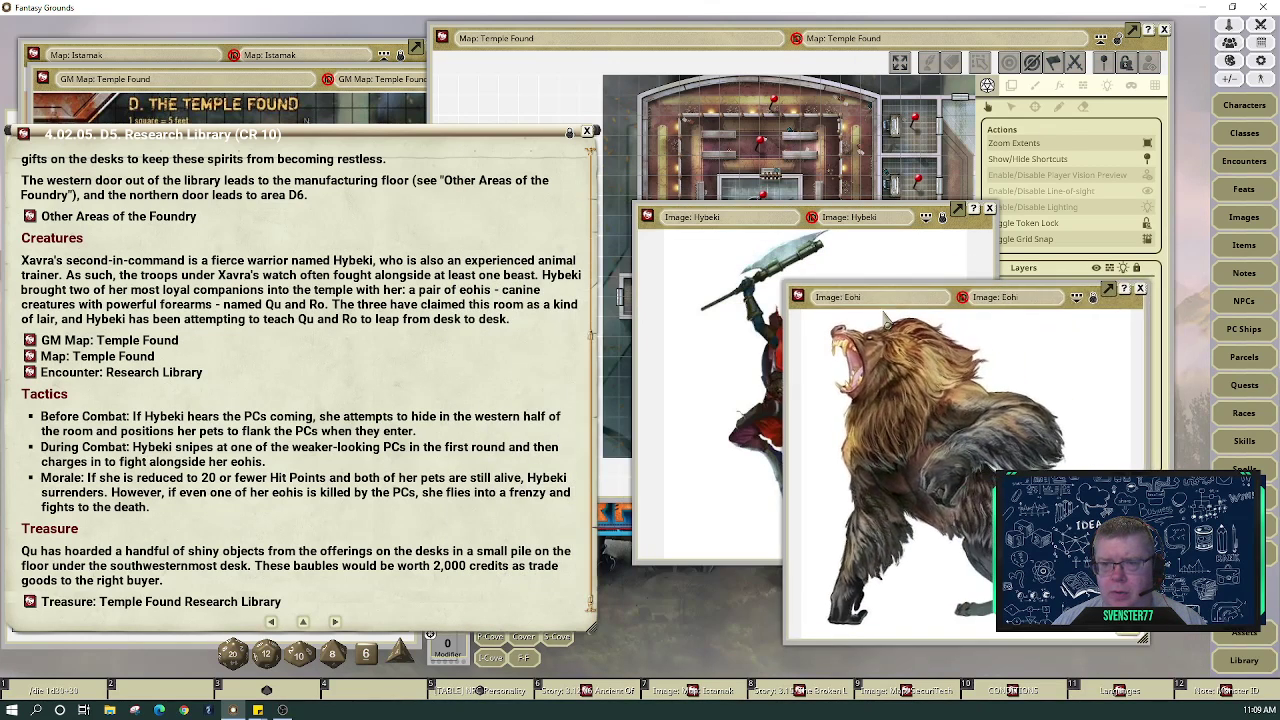
{"action": "left_click_drag", "start_coordinate": [730, 268], "coordinate": [530, 158]}
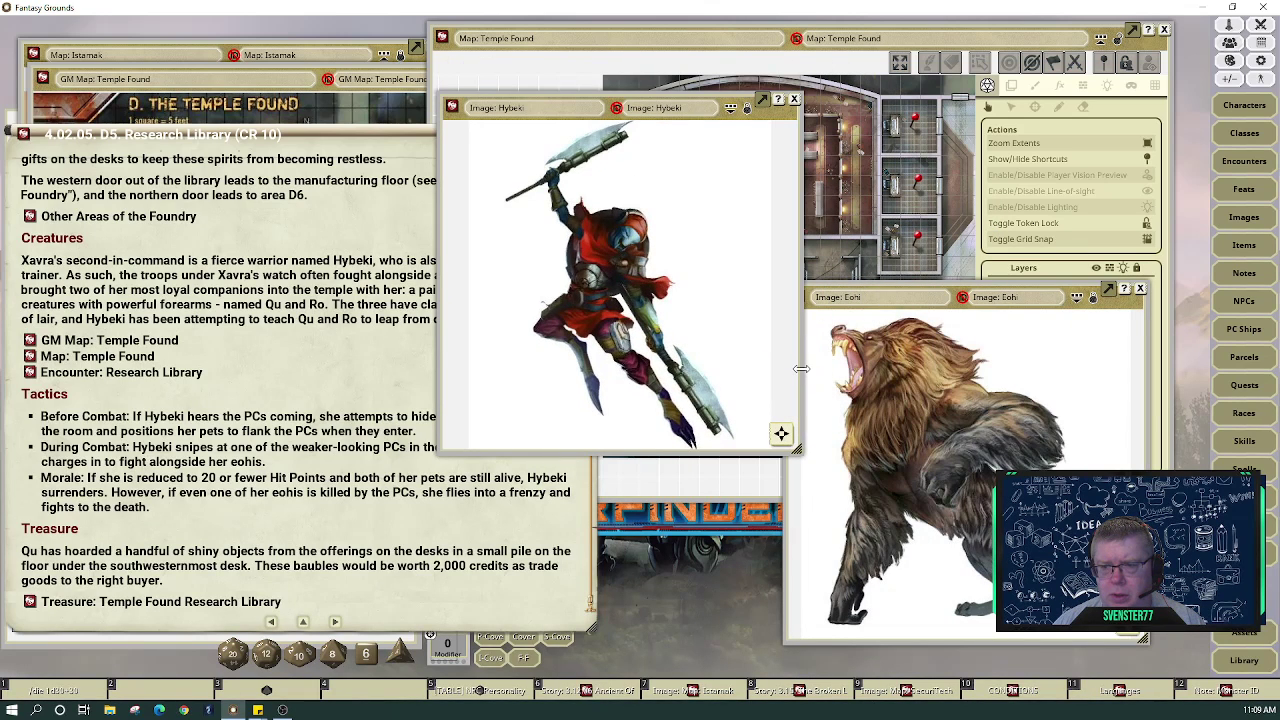
{"action": "left_click_drag", "start_coordinate": [797, 366], "coordinate": [730, 362]}
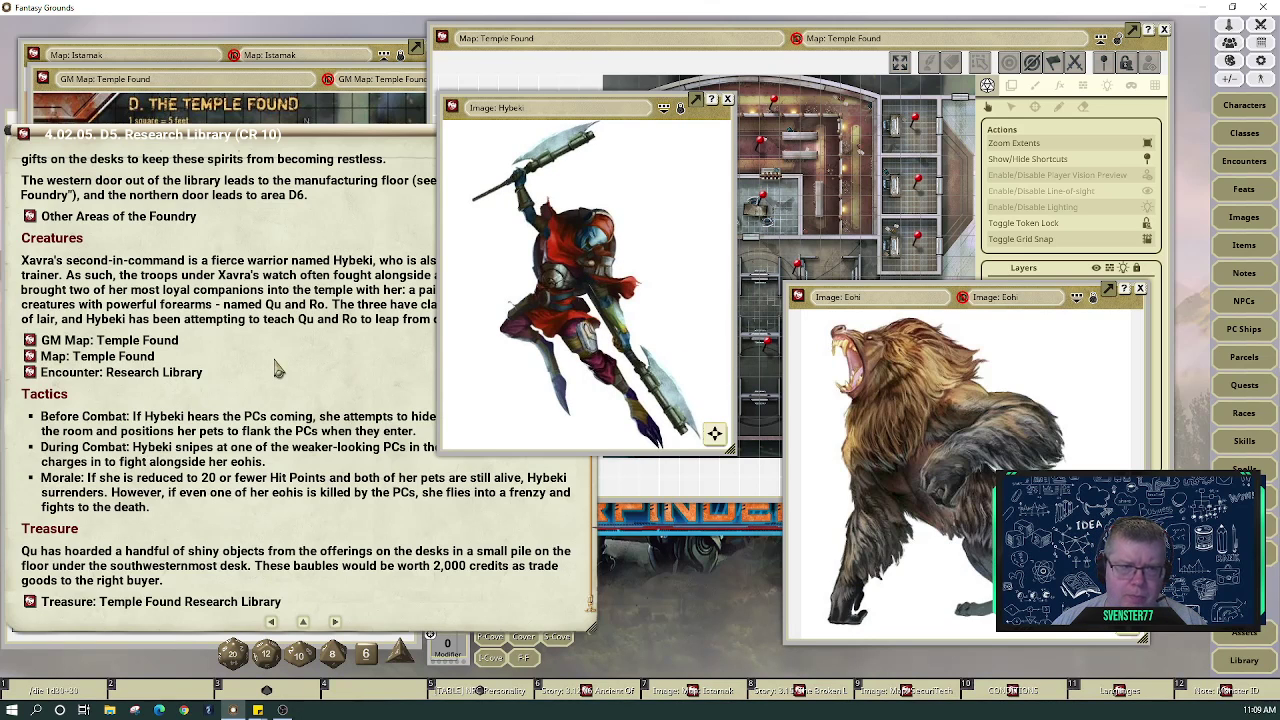
{"action": "left_click_drag", "start_coordinate": [539, 110], "coordinate": [718, 88]}
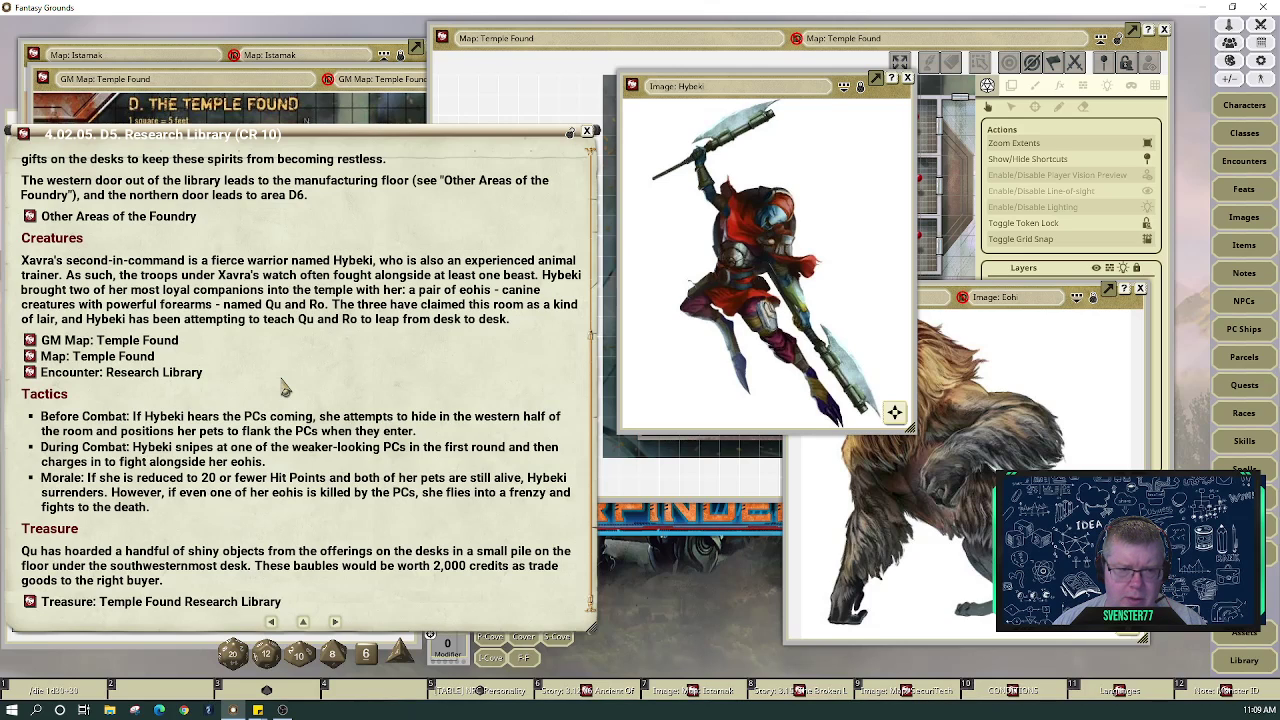
Add links to the Hybeki and Eohi images below Encounter: Research Library in the D5 story, and close both image windows
{"action": "key", "text": "Return"}
{"action": "key", "text": "Return"}
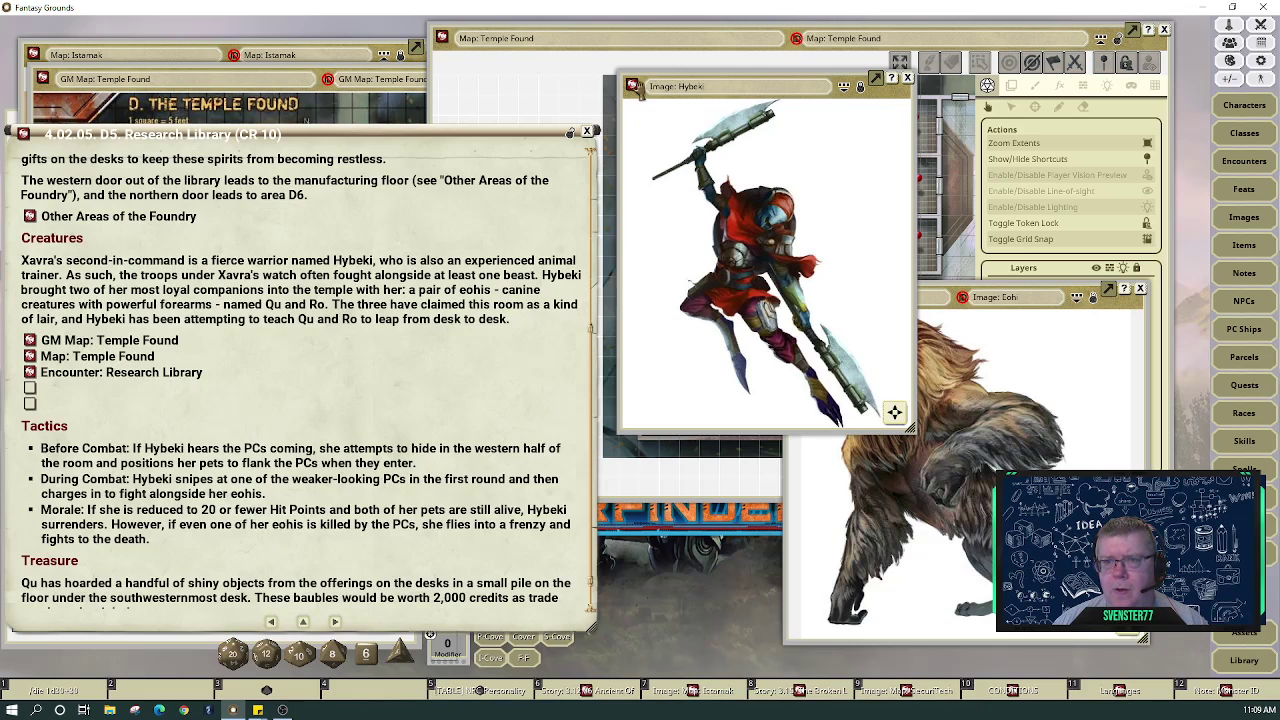
{"action": "left_click_drag", "start_coordinate": [96, 374], "coordinate": [52, 394]}
{"action": "left_click", "coordinate": [1008, 362]}
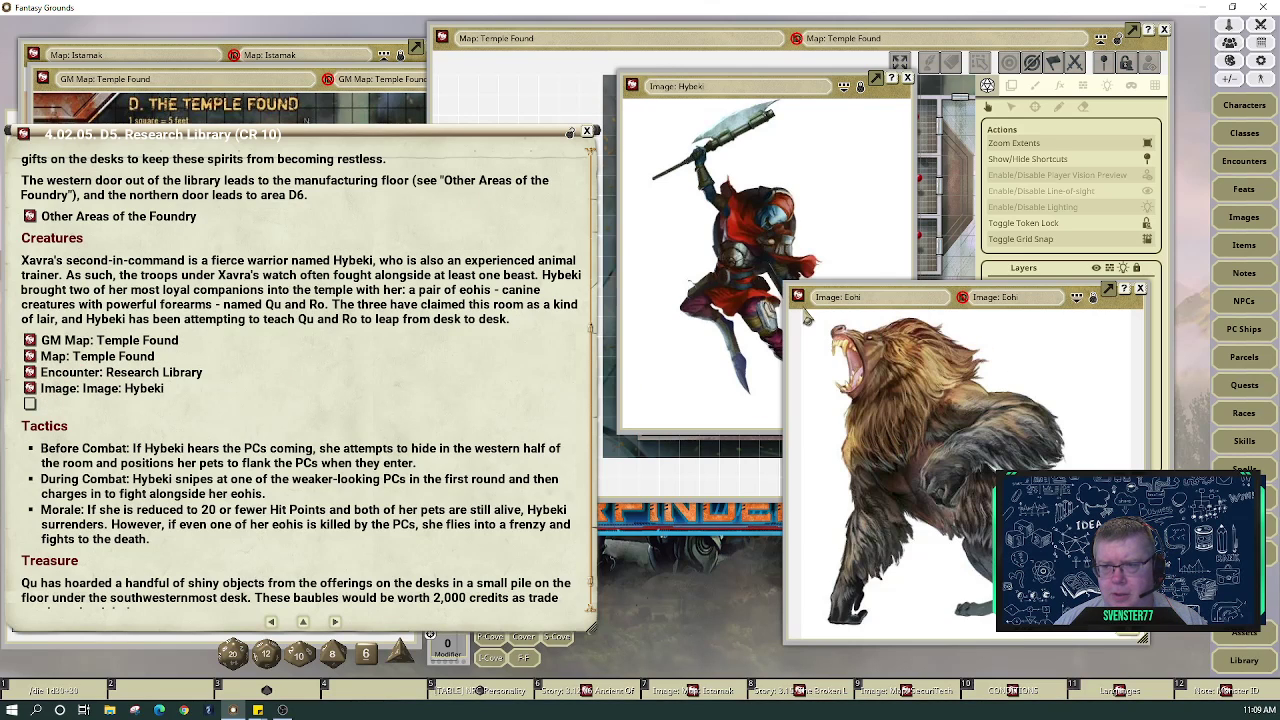
{"action": "left_click_drag", "start_coordinate": [797, 300], "coordinate": [45, 405]}
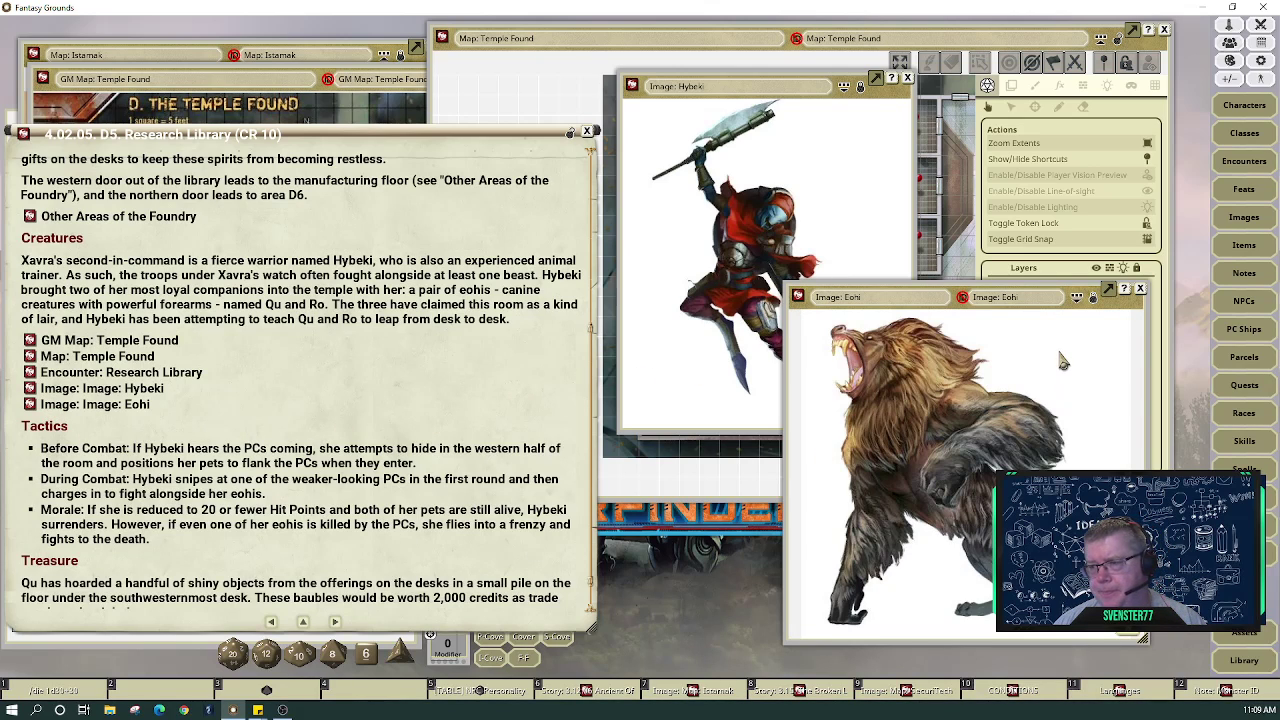
{"action": "left_click", "coordinate": [1141, 290]}
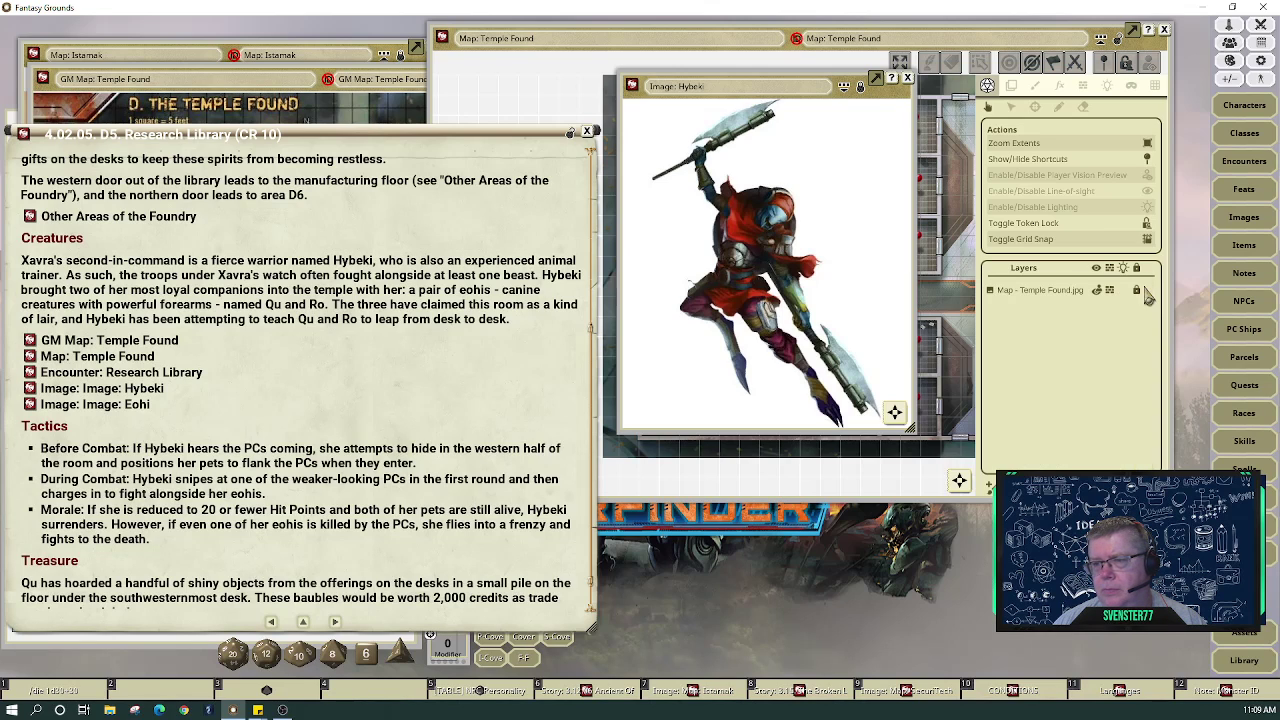
{"action": "left_click", "coordinate": [908, 79]}
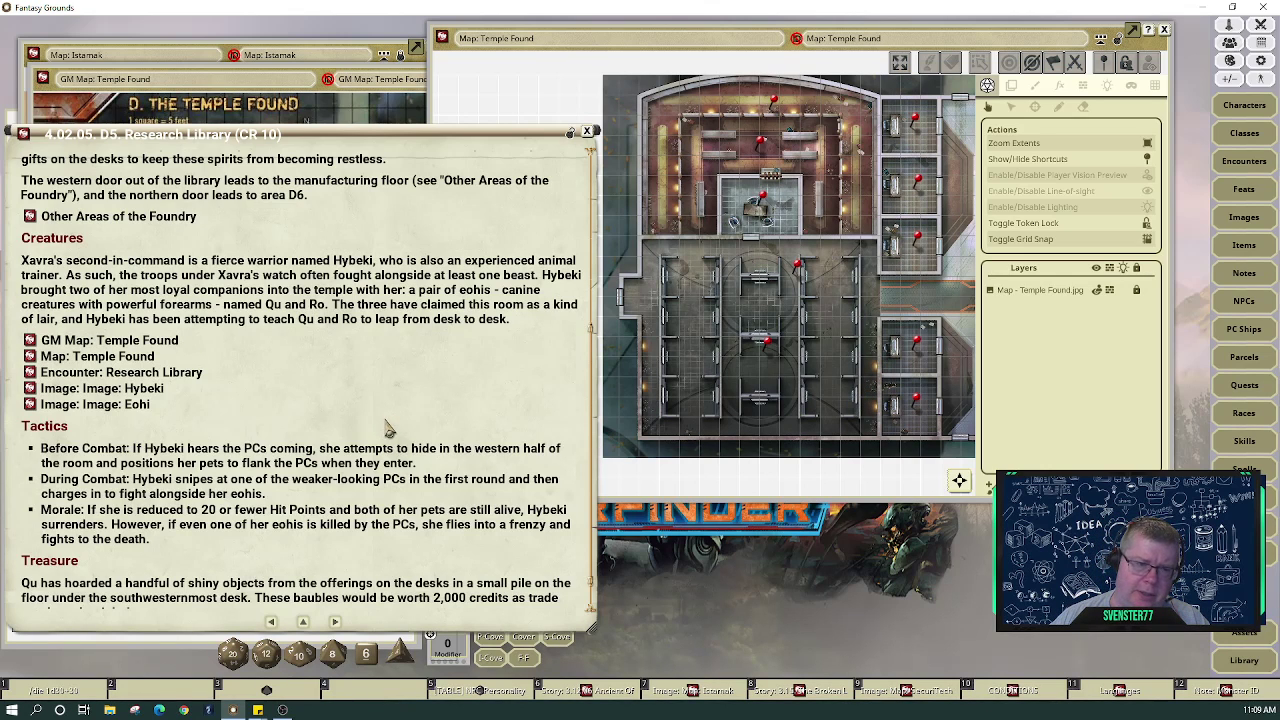
Review the D5 tactics and treasure text and examine the research library's desk layout on Map: Temple Found
{"action": "scroll", "coordinate": [404, 405], "scroll_direction": "down", "scroll_amount": 1}
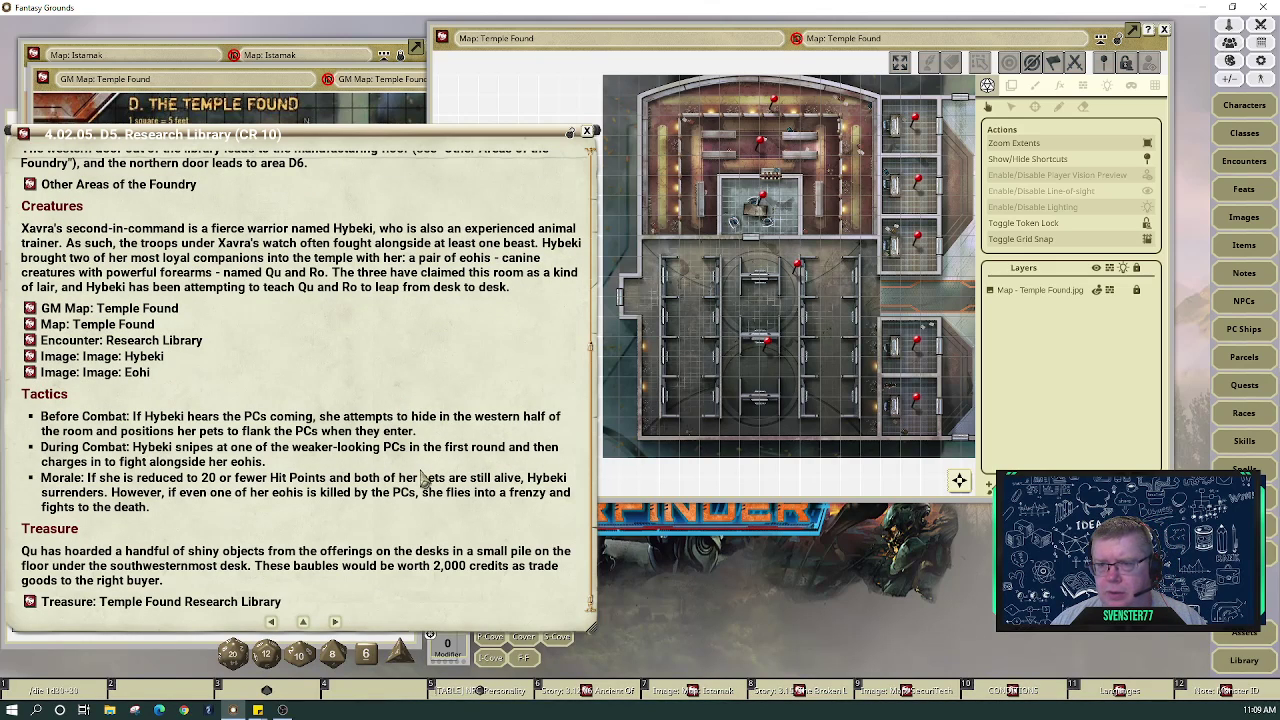
{"action": "scroll", "coordinate": [740, 307], "scroll_direction": "up", "scroll_amount": 3}
{"action": "scroll", "coordinate": [735, 305], "scroll_direction": "up", "scroll_amount": 2}
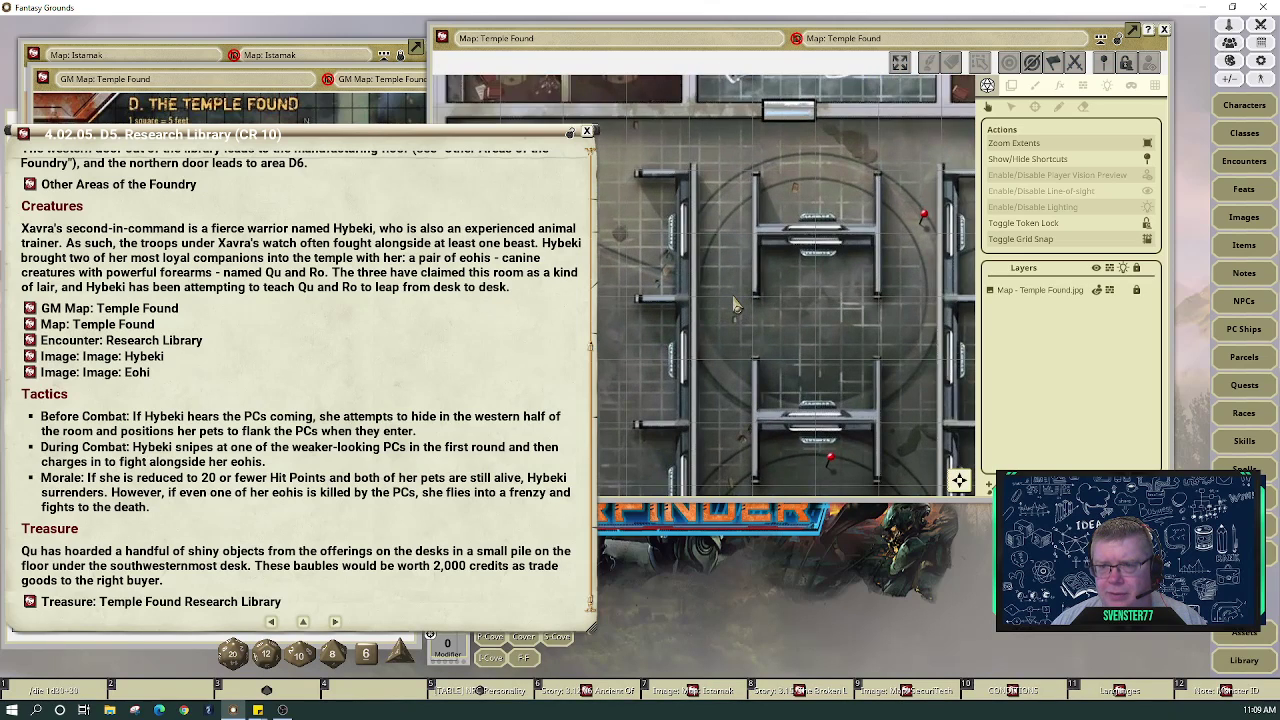
{"action": "scroll", "coordinate": [735, 305], "scroll_direction": "up", "scroll_amount": 2}
{"action": "scroll", "coordinate": [845, 302], "scroll_direction": "down", "scroll_amount": 4}
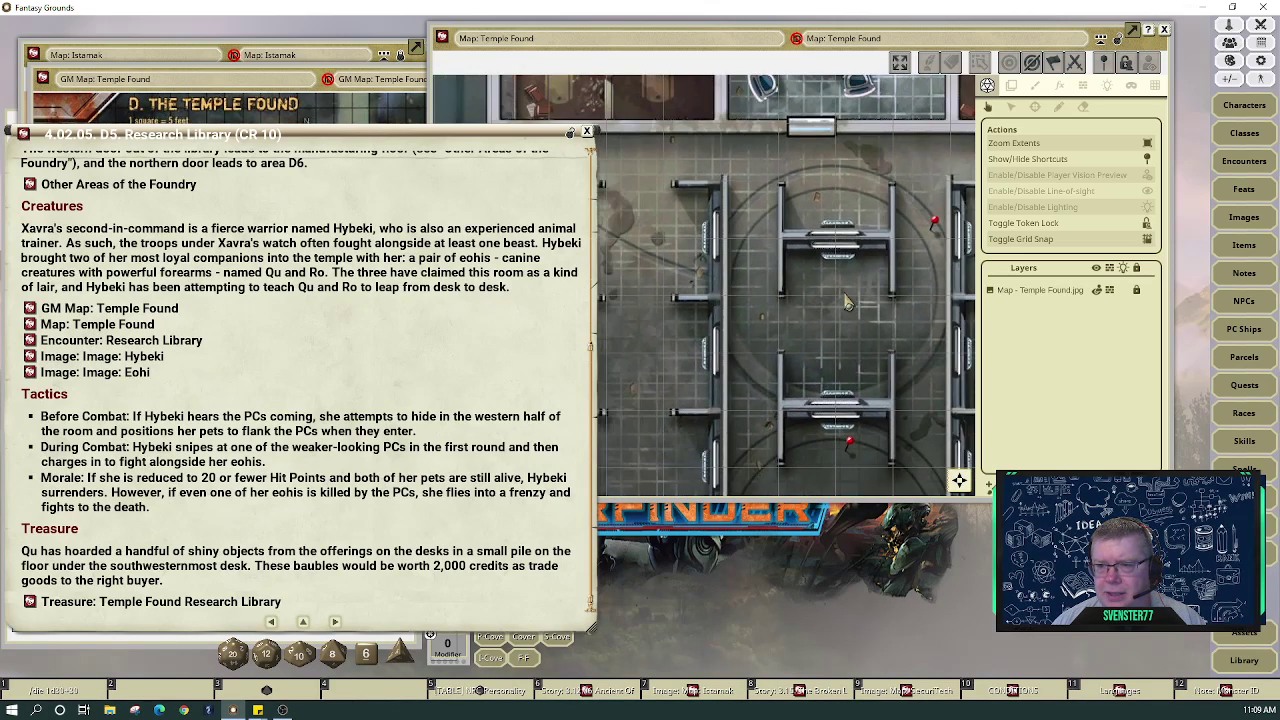
{"action": "scroll", "coordinate": [845, 302], "scroll_direction": "down", "scroll_amount": 1}
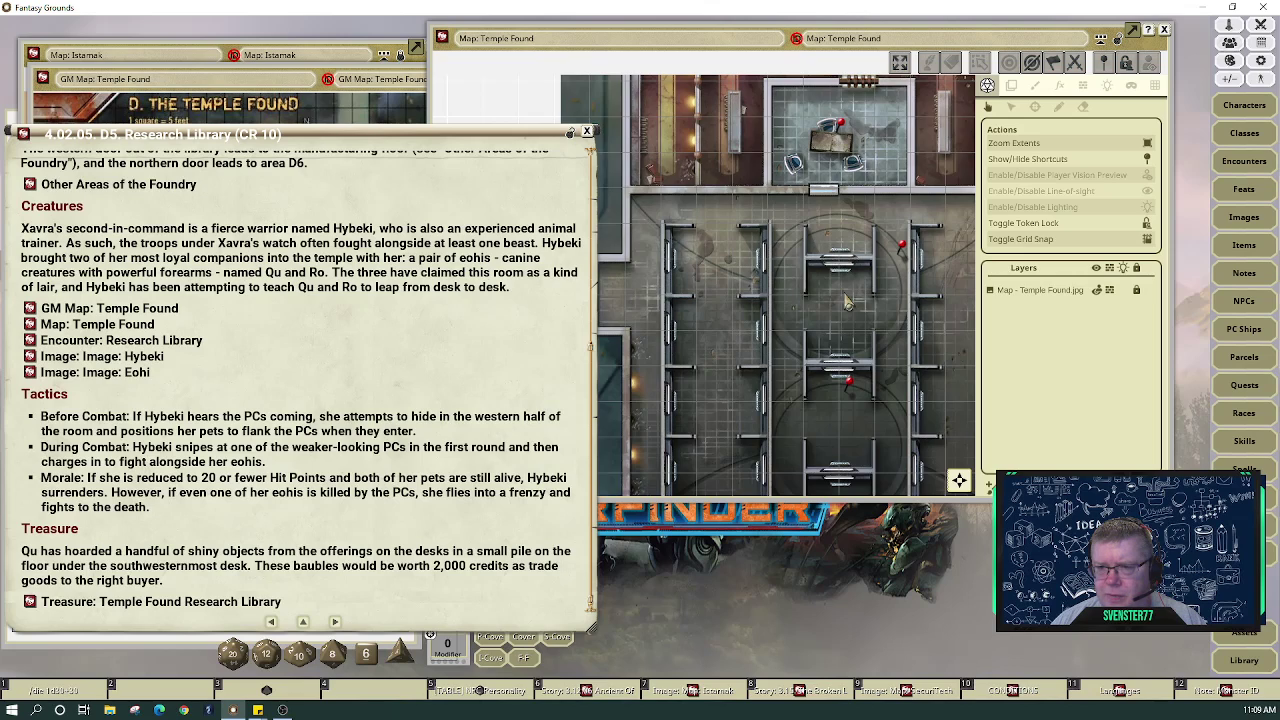
Check the whole research library on Map: Temple Found against the D5 story, and search all assets for "desk"
{"action": "scroll", "coordinate": [845, 303], "scroll_direction": "down", "scroll_amount": 2}
{"action": "left_click", "coordinate": [958, 486]}
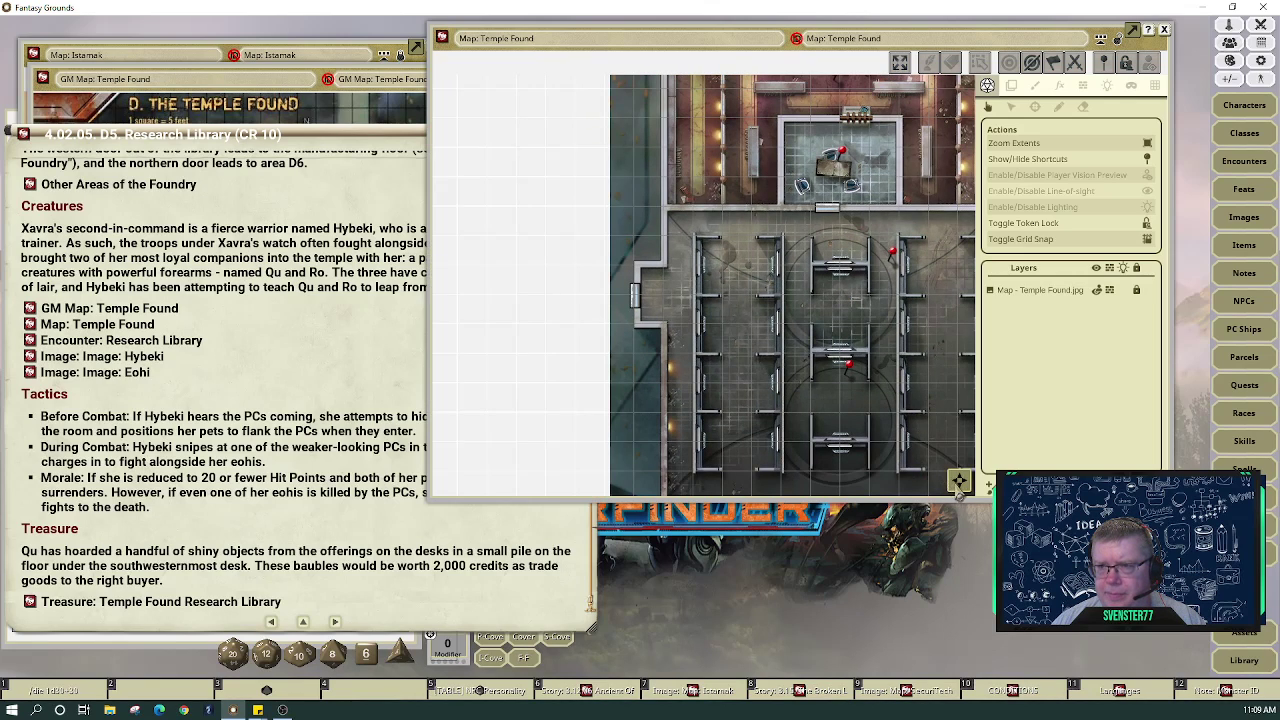
{"action": "left_click_drag", "start_coordinate": [956, 488], "coordinate": [968, 488]}
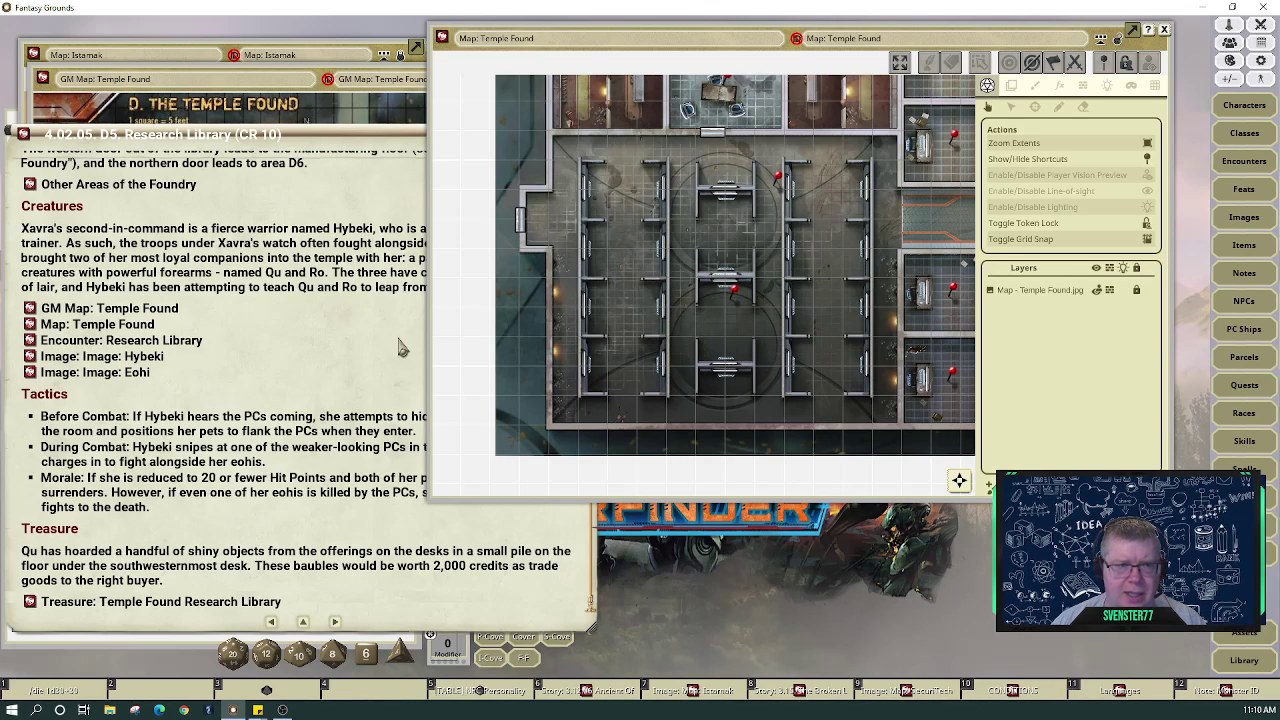
{"action": "left_click", "coordinate": [308, 373]}
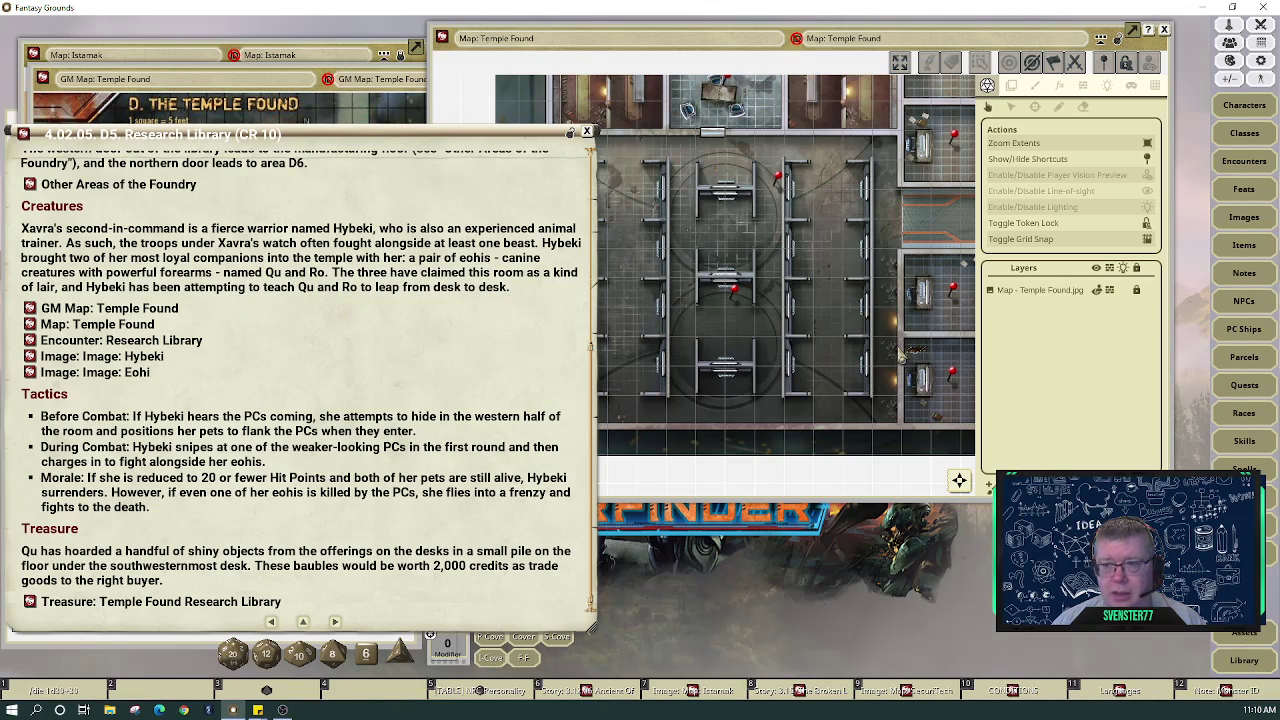
{"action": "left_click", "coordinate": [755, 357]}
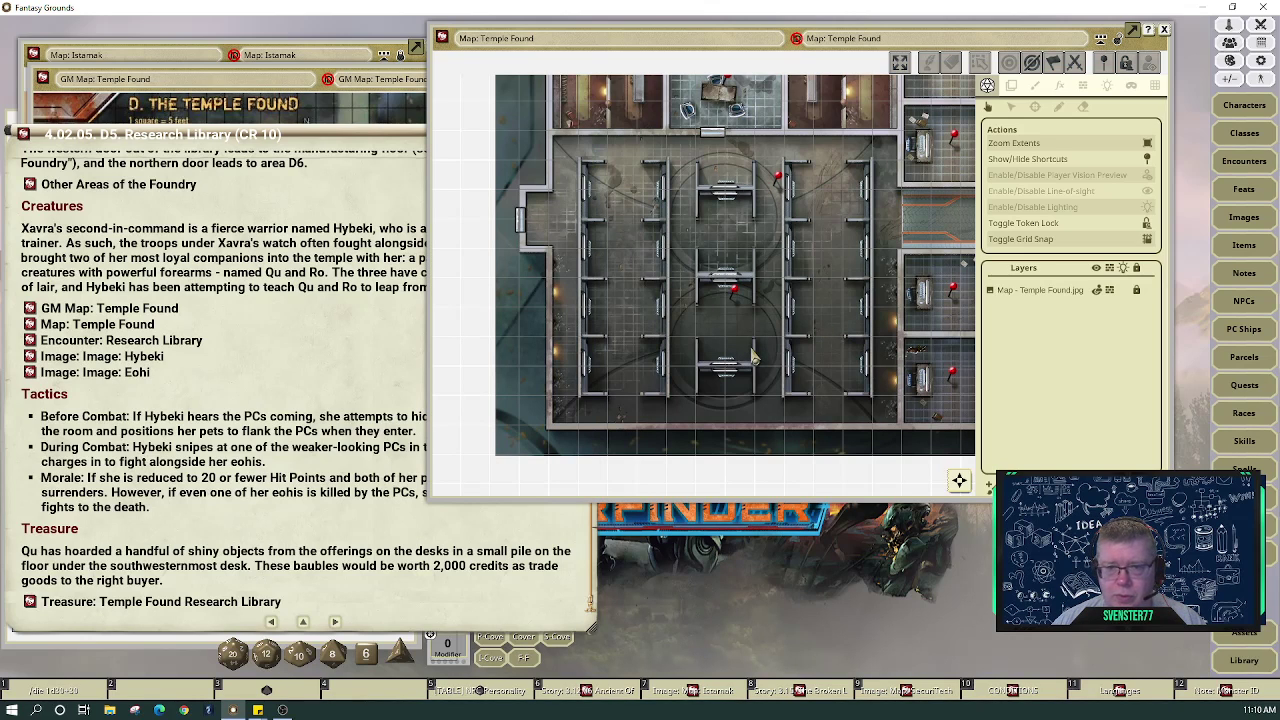
{"action": "left_click", "coordinate": [1244, 634]}
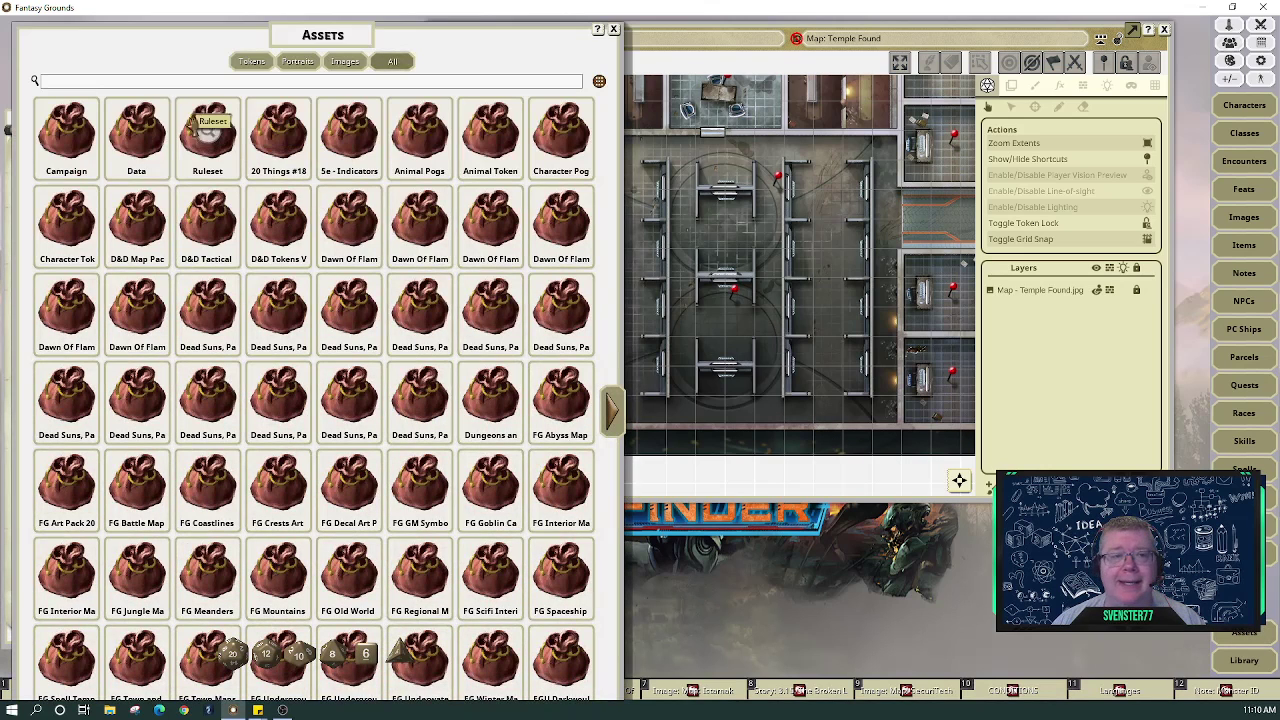
{"action": "left_click", "coordinate": [128, 87]}
{"action": "type", "text": "desk"}
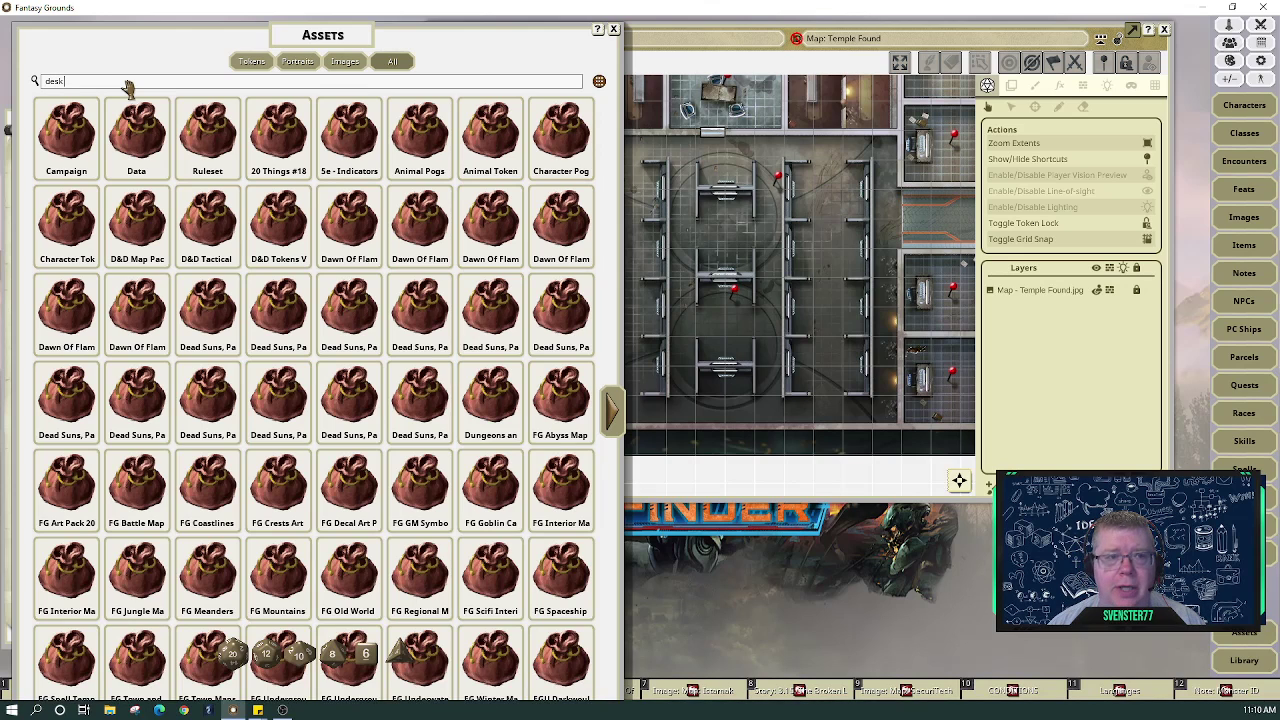
{"action": "key", "text": "Return"}
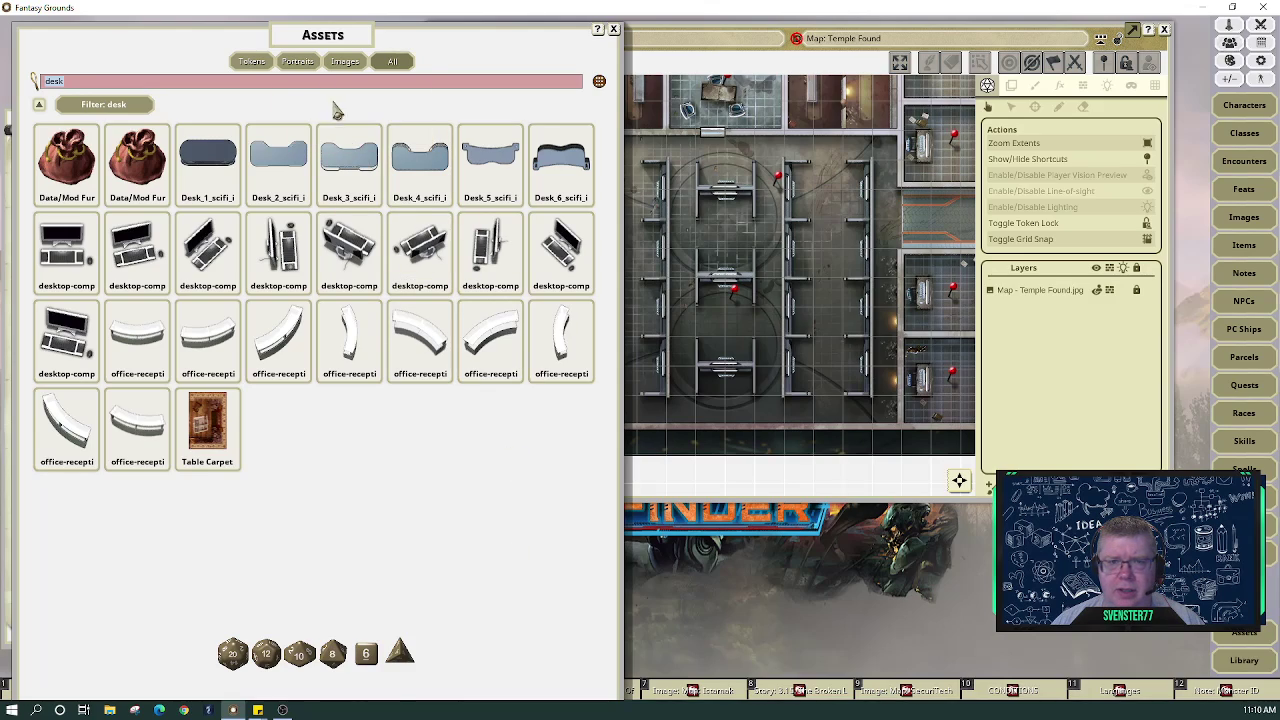
Arrange the Assets window and Map: Temple Found side by side so the desk assets and research library are both accessible
{"action": "left_click_drag", "start_coordinate": [195, 55], "coordinate": [528, 167]}
{"action": "left_click_drag", "start_coordinate": [671, 167], "coordinate": [164, 112]}
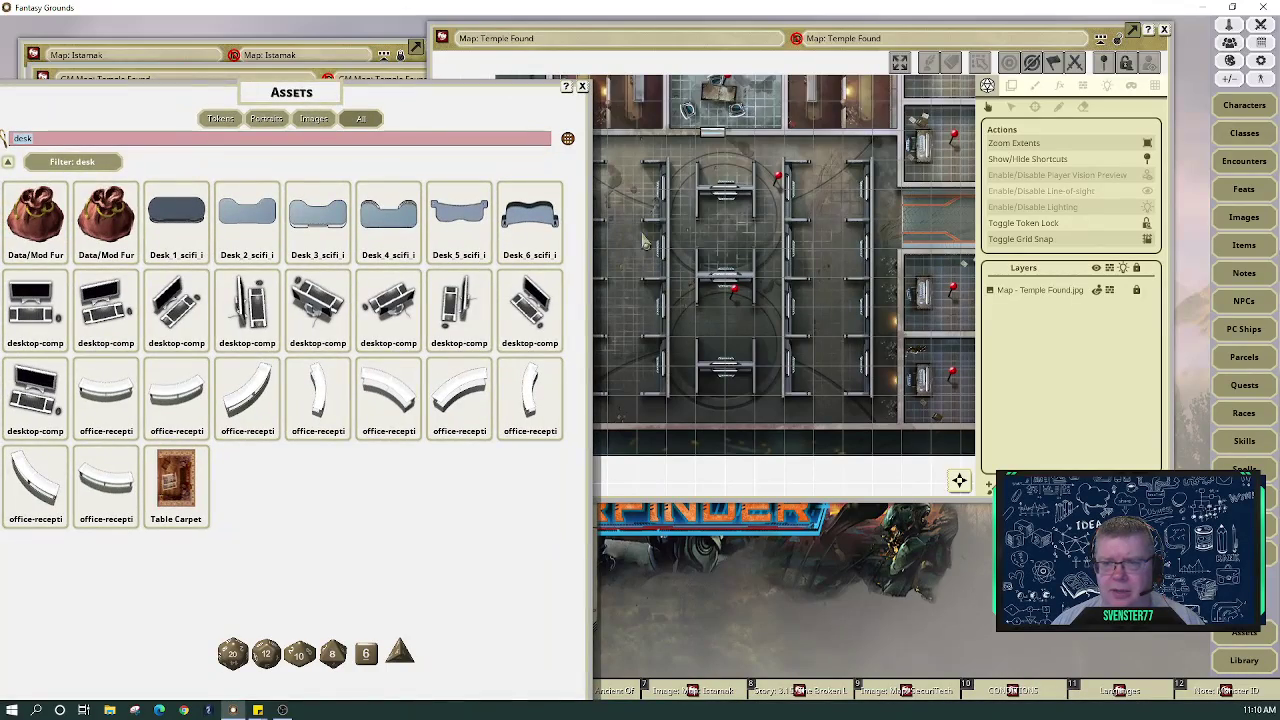
{"action": "left_click", "coordinate": [714, 71]}
{"action": "left_click_drag", "start_coordinate": [714, 71], "coordinate": [798, 107]}
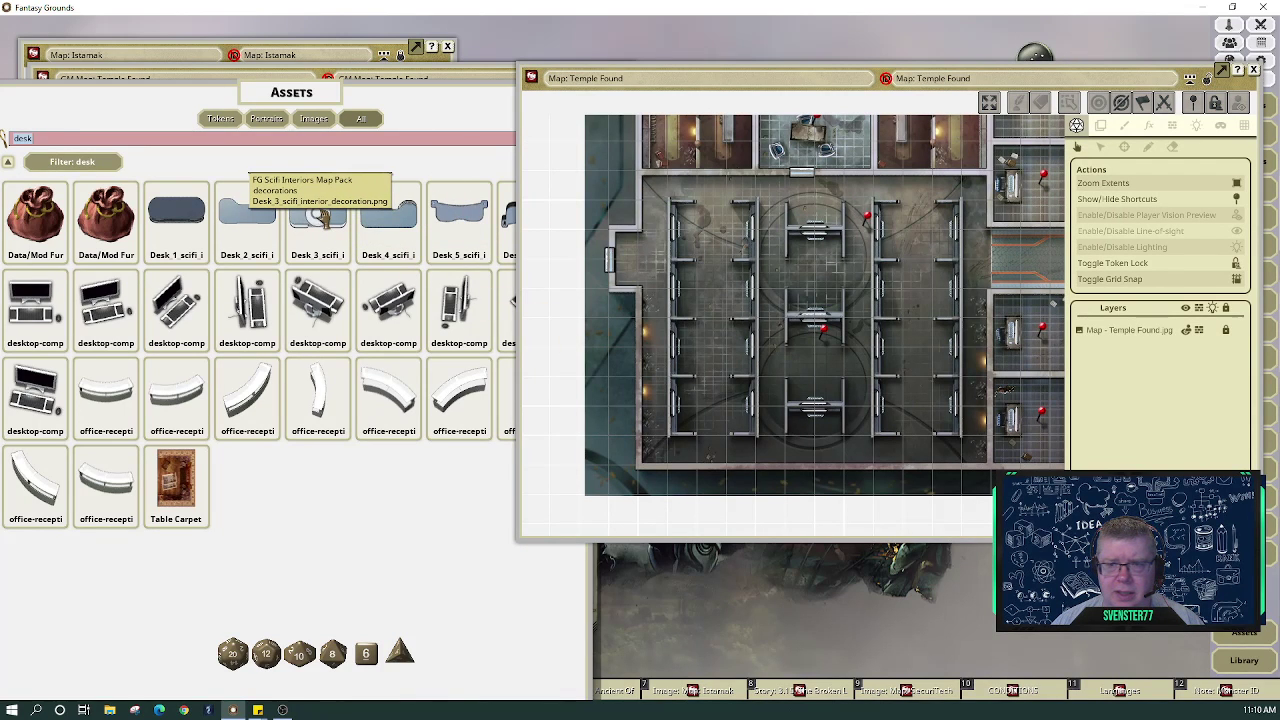
Add a paint layer to Map: Temple Found and name it Desks
{"action": "left_click", "coordinate": [1126, 127]}
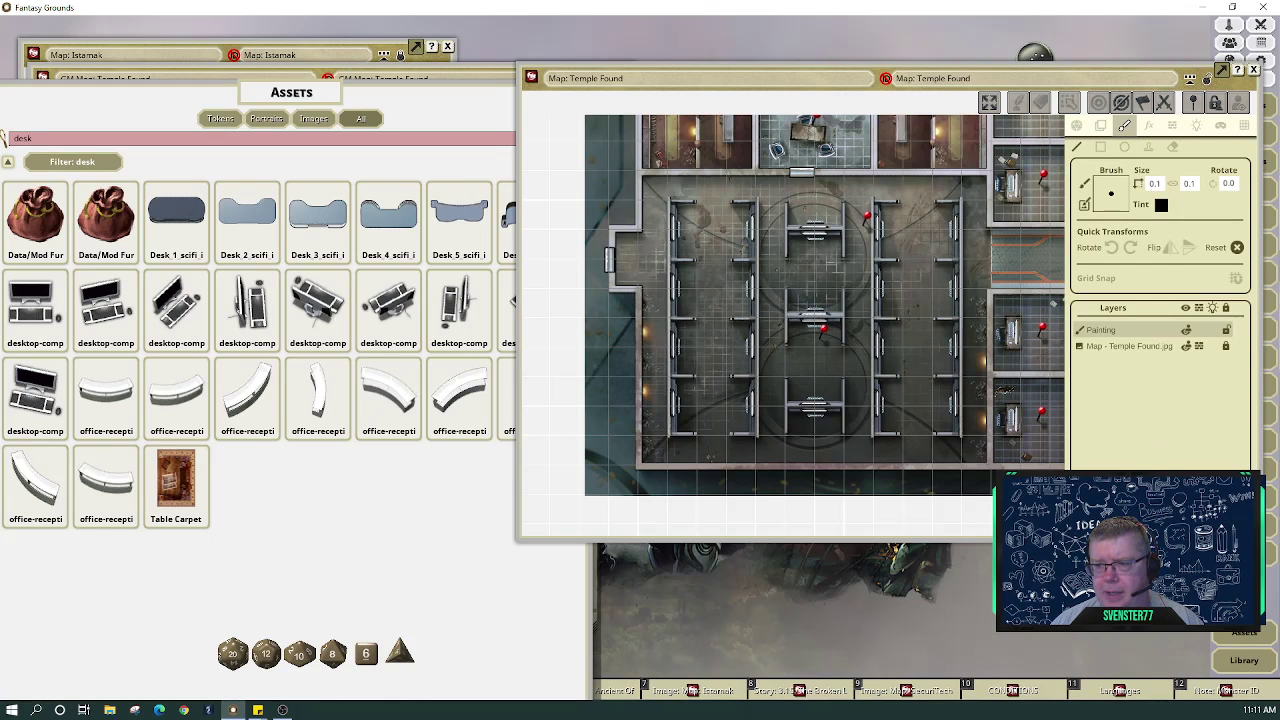
{"action": "double_click", "coordinate": [1106, 331]}
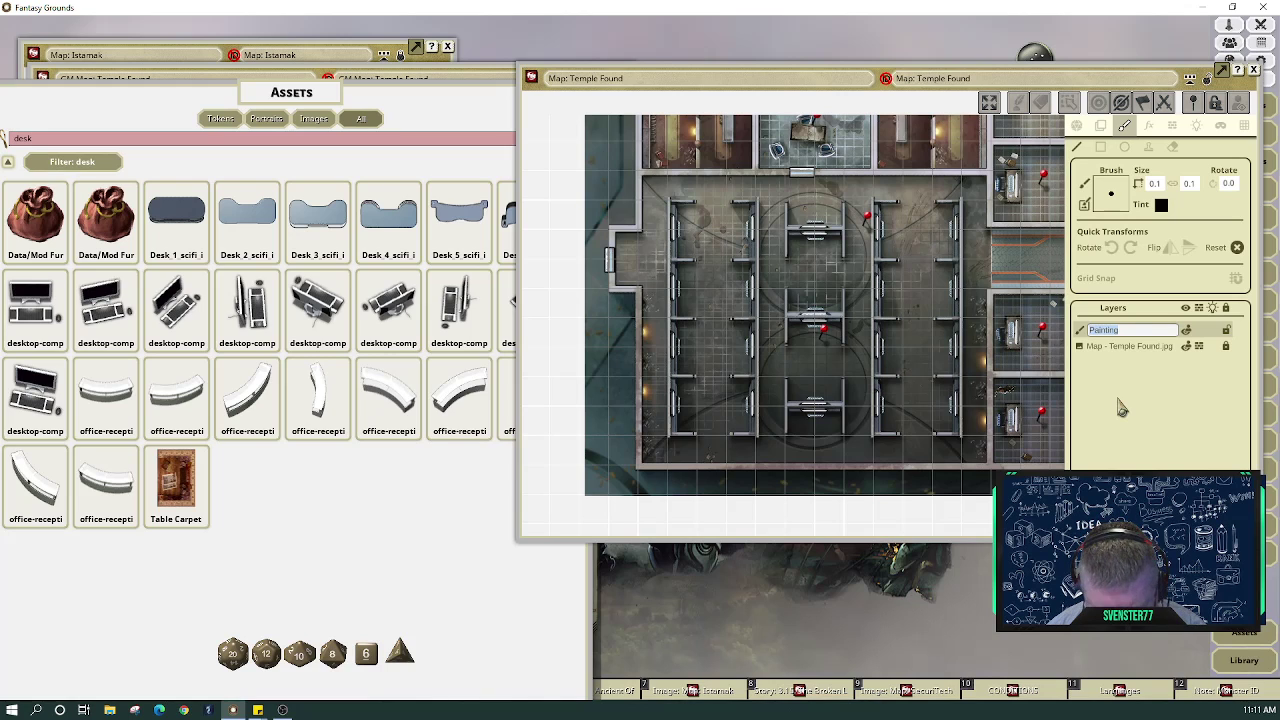
{"action": "type", "text": "Desks"}
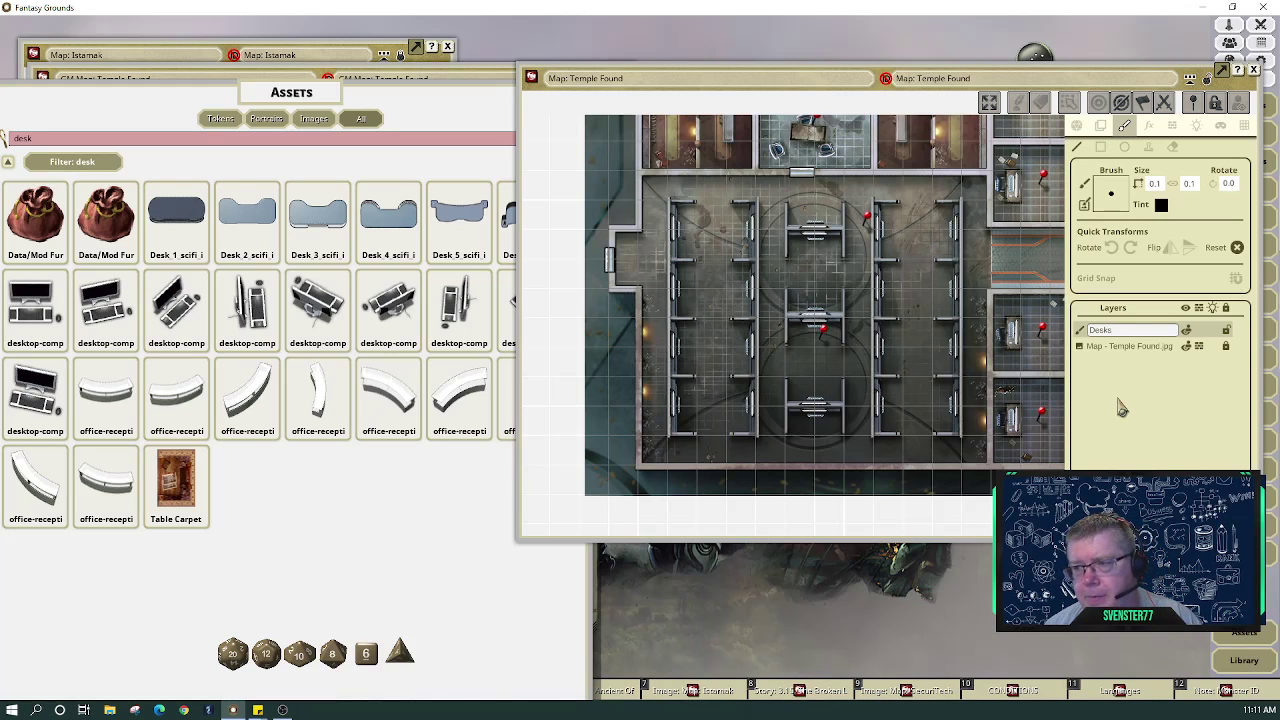
{"action": "key", "text": "Return"}
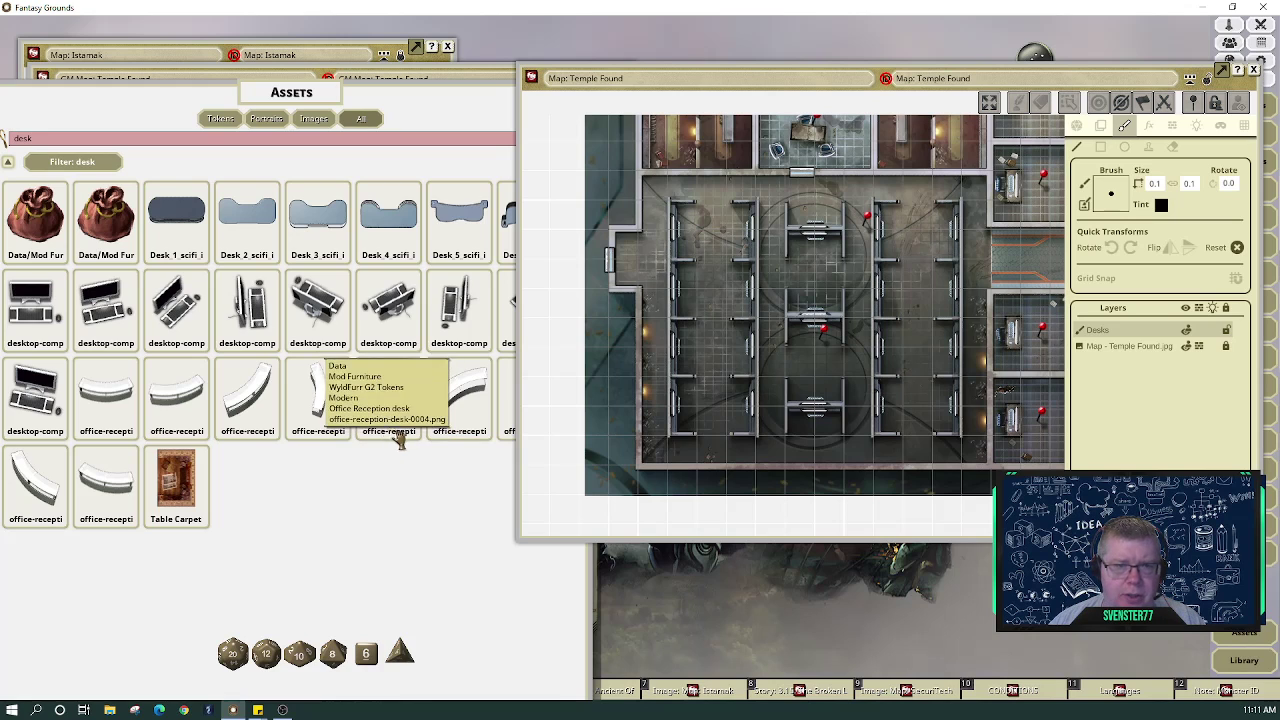
Use the Desk_3_scifi_interior_decoration.png asset as the brush for the Desks layer and set its width to 1.5
{"action": "left_click", "coordinate": [444, 115]}
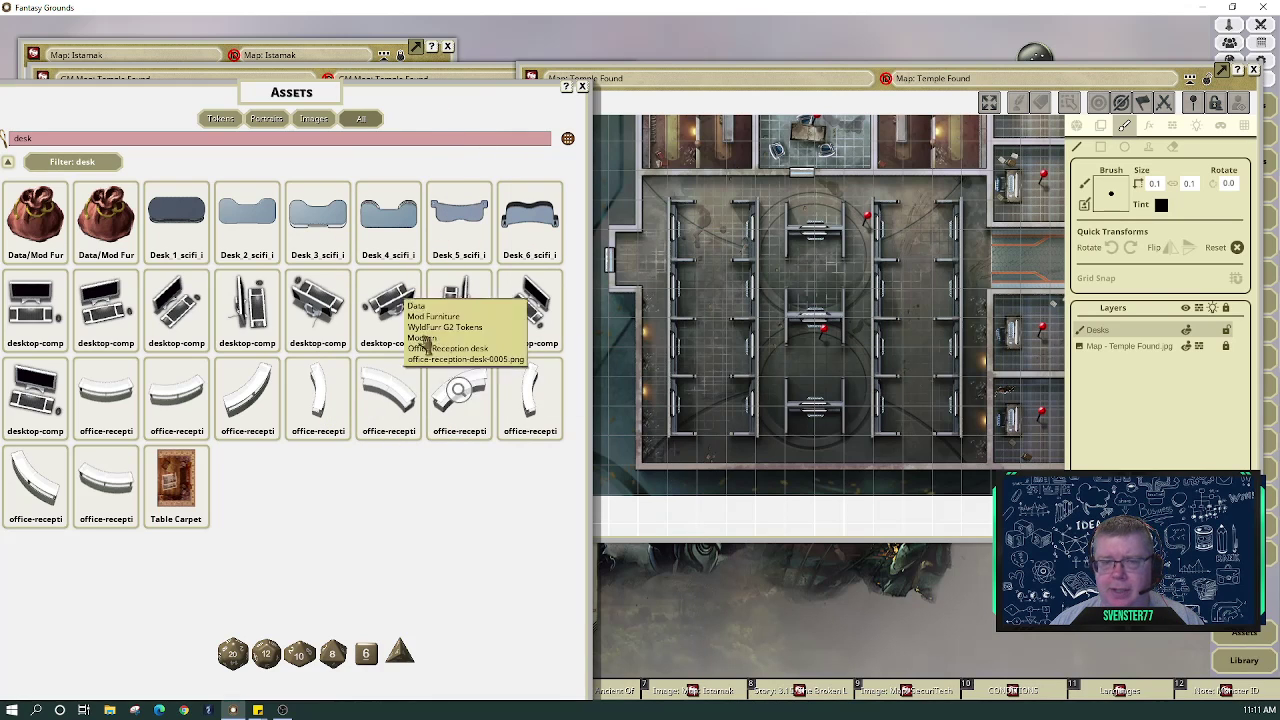
{"action": "mouse_move", "coordinate": [318, 228]}
{"action": "left_mouse_down"}
{"action": "mouse_move", "coordinate": [1008, 230]}
{"action": "mouse_move", "coordinate": [1113, 190]}
{"action": "left_mouse_up"}
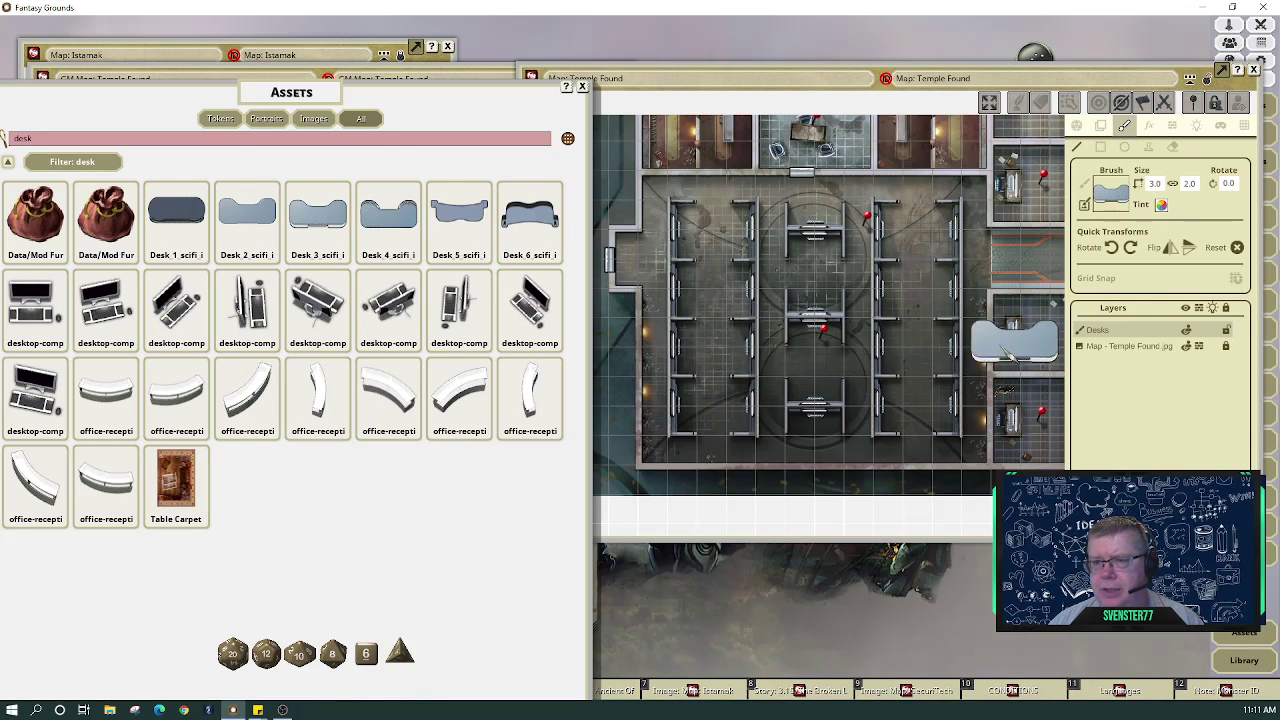
{"action": "left_click", "coordinate": [733, 240]}
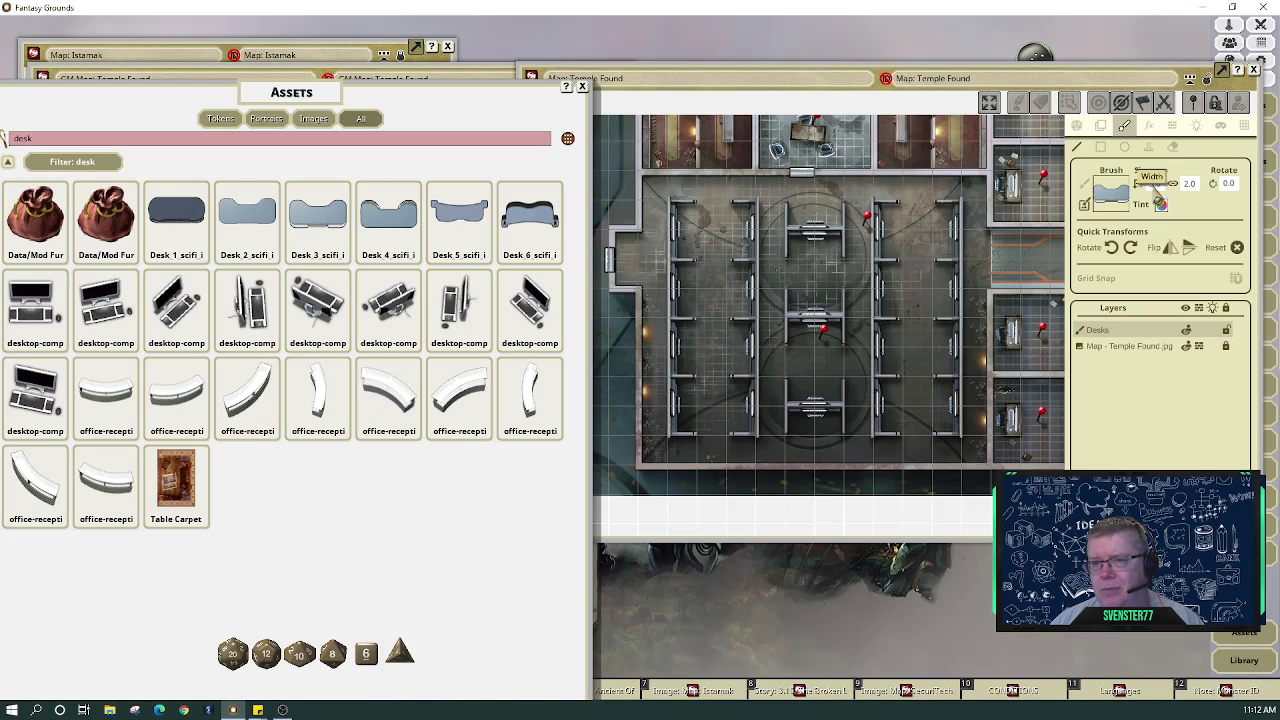
{"action": "left_click", "coordinate": [1158, 198]}
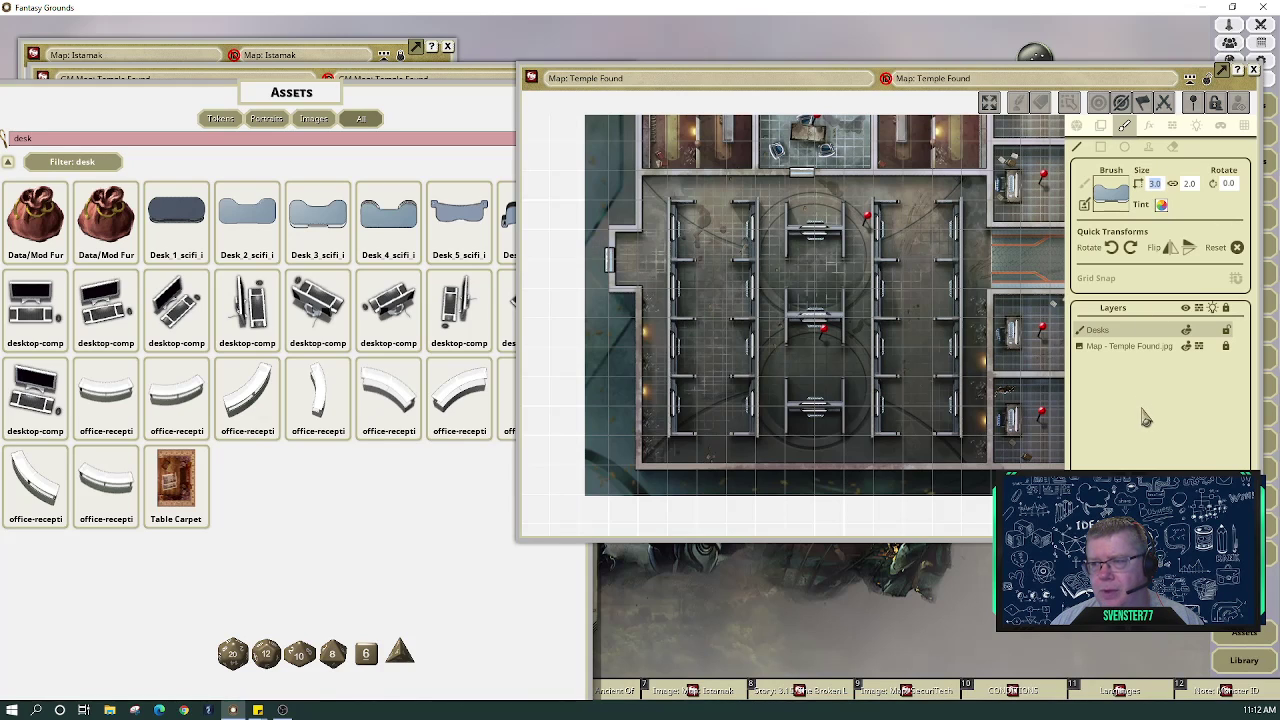
{"action": "type", "text": "1.5"}
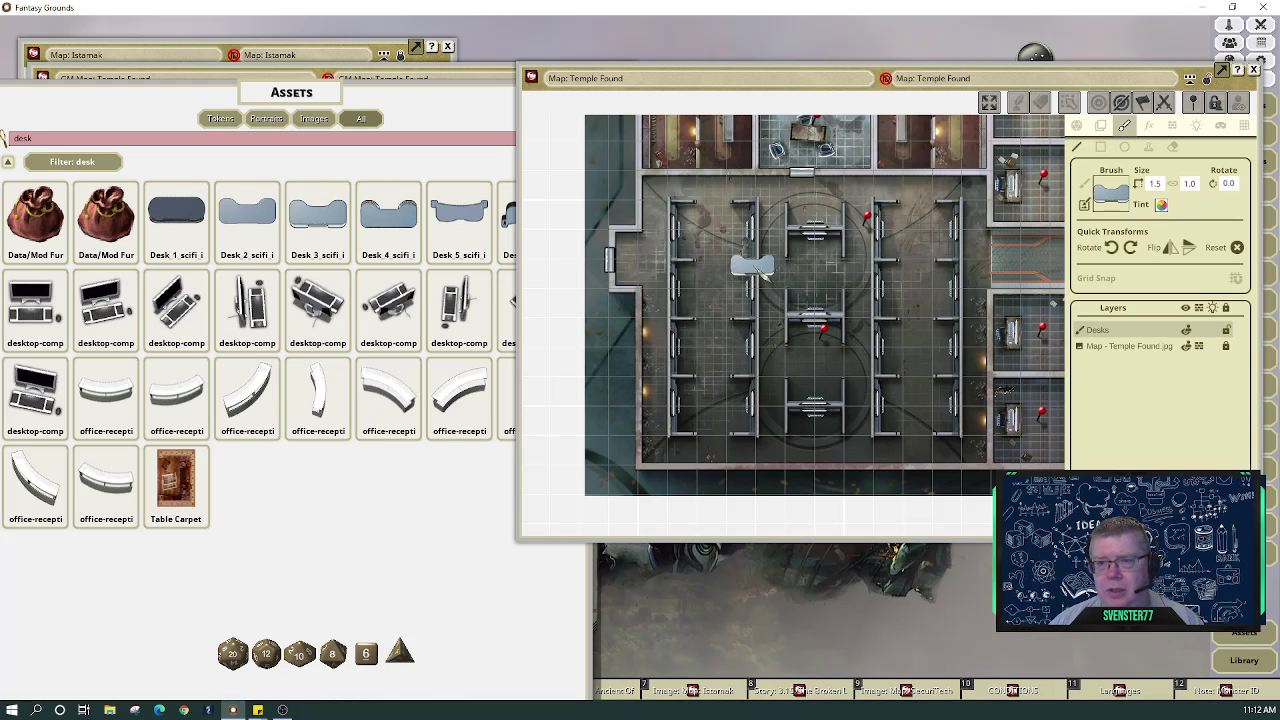
Rotate the desk brush to 270 degrees and set its width to 1
{"action": "left_click", "coordinate": [1111, 247]}
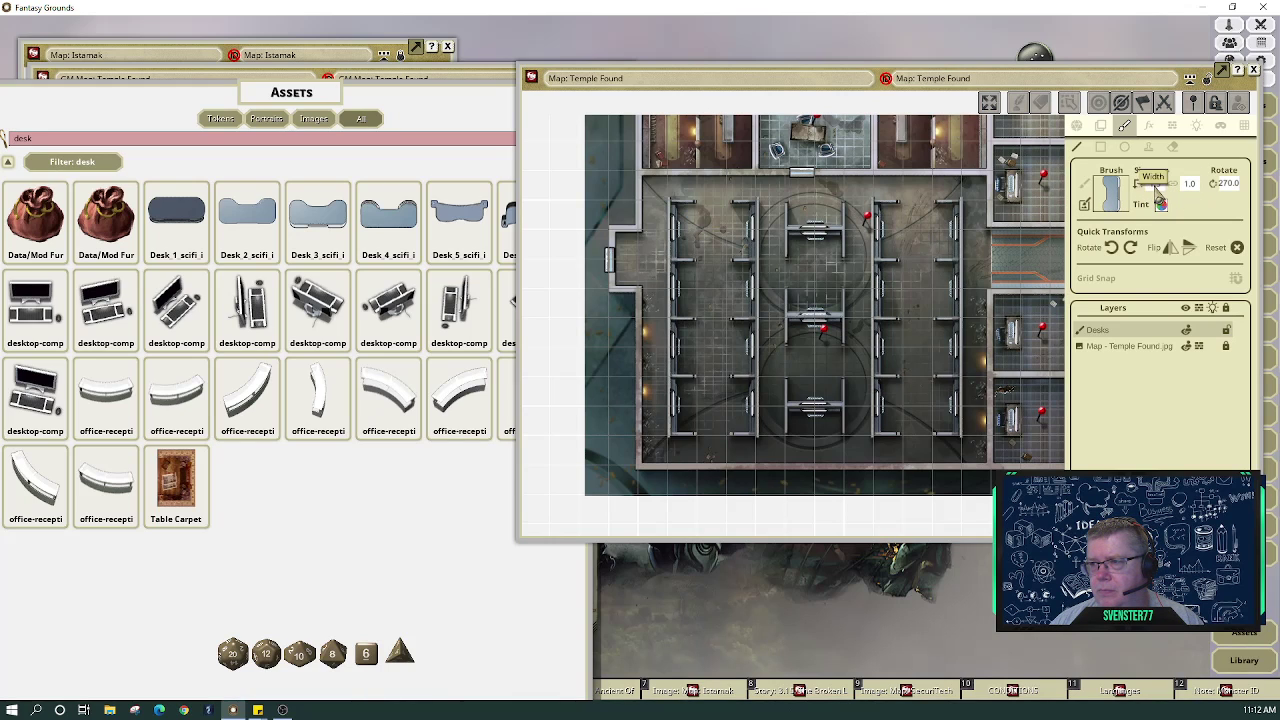
{"action": "left_click", "coordinate": [1155, 184]}
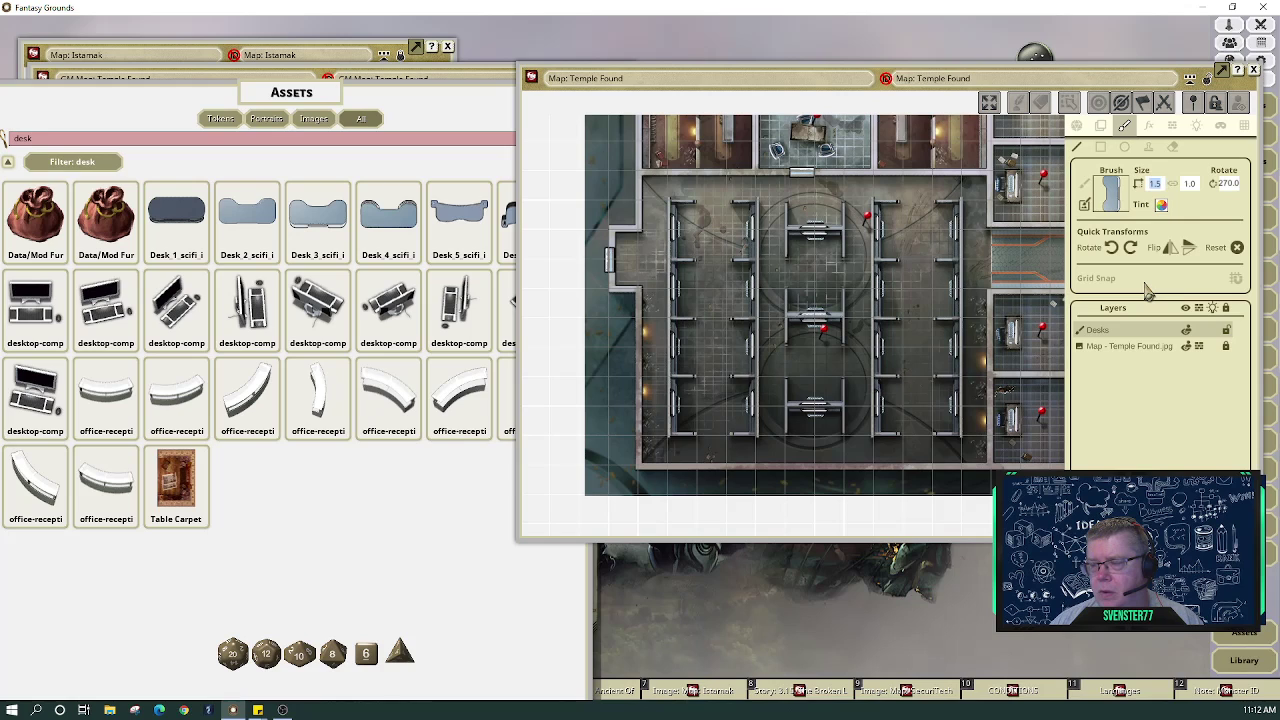
{"action": "type", "text": "1"}
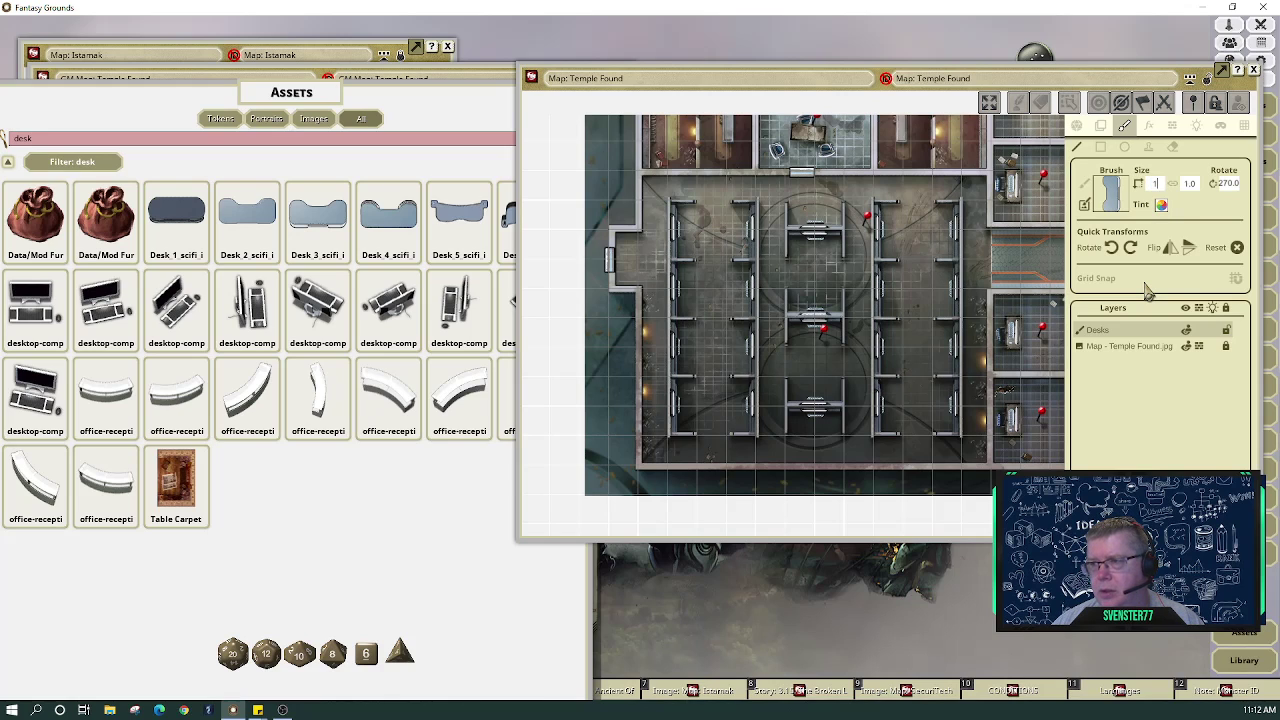
{"action": "left_click", "coordinate": [1179, 194]}
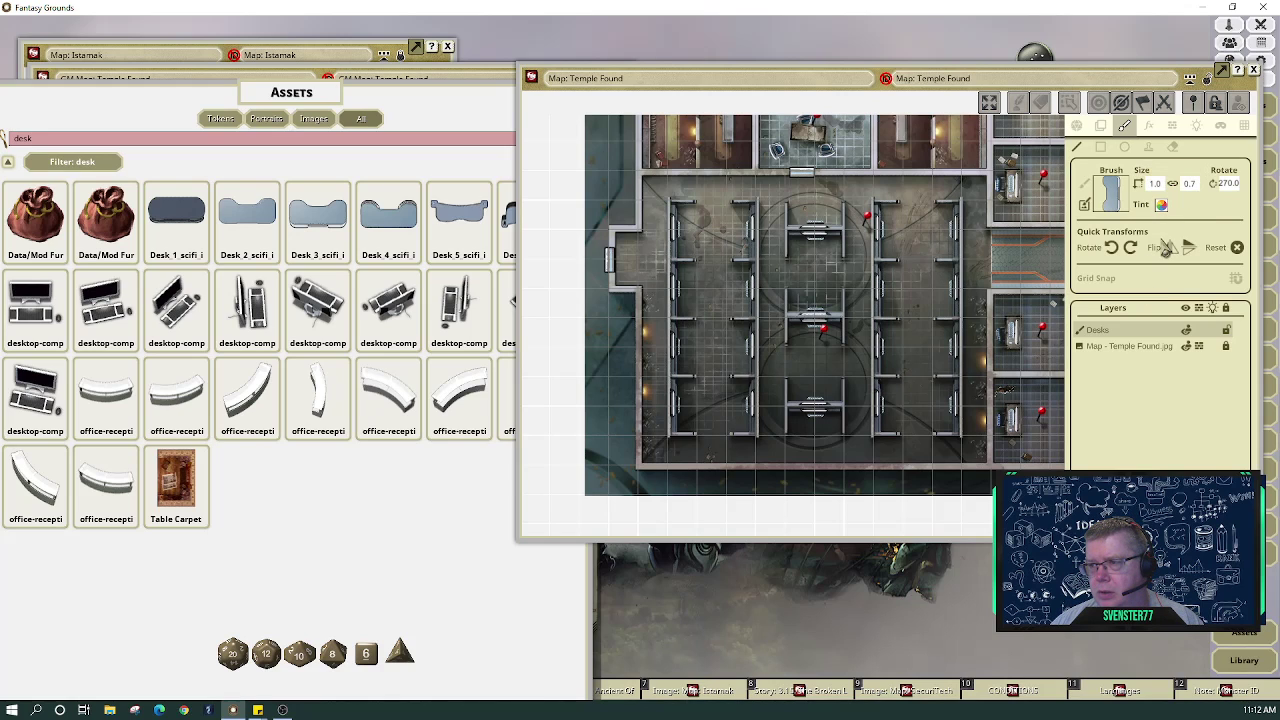
Test the desk brush's fit in a western cubicle of the library and set its tint alpha to 200
{"action": "left_click", "coordinate": [700, 240]}
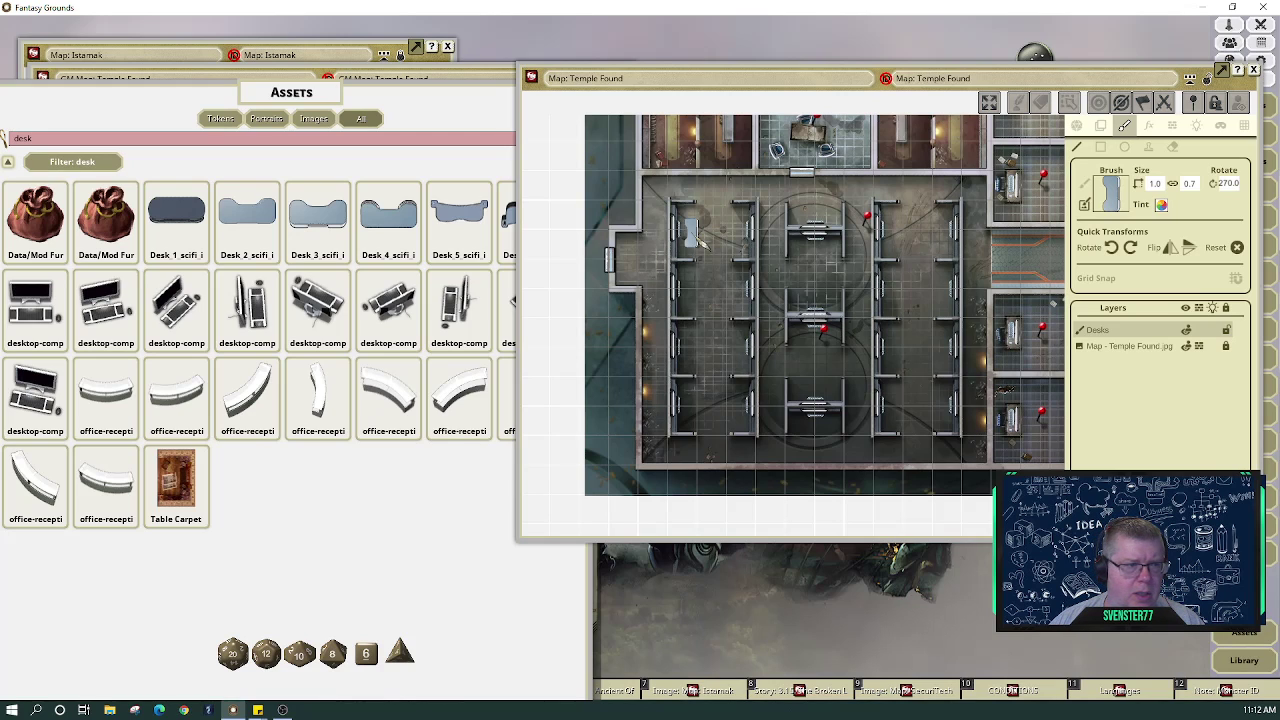
{"action": "scroll", "coordinate": [701, 243], "scroll_direction": "up", "scroll_amount": 10}
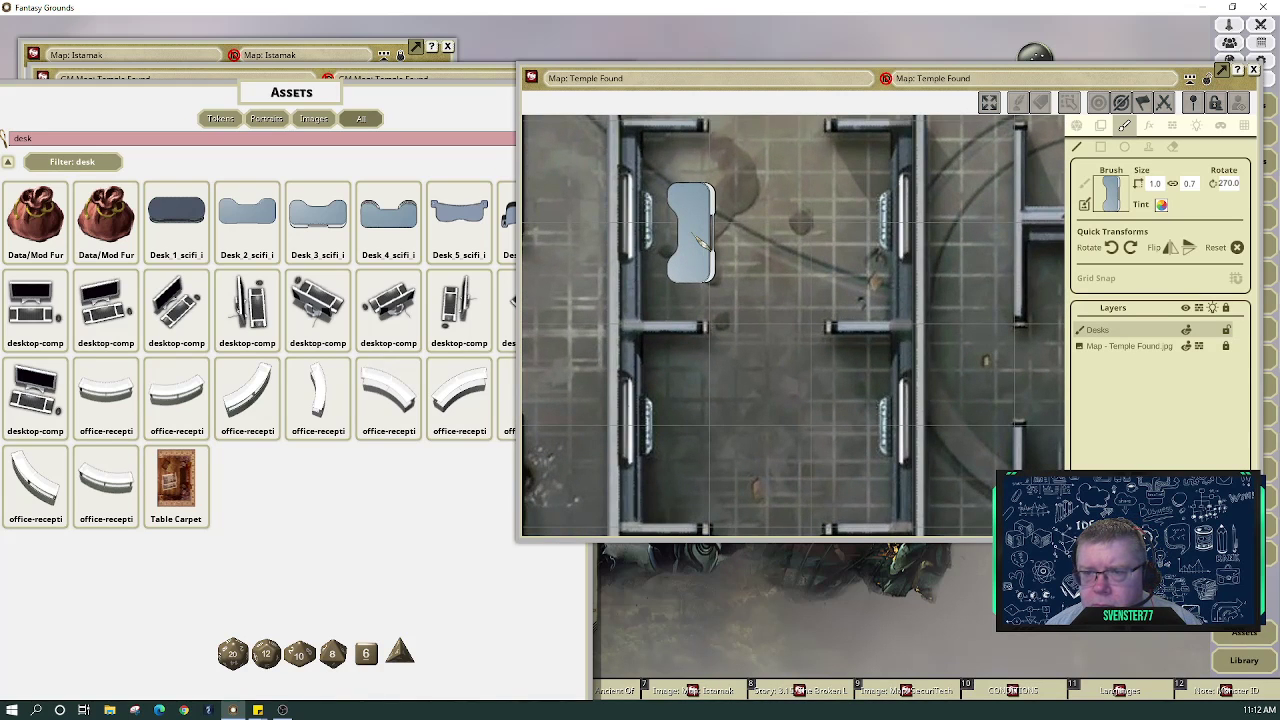
{"action": "left_click_drag", "start_coordinate": [700, 243], "coordinate": [697, 233]}
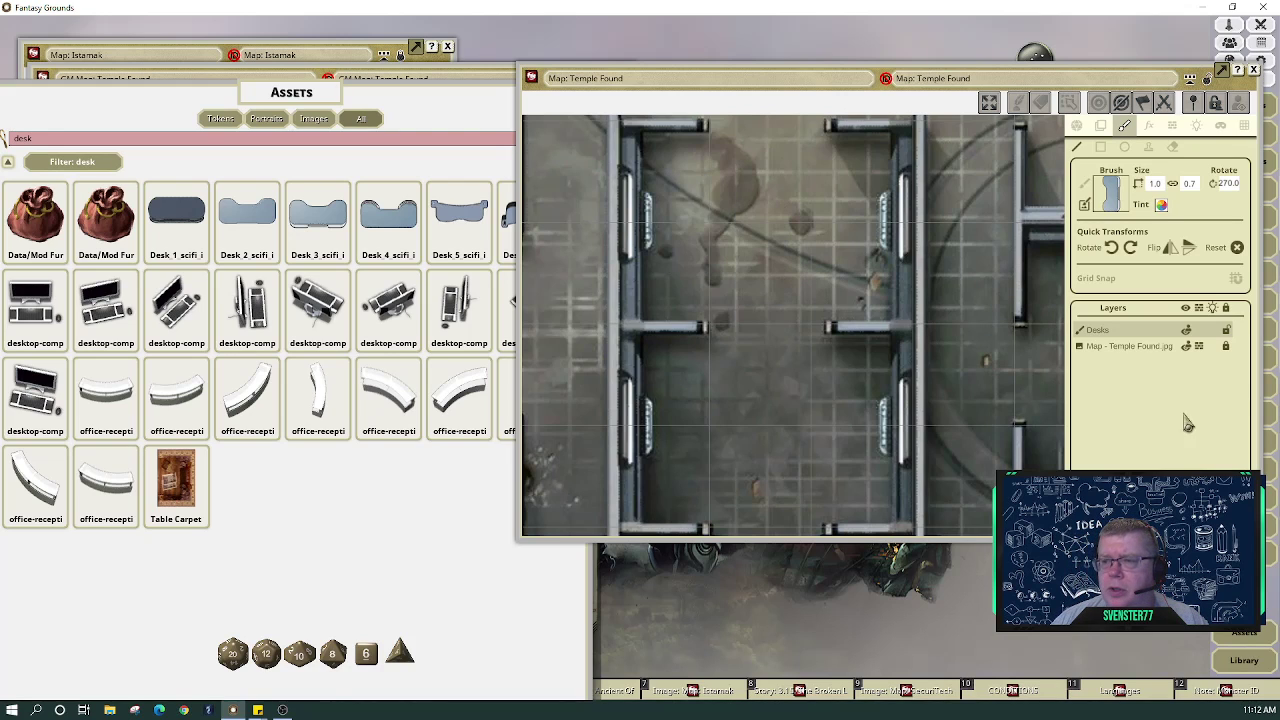
{"action": "left_click", "coordinate": [1160, 206]}
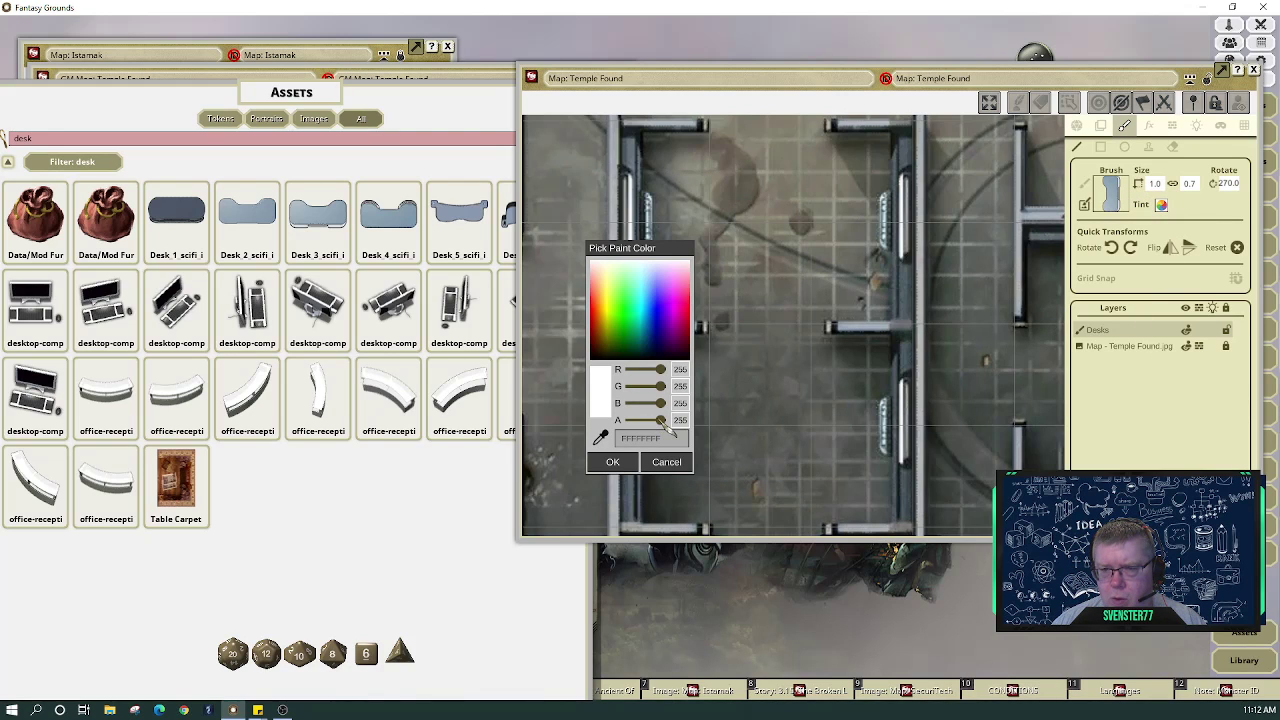
{"action": "left_click_drag", "start_coordinate": [666, 421], "coordinate": [646, 421]}
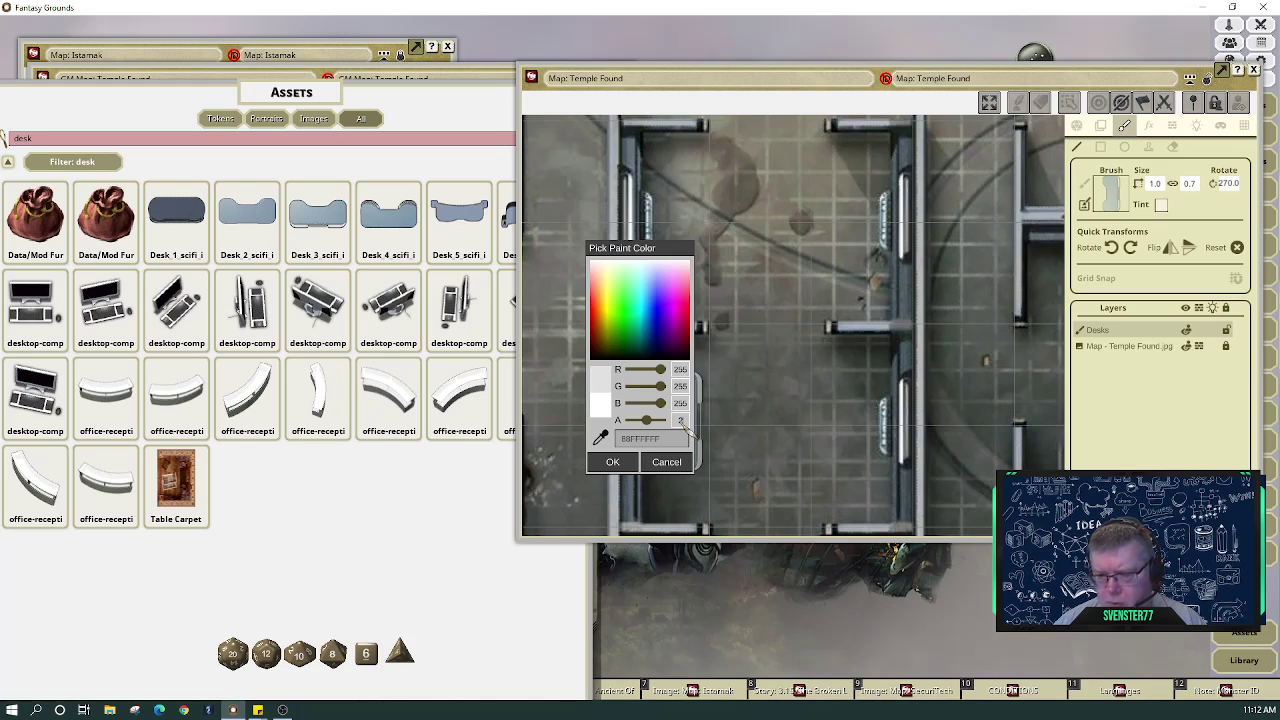
{"action": "type", "text": "00"}
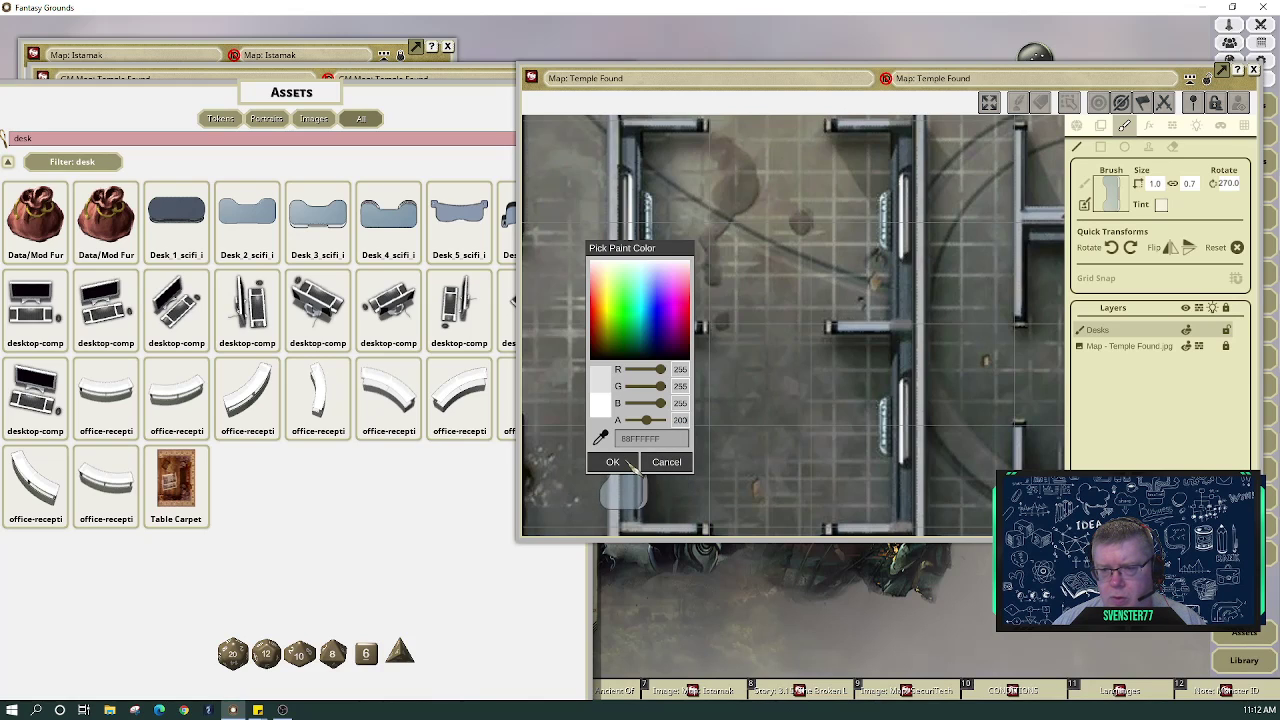
{"action": "left_click", "coordinate": [630, 463]}
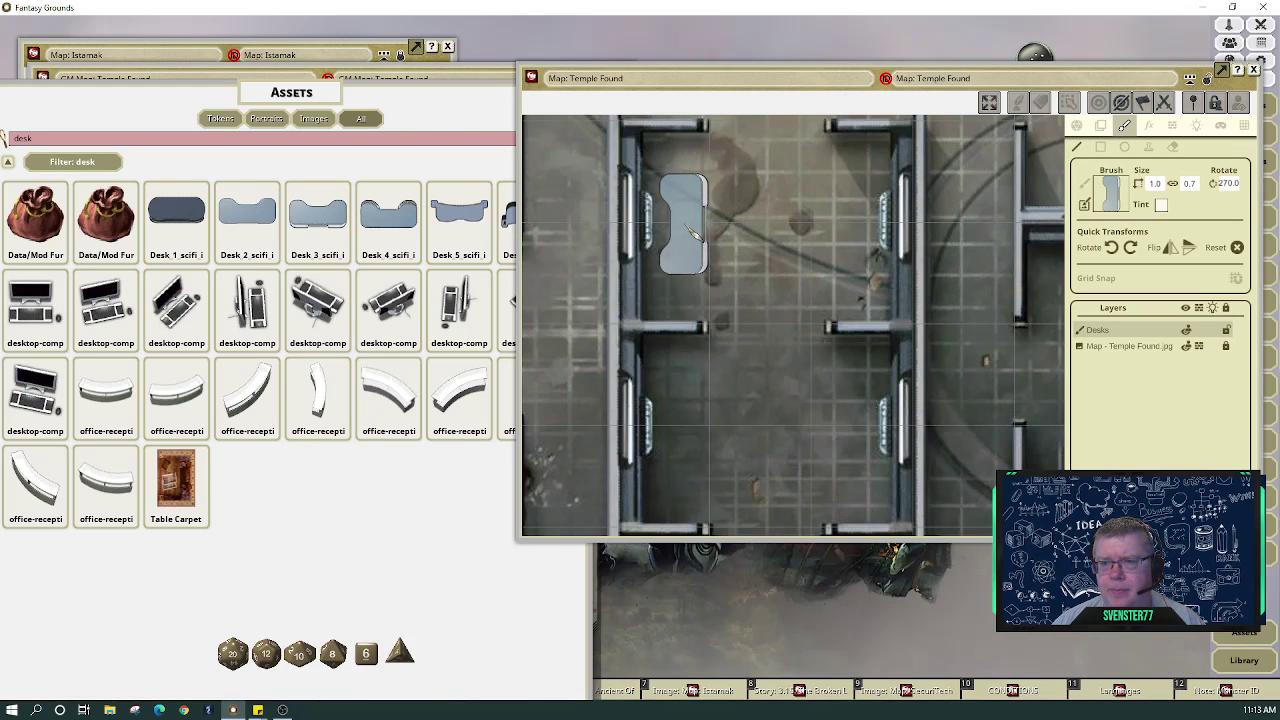
Stamp four desks in the cubicles along the eastern side of the library's westernmost aisle
{"action": "left_click", "coordinate": [694, 231]}
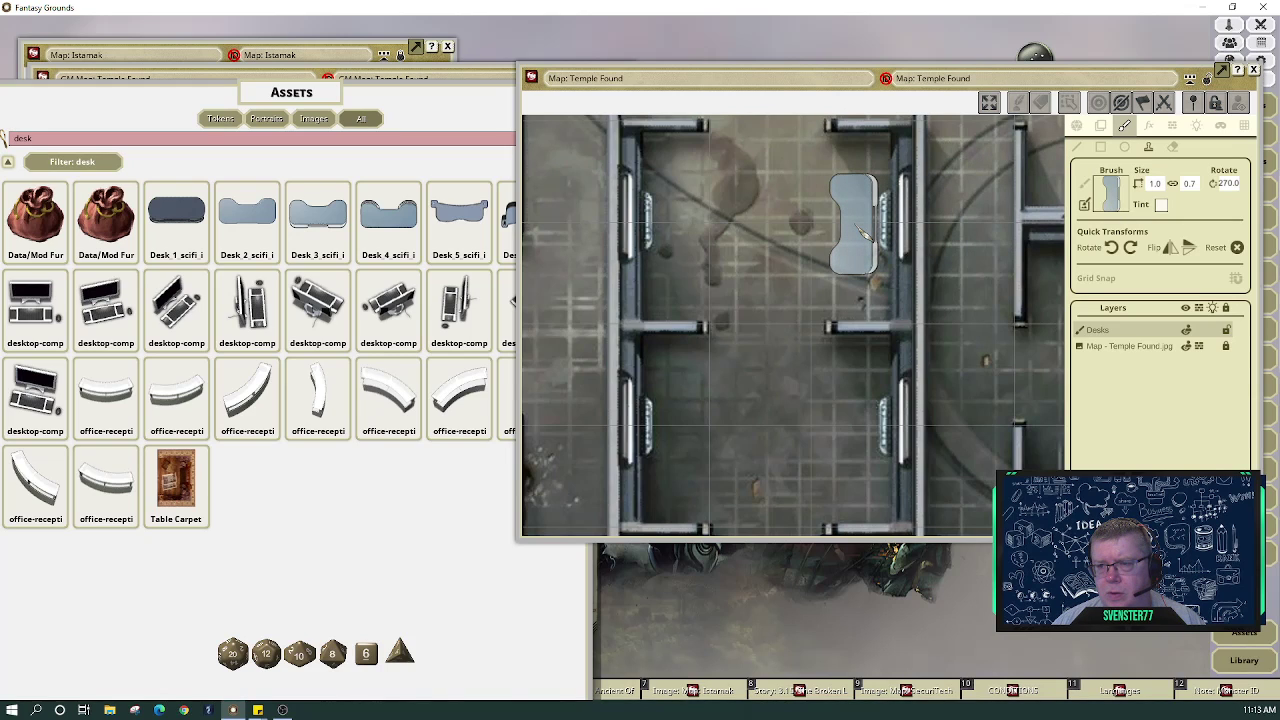
{"action": "scroll", "coordinate": [862, 229], "scroll_direction": "down", "scroll_amount": 3}
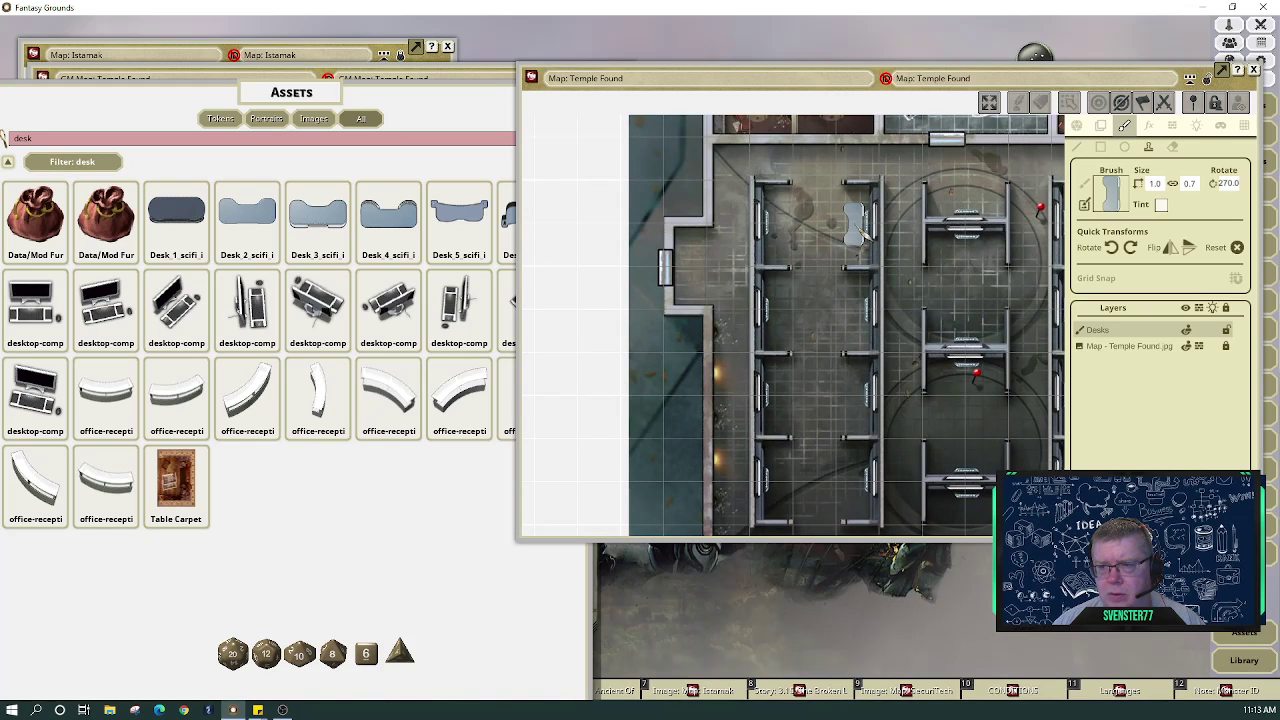
{"action": "left_click", "coordinate": [858, 230]}
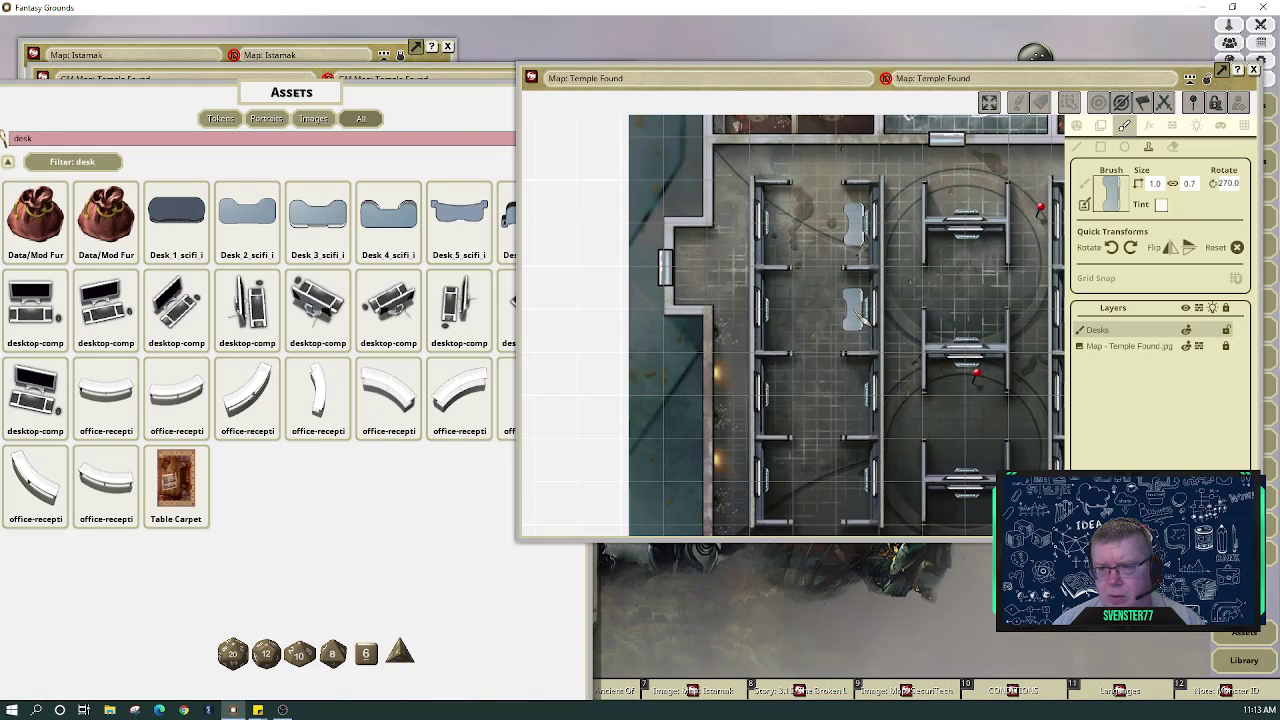
{"action": "left_click", "coordinate": [861, 315]}
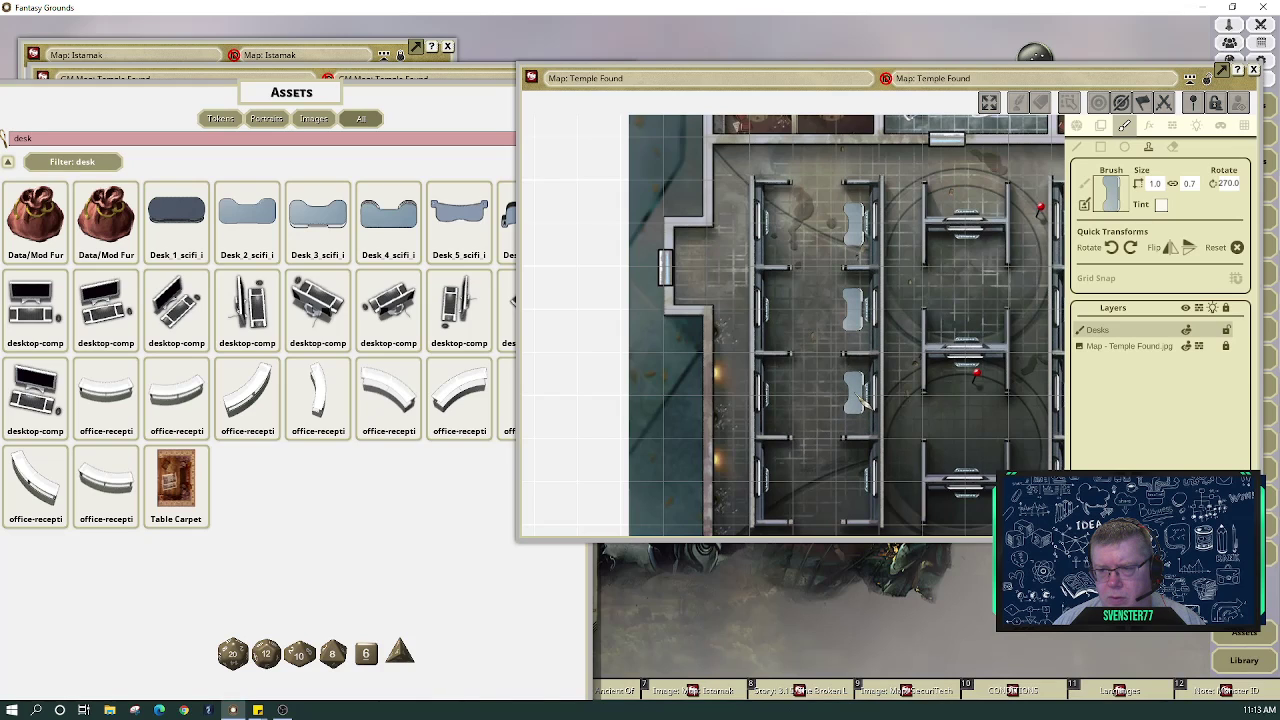
{"action": "left_click", "coordinate": [862, 400]}
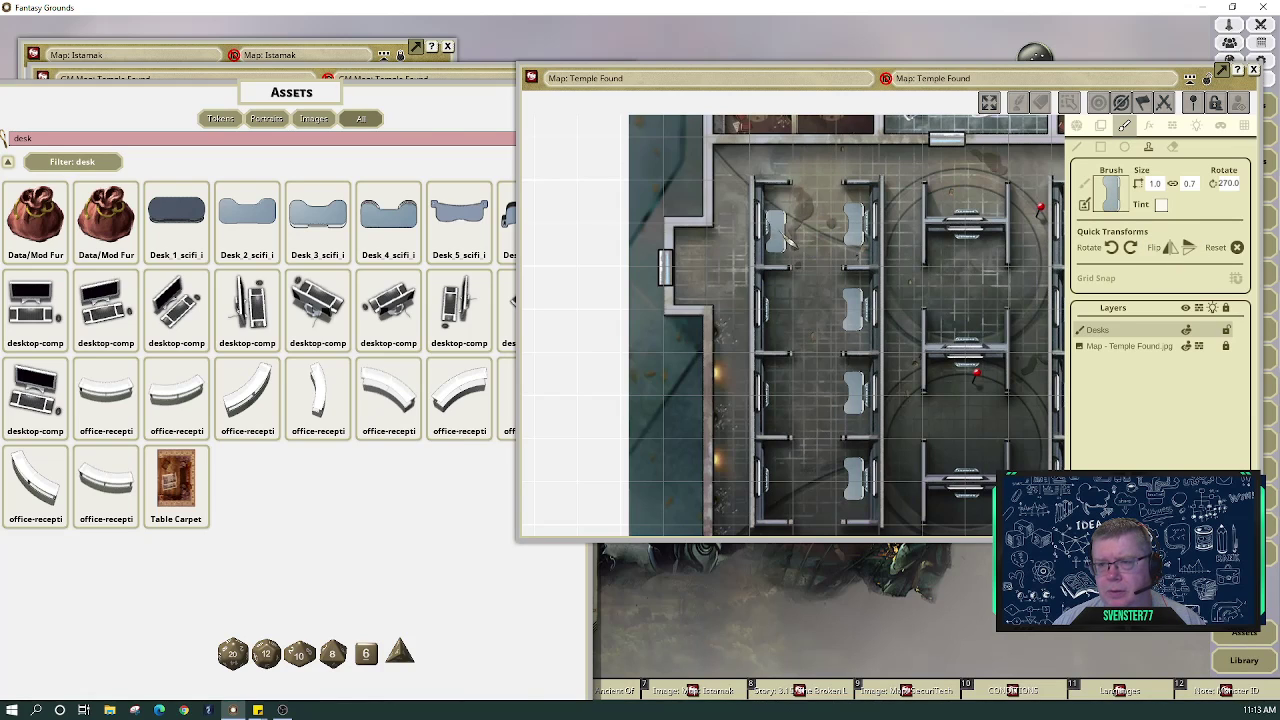
Stamp four desks in the cubicles along the western side of the library's westernmost aisle
{"action": "left_click", "coordinate": [1190, 250]}
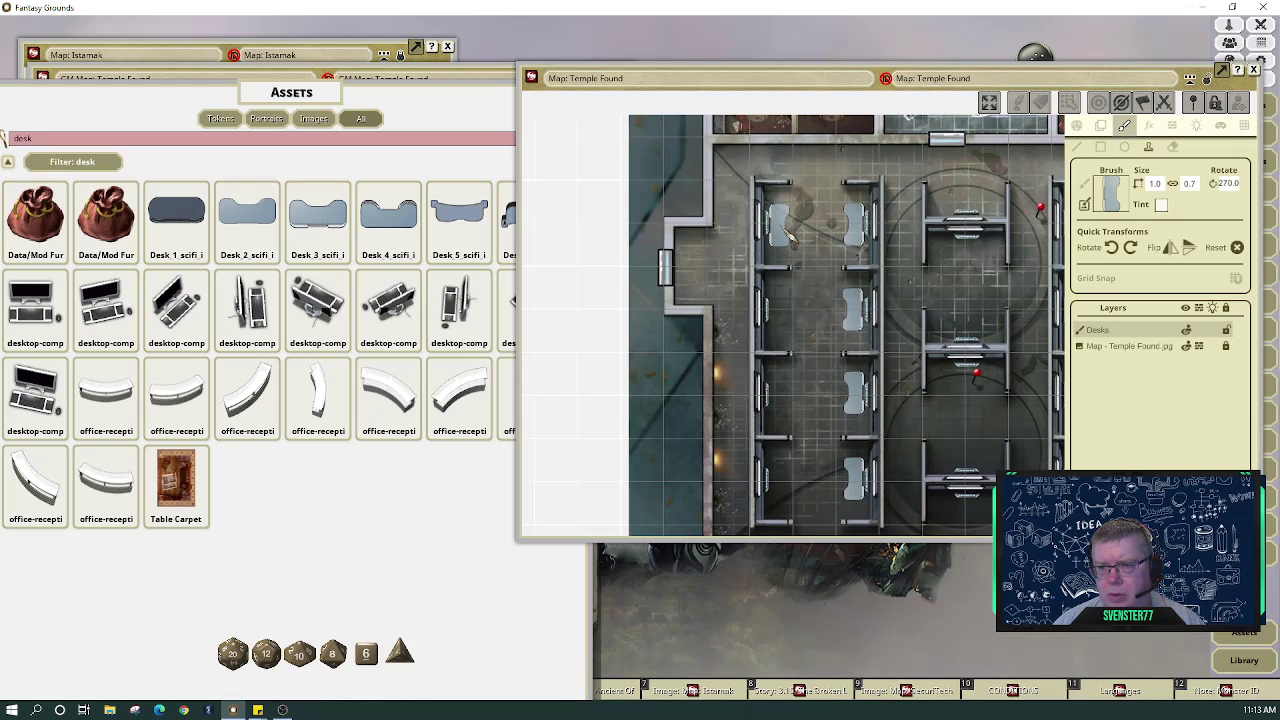
{"action": "left_click", "coordinate": [787, 233]}
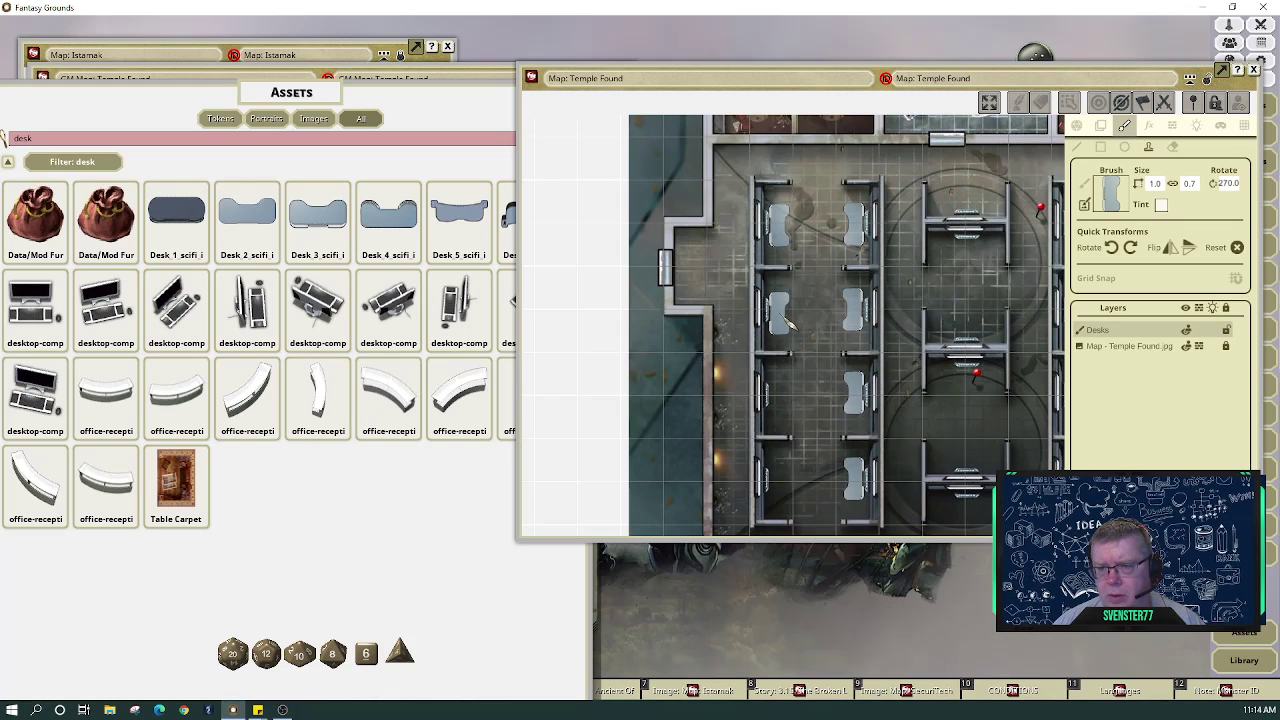
{"action": "left_click", "coordinate": [788, 321]}
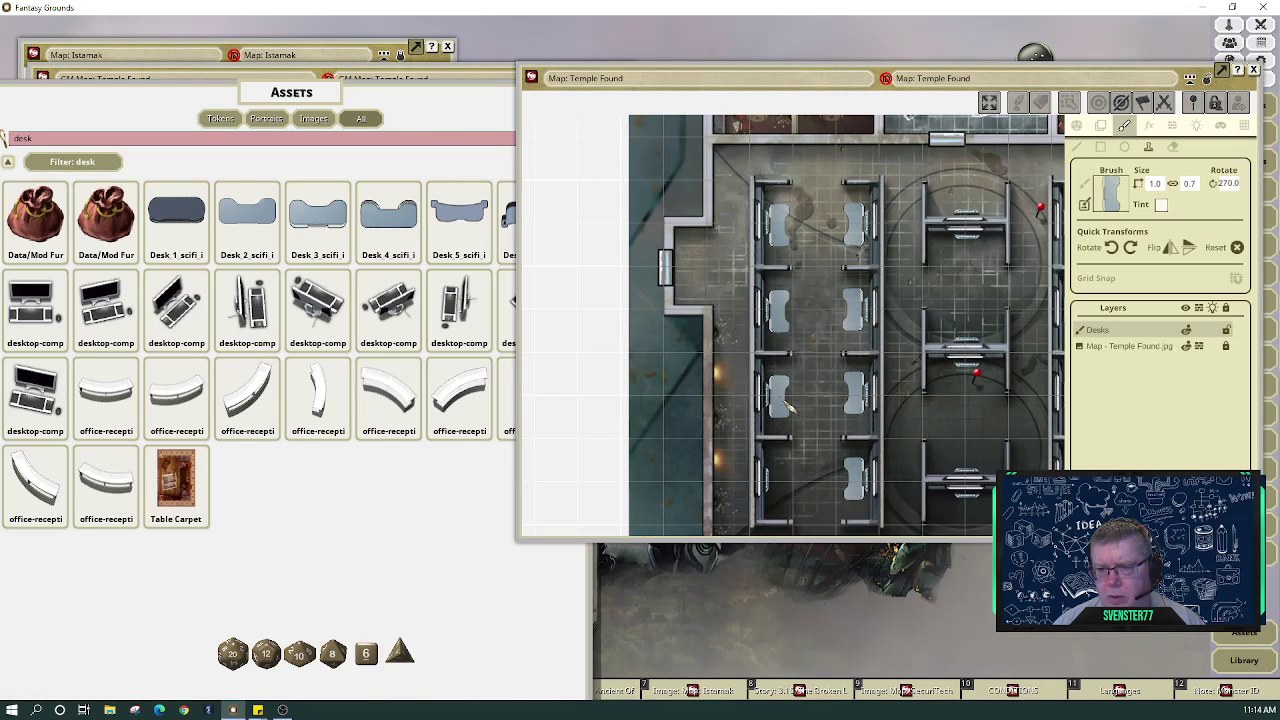
{"action": "left_click", "coordinate": [788, 405]}
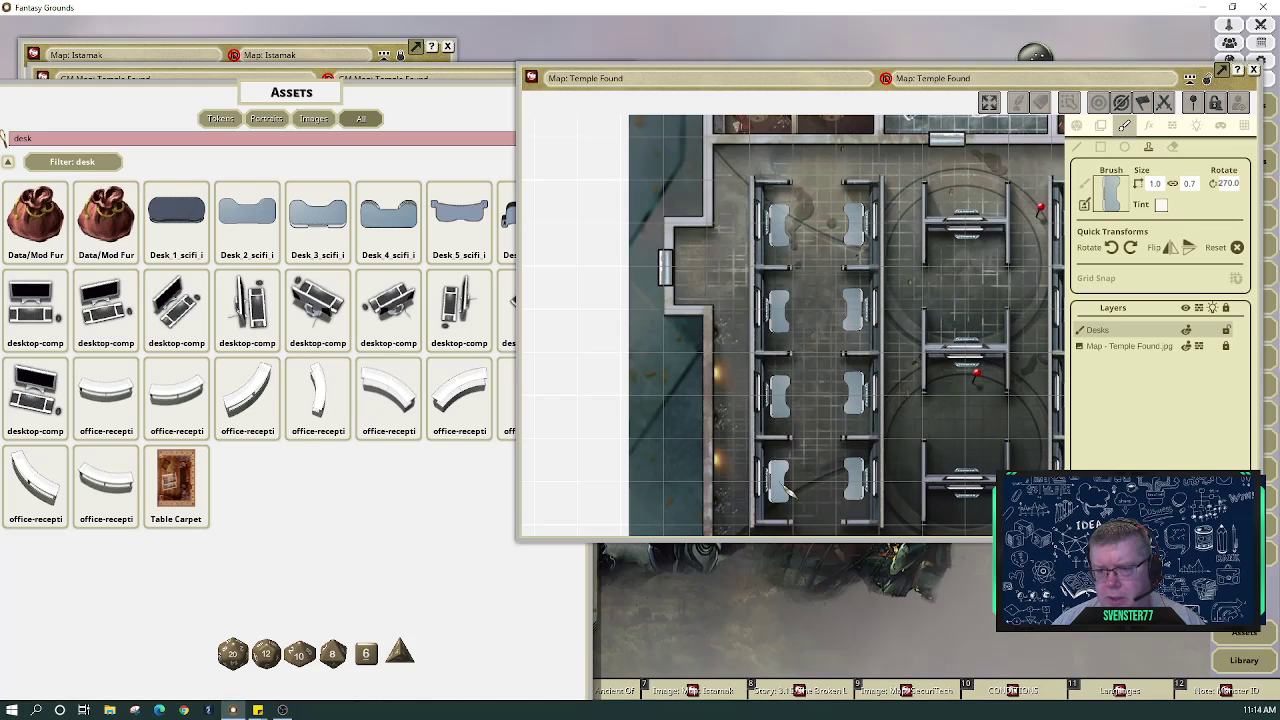
Rotate the desk brush to 180 degrees and stamp desks on the north sides of the middle and southern central partitions
{"action": "left_click", "coordinate": [1114, 250]}
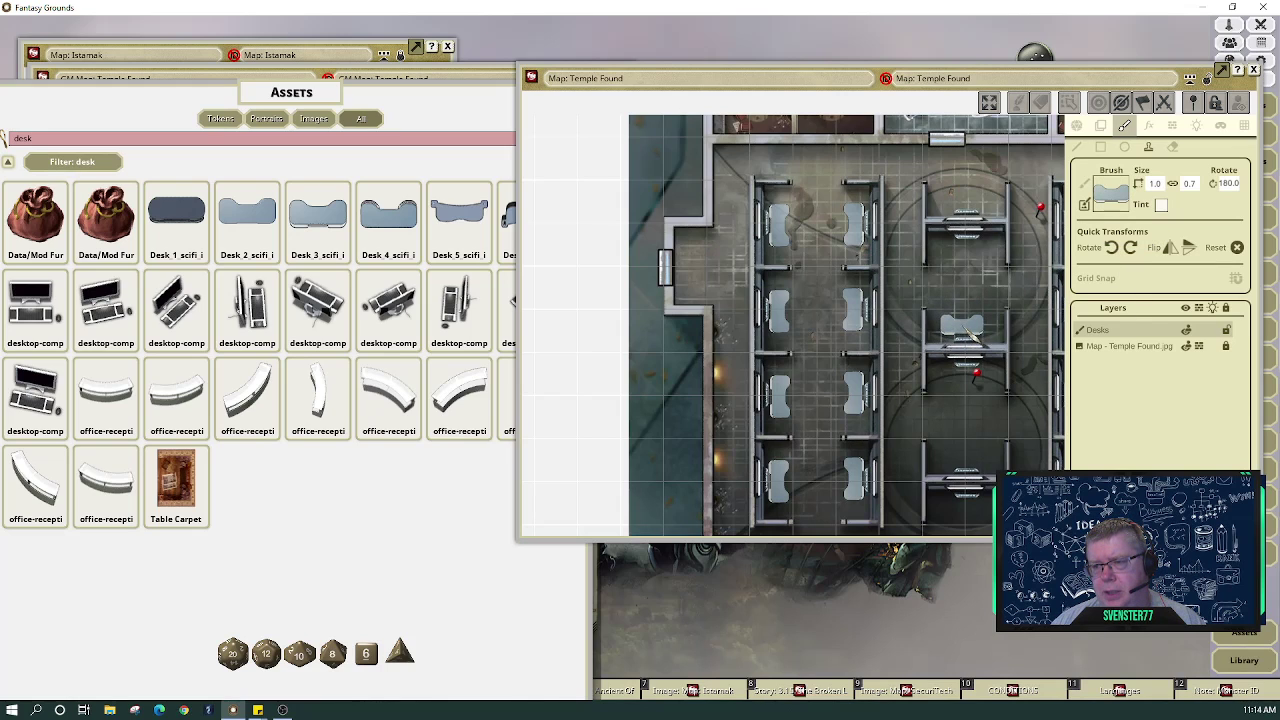
{"action": "left_click", "coordinate": [966, 334]}
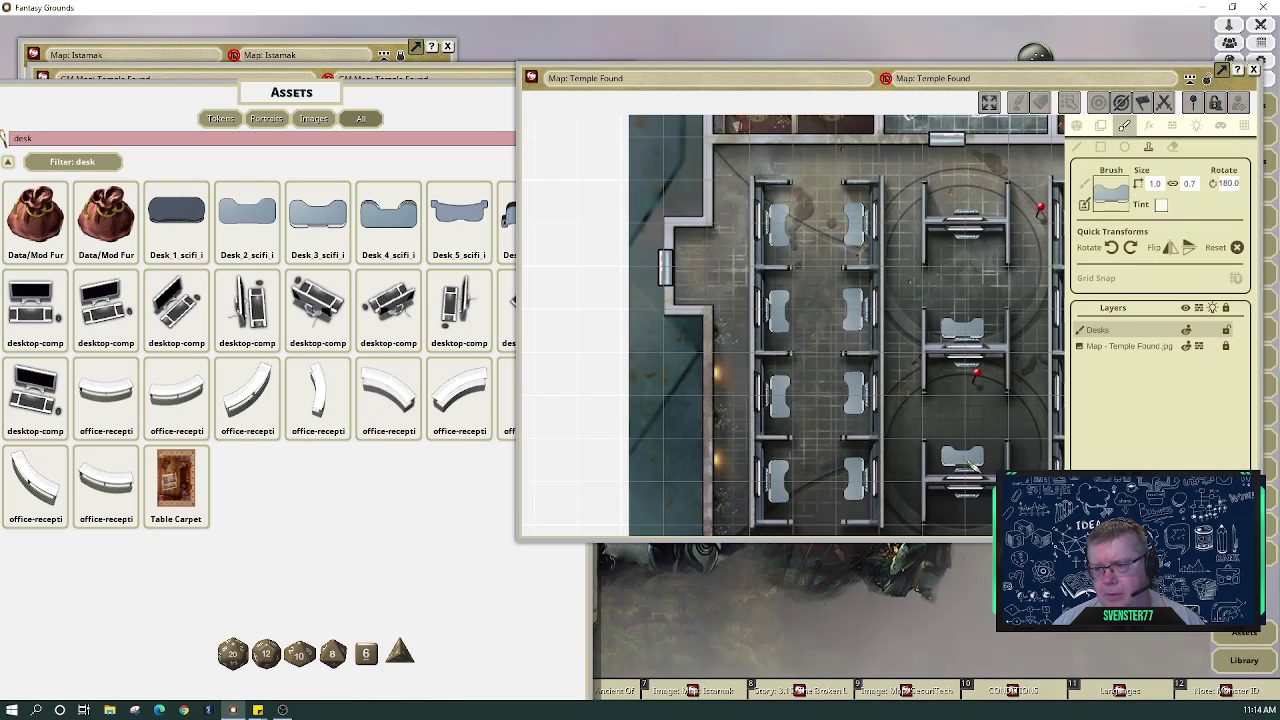
{"action": "left_click", "coordinate": [968, 464]}
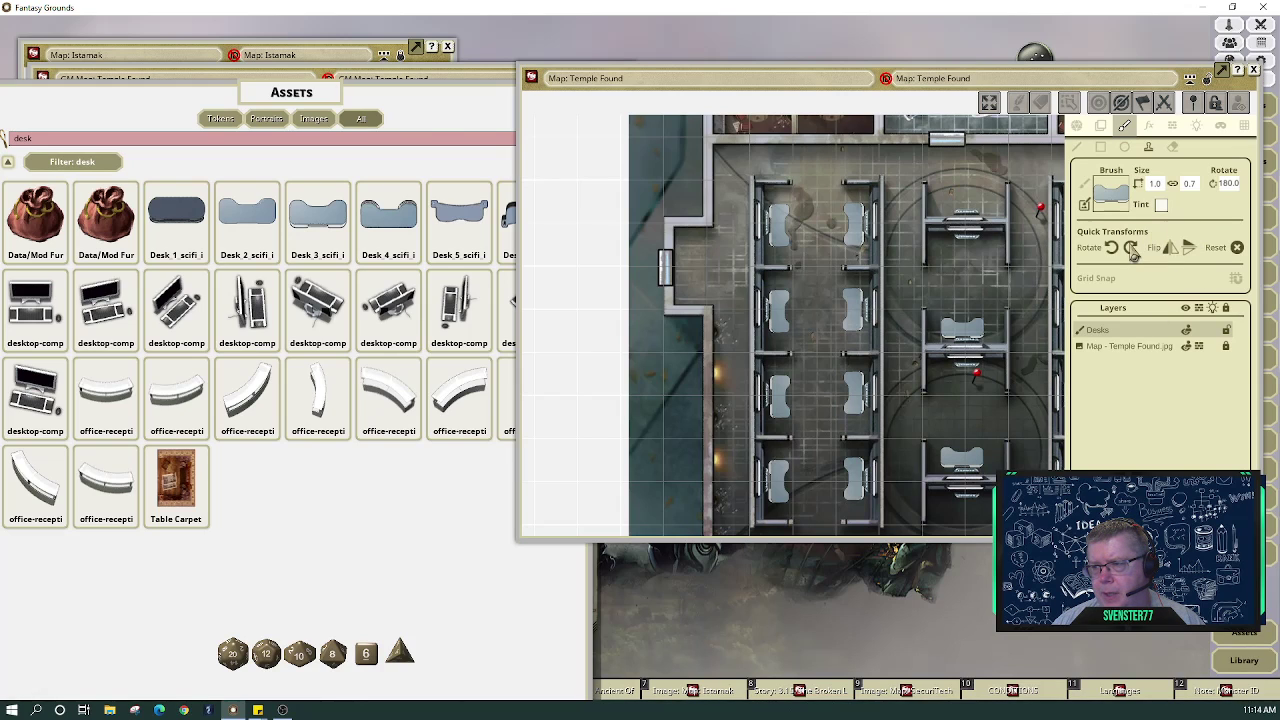
Rotate the desk brush to 0 degrees and stamp desks on the south sides of the northern and southern central partitions
{"action": "left_click", "coordinate": [1172, 248]}
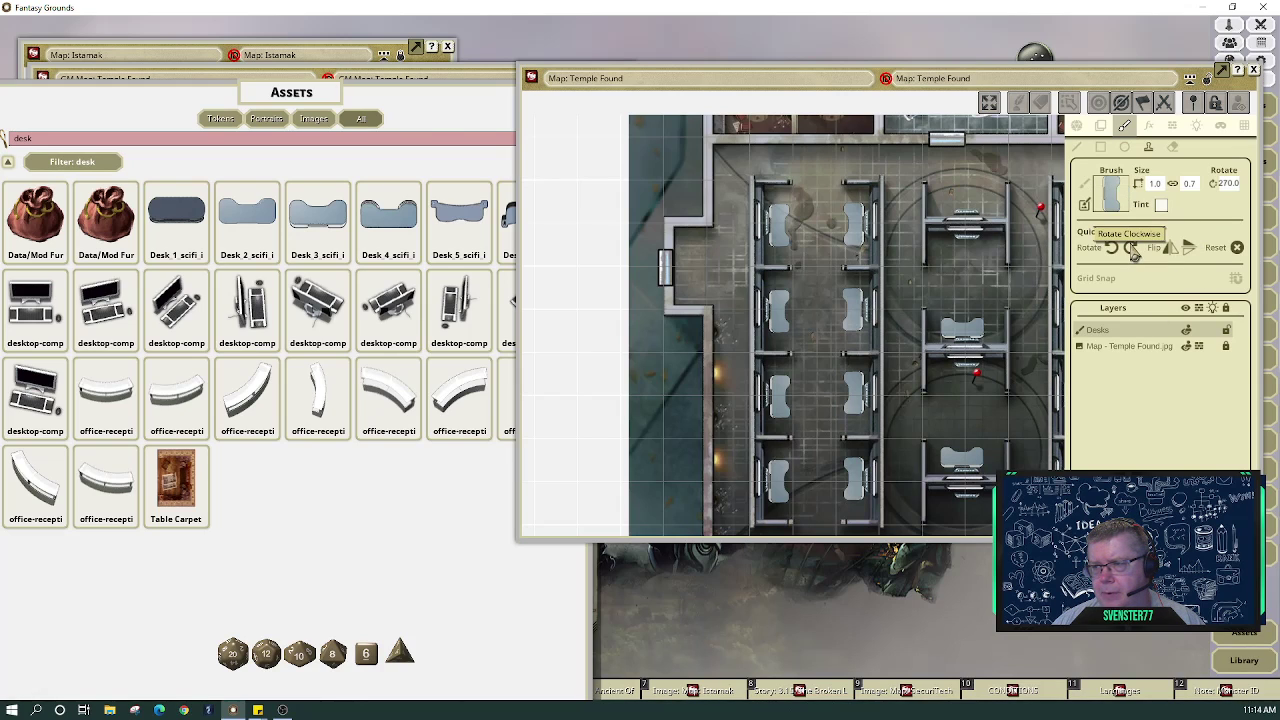
{"action": "left_click", "coordinate": [974, 256]}
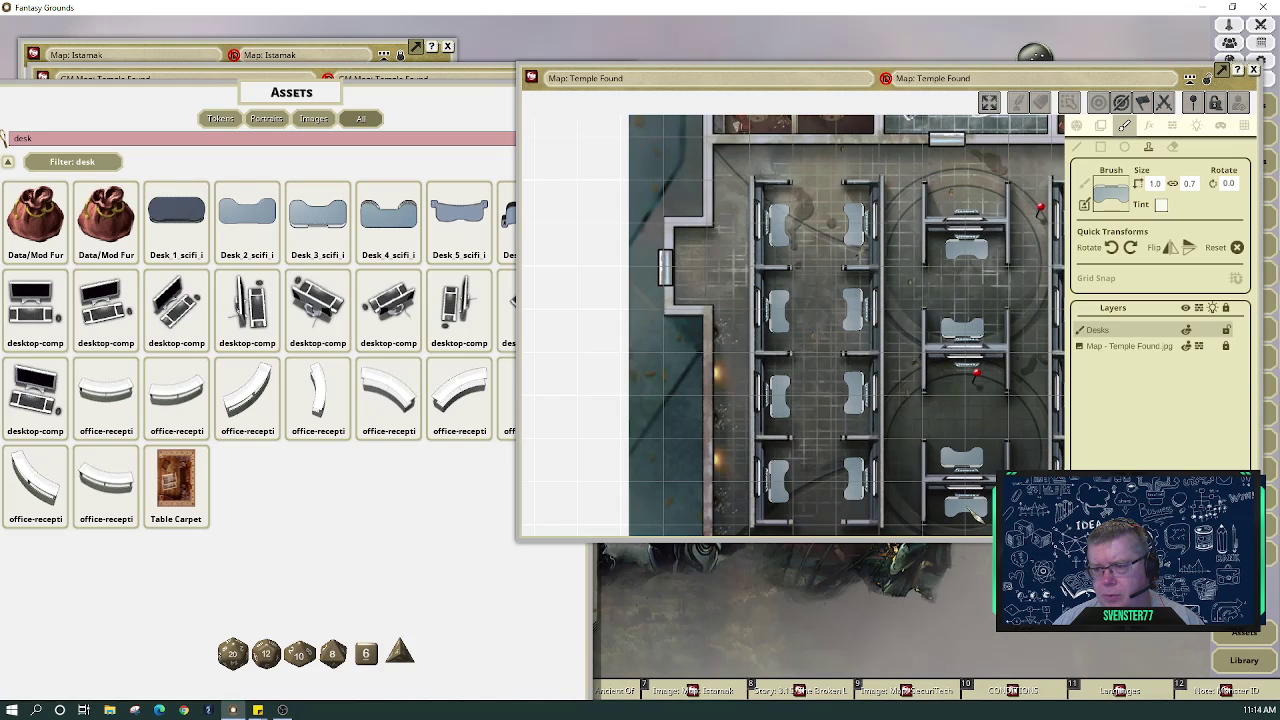
{"action": "left_click", "coordinate": [975, 514]}
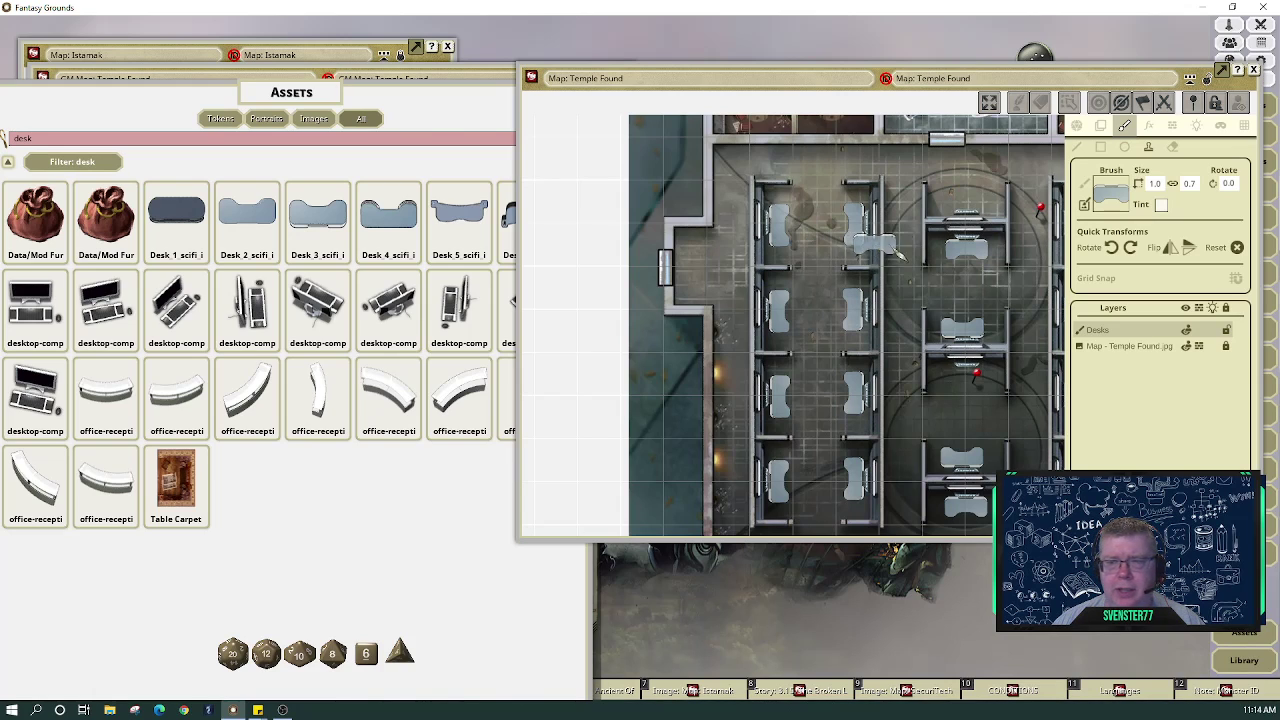
Rotate the desk brush to 90 degrees and stamp four desks in the cubicles along the eastern side of the library's easternmost aisle
{"action": "left_click_drag", "start_coordinate": [925, 258], "coordinate": [686, 250]}
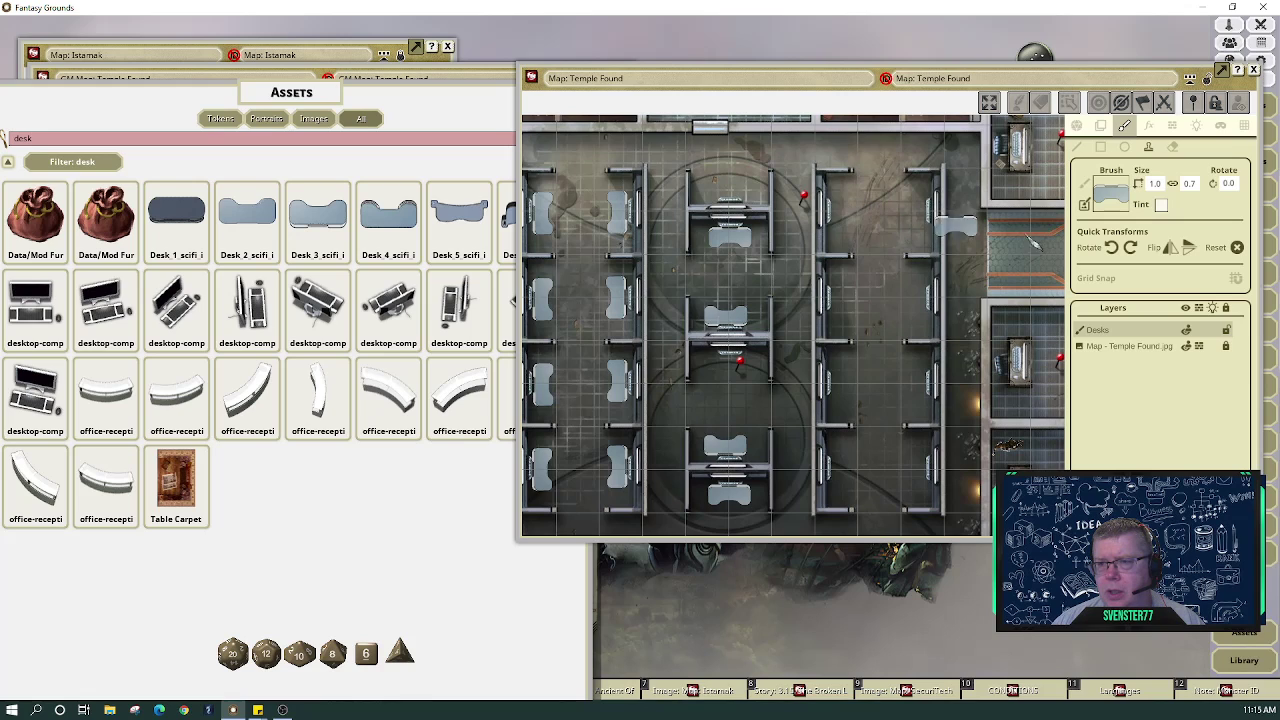
{"action": "left_click", "coordinate": [1128, 247]}
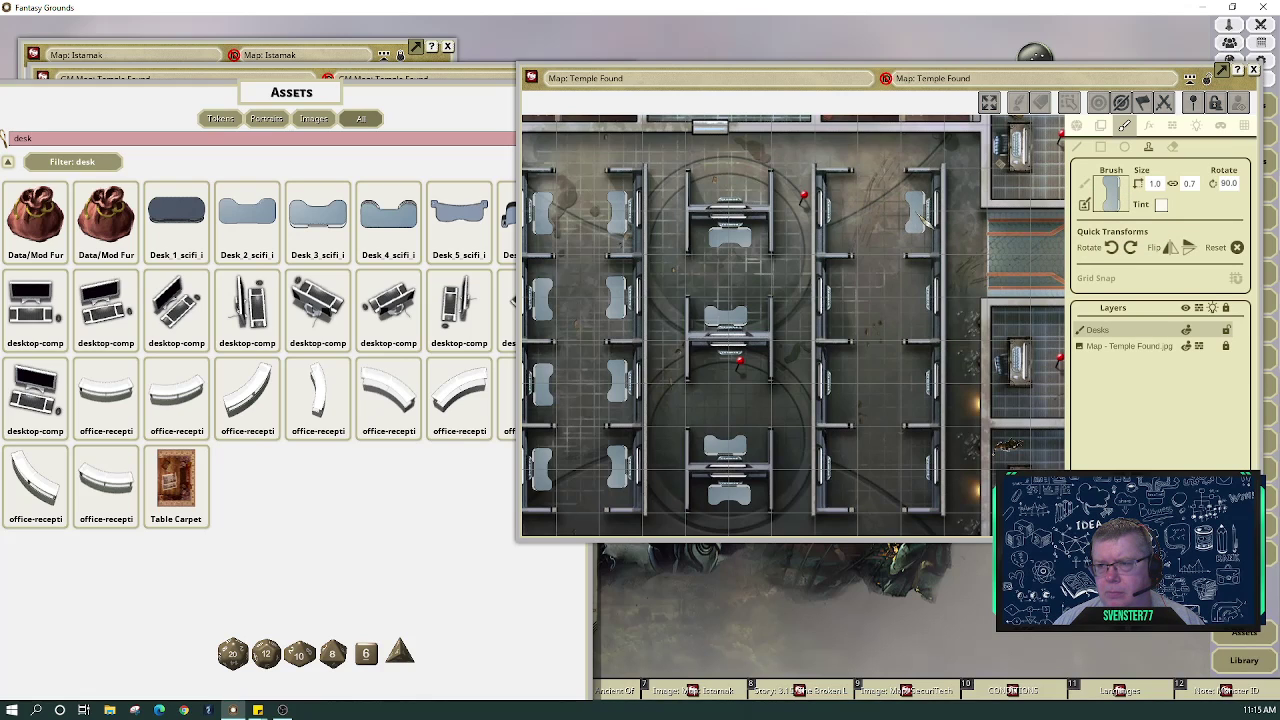
{"action": "left_click", "coordinate": [920, 219]}
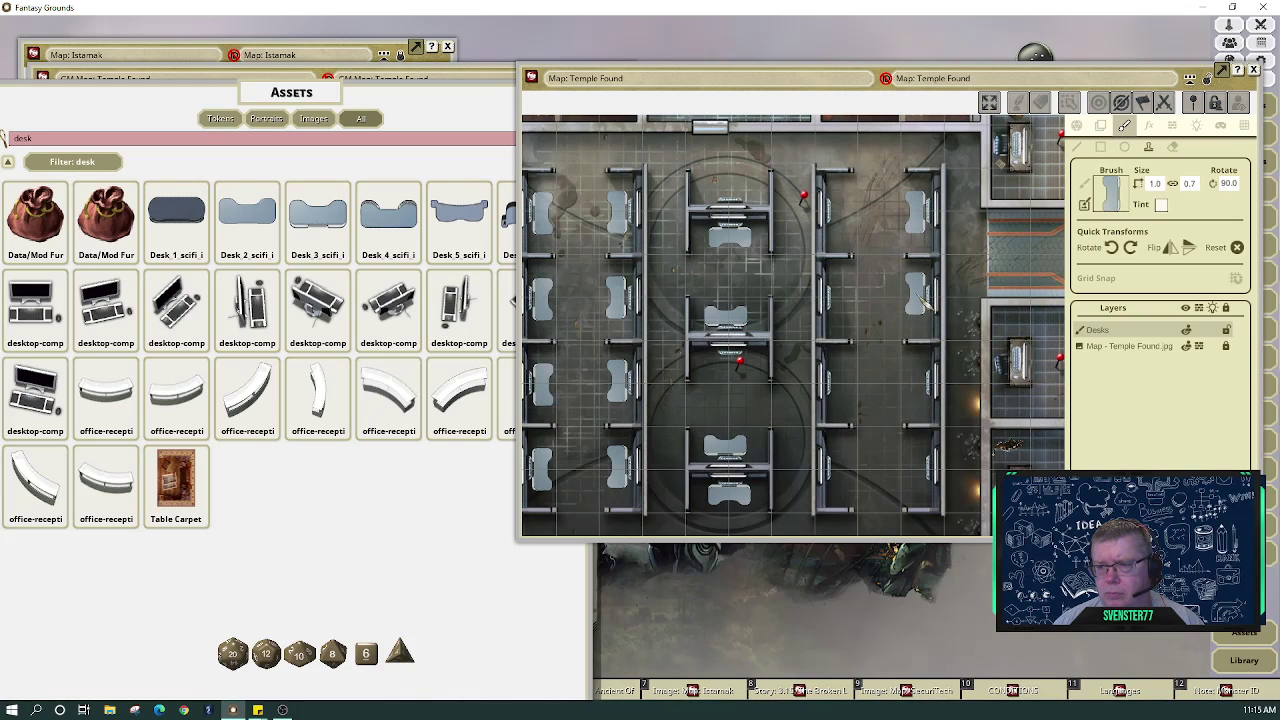
{"action": "left_click", "coordinate": [922, 302]}
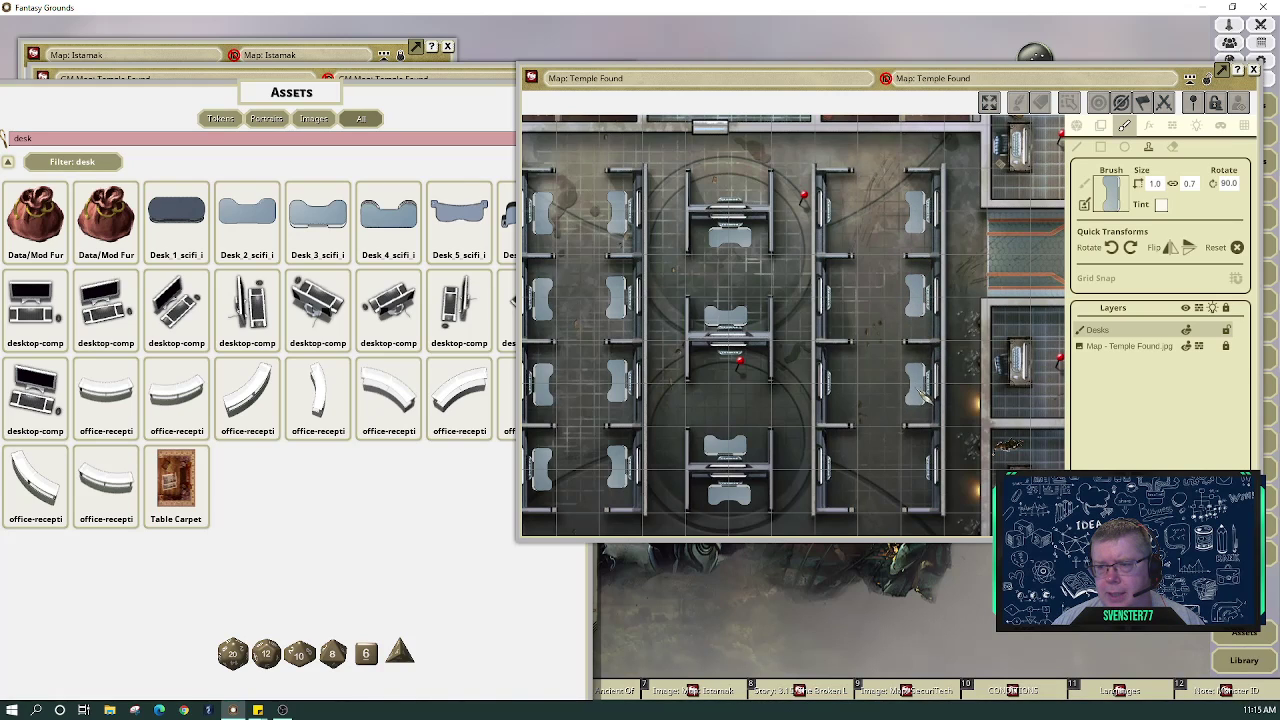
{"action": "left_click", "coordinate": [922, 396]}
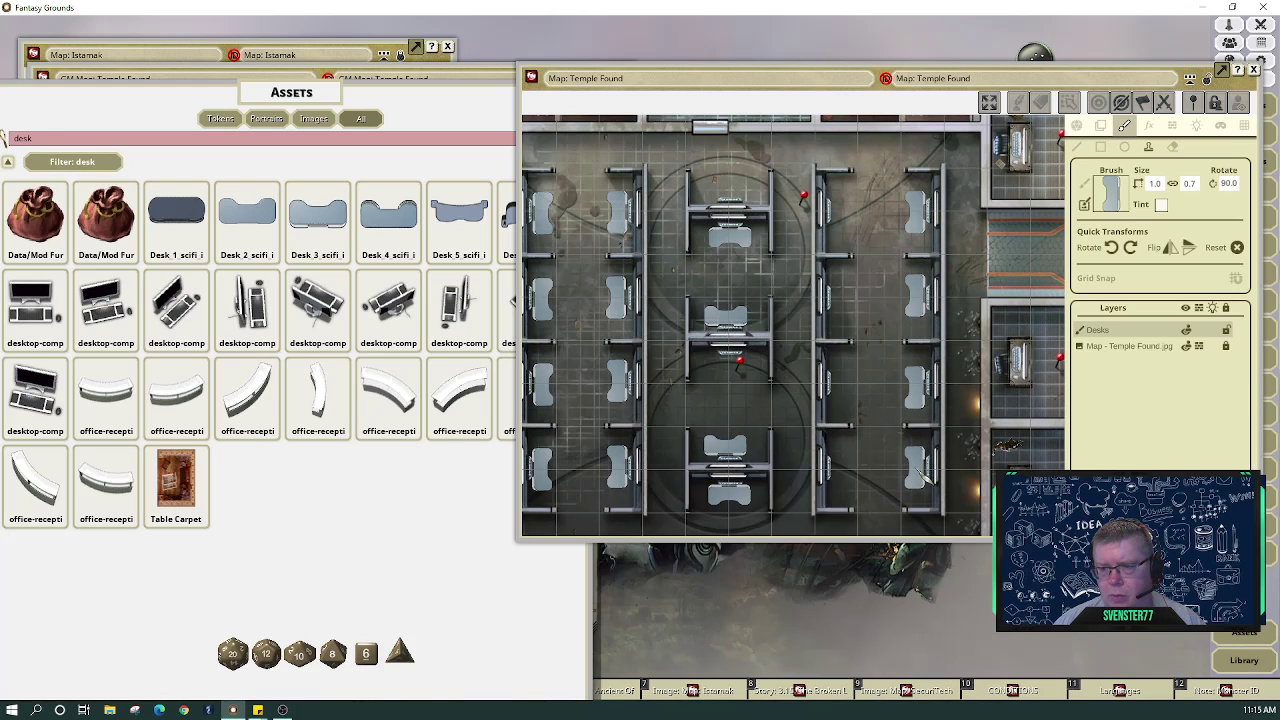
{"action": "left_click", "coordinate": [922, 474]}
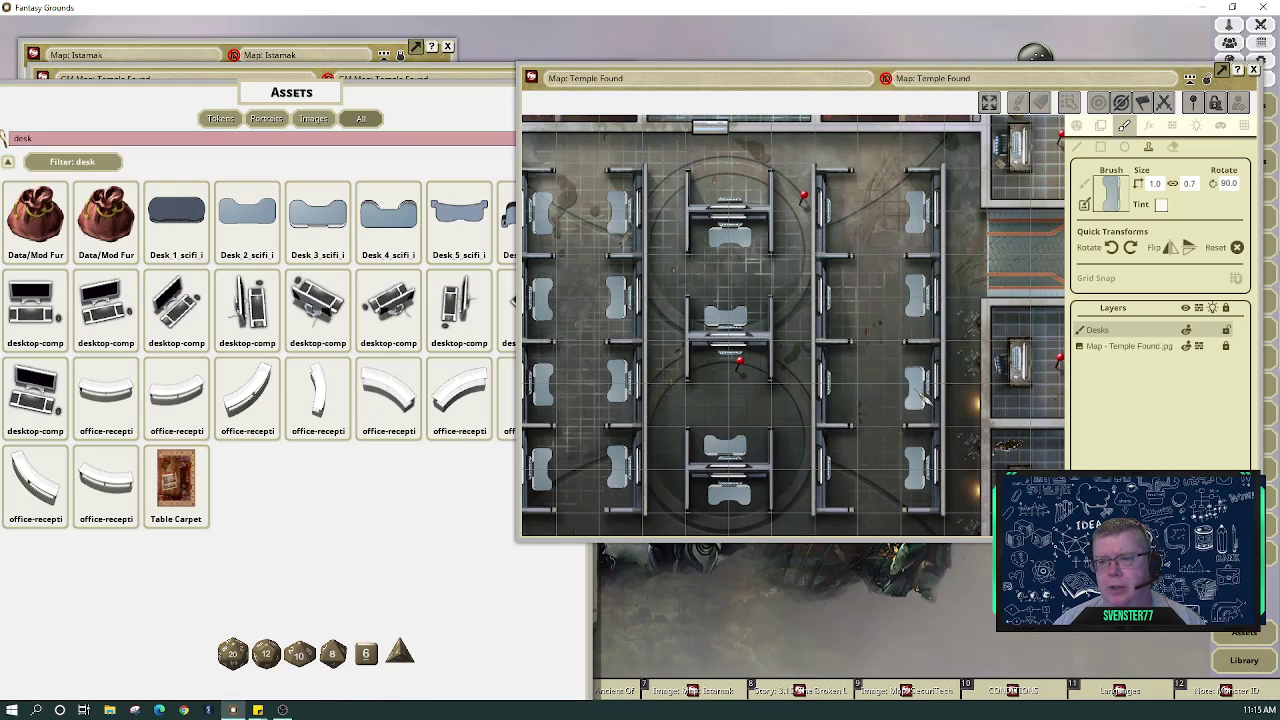
Erase the two southernmost desks on the eastern side of the easternmost aisle and stamp them again
{"action": "left_click", "coordinate": [1173, 147]}
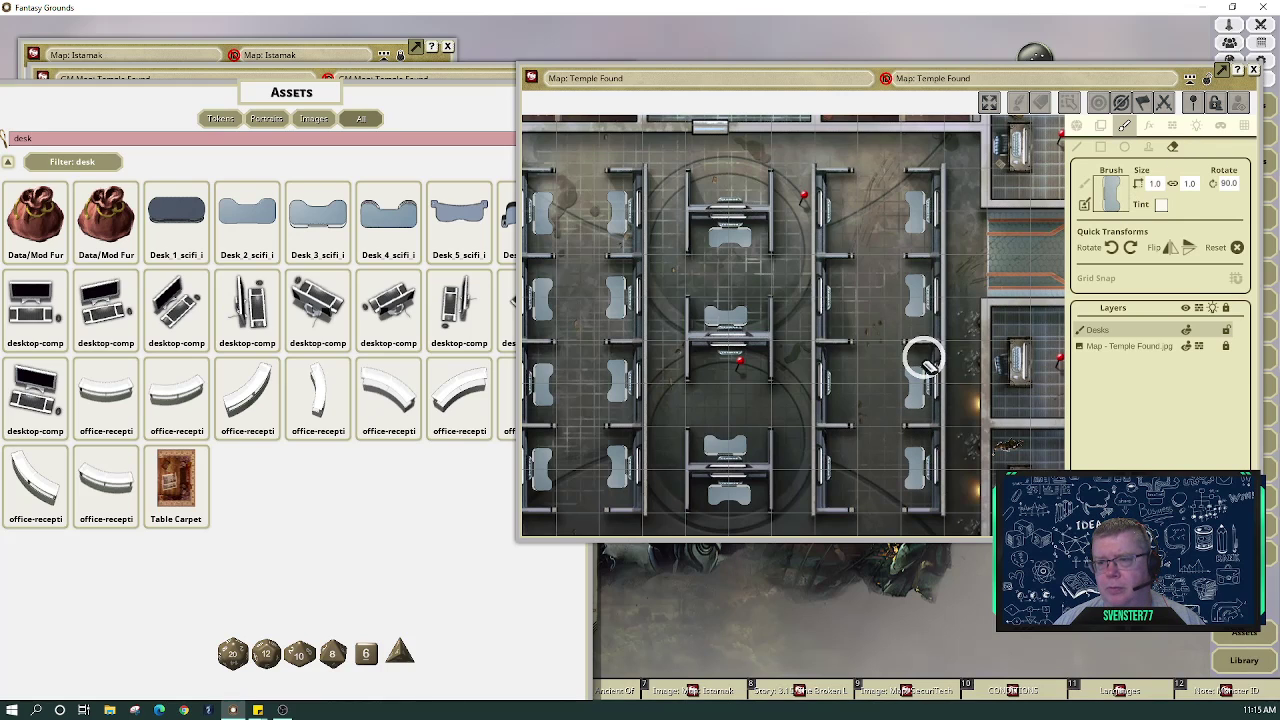
{"action": "left_click_drag", "start_coordinate": [918, 350], "coordinate": [914, 391]}
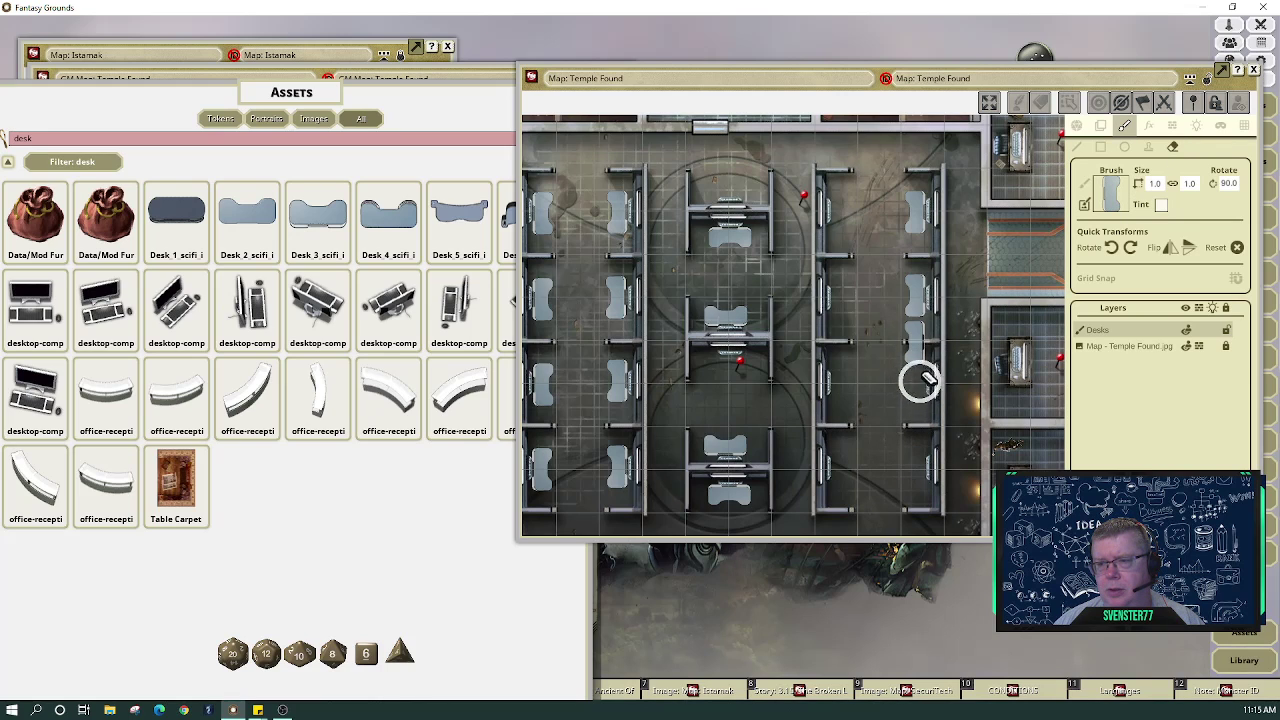
{"action": "left_click", "coordinate": [1148, 147]}
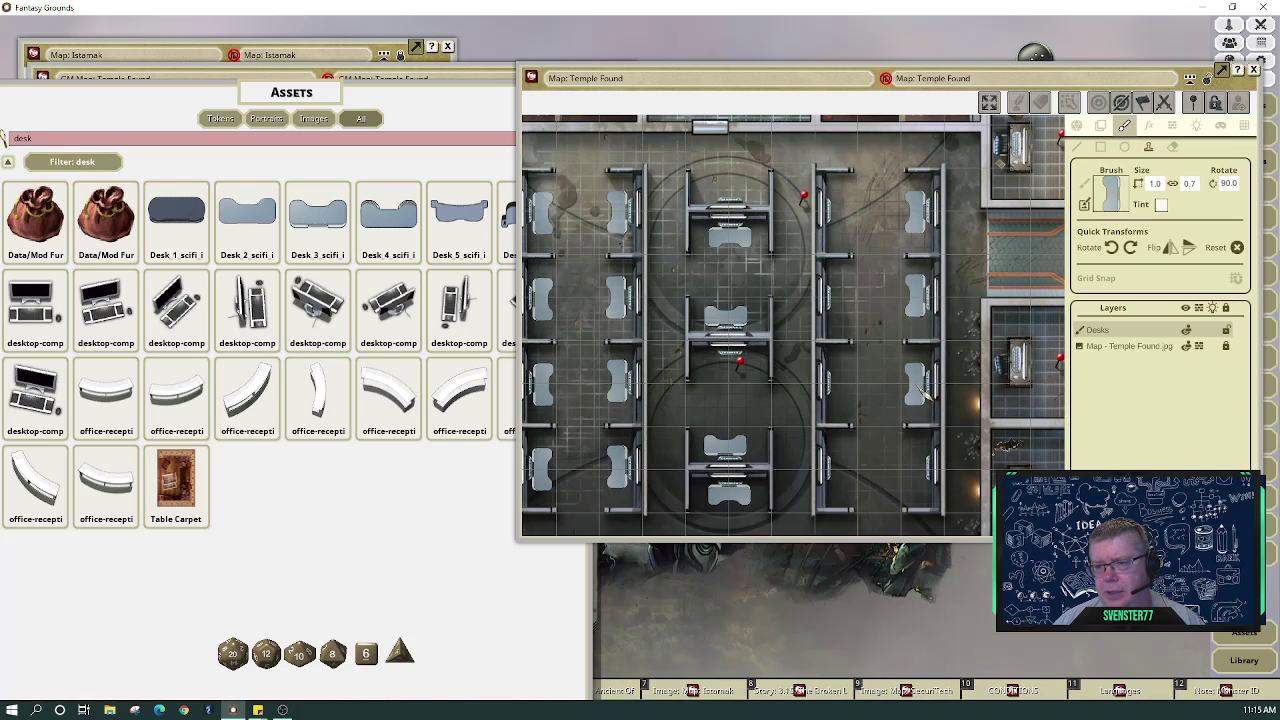
{"action": "left_click", "coordinate": [922, 392]}
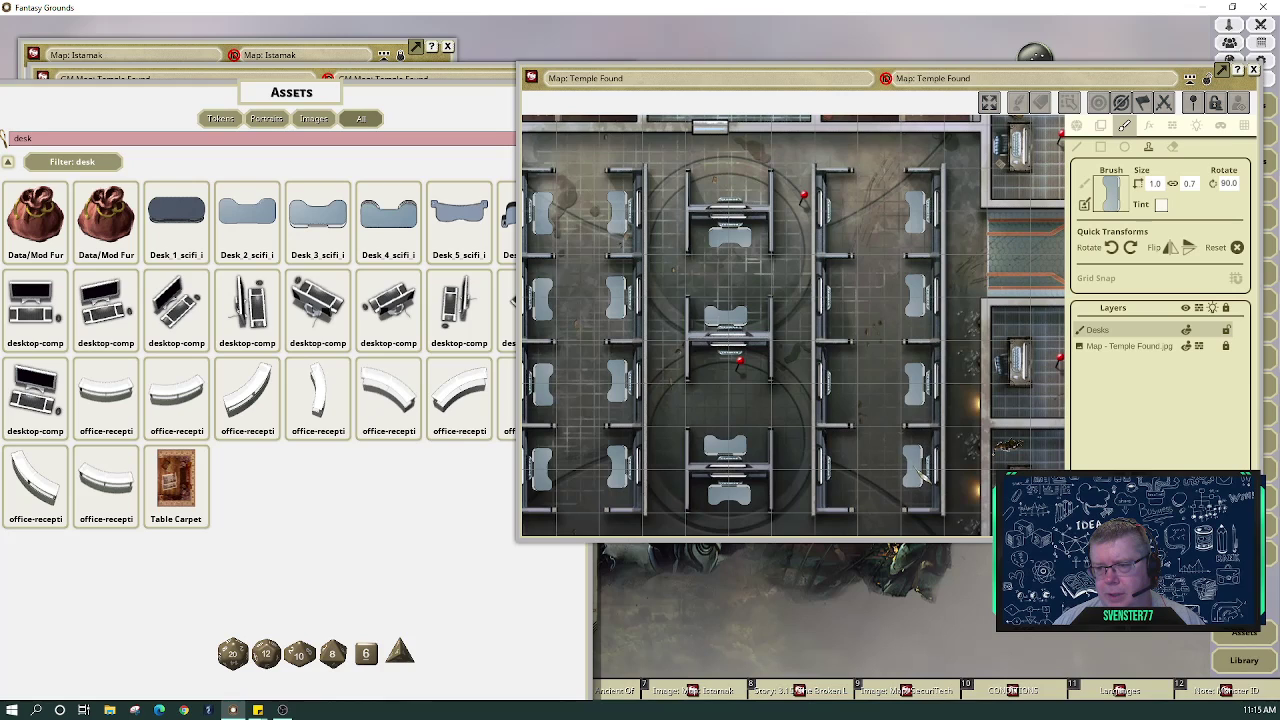
{"action": "left_click", "coordinate": [924, 478]}
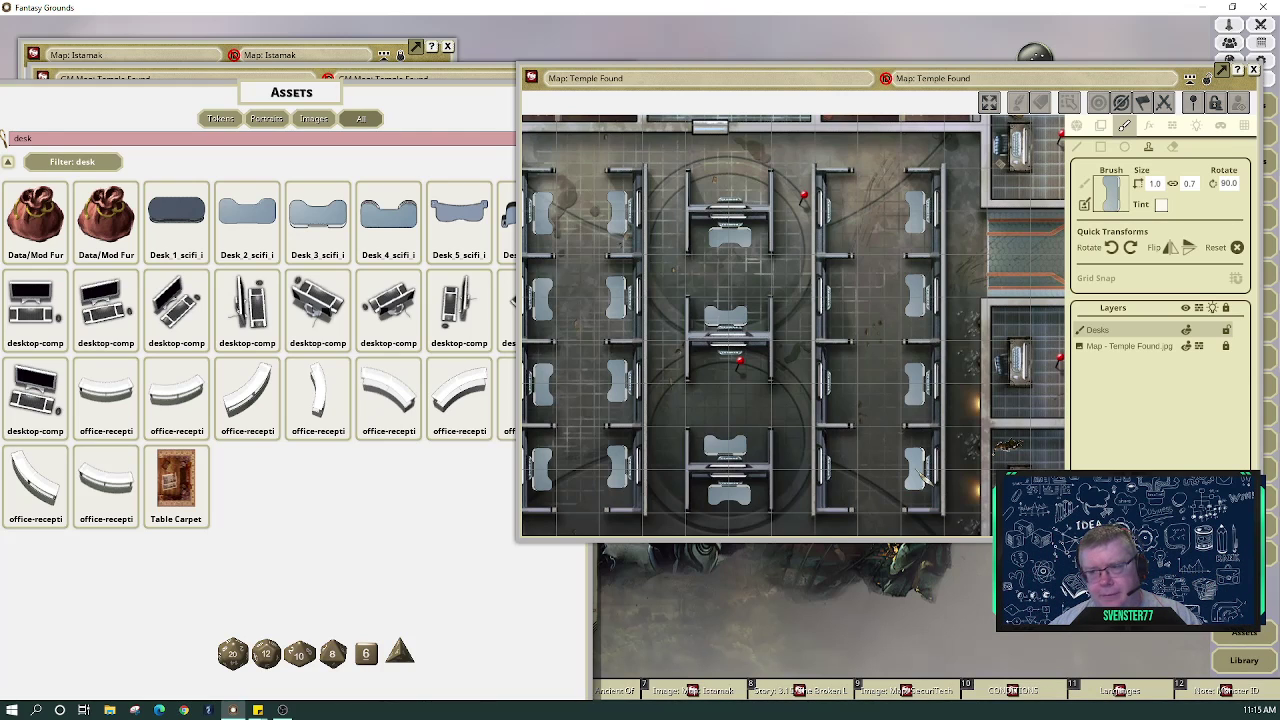
Rotate the desk brush to 270 degrees and stamp four desks in the cubicles along the western side of the easternmost aisle
{"action": "left_click", "coordinate": [1120, 250]}
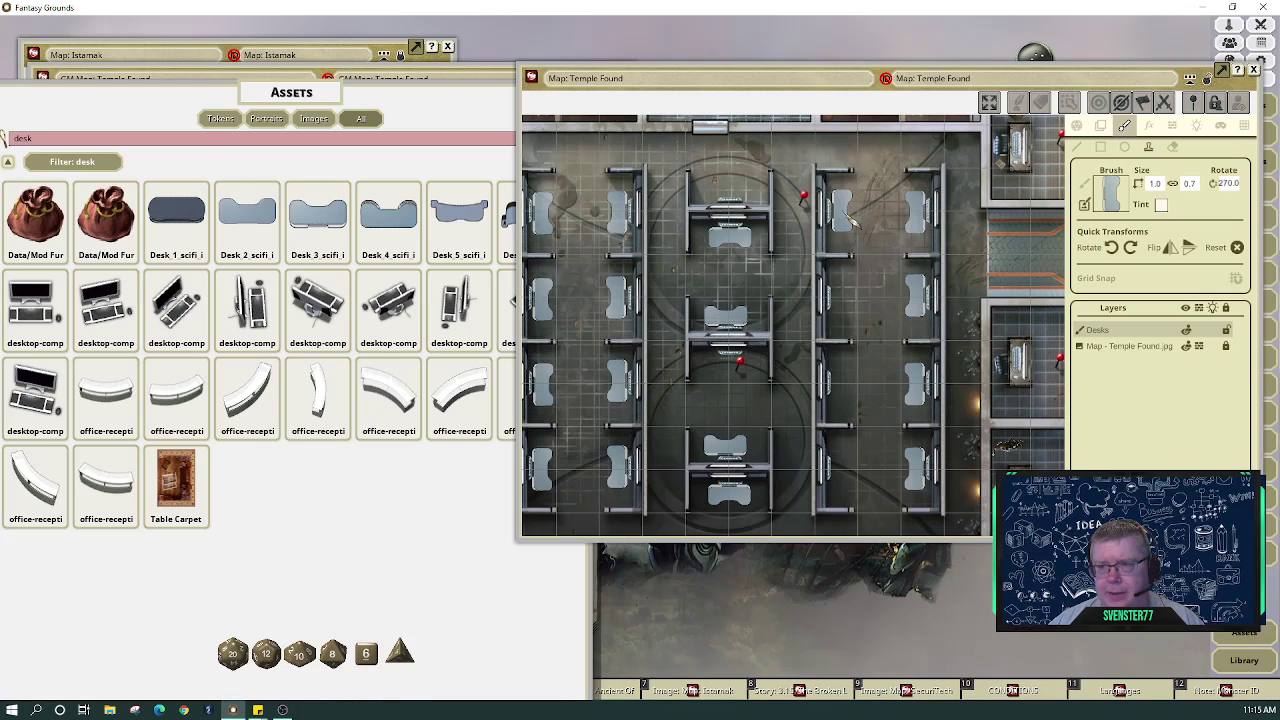
{"action": "left_click", "coordinate": [852, 218]}
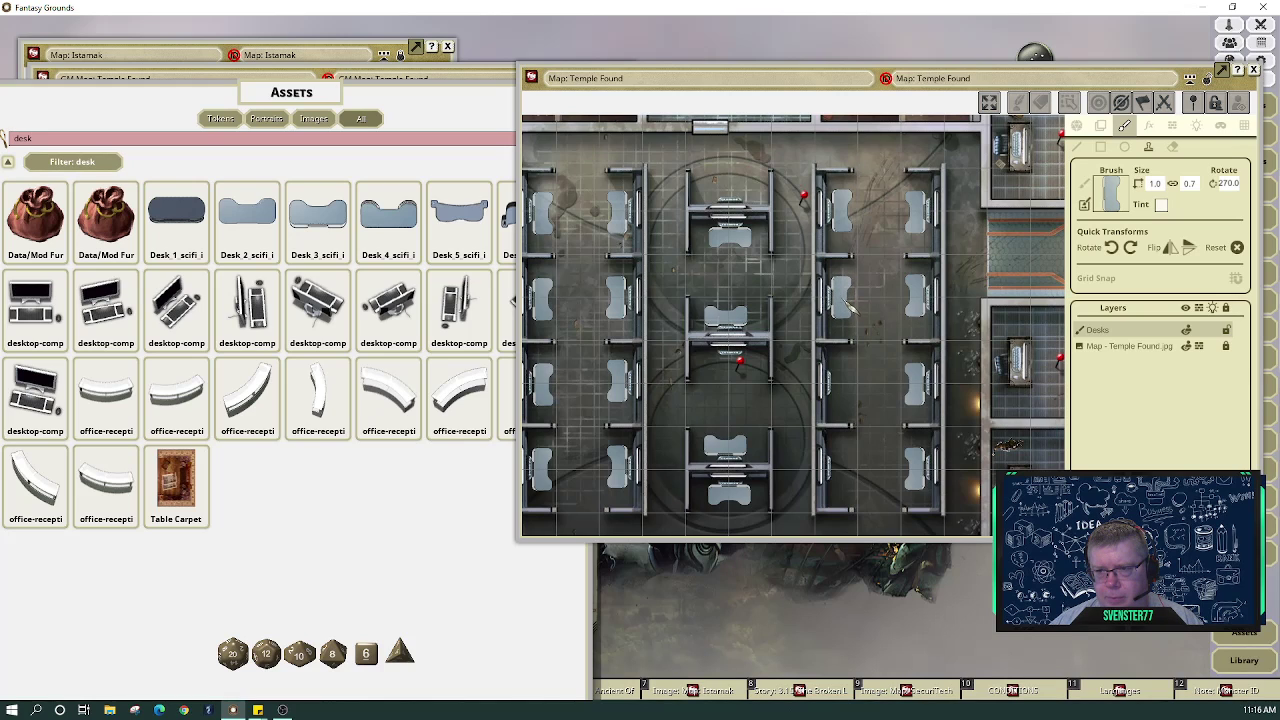
{"action": "left_click", "coordinate": [848, 308]}
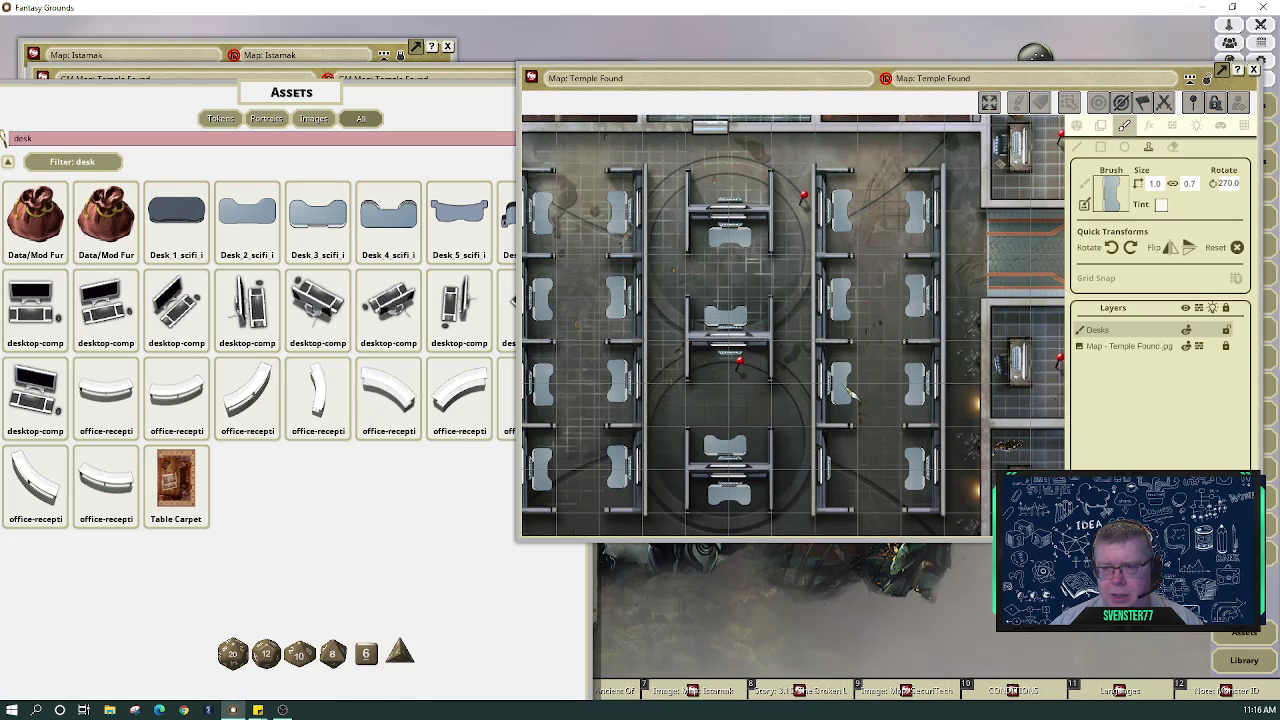
{"action": "left_click", "coordinate": [852, 395]}
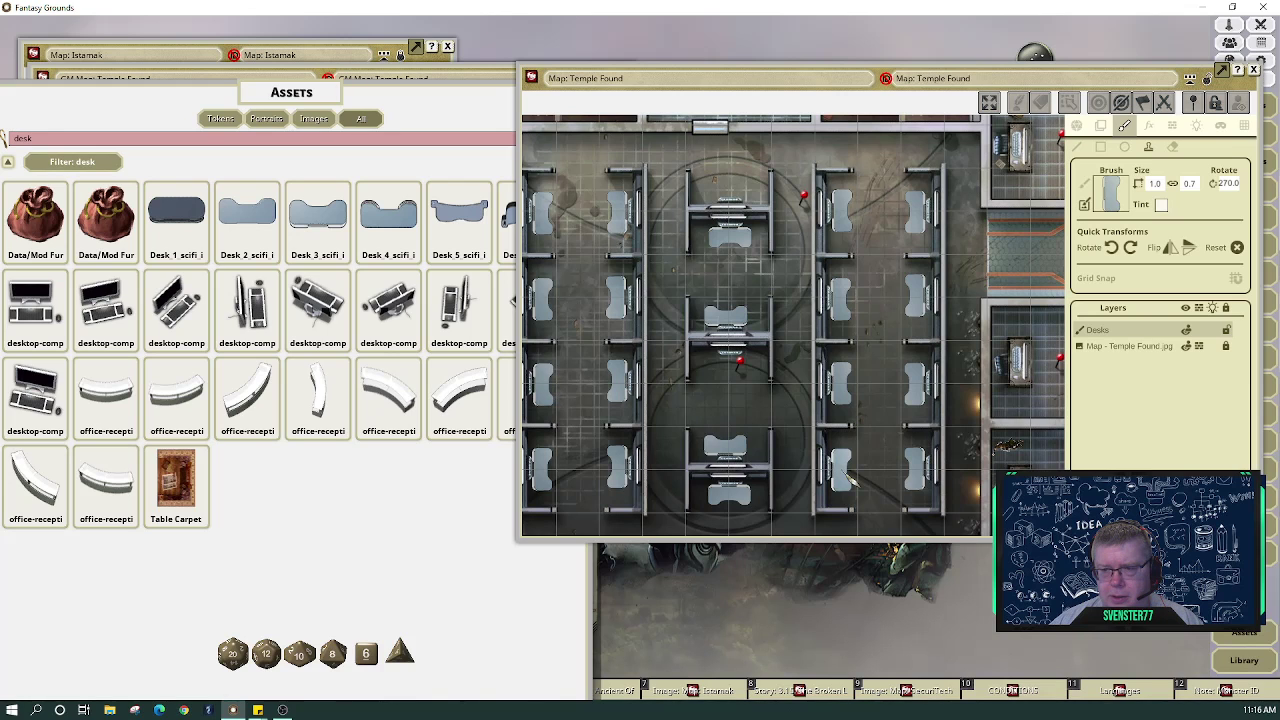
Duplicate the Desks paint layer and bring up the tile transform settings for the copy
{"action": "scroll", "coordinate": [675, 400], "scroll_direction": "down", "scroll_amount": 1}
{"action": "scroll", "coordinate": [672, 400], "scroll_direction": "down", "scroll_amount": 1}
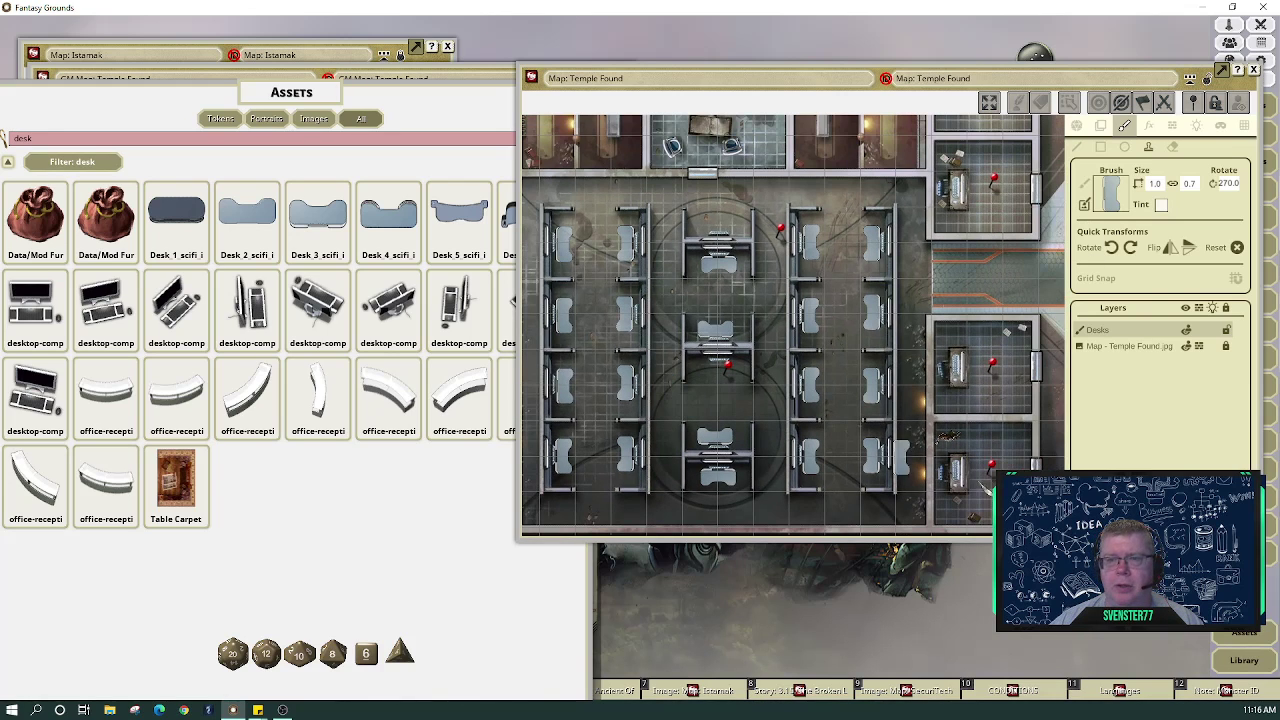
{"action": "left_click_drag", "start_coordinate": [672, 400], "coordinate": [743, 408]}
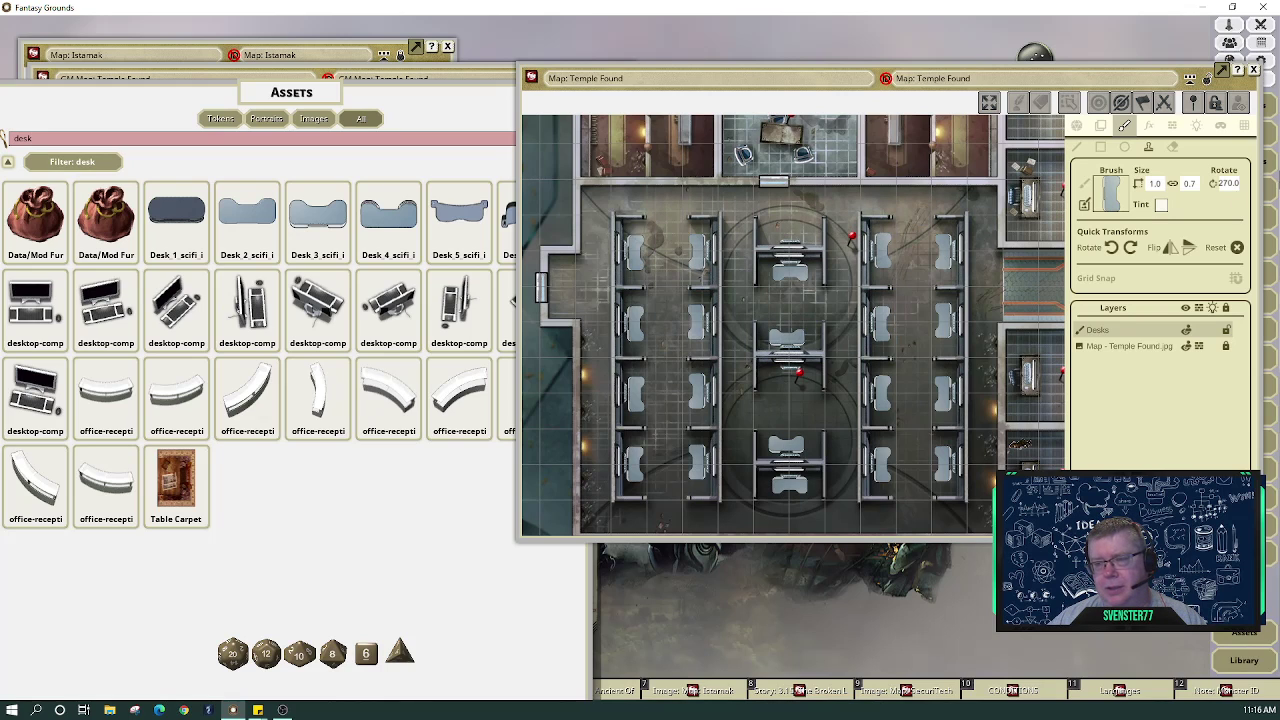
{"action": "left_click", "coordinate": [1173, 127]}
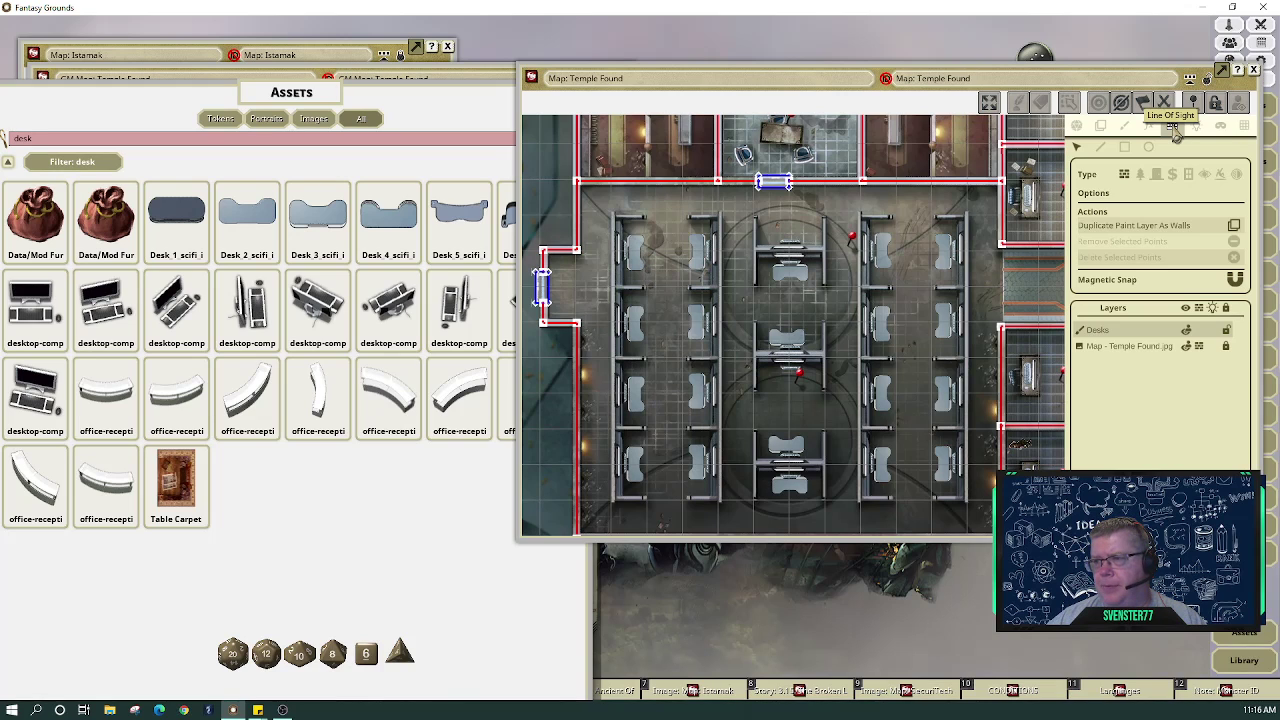
{"action": "left_click", "coordinate": [1124, 125]}
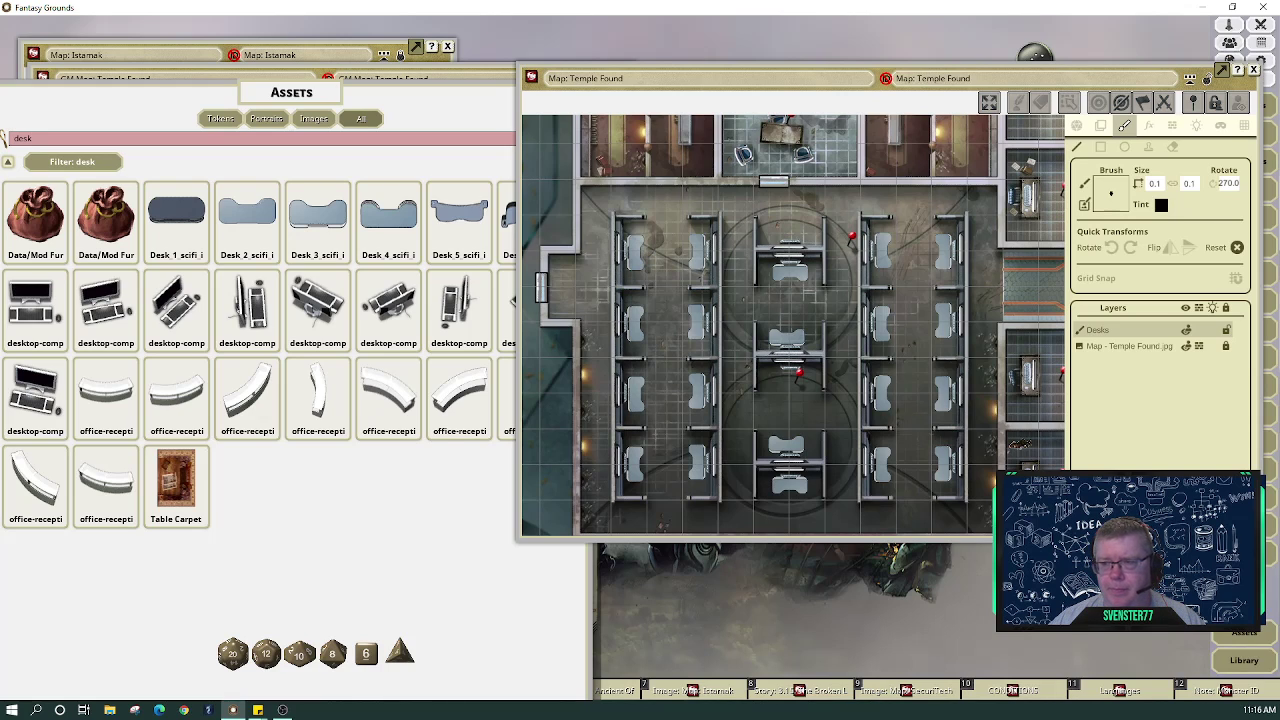
{"action": "key", "text": "ctrl+v"}
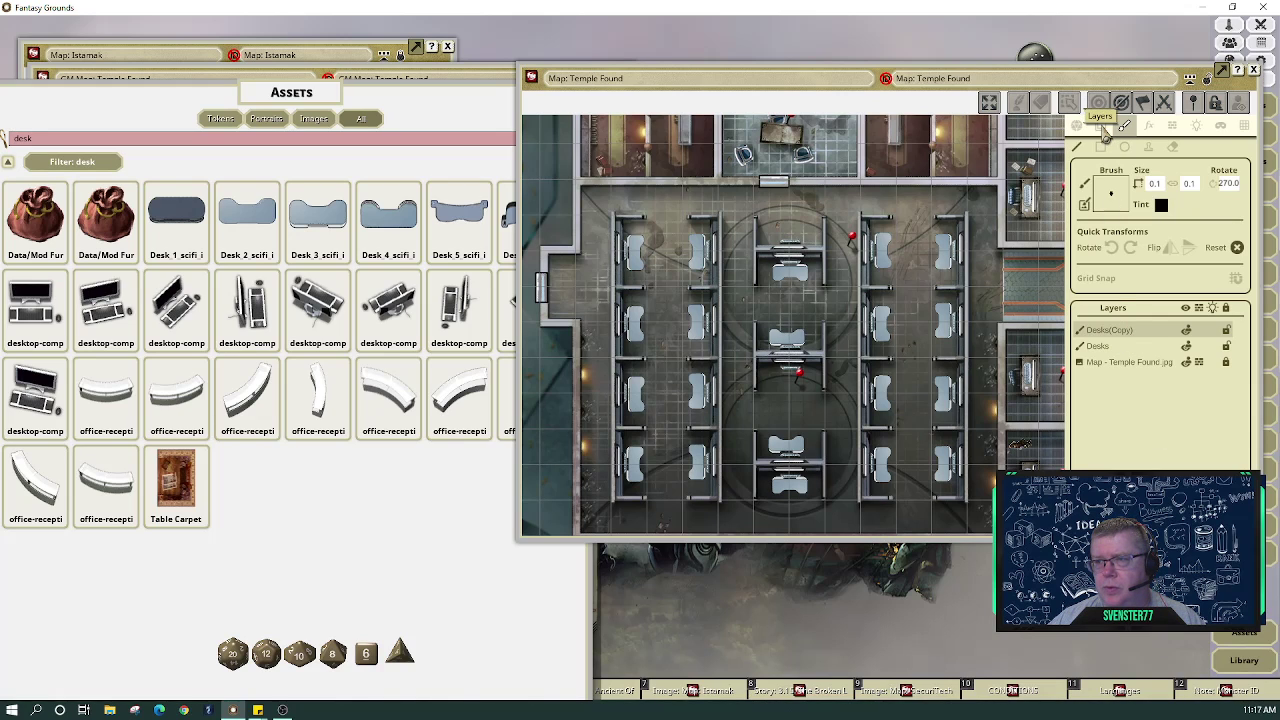
{"action": "left_click", "coordinate": [1101, 128]}
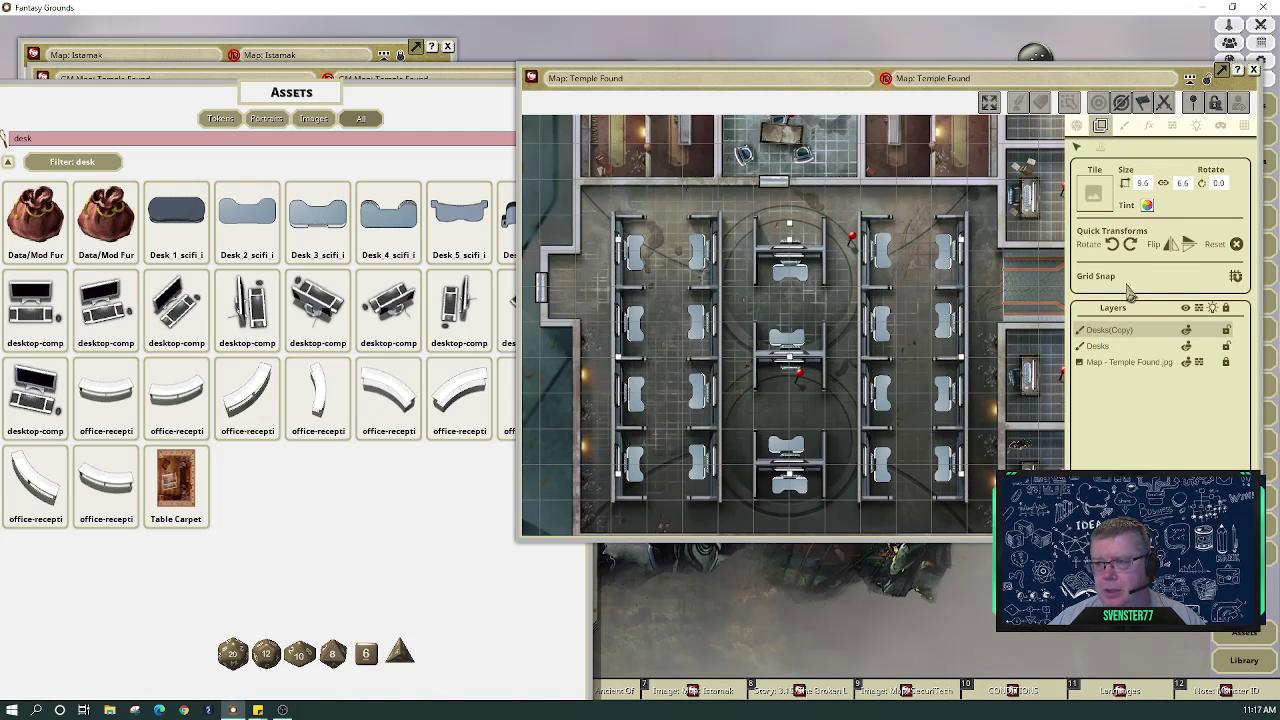
Tint the Desks(Copy) layer dark blue with red 0, green 0, blue 50 and alpha 100
{"action": "left_click", "coordinate": [1147, 205]}
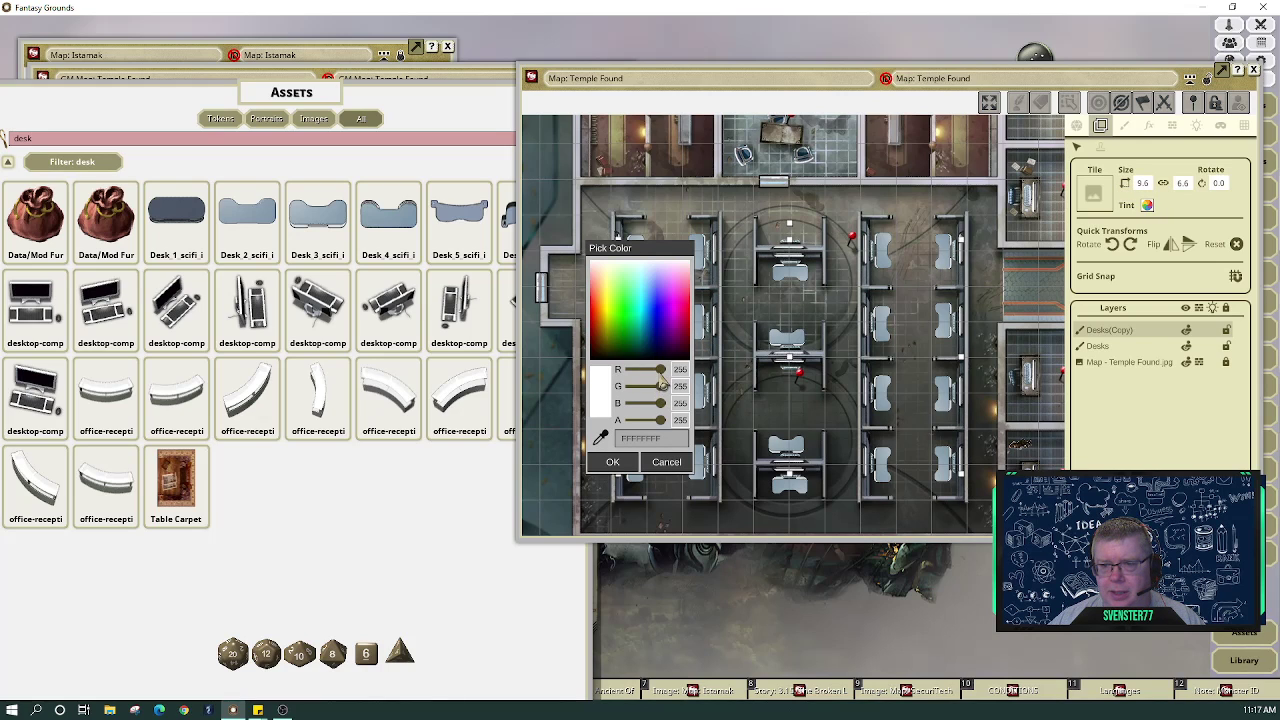
{"action": "left_click_drag", "start_coordinate": [660, 370], "coordinate": [617, 386]}
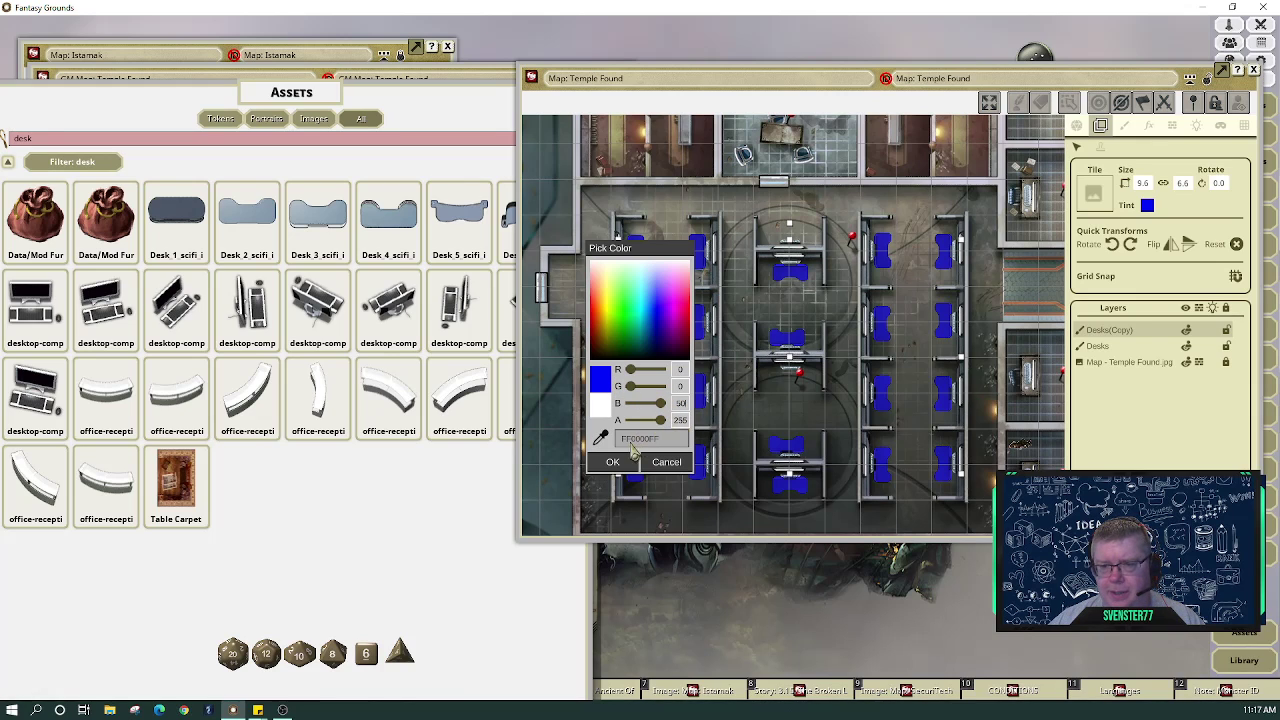
{"action": "key", "text": "Return"}
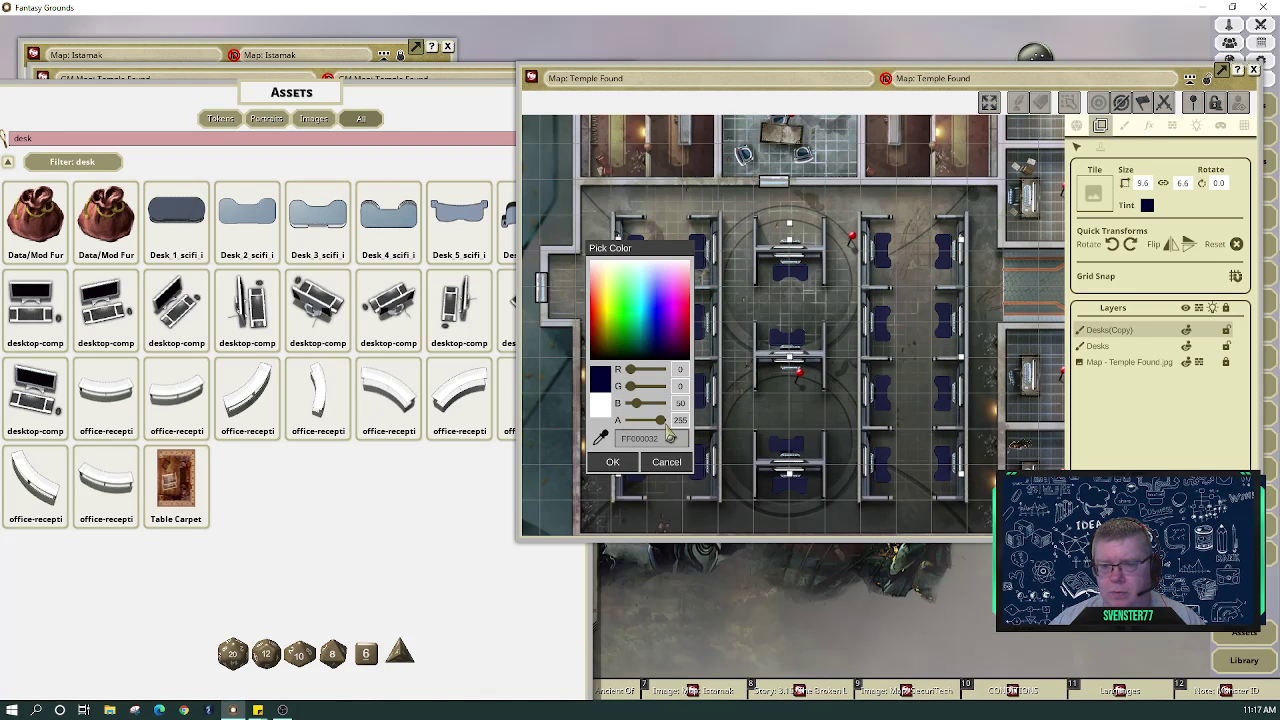
{"action": "left_click_drag", "start_coordinate": [660, 424], "coordinate": [648, 423]}
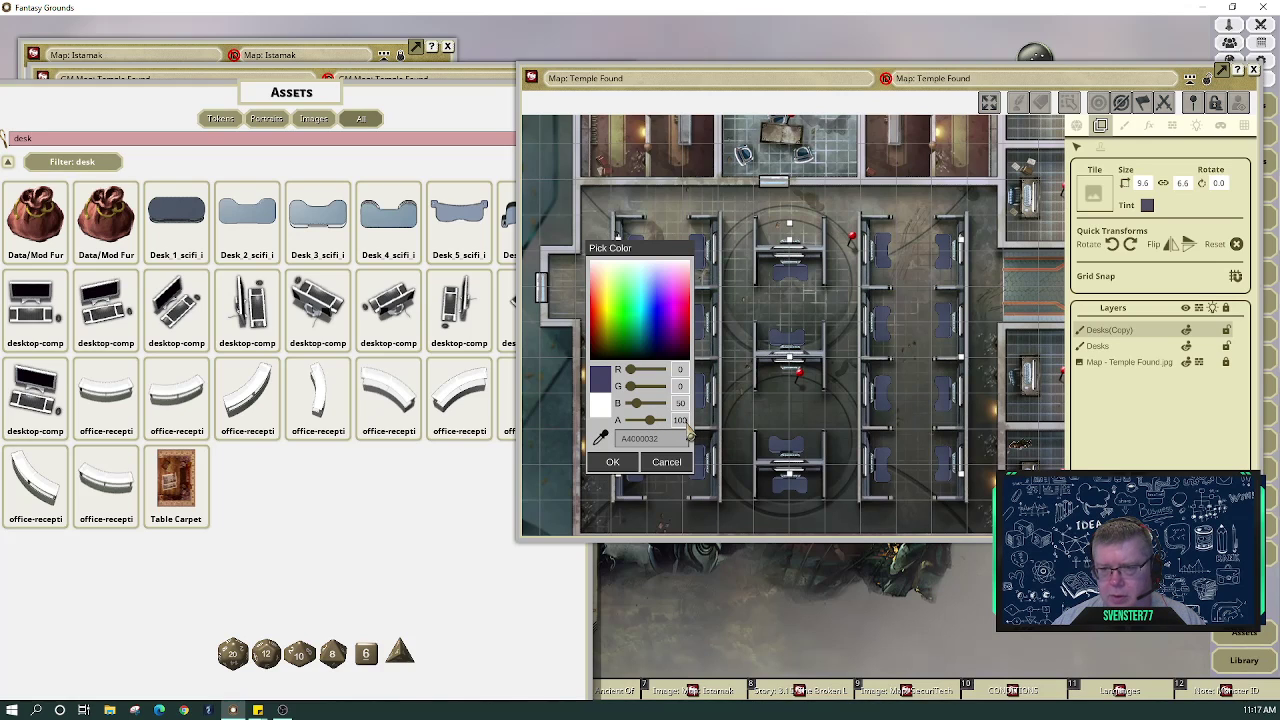
{"action": "type", "text": "100"}
{"action": "key", "text": "Return"}
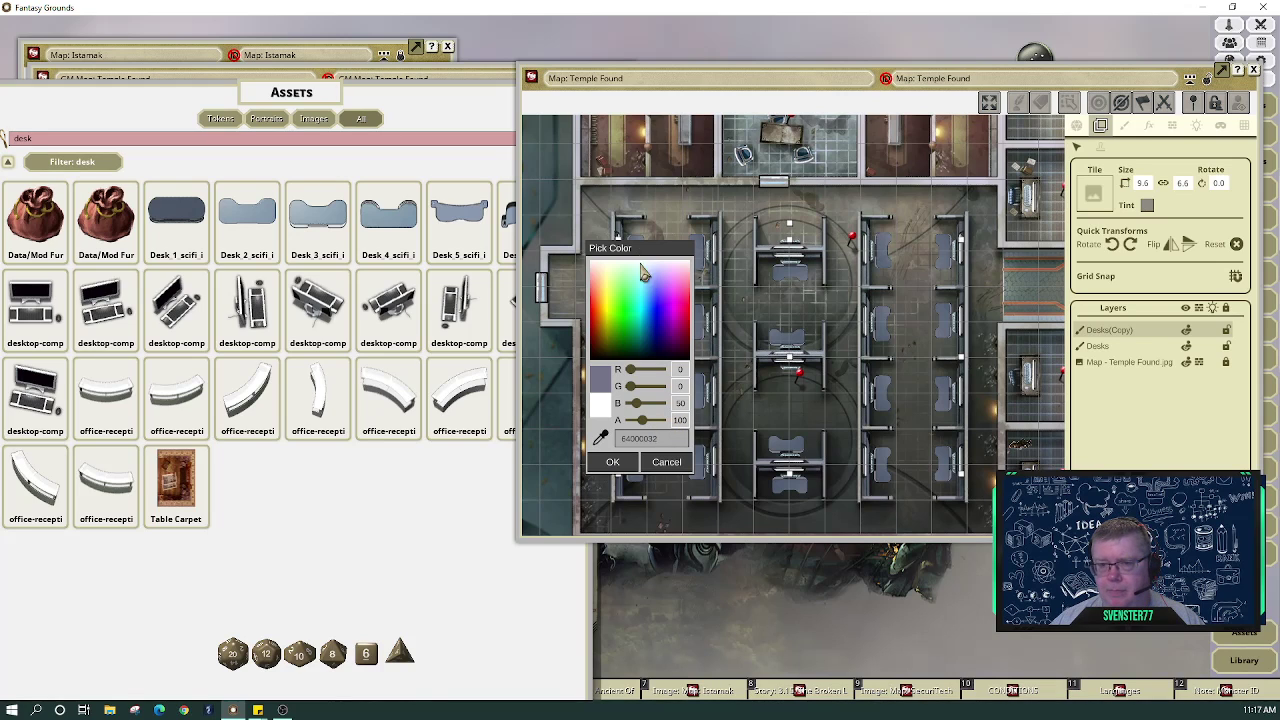
{"action": "left_click", "coordinate": [613, 462]}
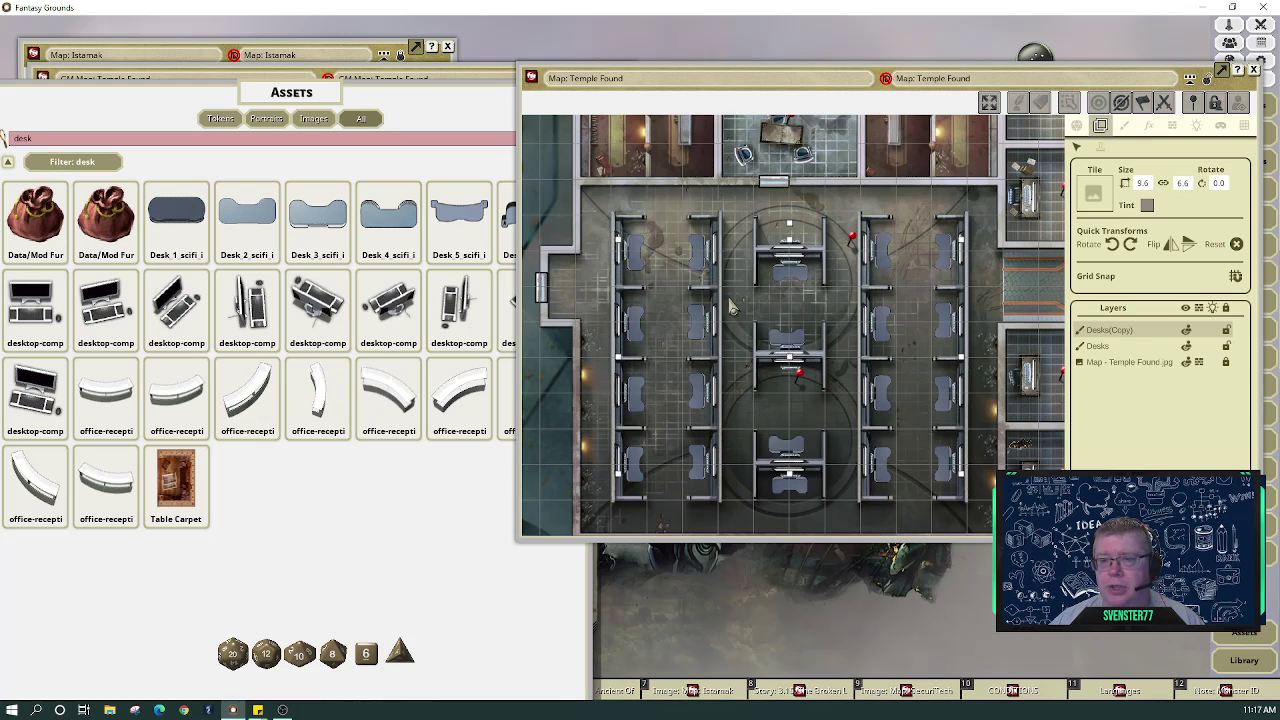
Move the Desks(Copy) layer beneath the Desks layer and inspect the desks up close on the map
{"action": "scroll", "coordinate": [702, 290], "scroll_direction": "up", "scroll_amount": 3}
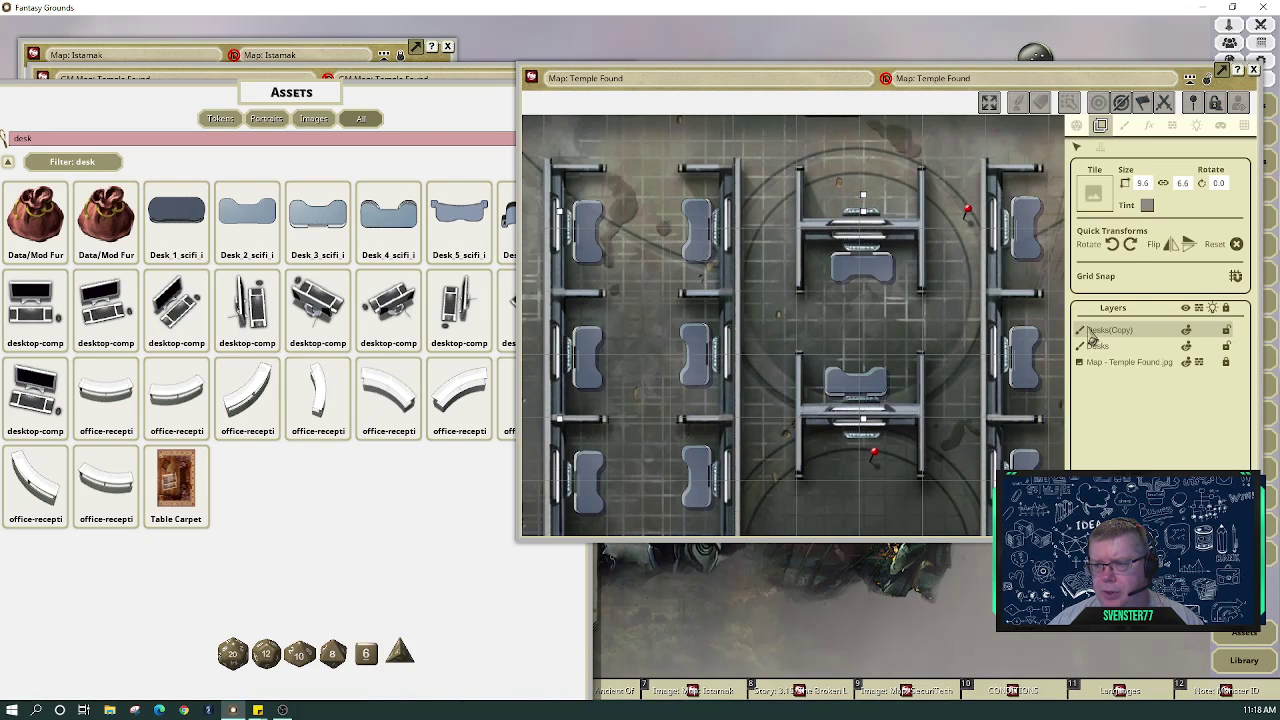
{"action": "left_click_drag", "start_coordinate": [1090, 340], "coordinate": [1093, 354]}
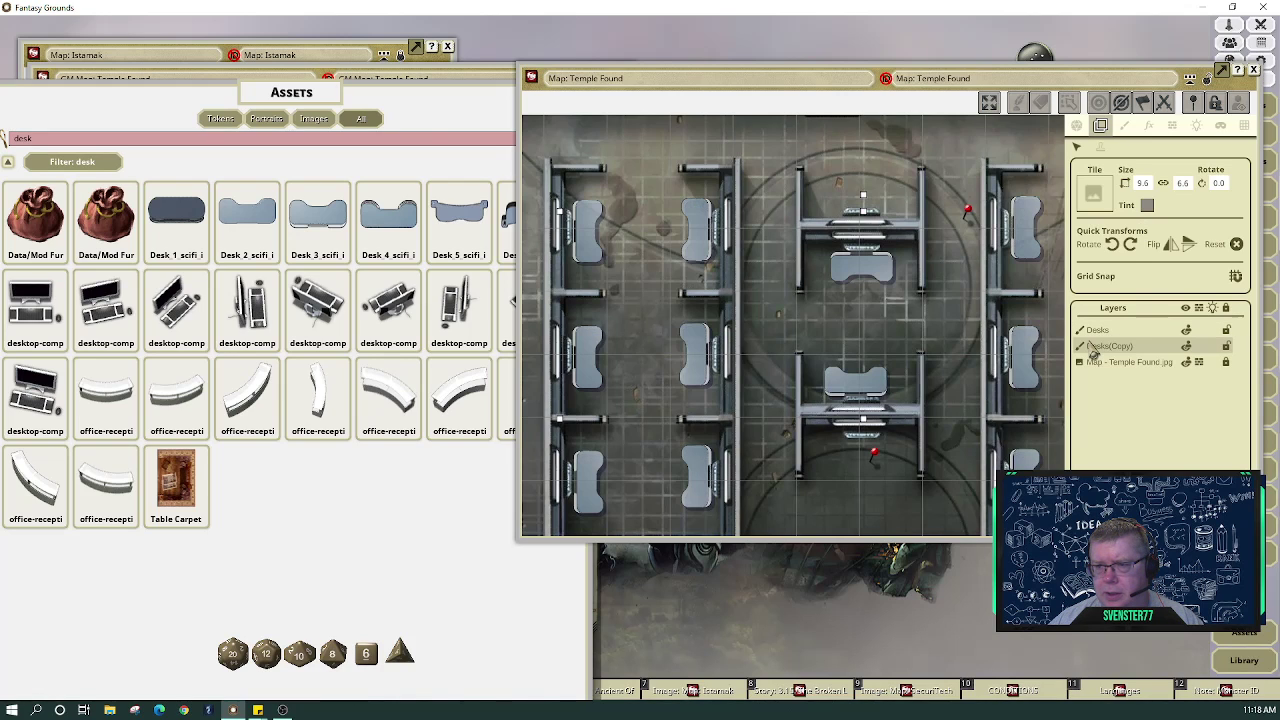
{"action": "scroll", "coordinate": [607, 227], "scroll_direction": "up", "scroll_amount": 1}
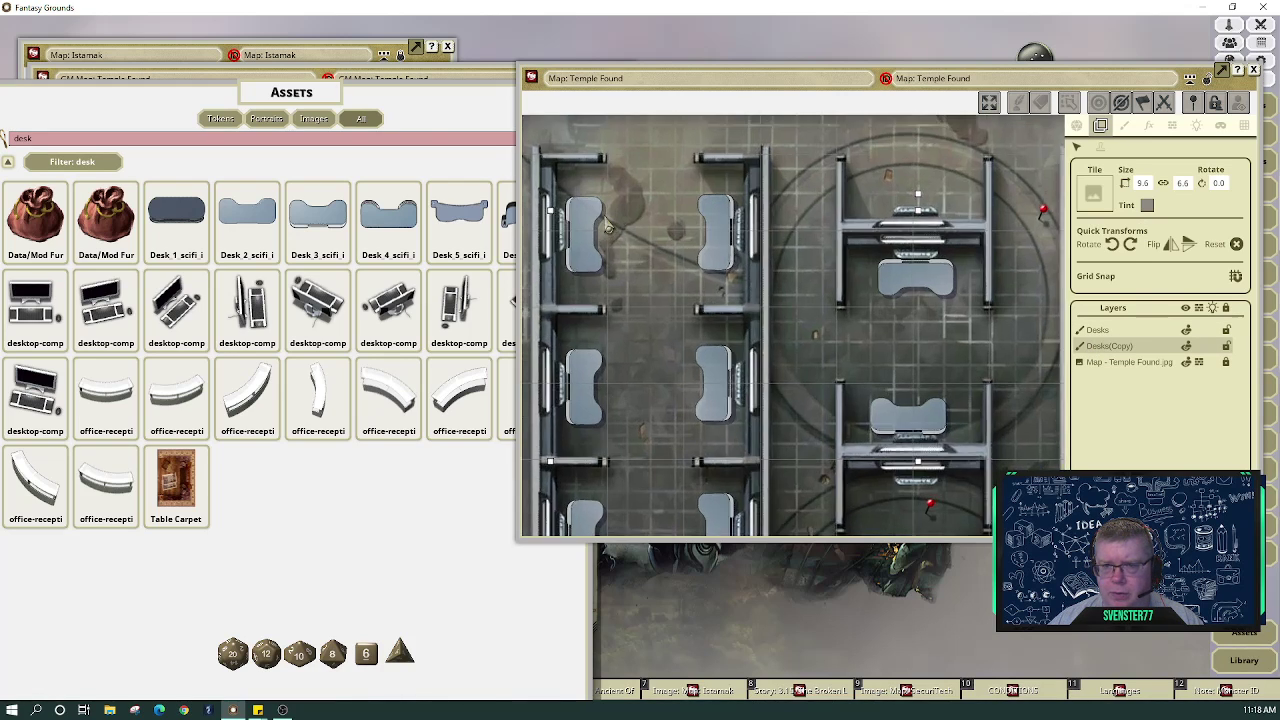
{"action": "scroll", "coordinate": [607, 227], "scroll_direction": "up", "scroll_amount": 1}
{"action": "scroll", "coordinate": [792, 318], "scroll_direction": "down", "scroll_amount": 1}
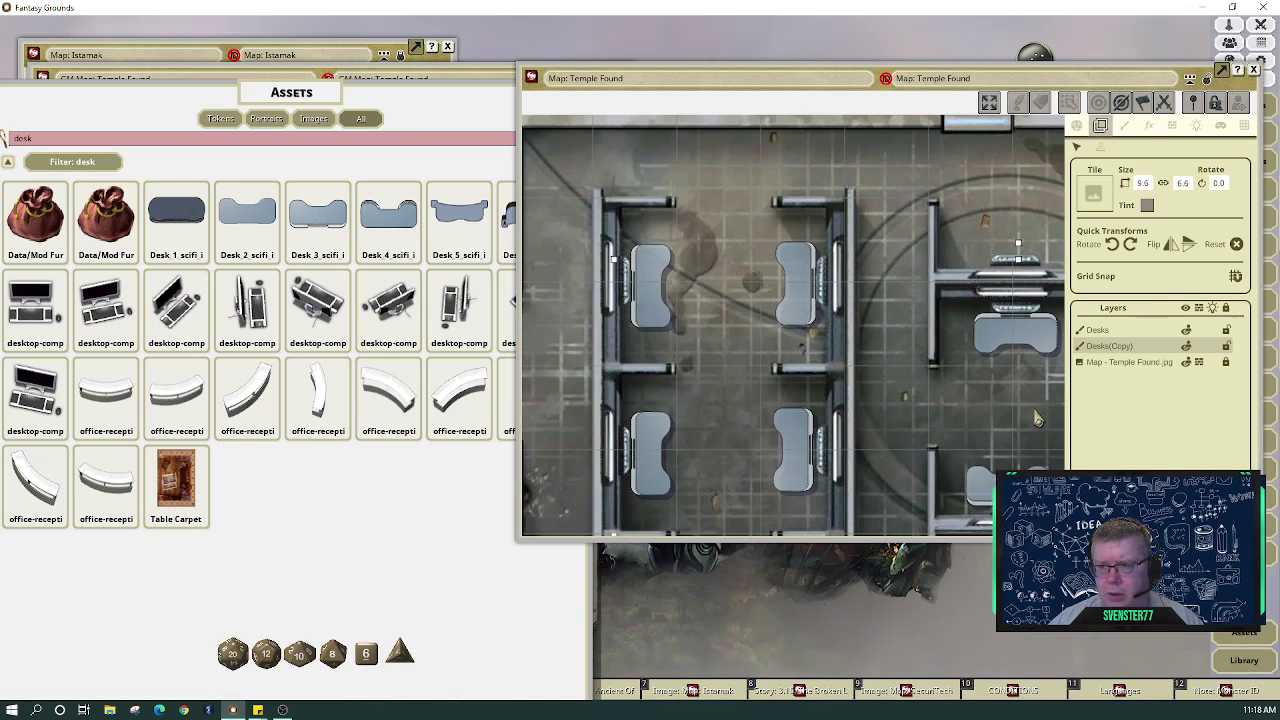
{"action": "scroll", "coordinate": [1037, 420], "scroll_direction": "up", "scroll_amount": 2}
{"action": "scroll", "coordinate": [789, 383], "scroll_direction": "down", "scroll_amount": 4}
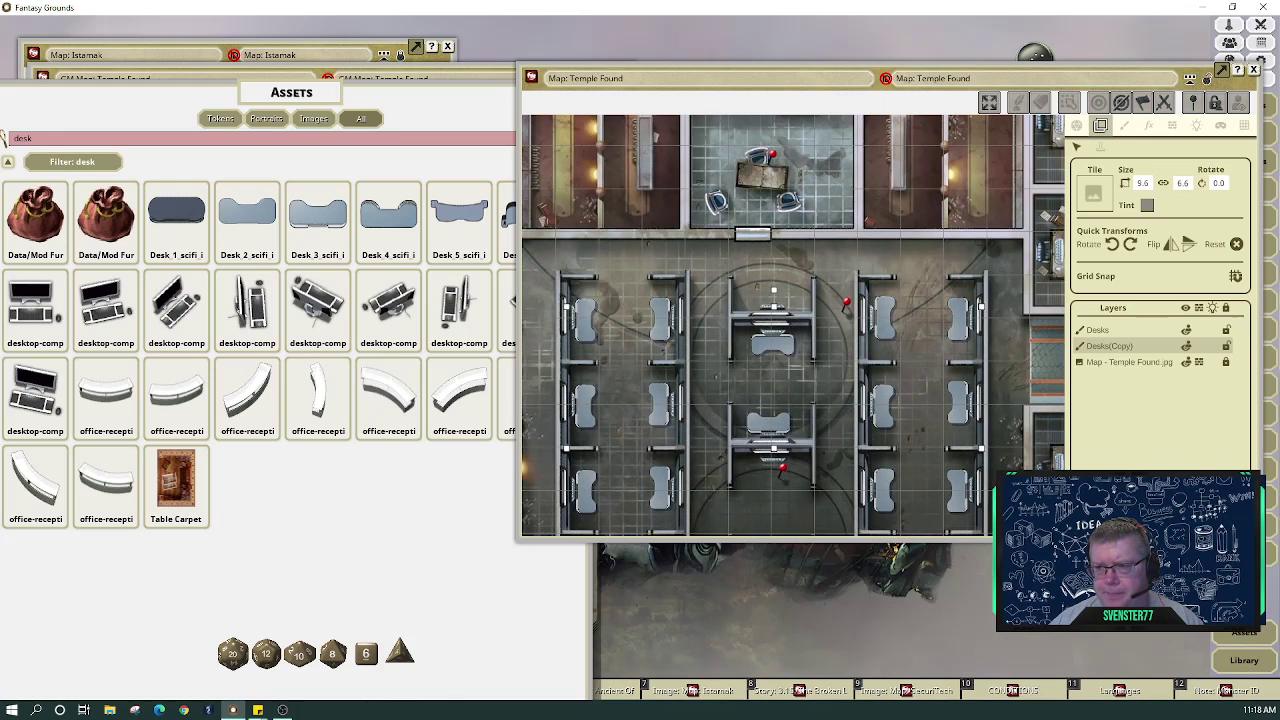
{"action": "left_click_drag", "start_coordinate": [789, 383], "coordinate": [835, 436]}
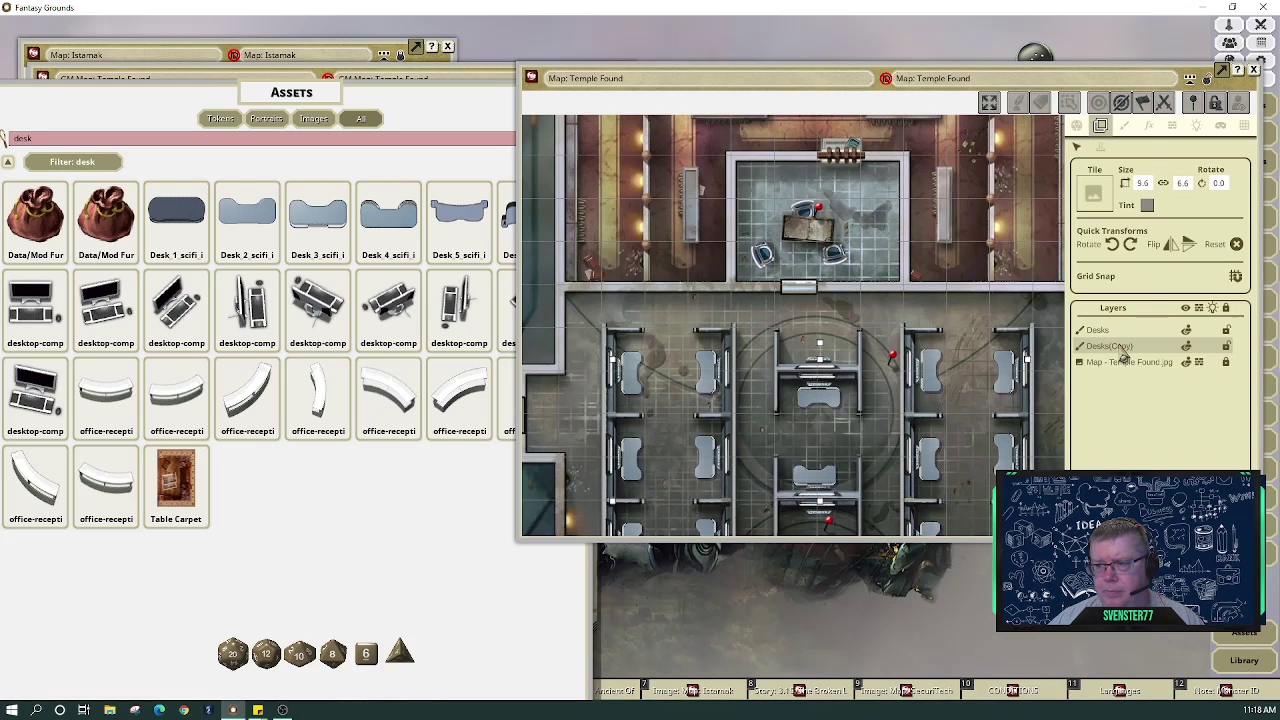
Rename the Desks(Copy) layer to "Desks Shadow"
{"action": "left_click", "coordinate": [1123, 355]}
{"action": "left_click", "coordinate": [1145, 352]}
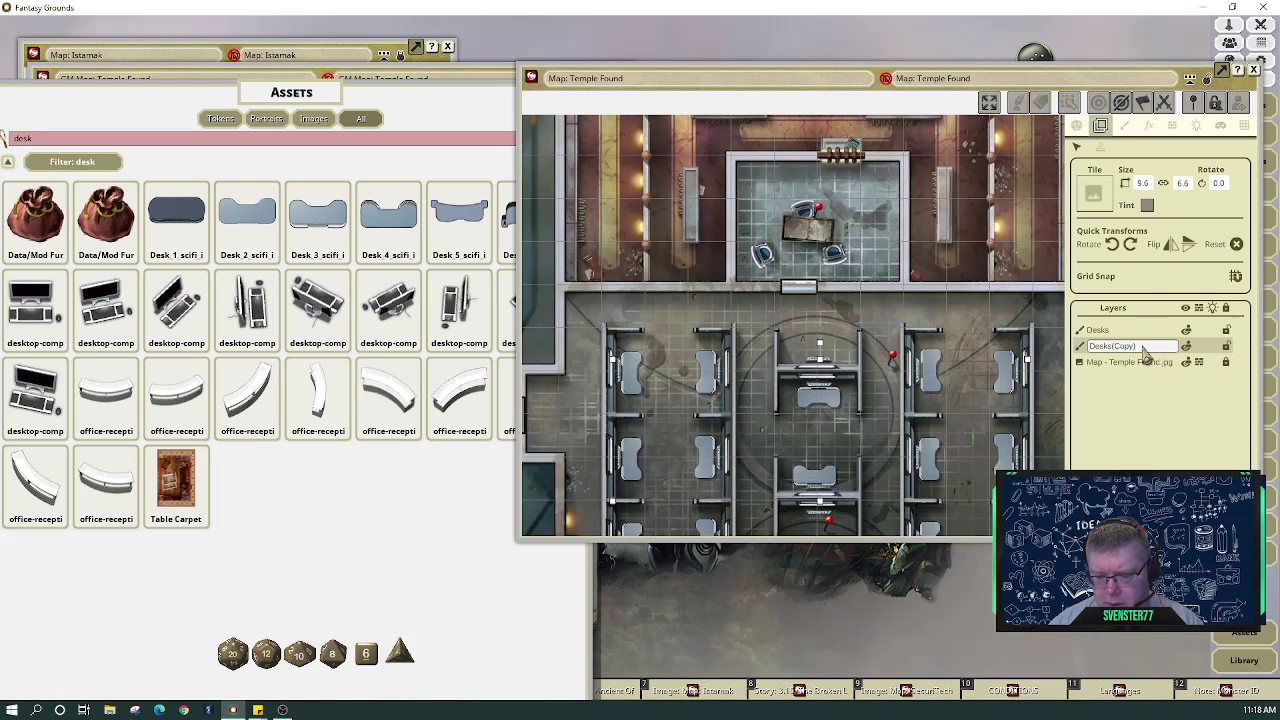
{"action": "key", "text": "BackSpace"}
{"action": "key", "text": "BackSpace"}
{"action": "key", "text": "BackSpace"}
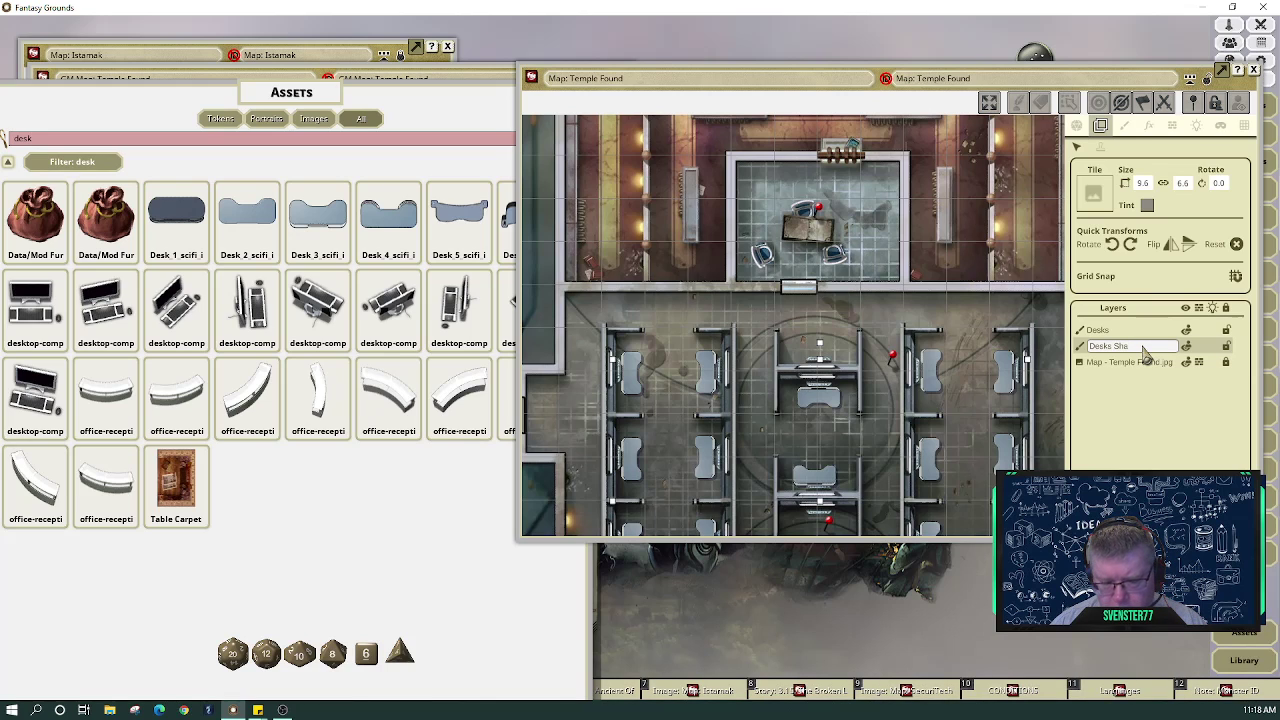
{"action": "type", "text": "Shadow"}
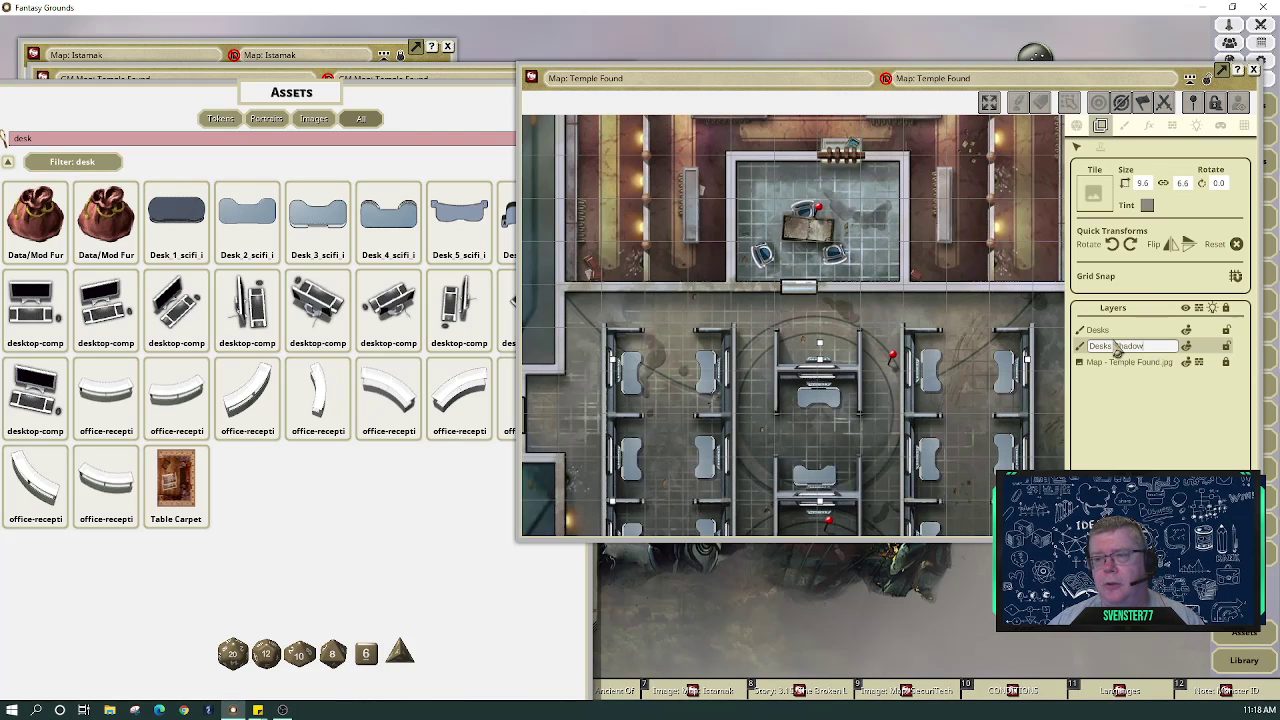
{"action": "key", "text": "Return"}
Set up painting on the Desks layer, search the assets for "dirt" and use the dirt_patch_d_01 image as the brush
{"action": "left_click", "coordinate": [1112, 332]}
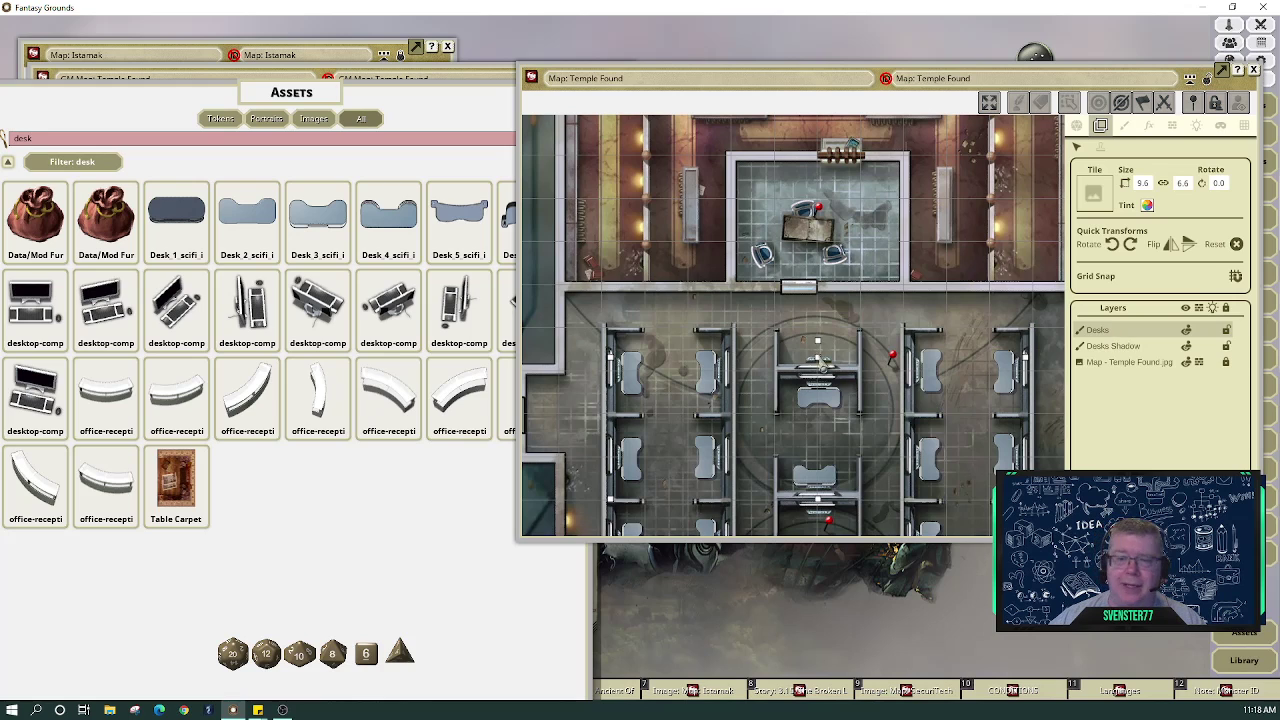
{"action": "left_click", "coordinate": [1124, 126]}
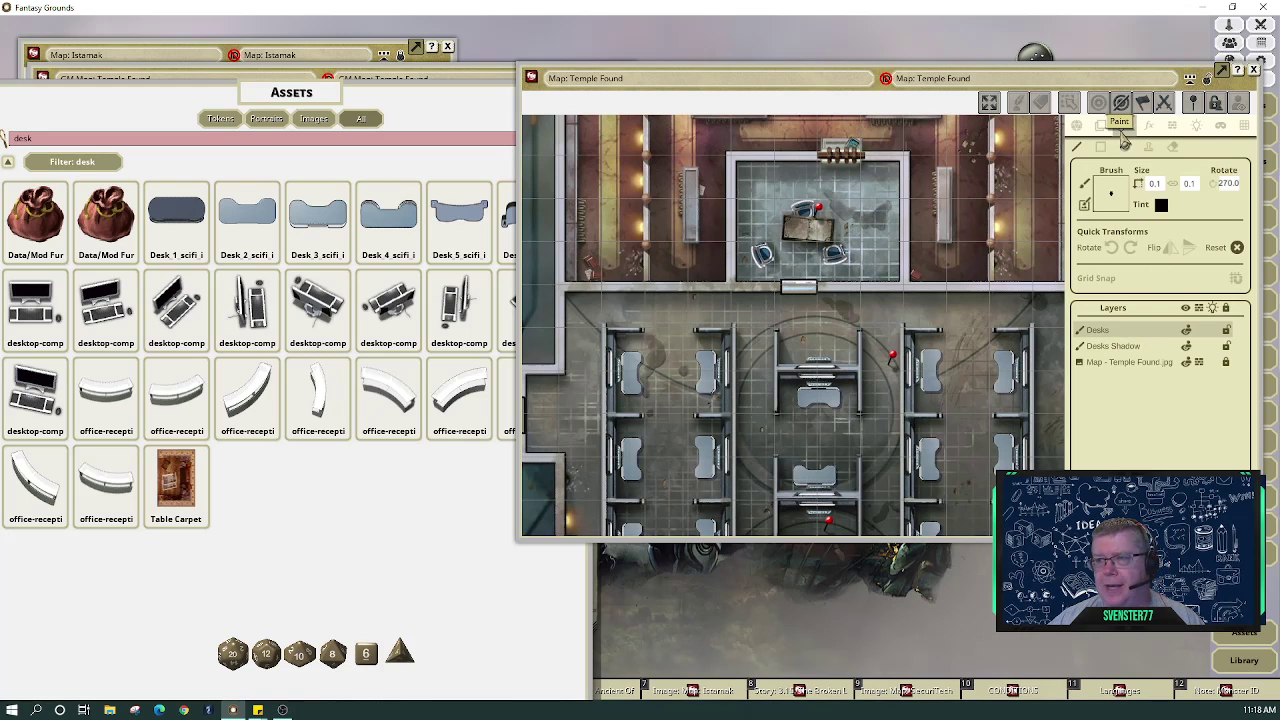
{"action": "left_click", "coordinate": [1100, 332]}
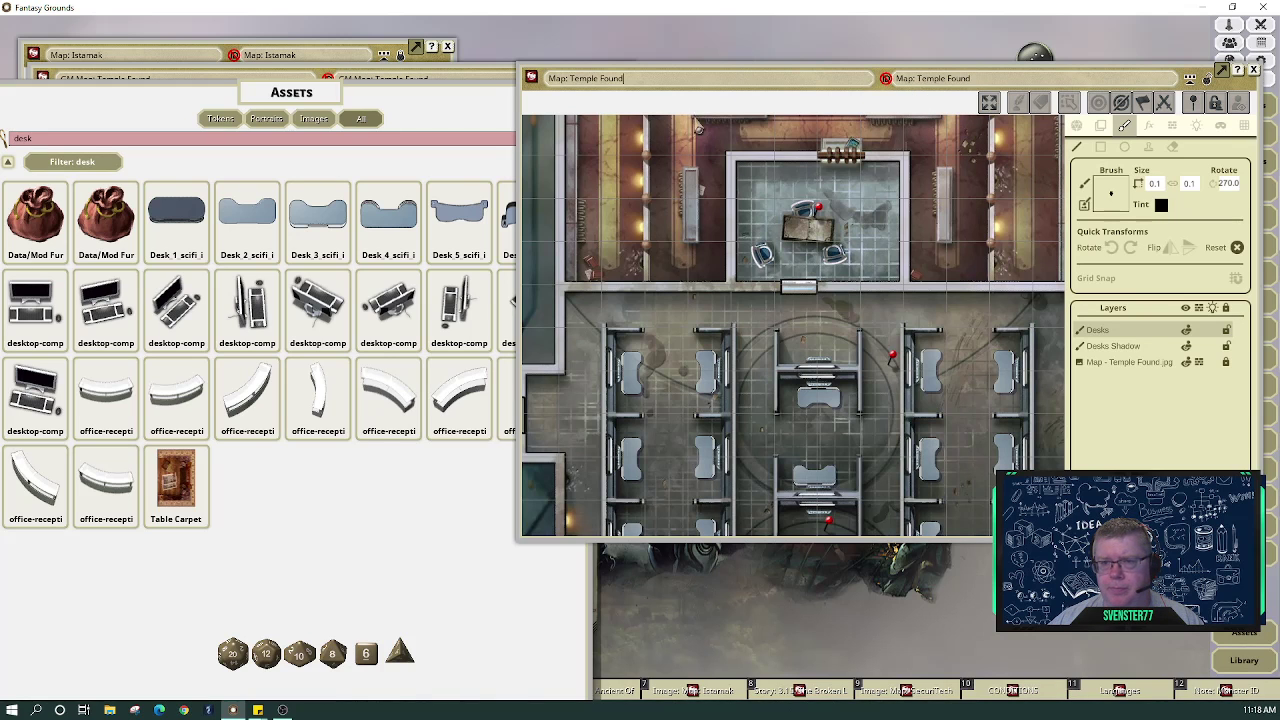
{"action": "left_click_drag", "start_coordinate": [552, 107], "coordinate": [638, 72]}
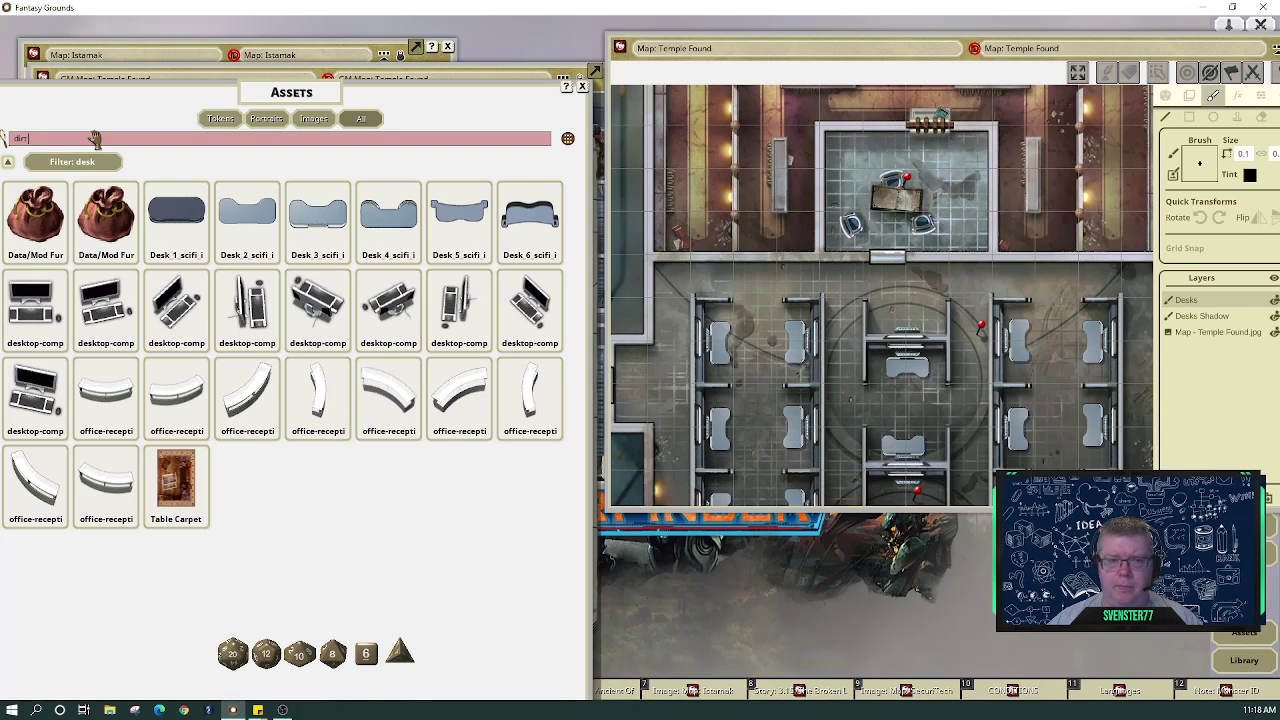
{"action": "key", "text": "Return"}
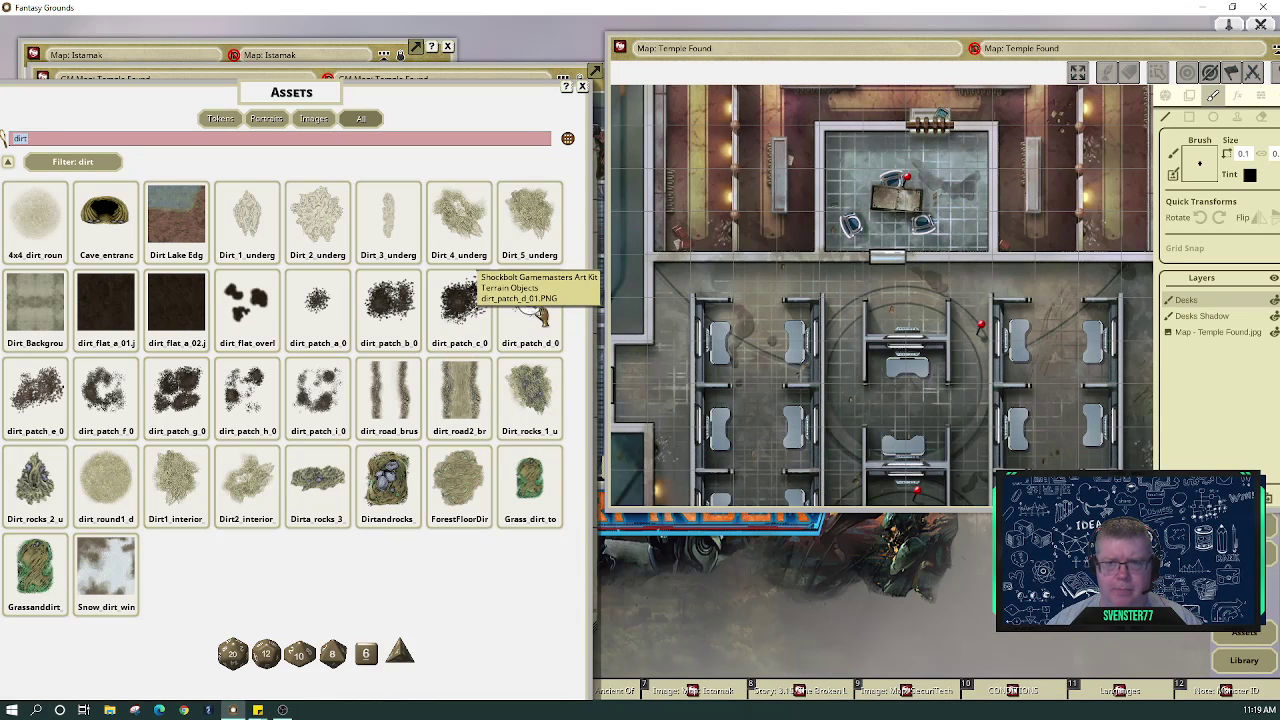
{"action": "left_click_drag", "start_coordinate": [540, 316], "coordinate": [1200, 162]}
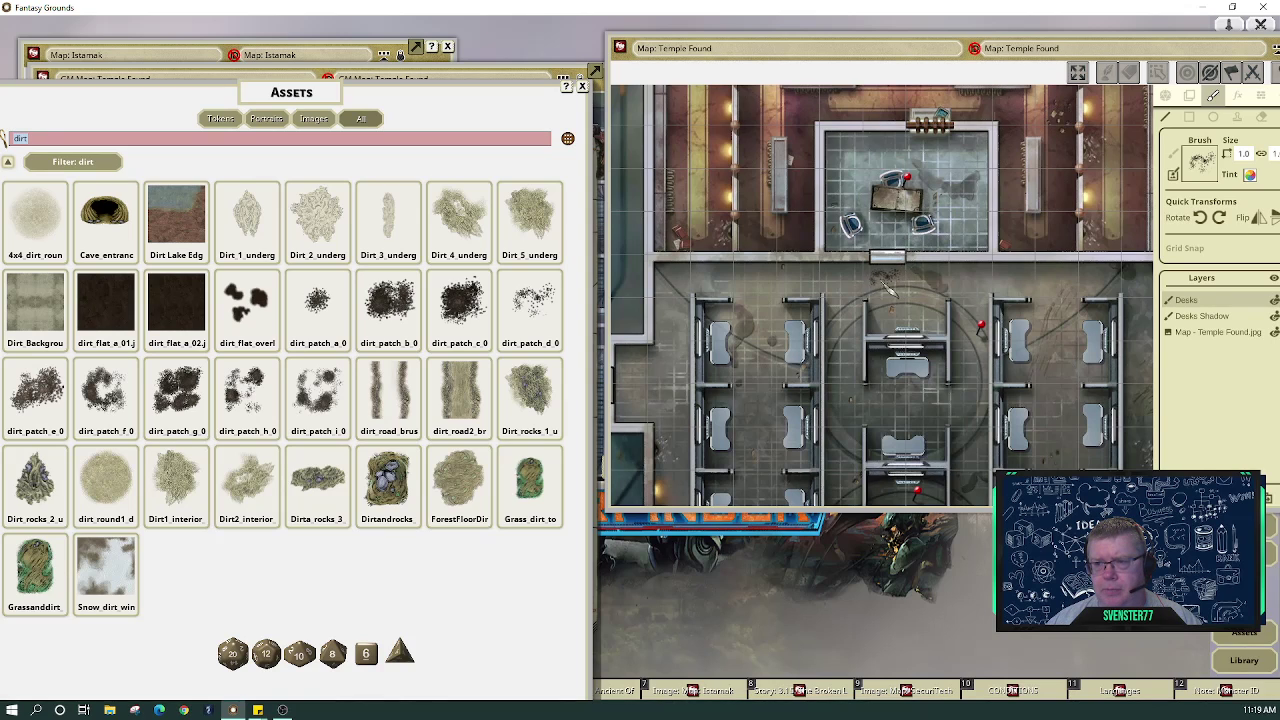
Set the dirt brush tint's alpha to 100 and try the brush on a desk in the upper-left cubicle
{"action": "left_click", "coordinate": [847, 285]}
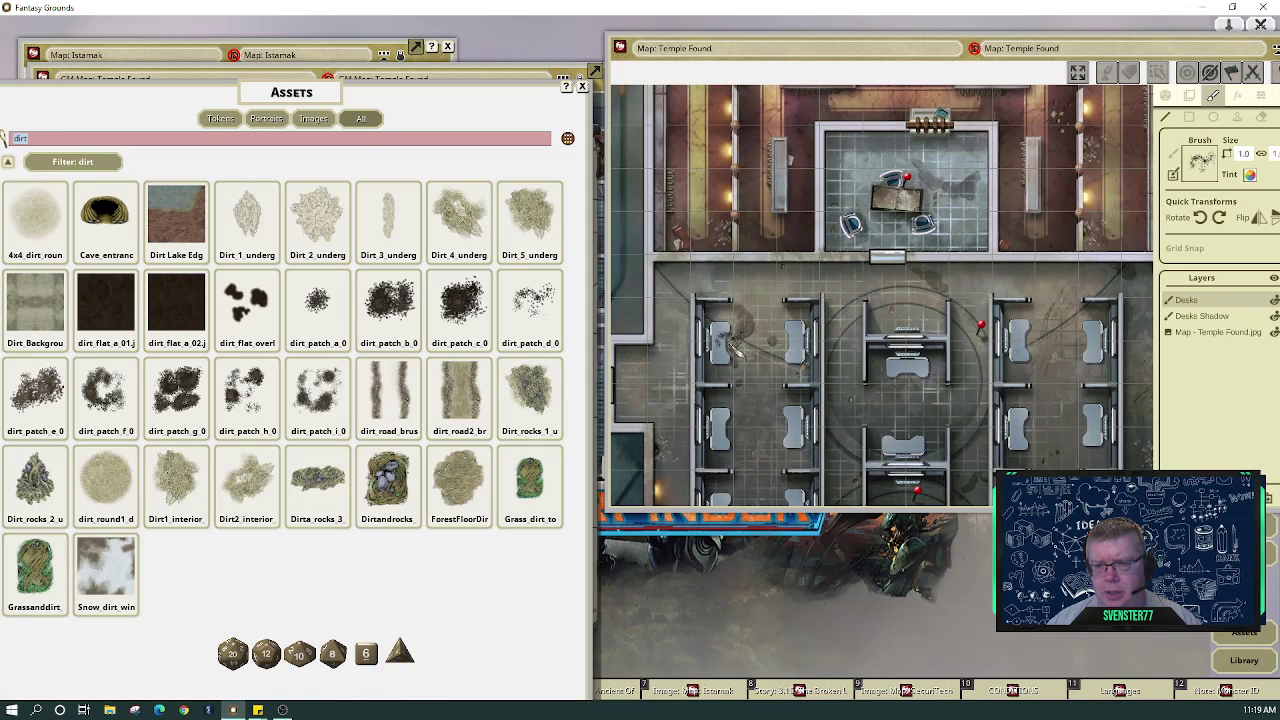
{"action": "left_click", "coordinate": [1250, 176]}
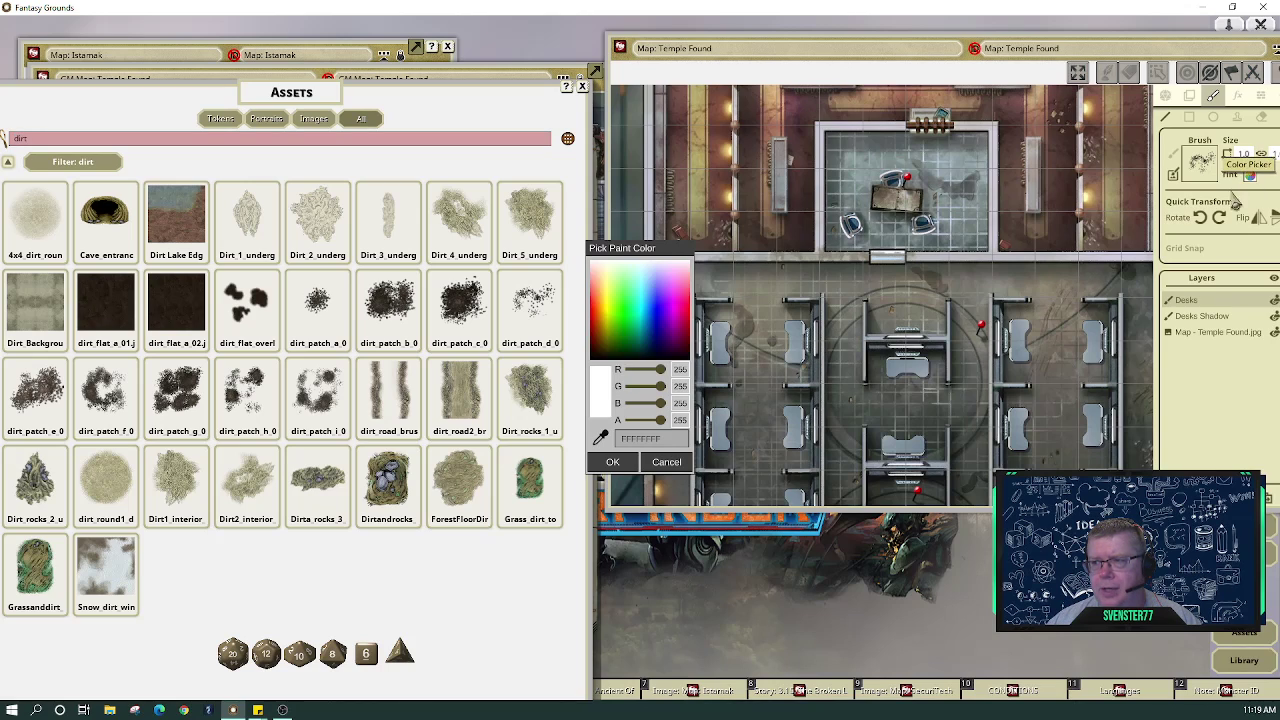
{"action": "left_click", "coordinate": [682, 421]}
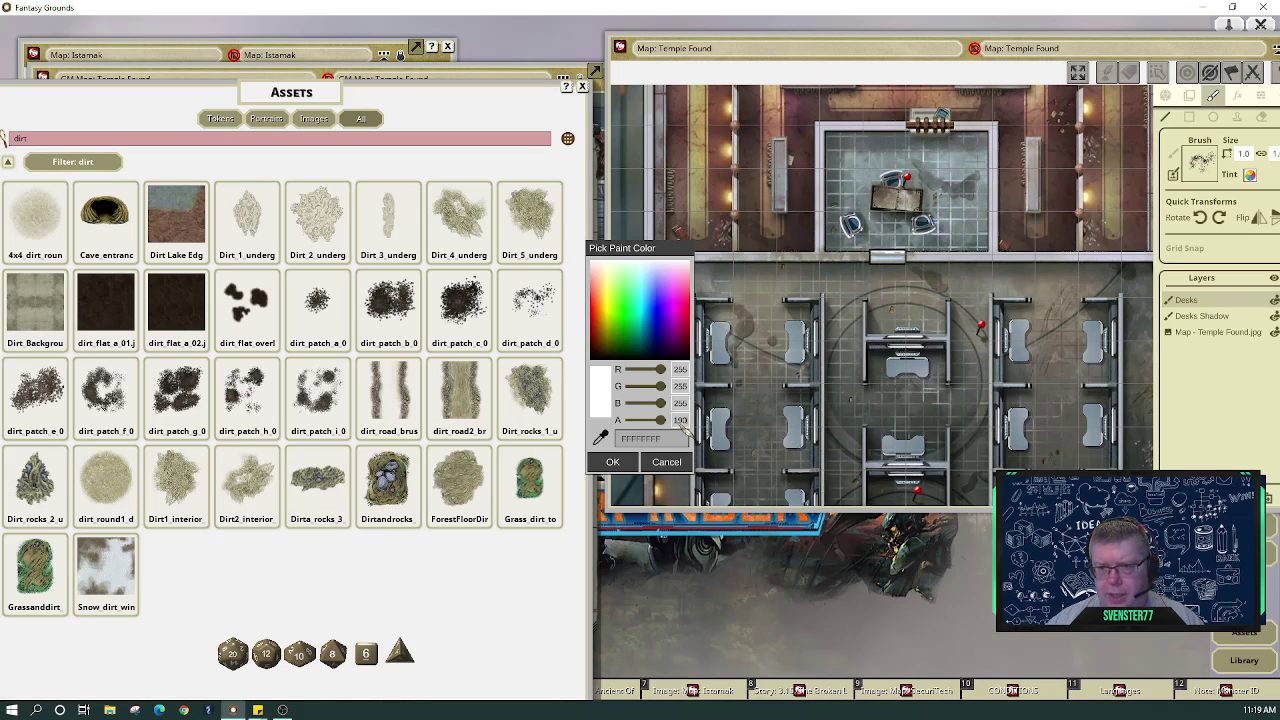
{"action": "type", "text": "100"}
{"action": "left_click", "coordinate": [613, 462]}
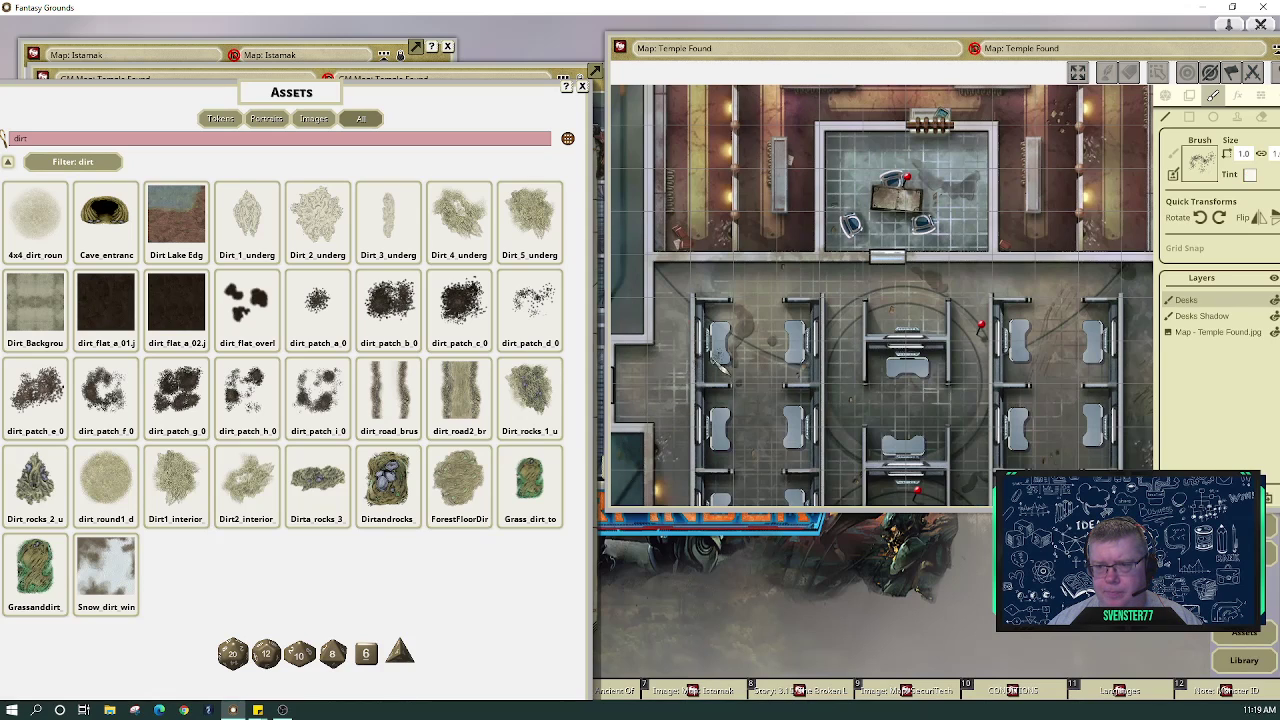
{"action": "left_click_drag", "start_coordinate": [724, 370], "coordinate": [728, 364]}
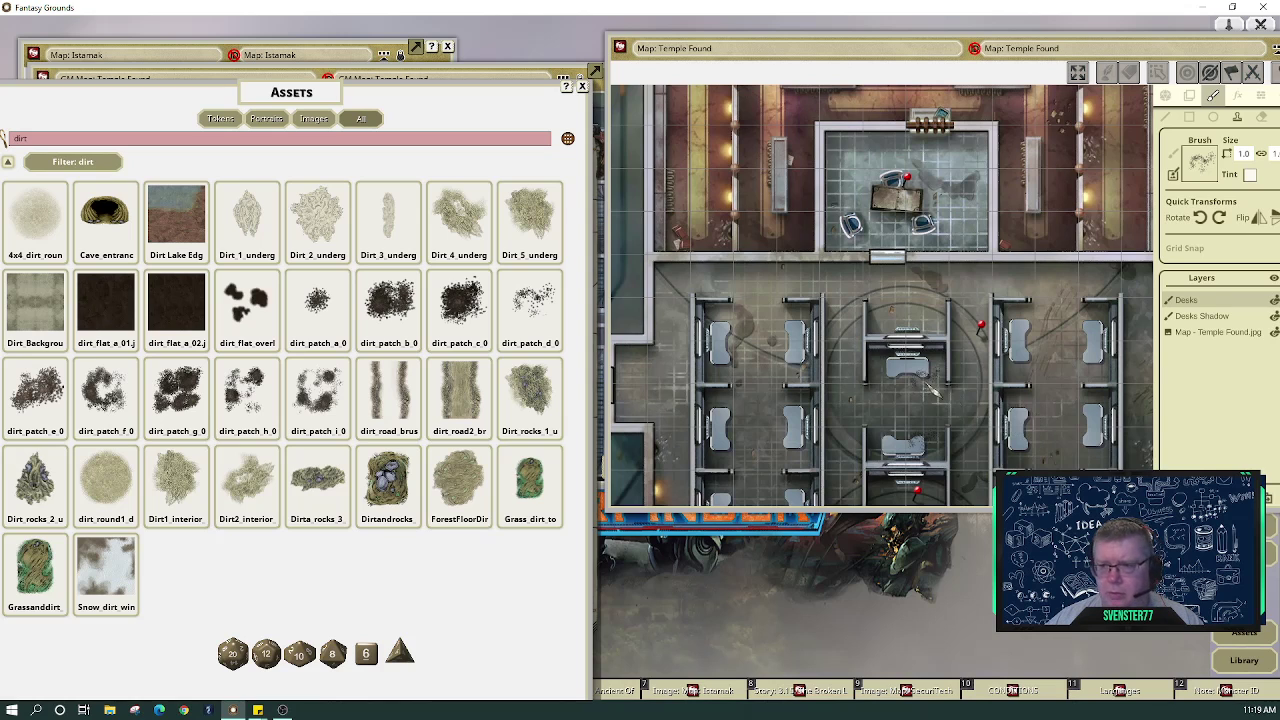
Reposition and enlarge the Temple Found map window so the whole cubicle room fits in it
{"action": "left_click_drag", "start_coordinate": [900, 350], "coordinate": [935, 267]}
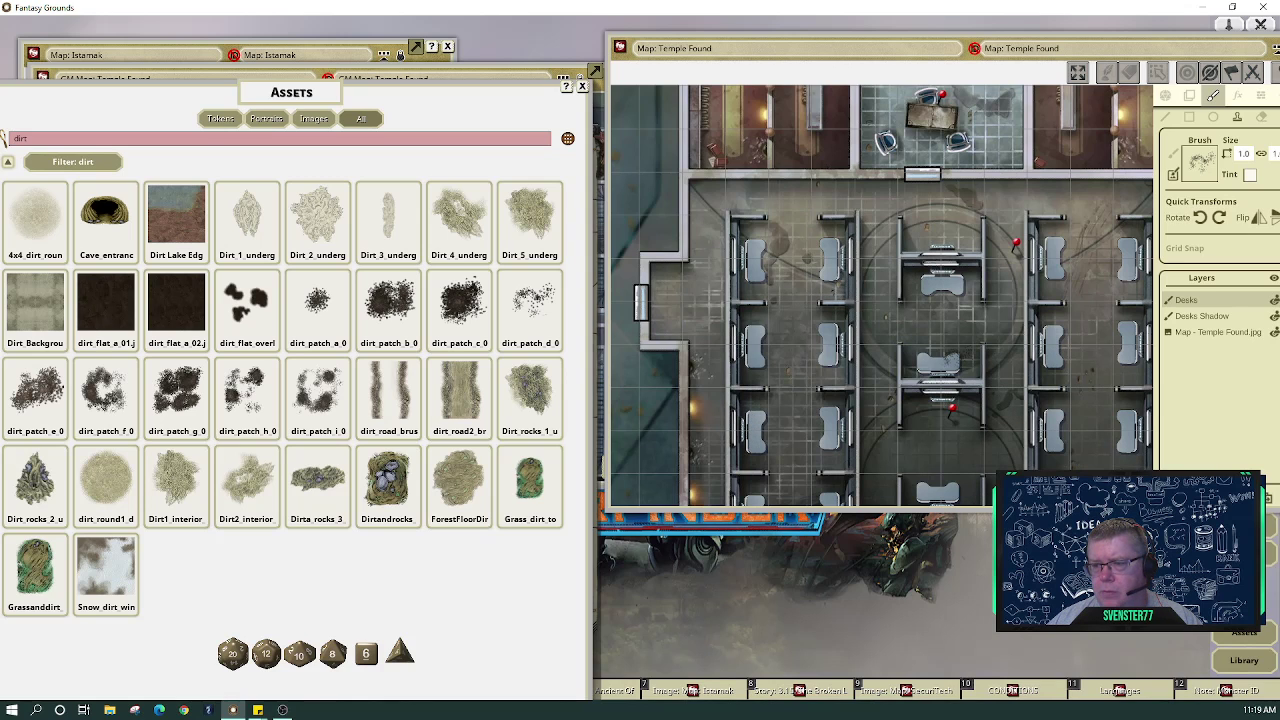
{"action": "left_click_drag", "start_coordinate": [620, 62], "coordinate": [507, 58]}
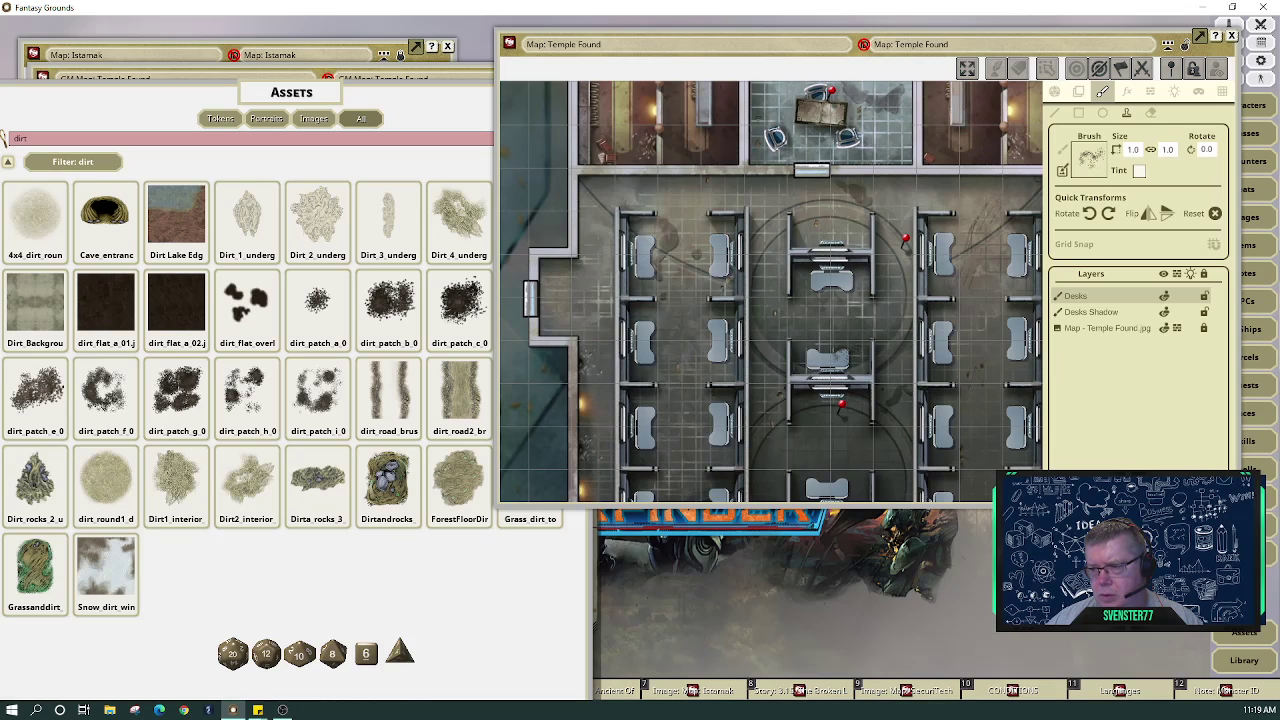
{"action": "left_click_drag", "start_coordinate": [1240, 502], "coordinate": [1247, 625]}
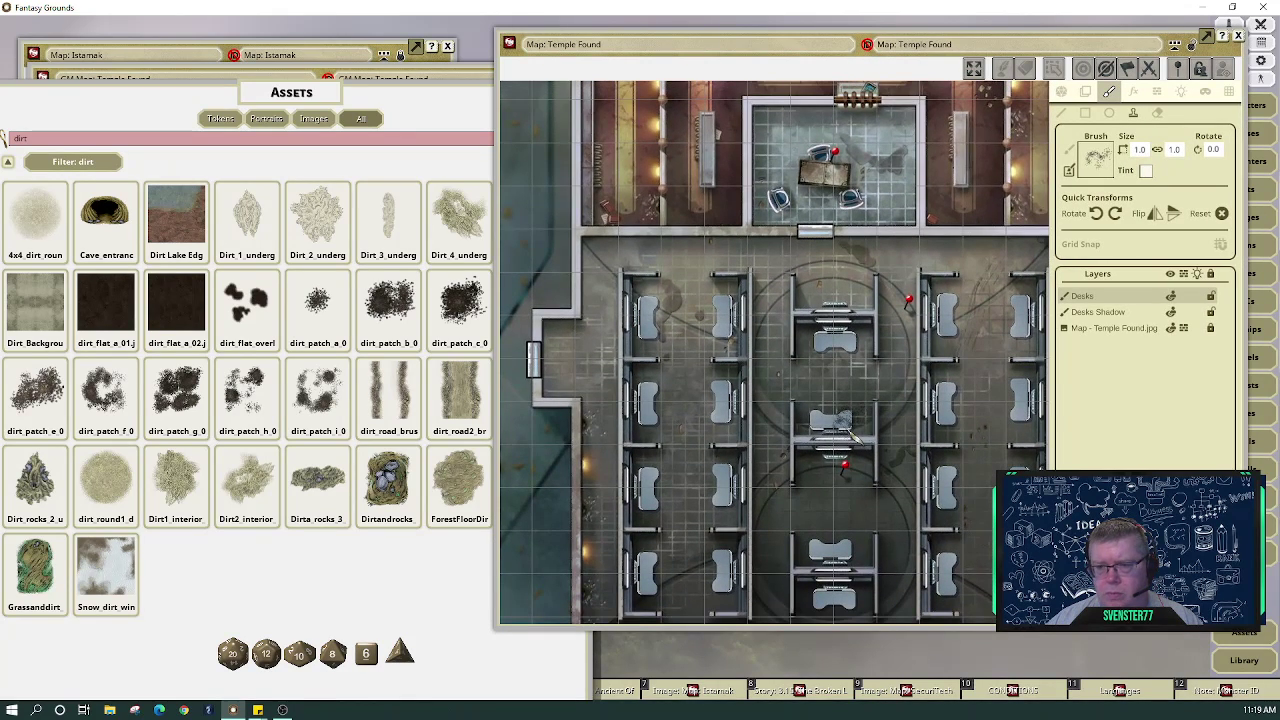
{"action": "left_click_drag", "start_coordinate": [850, 437], "coordinate": [840, 355]}
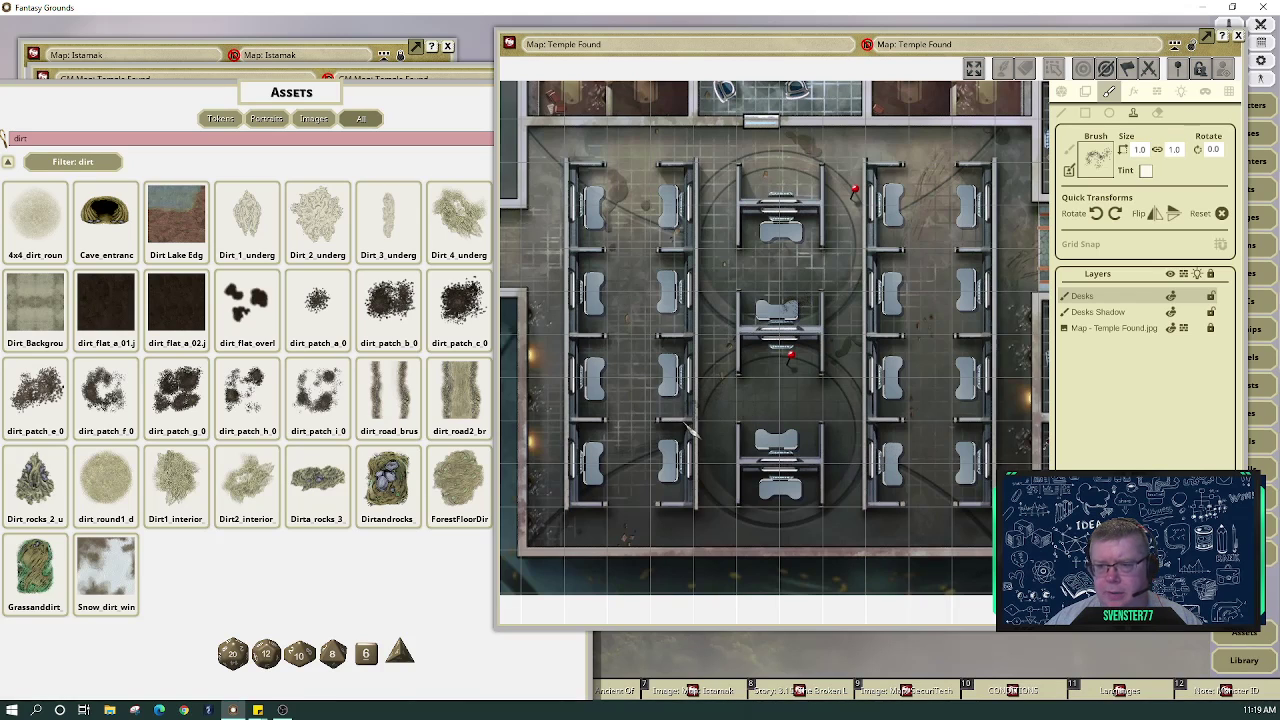
Rotate the dirt brush to 90° and enlarge it to 2.4 while stamping dirt on several desks
{"action": "left_click", "coordinate": [1115, 214]}
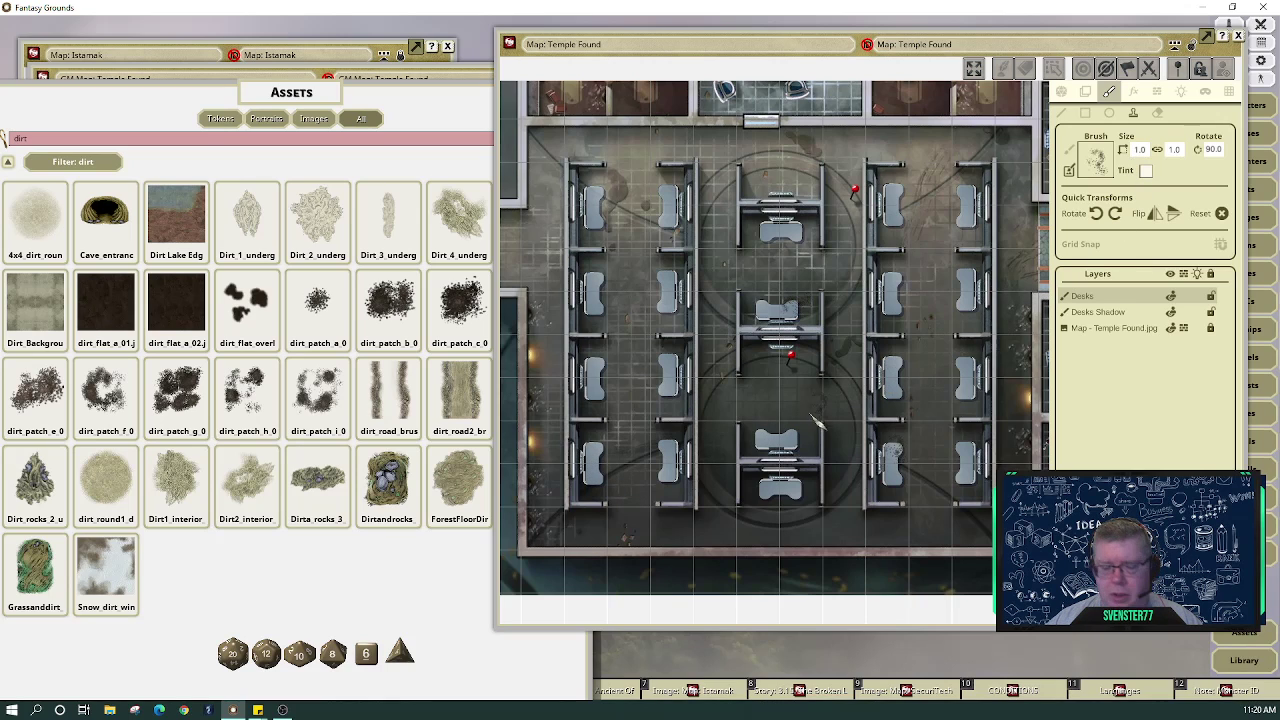
{"action": "scroll", "coordinate": [733, 422], "scroll_direction": "up", "scroll_amount": 6}
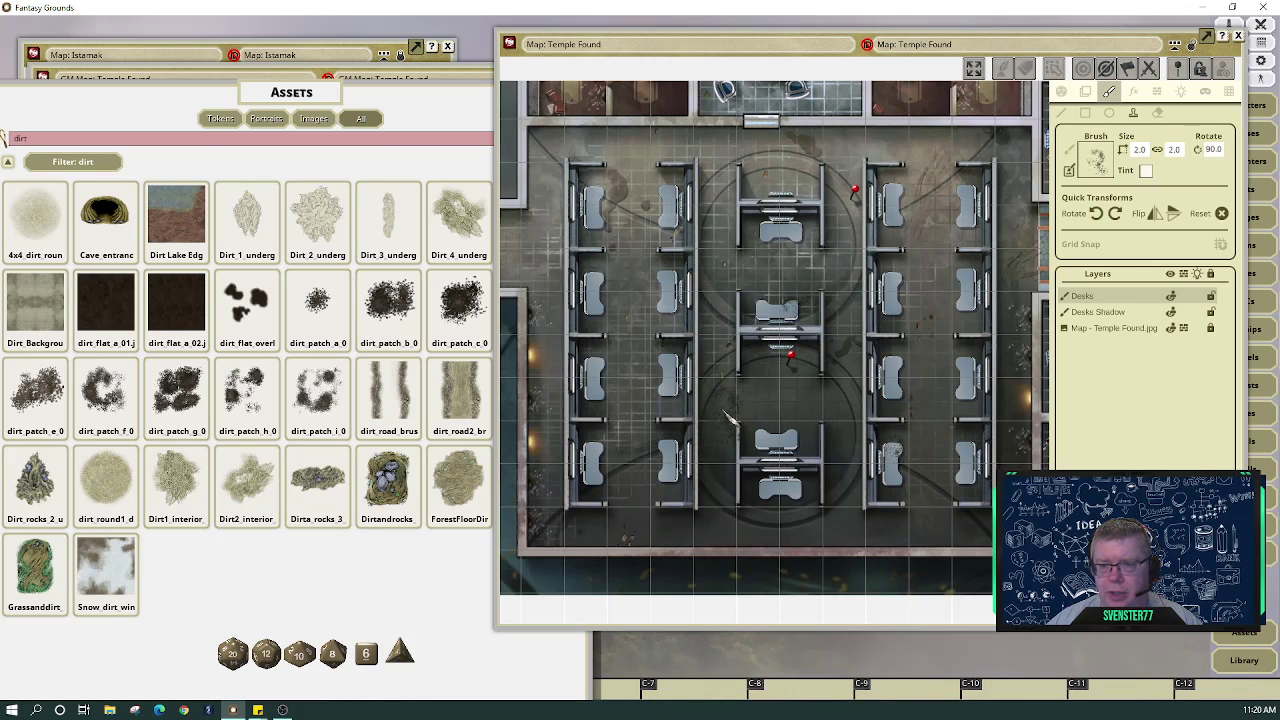
{"action": "scroll", "coordinate": [733, 422], "scroll_direction": "up", "scroll_amount": 4}
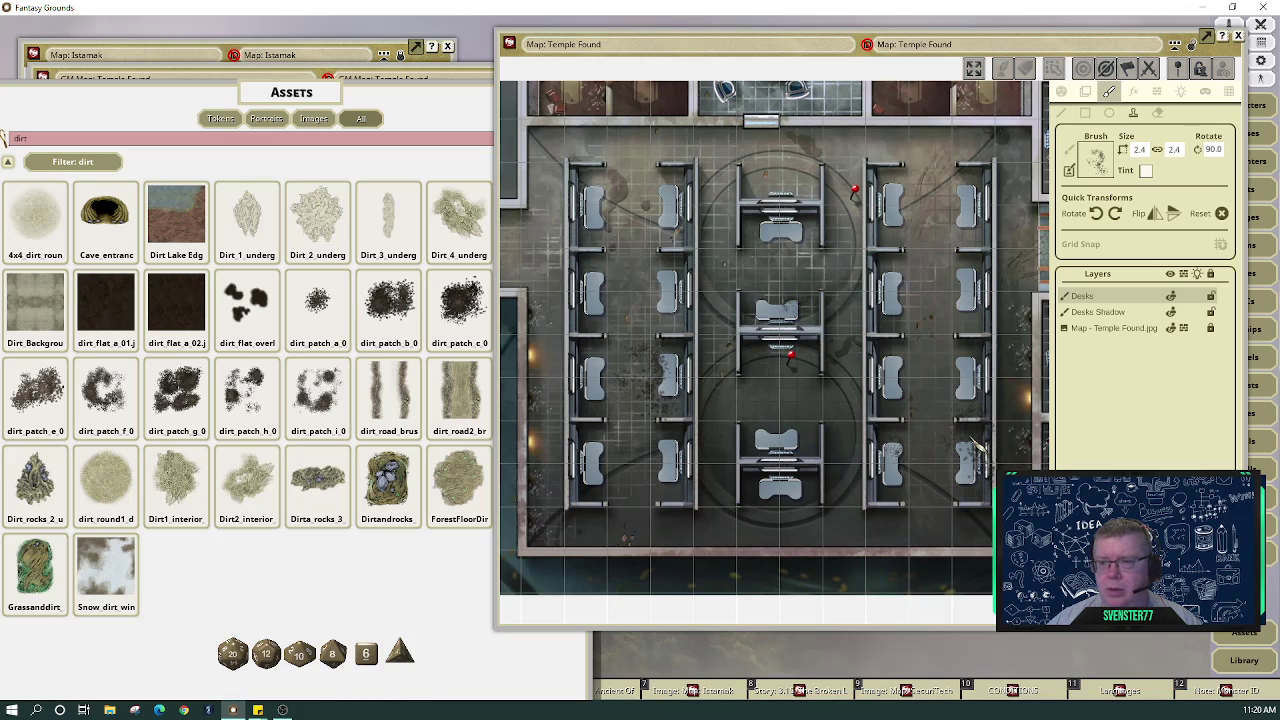
Shrink the dirt brush to 0.5, then replace it with another dirt asset from the search results
{"action": "scroll", "coordinate": [955, 430], "scroll_direction": "down", "scroll_amount": 4}
{"action": "scroll", "coordinate": [955, 430], "scroll_direction": "down", "scroll_amount": 12}
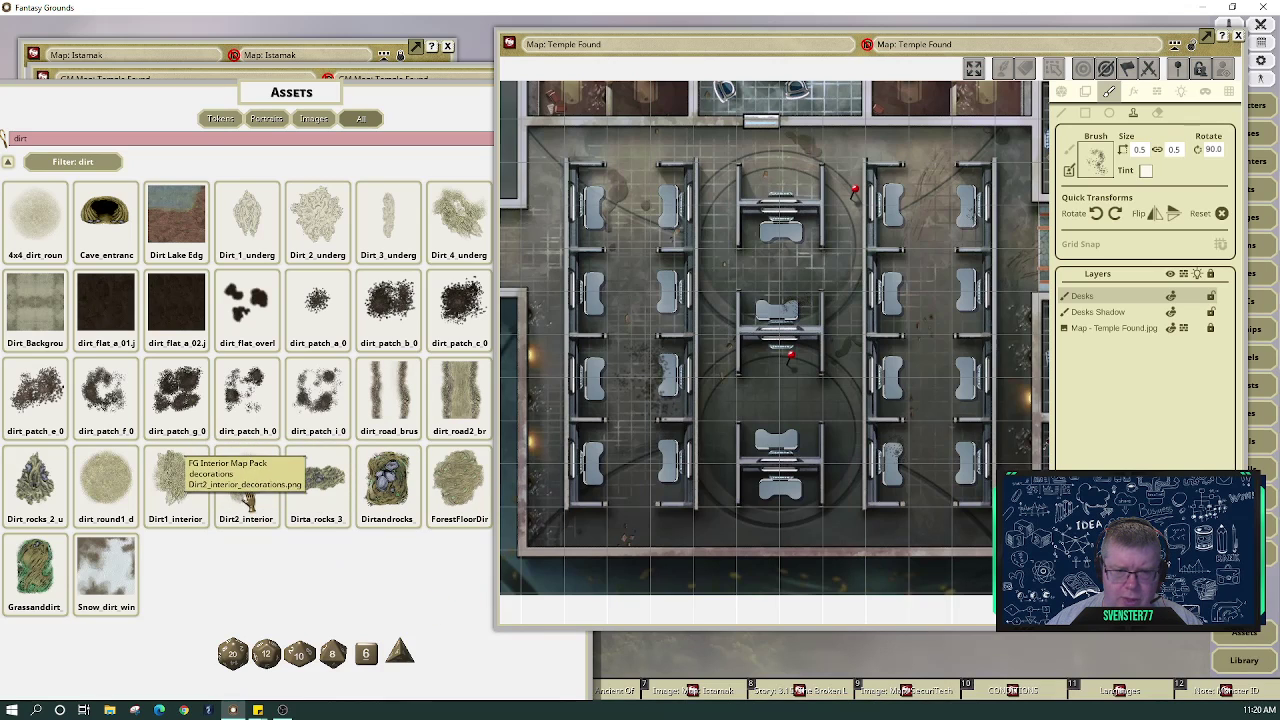
{"action": "left_click", "coordinate": [252, 470]}
{"action": "mouse_move", "coordinate": [389, 395]}
{"action": "left_mouse_down"}
{"action": "mouse_move", "coordinate": [900, 250]}
{"action": "mouse_move", "coordinate": [1104, 172]}
{"action": "left_mouse_up"}
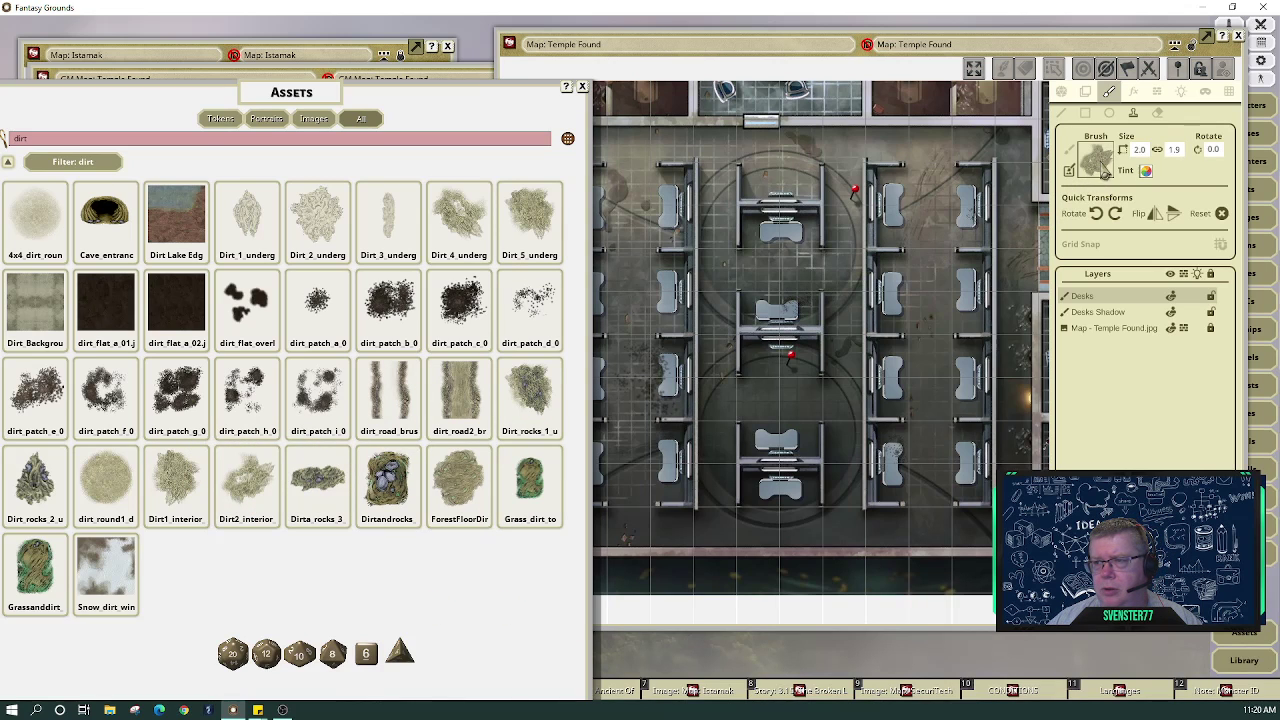
Set the new dirt brush's tint alpha to 100
{"action": "left_click", "coordinate": [1146, 171]}
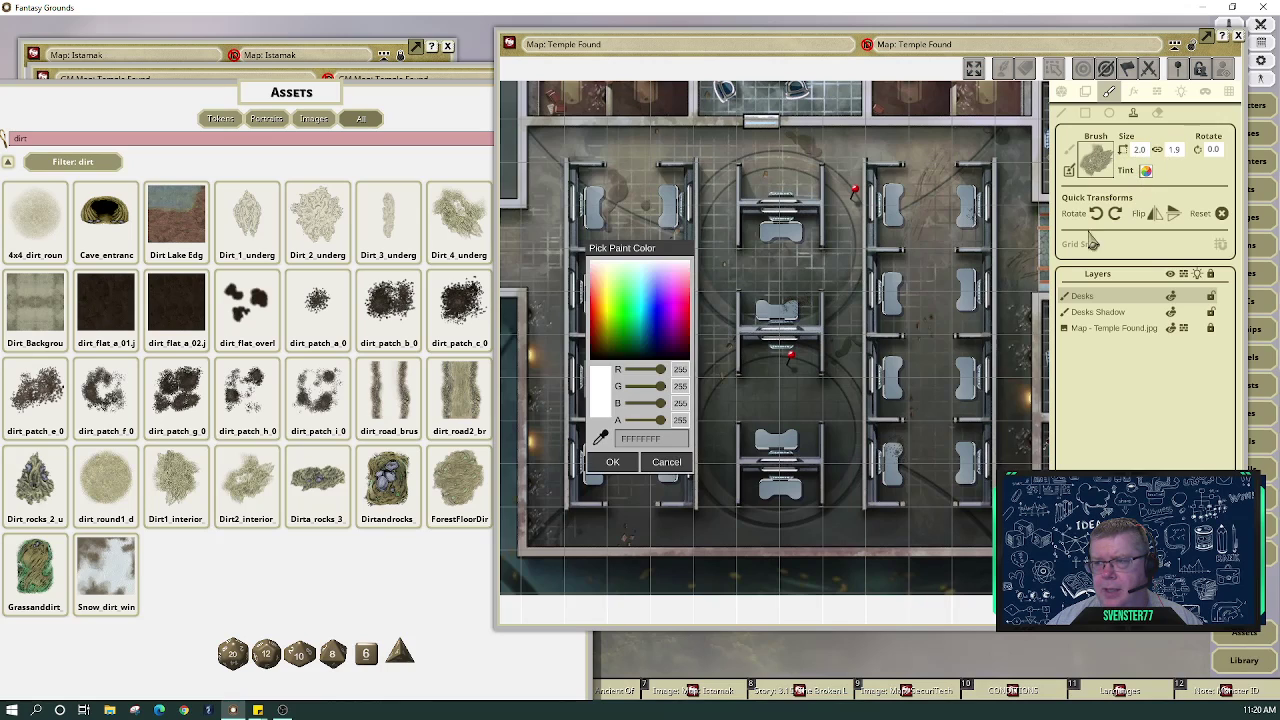
{"action": "left_click", "coordinate": [680, 420]}
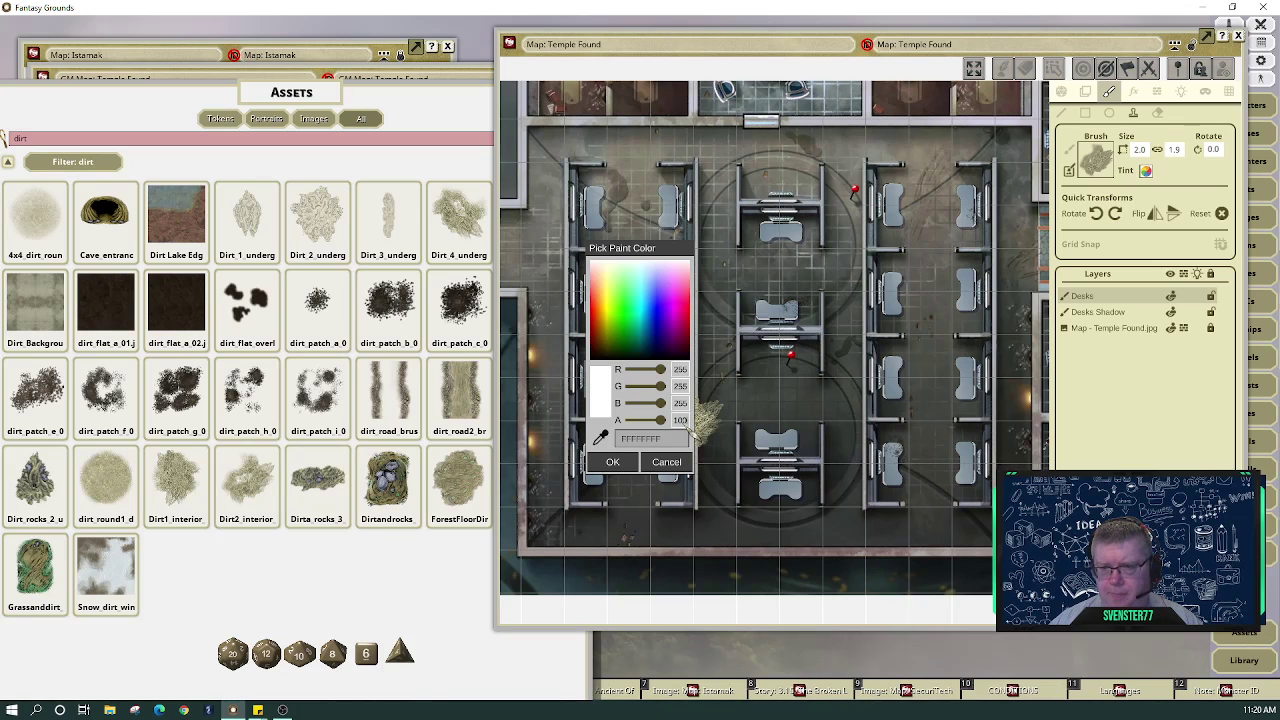
{"action": "type", "text": "100"}
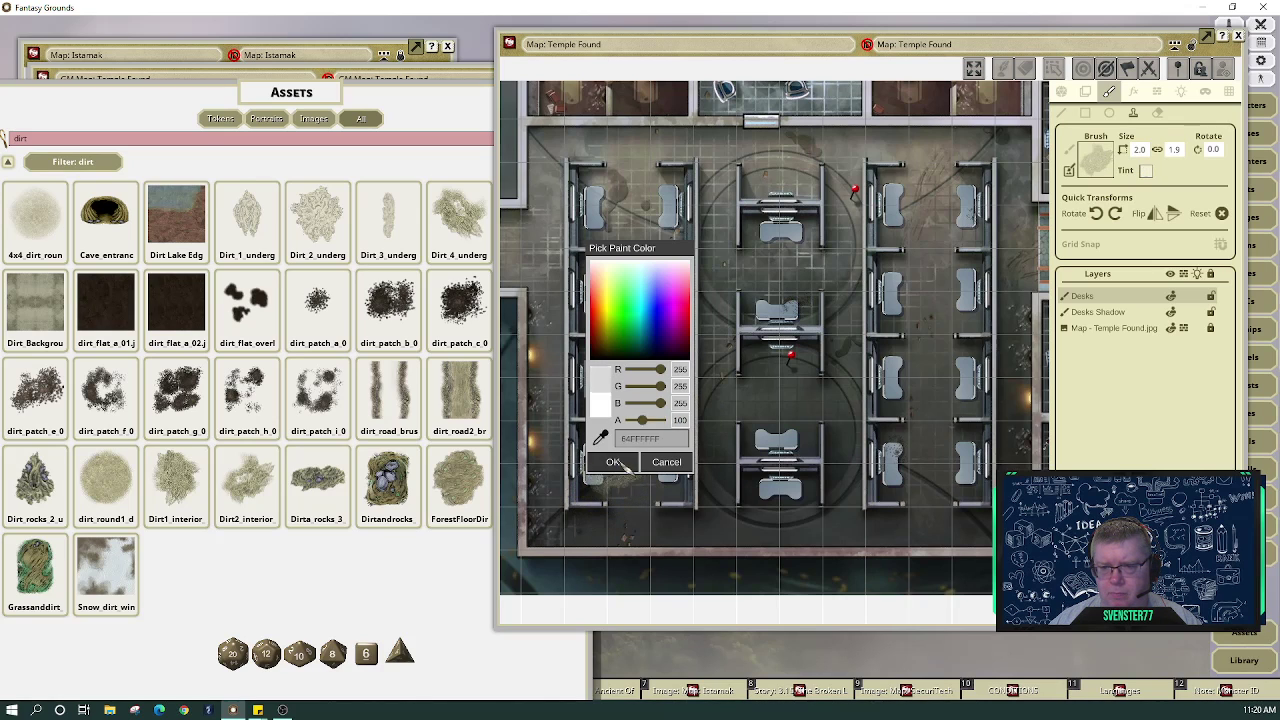
{"action": "left_click", "coordinate": [612, 461]}
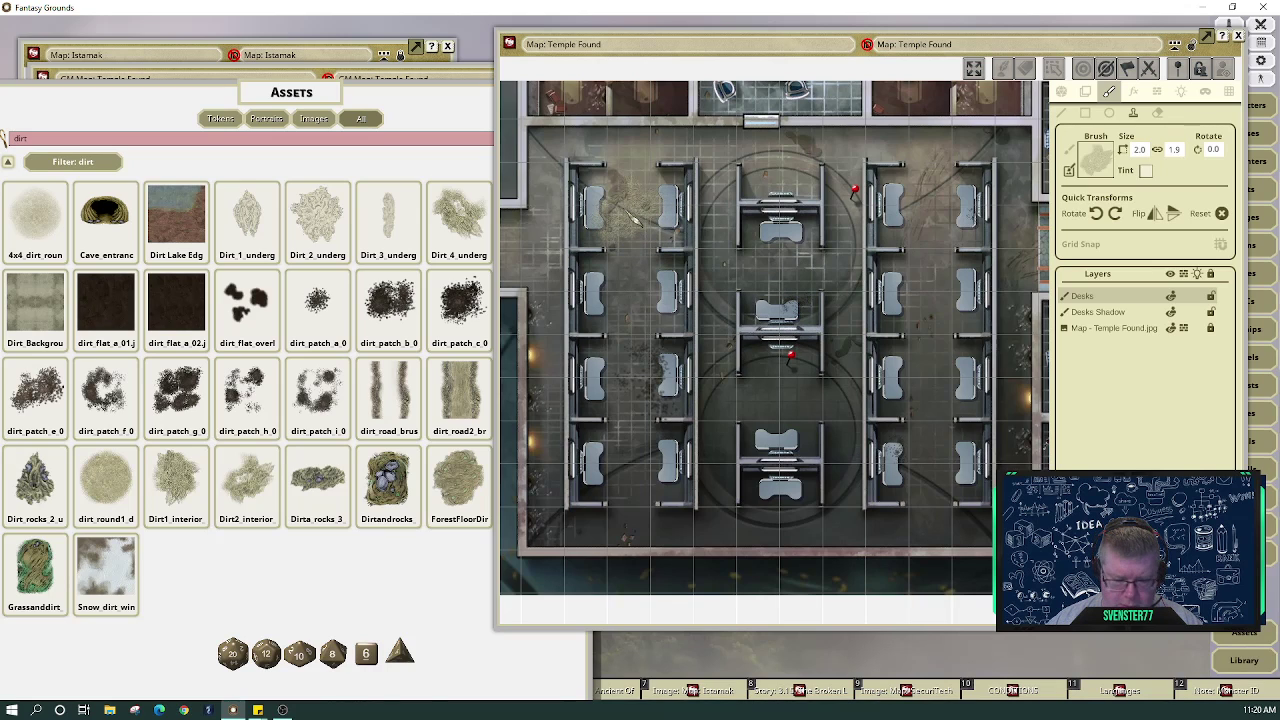
Shrink the dirt brush to 0.8 and rotate it to 95° while stamping dirt on the third desk of the far-right column
{"action": "scroll", "coordinate": [630, 215], "scroll_direction": "down", "scroll_amount": 7, "text": "ctrl"}
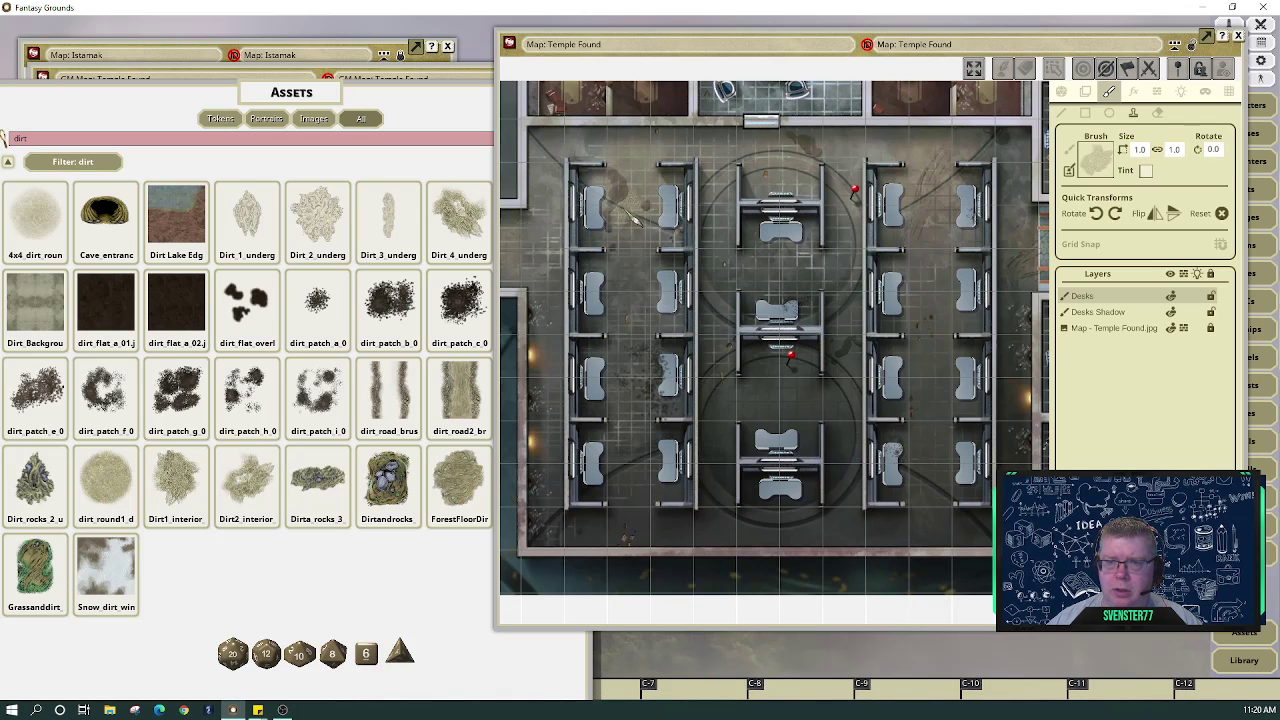
{"action": "scroll", "coordinate": [630, 215], "scroll_direction": "down", "scroll_amount": 2, "text": "ctrl"}
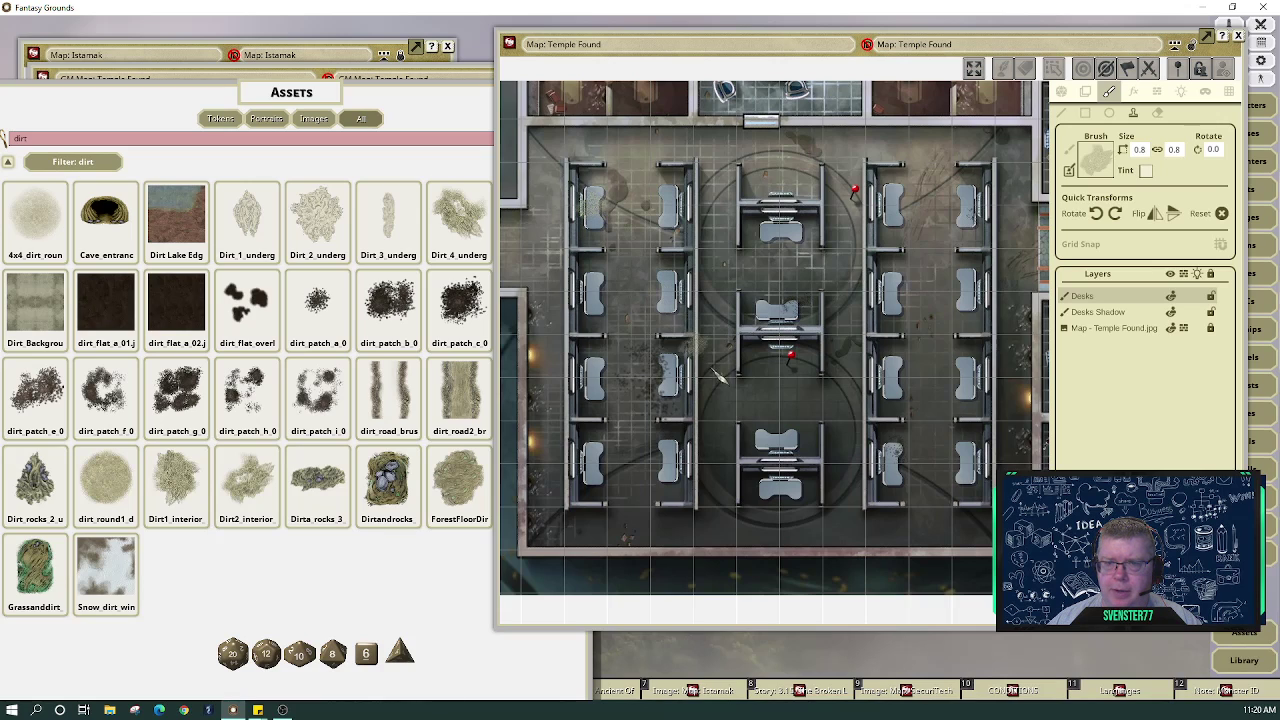
{"action": "scroll", "coordinate": [910, 465], "scroll_direction": "up", "scroll_amount": 7, "text": "shift"}
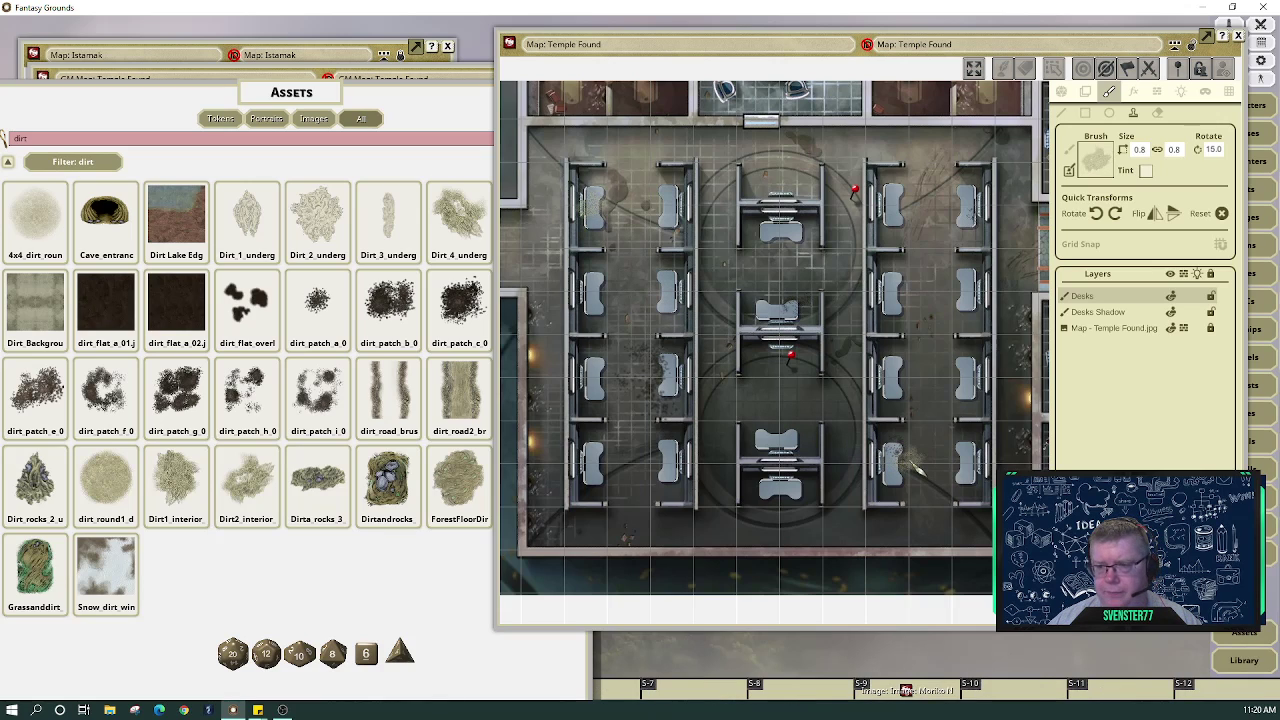
{"action": "scroll", "coordinate": [910, 465], "scroll_direction": "up", "scroll_amount": 3, "text": "shift"}
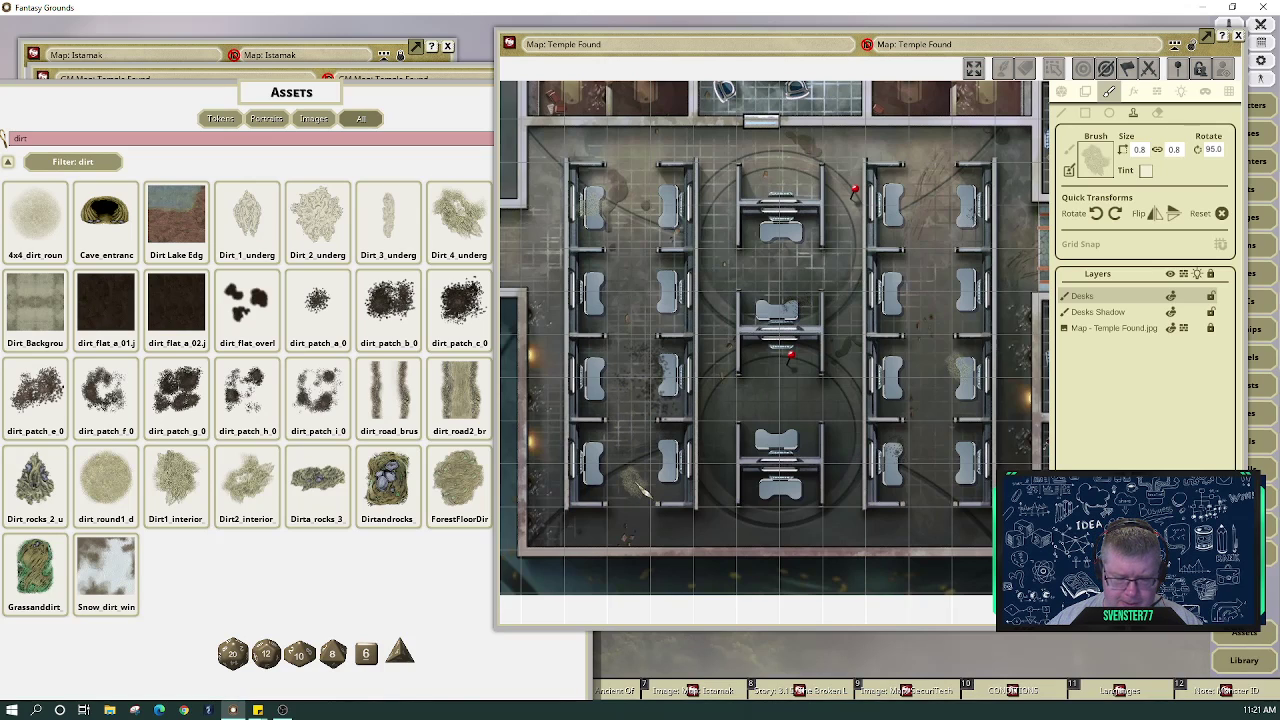
Enlarge the dirt brush to 1.3, rotate it to 170° and stamp dirt on the lowest desk of the middle column
{"action": "scroll", "coordinate": [640, 490], "scroll_direction": "up", "scroll_amount": 5, "text": "ctrl"}
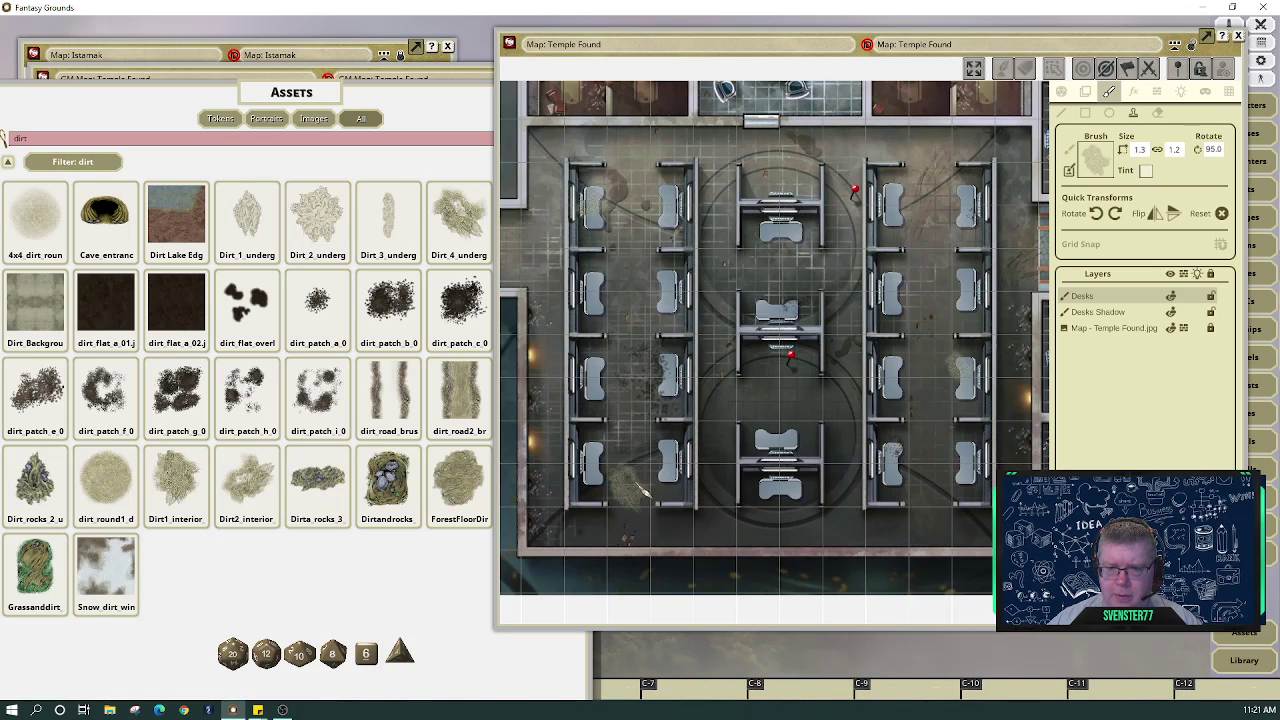
{"action": "scroll", "coordinate": [640, 490], "scroll_direction": "up", "scroll_amount": 1, "text": "shift"}
{"action": "scroll", "coordinate": [640, 490], "scroll_direction": "up", "scroll_amount": 14, "text": "shift"}
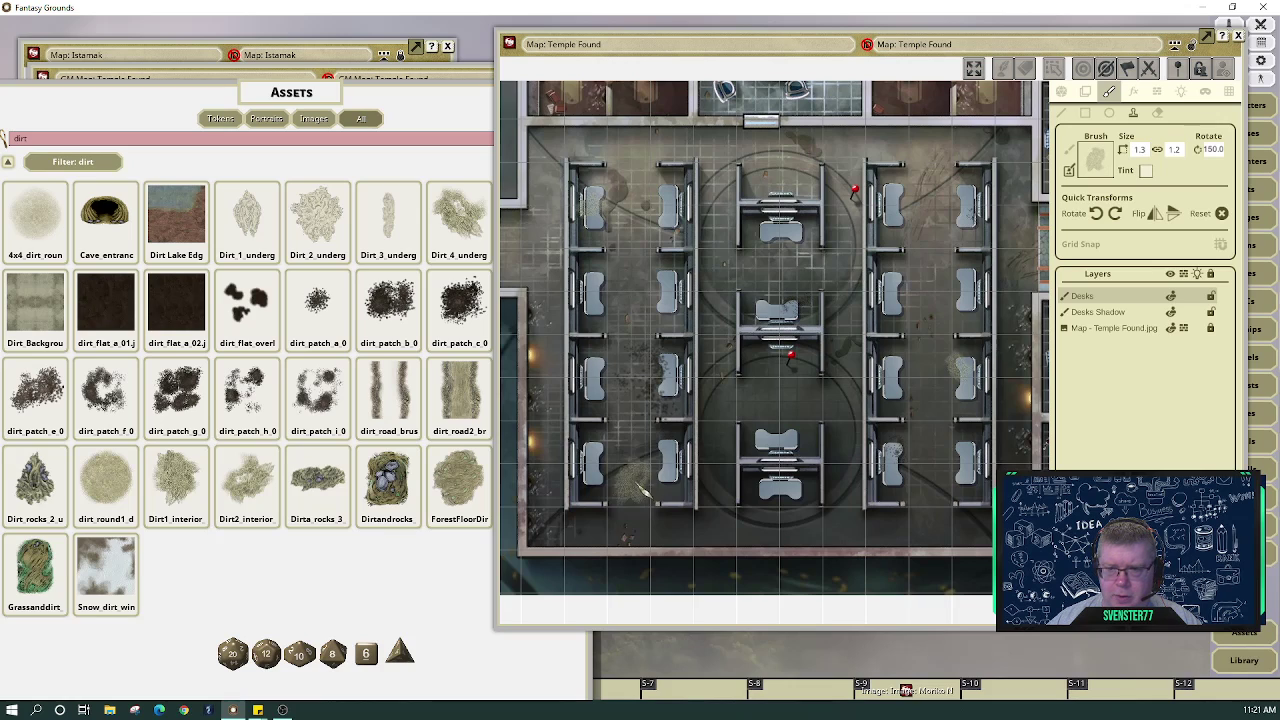
{"action": "left_click", "coordinate": [776, 505]}
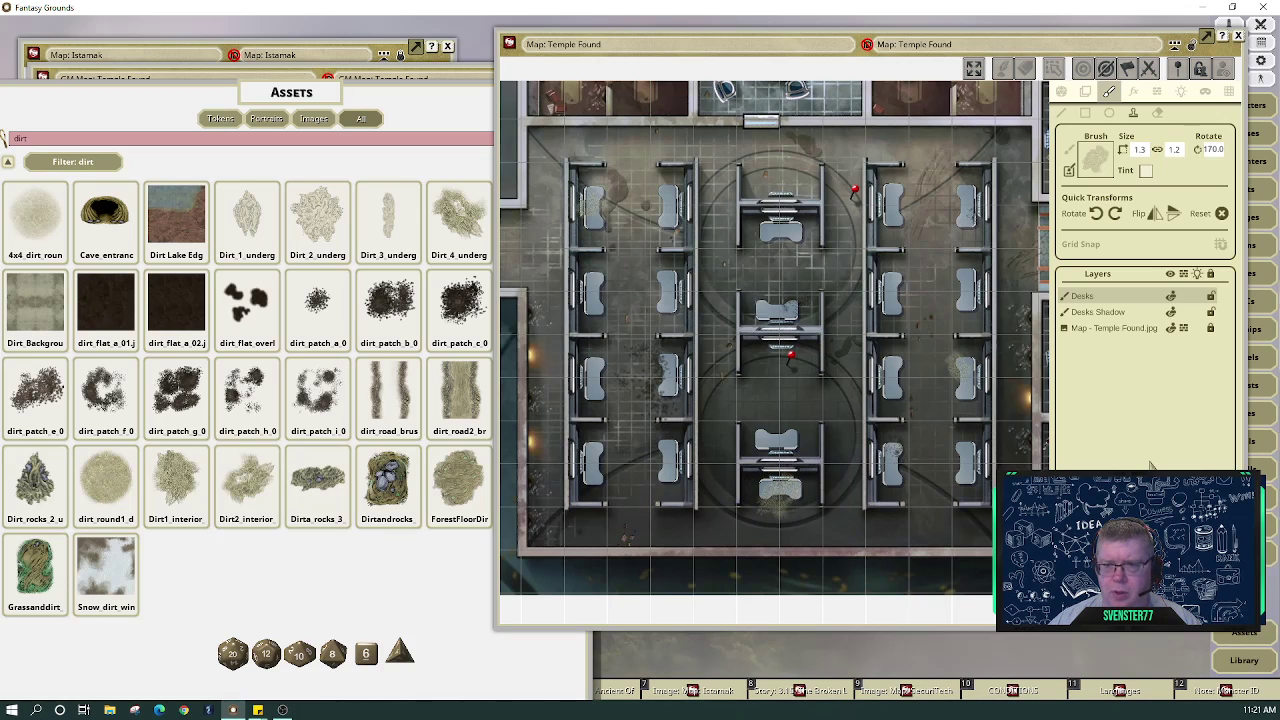
Tint the dirt brush dark green with R 0, G 100, B 44 and alpha 100
{"action": "left_click", "coordinate": [1146, 170]}
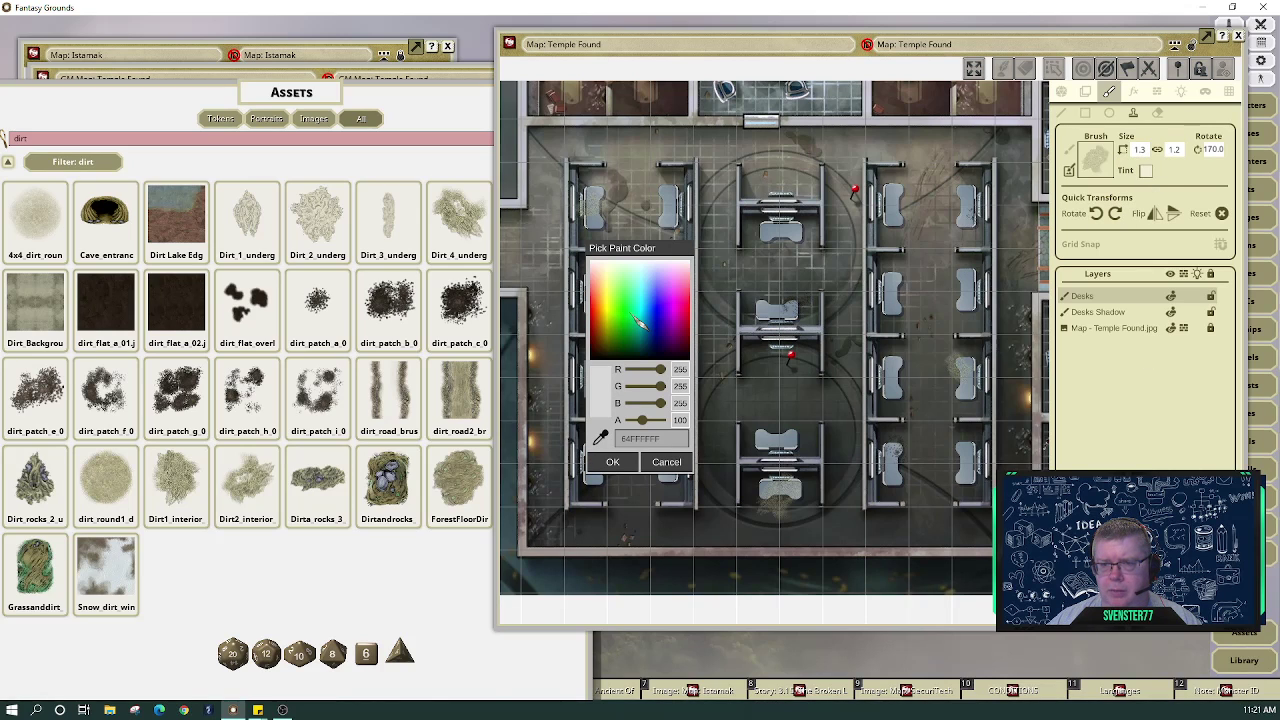
{"action": "left_click", "coordinate": [639, 321]}
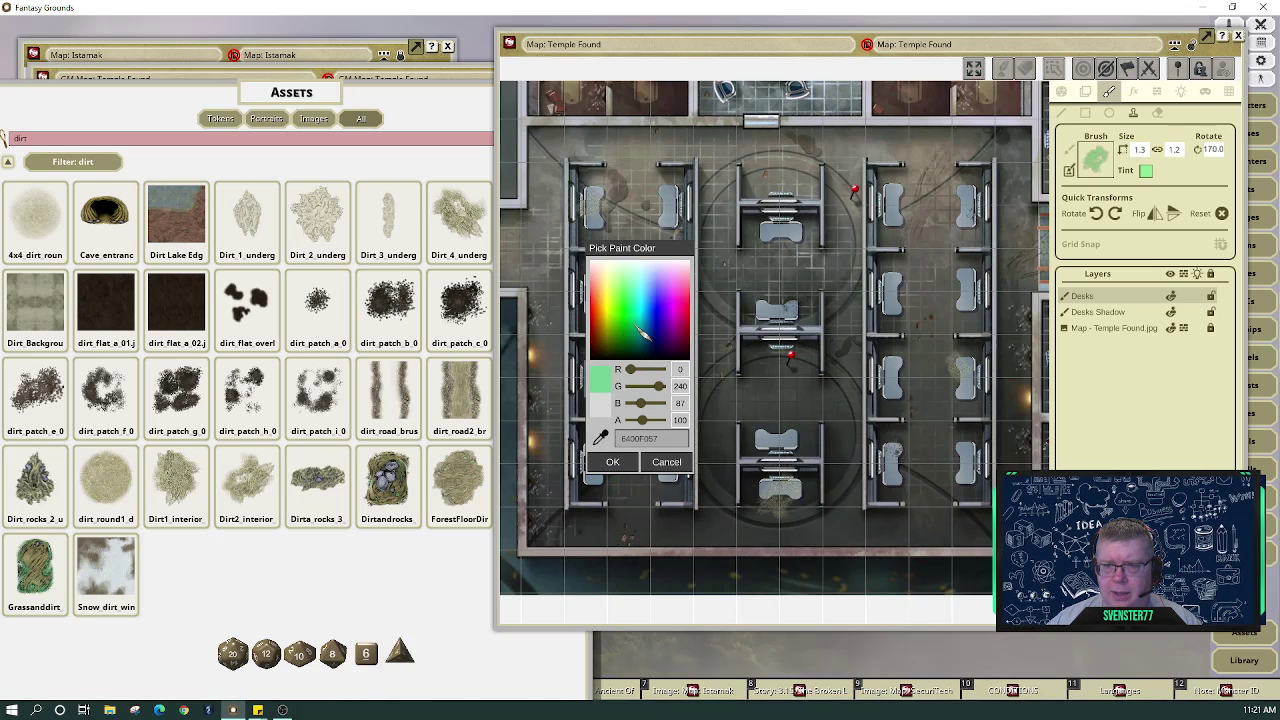
{"action": "left_click", "coordinate": [641, 331]}
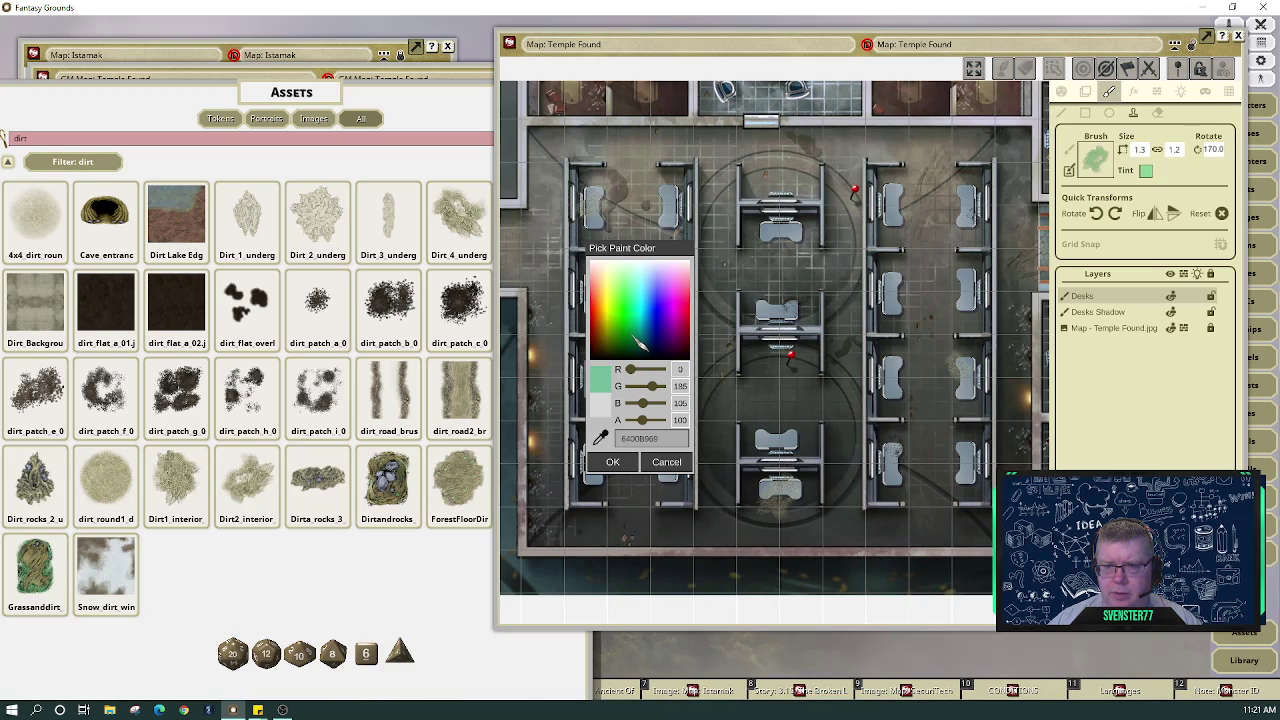
{"action": "left_click", "coordinate": [641, 344]}
{"action": "left_click", "coordinate": [641, 353]}
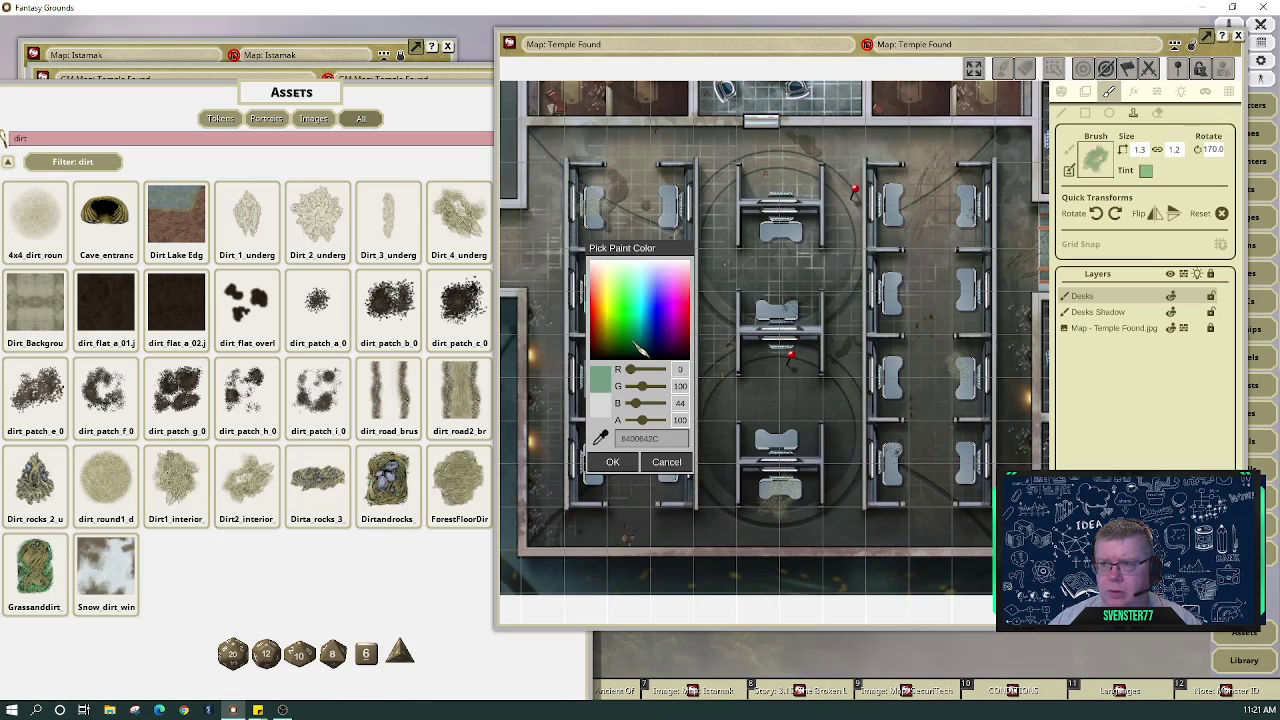
{"action": "left_click", "coordinate": [613, 462]}
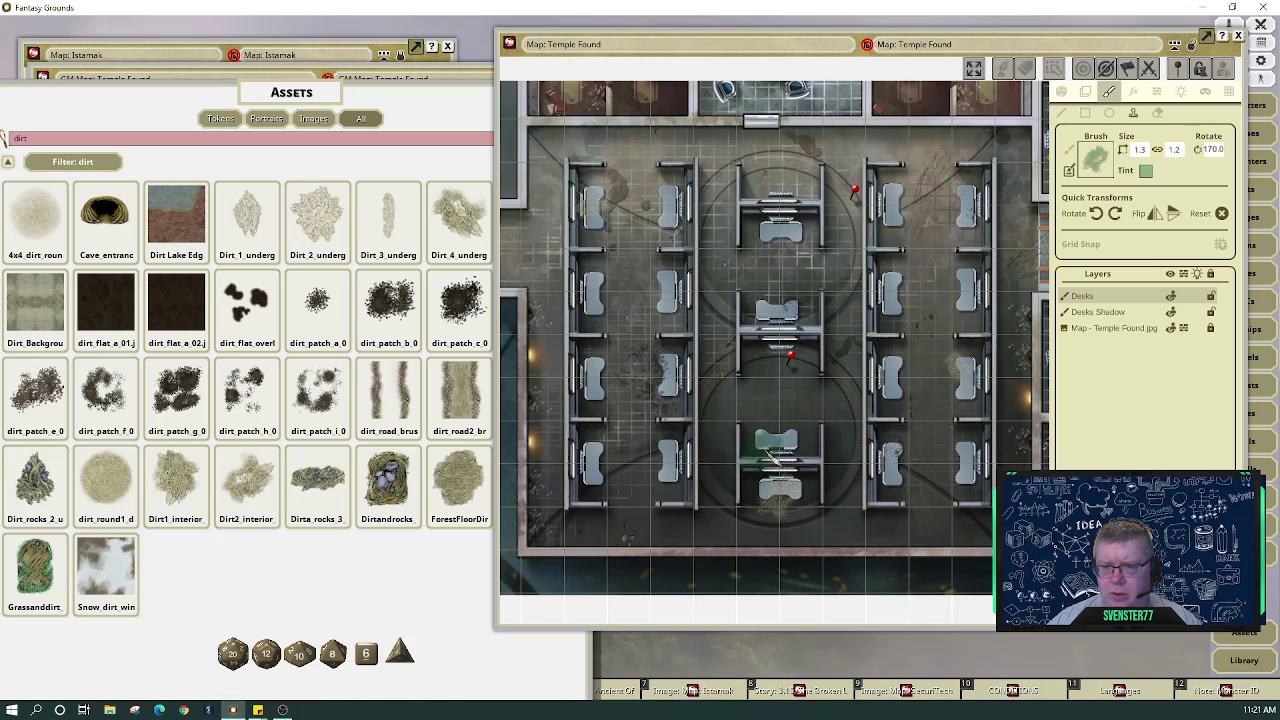
Stamp green dirt on the top middle desk and, with the brush at 265° and size 0.6, on the far-left column's lowest desk
{"action": "left_click_drag", "start_coordinate": [800, 262], "coordinate": [808, 255]}
{"action": "left_click", "coordinate": [607, 422]}
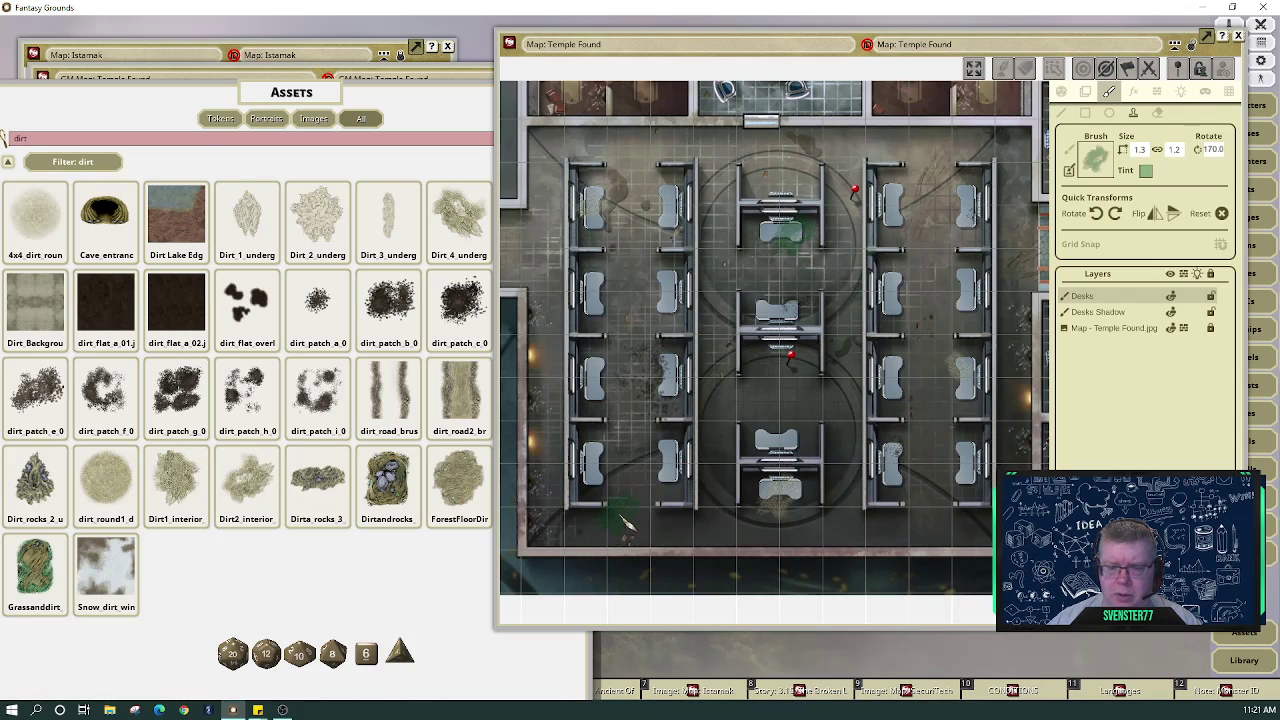
{"action": "scroll", "coordinate": [625, 522], "scroll_direction": "up", "scroll_amount": 1}
{"action": "scroll", "coordinate": [625, 522], "scroll_direction": "up", "scroll_amount": 15}
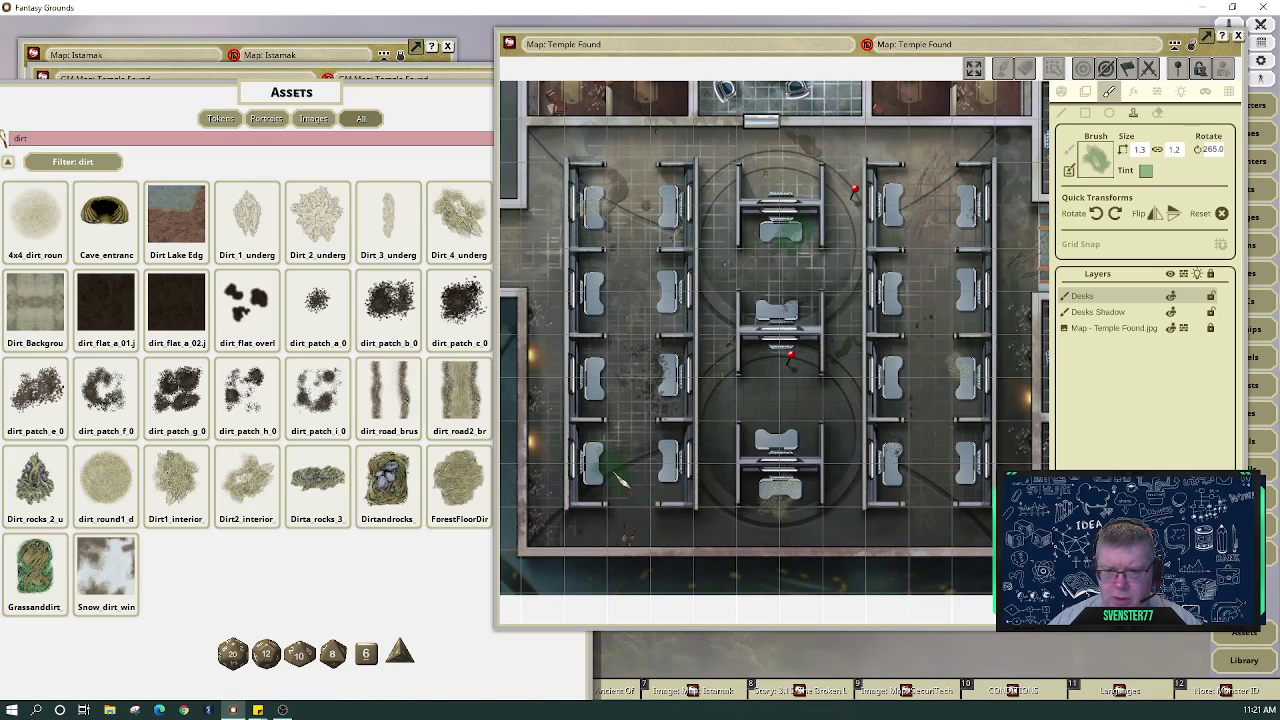
{"action": "scroll", "coordinate": [619, 478], "scroll_direction": "down", "scroll_amount": 7, "text": "ctrl"}
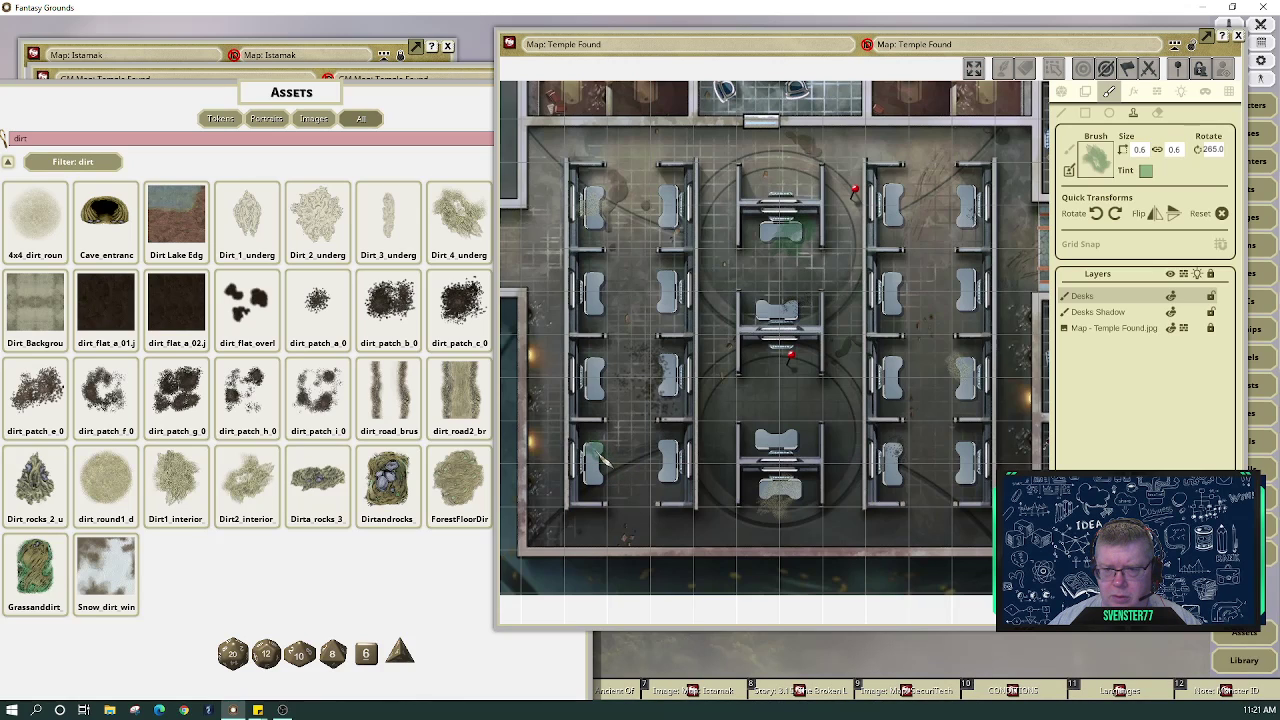
{"action": "left_click", "coordinate": [598, 456]}
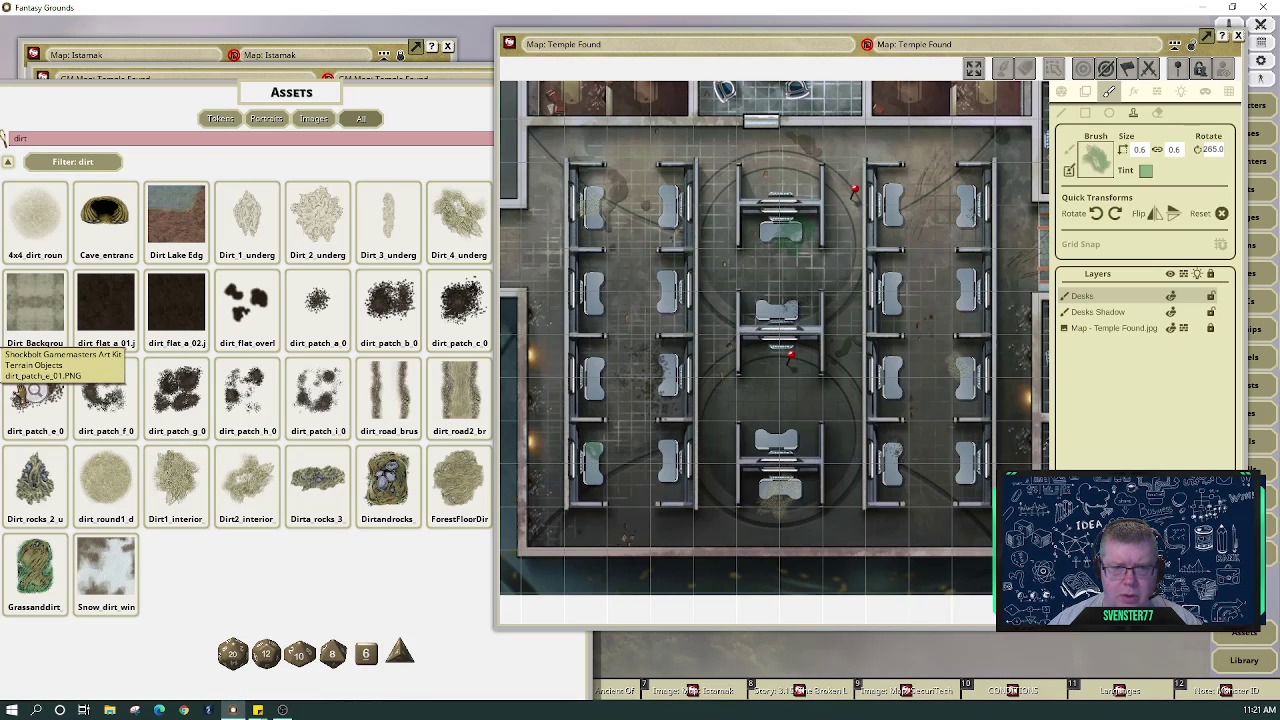
Replace the brush with the dirt_patch_e_01 asset and give it a pale yellow tint with alpha 100
{"action": "mouse_move", "coordinate": [35, 390]}
{"action": "left_mouse_down"}
{"action": "mouse_move", "coordinate": [284, 318]}
{"action": "mouse_move", "coordinate": [1100, 155]}
{"action": "left_mouse_up"}
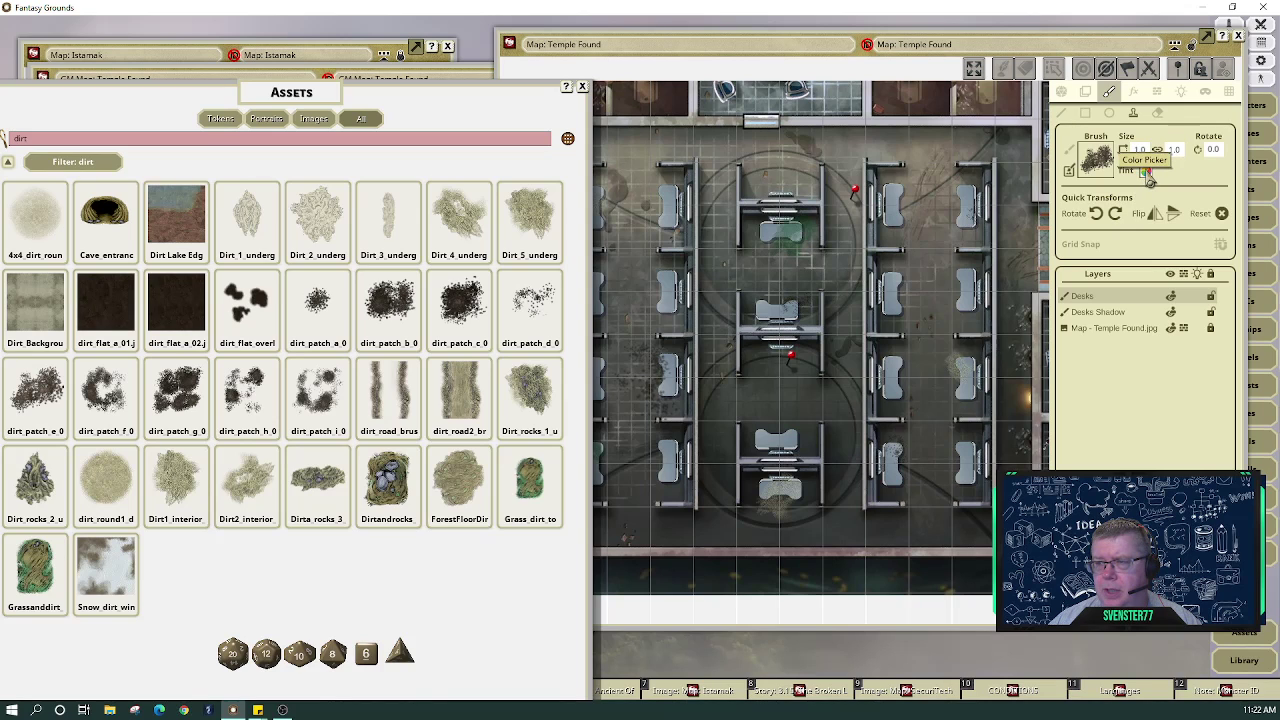
{"action": "left_click", "coordinate": [1146, 171]}
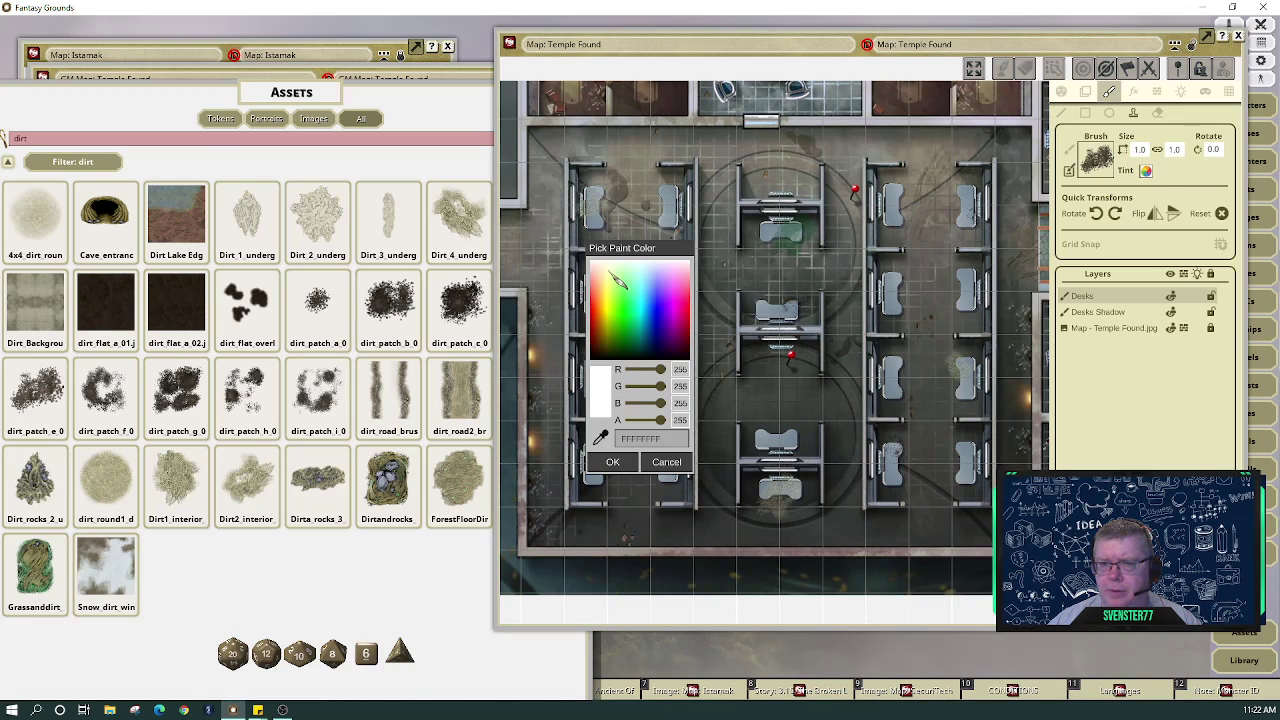
{"action": "left_click", "coordinate": [616, 285]}
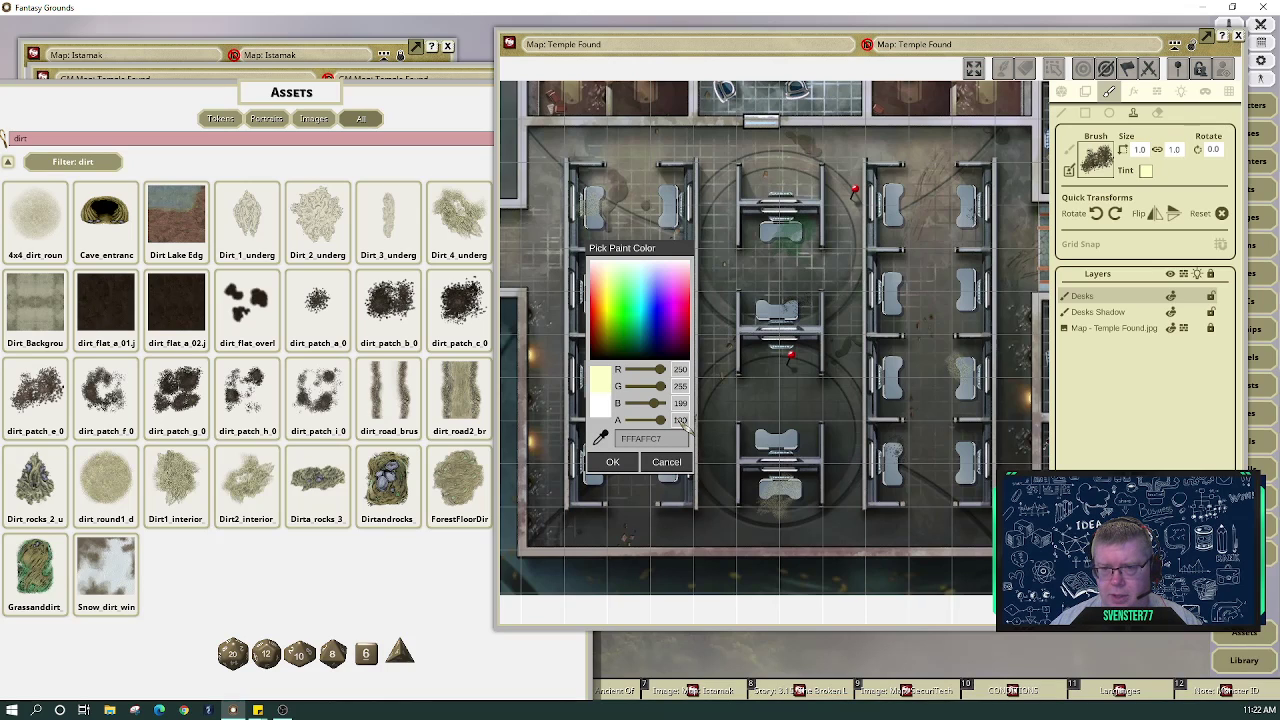
{"action": "left_click", "coordinate": [612, 462]}
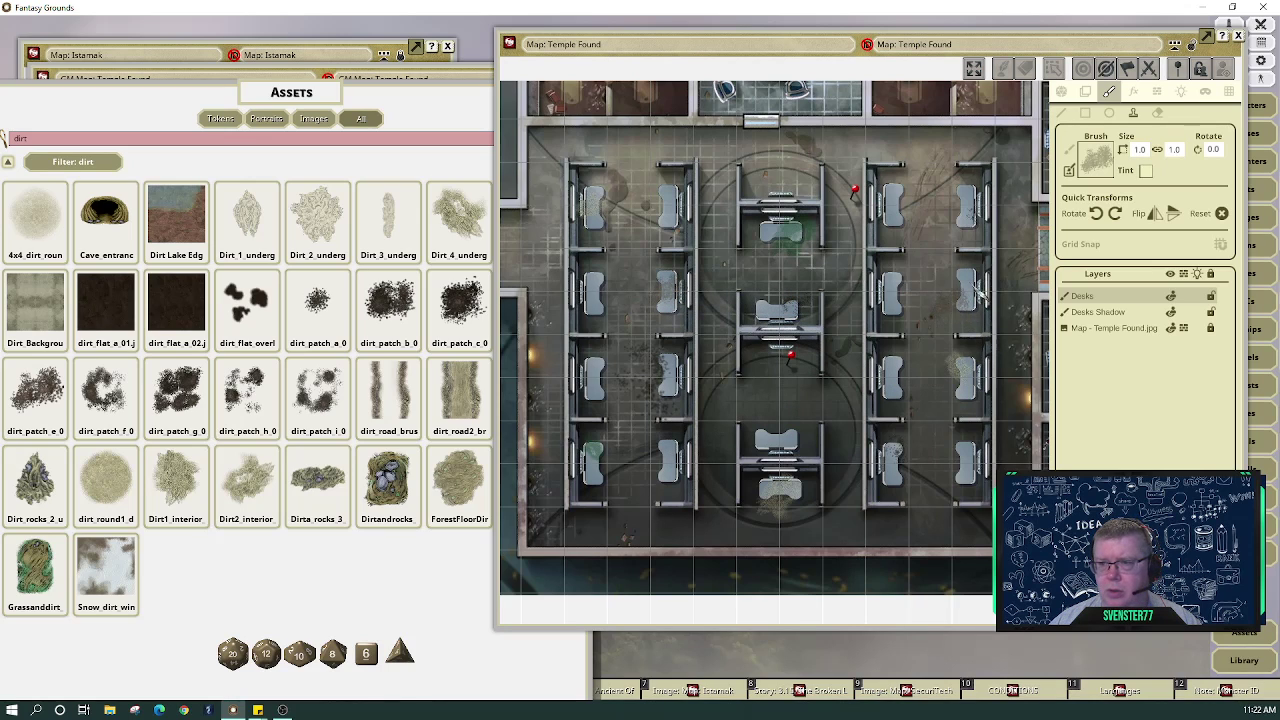
Shrink the dirt patch brush to 0.5 and rotate it to 130° while stamping the lowest desks of the right cubicle block
{"action": "left_click", "coordinate": [1096, 213]}
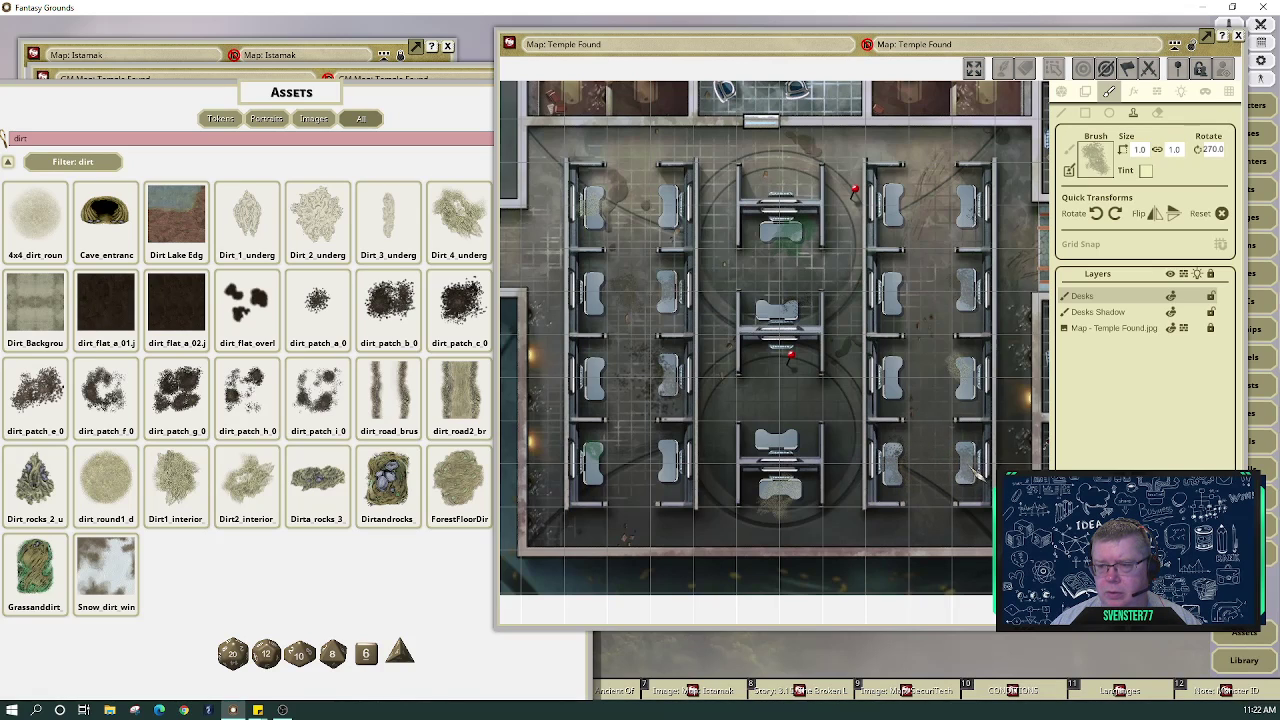
{"action": "scroll", "coordinate": [975, 472], "scroll_direction": "down", "scroll_amount": 5}
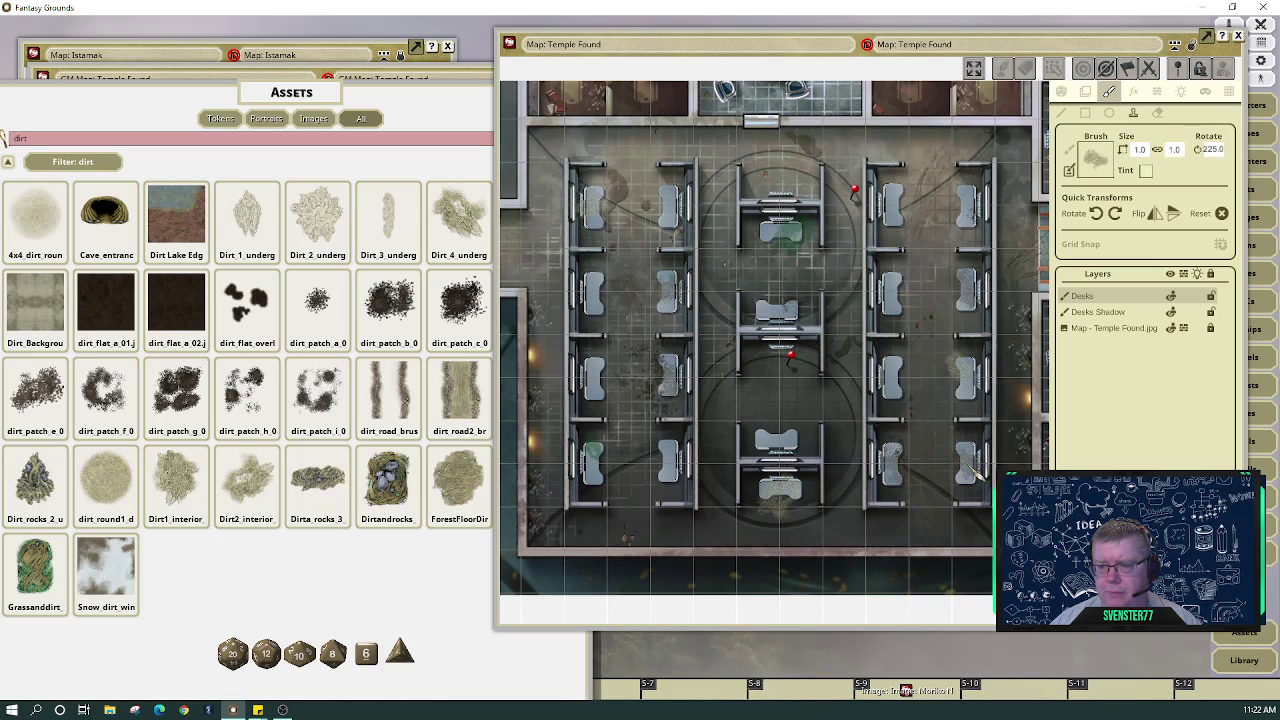
{"action": "scroll", "coordinate": [975, 472], "scroll_direction": "down", "scroll_amount": 5}
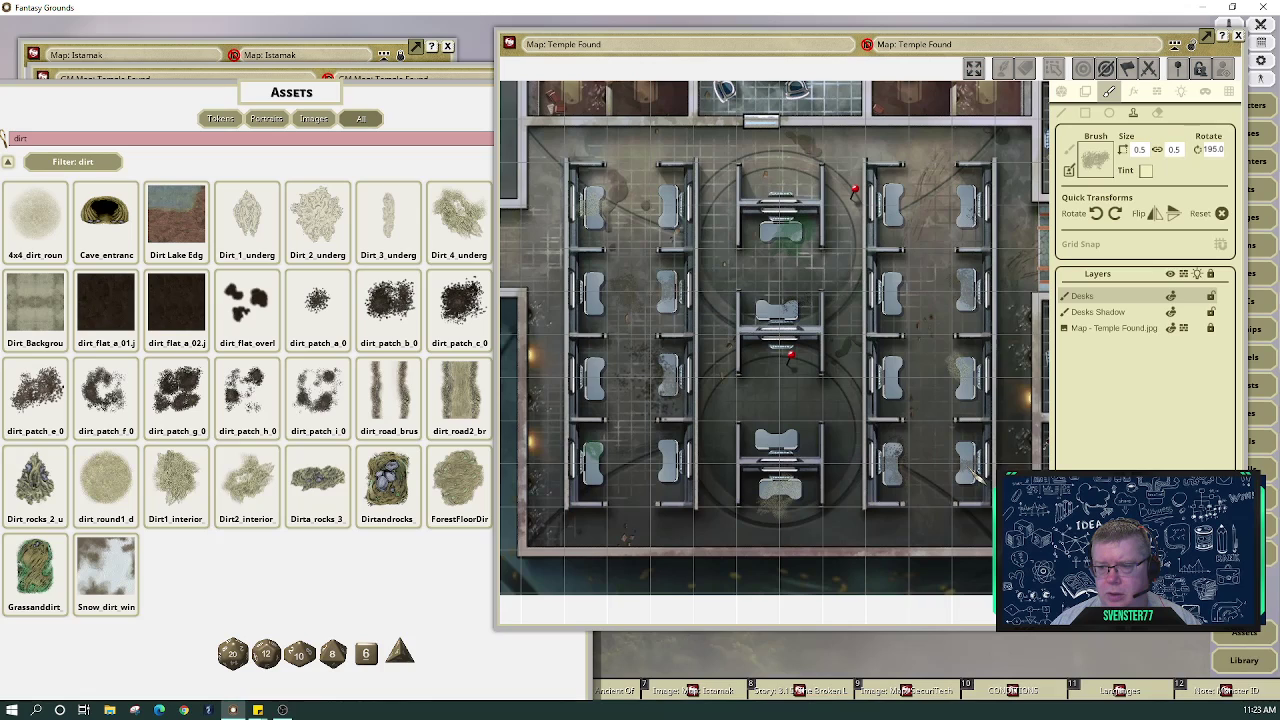
{"action": "key", "text": "shift"}
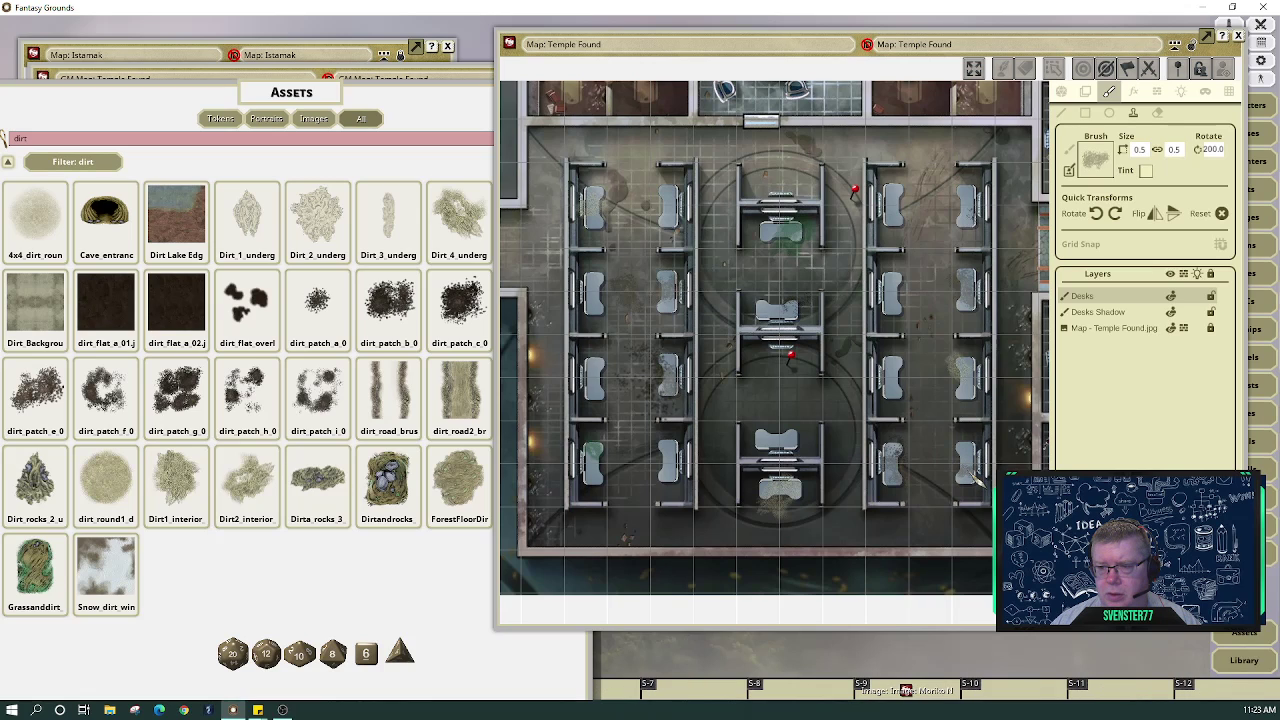
{"action": "scroll", "coordinate": [976, 478], "scroll_direction": "down", "scroll_amount": 2}
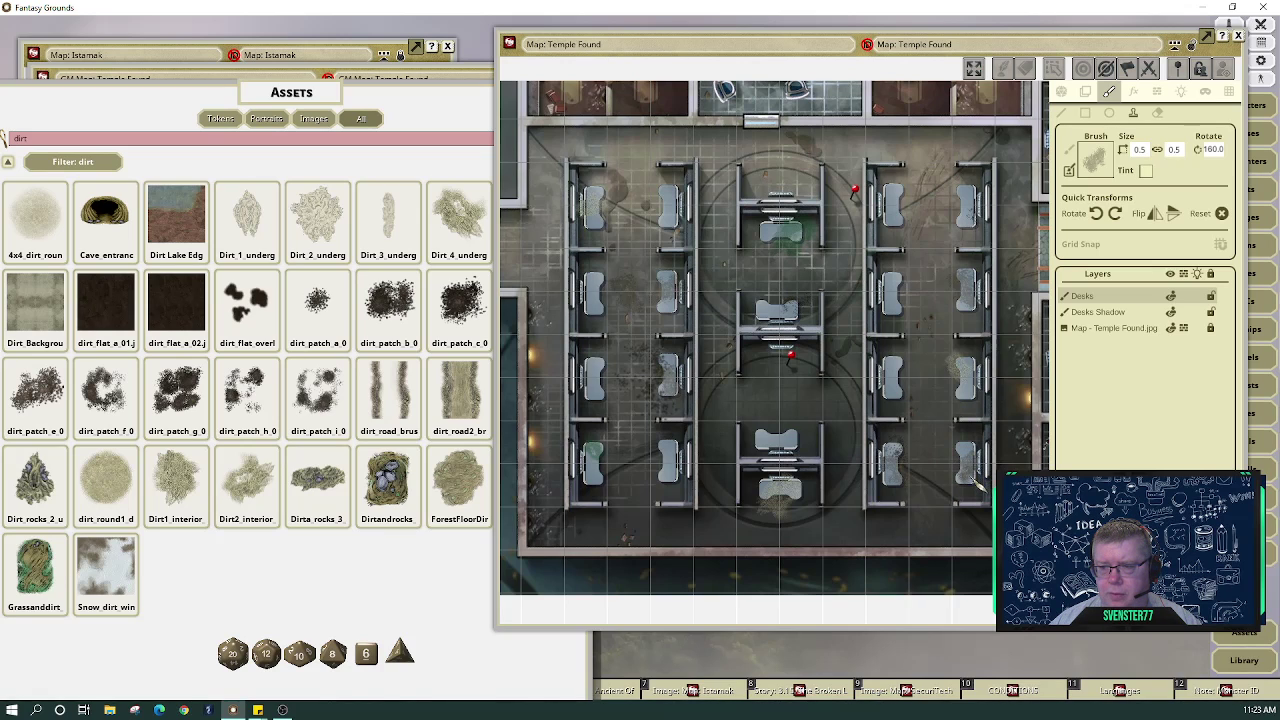
{"action": "scroll", "coordinate": [976, 464], "scroll_direction": "down", "scroll_amount": 3}
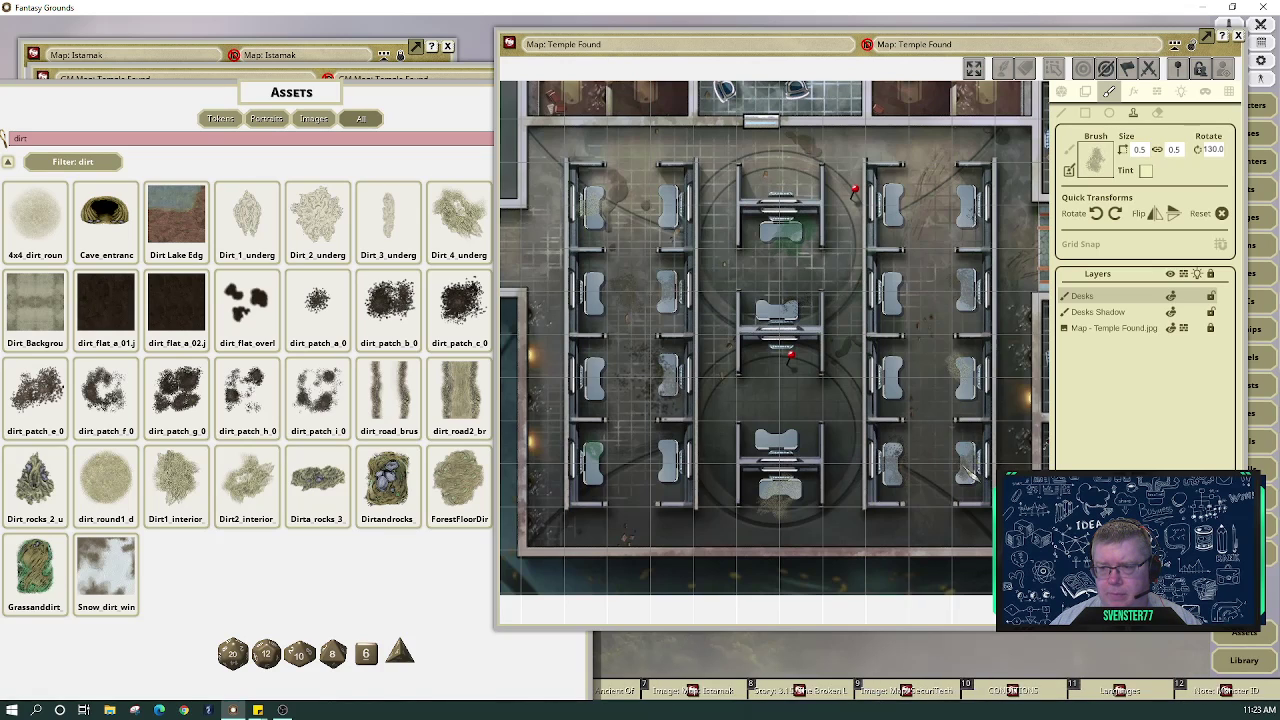
Examine the dirt on the right cubicle block's desks up close and across the whole map
{"action": "scroll", "coordinate": [972, 472], "scroll_direction": "up", "scroll_amount": 3}
{"action": "scroll", "coordinate": [968, 476], "scroll_direction": "up", "scroll_amount": 2}
{"action": "scroll", "coordinate": [959, 481], "scroll_direction": "up", "scroll_amount": 2}
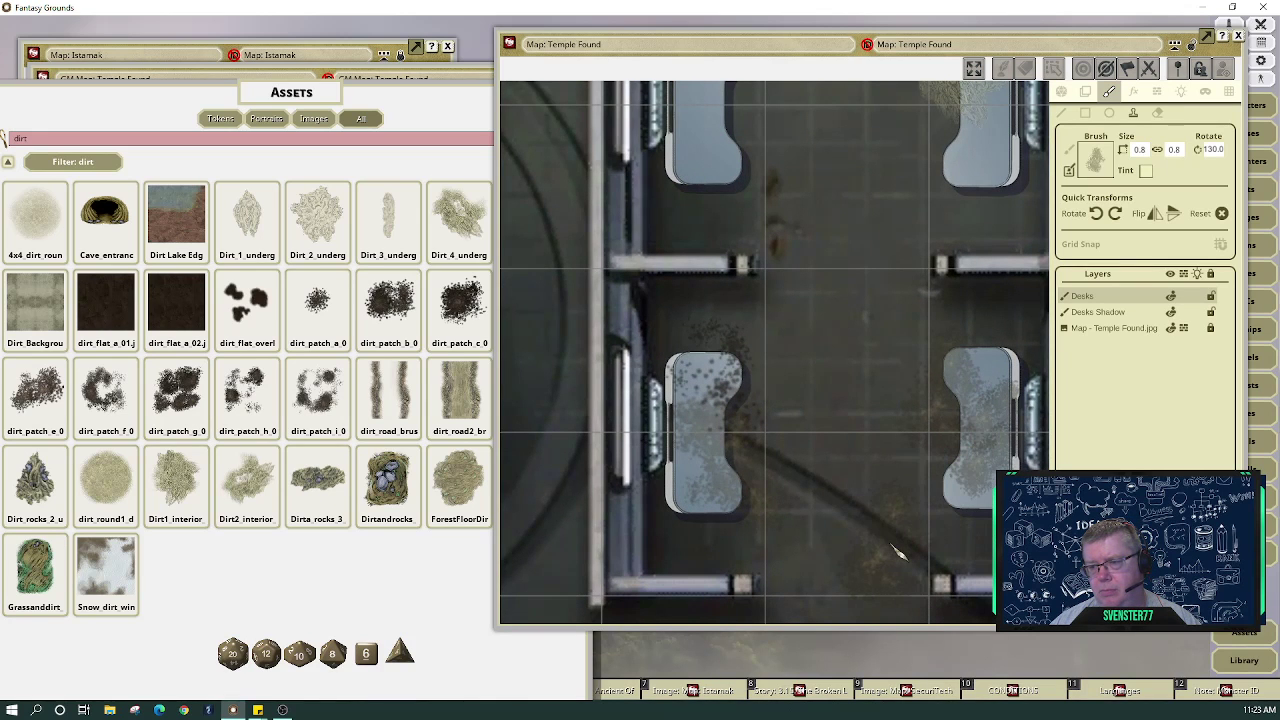
{"action": "scroll", "coordinate": [875, 545], "scroll_direction": "down", "scroll_amount": 5}
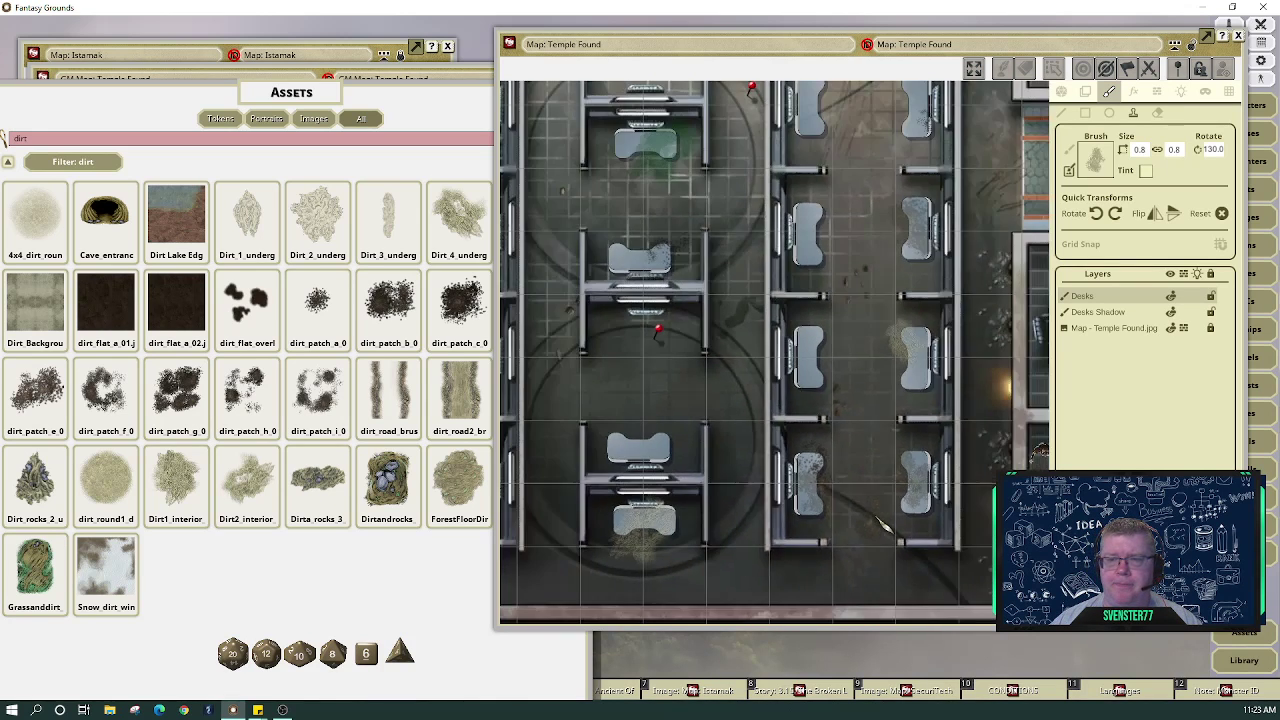
{"action": "scroll", "coordinate": [884, 527], "scroll_direction": "down", "scroll_amount": 2}
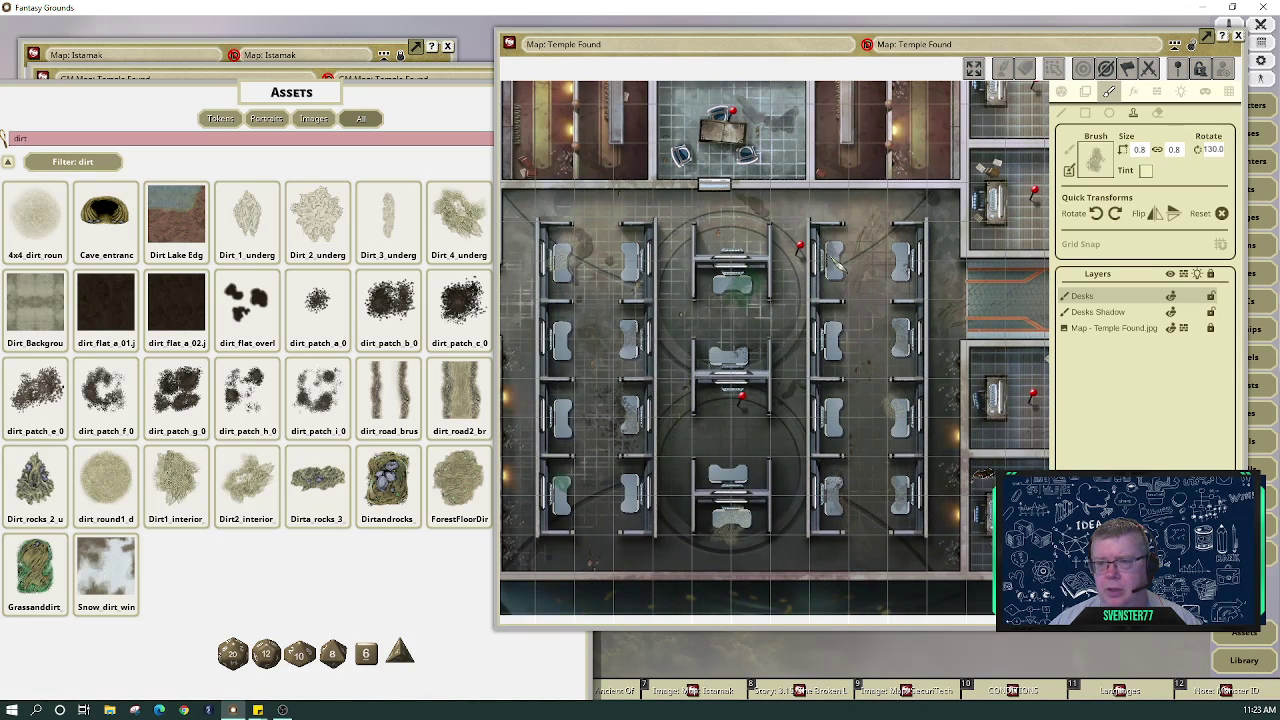
{"action": "scroll", "coordinate": [841, 266], "scroll_direction": "up", "scroll_amount": 1}
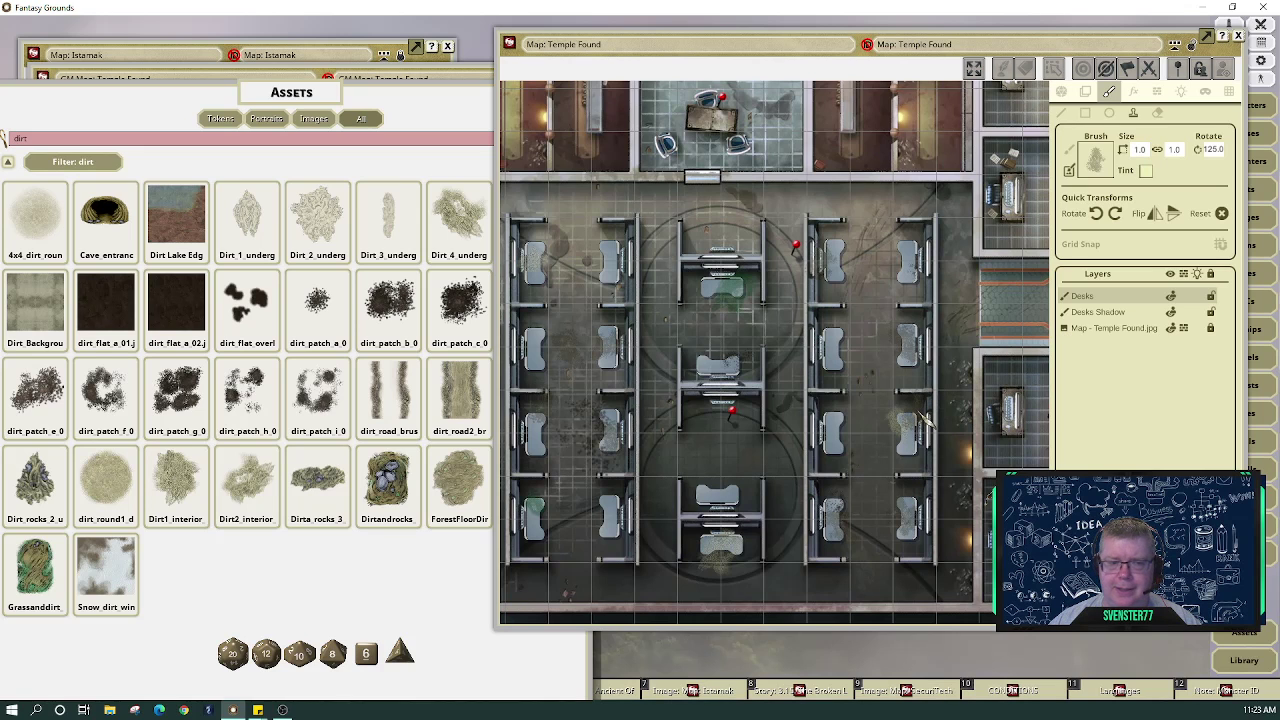
{"action": "scroll", "coordinate": [745, 452], "scroll_direction": "down", "scroll_amount": 3}
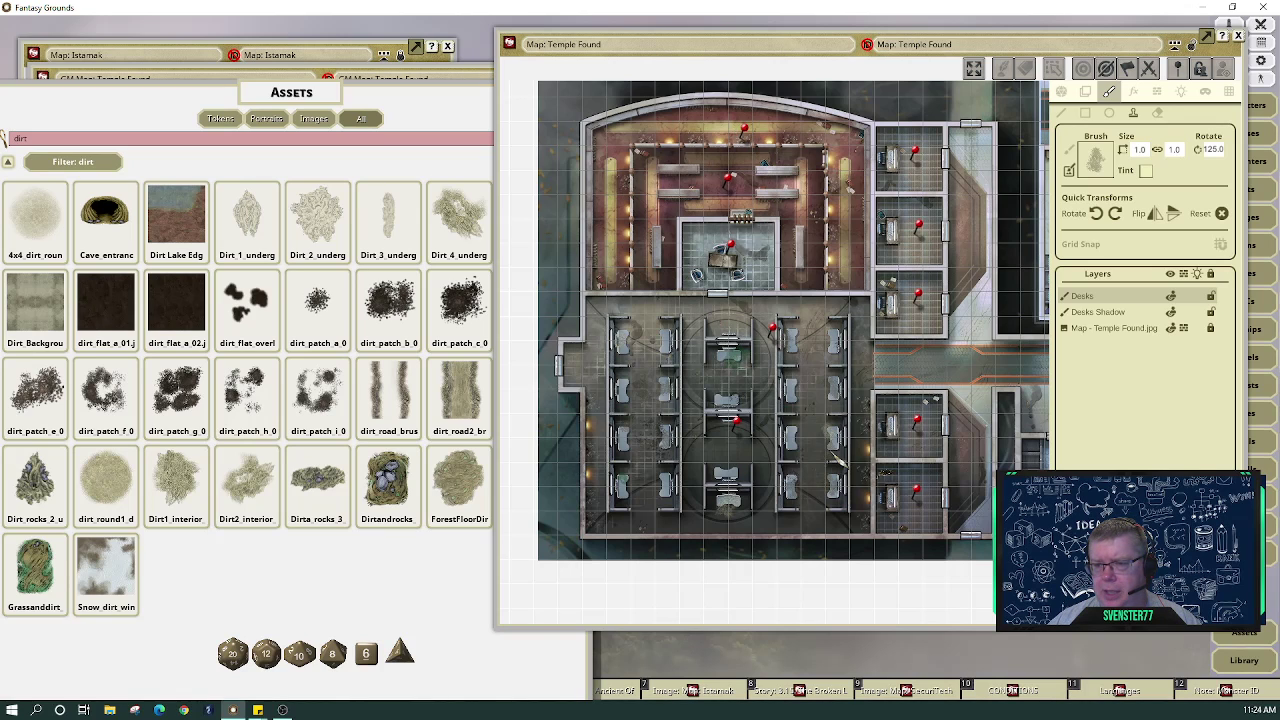
Close the asset browser and switch the Temple Found map from layer painting to its general map actions
{"action": "scroll", "coordinate": [890, 450], "scroll_direction": "up", "scroll_amount": 5}
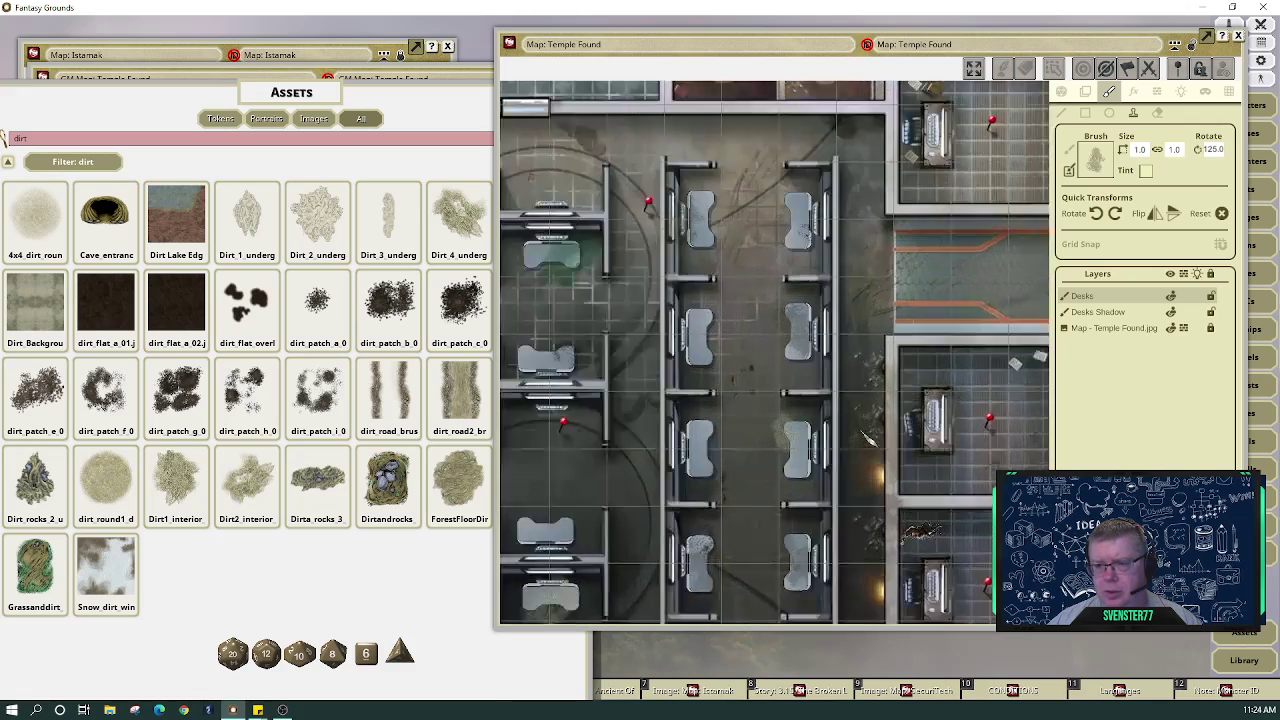
{"action": "scroll", "coordinate": [937, 528], "scroll_direction": "down", "scroll_amount": 4}
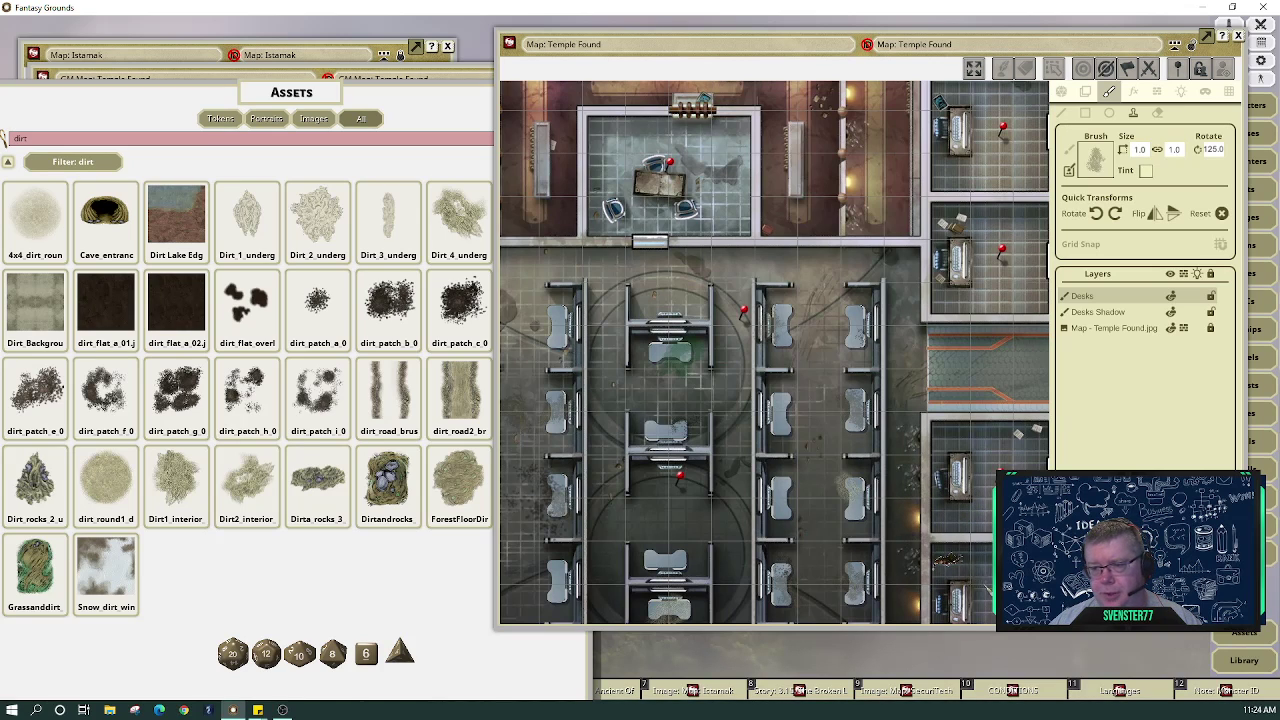
{"action": "left_click_drag", "start_coordinate": [1010, 600], "coordinate": [1055, 637]}
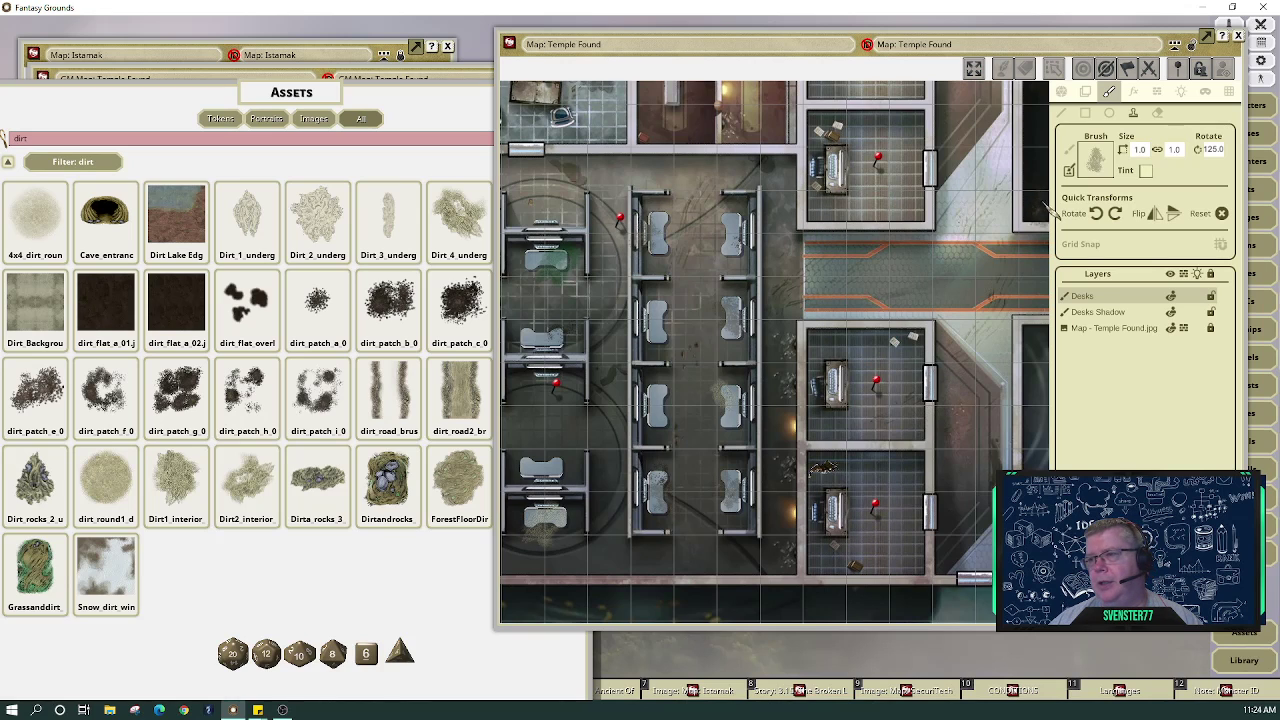
{"action": "left_click", "coordinate": [457, 97]}
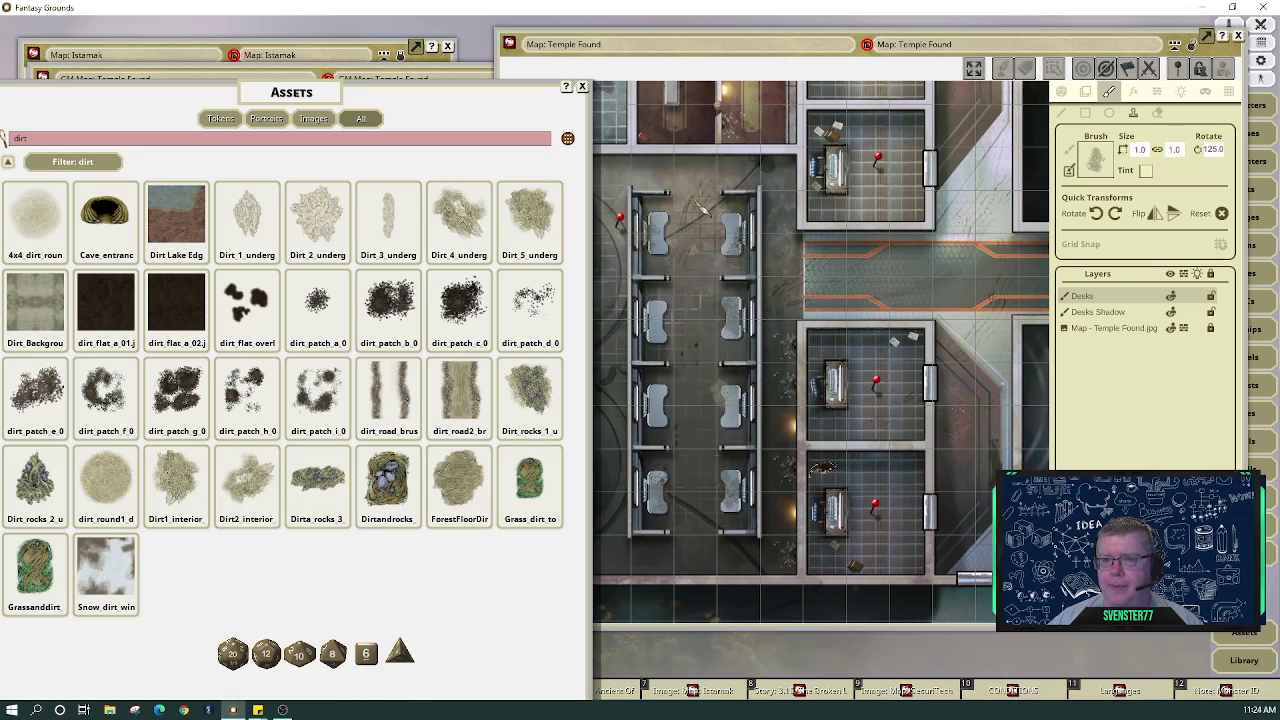
{"action": "left_click", "coordinate": [582, 87]}
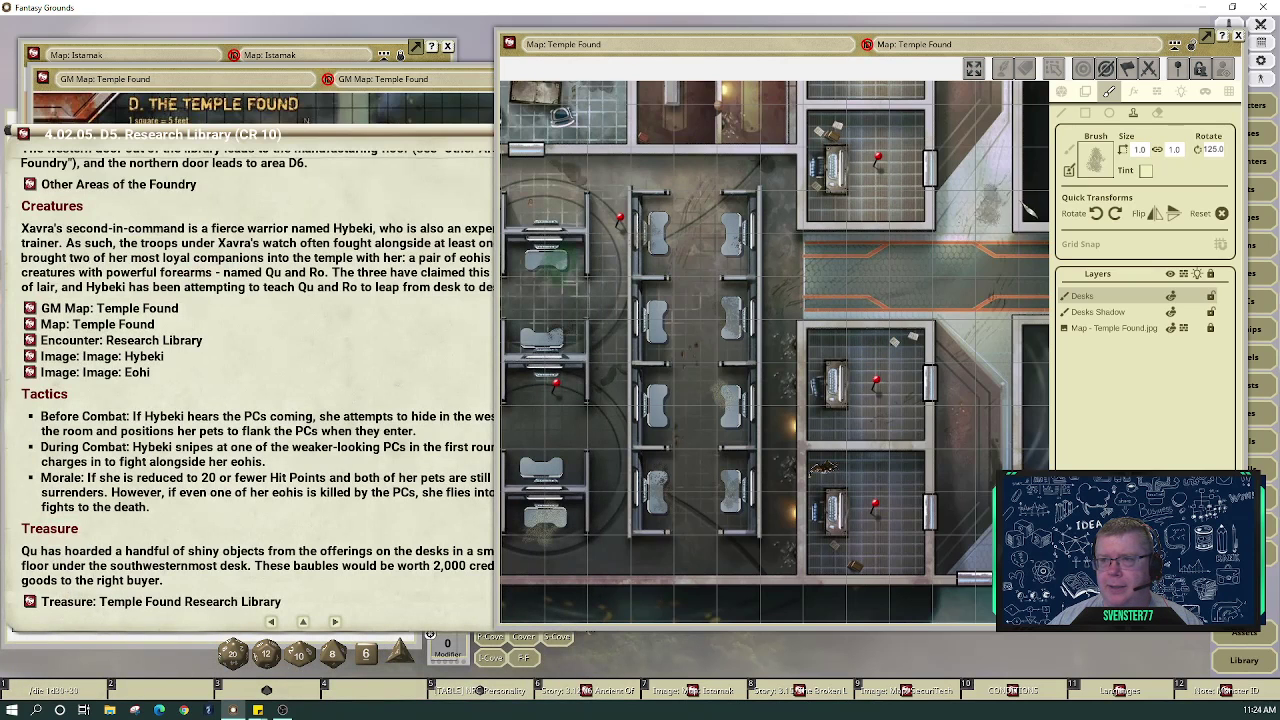
{"action": "left_click", "coordinate": [1062, 92]}
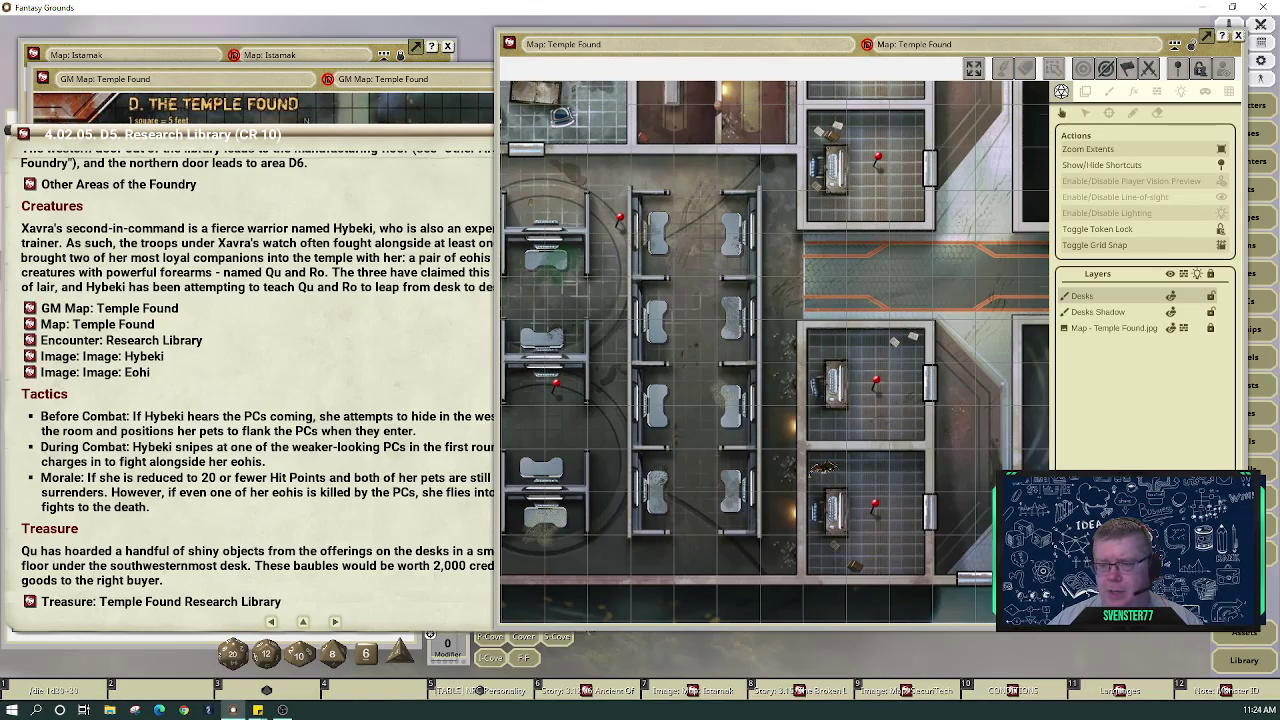
Open the Other Areas of the Foundry story entry from the Research Library and look through its neighbouring pages
{"action": "left_click_drag", "start_coordinate": [700, 260], "coordinate": [954, 452]}
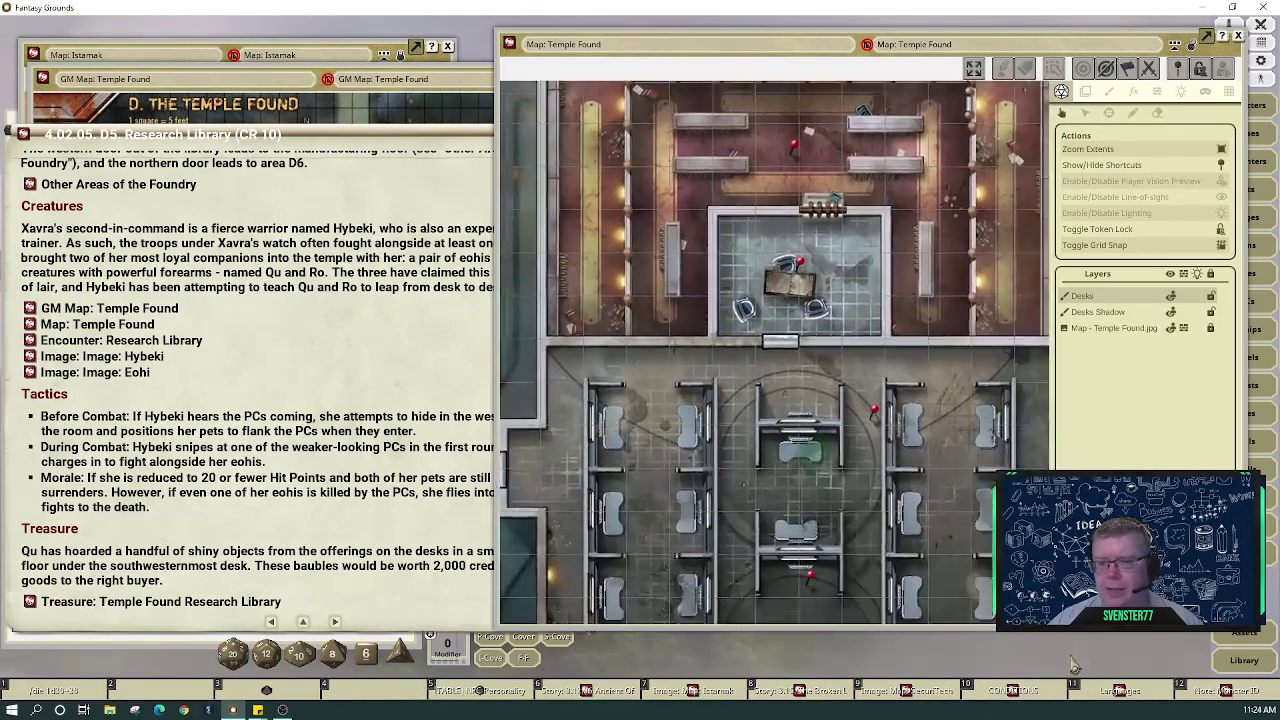
{"action": "left_click_drag", "start_coordinate": [1071, 657], "coordinate": [1093, 628]}
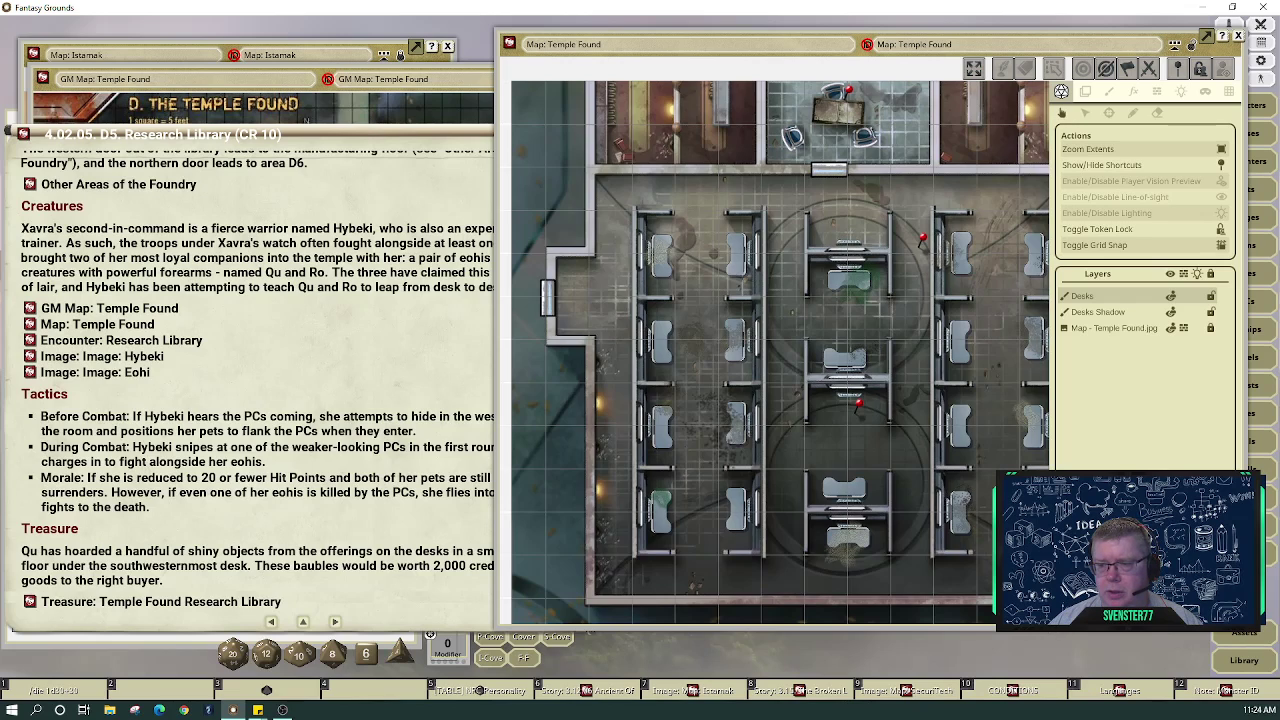
{"action": "left_click_drag", "start_coordinate": [780, 233], "coordinate": [778, 503]}
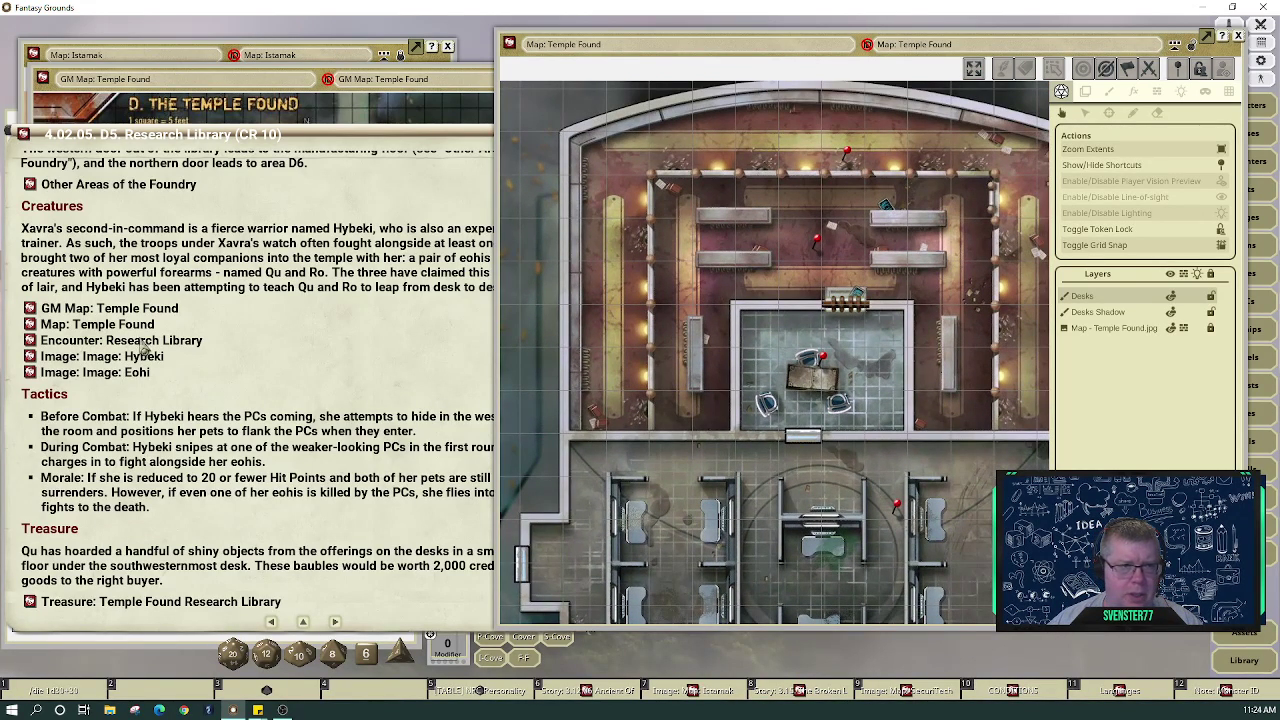
{"action": "left_click", "coordinate": [31, 185]}
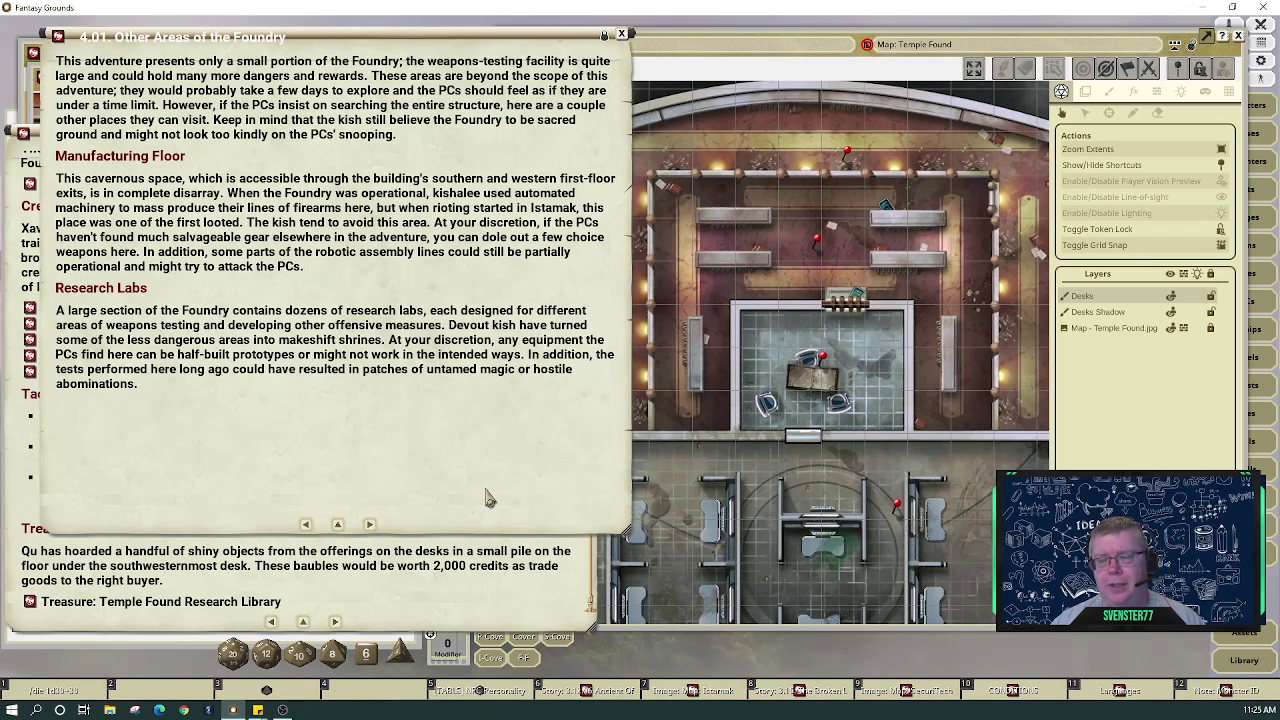
{"action": "left_click", "coordinate": [369, 525]}
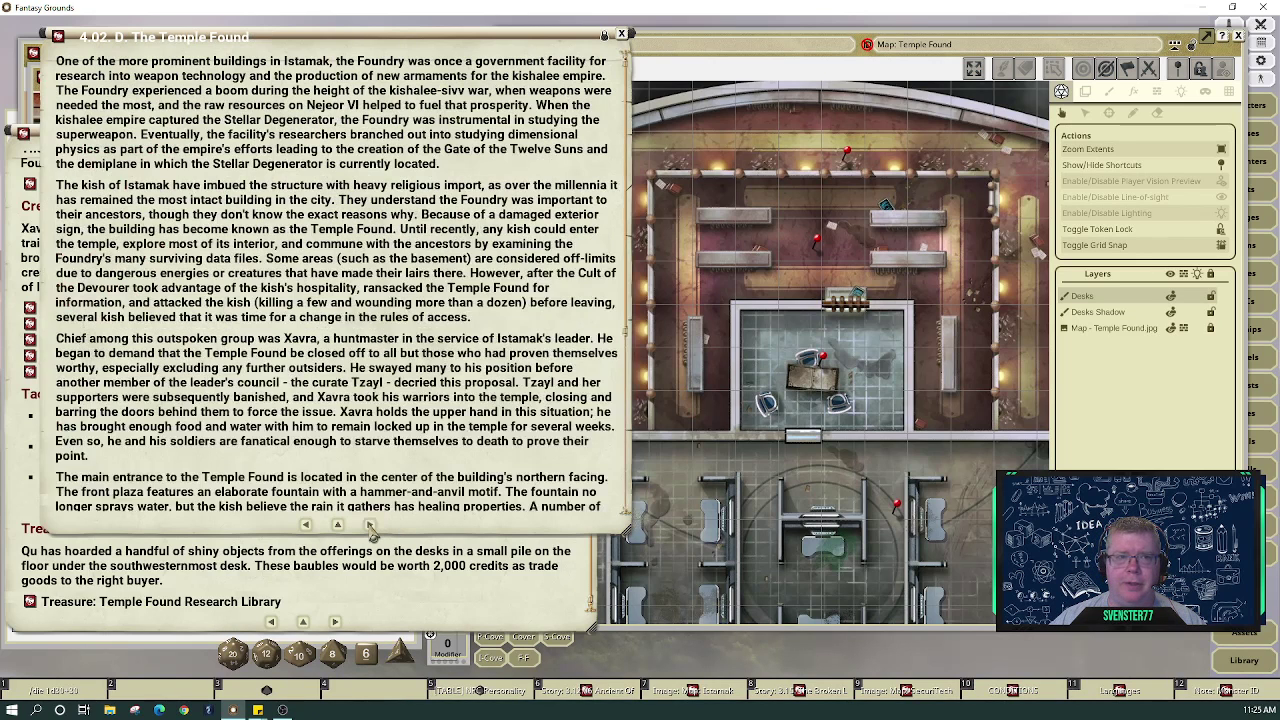
{"action": "left_click", "coordinate": [307, 526]}
{"action": "left_click", "coordinate": [307, 526]}
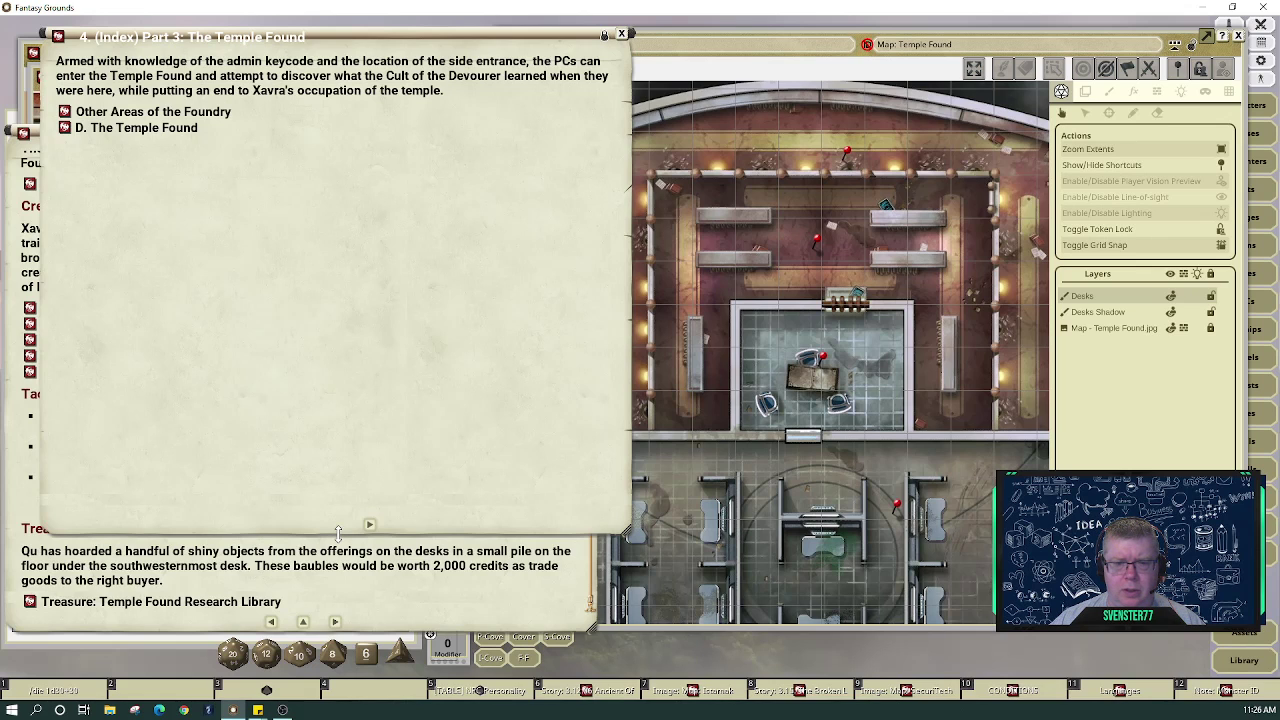
{"action": "left_click", "coordinate": [369, 524]}
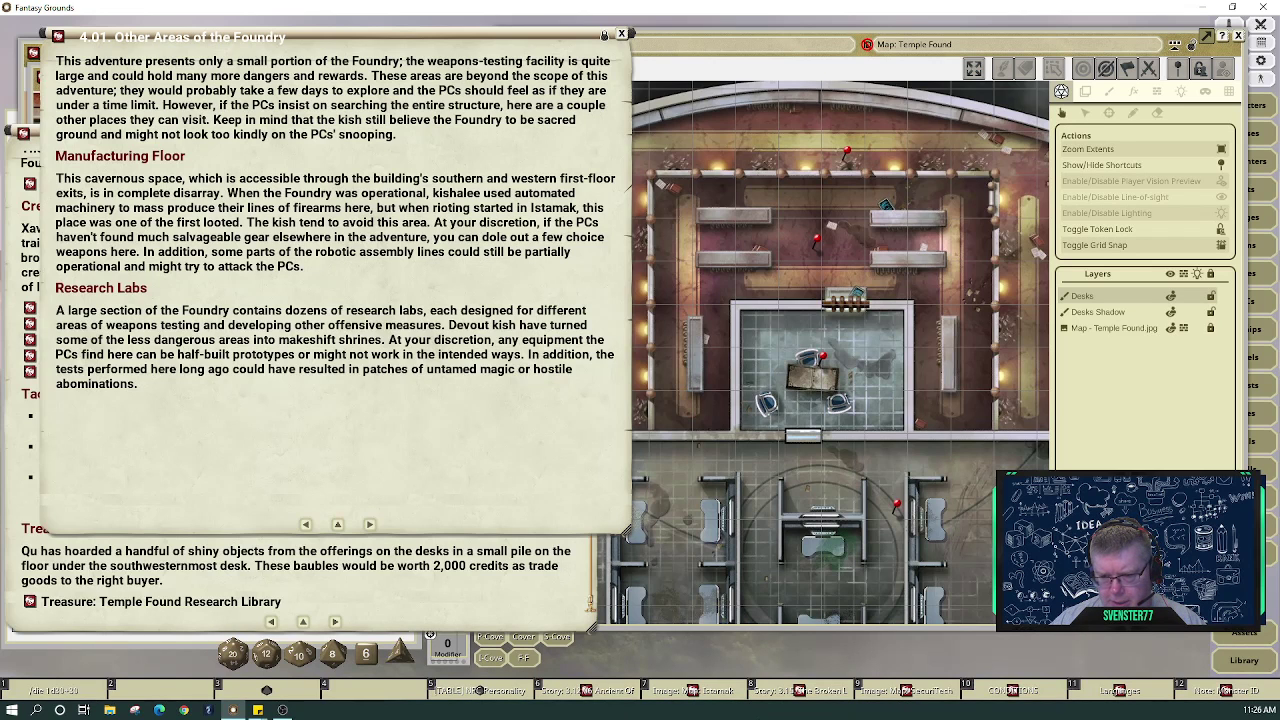
Open the Istamak map and compare the large building on the city's eastern edge with the whole Temple Found map
{"action": "left_click", "coordinate": [718, 690]}
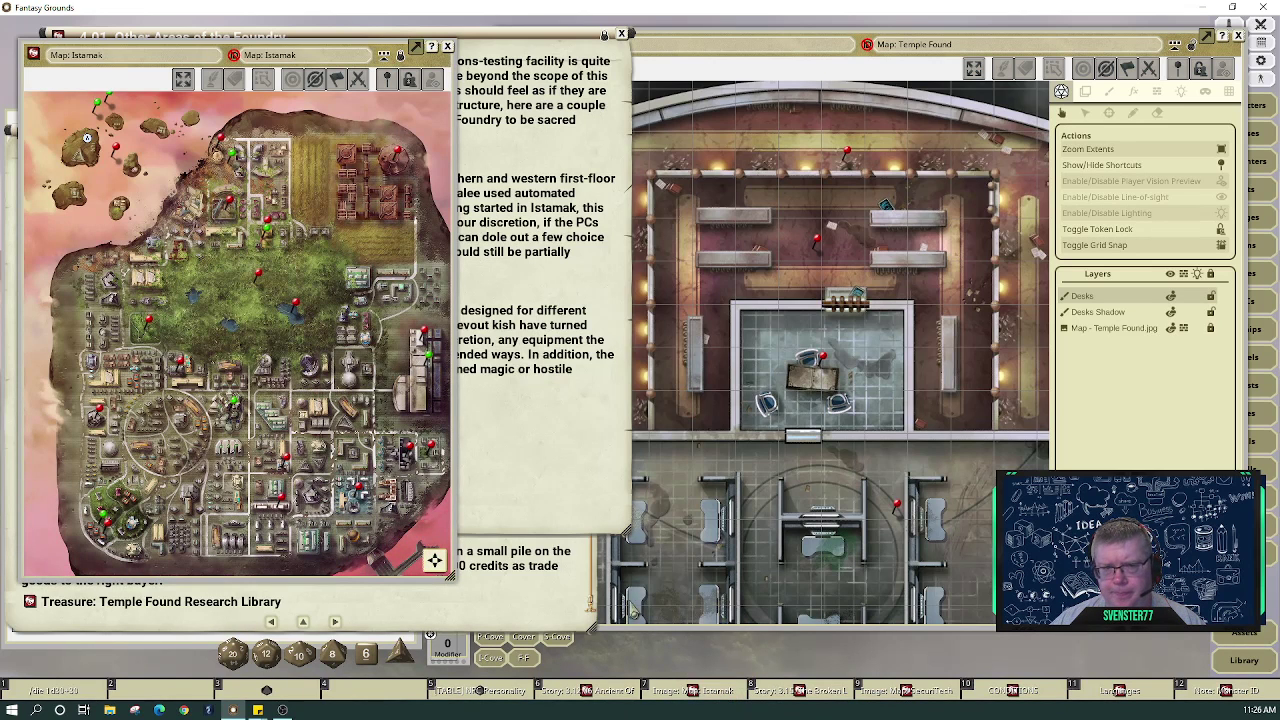
{"action": "scroll", "coordinate": [410, 370], "scroll_direction": "up", "scroll_amount": 3}
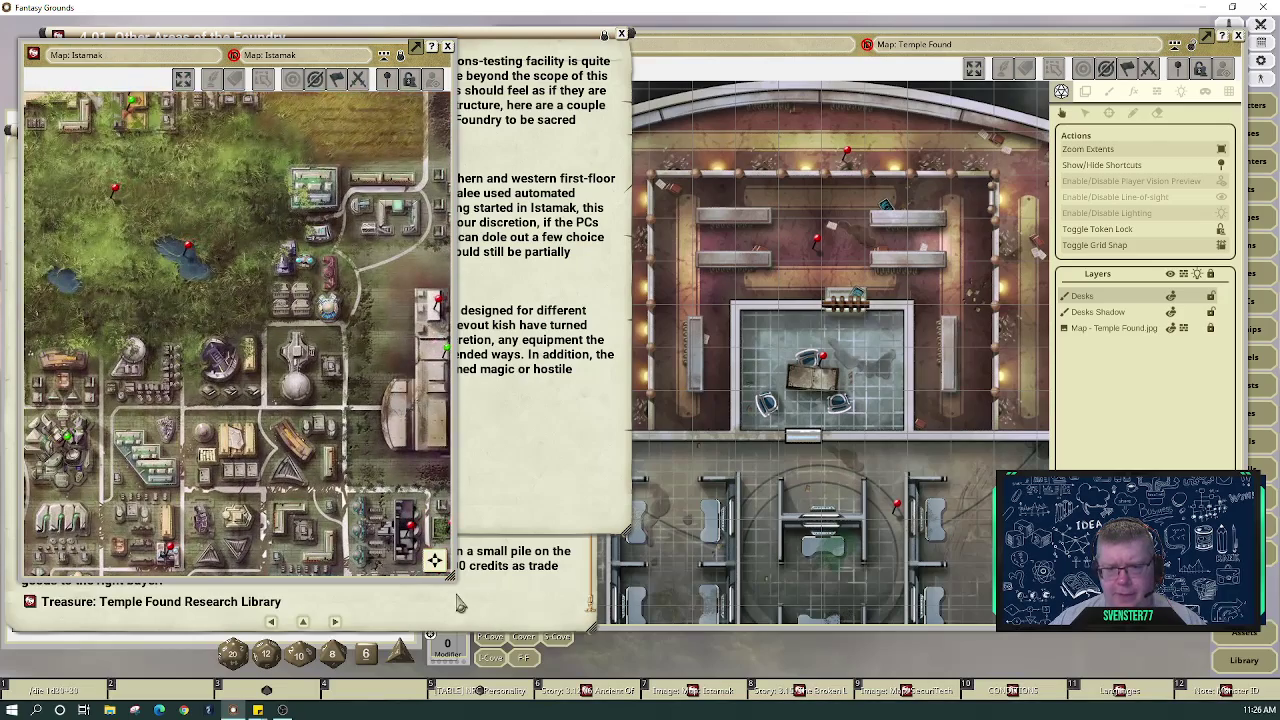
{"action": "left_click_drag", "start_coordinate": [438, 566], "coordinate": [490, 578]}
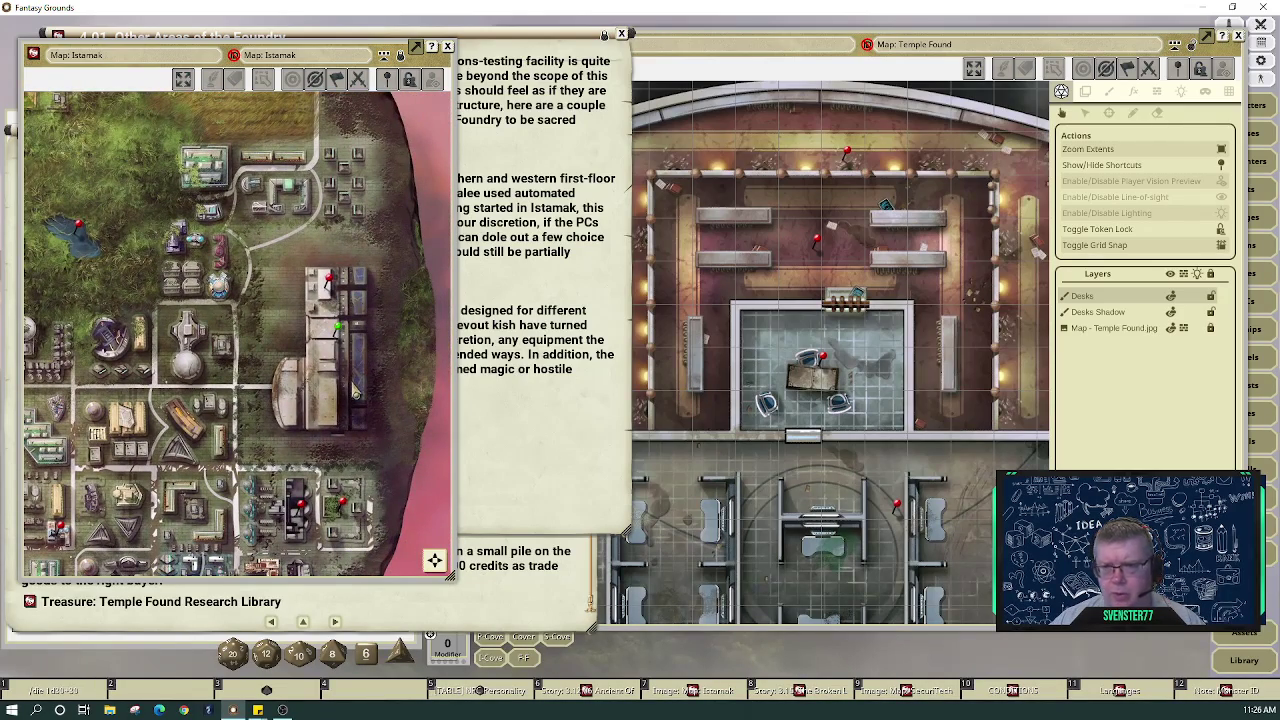
{"action": "scroll", "coordinate": [745, 357], "scroll_direction": "down", "scroll_amount": 5}
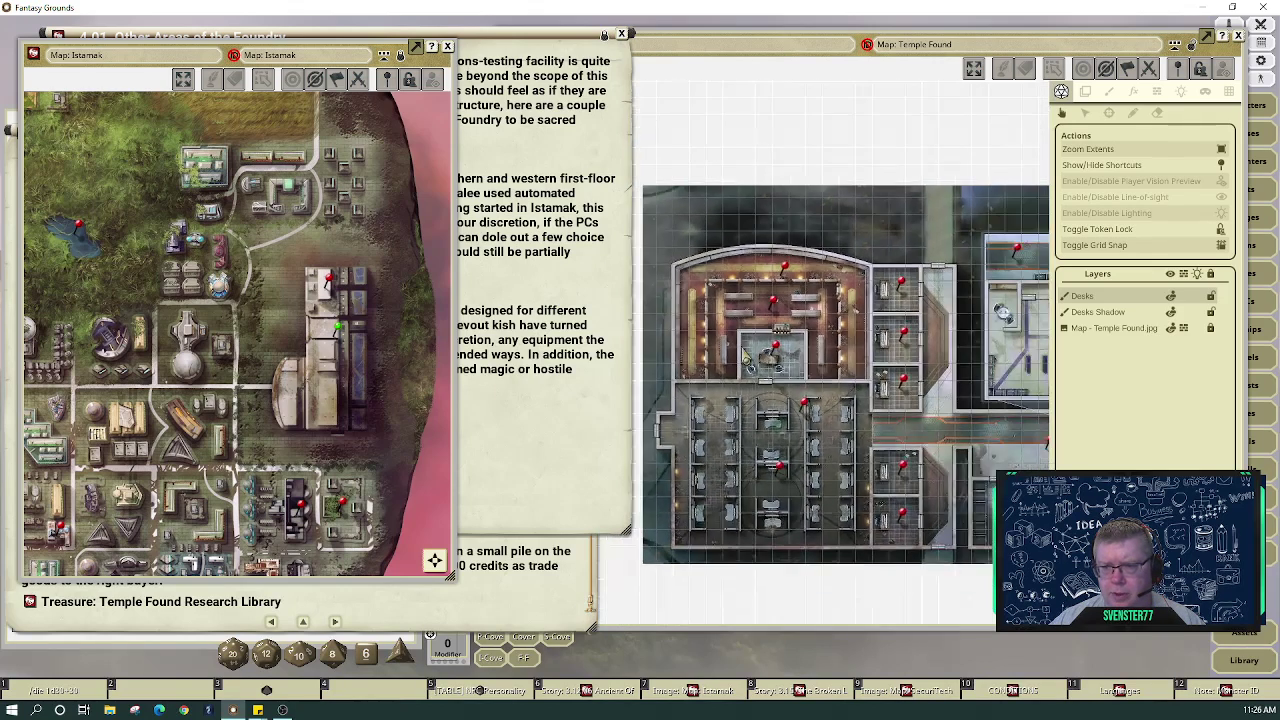
{"action": "scroll", "coordinate": [747, 357], "scroll_direction": "down", "scroll_amount": 1}
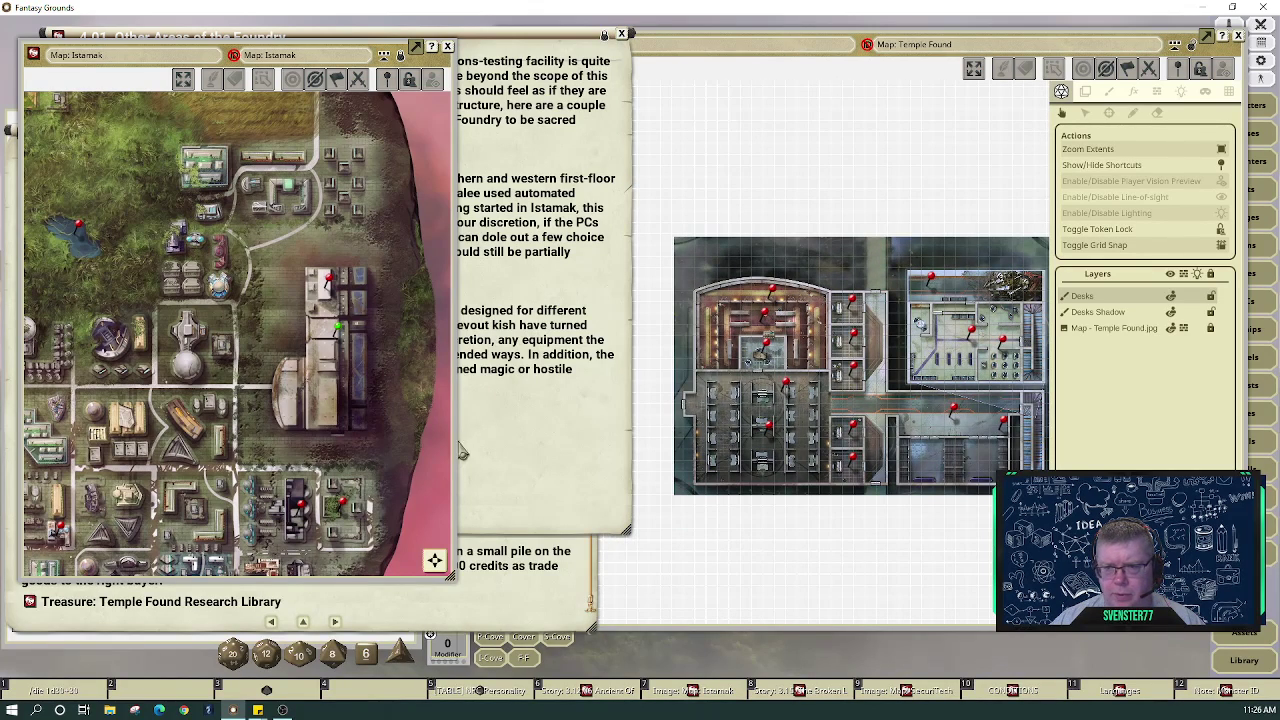
{"action": "left_click", "coordinate": [985, 615]}
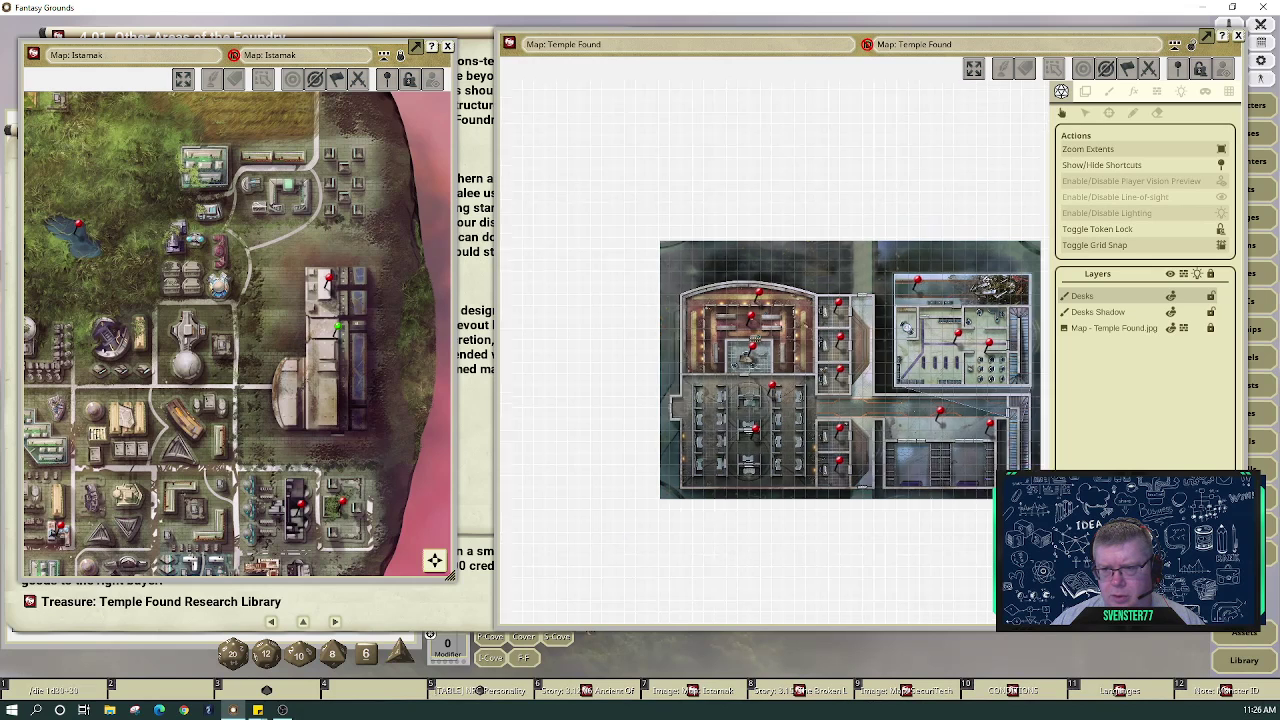
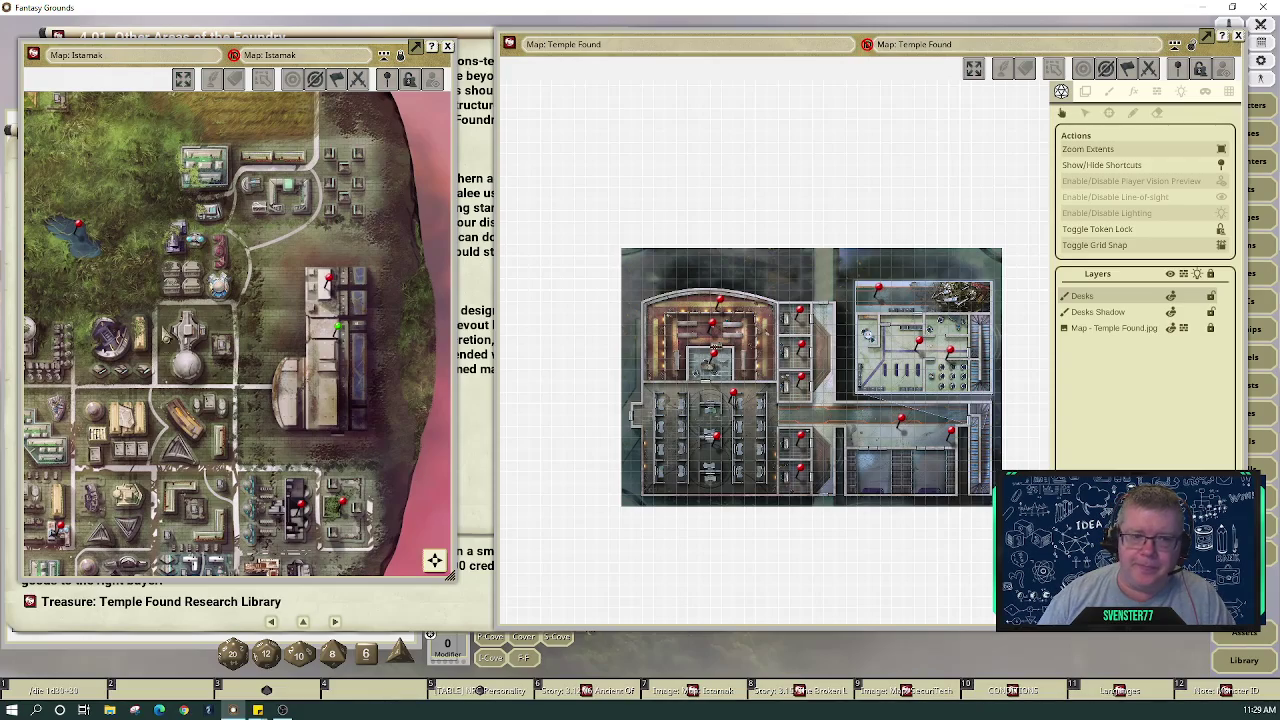
View the whole city on the Istamak map and close the Other Areas of the Foundry story entry
{"action": "scroll", "coordinate": [366, 486], "scroll_direction": "down", "scroll_amount": 5}
{"action": "left_click", "coordinate": [435, 561]}
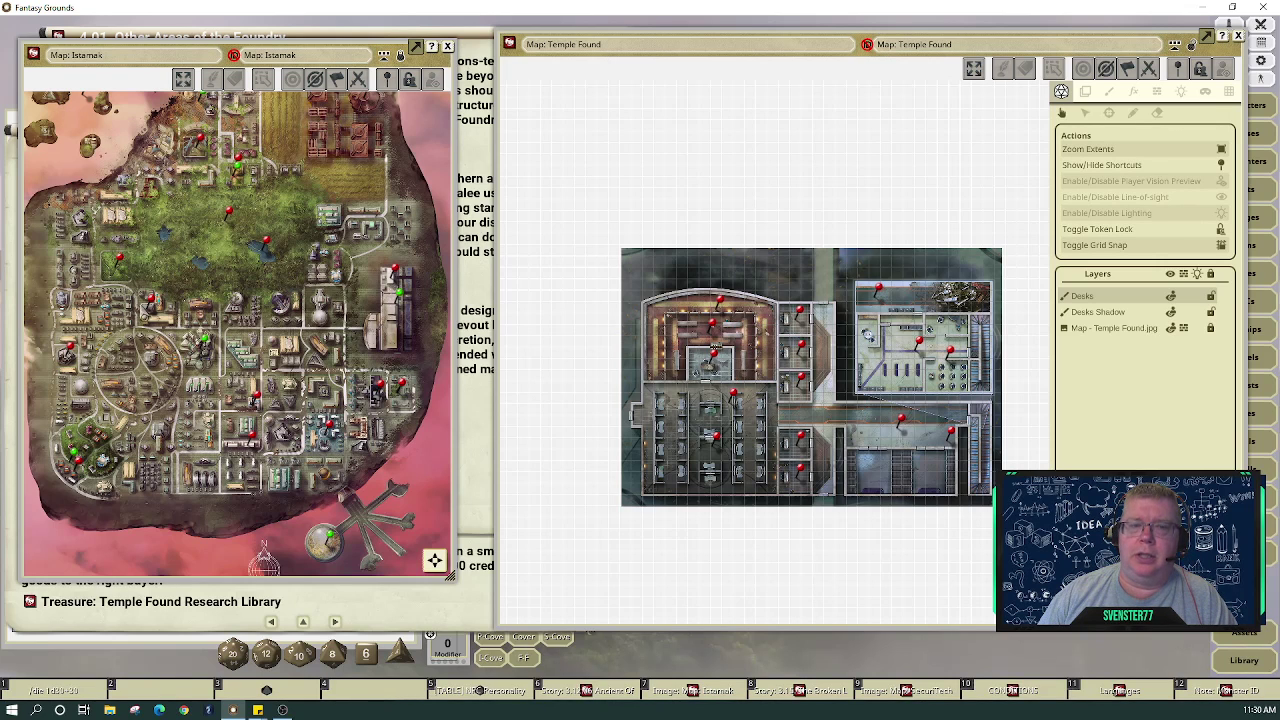
{"action": "scroll", "coordinate": [245, 355], "scroll_direction": "down", "scroll_amount": 3}
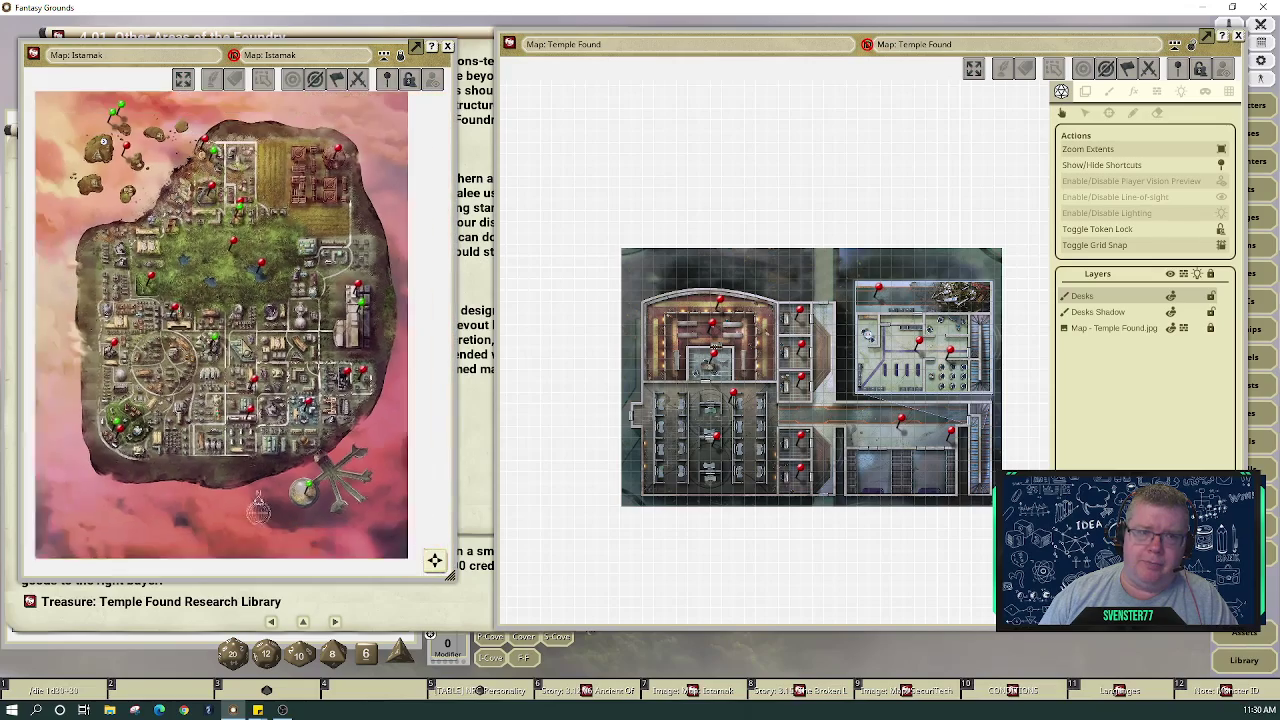
{"action": "scroll", "coordinate": [203, 384], "scroll_direction": "up", "scroll_amount": 2}
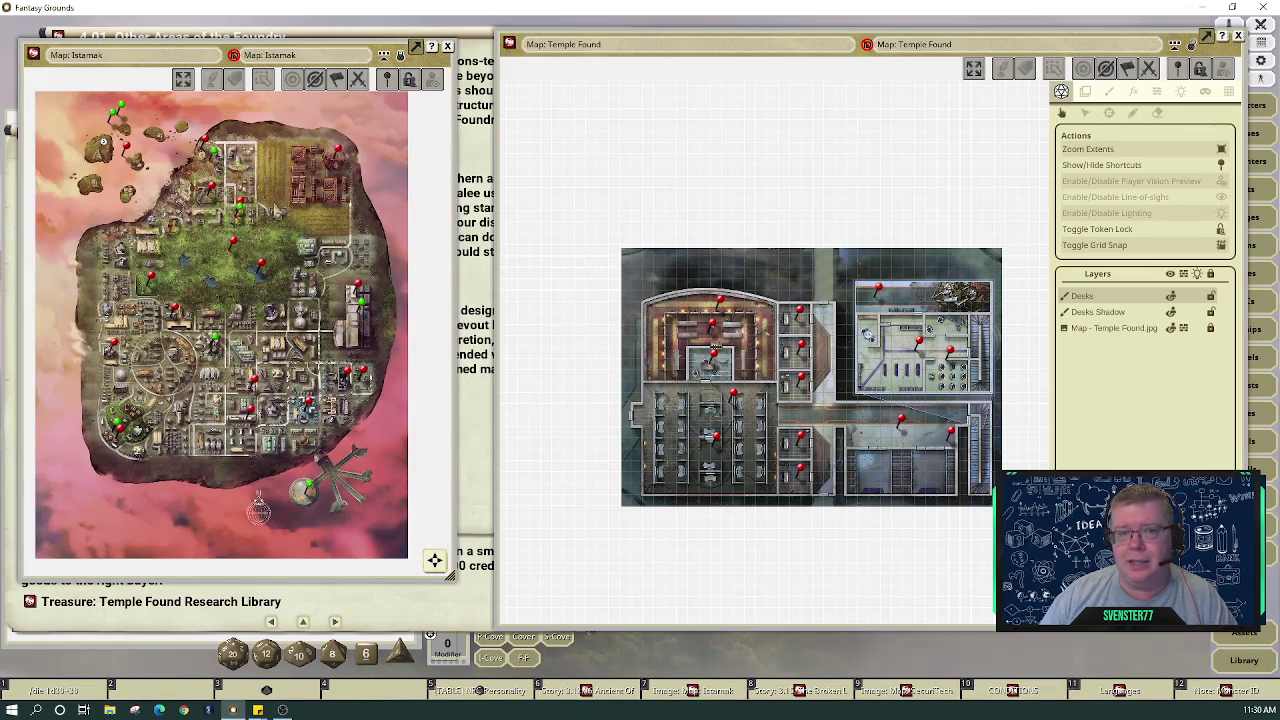
{"action": "scroll", "coordinate": [272, 204], "scroll_direction": "up", "scroll_amount": 1}
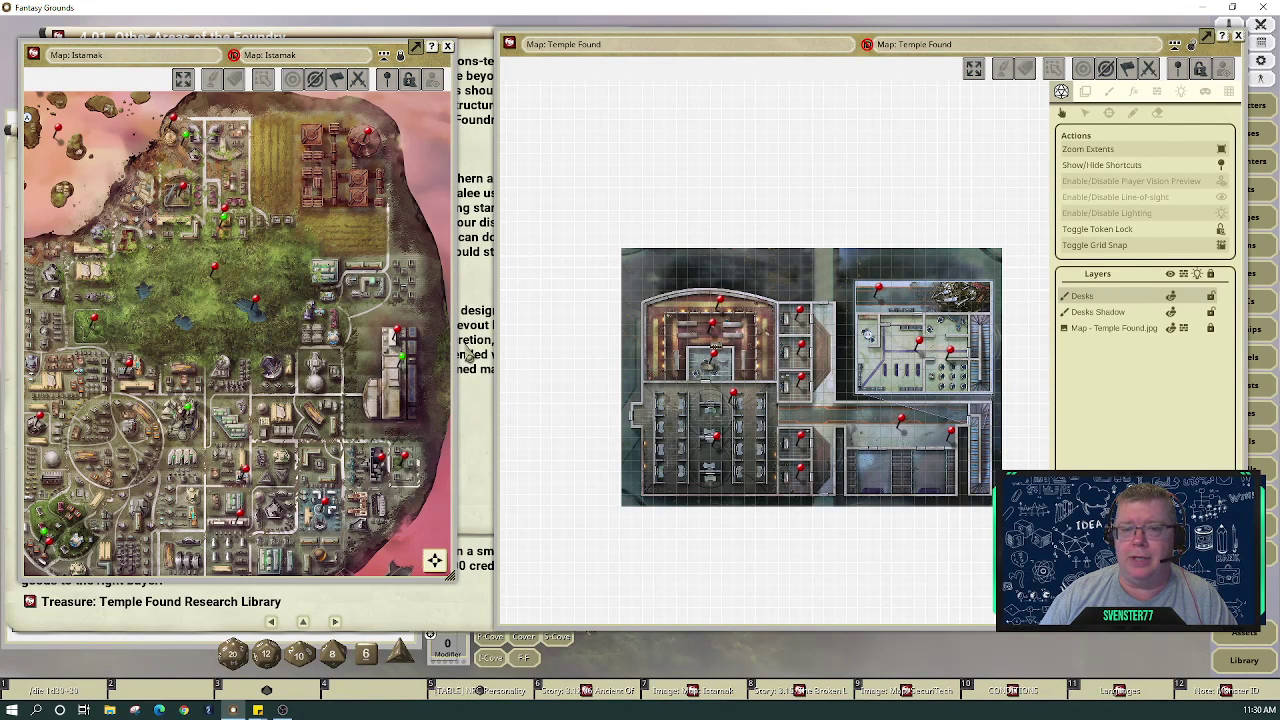
{"action": "left_click", "coordinate": [476, 312]}
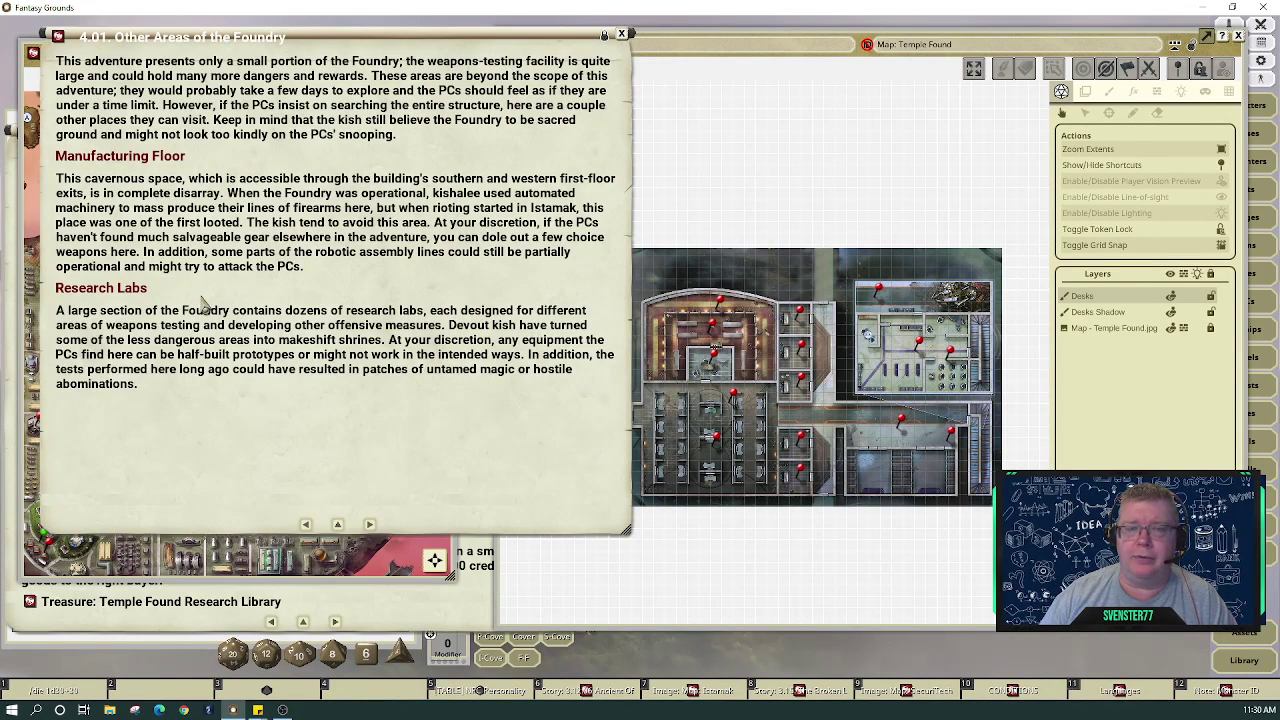
{"action": "left_click", "coordinate": [622, 37]}
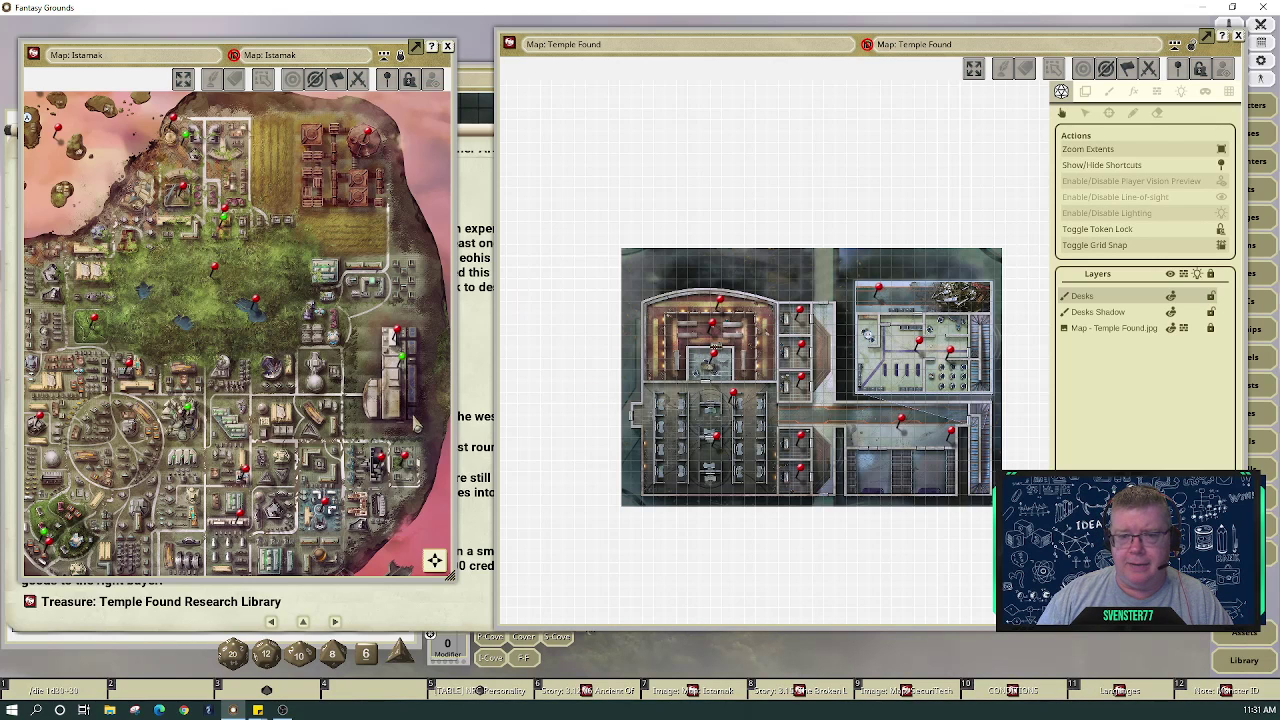
Examine the temple's northern rooms up close and advance the Research Library story to the D6. Reading Room page
{"action": "scroll", "coordinate": [750, 415], "scroll_direction": "up", "scroll_amount": 3}
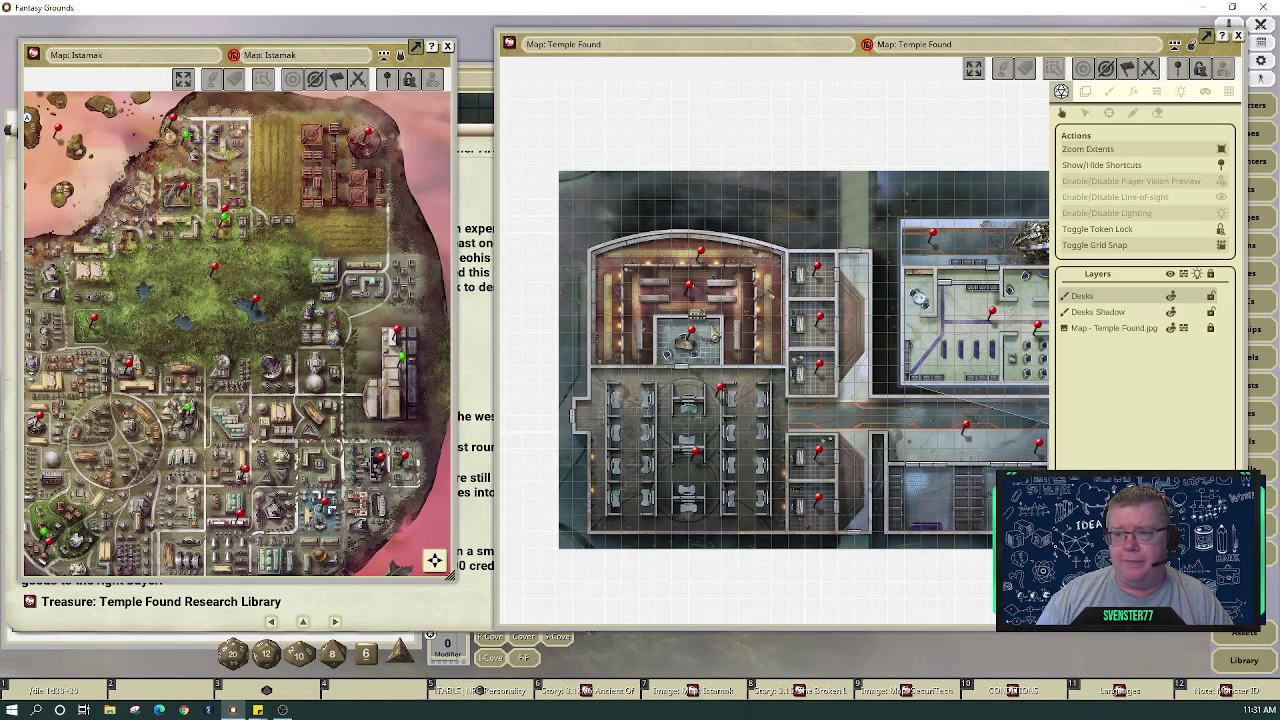
{"action": "scroll", "coordinate": [642, 300], "scroll_direction": "up", "scroll_amount": 2}
{"action": "scroll", "coordinate": [643, 300], "scroll_direction": "up", "scroll_amount": 2}
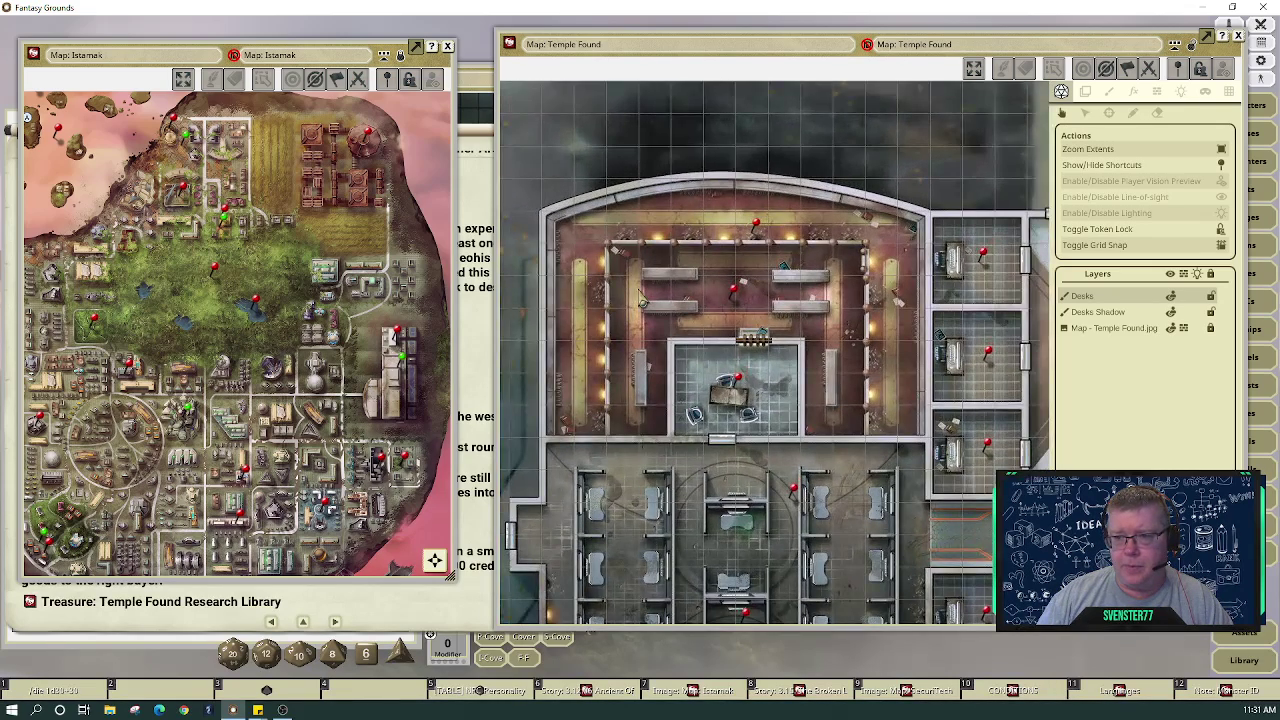
{"action": "scroll", "coordinate": [642, 300], "scroll_direction": "up", "scroll_amount": 1}
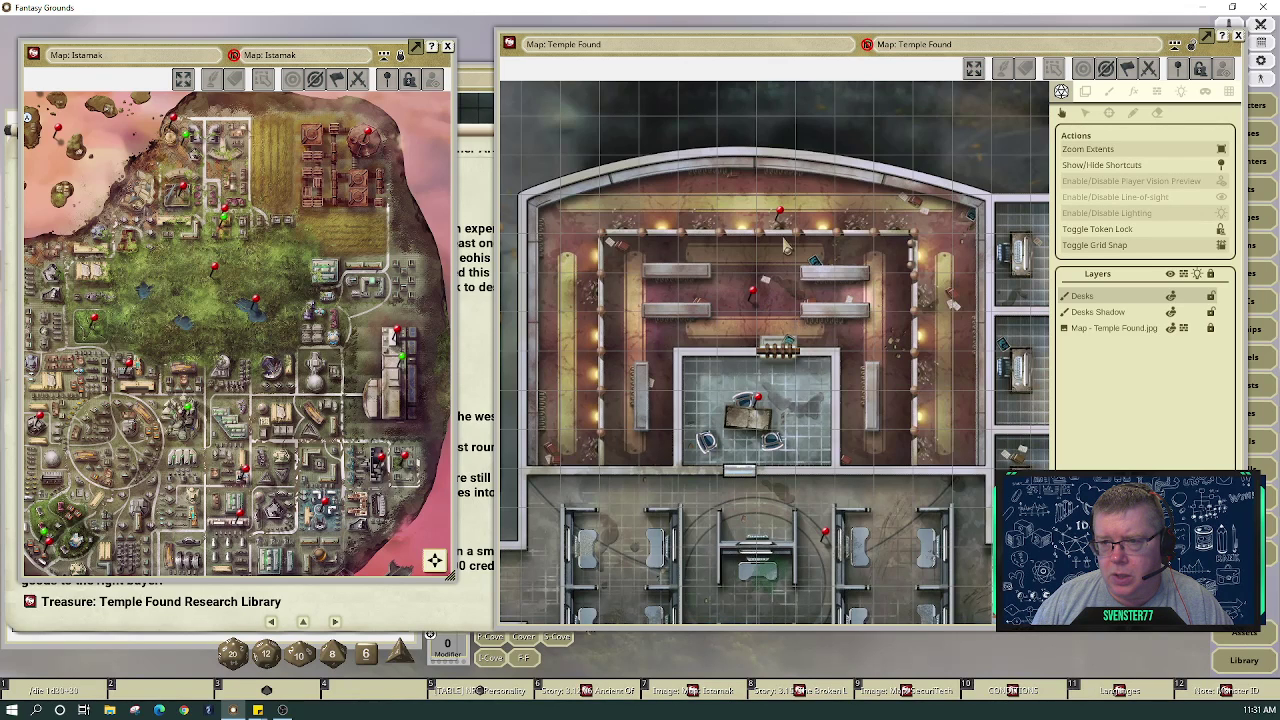
{"action": "left_click", "coordinate": [484, 197]}
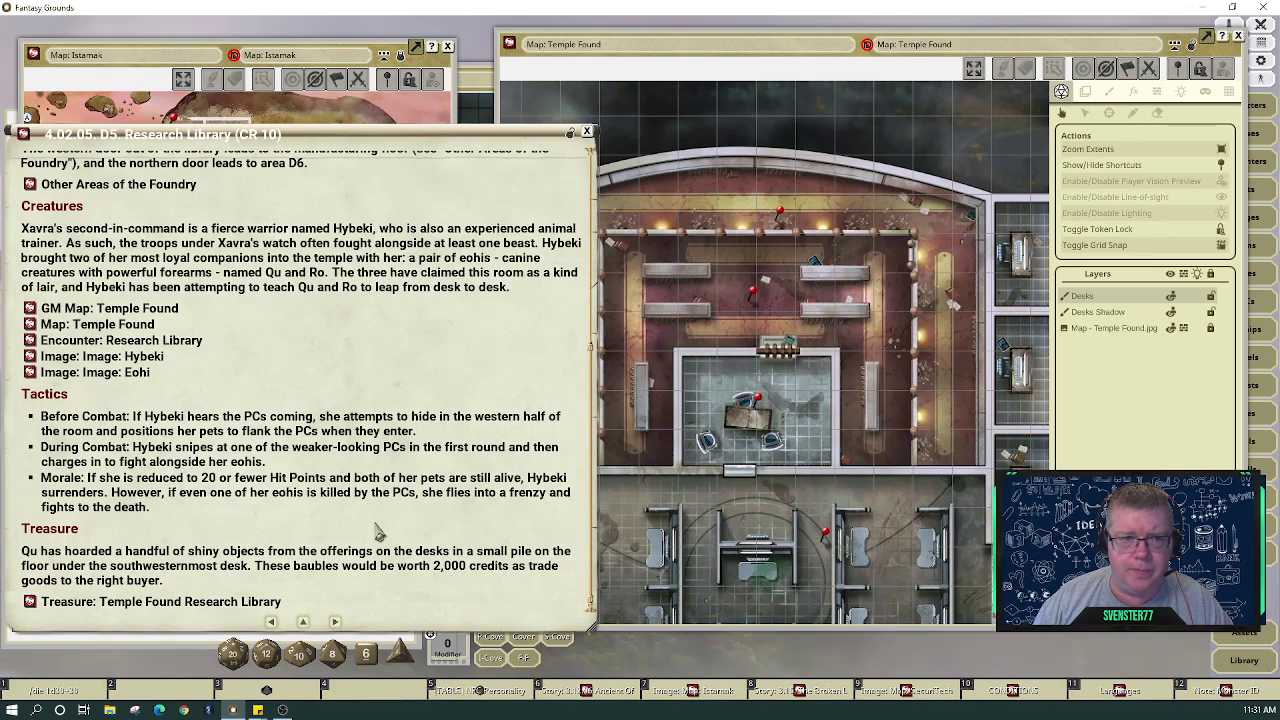
{"action": "left_click", "coordinate": [336, 622]}
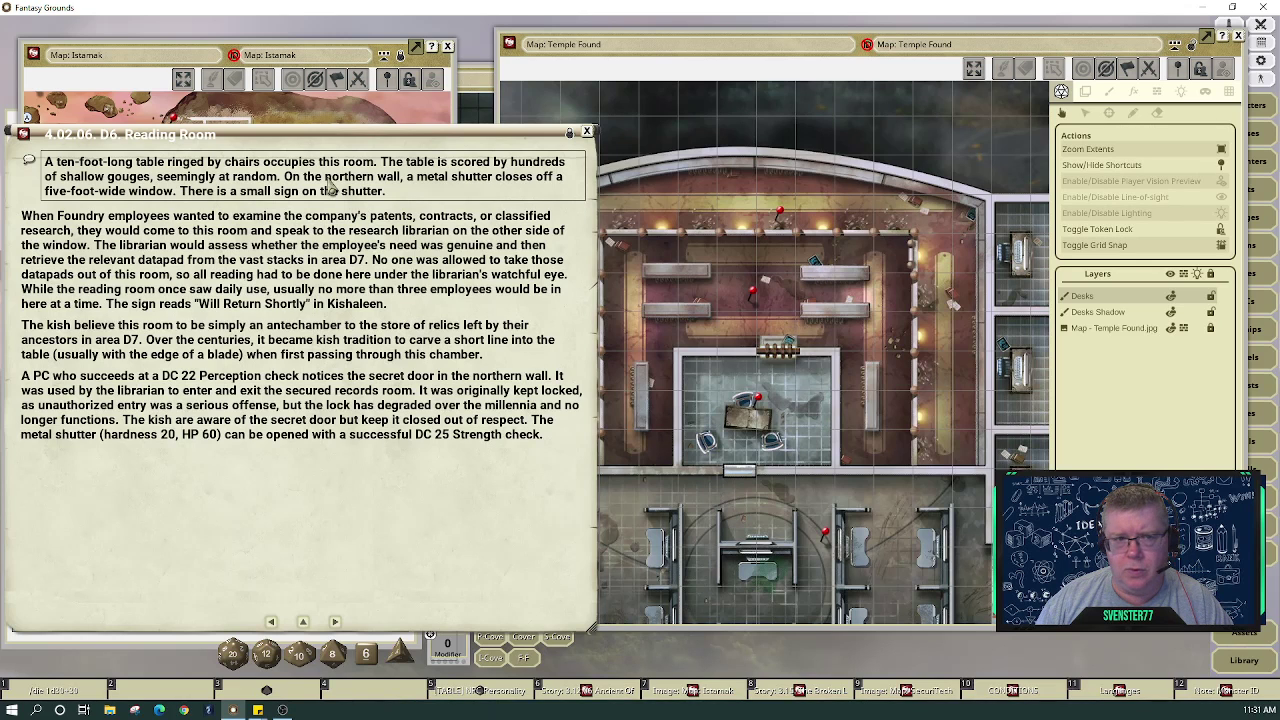
Close the Istamak map, move the Reading Room entry lower, and bring the GM Map: Temple Found forward
{"action": "left_click_drag", "start_coordinate": [310, 140], "coordinate": [288, 74]}
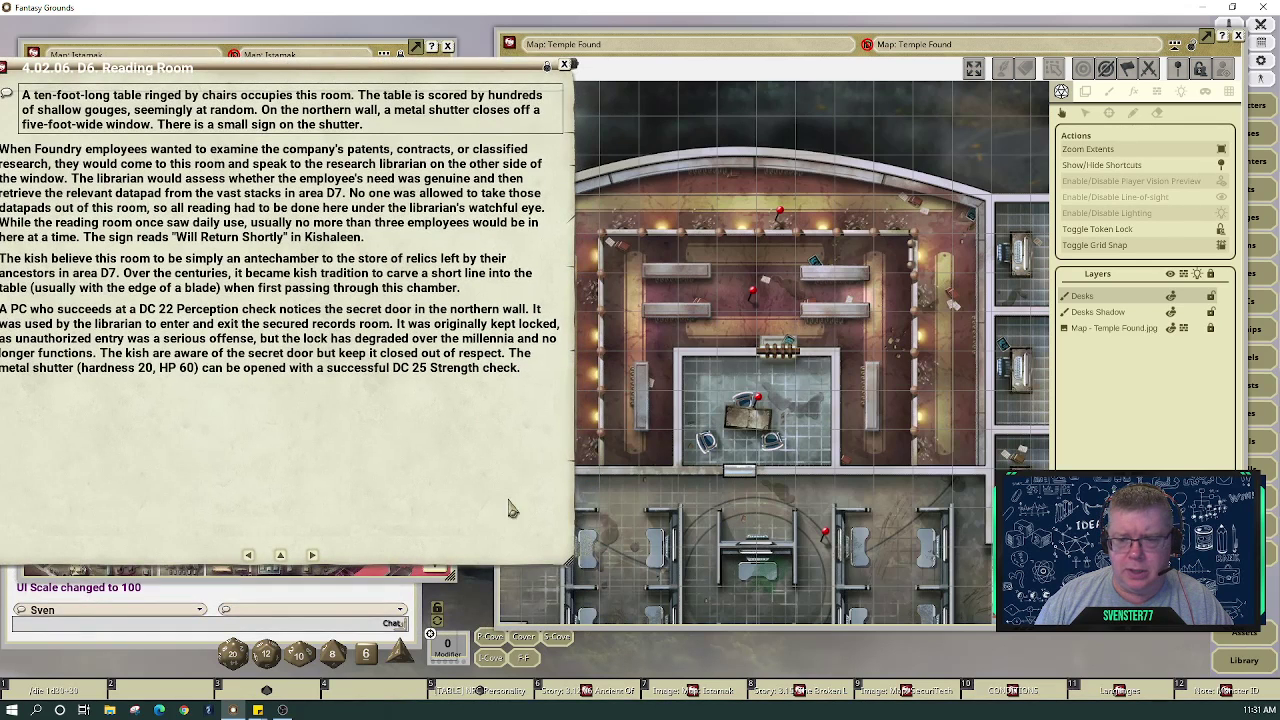
{"action": "left_click", "coordinate": [414, 574]}
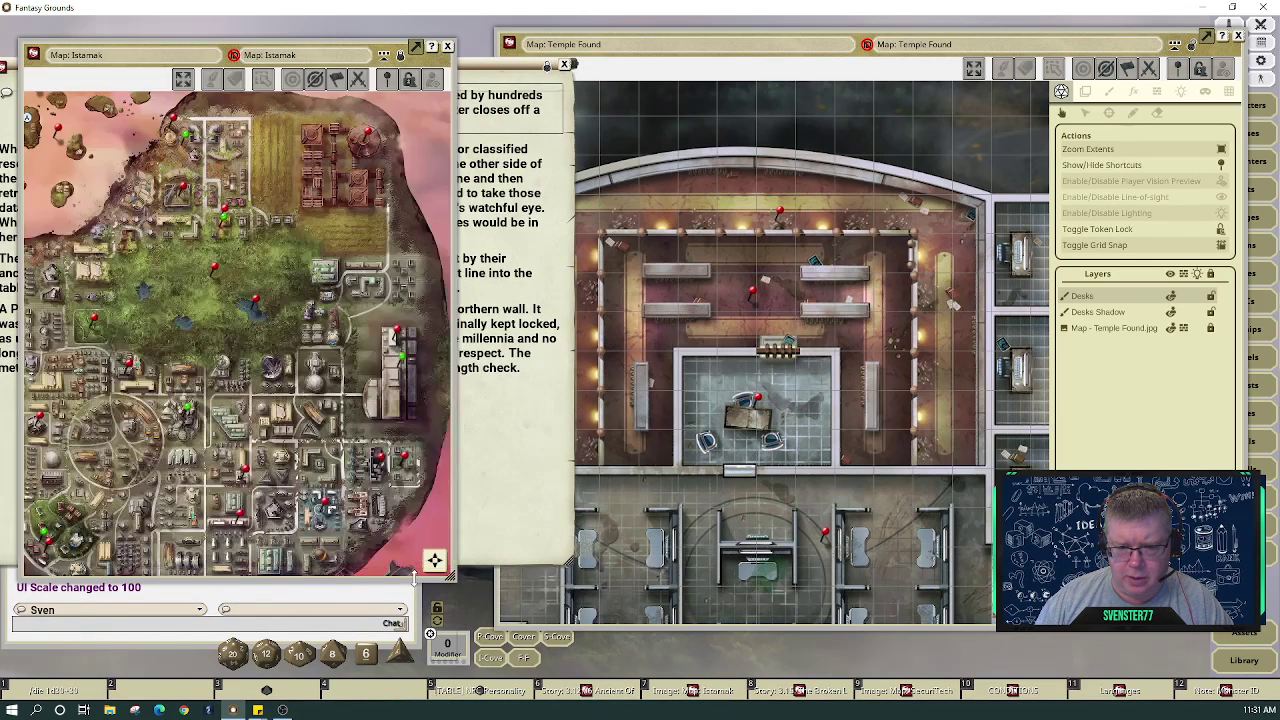
{"action": "left_click", "coordinate": [447, 47]}
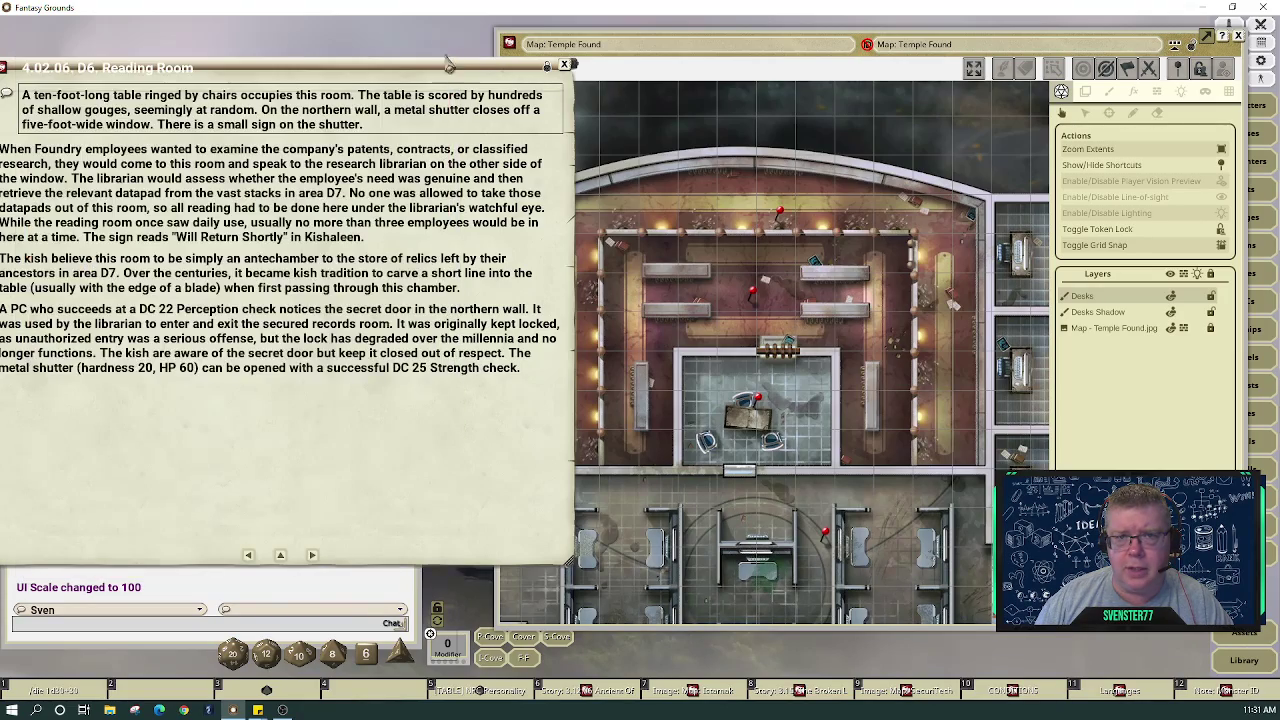
{"action": "left_click_drag", "start_coordinate": [413, 74], "coordinate": [425, 190]}
{"action": "left_click_drag", "start_coordinate": [481, 241], "coordinate": [478, 313]}
{"action": "left_click", "coordinate": [316, 200]}
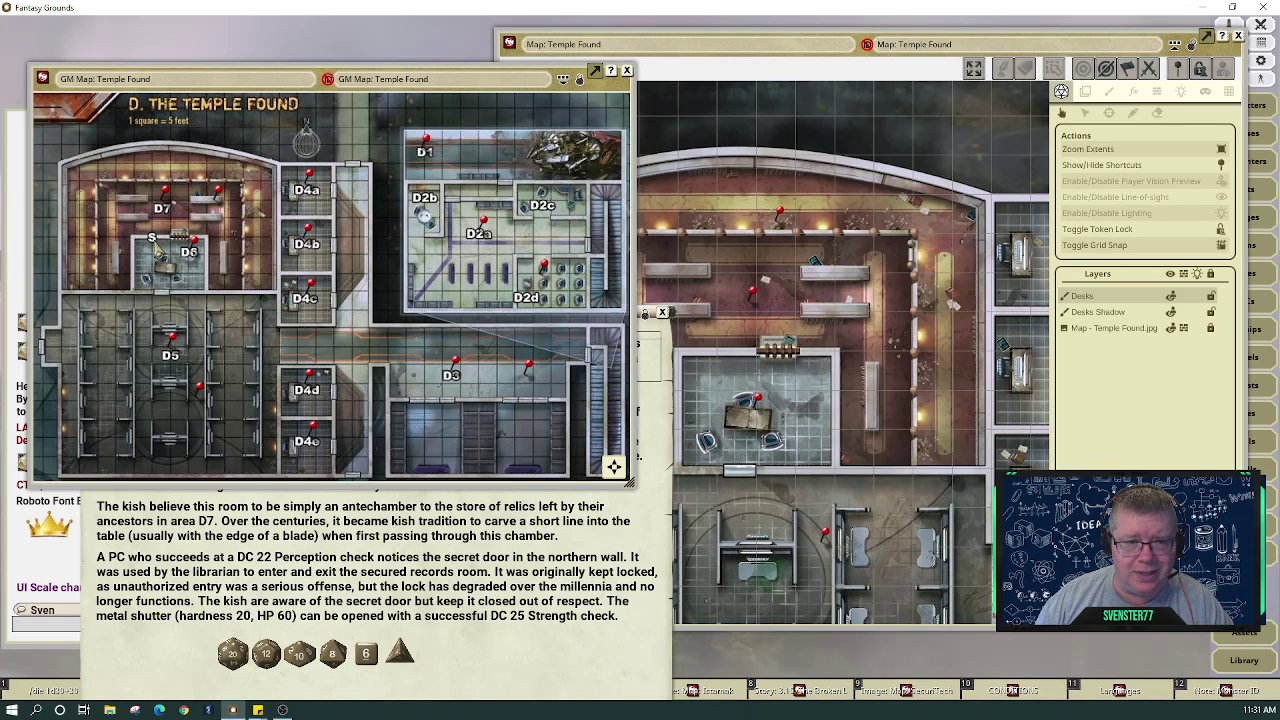
Bring the D6. Reading Room entry forward, move it over the GM map, and advance to the D7. Secured Records Room page
{"action": "left_click", "coordinate": [479, 580]}
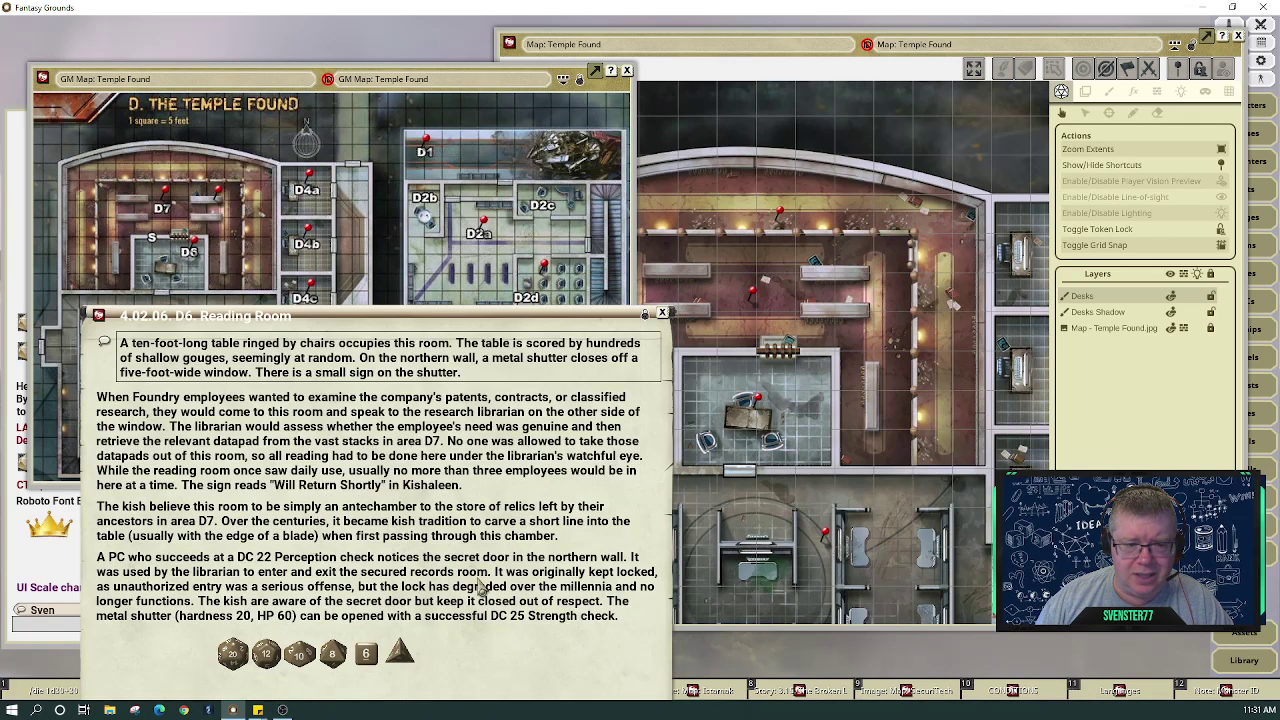
{"action": "left_click_drag", "start_coordinate": [365, 320], "coordinate": [305, 80]}
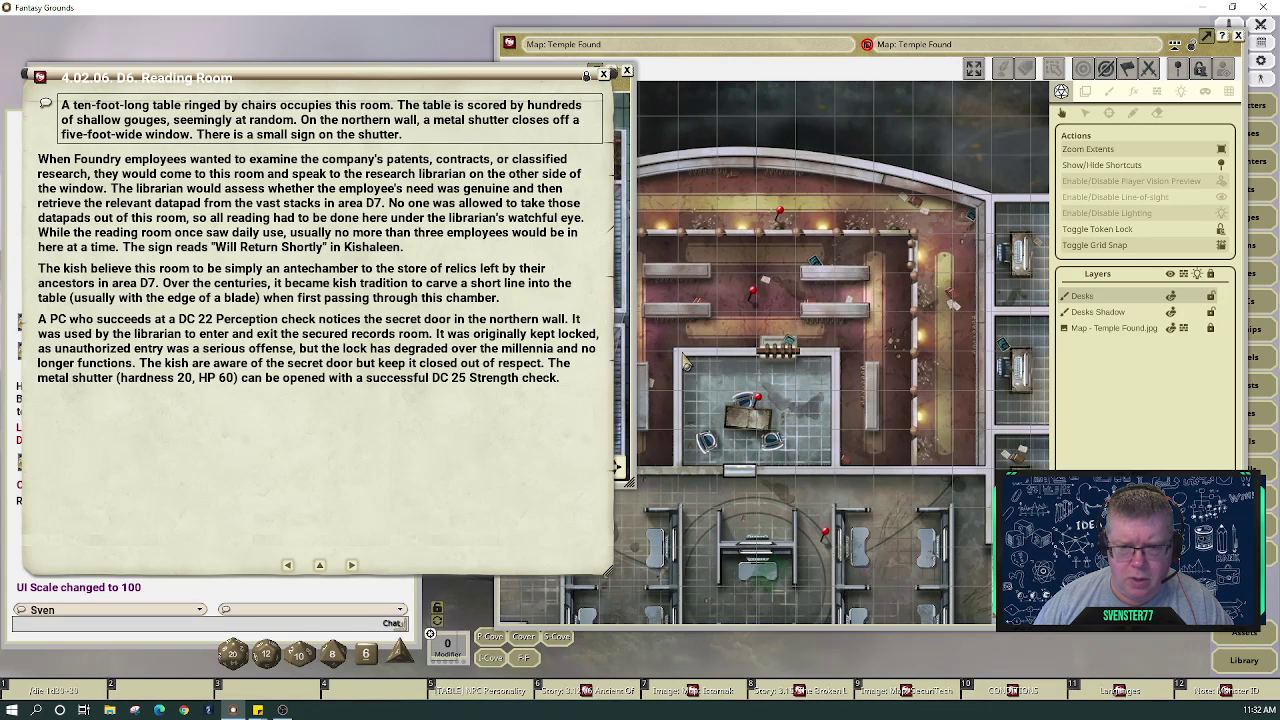
{"action": "left_click", "coordinate": [353, 572]}
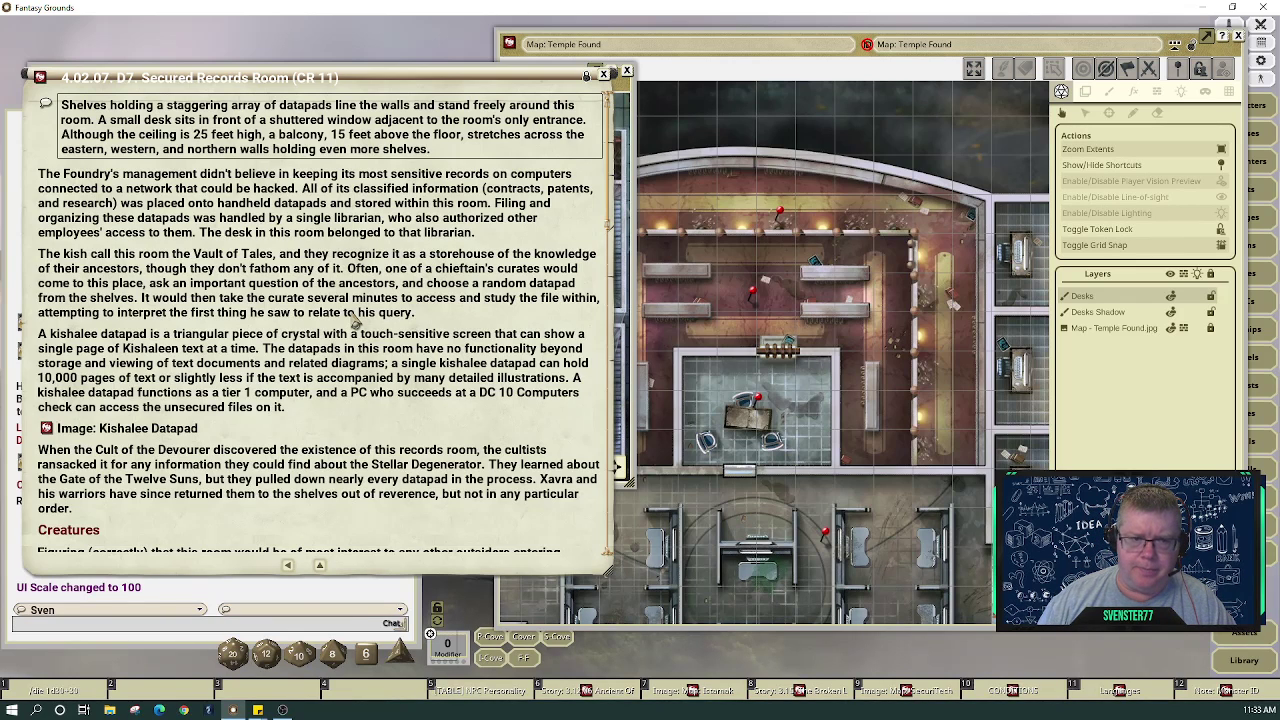
View the Kishalee Datapad and Fight with Xavra images linked in the Secured Records Room entry, closing the fight image
{"action": "scroll", "coordinate": [354, 319], "scroll_direction": "down", "scroll_amount": 3}
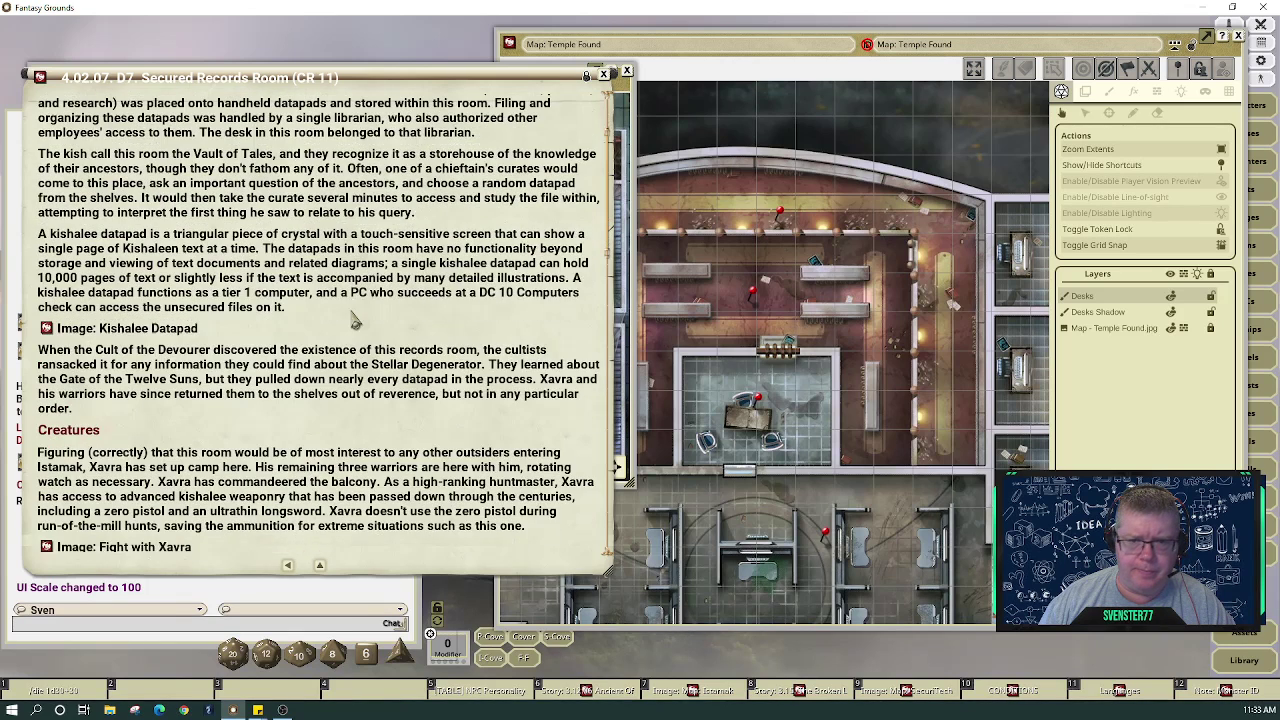
{"action": "scroll", "coordinate": [354, 319], "scroll_direction": "down", "scroll_amount": 2}
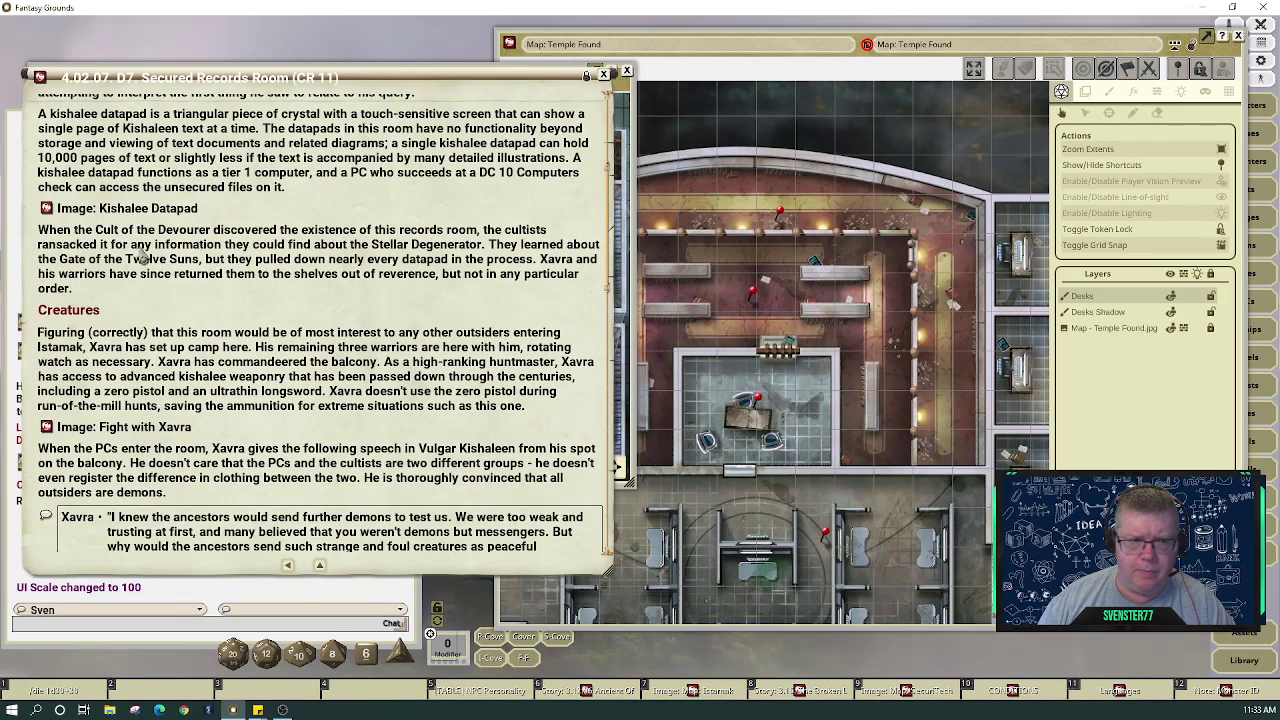
{"action": "left_click", "coordinate": [46, 208]}
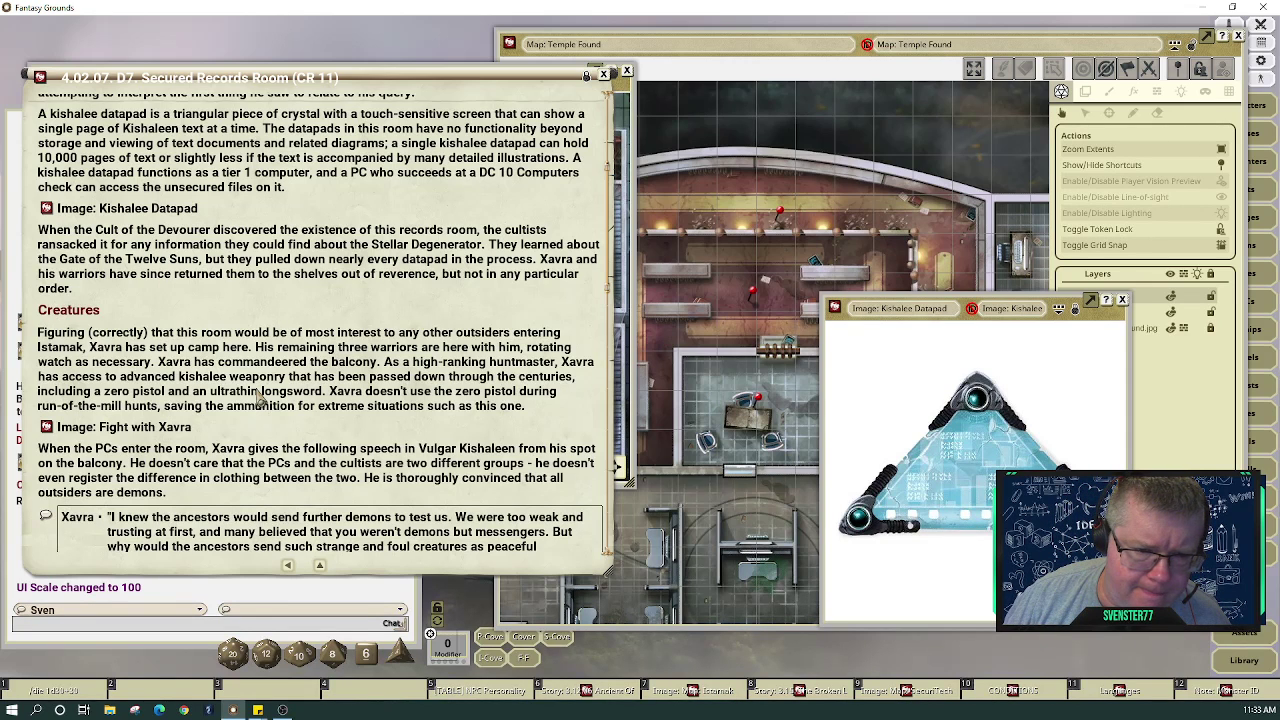
{"action": "scroll", "coordinate": [261, 397], "scroll_direction": "down", "scroll_amount": 5}
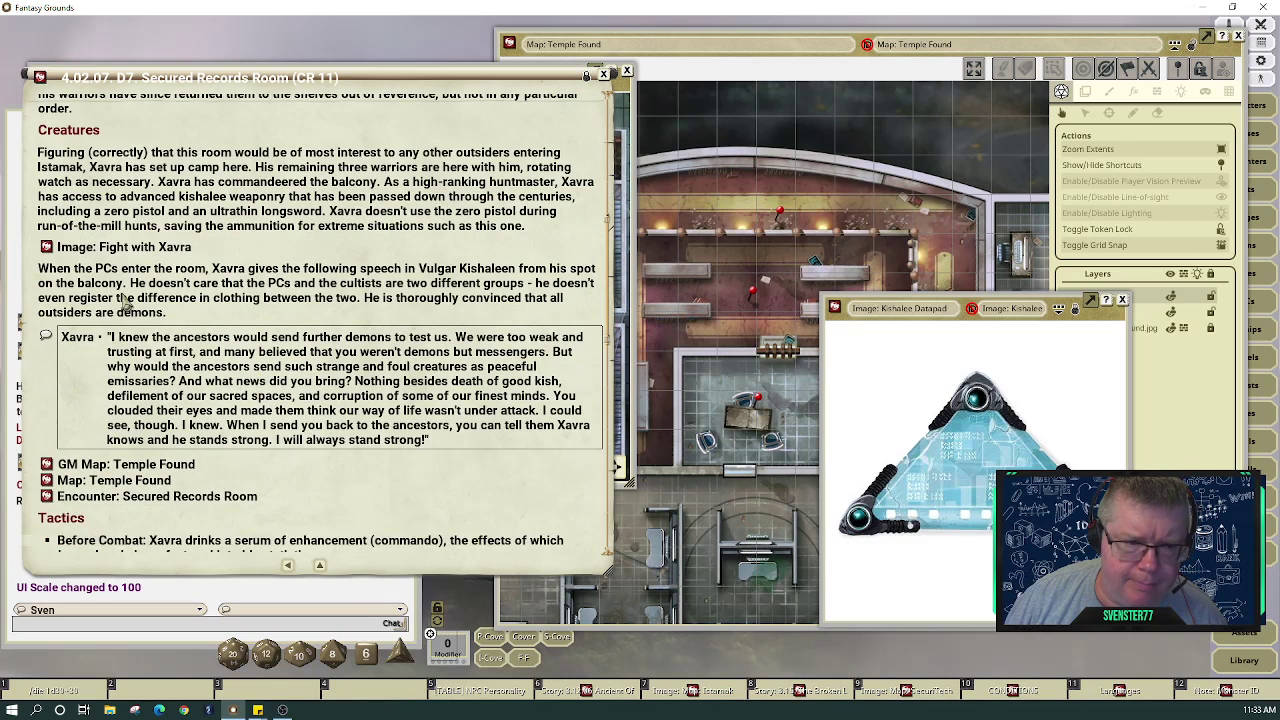
{"action": "left_click", "coordinate": [47, 247]}
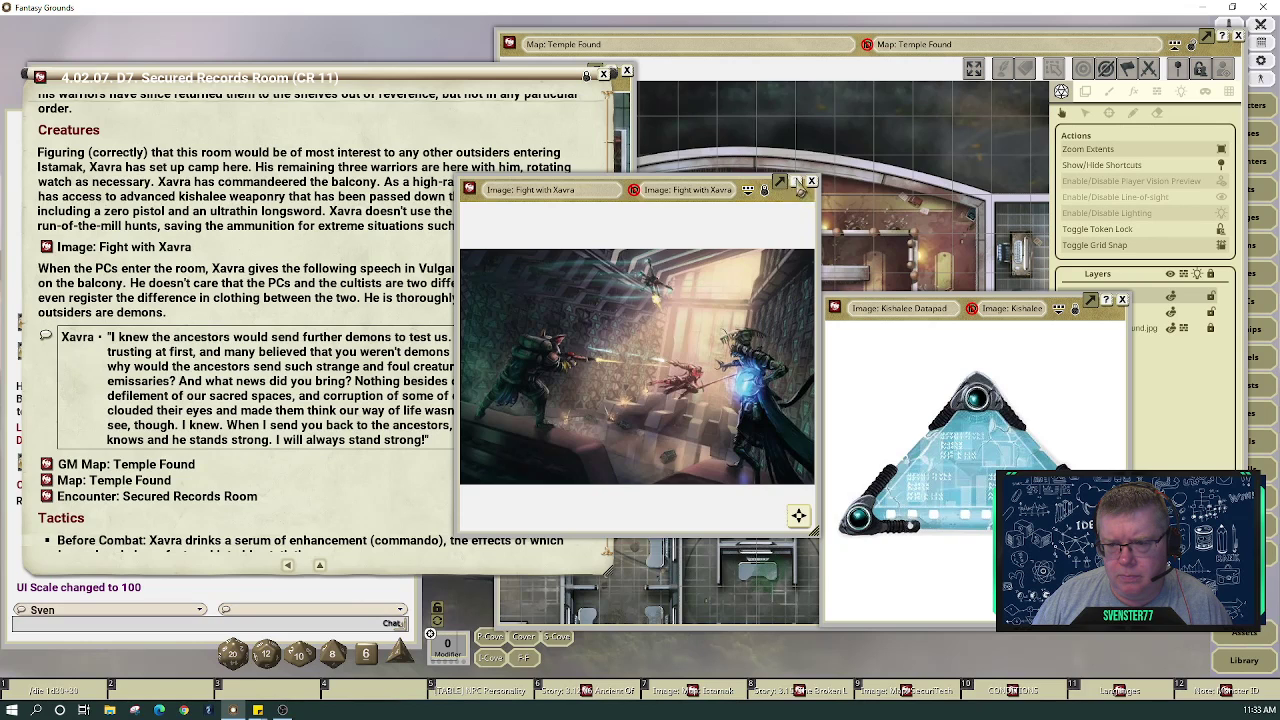
{"action": "left_click", "coordinate": [811, 181]}
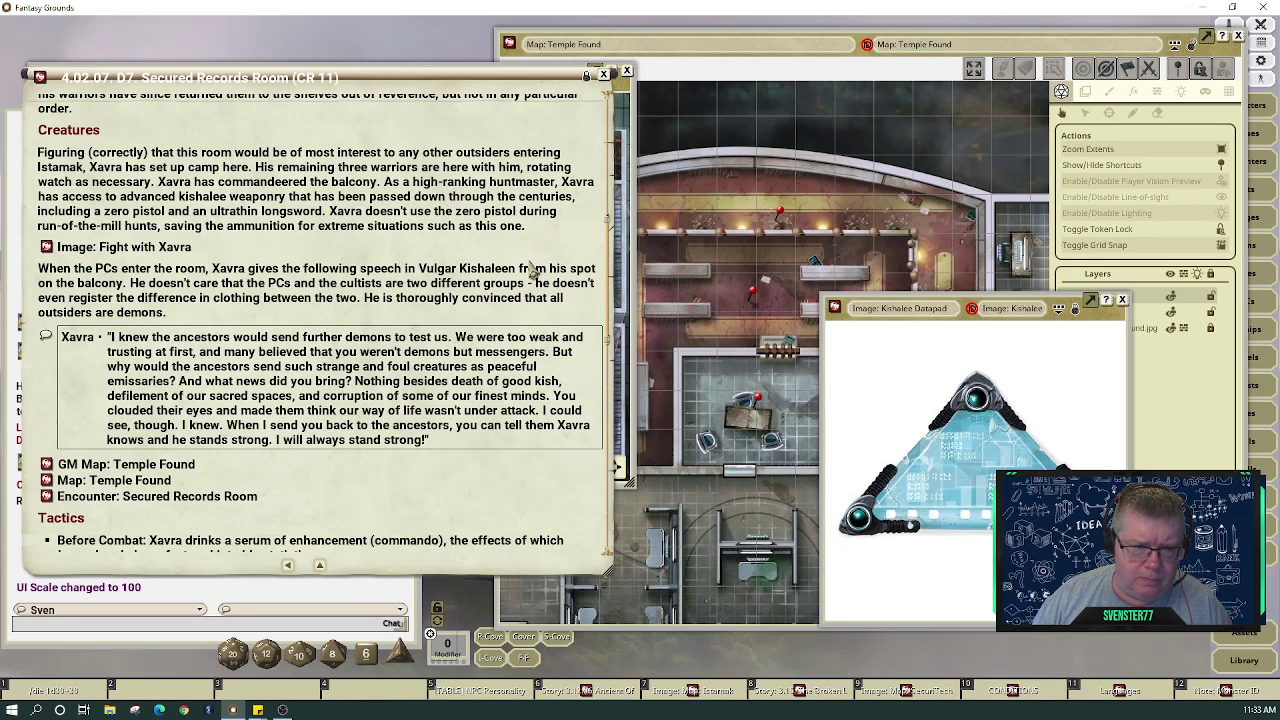
Read the Secured Records Room entry's Tactics, Treasure and Development sections and return to the encounter link
{"action": "scroll", "coordinate": [532, 272], "scroll_direction": "down", "scroll_amount": 1}
{"action": "scroll", "coordinate": [532, 272], "scroll_direction": "down", "scroll_amount": 5}
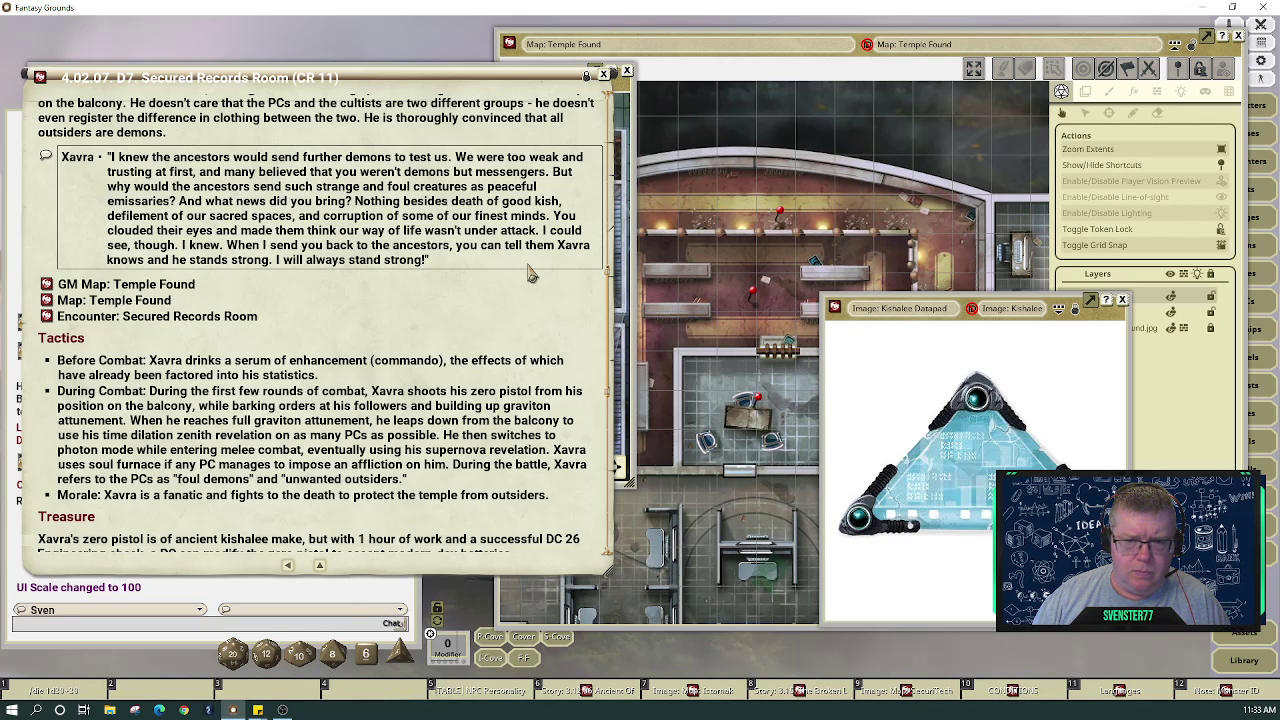
{"action": "scroll", "coordinate": [532, 272], "scroll_direction": "down", "scroll_amount": 7}
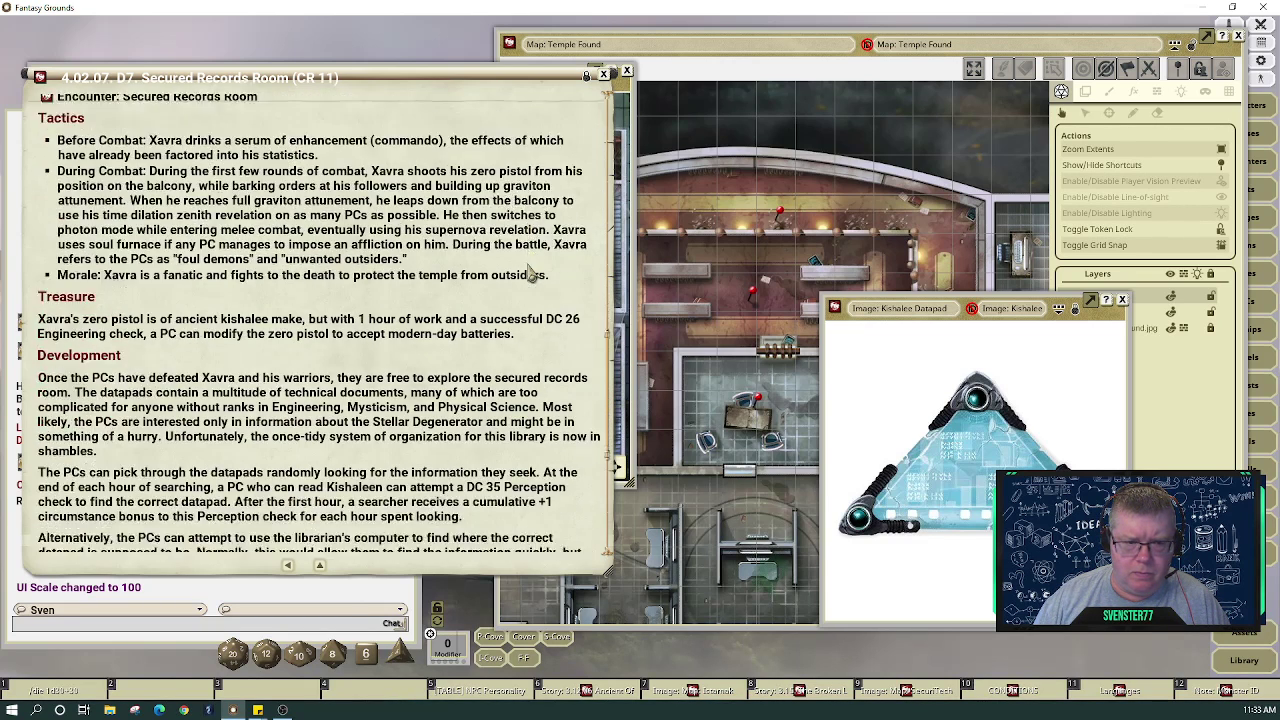
{"action": "scroll", "coordinate": [532, 272], "scroll_direction": "down", "scroll_amount": 9}
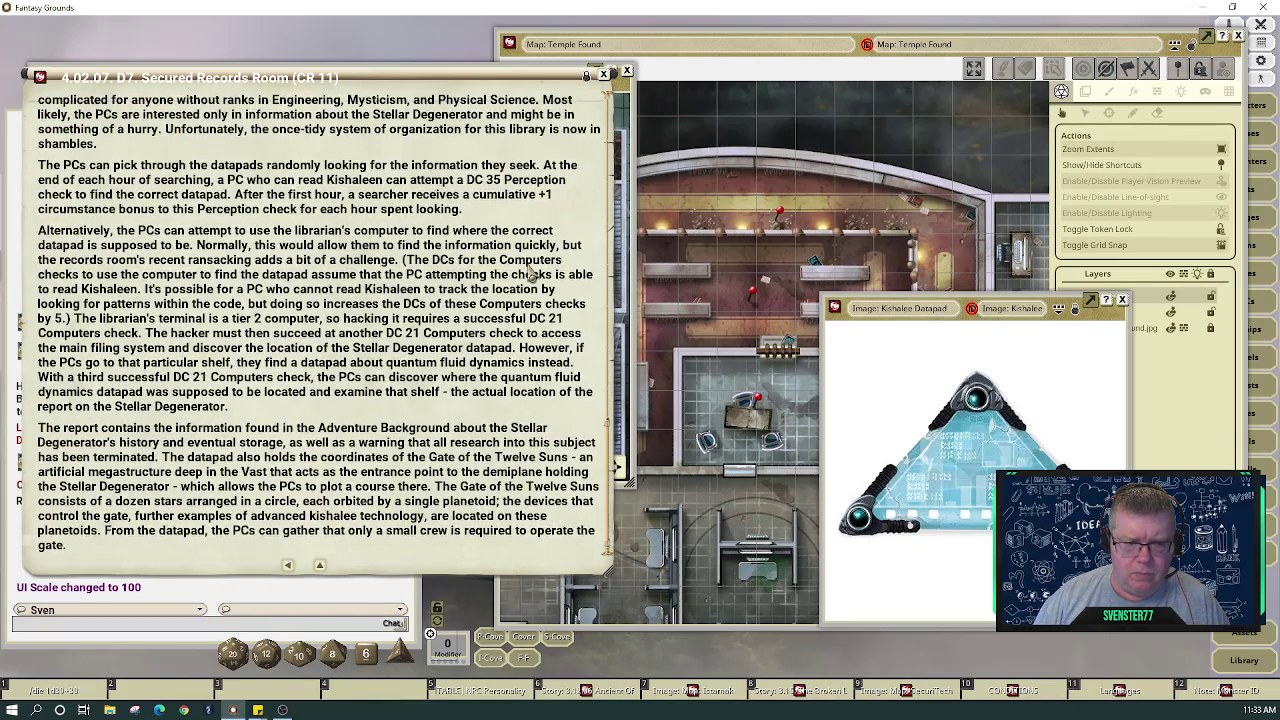
{"action": "scroll", "coordinate": [338, 238], "scroll_direction": "up", "scroll_amount": 20}
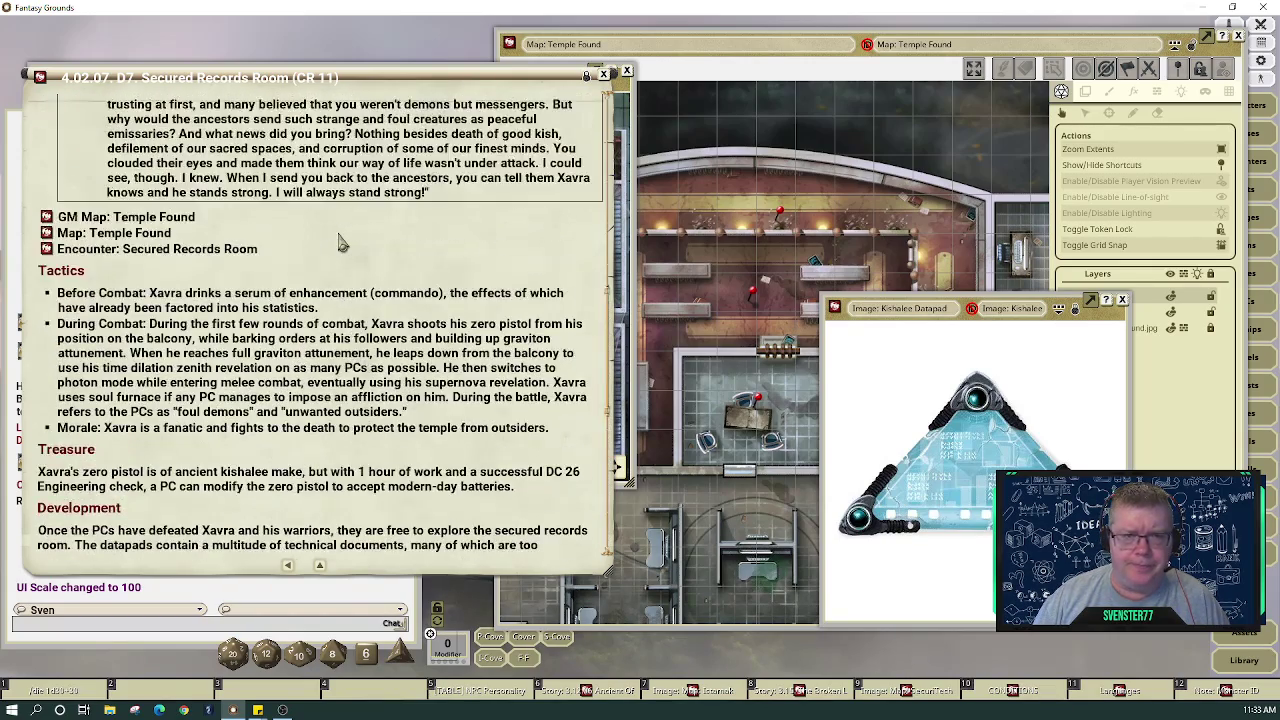
{"action": "scroll", "coordinate": [338, 238], "scroll_direction": "down", "scroll_amount": 1}
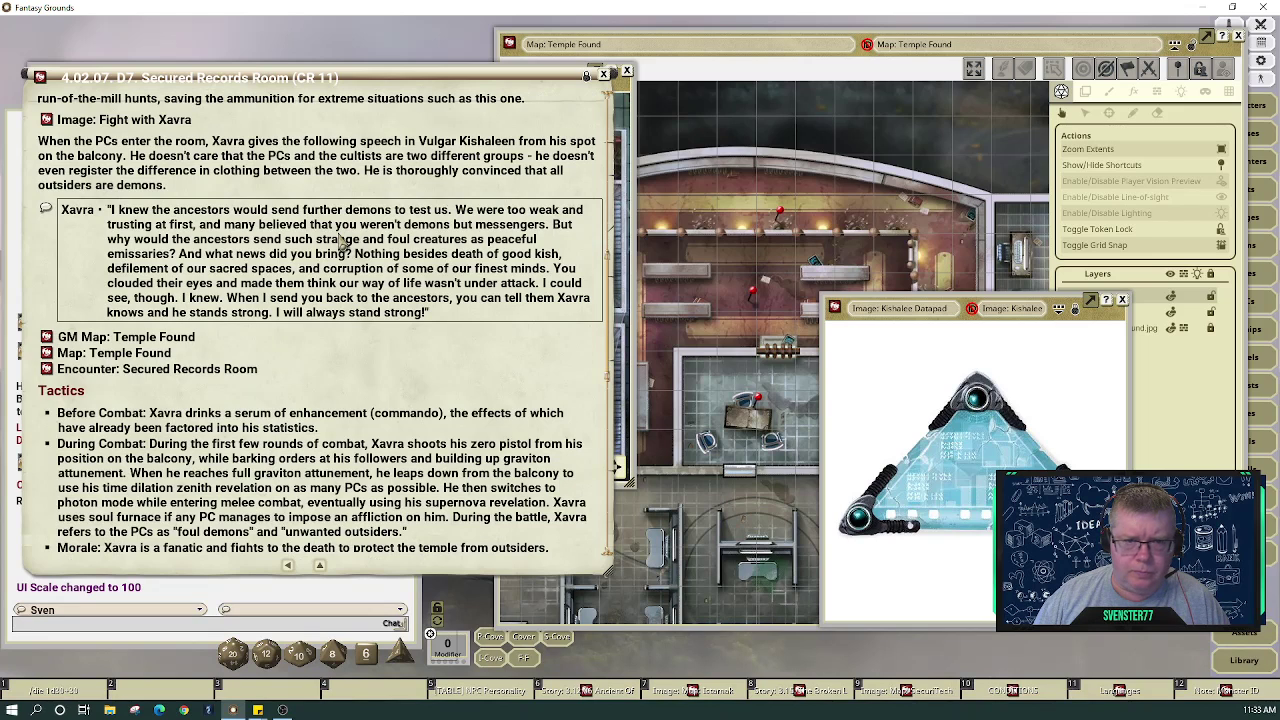
{"action": "scroll", "coordinate": [338, 240], "scroll_direction": "up", "scroll_amount": 2}
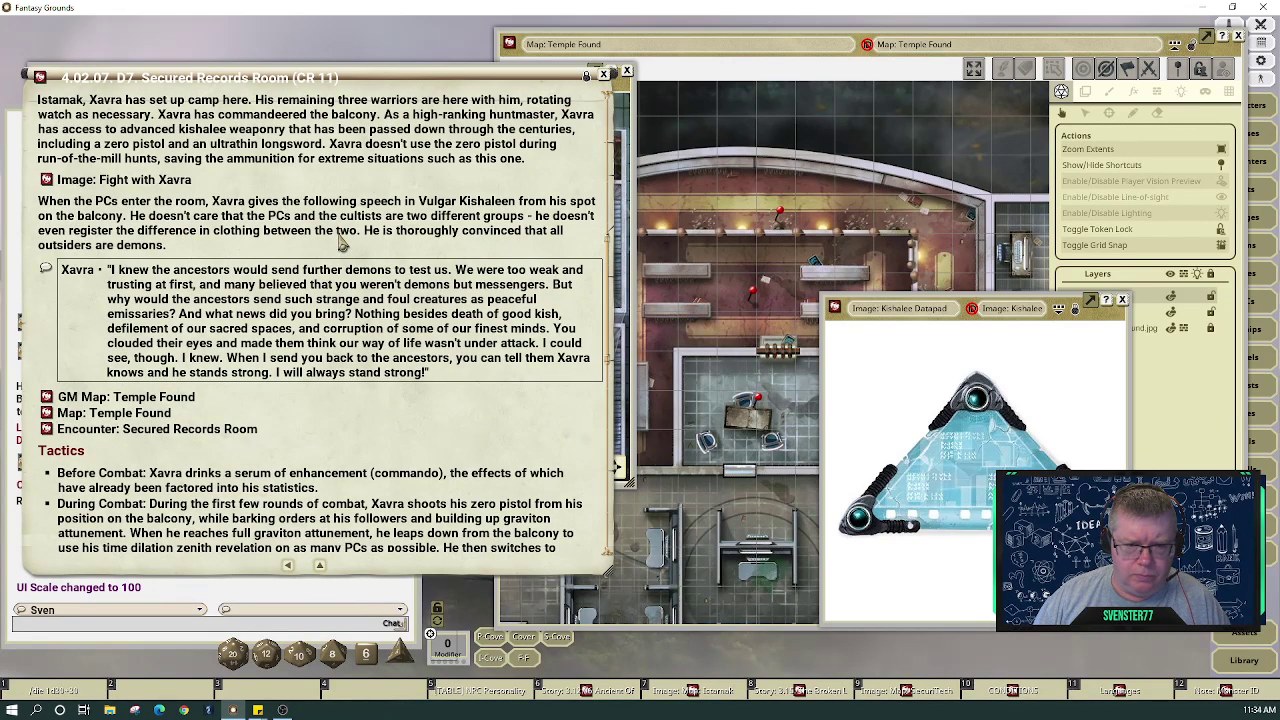
{"action": "scroll", "coordinate": [340, 240], "scroll_direction": "up", "scroll_amount": 2}
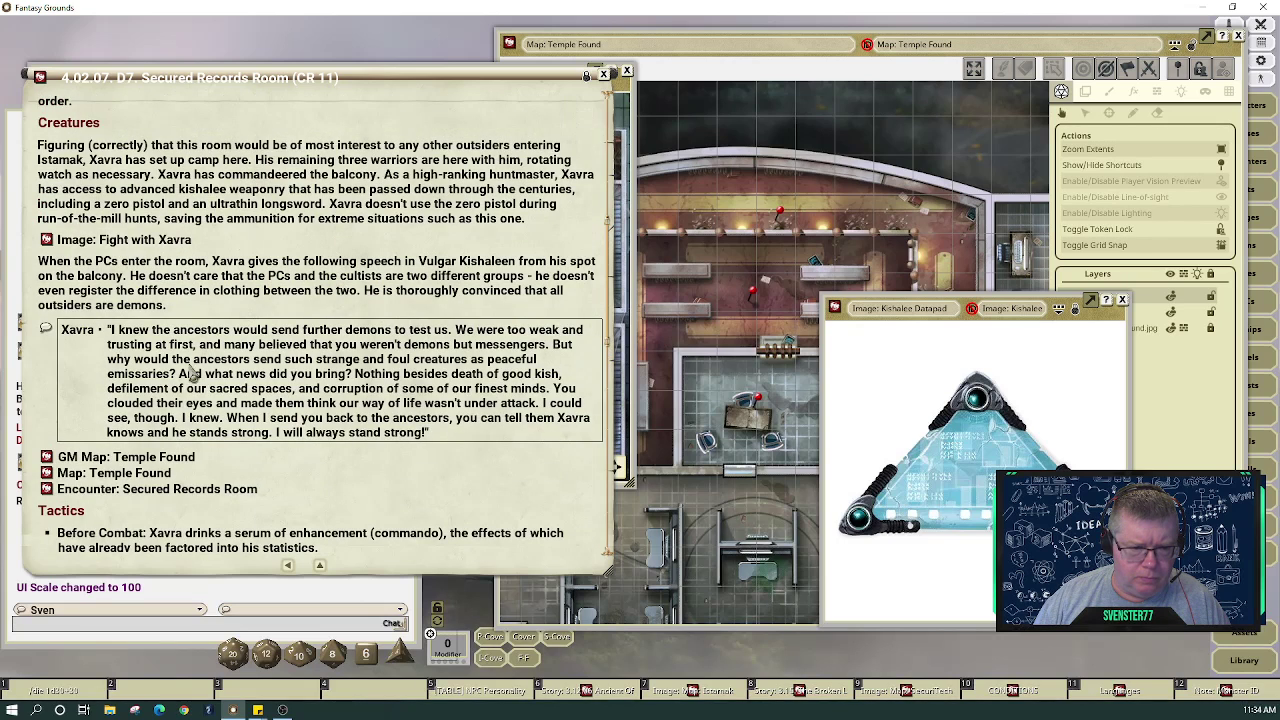
Open the Secured Records Room encounter, examine the Kish stat block, and close the stat block
{"action": "left_click", "coordinate": [47, 490]}
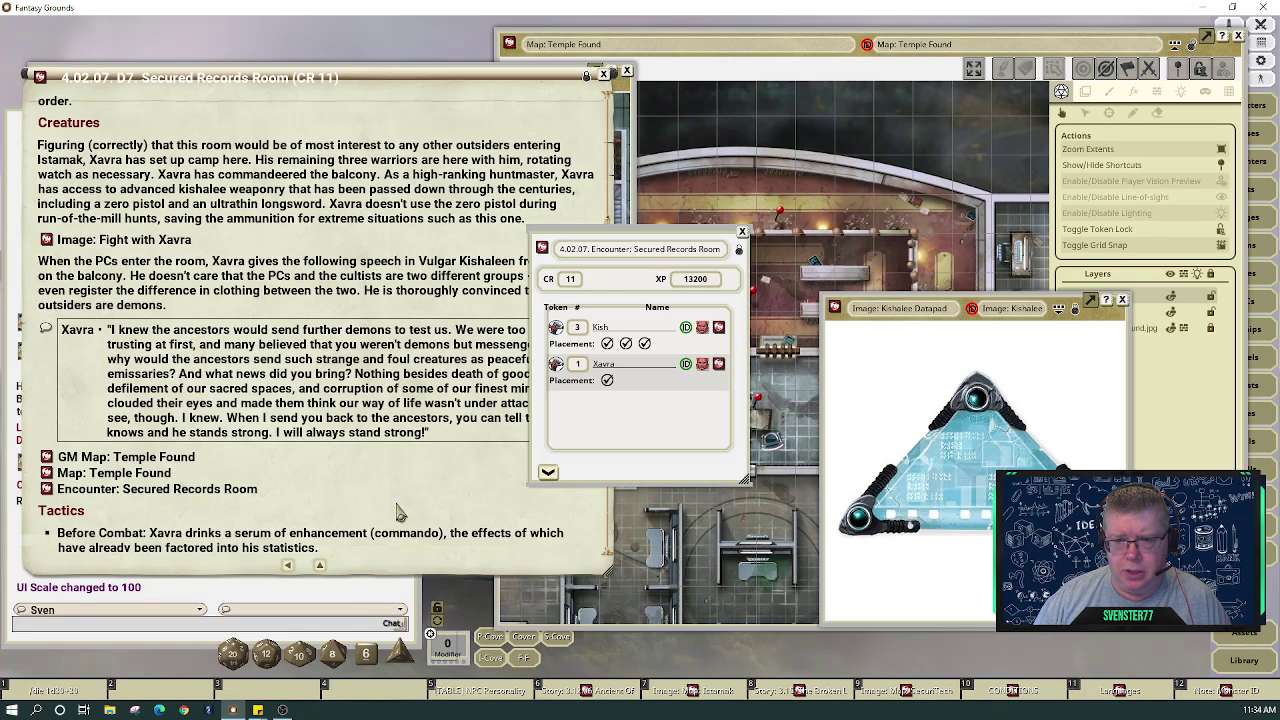
{"action": "left_click", "coordinate": [720, 330]}
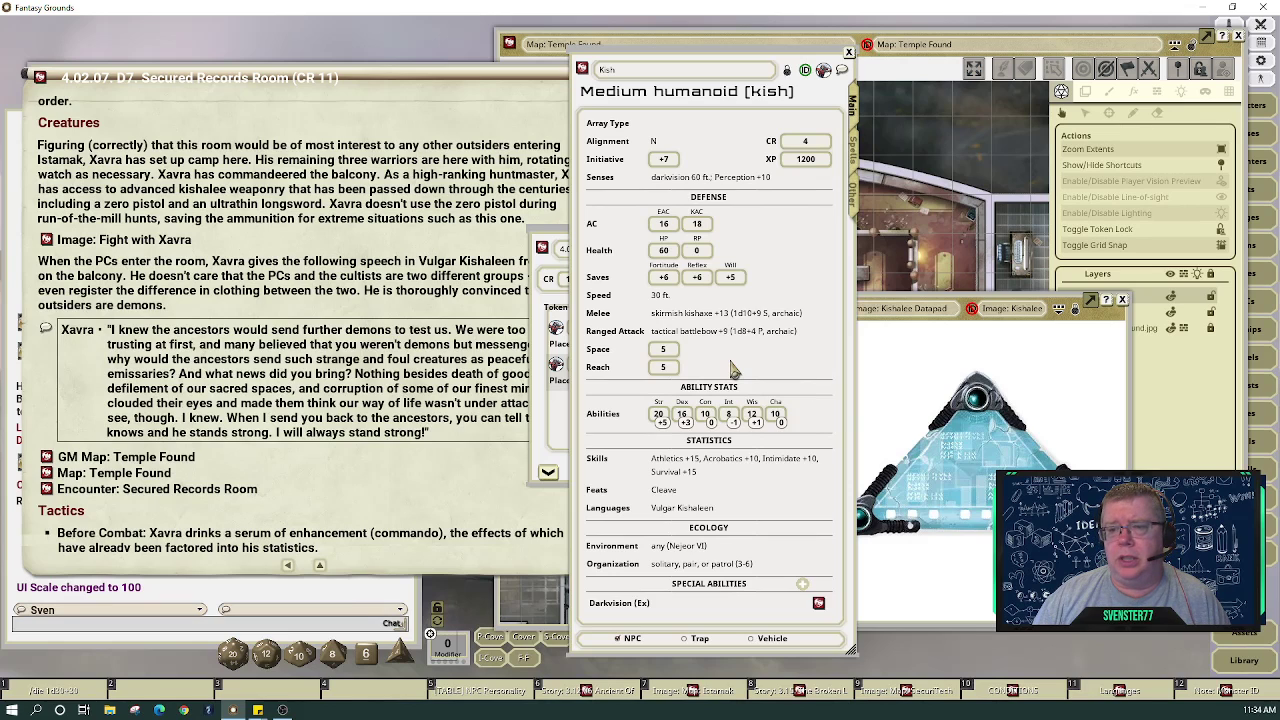
{"action": "left_click_drag", "start_coordinate": [732, 331], "coordinate": [788, 331]}
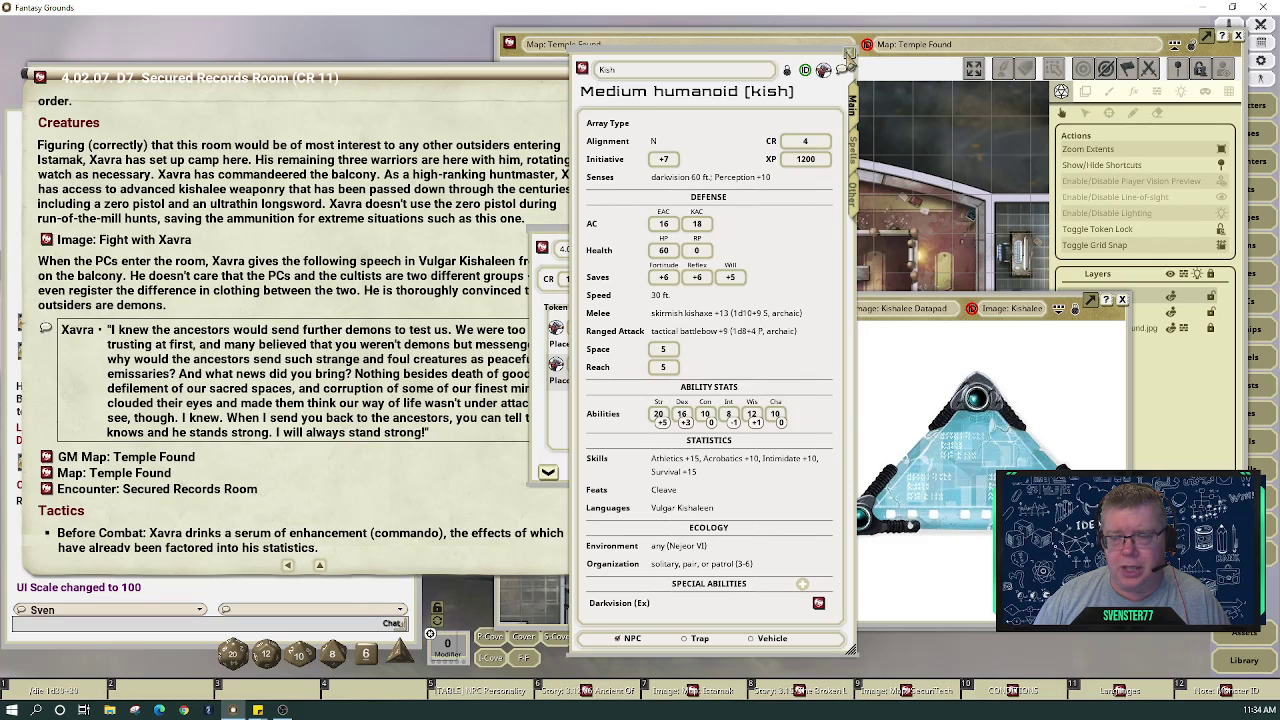
{"action": "left_click", "coordinate": [847, 59]}
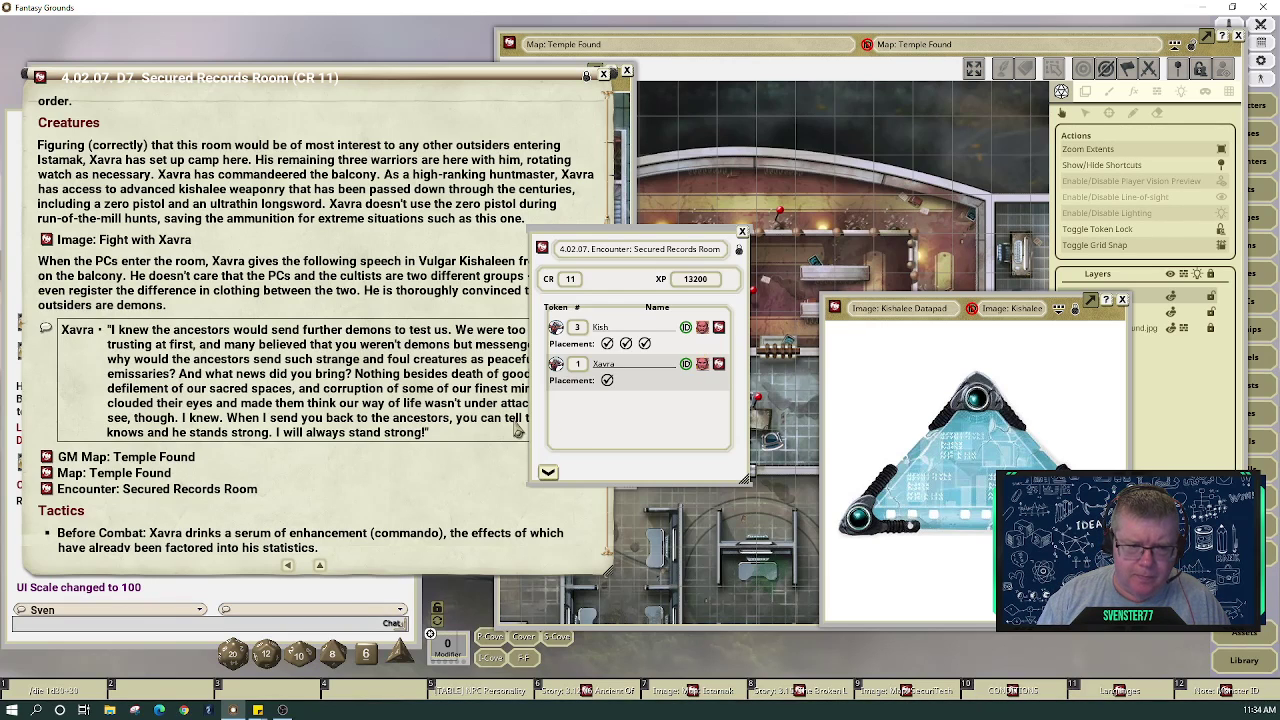
Move the encounter window clear of the story text and review Xavra's combat tactics and the room description
{"action": "scroll", "coordinate": [518, 430], "scroll_direction": "down", "scroll_amount": 4}
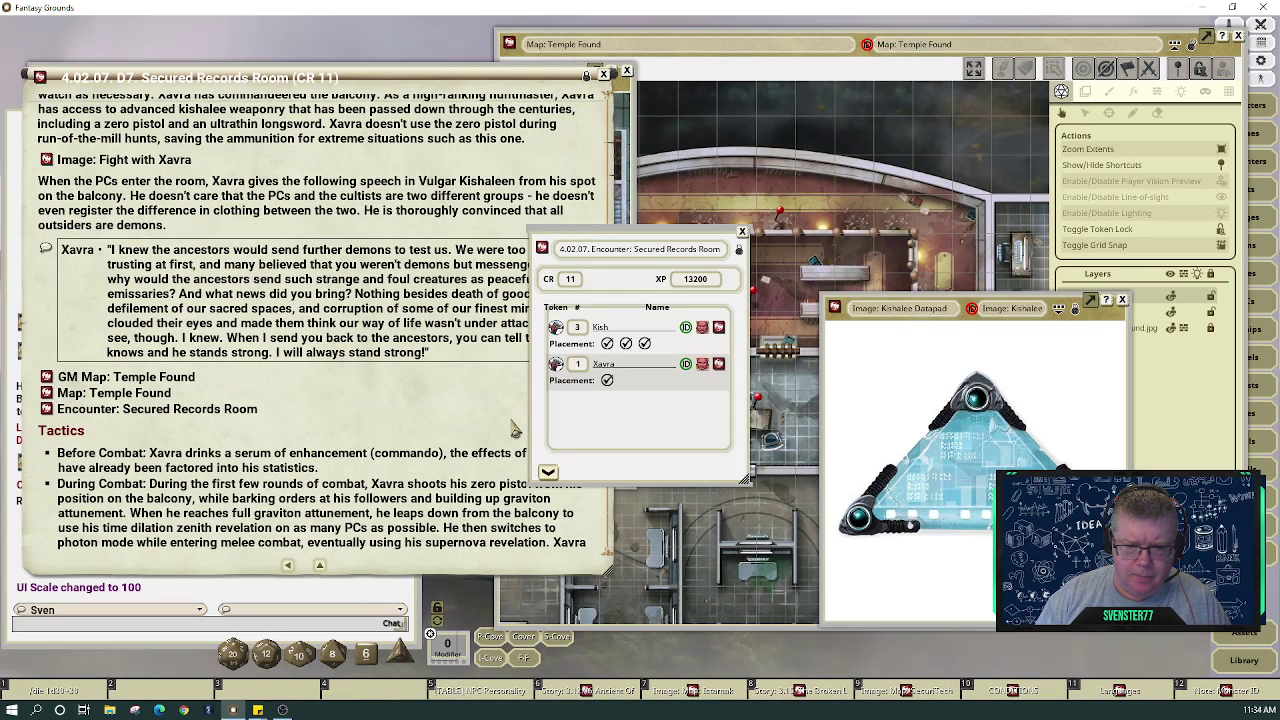
{"action": "left_click_drag", "start_coordinate": [585, 420], "coordinate": [684, 389]}
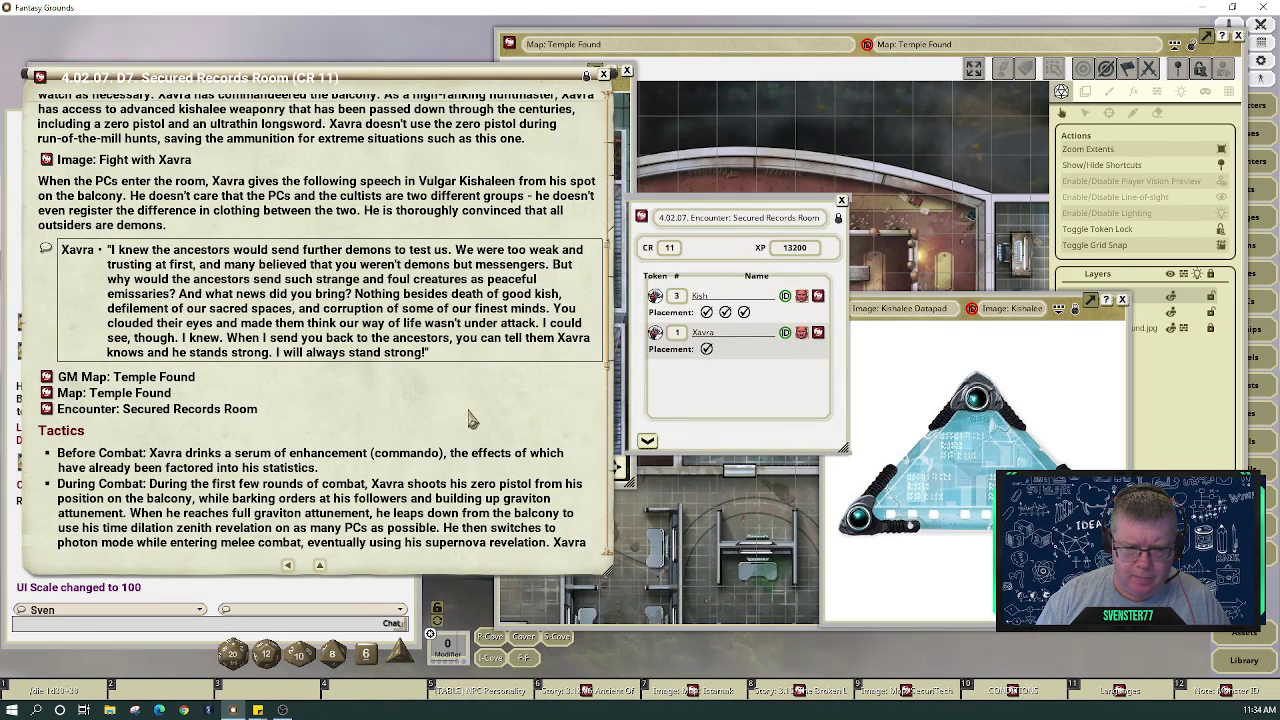
{"action": "scroll", "coordinate": [470, 420], "scroll_direction": "down", "scroll_amount": 1}
{"action": "scroll", "coordinate": [470, 420], "scroll_direction": "down", "scroll_amount": 1}
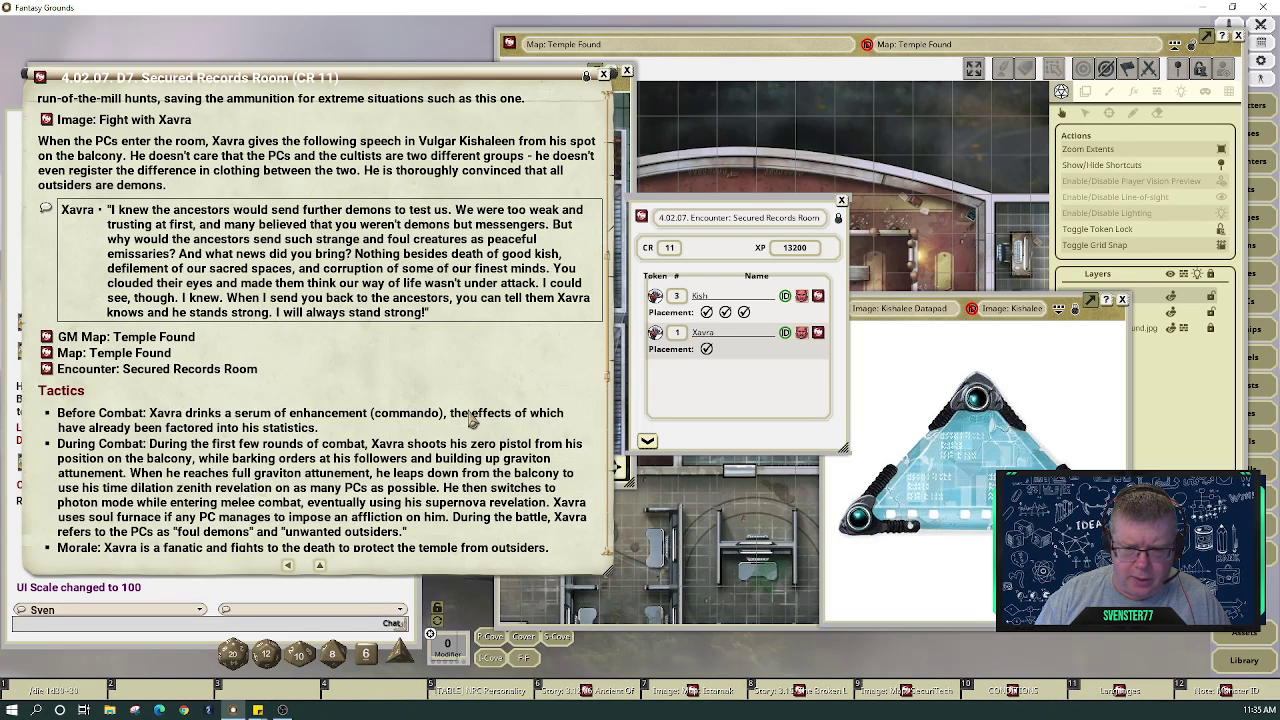
{"action": "scroll", "coordinate": [470, 420], "scroll_direction": "down", "scroll_amount": 2}
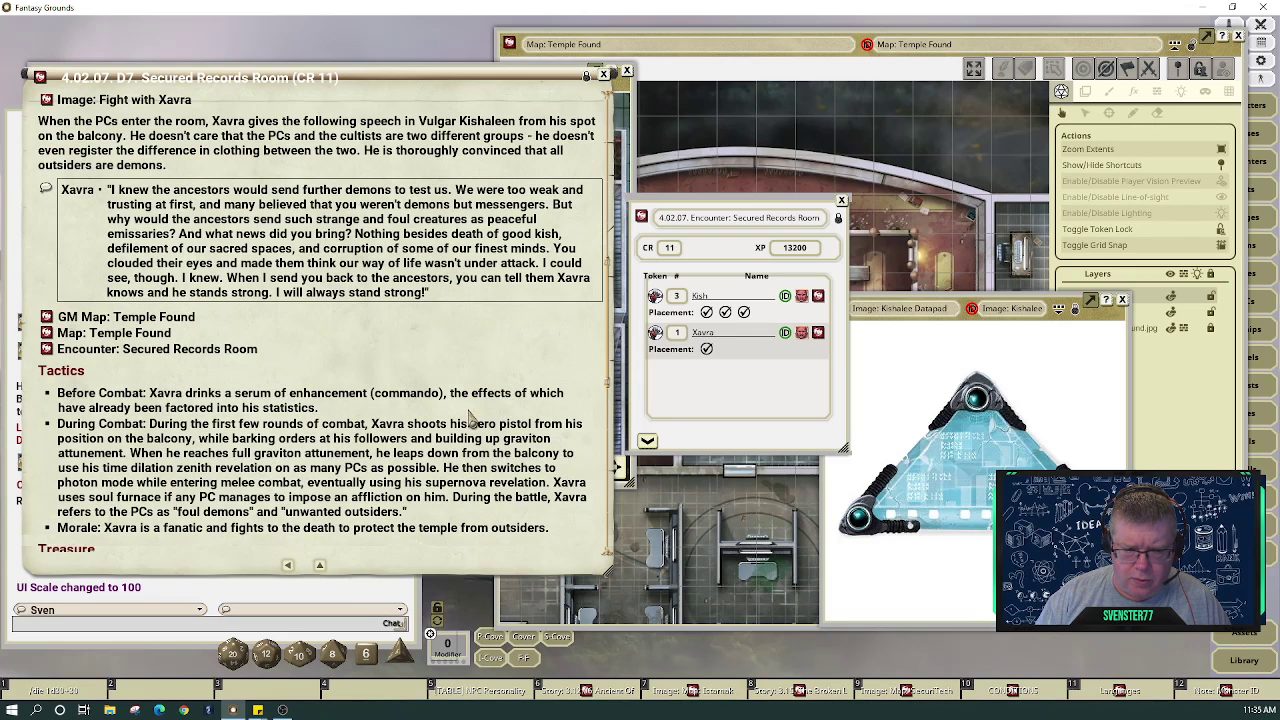
{"action": "scroll", "coordinate": [470, 420], "scroll_direction": "down", "scroll_amount": 2}
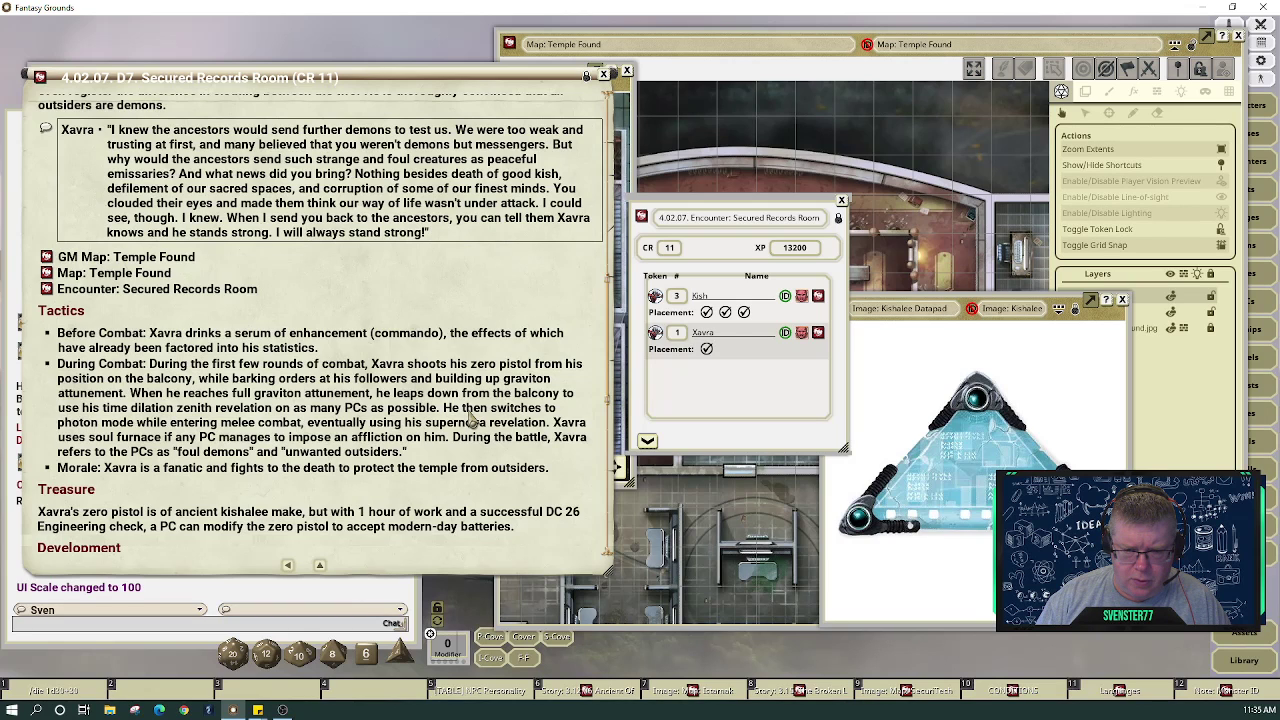
{"action": "scroll", "coordinate": [470, 420], "scroll_direction": "up", "scroll_amount": 12}
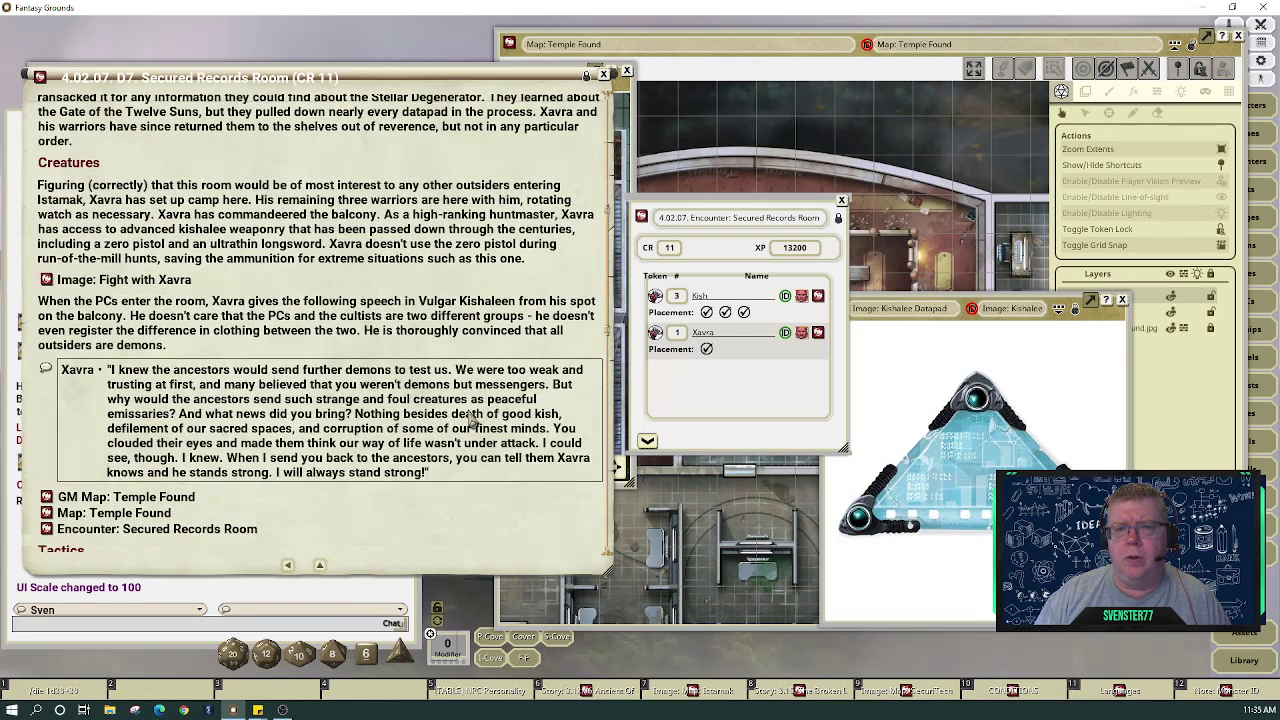
{"action": "scroll", "coordinate": [470, 420], "scroll_direction": "up", "scroll_amount": 18}
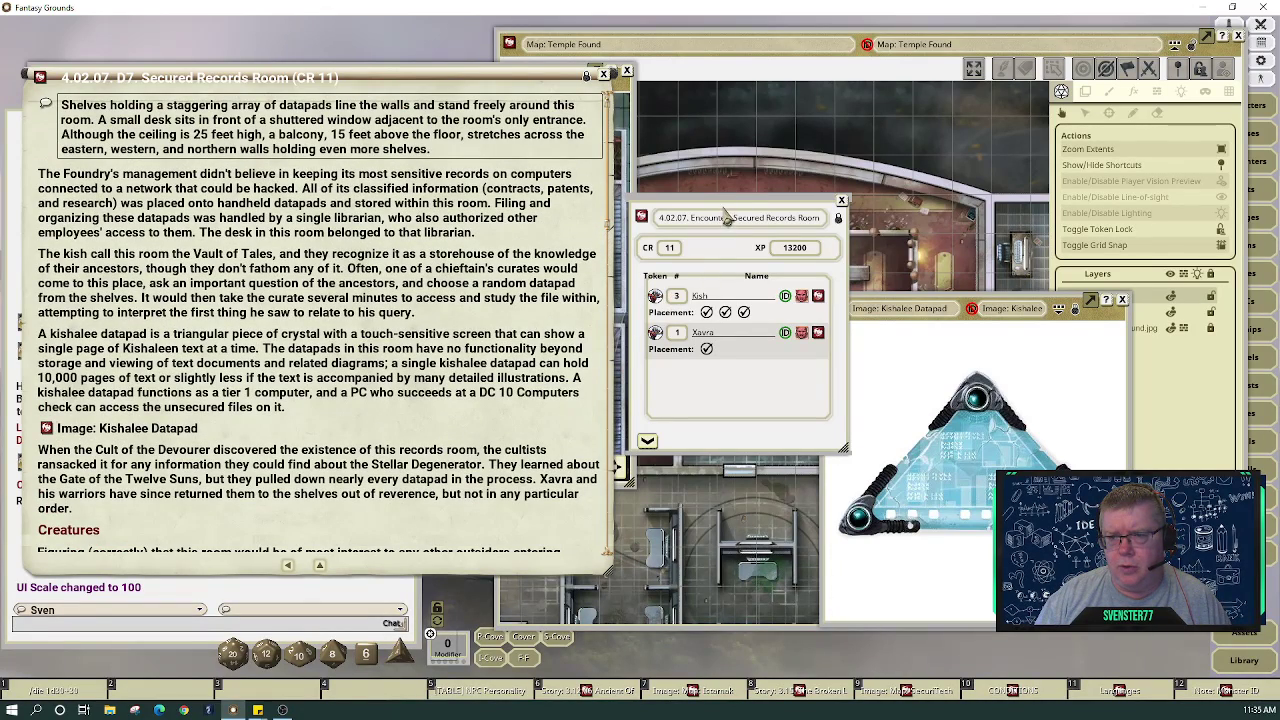
Place the encounter window over the story entry, close the Kishalee Datapad image, and bring the Temple Found map forward, shifting it clear of the sidebar
{"action": "left_click_drag", "start_coordinate": [727, 216], "coordinate": [330, 146]}
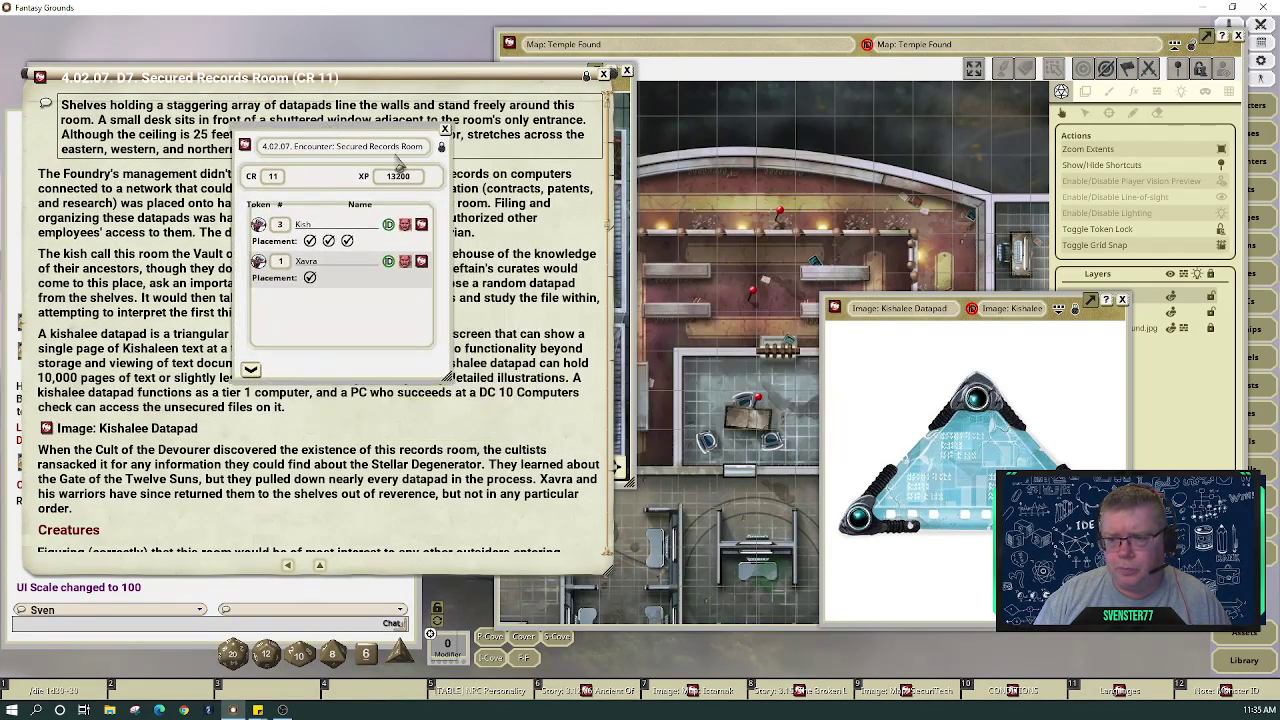
{"action": "left_click", "coordinate": [1123, 301]}
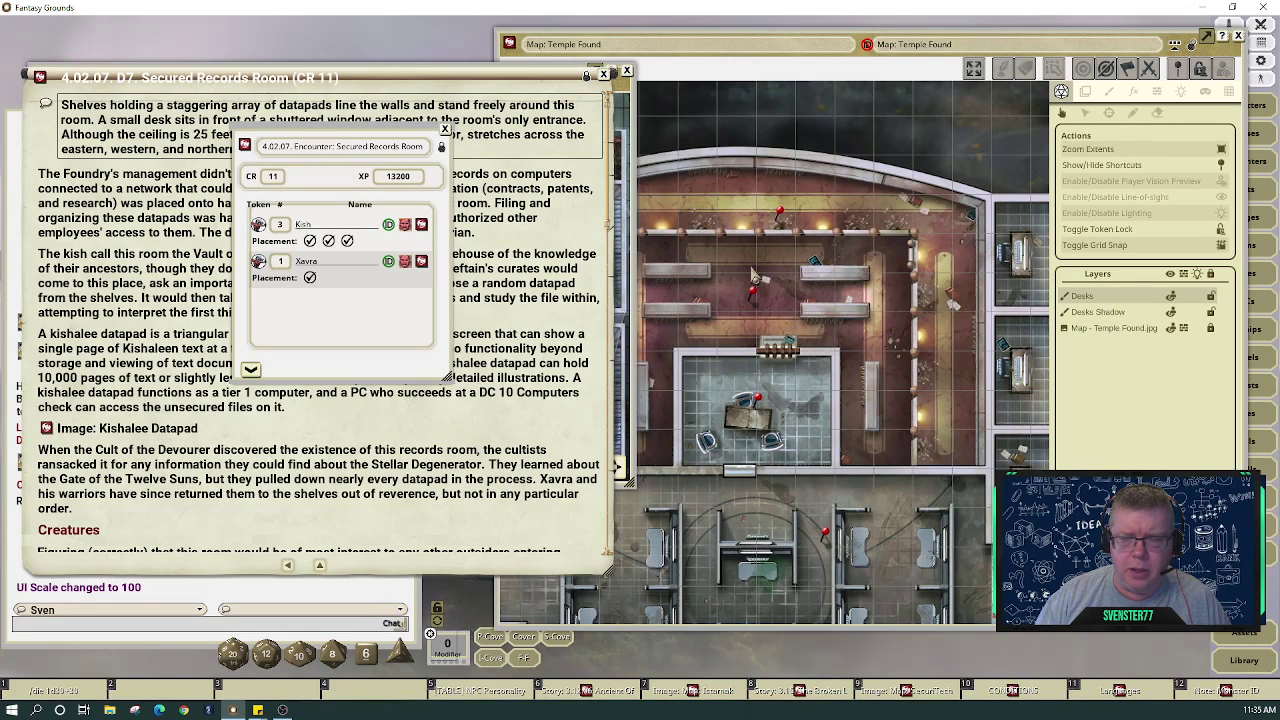
{"action": "left_click", "coordinate": [870, 64]}
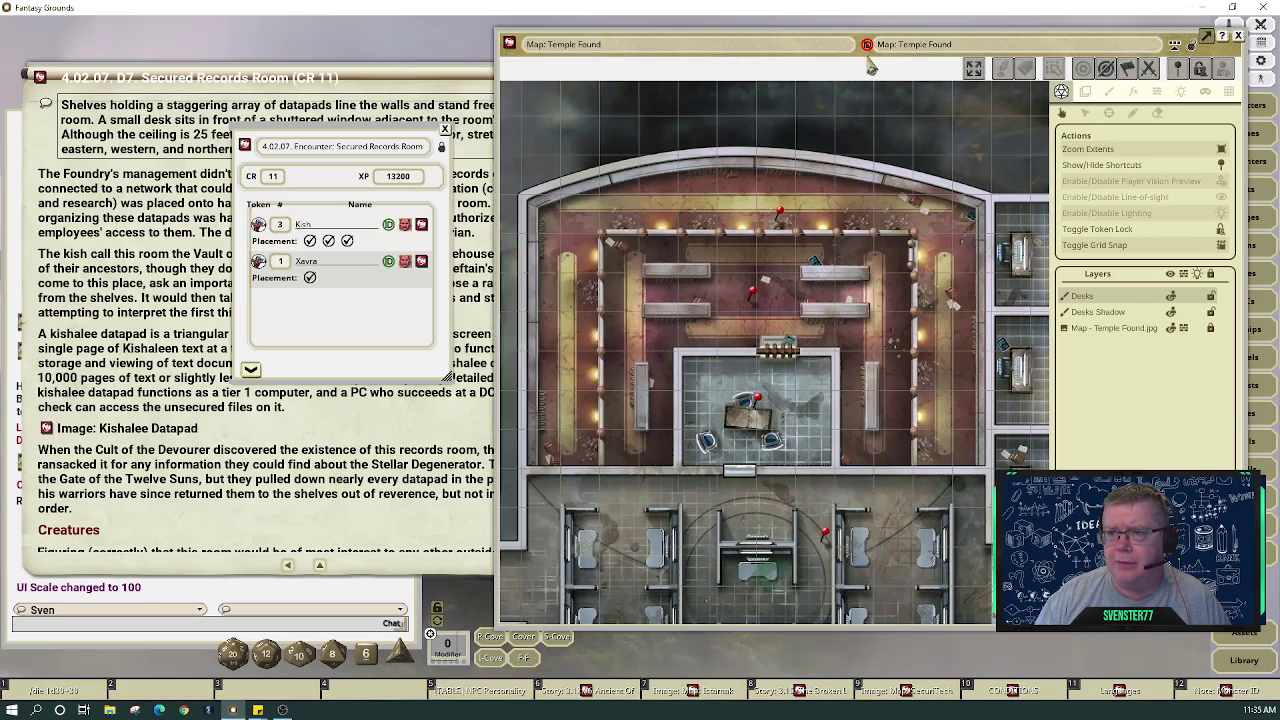
{"action": "left_click_drag", "start_coordinate": [870, 64], "coordinate": [817, 57]}
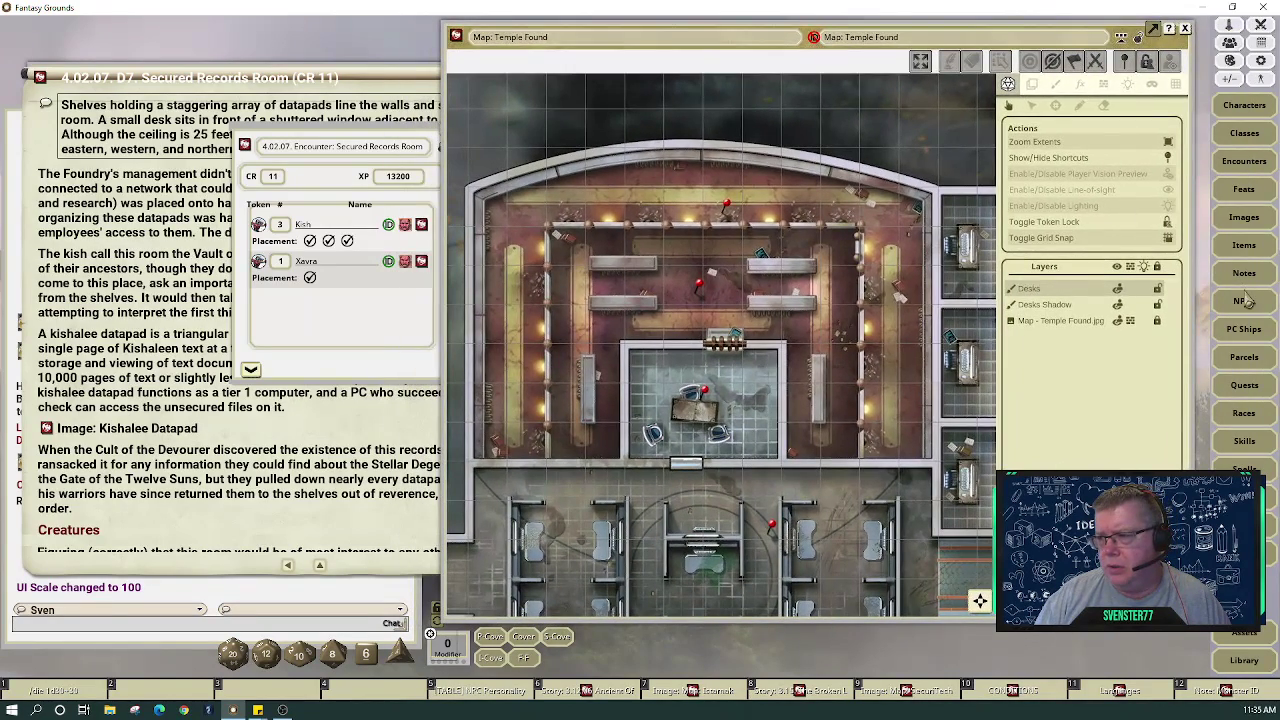
Add one Kish Scout from the NPC list to the Secured Records Room encounter and move the encounter window clear of the map
{"action": "left_click", "coordinate": [1243, 300]}
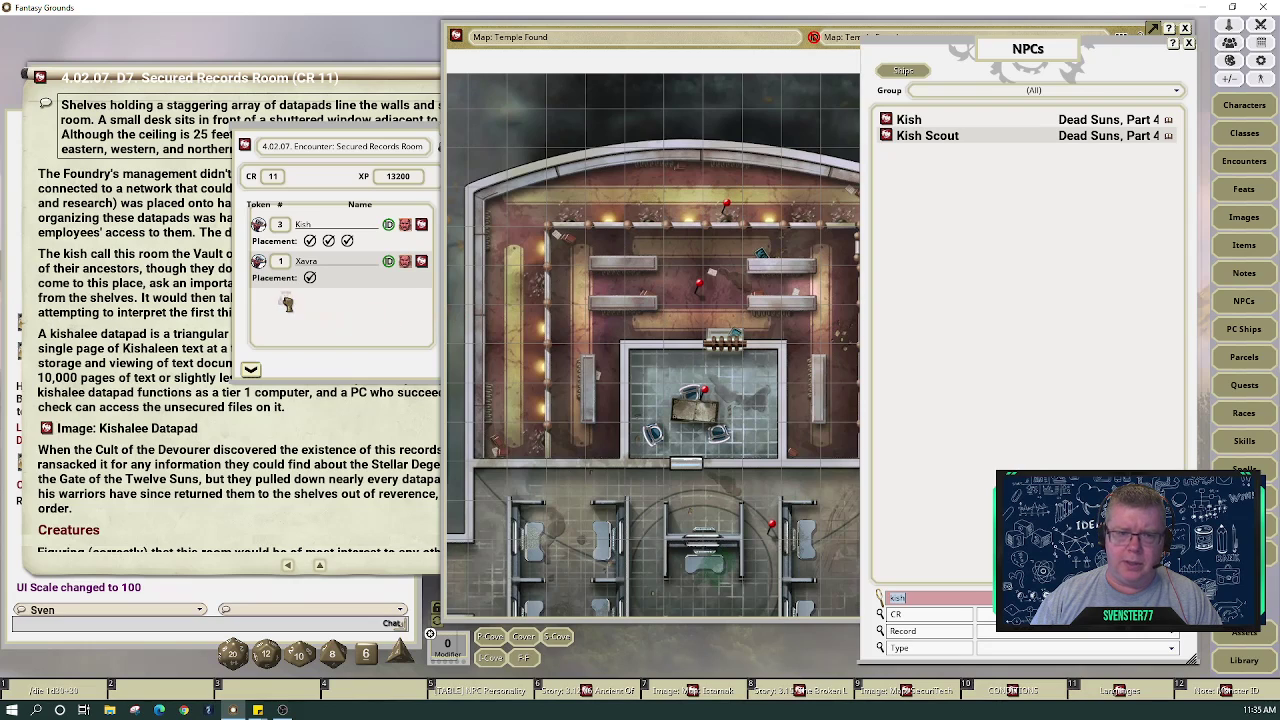
{"action": "mouse_move", "coordinate": [323, 180]}
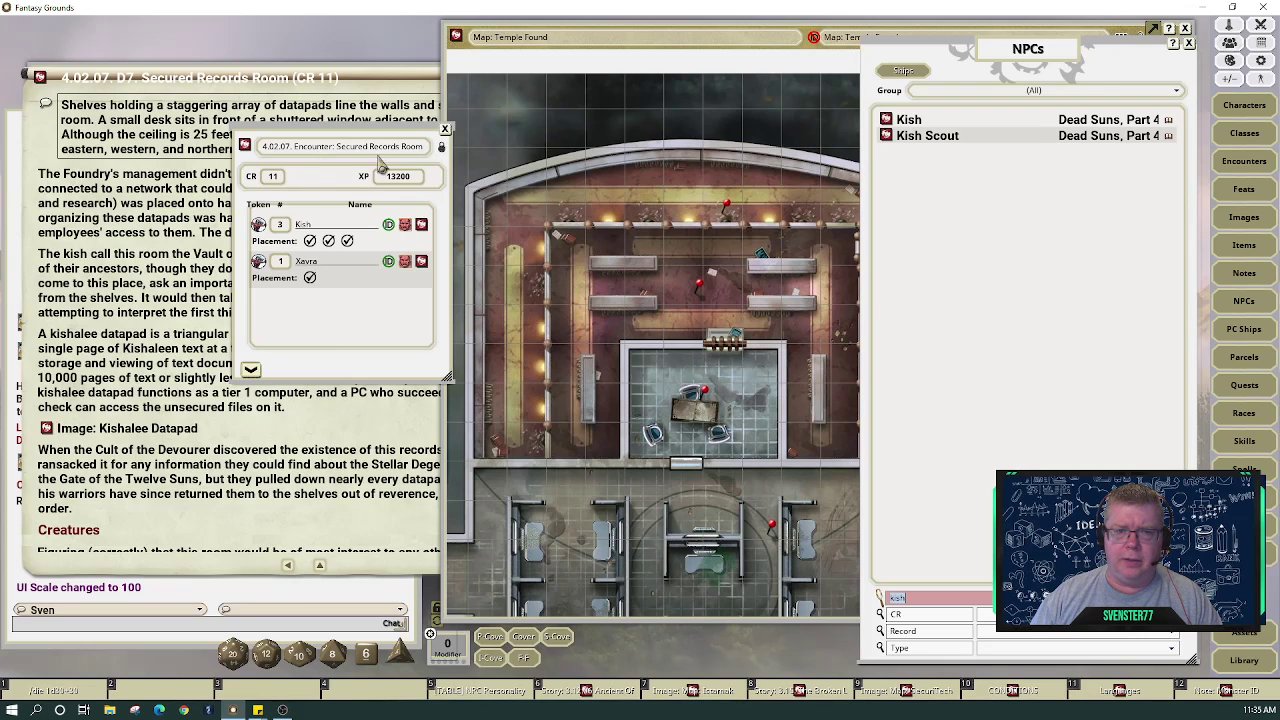
{"action": "left_click_drag", "start_coordinate": [884, 137], "coordinate": [322, 320]}
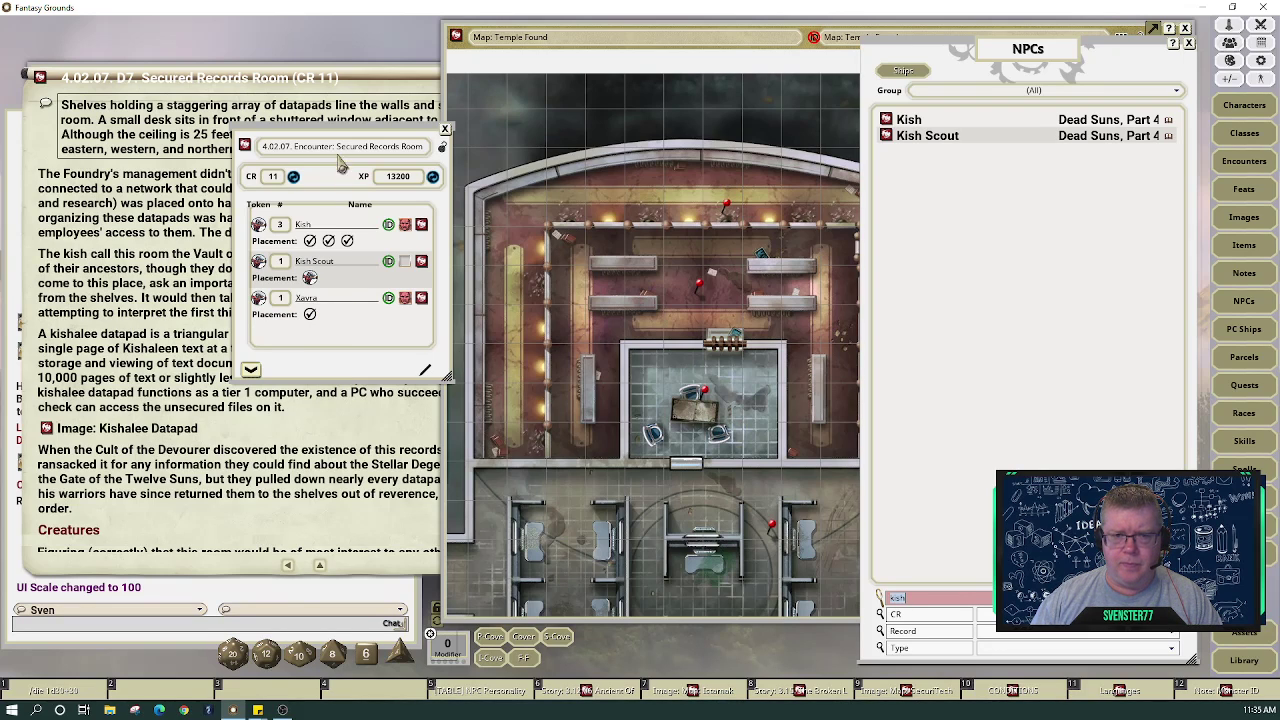
{"action": "left_click_drag", "start_coordinate": [315, 139], "coordinate": [266, 146]}
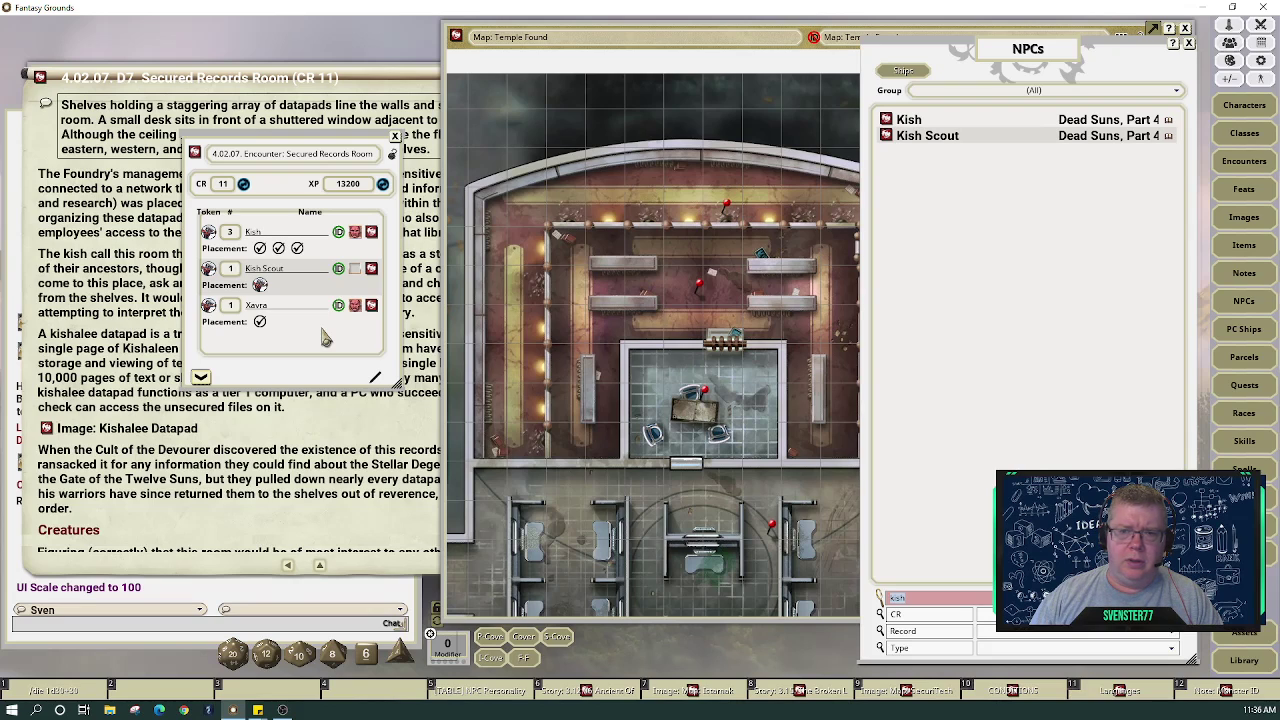
Set the Kish Scout's faction to Hostile in the encounter and review the Kish Scout stat block, closing it when done
{"action": "left_click", "coordinate": [358, 278]}
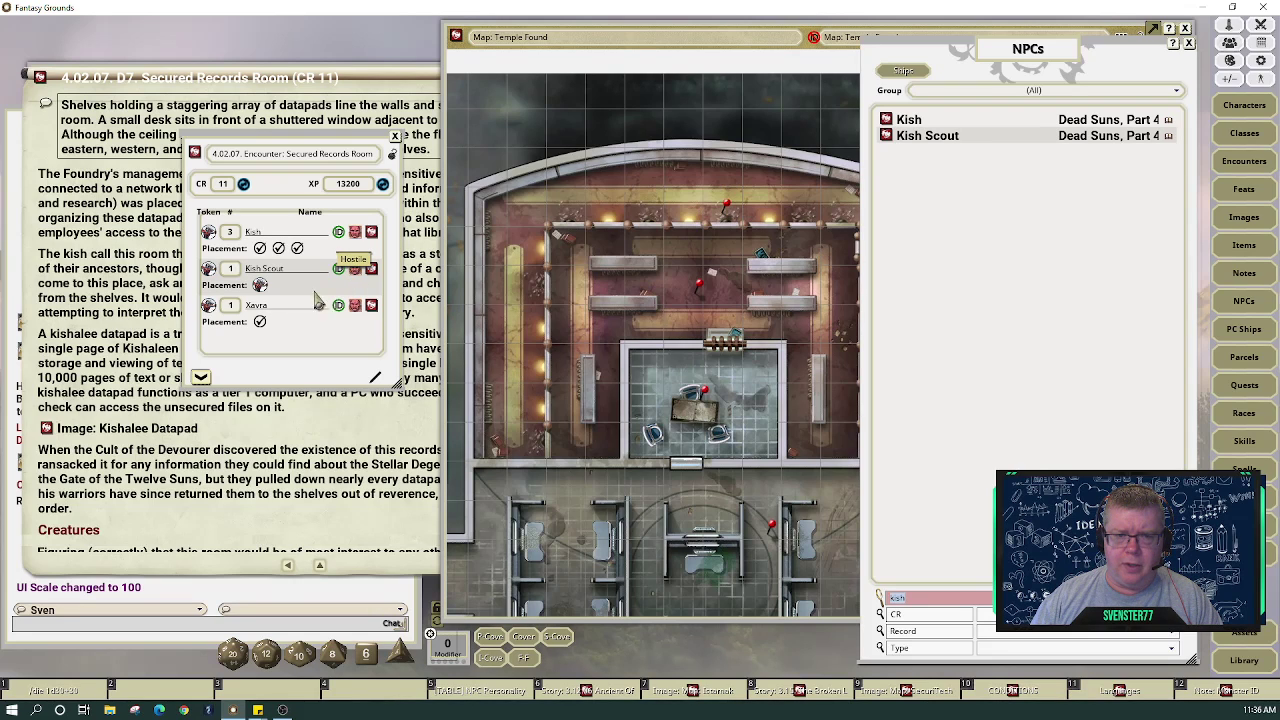
{"action": "left_click", "coordinate": [371, 270]}
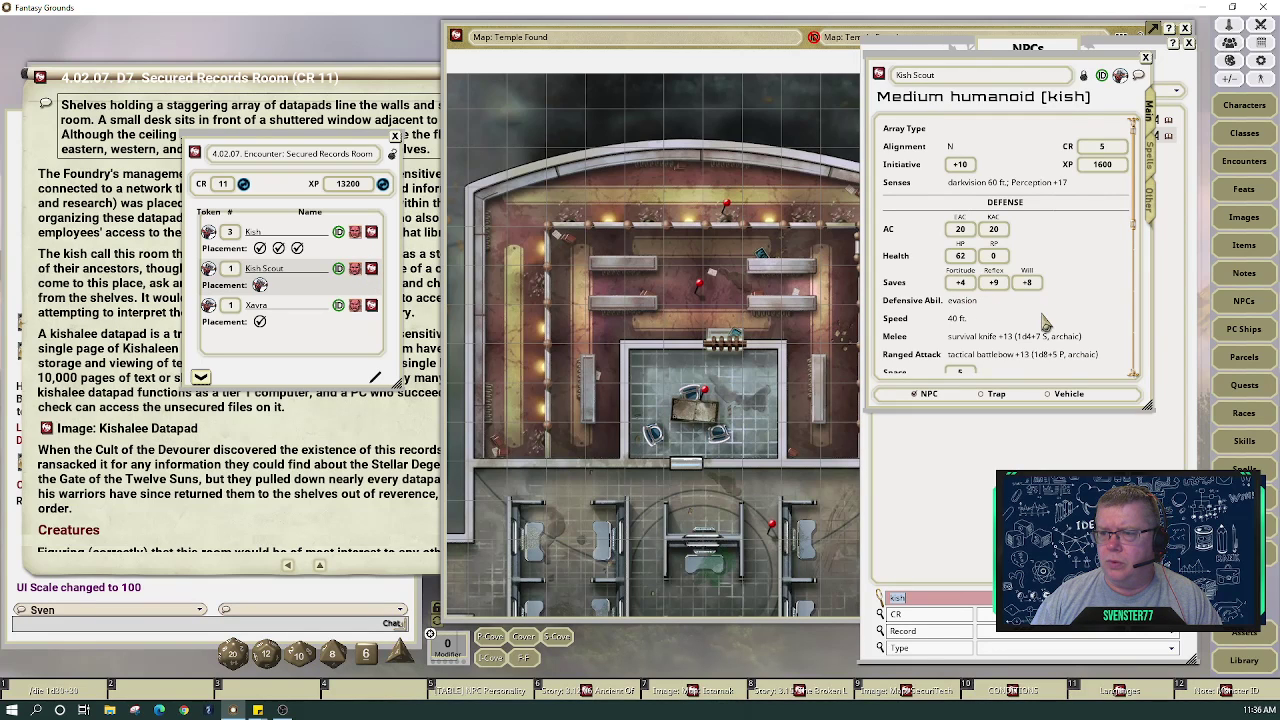
{"action": "scroll", "coordinate": [1043, 322], "scroll_direction": "down", "scroll_amount": 2}
{"action": "scroll", "coordinate": [1043, 322], "scroll_direction": "up", "scroll_amount": 2}
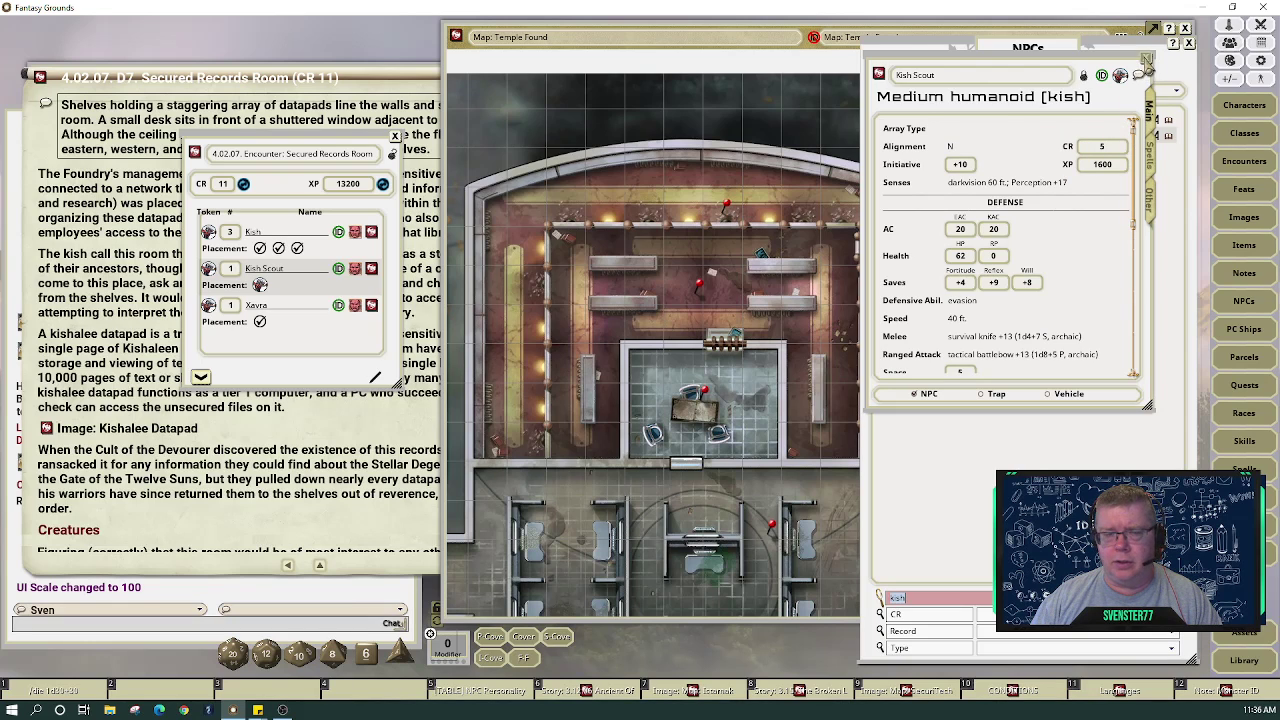
{"action": "left_click", "coordinate": [1146, 57]}
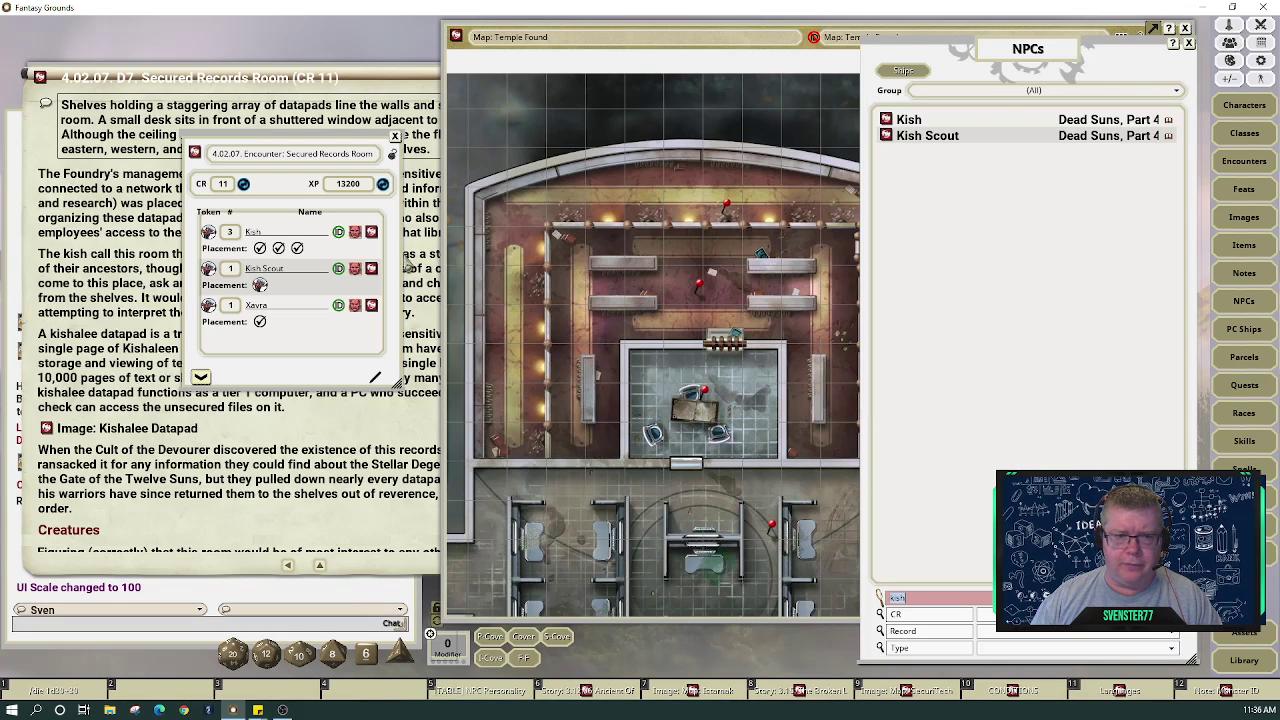
Set the encounter's Kish Scout count to 2 and clear the NPC list and encounter window away from the map
{"action": "left_click", "coordinate": [230, 270]}
{"action": "scroll", "coordinate": [230, 270], "scroll_direction": "up", "scroll_amount": 1}
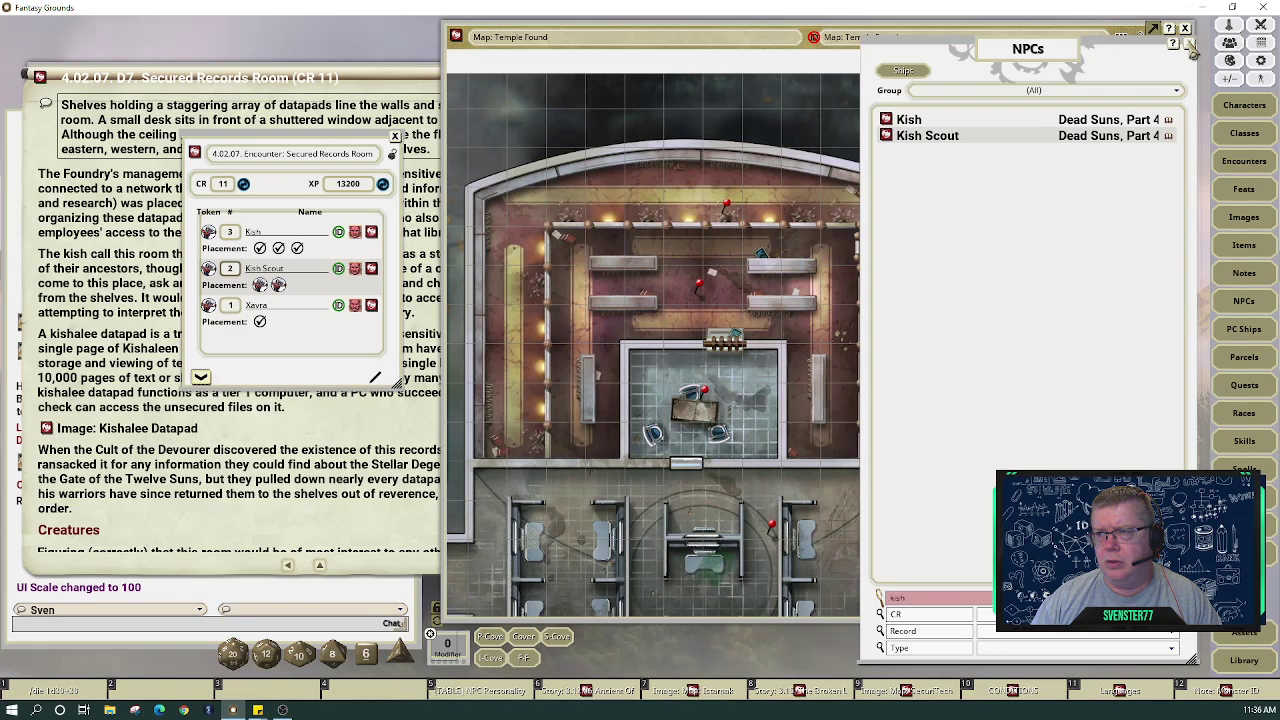
{"action": "left_click", "coordinate": [1189, 44]}
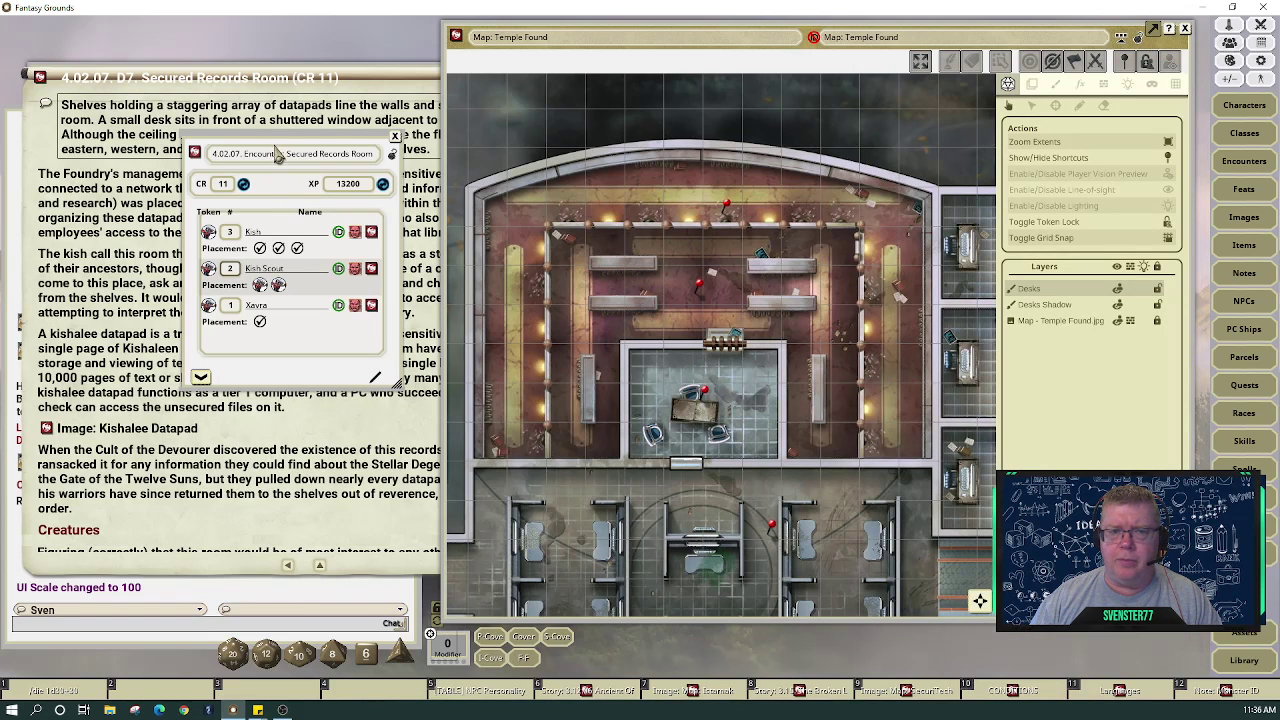
{"action": "left_click_drag", "start_coordinate": [278, 140], "coordinate": [1121, 403]}
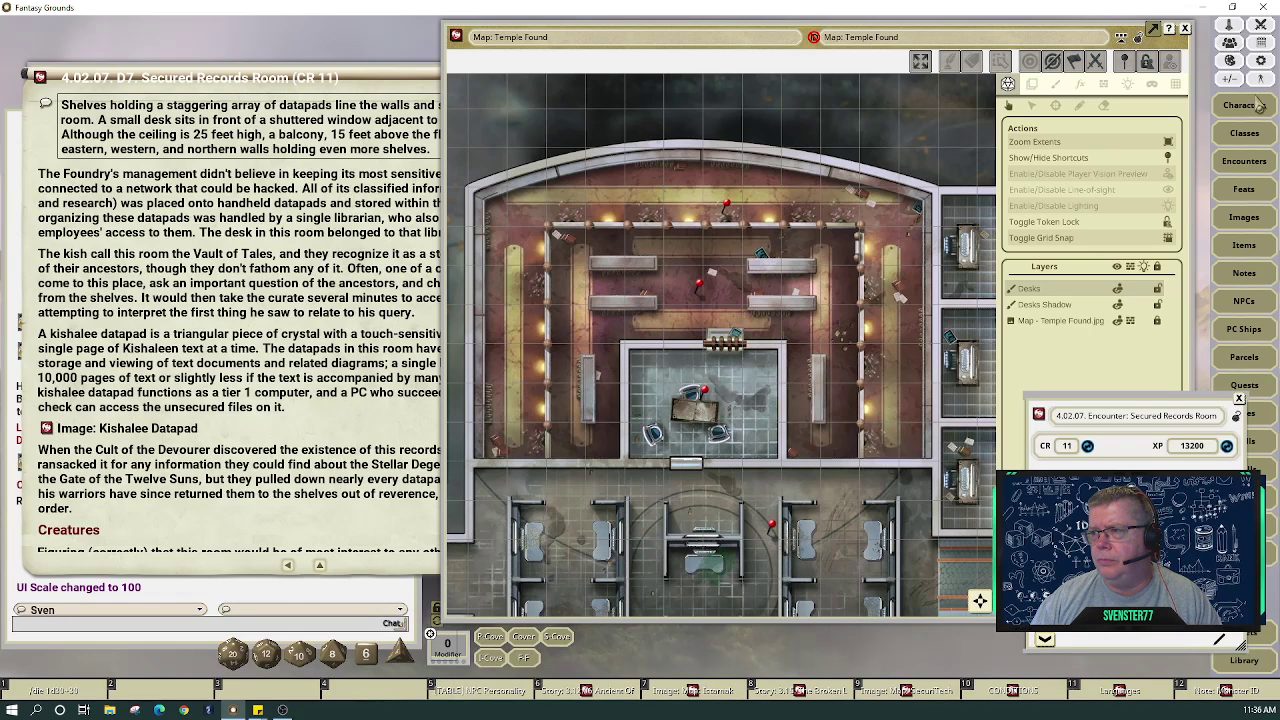
Open the Combat Tracker and look through the party members' entries
{"action": "left_click", "coordinate": [1264, 34]}
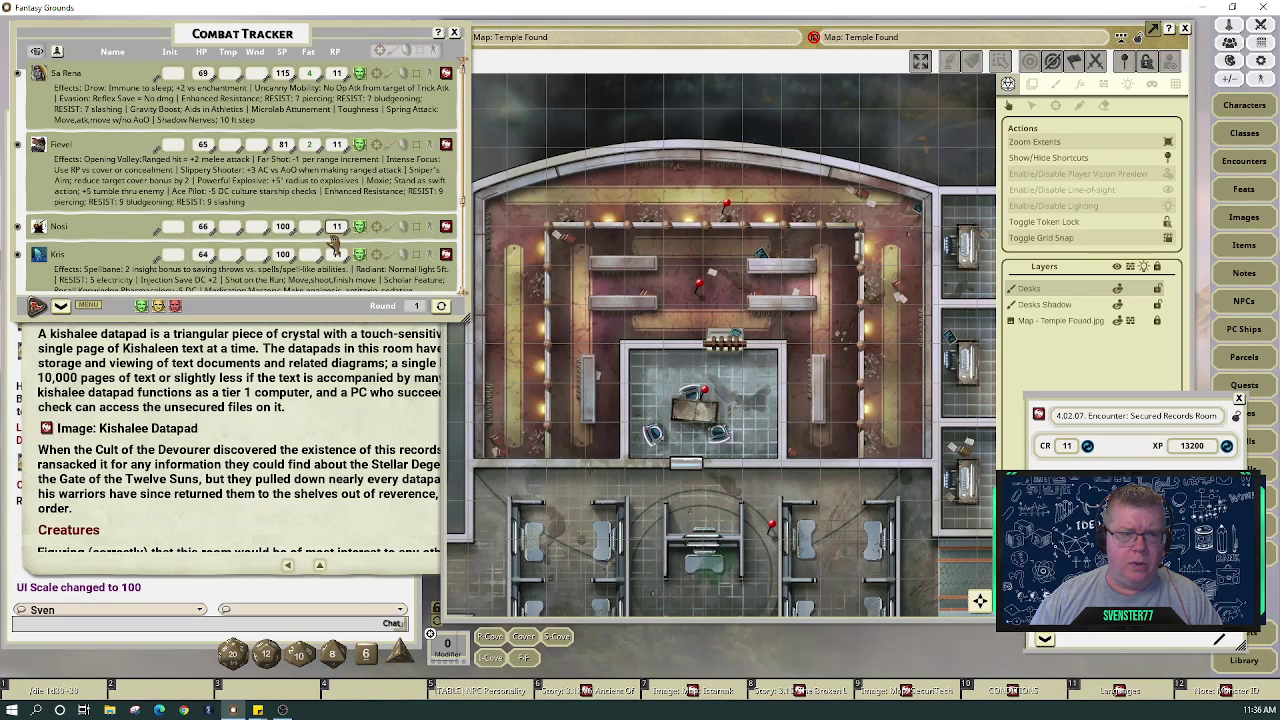
{"action": "scroll", "coordinate": [335, 243], "scroll_direction": "down", "scroll_amount": 4}
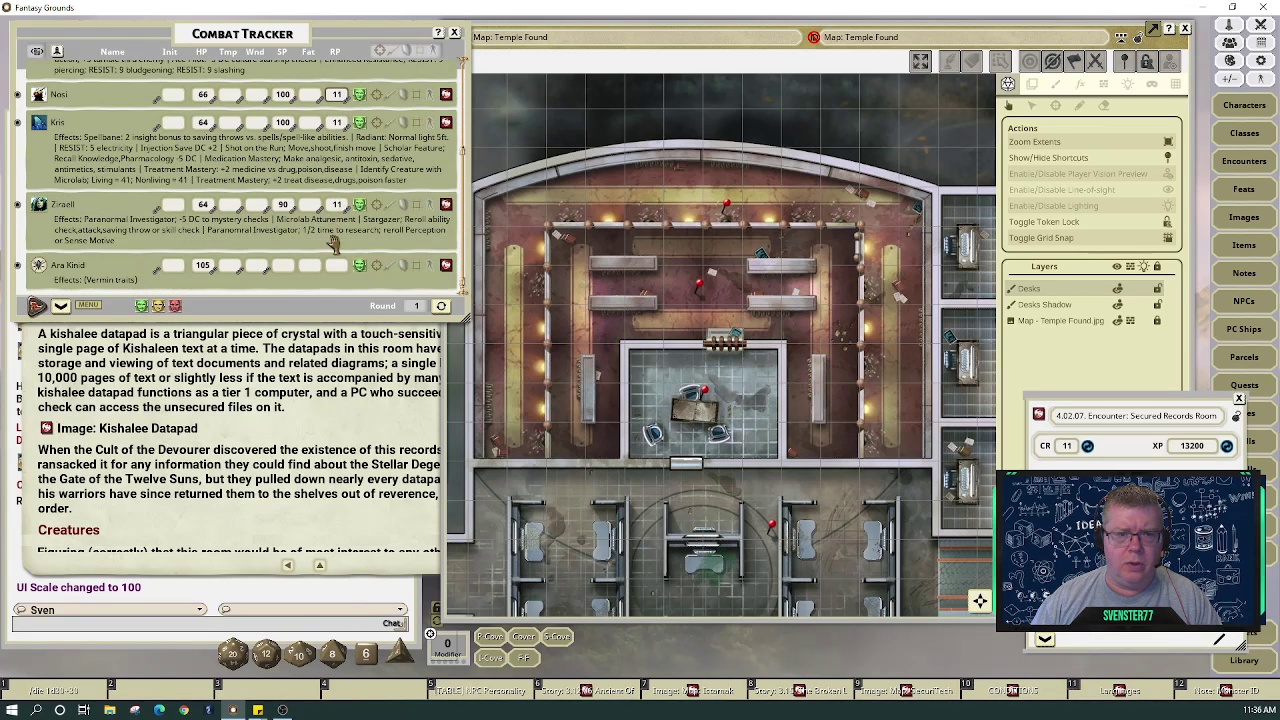
{"action": "scroll", "coordinate": [335, 243], "scroll_direction": "up", "scroll_amount": 4}
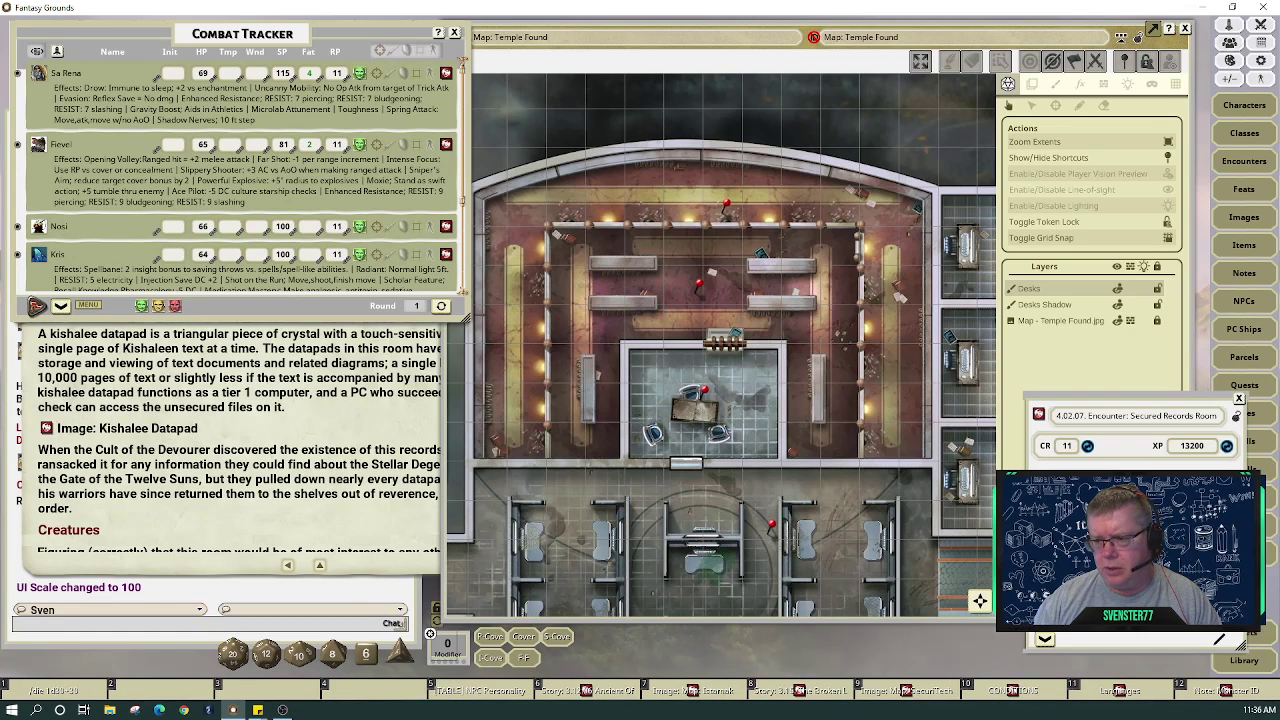
Add the Secured Records Room encounter to the Combat Tracker, clearing and closing the error console
{"action": "left_click", "coordinate": [1098, 635]}
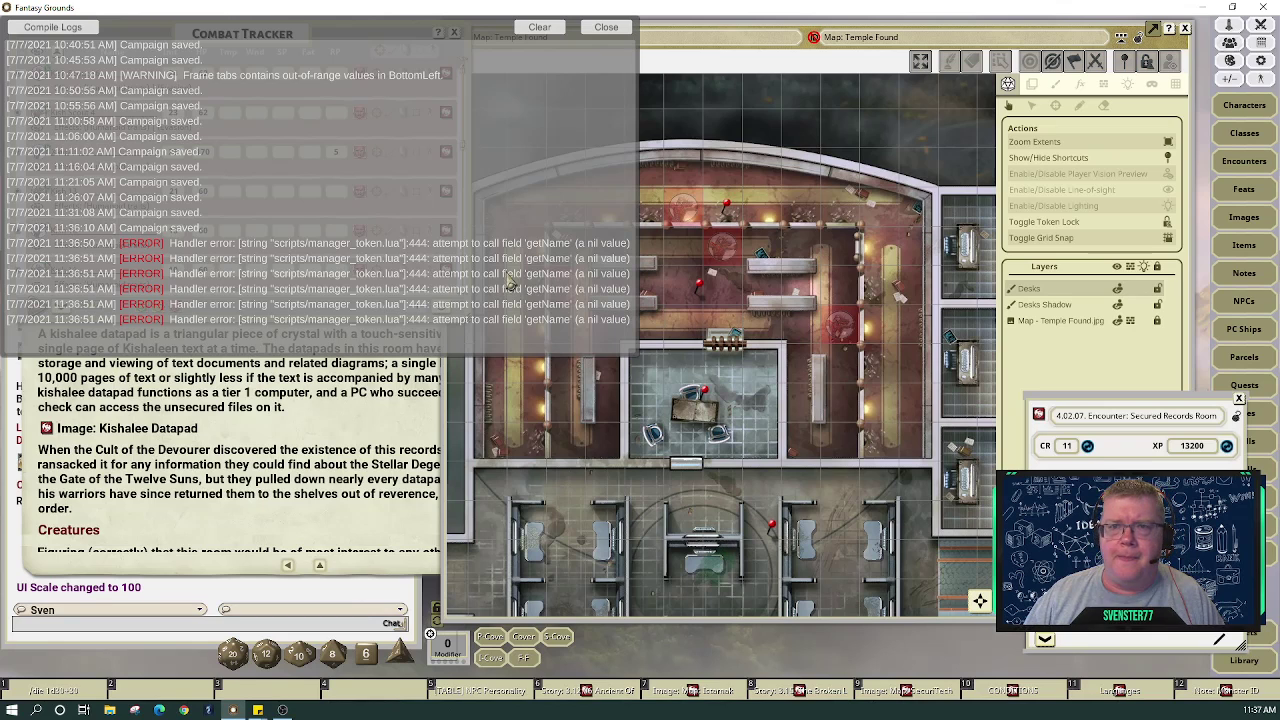
{"action": "left_click", "coordinate": [550, 31]}
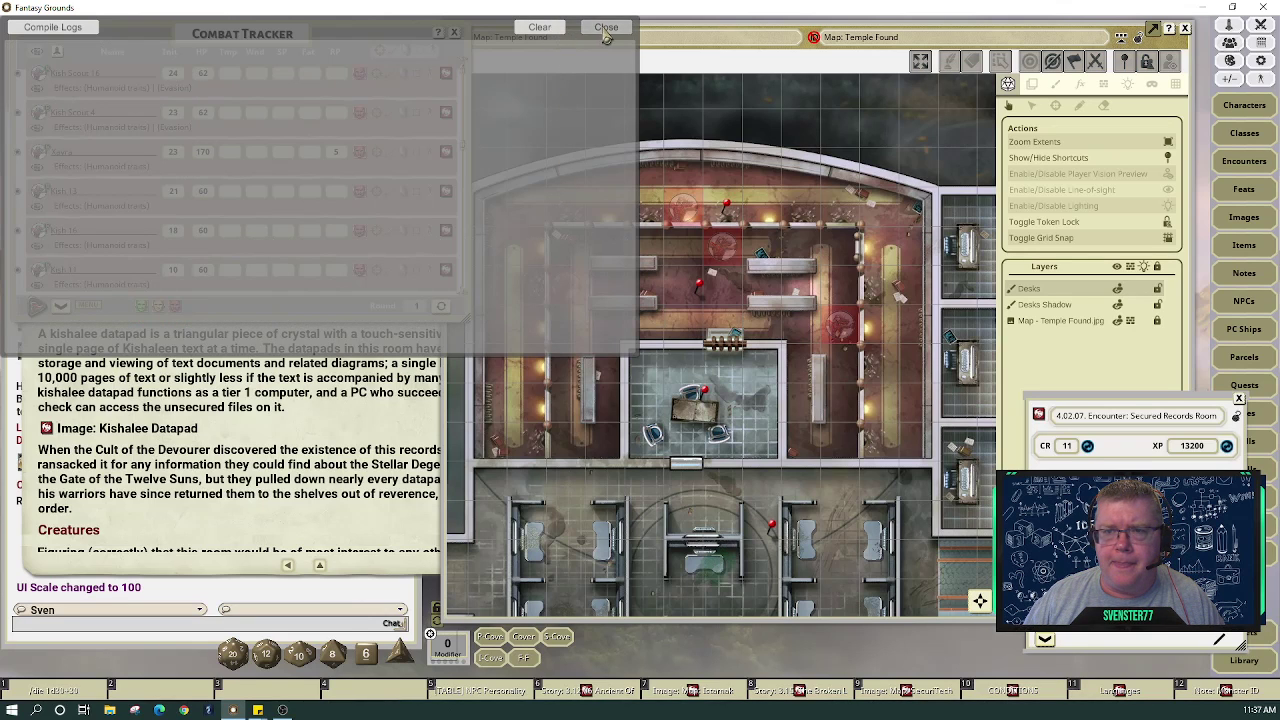
{"action": "left_click", "coordinate": [606, 28]}
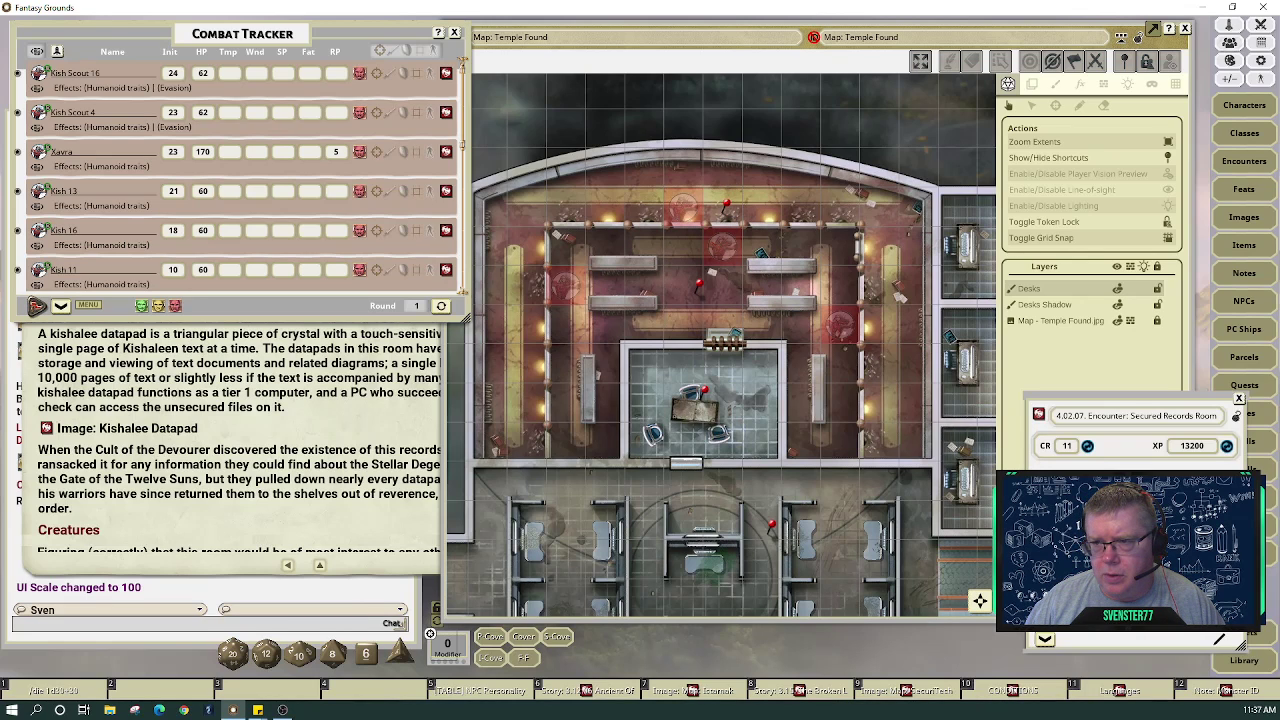
Place the two Kish Scouts along the Secured Records Room's northern balcony and recalculate the encounter's CR and XP, moving its window over the story text
{"action": "left_click_drag", "start_coordinate": [1050, 540], "coordinate": [603, 203]}
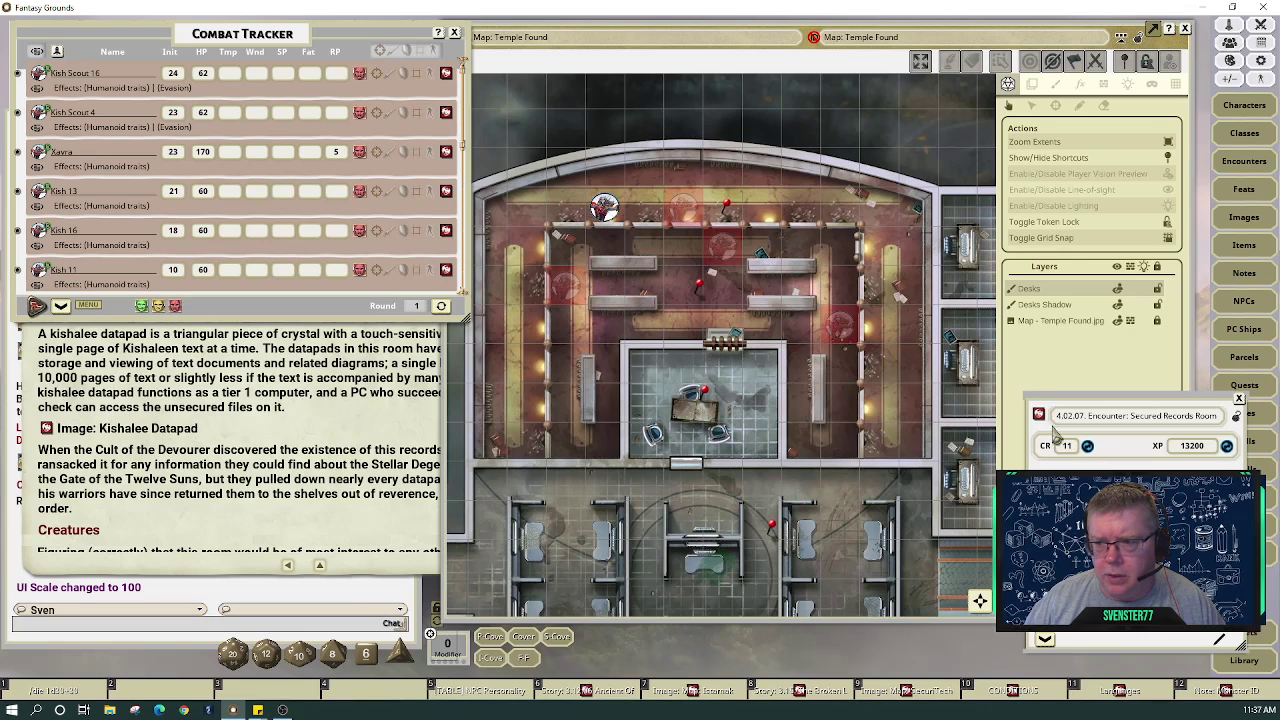
{"action": "left_click_drag", "start_coordinate": [1001, 436], "coordinate": [763, 208]}
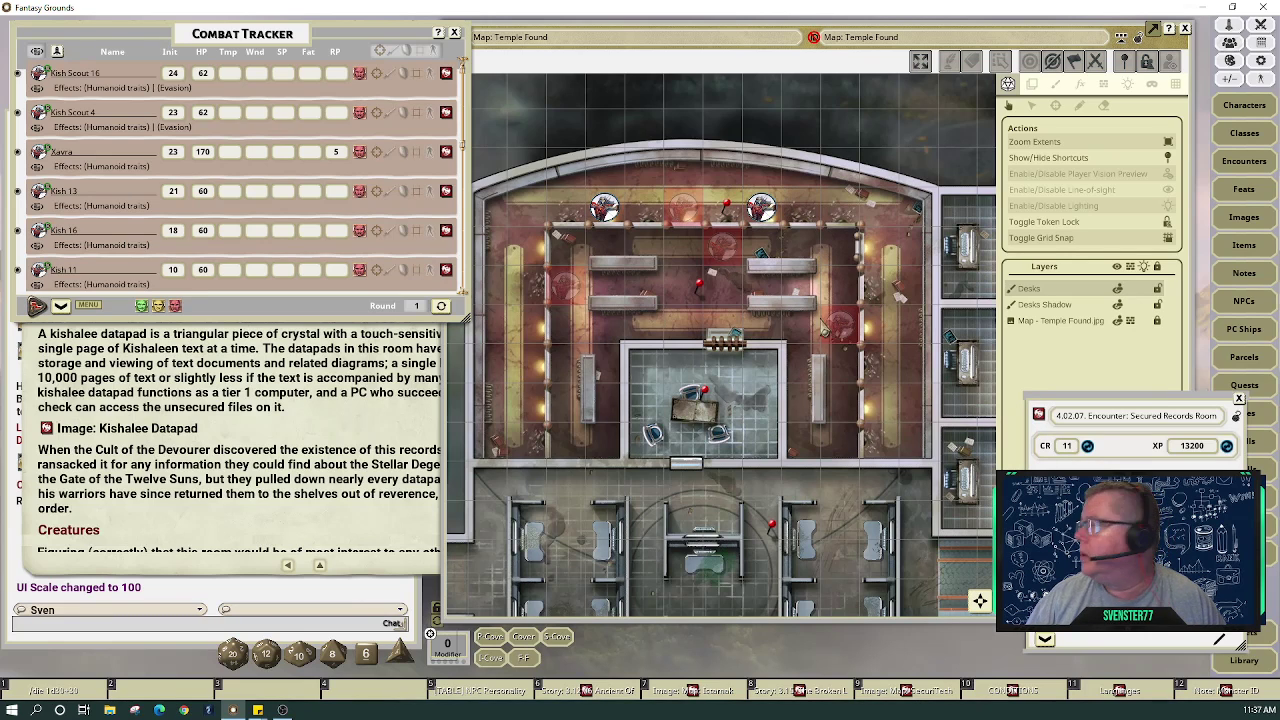
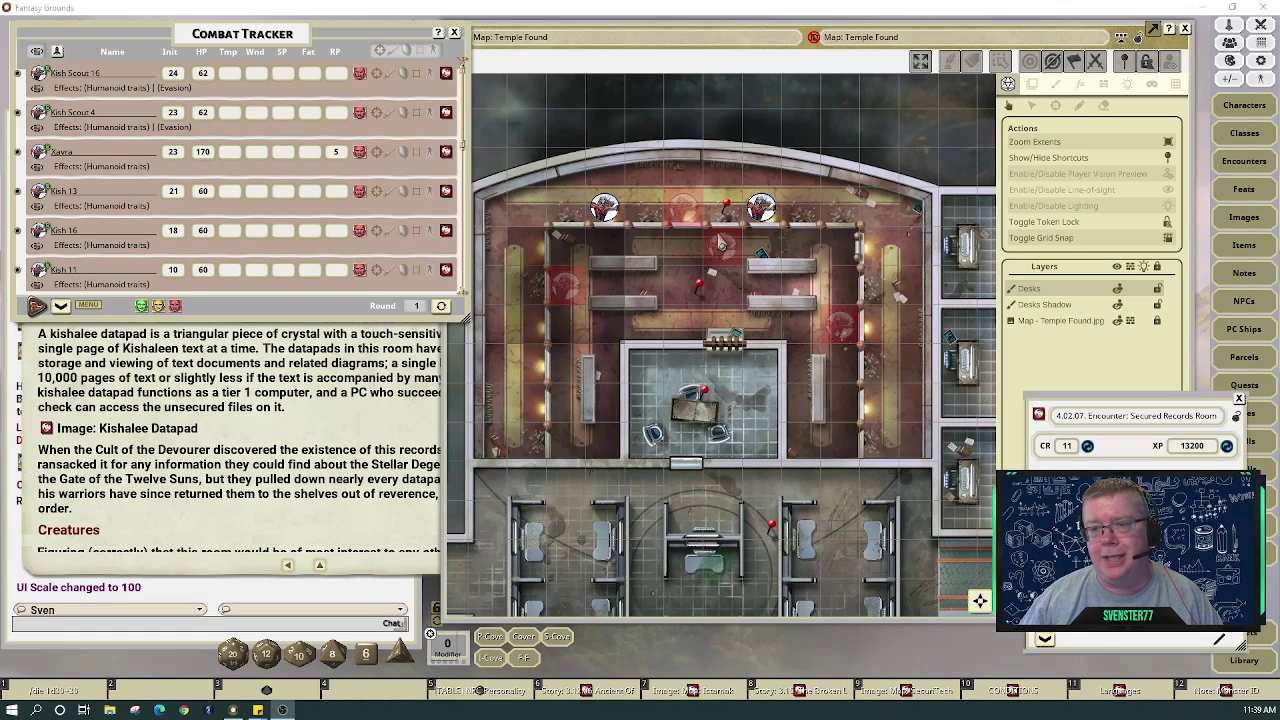
{"action": "left_click", "coordinate": [1088, 447]}
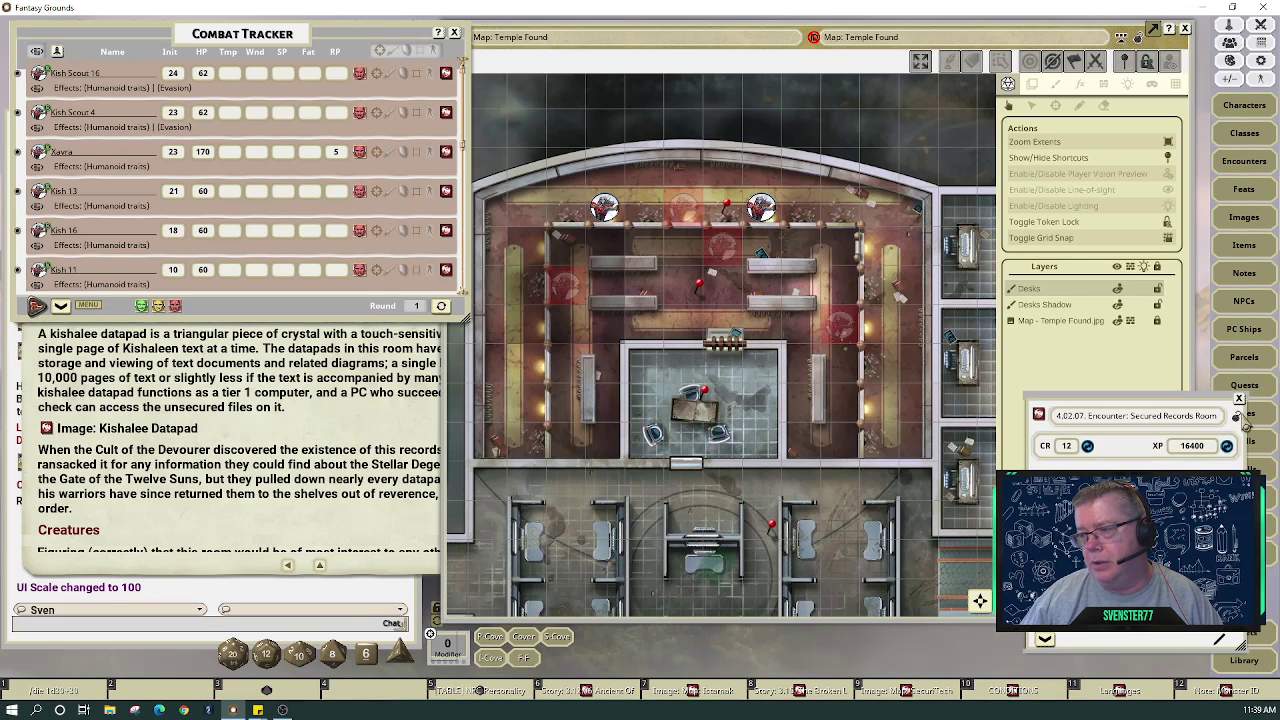
{"action": "left_click_drag", "start_coordinate": [1183, 400], "coordinate": [298, 371]}
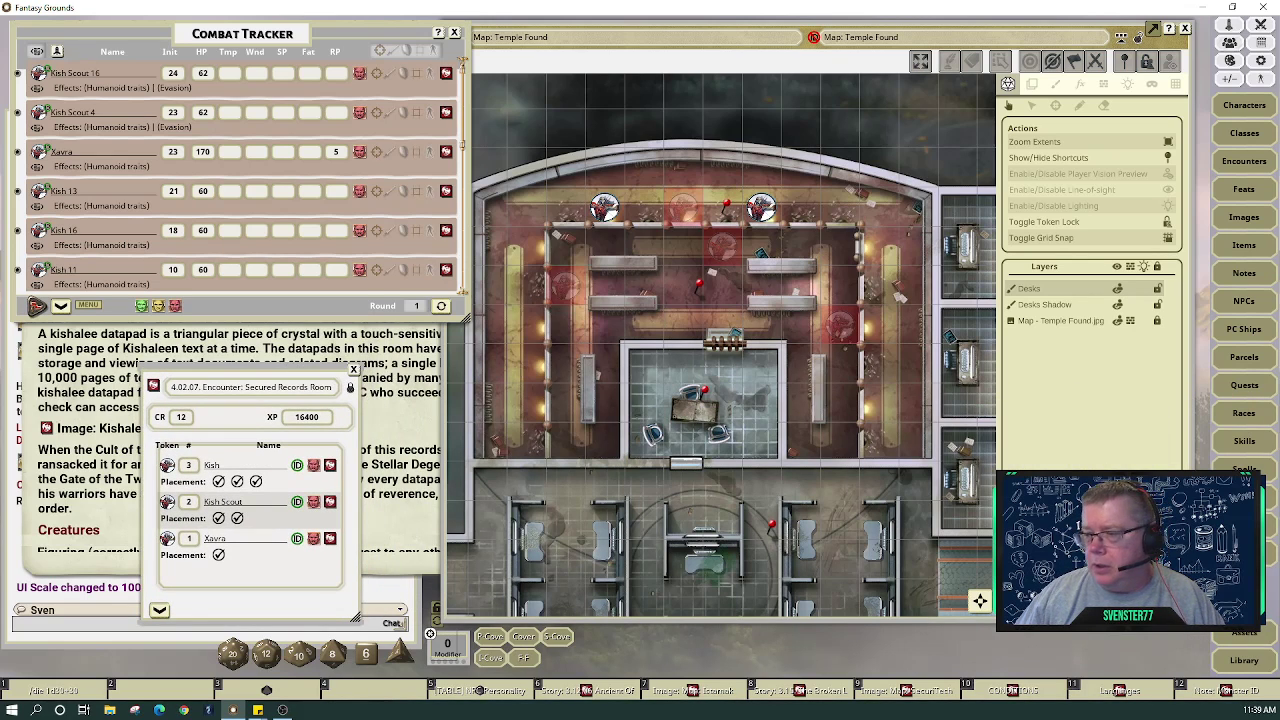
Open the token assets, search them for "kish", and shift the Assets window
{"action": "left_click", "coordinate": [1248, 638]}
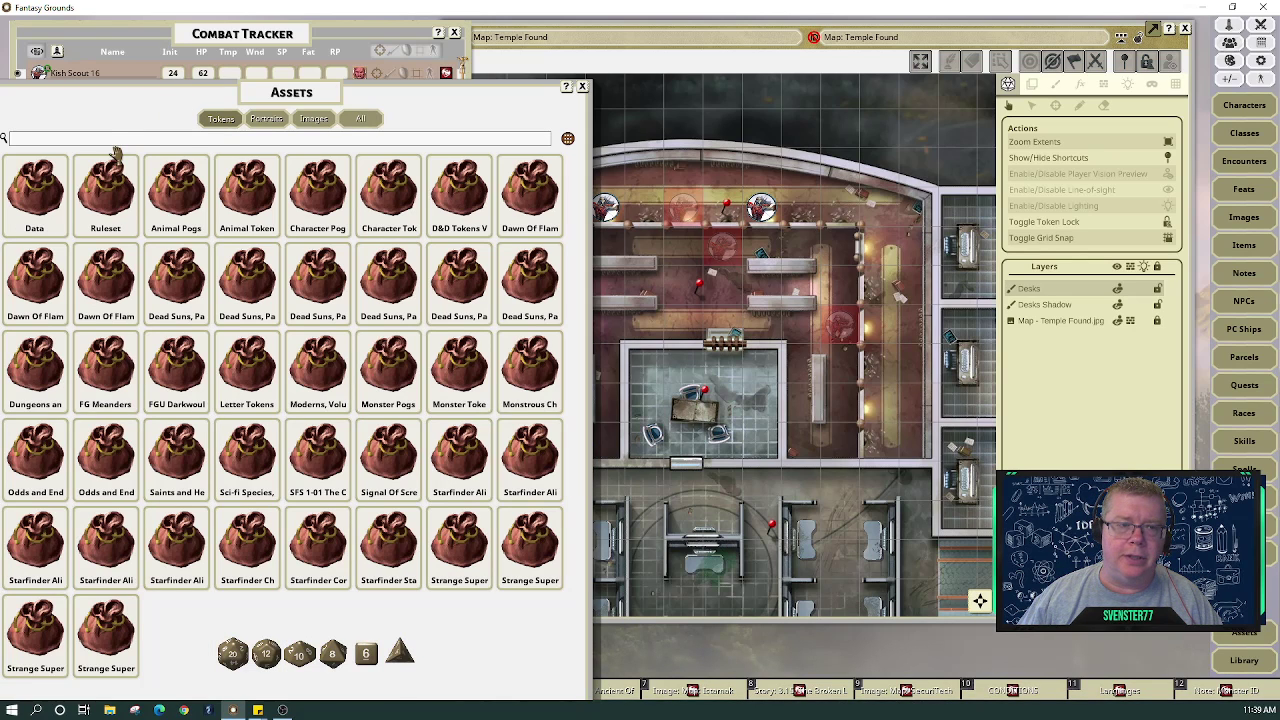
{"action": "left_click", "coordinate": [112, 139]}
{"action": "type", "text": "kish"}
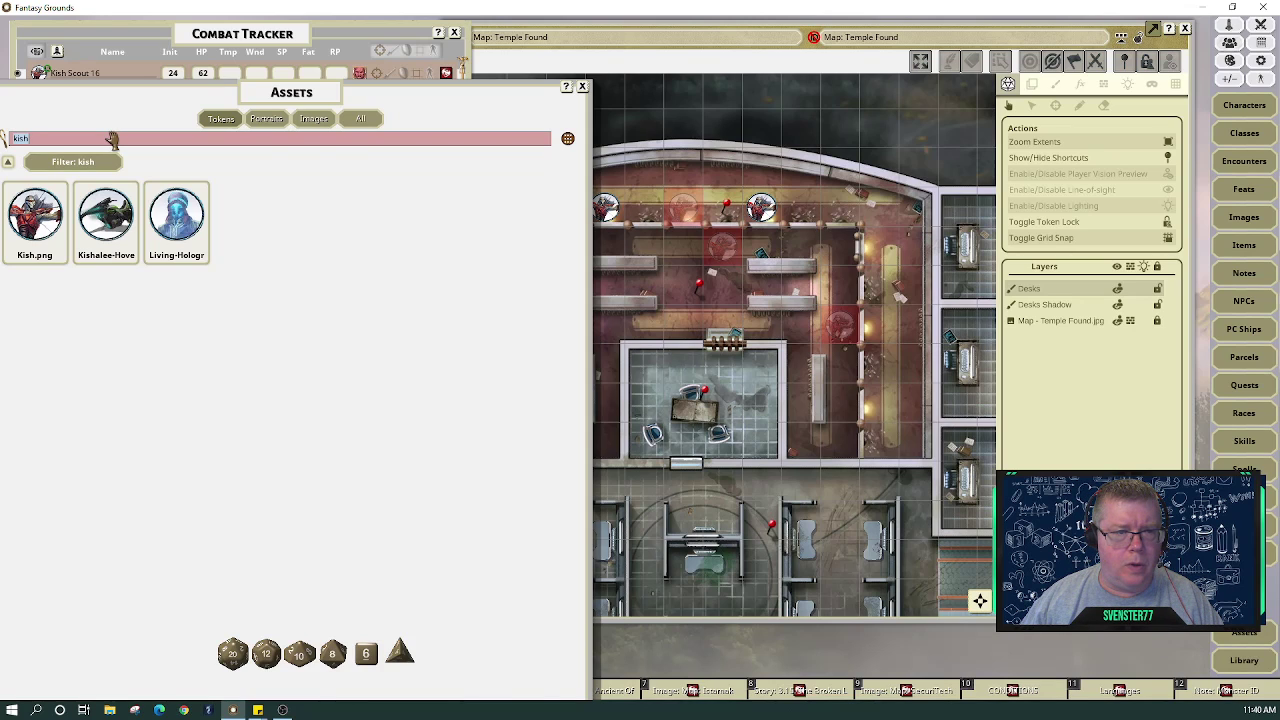
{"action": "left_click_drag", "start_coordinate": [113, 95], "coordinate": [173, 108]}
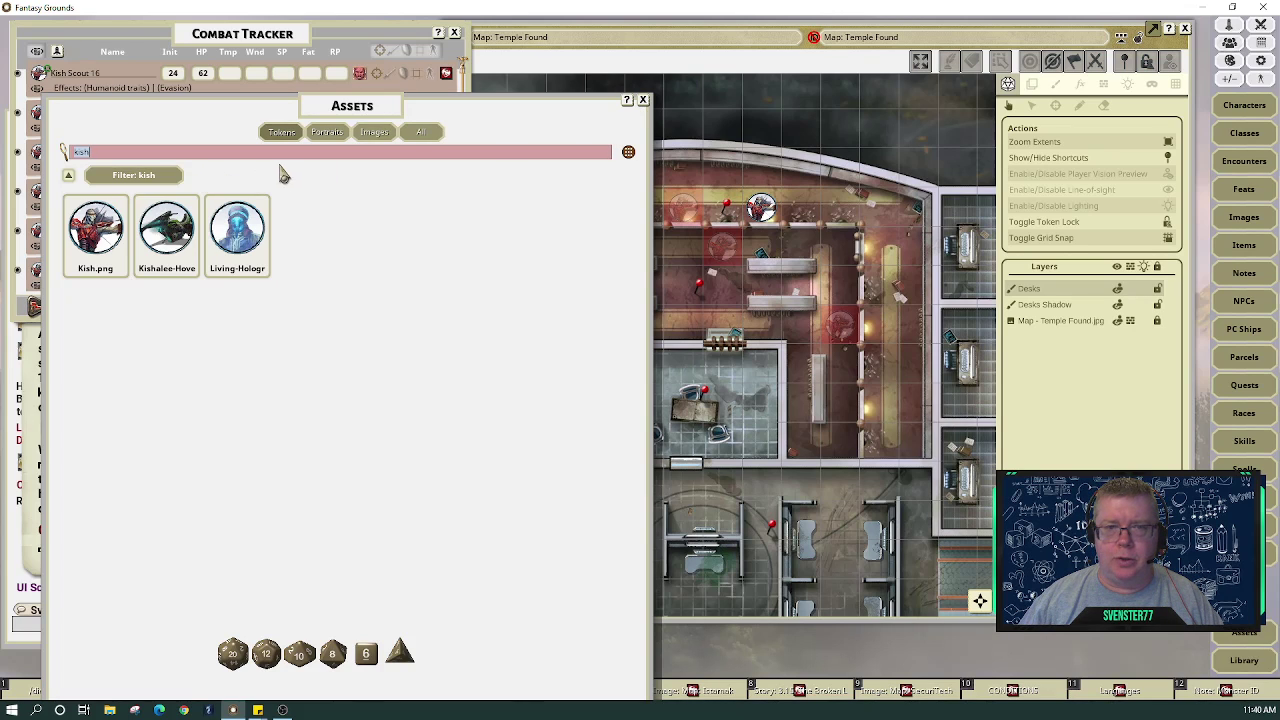
Clear the asset search, open the Dead Suns, Part 4 token folder, and assign the Tzayl.png token to Xavra in the encounter
{"action": "key", "text": "BackSpace"}
{"action": "scroll", "coordinate": [283, 174], "scroll_direction": "down", "scroll_amount": 1}
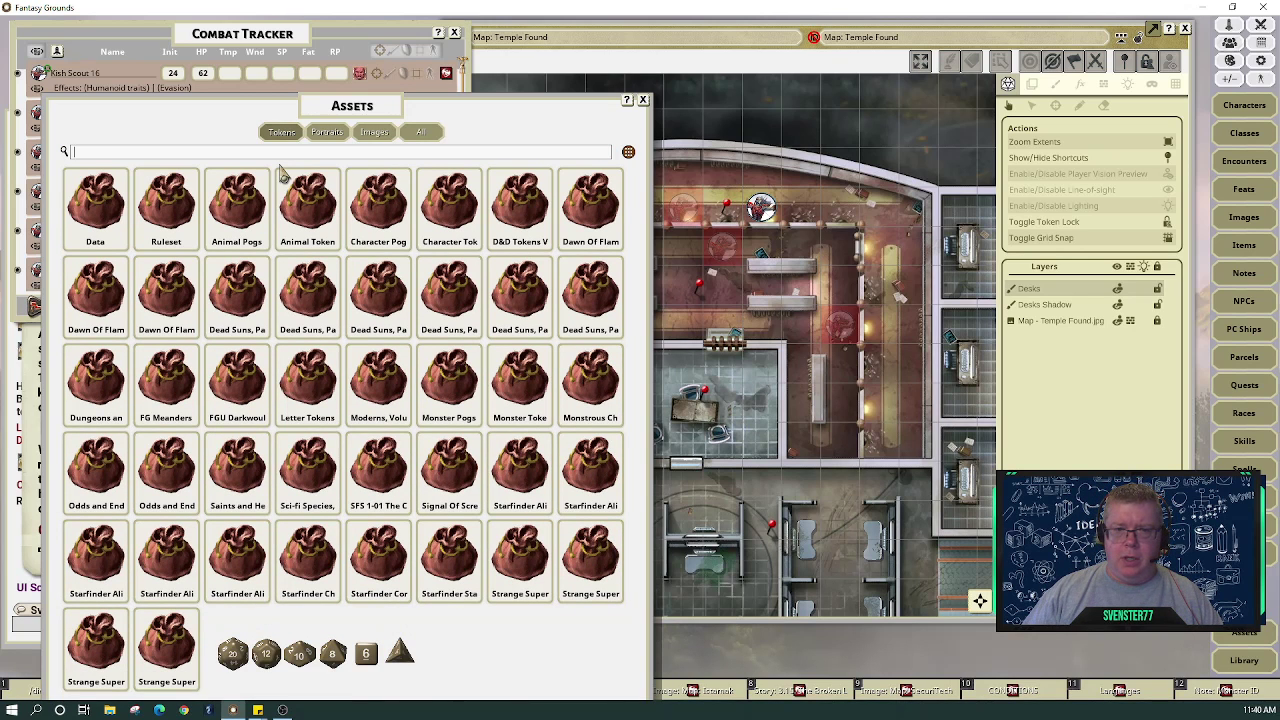
{"action": "left_click", "coordinate": [456, 314]}
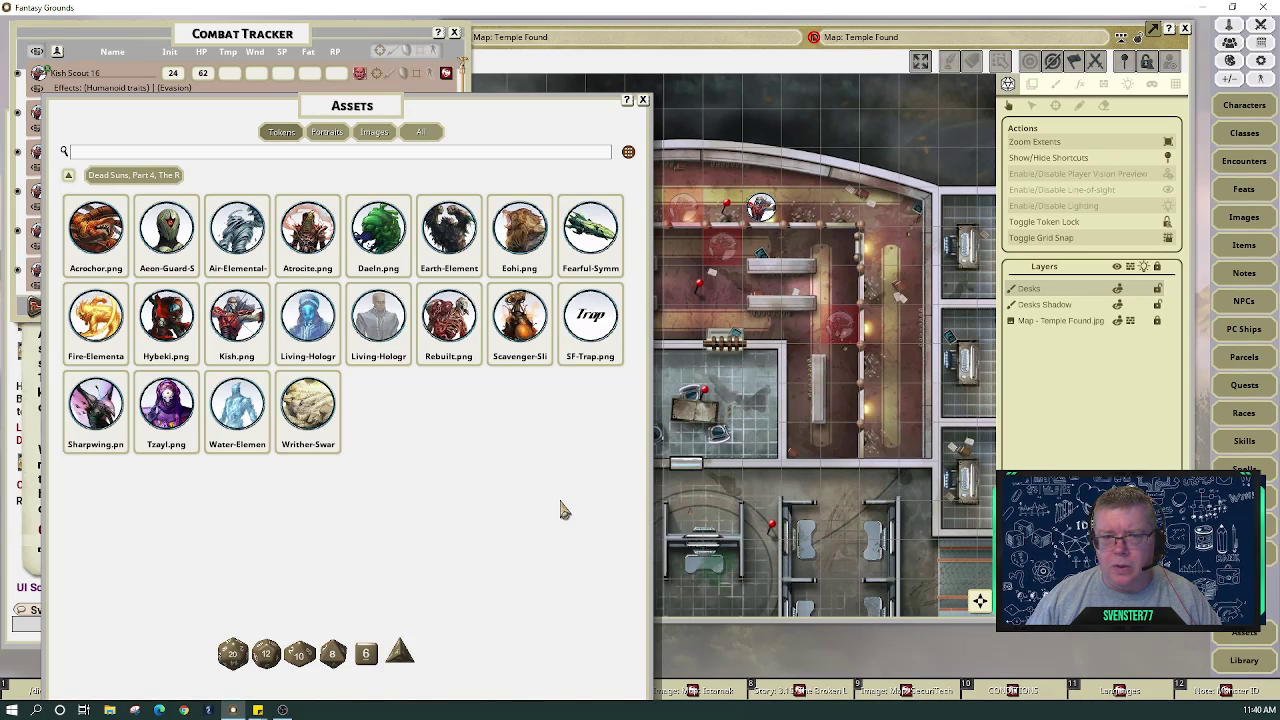
{"action": "left_click_drag", "start_coordinate": [563, 509], "coordinate": [510, 488]}
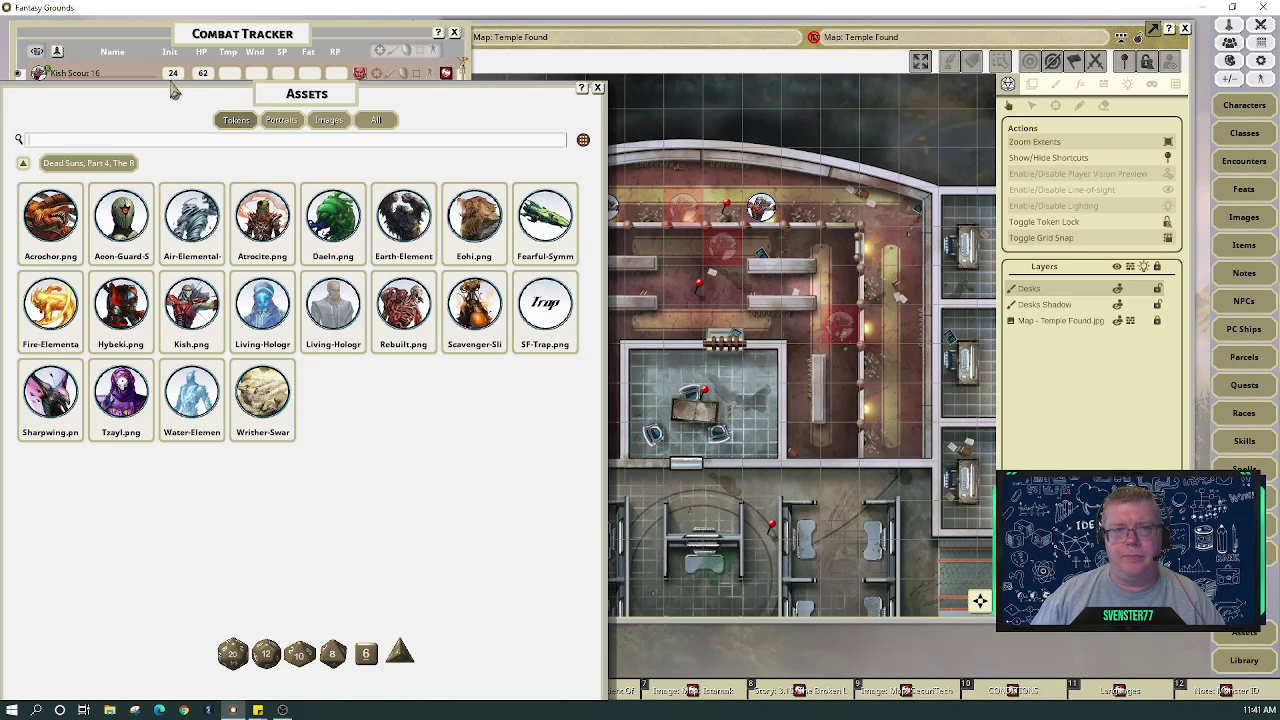
{"action": "left_click_drag", "start_coordinate": [171, 100], "coordinate": [609, 77]}
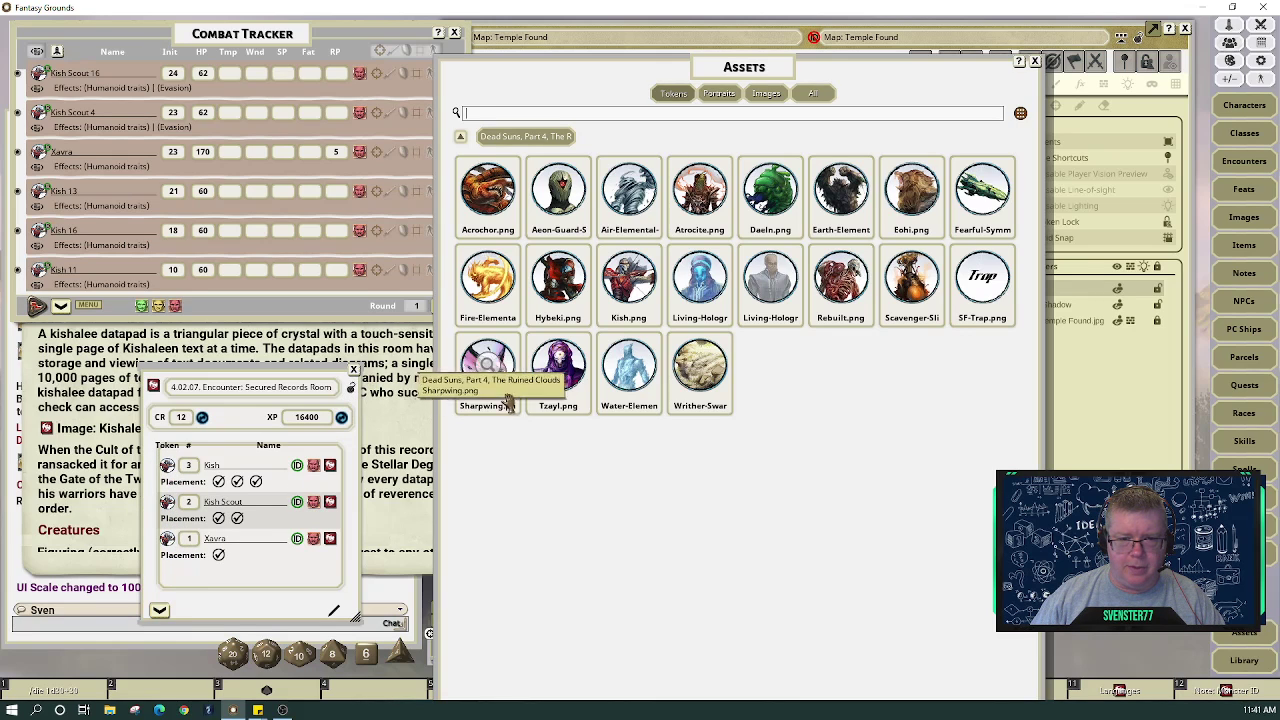
{"action": "left_click_drag", "start_coordinate": [558, 370], "coordinate": [168, 545]}
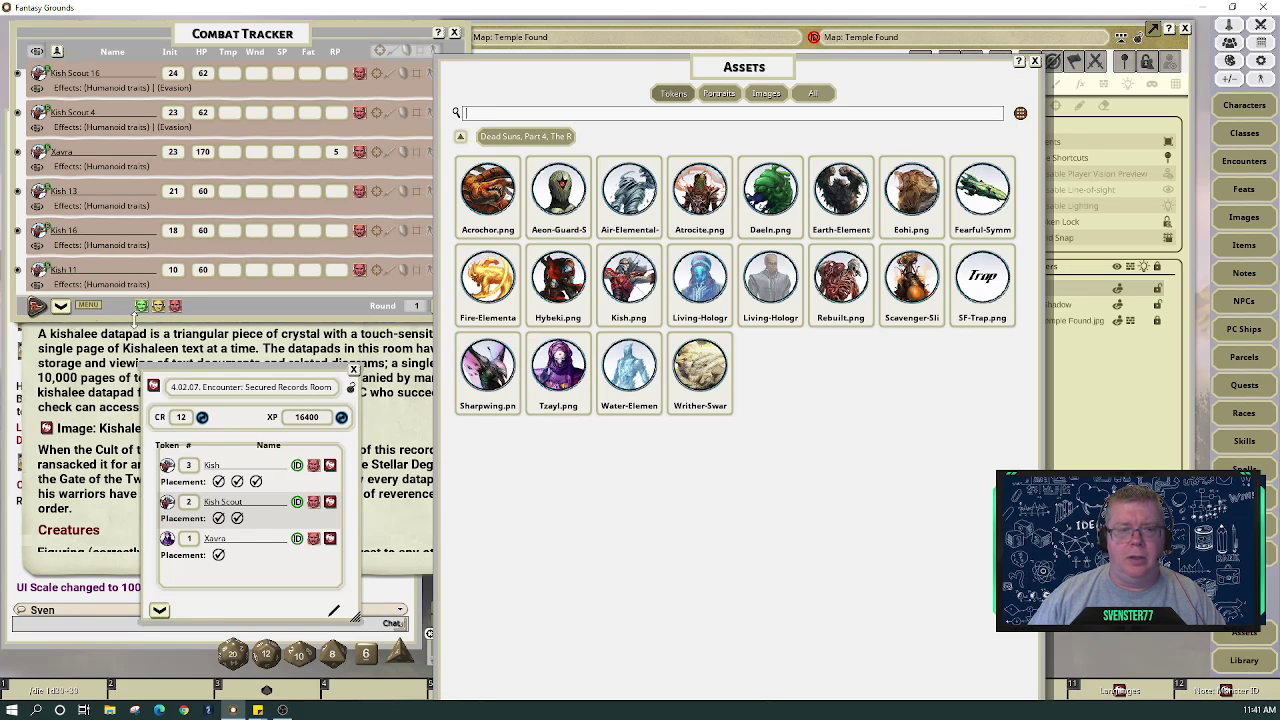
Delete only the foes from the Combat Tracker
{"action": "left_click", "coordinate": [86, 308]}
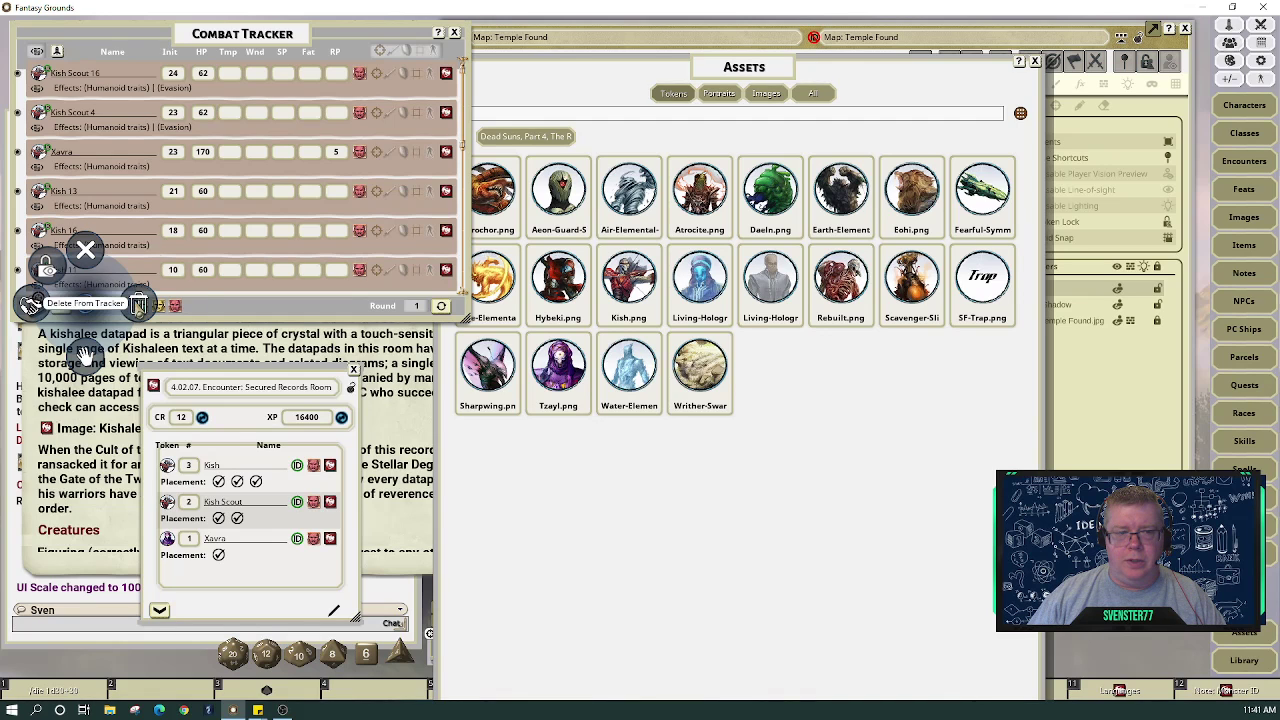
{"action": "left_click", "coordinate": [139, 305]}
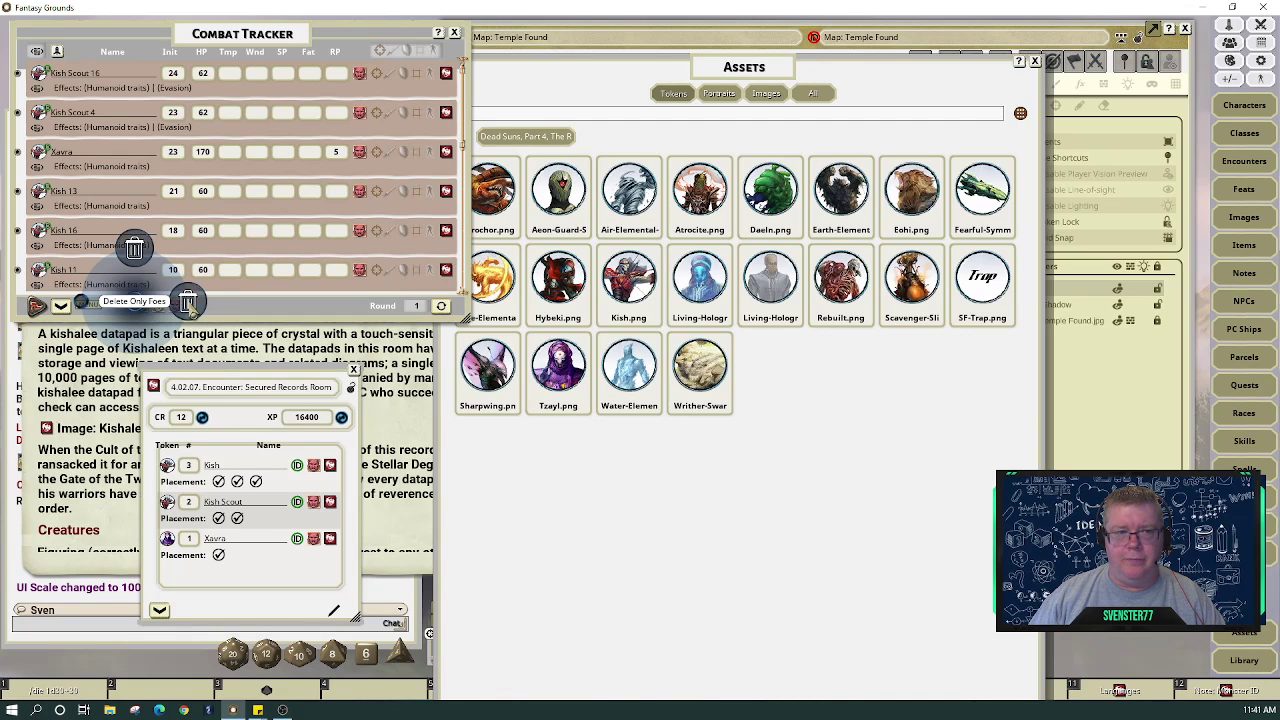
{"action": "left_click", "coordinate": [188, 305]}
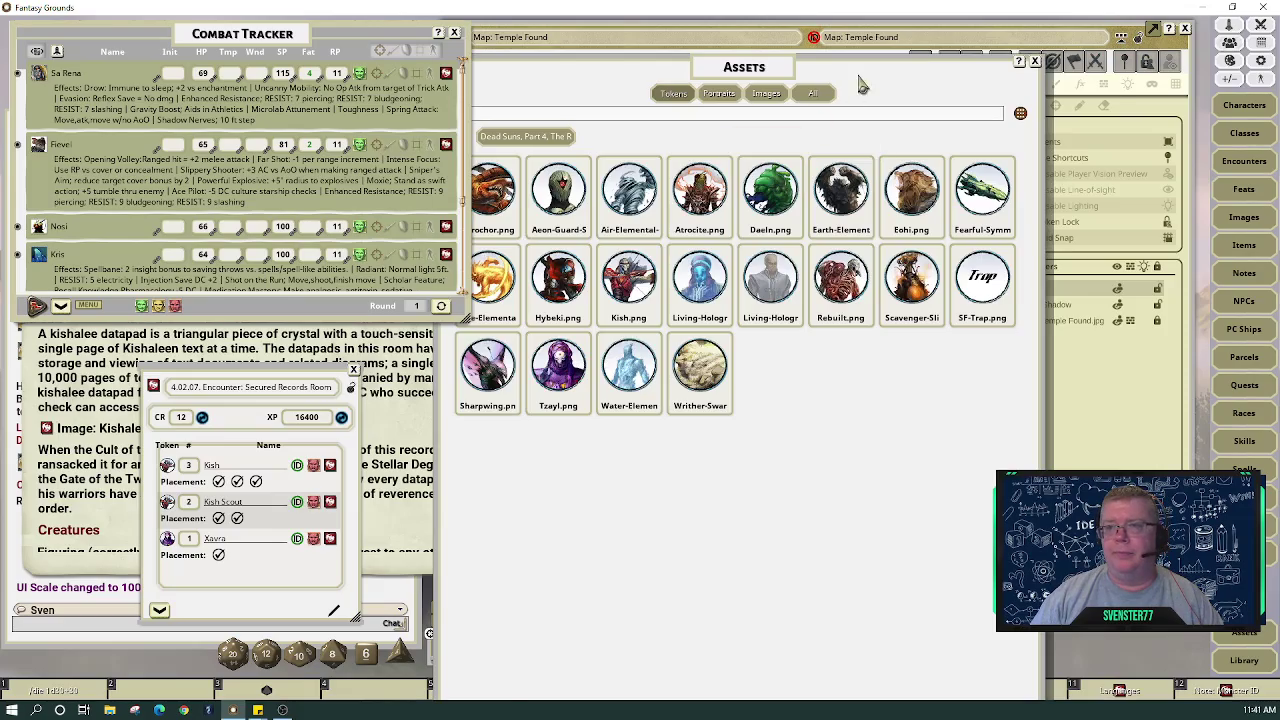
Close the Secured Records Room encounter and move the Assets window clear of the room on the map
{"action": "mouse_move", "coordinate": [847, 131]}
{"action": "left_mouse_down"}
{"action": "mouse_move", "coordinate": [991, 340]}
{"action": "mouse_move", "coordinate": [811, 375]}
{"action": "mouse_move", "coordinate": [843, 131]}
{"action": "left_mouse_up"}
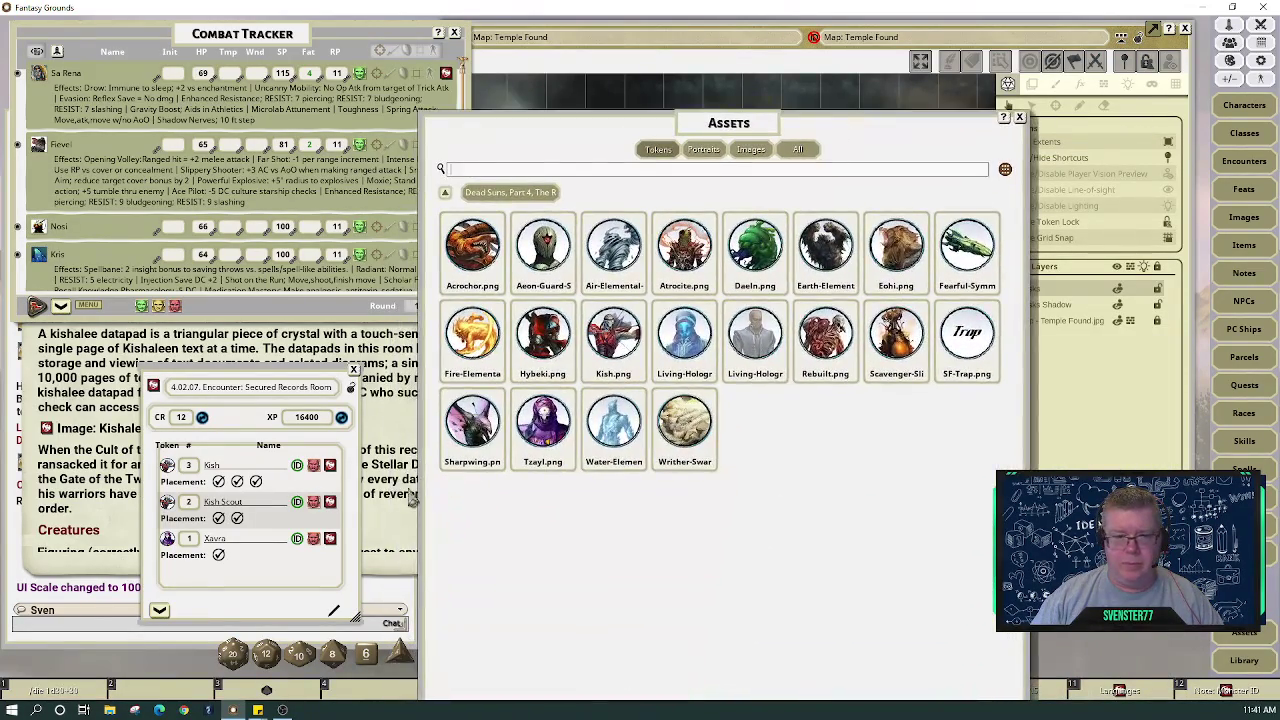
{"action": "left_click", "coordinate": [353, 370]}
{"action": "left_click_drag", "start_coordinate": [650, 133], "coordinate": [190, 143]}
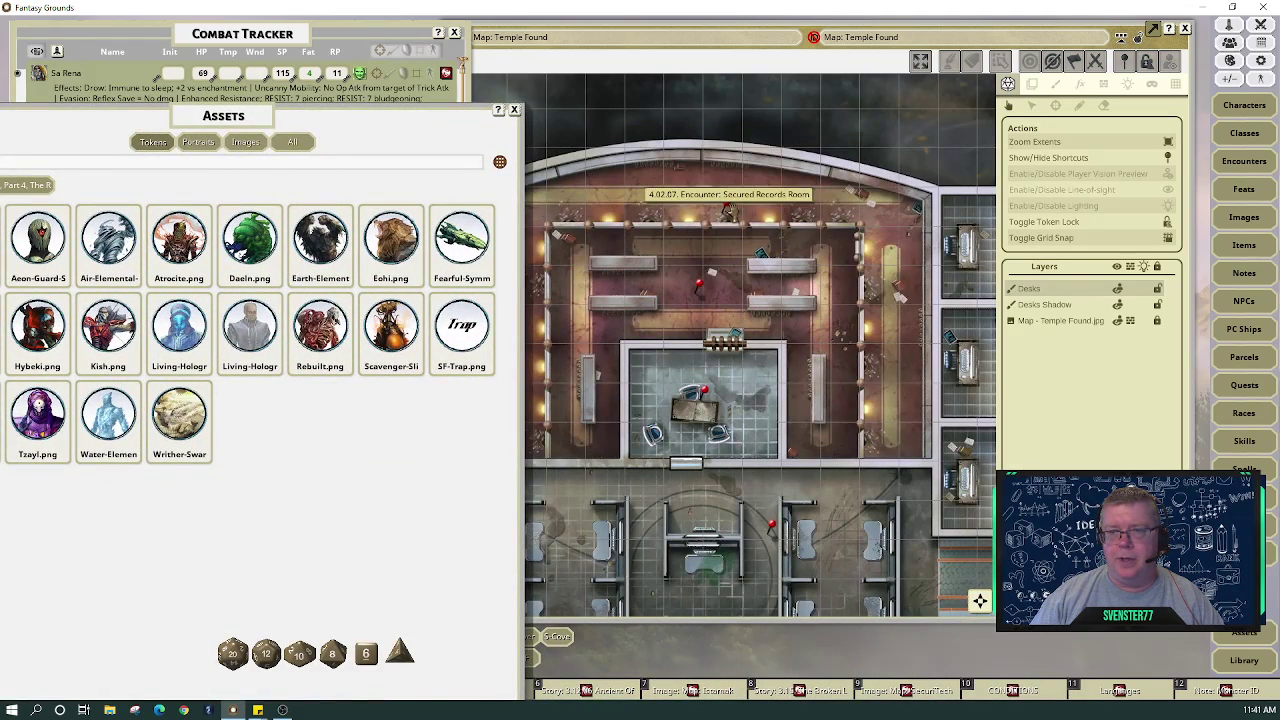
Reopen the Secured Records Room encounter from its map pin and add its creatures to the Combat Tracker, closing the story entry that covers it
{"action": "double_click", "coordinate": [701, 288]}
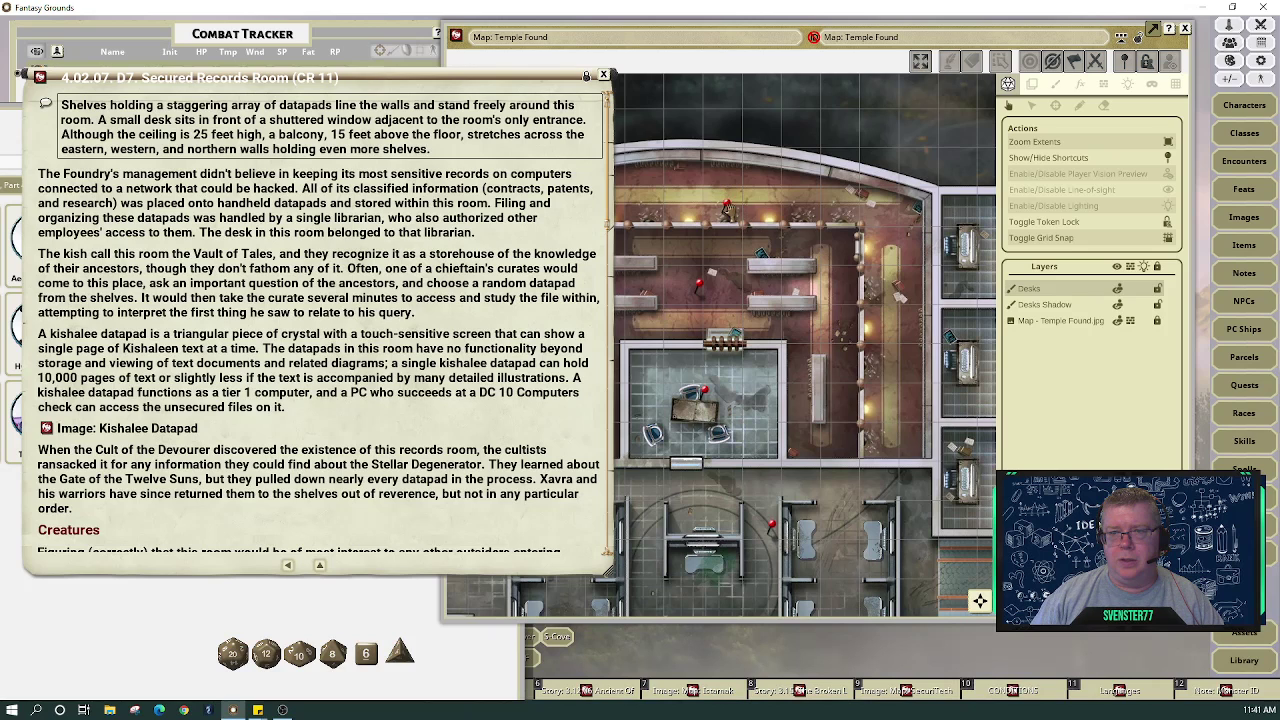
{"action": "left_click", "coordinate": [727, 210]}
{"action": "double_click", "coordinate": [727, 210]}
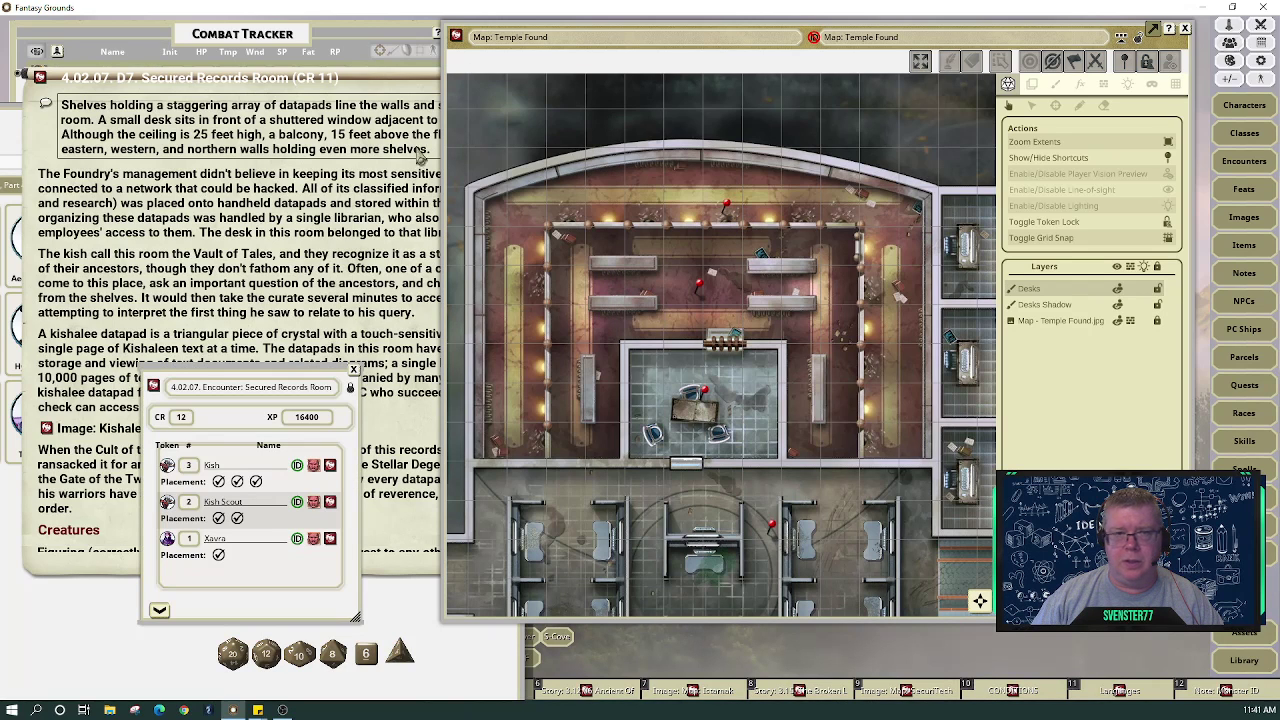
{"action": "left_click", "coordinate": [392, 90]}
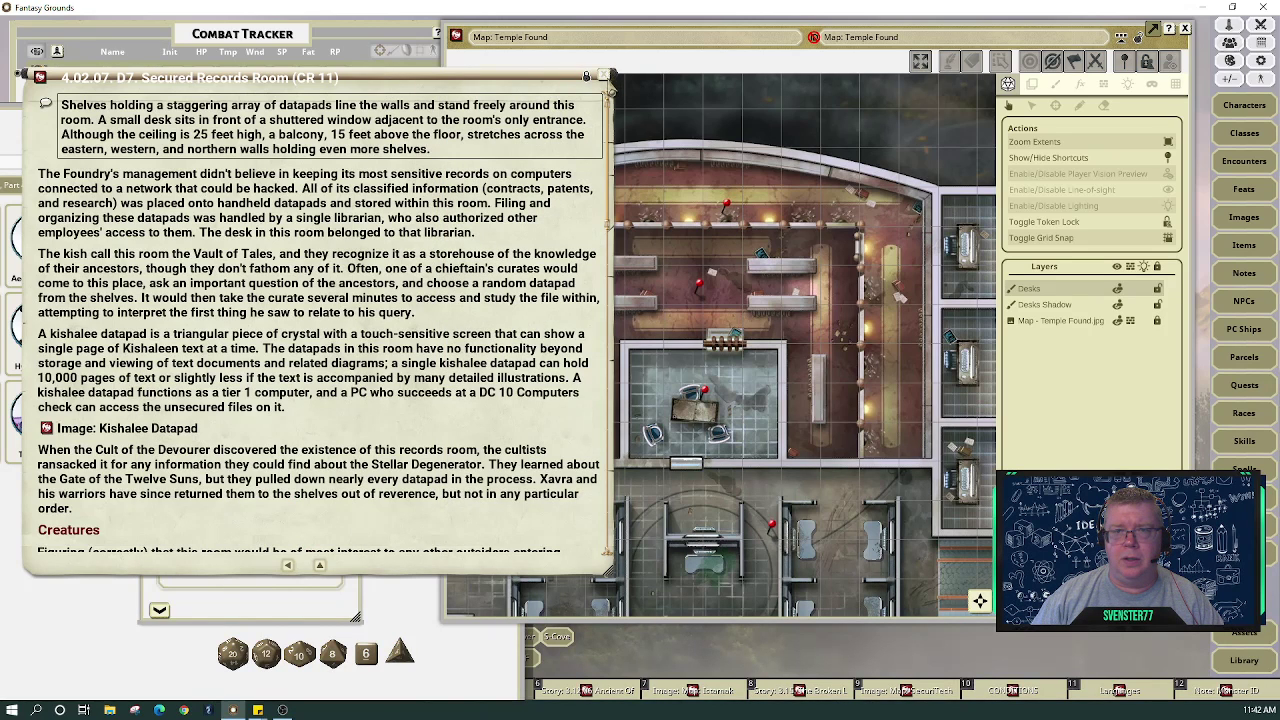
{"action": "left_click", "coordinate": [604, 76]}
{"action": "left_click", "coordinate": [217, 553]}
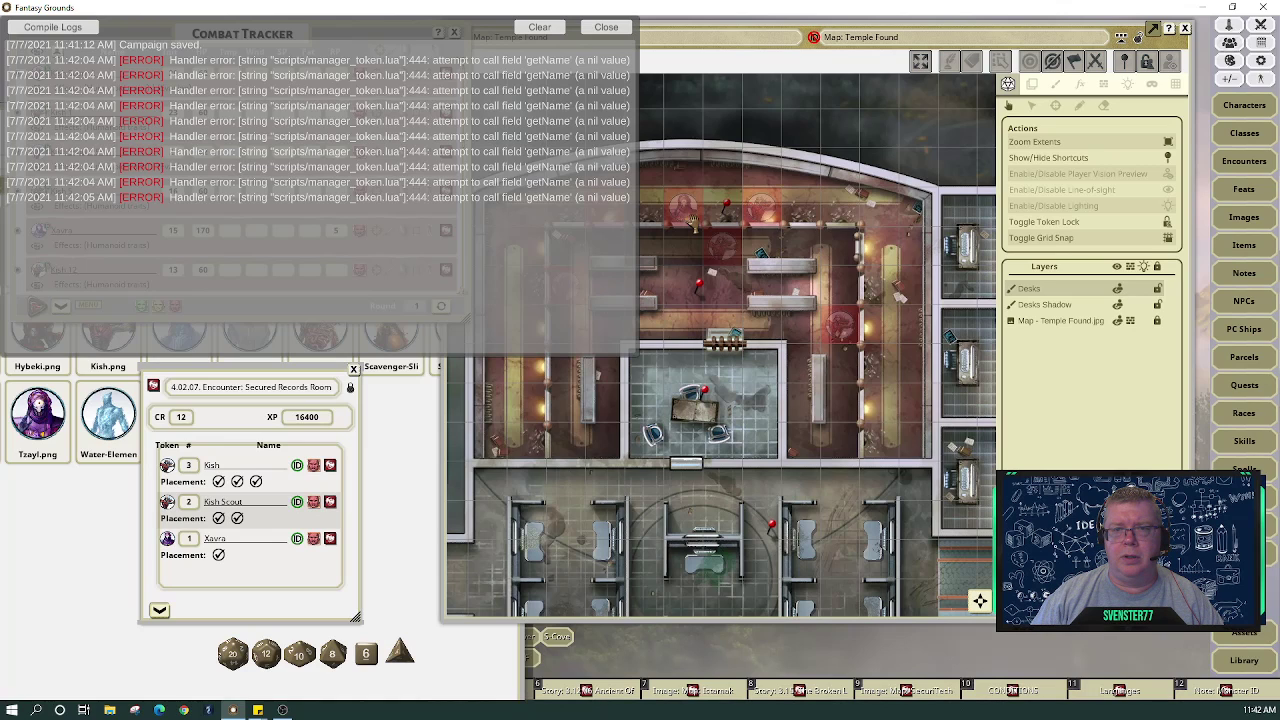
Clear and dismiss the error log covering the Combat Tracker, and close the Secured Records Room encounter
{"action": "left_click", "coordinate": [540, 27]}
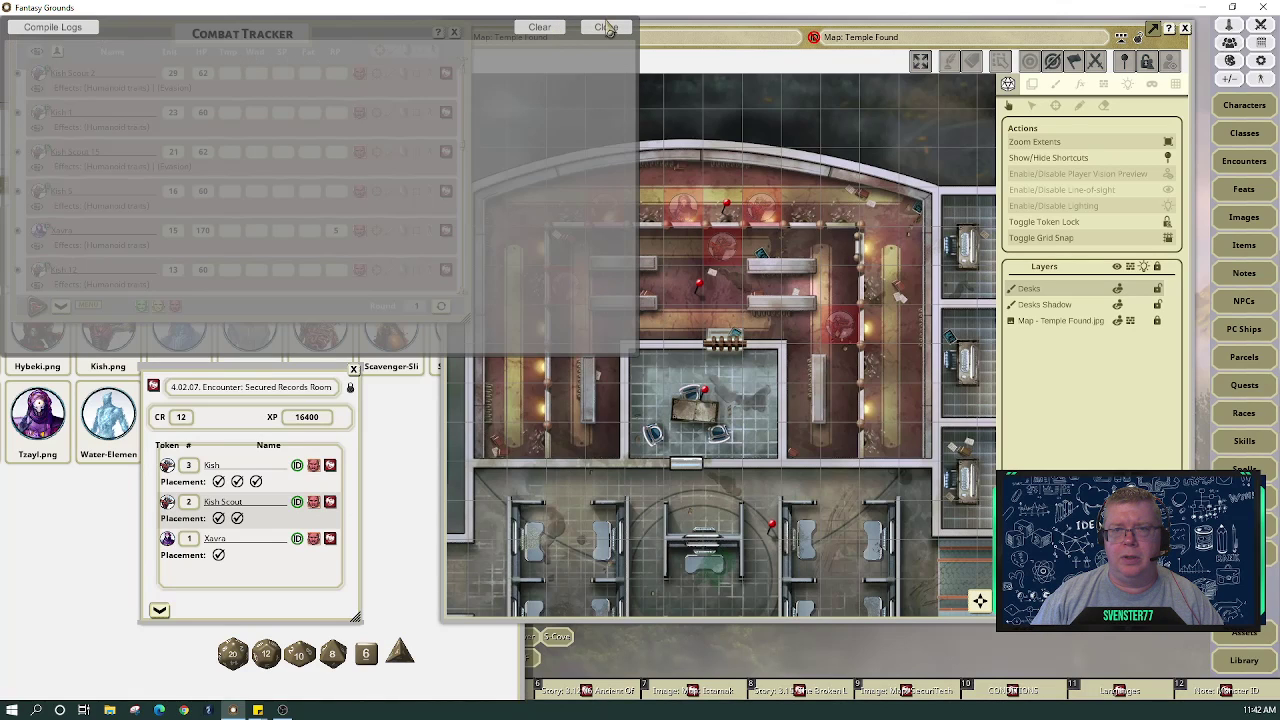
{"action": "left_click", "coordinate": [607, 27]}
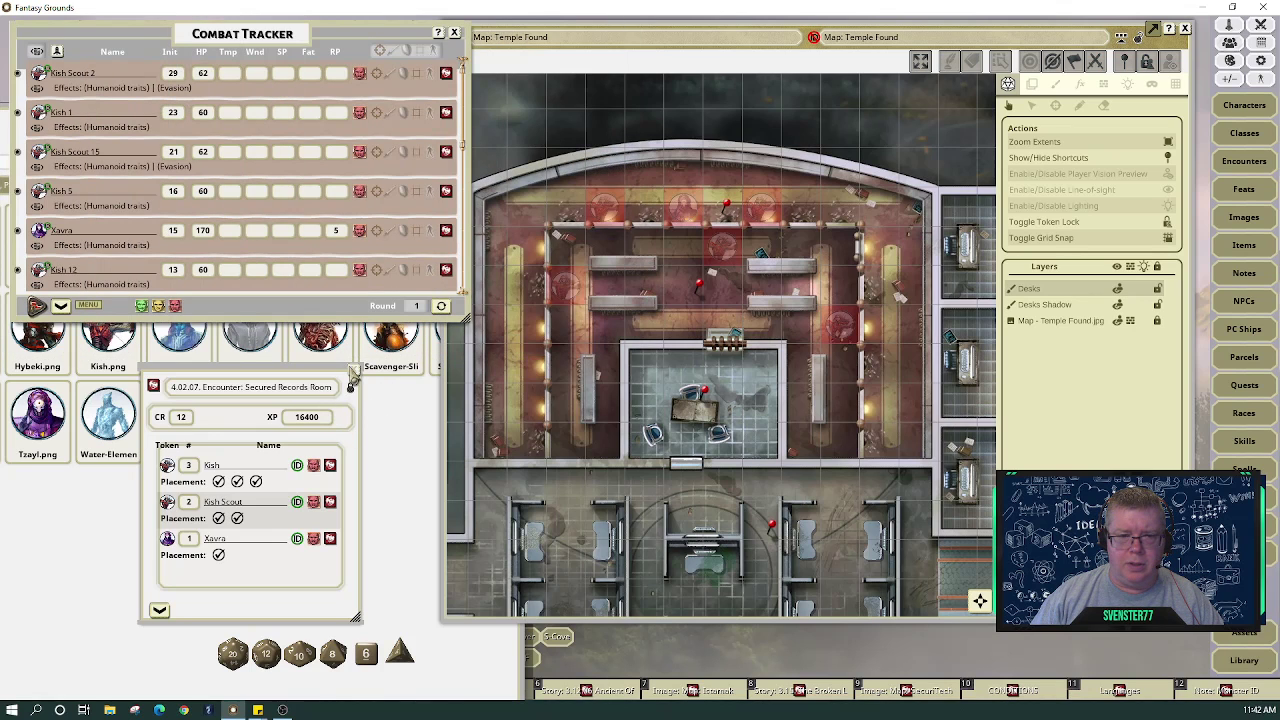
{"action": "left_click", "coordinate": [353, 369]}
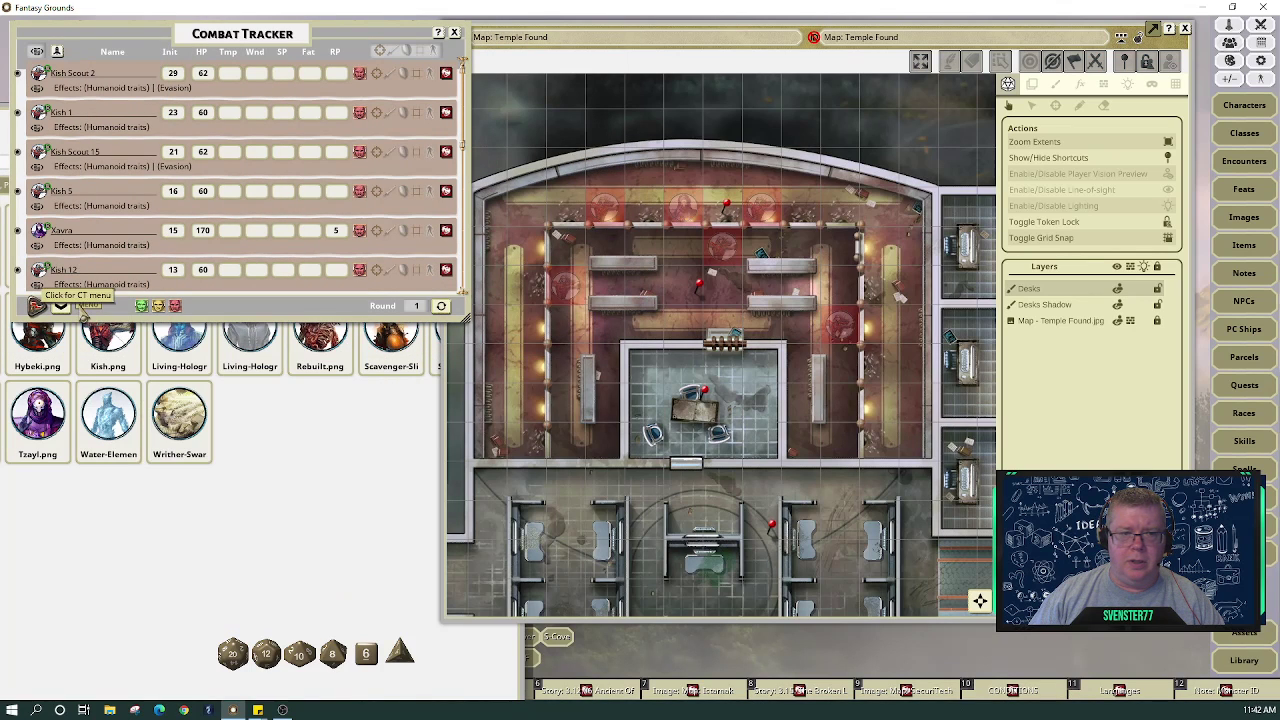
Delete only the foes from the Combat Tracker and close the Assets window
{"action": "left_click", "coordinate": [84, 312]}
{"action": "left_click", "coordinate": [130, 306]}
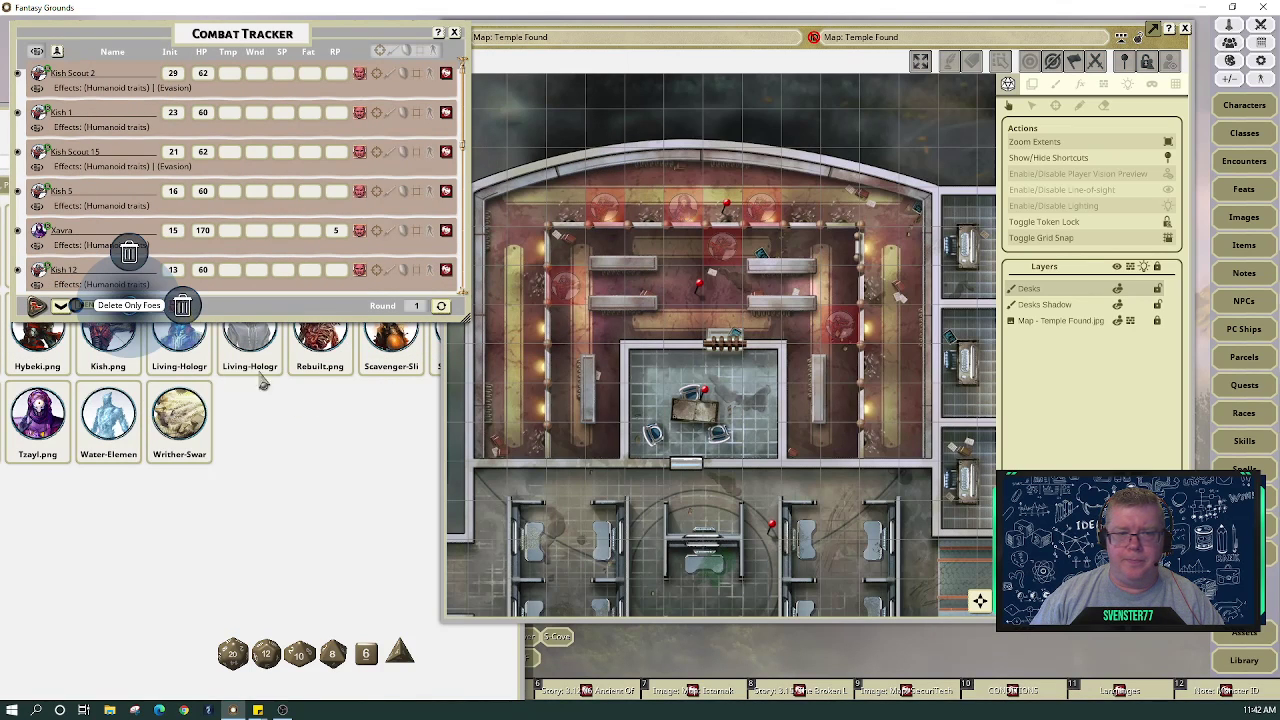
{"action": "left_click", "coordinate": [182, 306]}
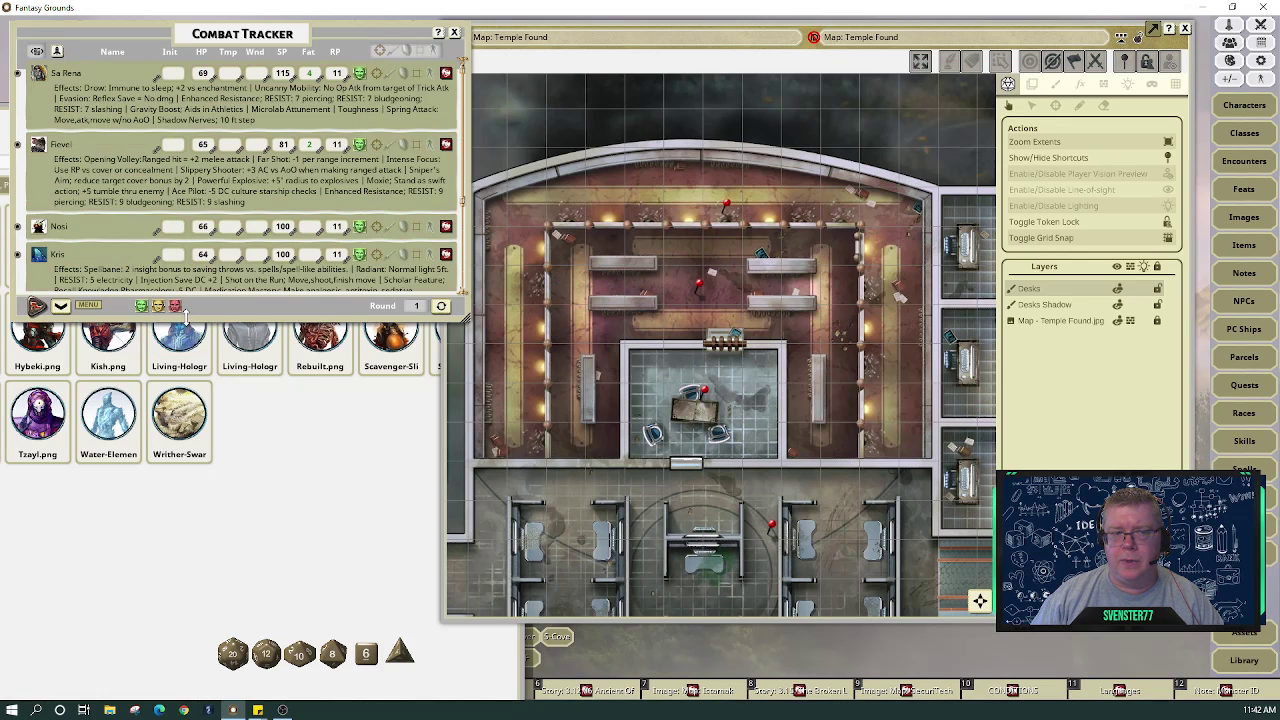
{"action": "left_click", "coordinate": [343, 442]}
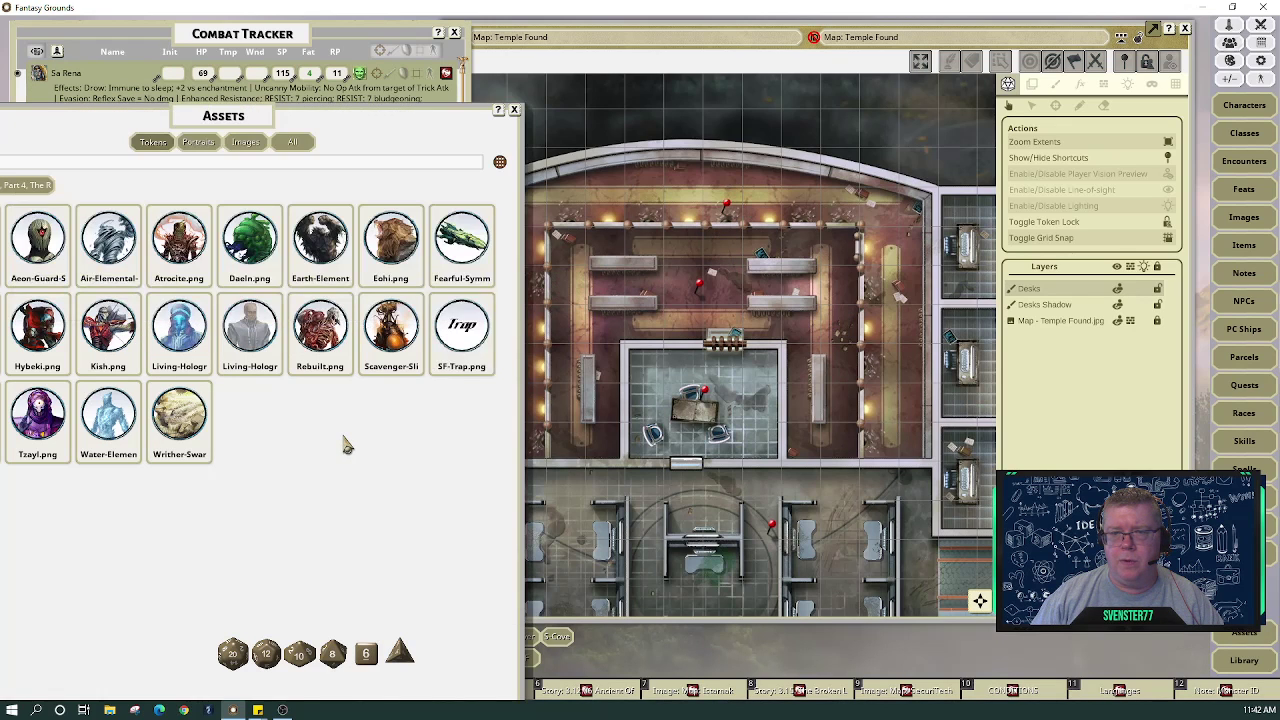
{"action": "left_click", "coordinate": [514, 109]}
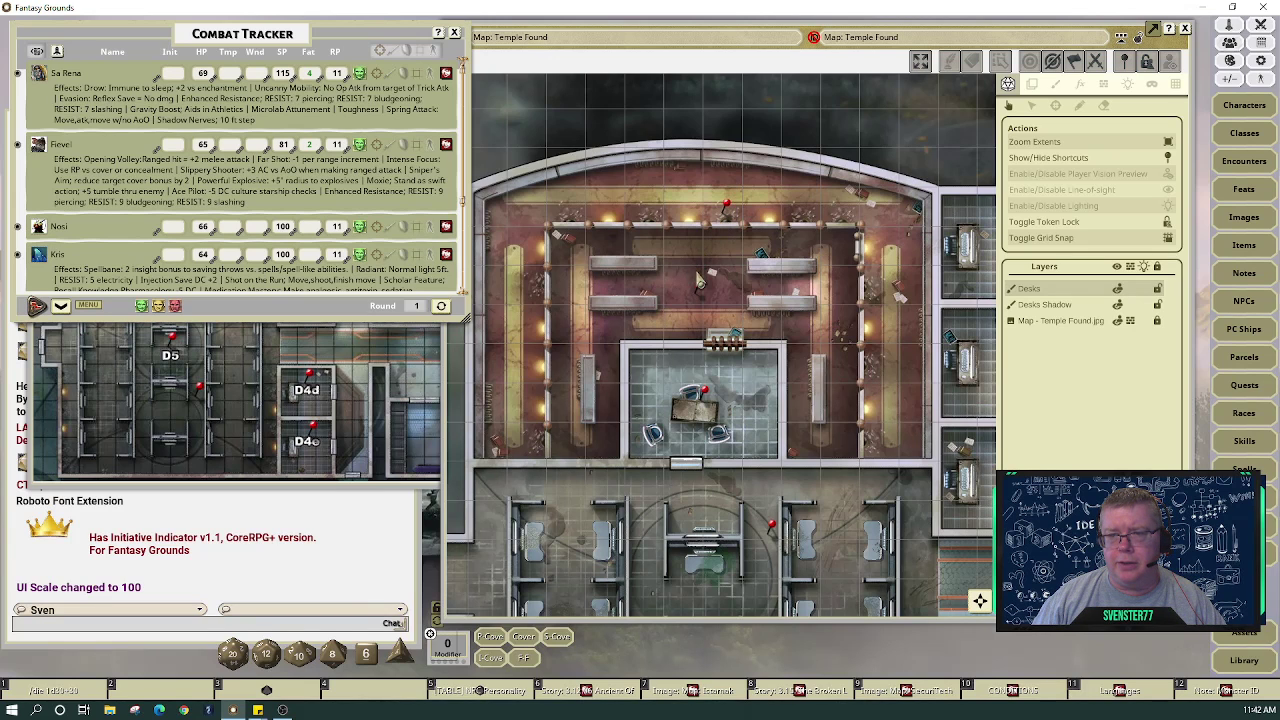
Read the Secured Records Room story entry from its map pin through the Development section, view the Kishalee Datapad image, and close both
{"action": "double_click", "coordinate": [700, 289]}
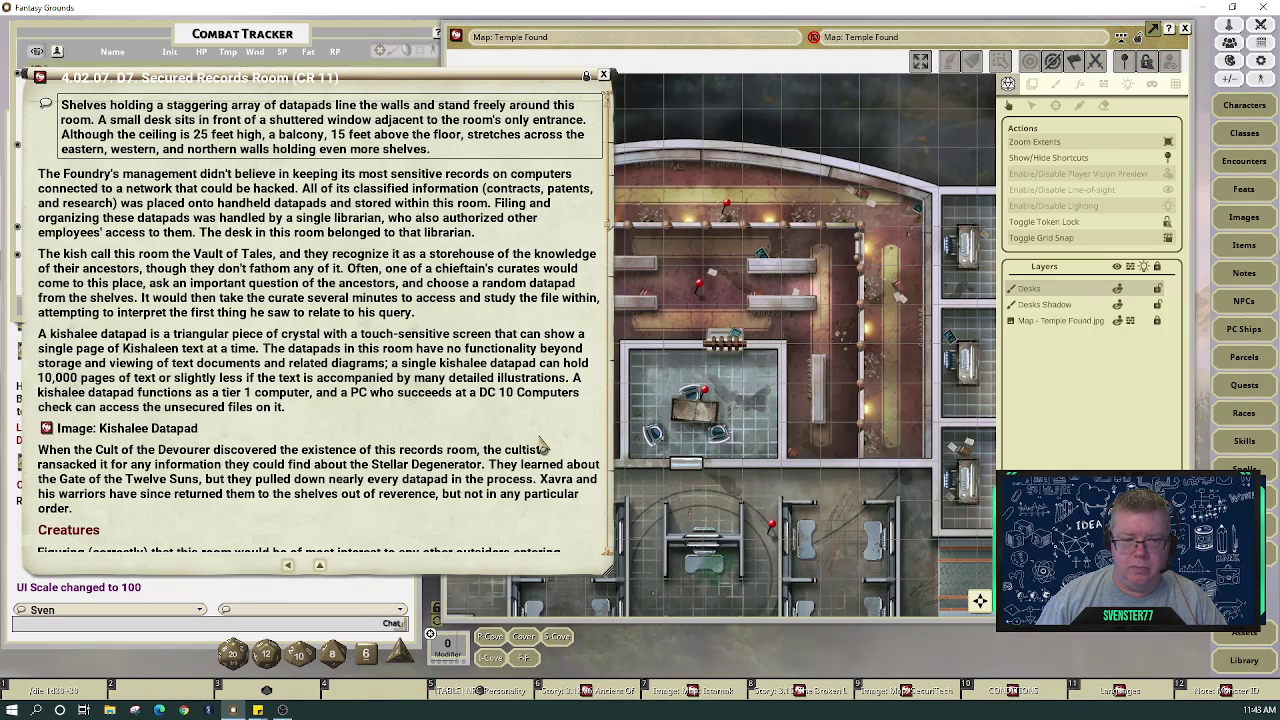
{"action": "left_click", "coordinate": [44, 428]}
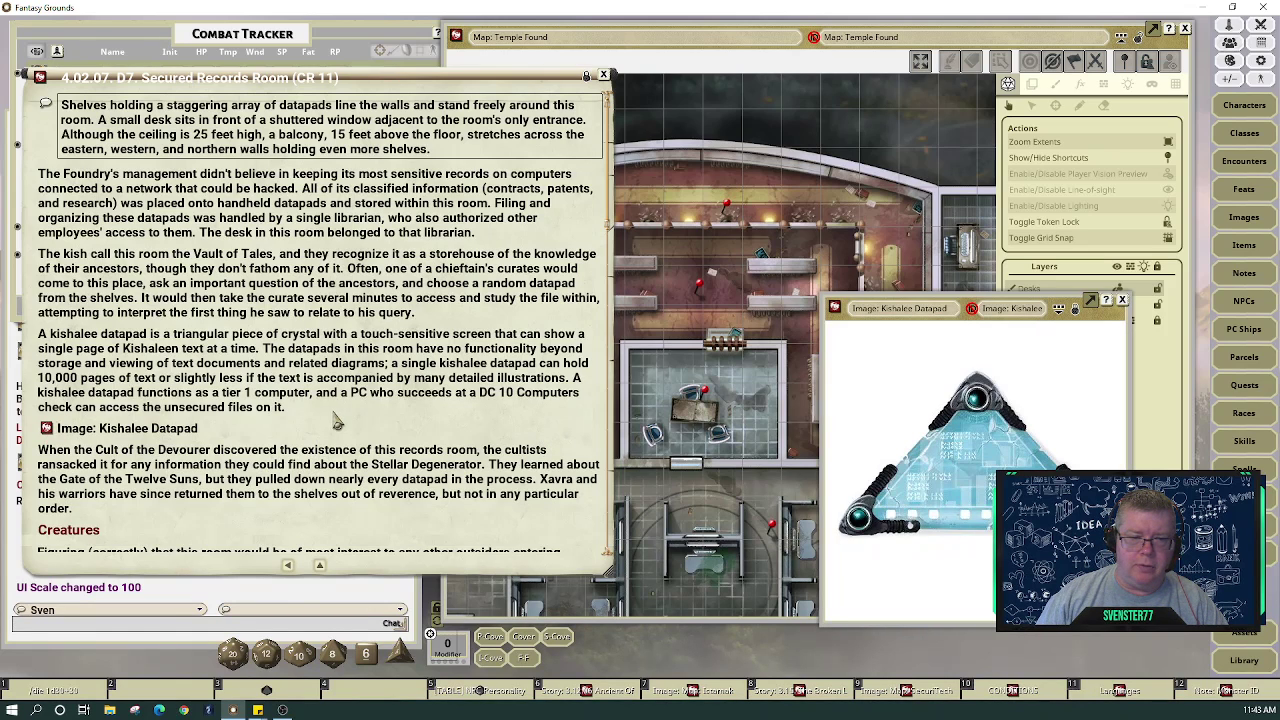
{"action": "scroll", "coordinate": [337, 422], "scroll_direction": "down", "scroll_amount": 5}
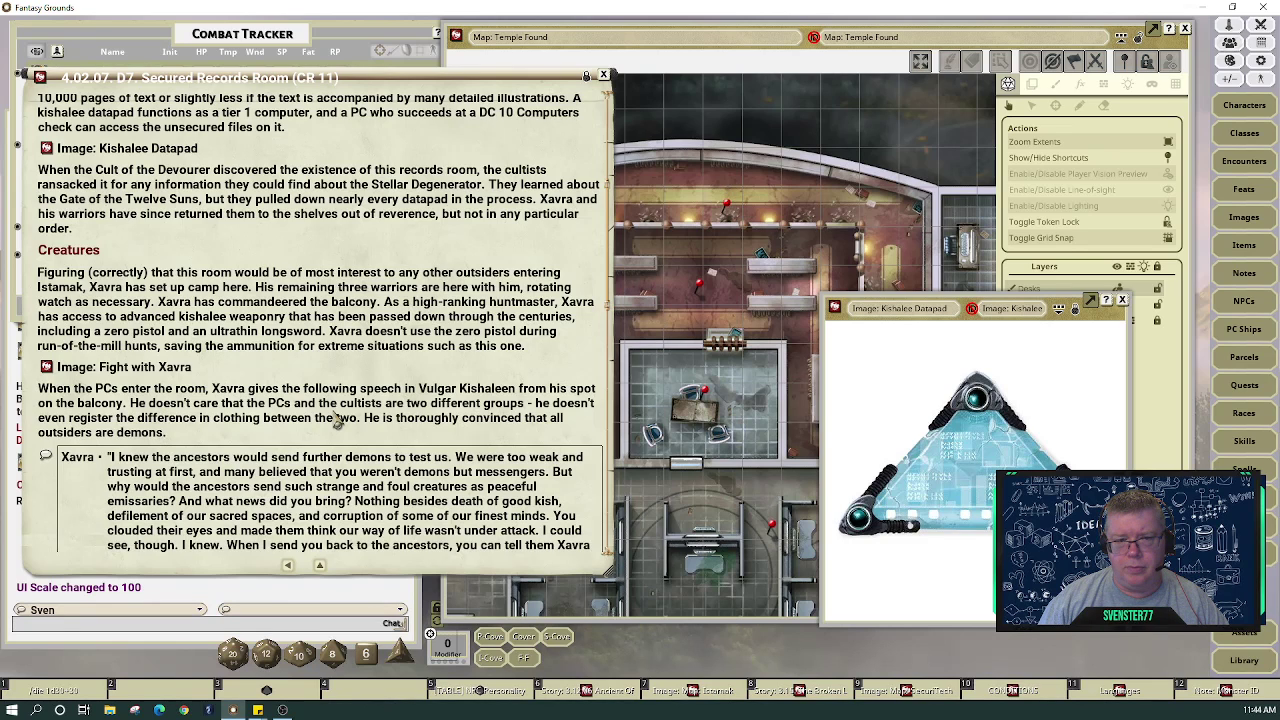
{"action": "scroll", "coordinate": [337, 421], "scroll_direction": "down", "scroll_amount": 7}
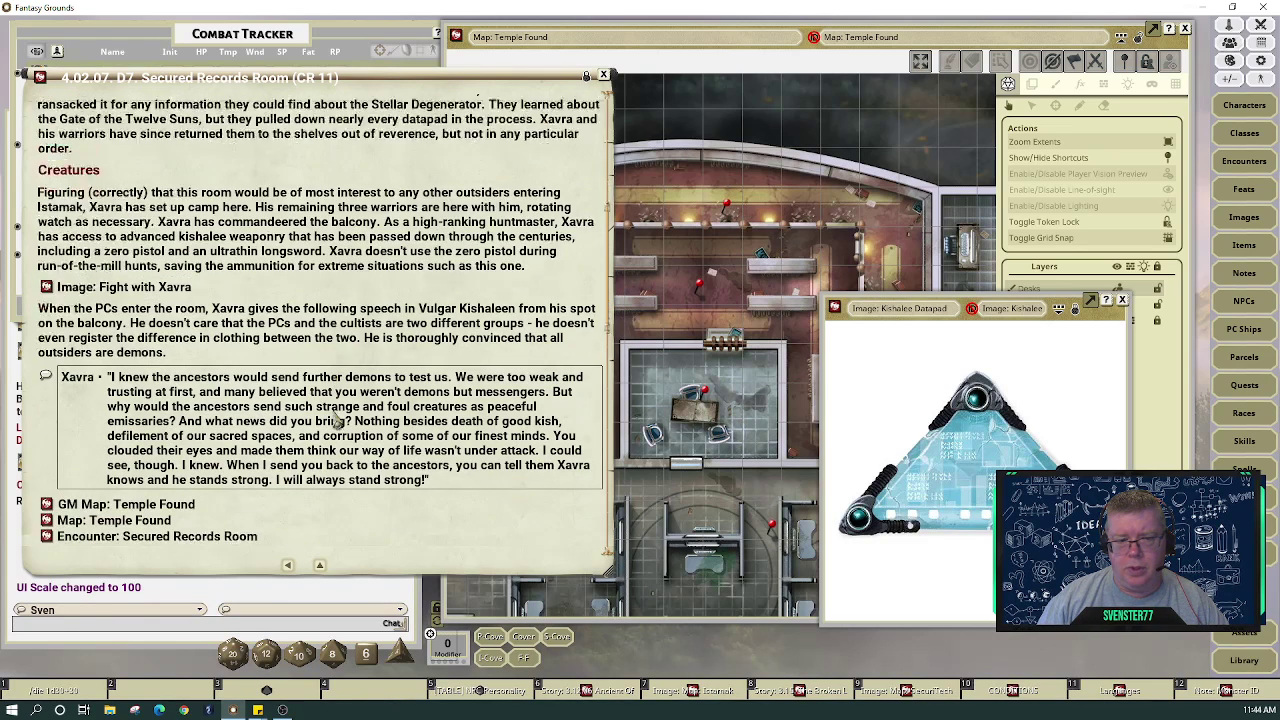
{"action": "scroll", "coordinate": [337, 421], "scroll_direction": "down", "scroll_amount": 5}
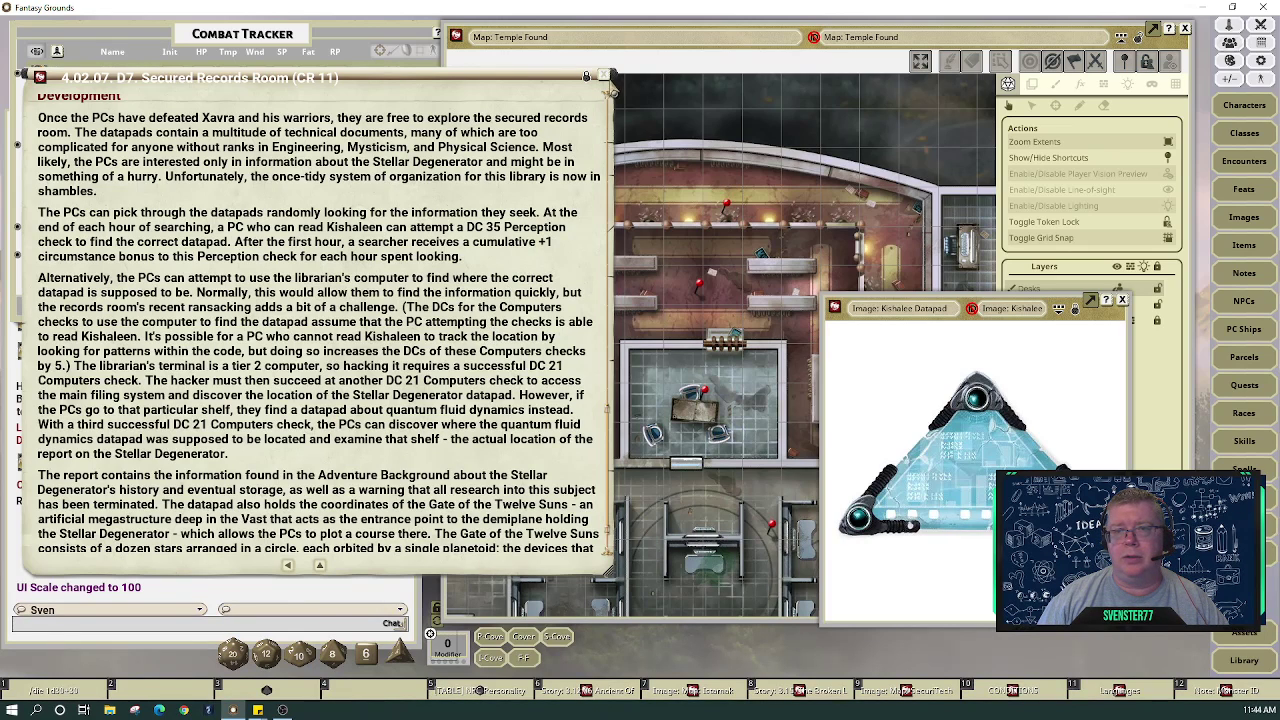
{"action": "left_click", "coordinate": [603, 75]}
{"action": "left_click", "coordinate": [1122, 299]}
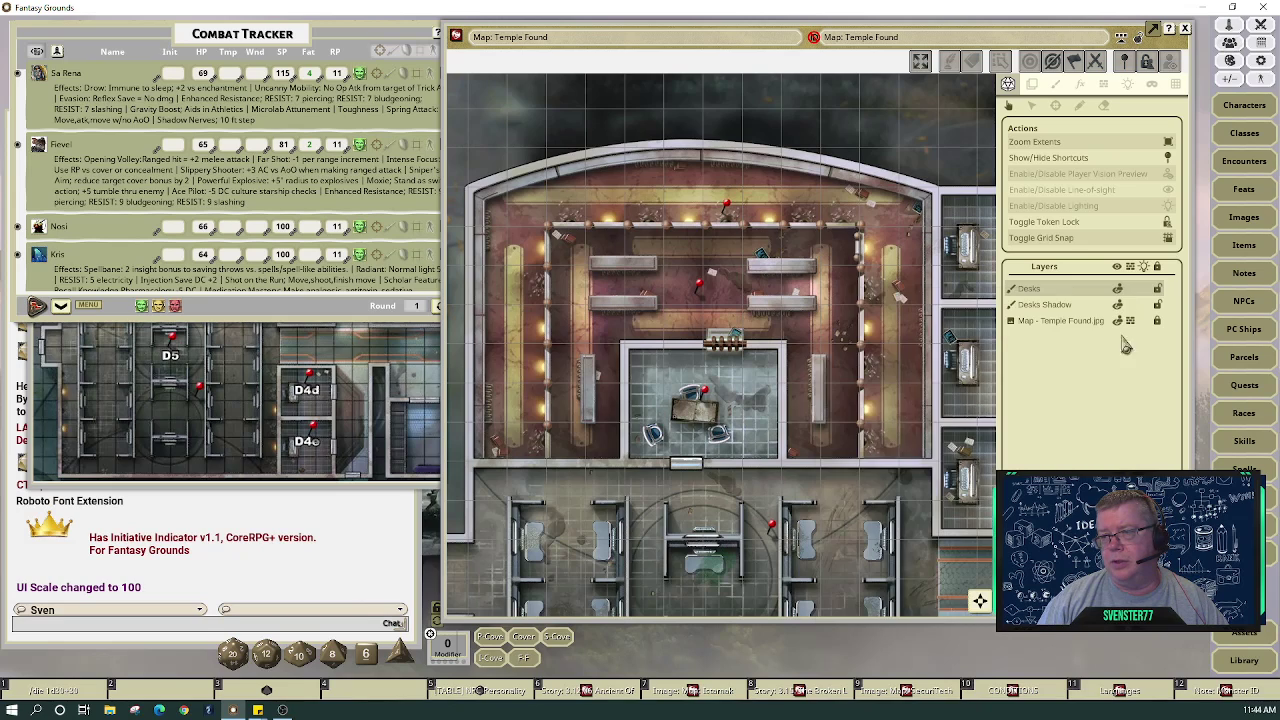
Reopen the Assets window in full view, show all asset types, and browse the decorations folder of the FG Scifi Interiors Map Pack
{"action": "left_click", "coordinate": [1262, 636]}
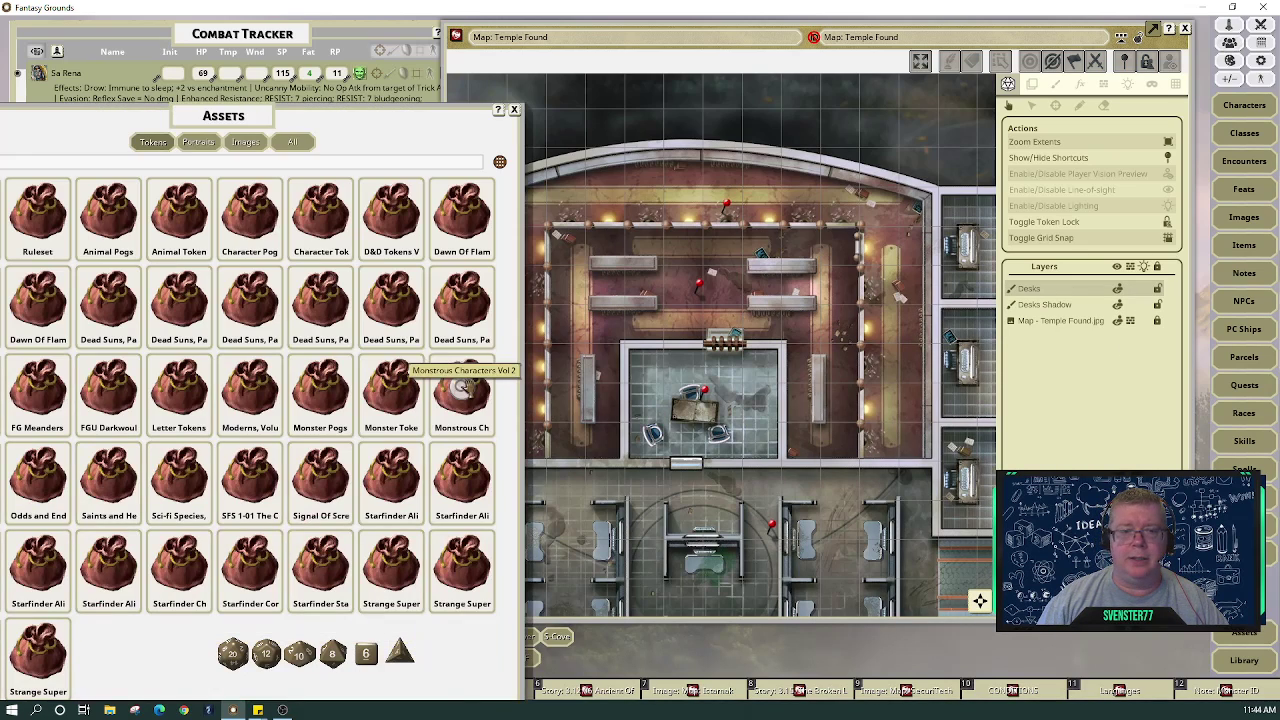
{"action": "left_click_drag", "start_coordinate": [133, 113], "coordinate": [235, 45]}
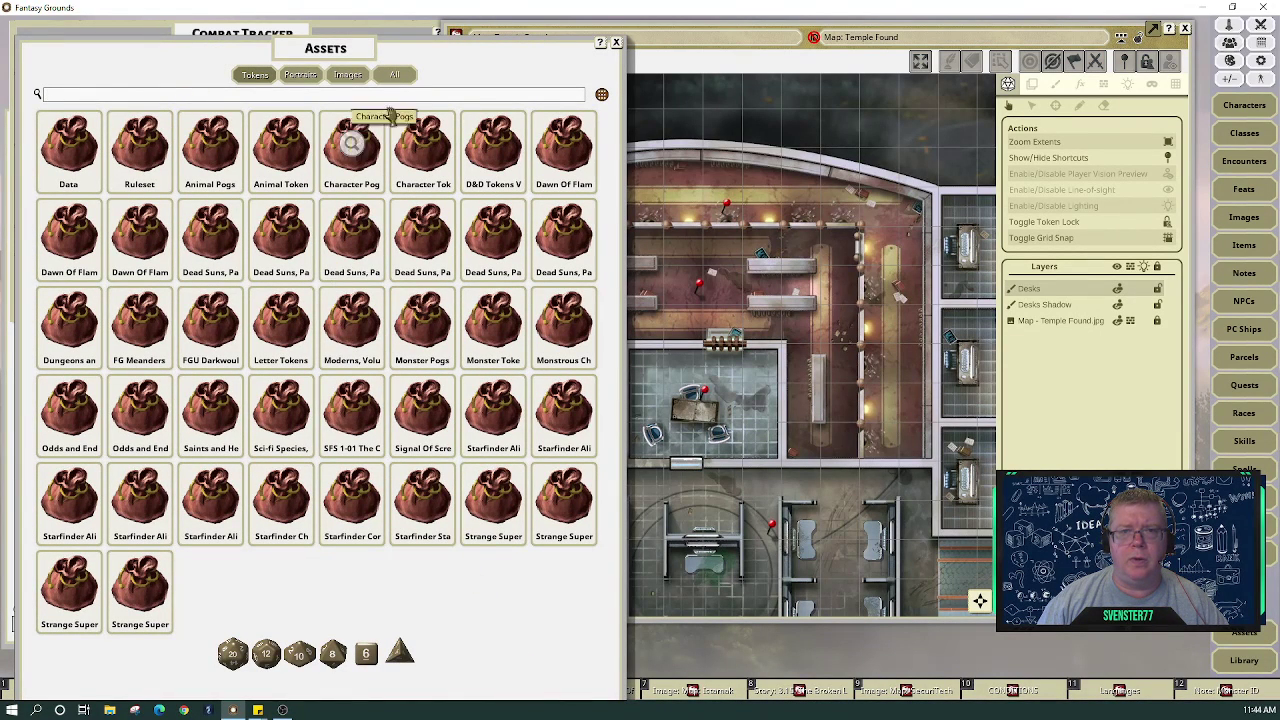
{"action": "left_click", "coordinate": [395, 75]}
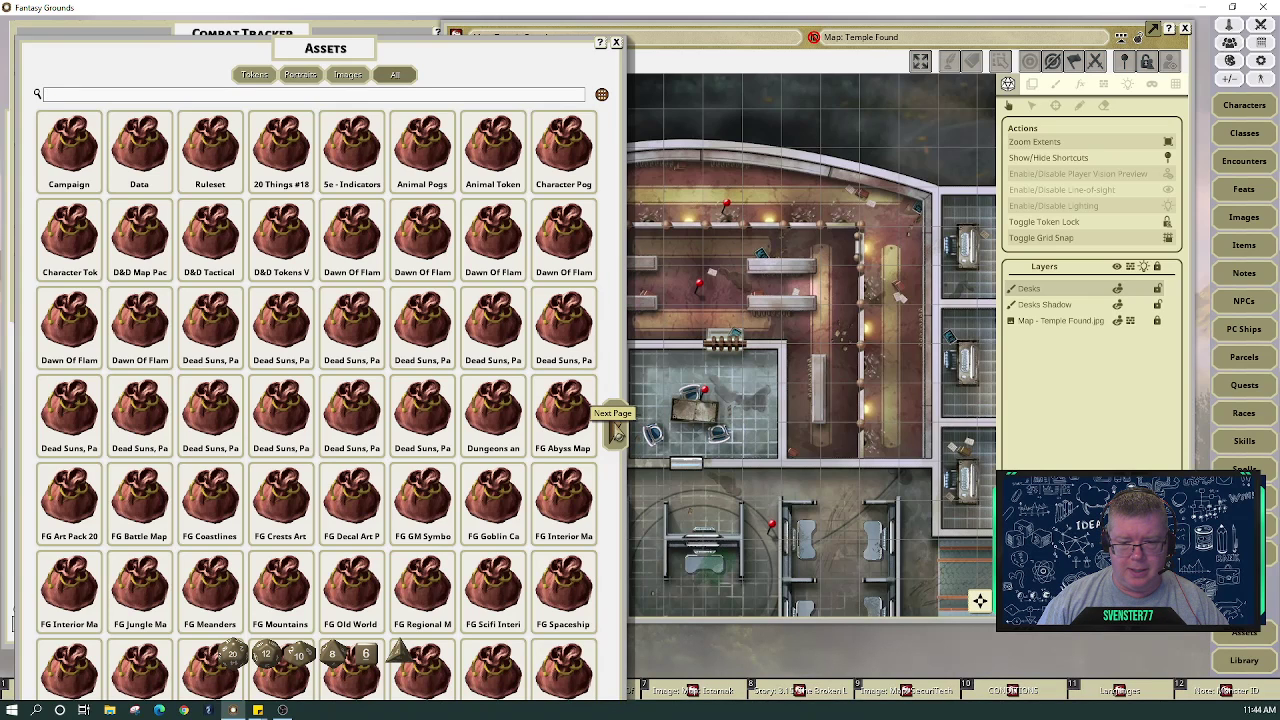
{"action": "left_click", "coordinate": [498, 596]}
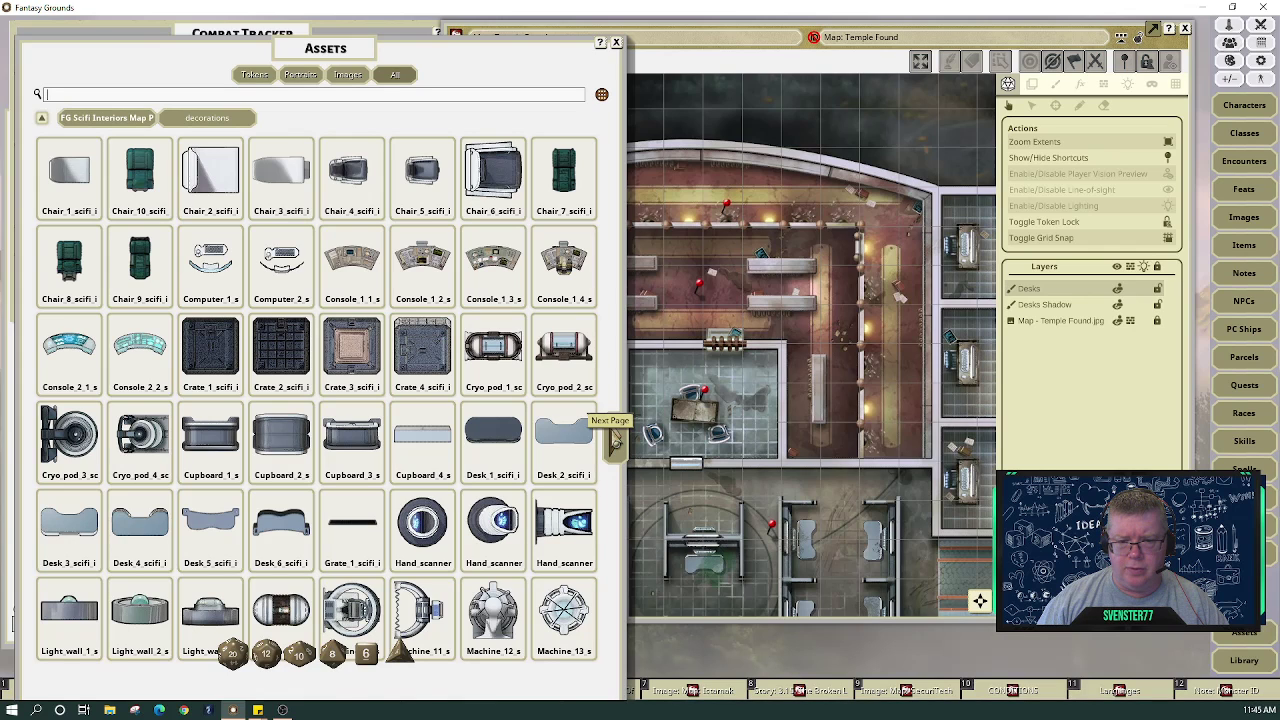
{"action": "left_click", "coordinate": [614, 441]}
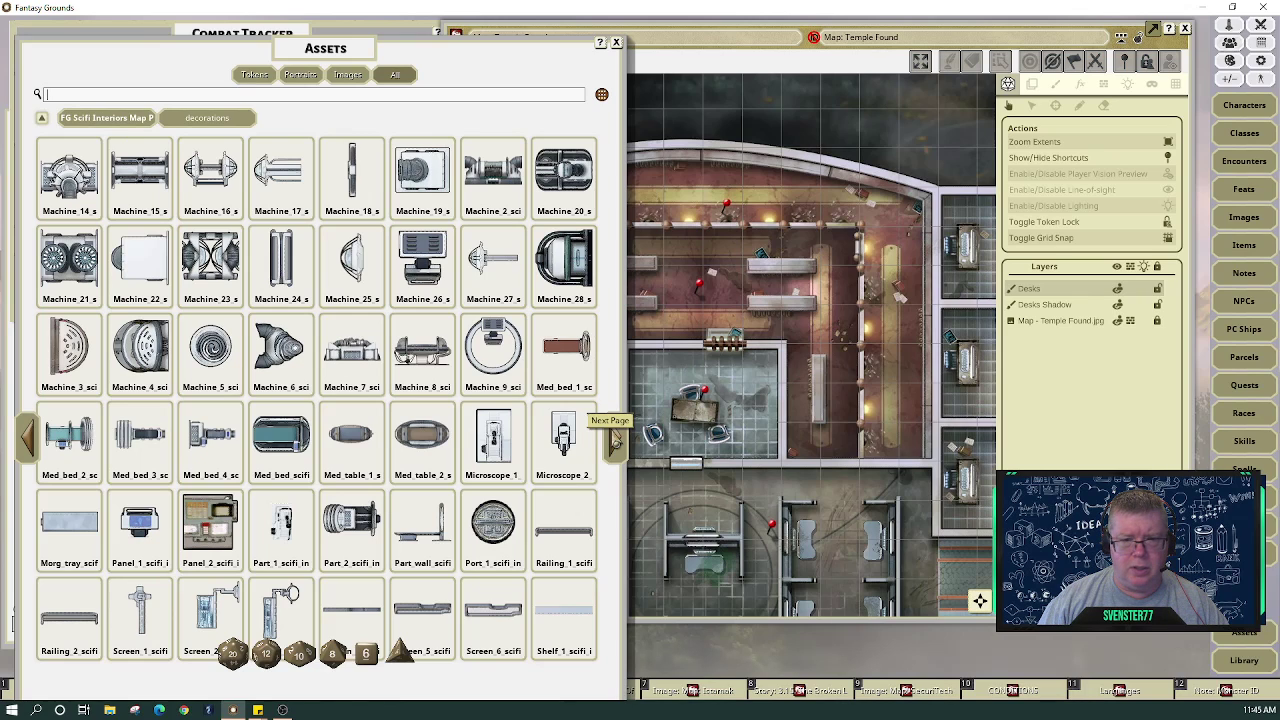
{"action": "left_click", "coordinate": [615, 440]}
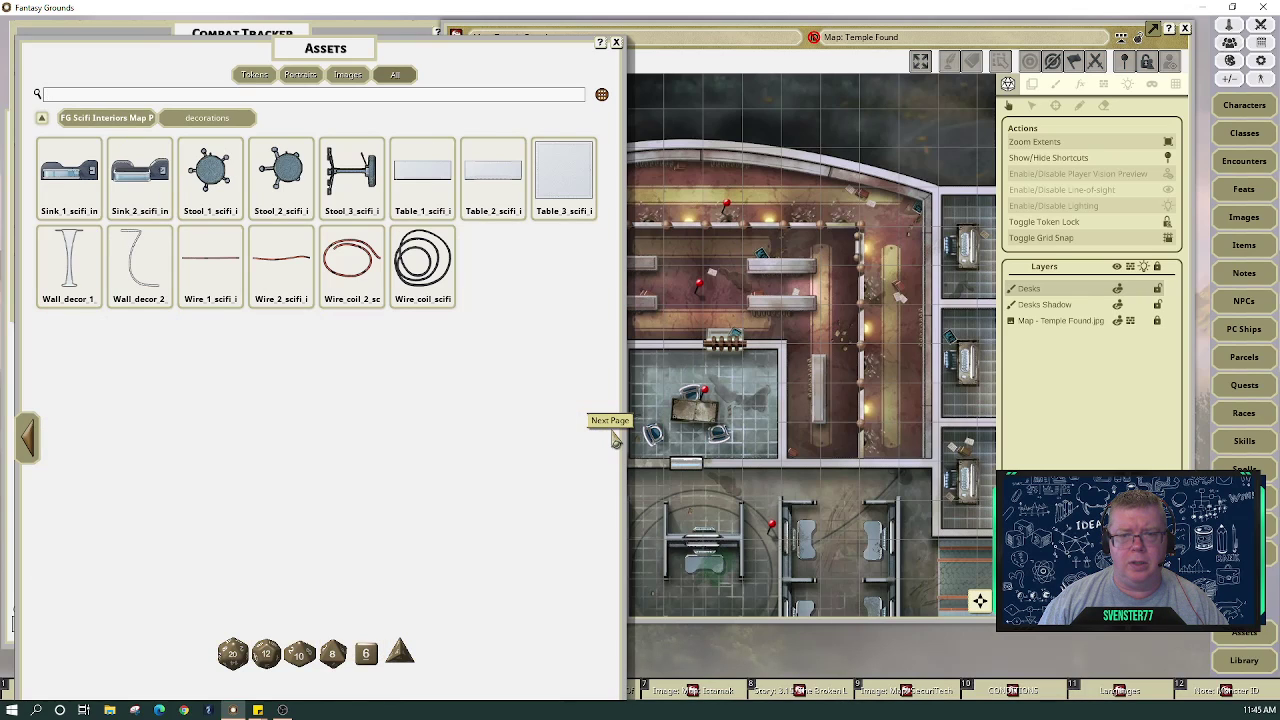
{"action": "left_click", "coordinate": [30, 445]}
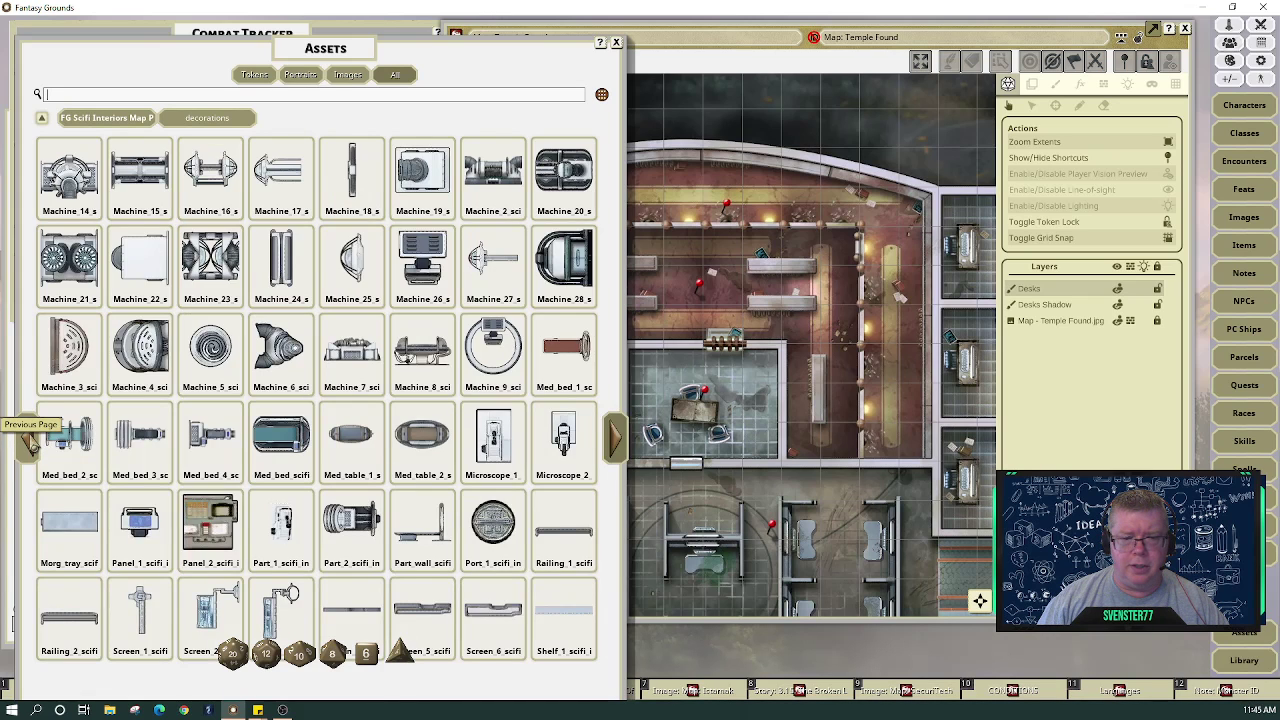
{"action": "left_click", "coordinate": [30, 445]}
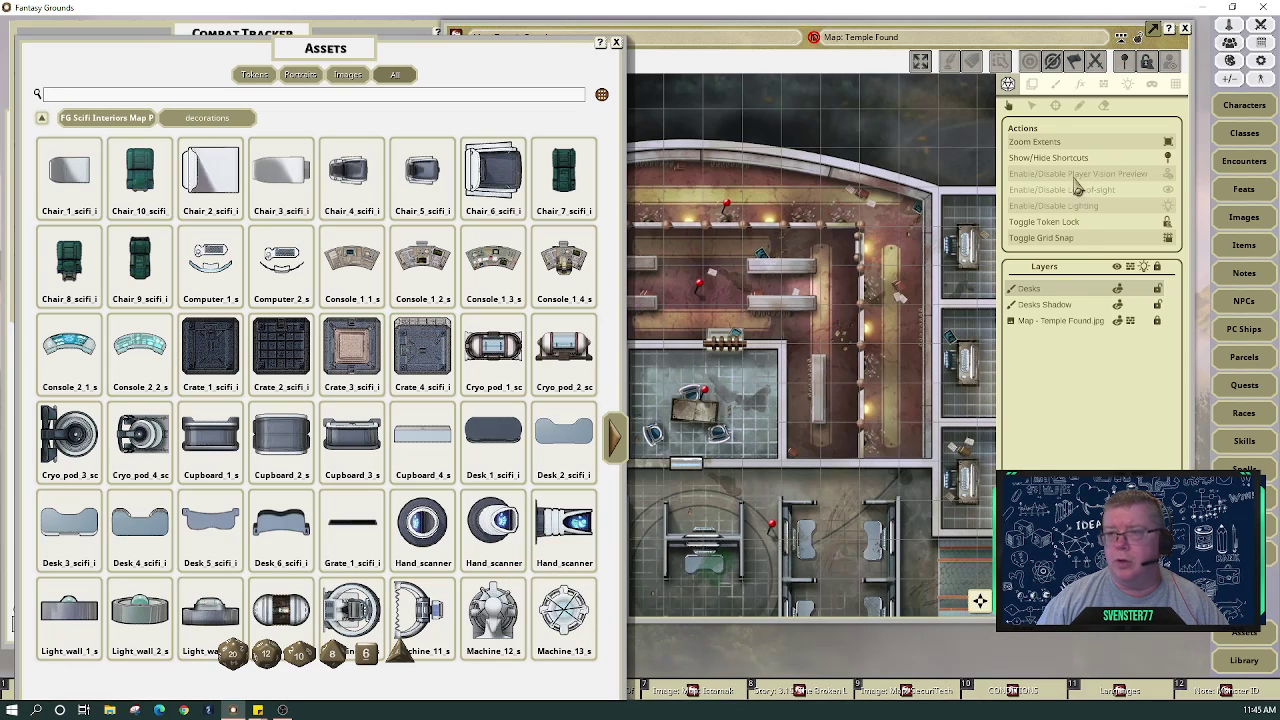
Add a new paint layer above Desks on the Temple Found map with the stamp brush active, and name it Lights
{"action": "left_click", "coordinate": [1066, 93]}
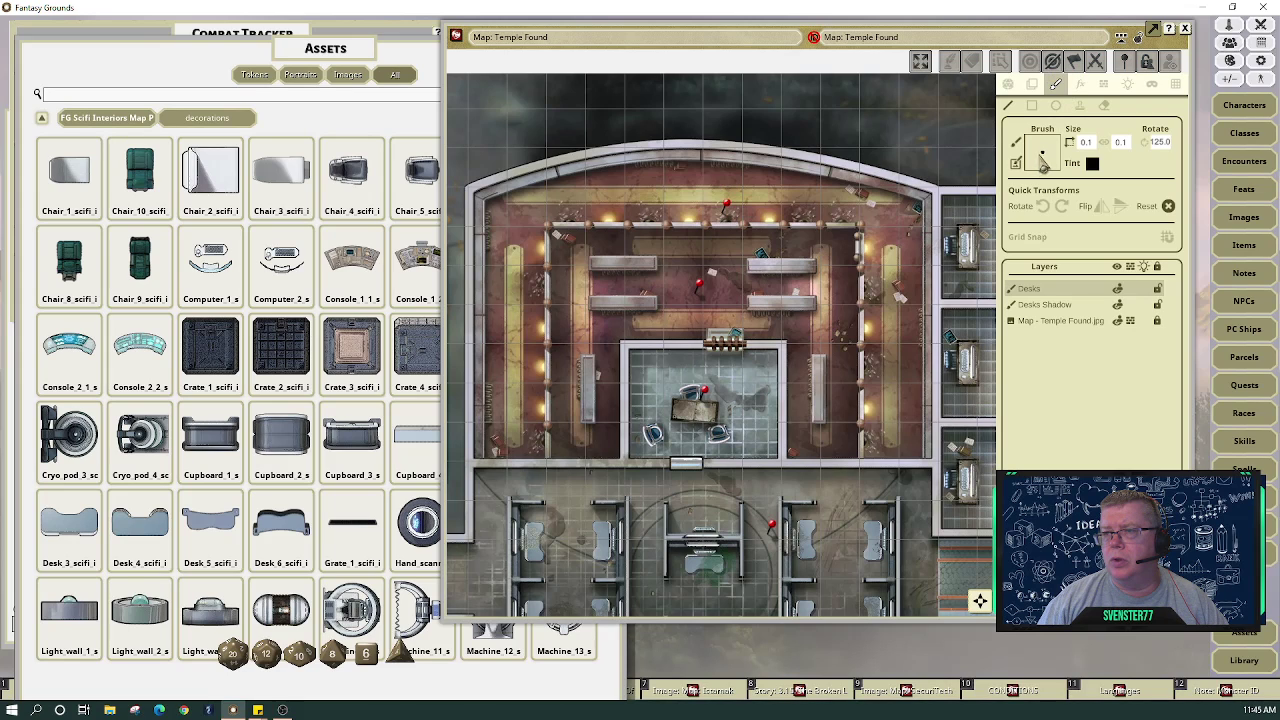
{"action": "left_click", "coordinate": [1079, 104]}
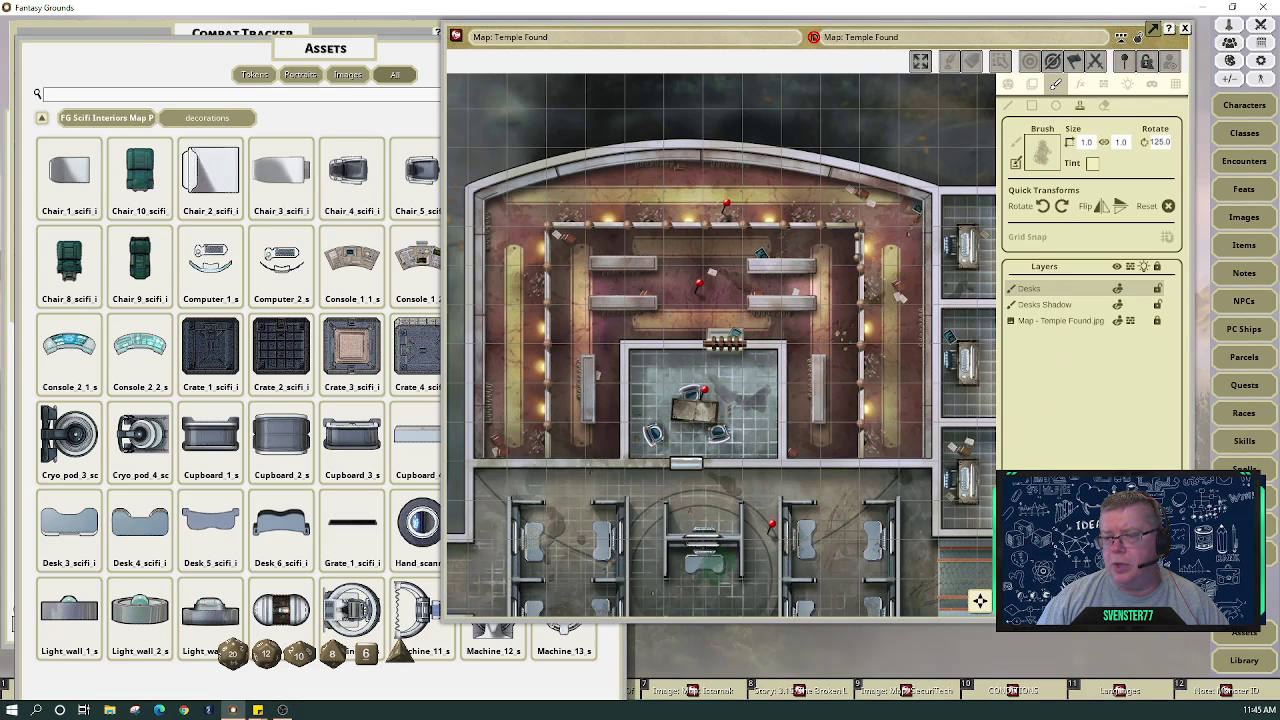
{"action": "left_click", "coordinate": [979, 599]}
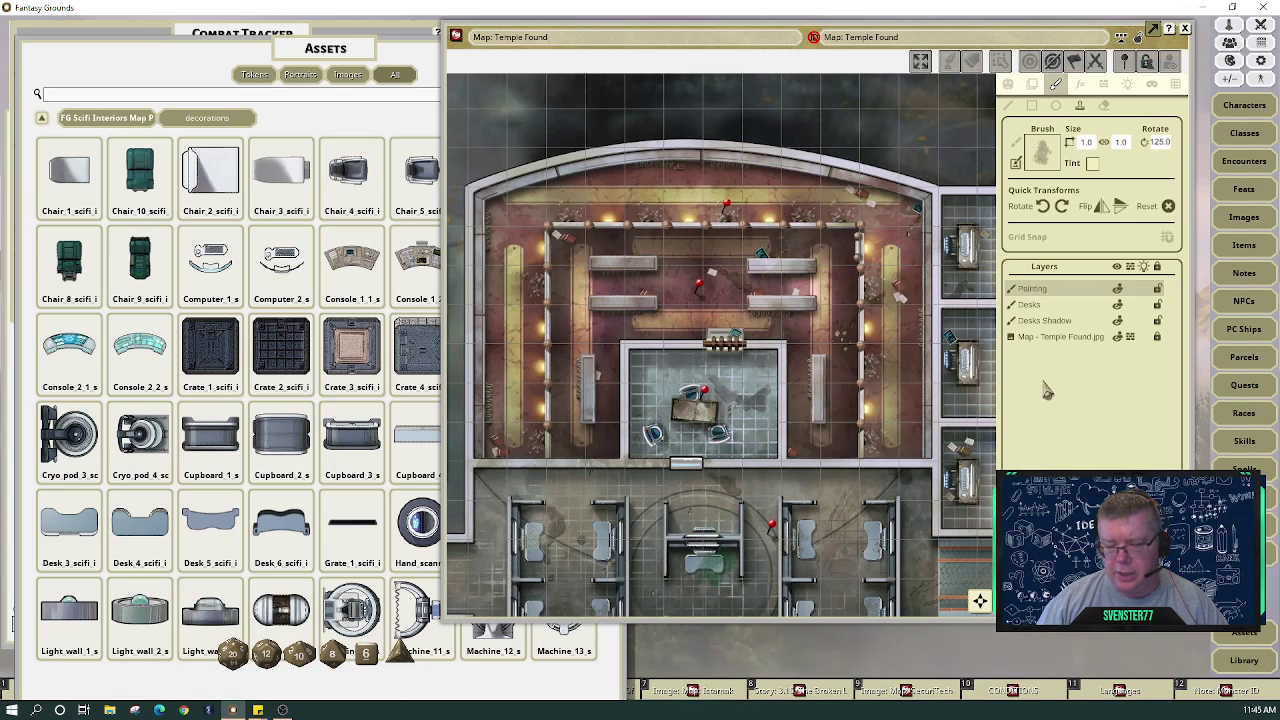
{"action": "double_click", "coordinate": [1053, 294]}
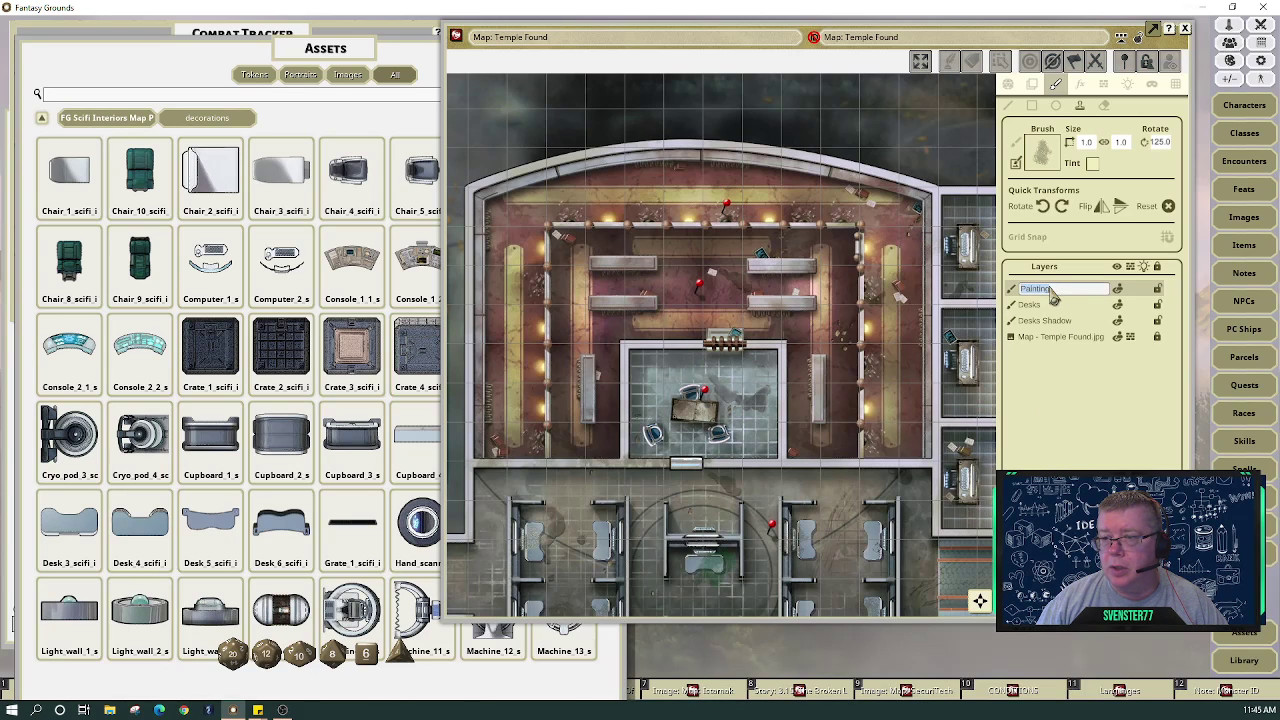
{"action": "type", "text": "Lights"}
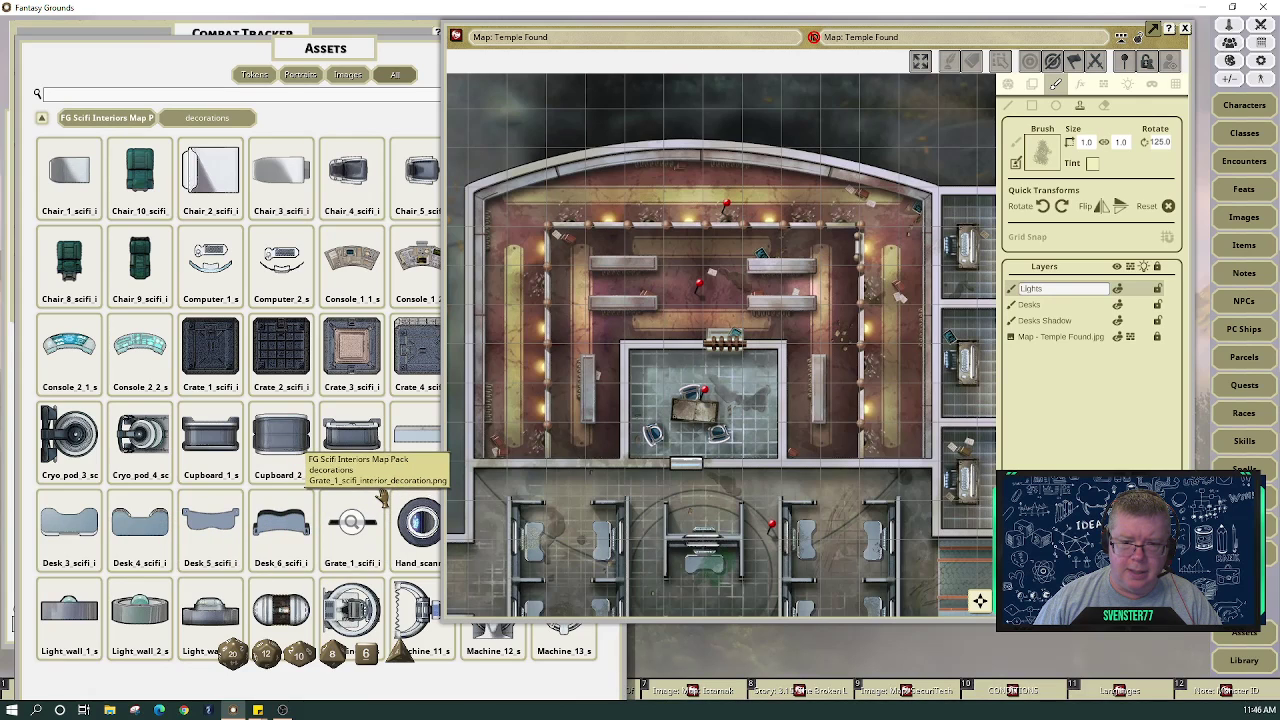
Shorten the map window, pick the Machine_13 decoration as the stamp brush for the Lights layer, and set its size to 0.5 by 0.5
{"action": "left_click_drag", "start_coordinate": [638, 618], "coordinate": [638, 572]}
{"action": "left_click", "coordinate": [558, 622]}
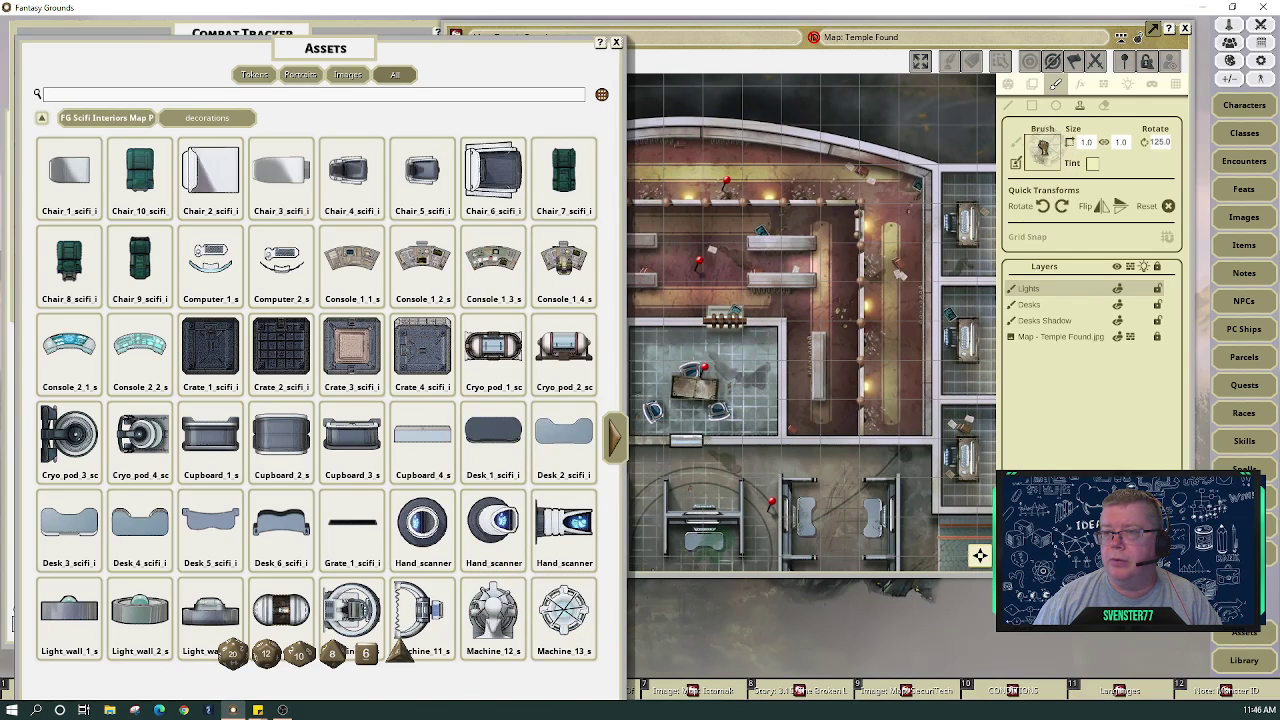
{"action": "left_click", "coordinate": [1054, 293]}
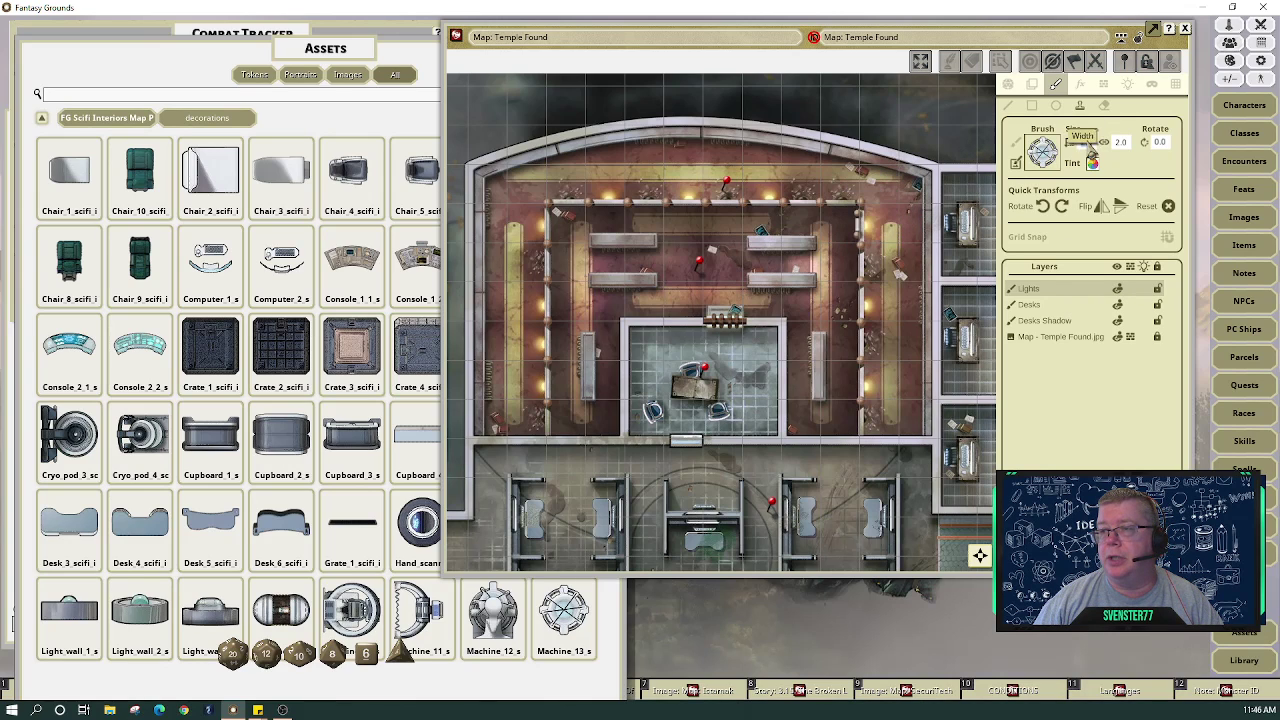
{"action": "type", "text": "20.5"}
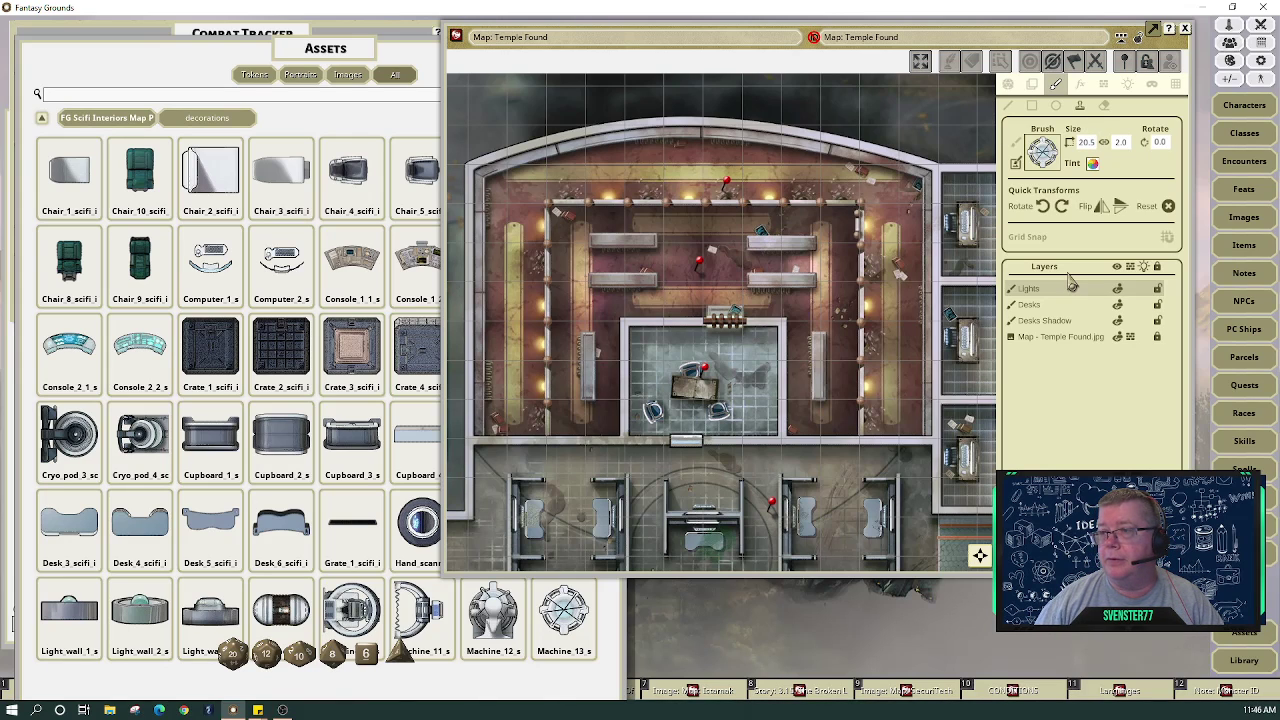
{"action": "key", "text": "BackSpace"}
{"action": "key", "text": "BackSpace"}
{"action": "key", "text": "BackSpace"}
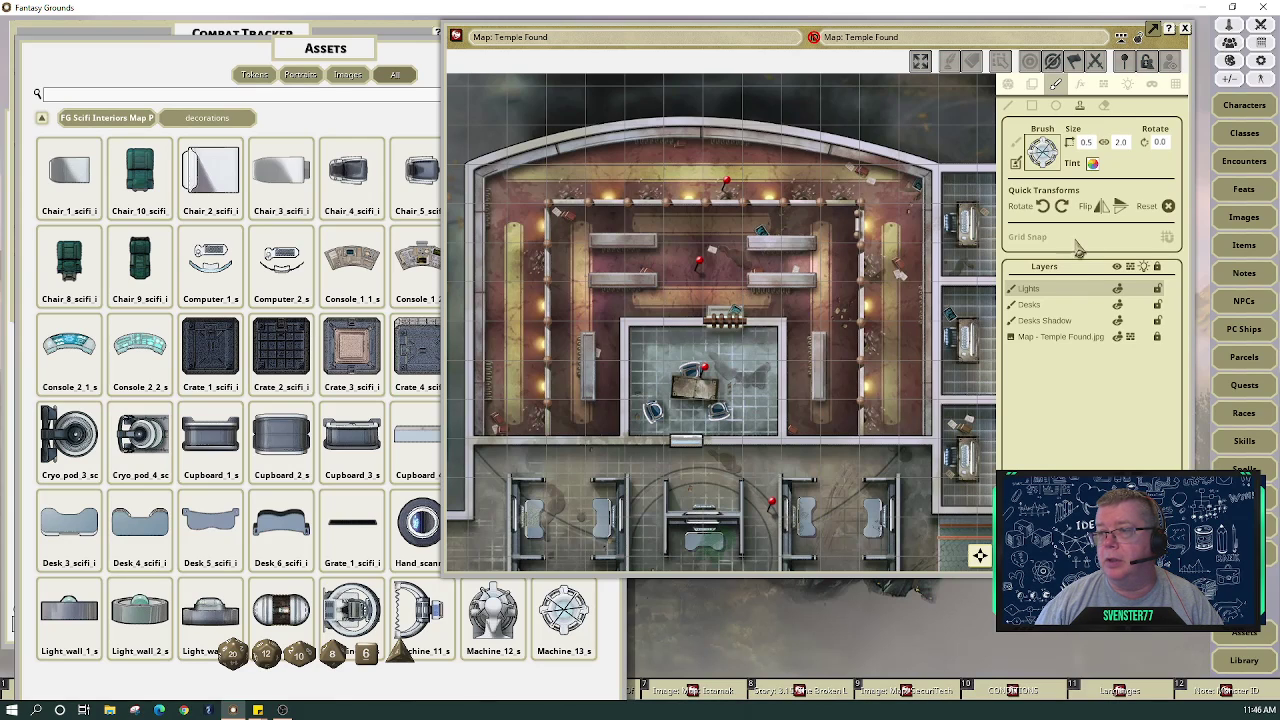
{"action": "left_click", "coordinate": [1106, 144]}
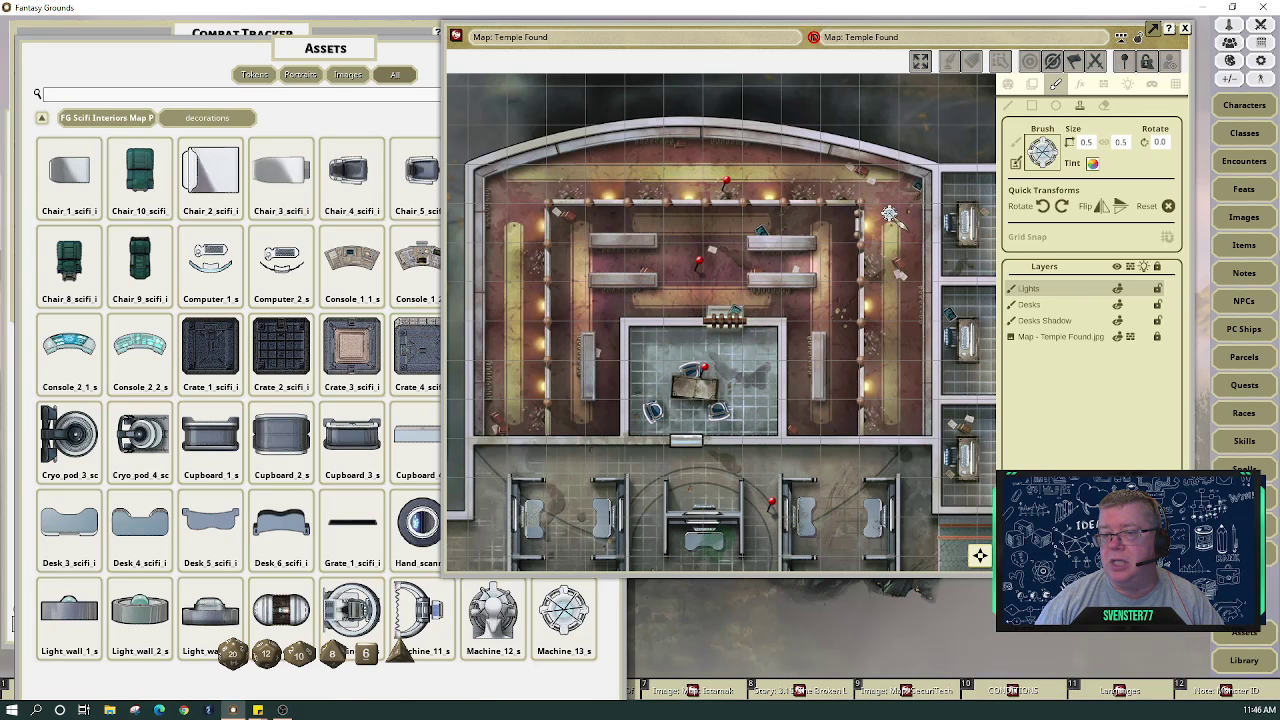
Stamp five fixtures in the secured records room along the inner balcony edge: one at each corner and one midway along the north side
{"action": "scroll", "coordinate": [889, 213], "scroll_direction": "down", "scroll_amount": 4}
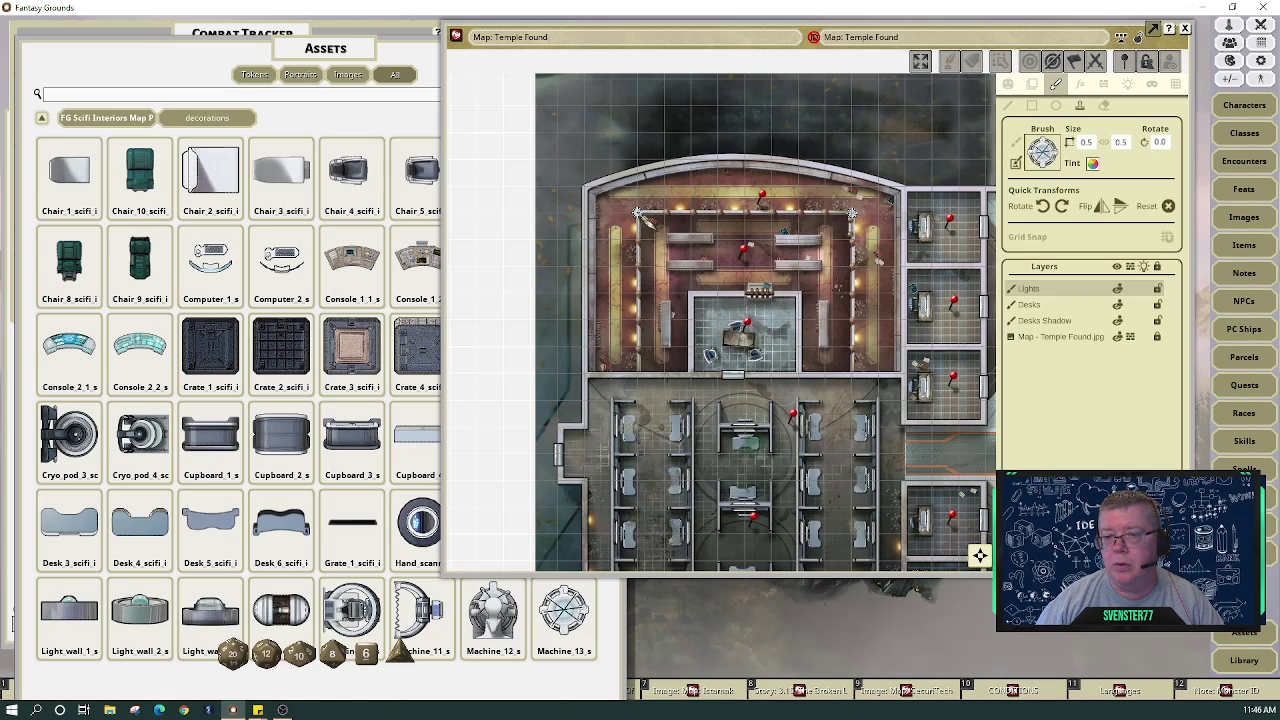
{"action": "left_click_drag", "start_coordinate": [643, 370], "coordinate": [648, 377]}
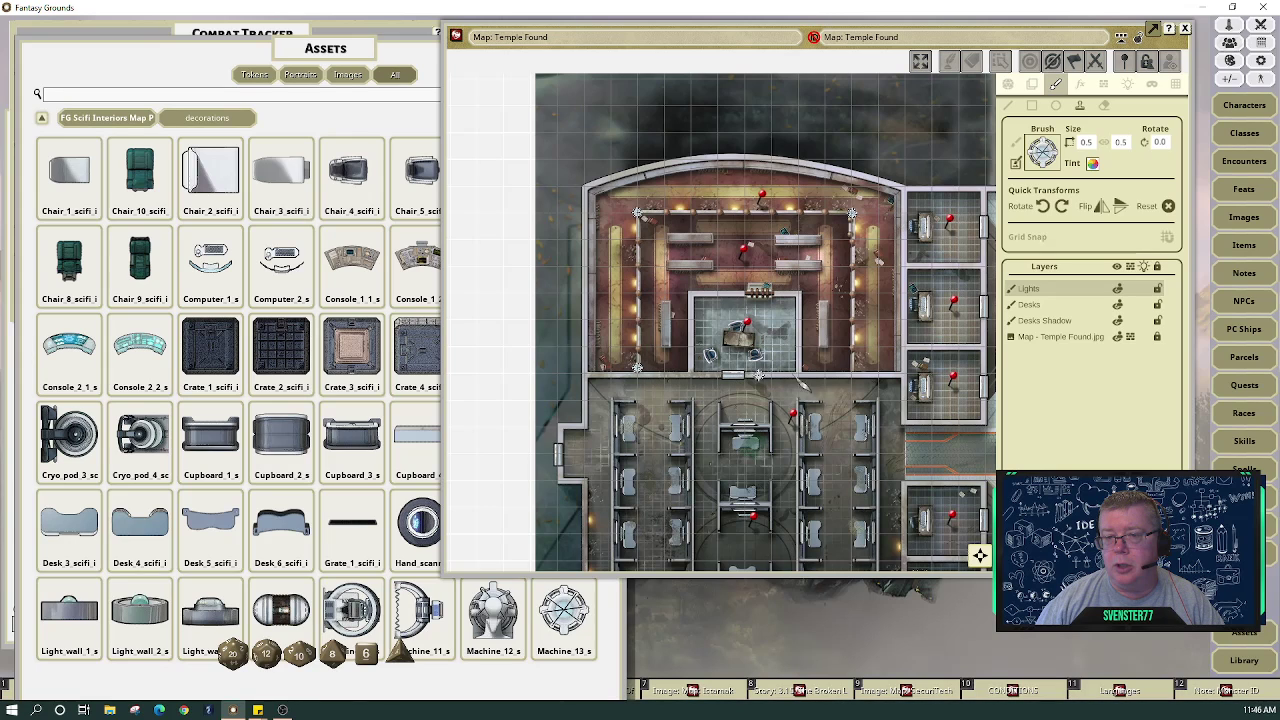
{"action": "left_click", "coordinate": [850, 370]}
{"action": "left_click_drag", "start_coordinate": [851, 370], "coordinate": [854, 366]}
{"action": "left_click", "coordinate": [858, 408]}
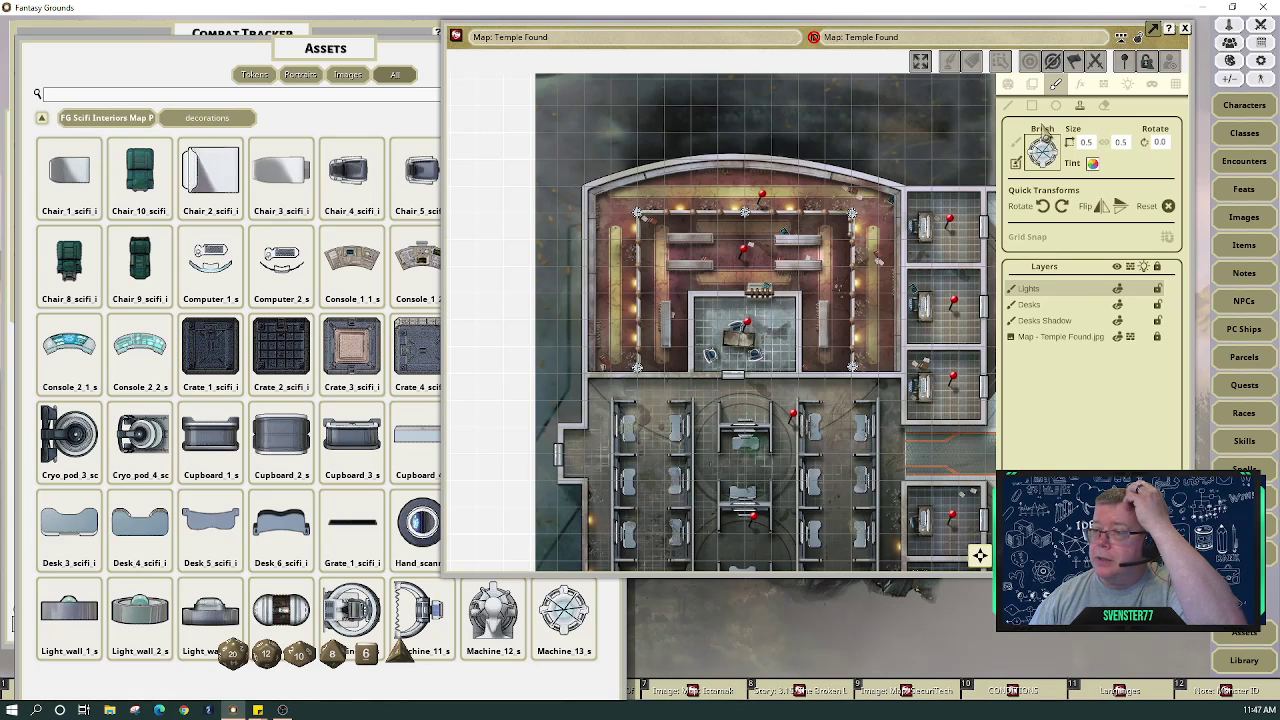
Bring up the lighting settings for the Temple Found map and close the Assets window
{"action": "left_click", "coordinate": [1128, 86]}
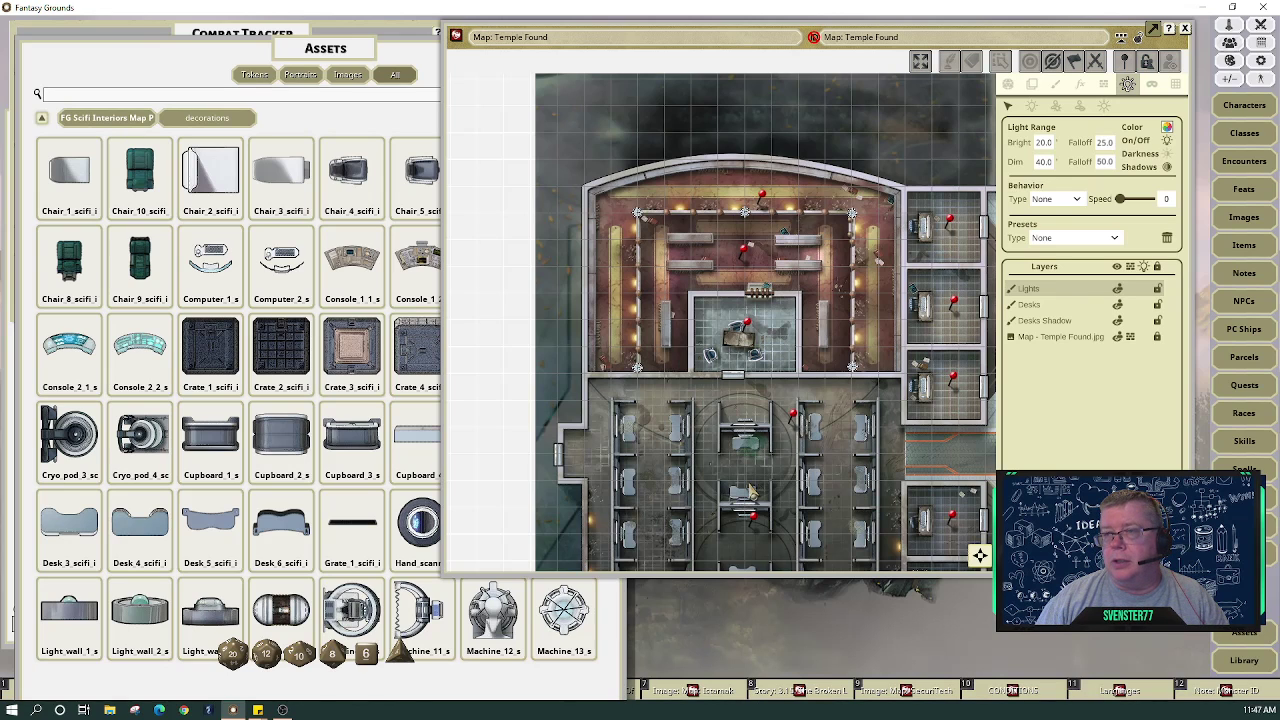
{"action": "left_click", "coordinate": [205, 60]}
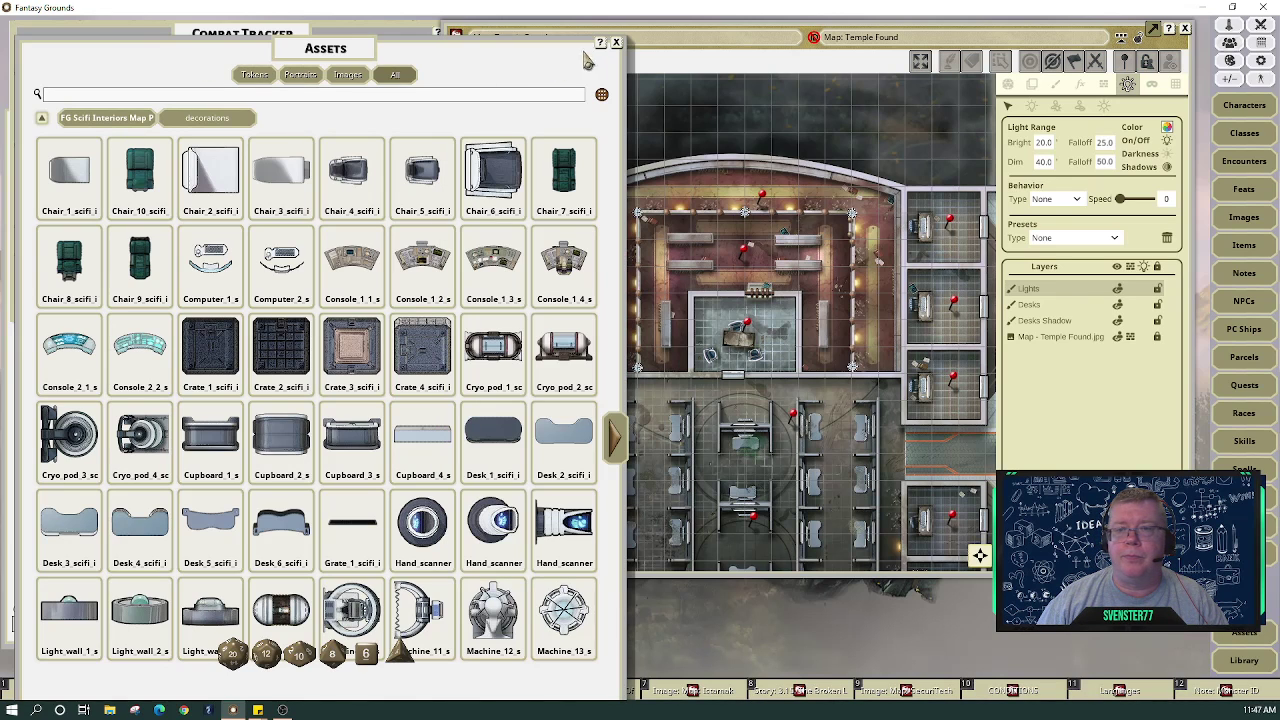
{"action": "left_click", "coordinate": [617, 45]}
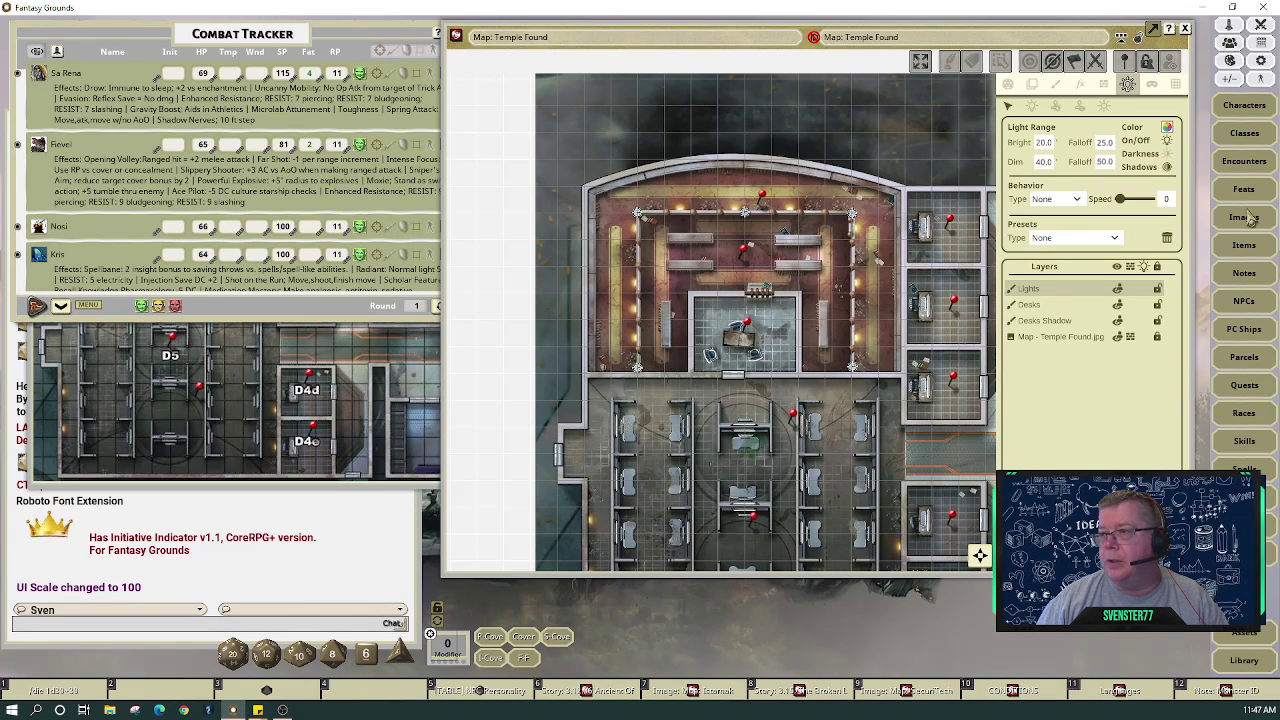
Check the Kish stat block in the NPC list for its senses, and close the record and the list
{"action": "left_click", "coordinate": [1244, 300]}
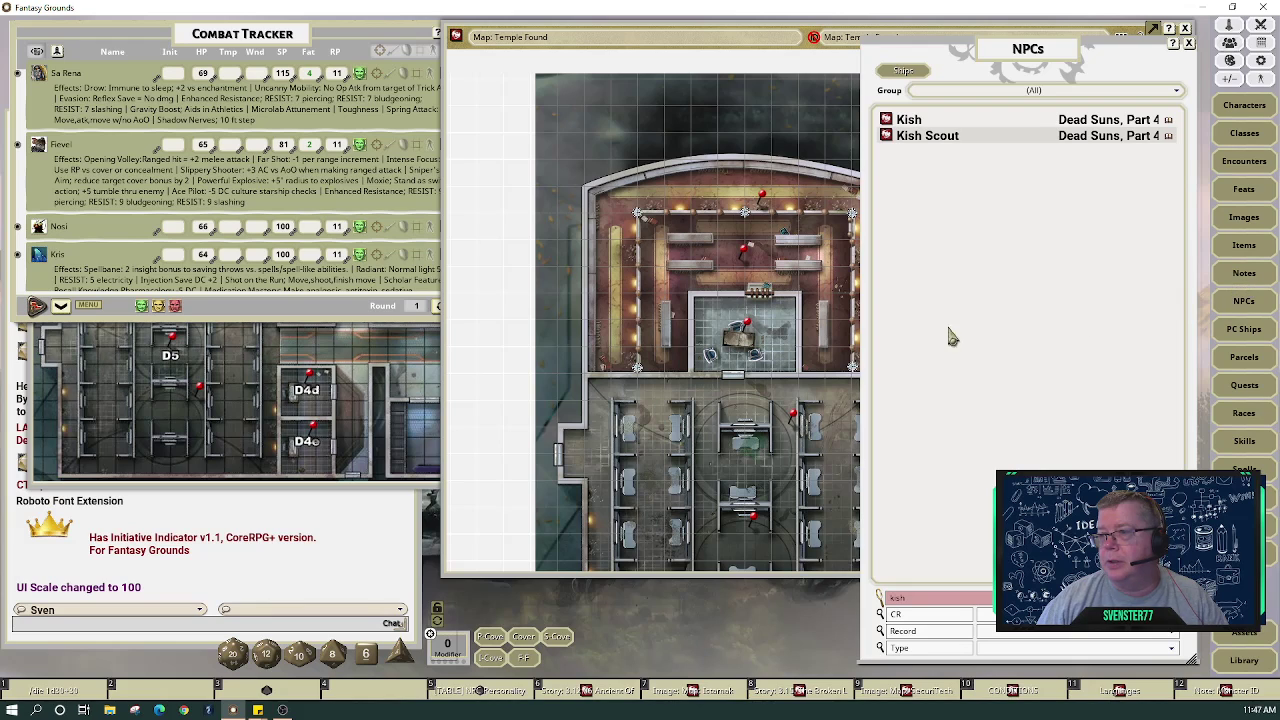
{"action": "left_click", "coordinate": [886, 120]}
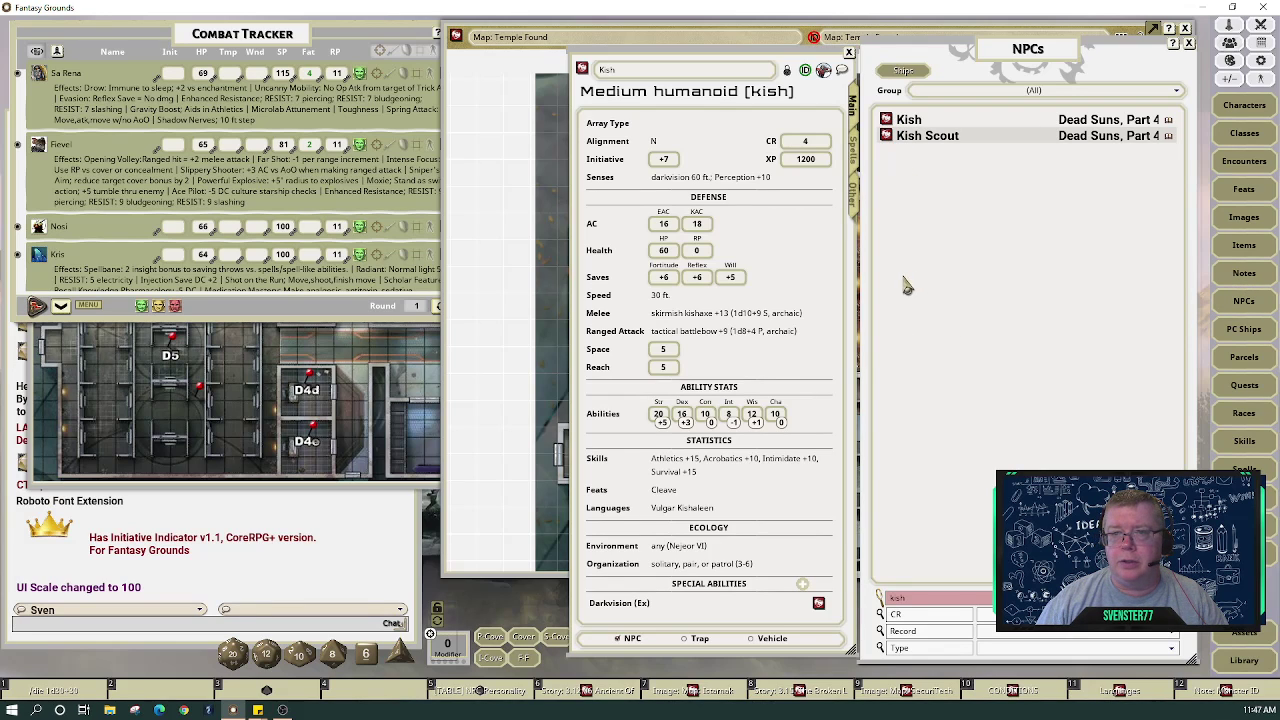
{"action": "left_click", "coordinate": [849, 52]}
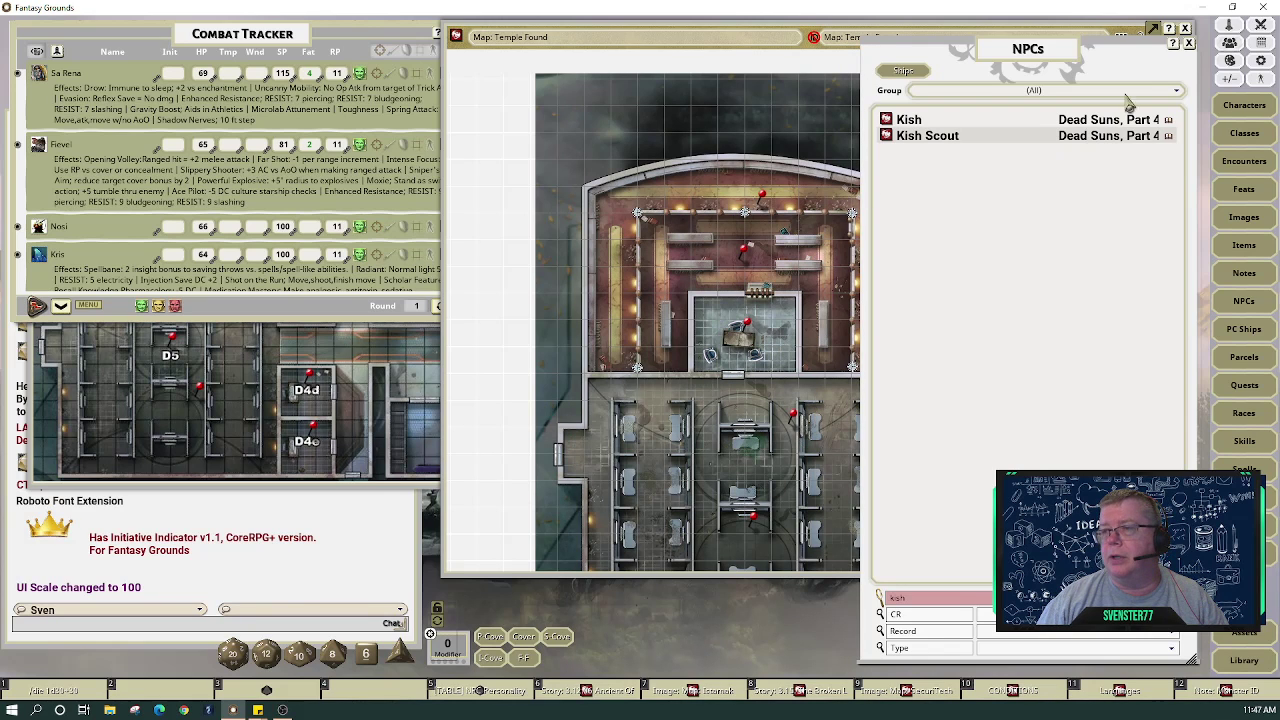
{"action": "left_click", "coordinate": [1189, 43]}
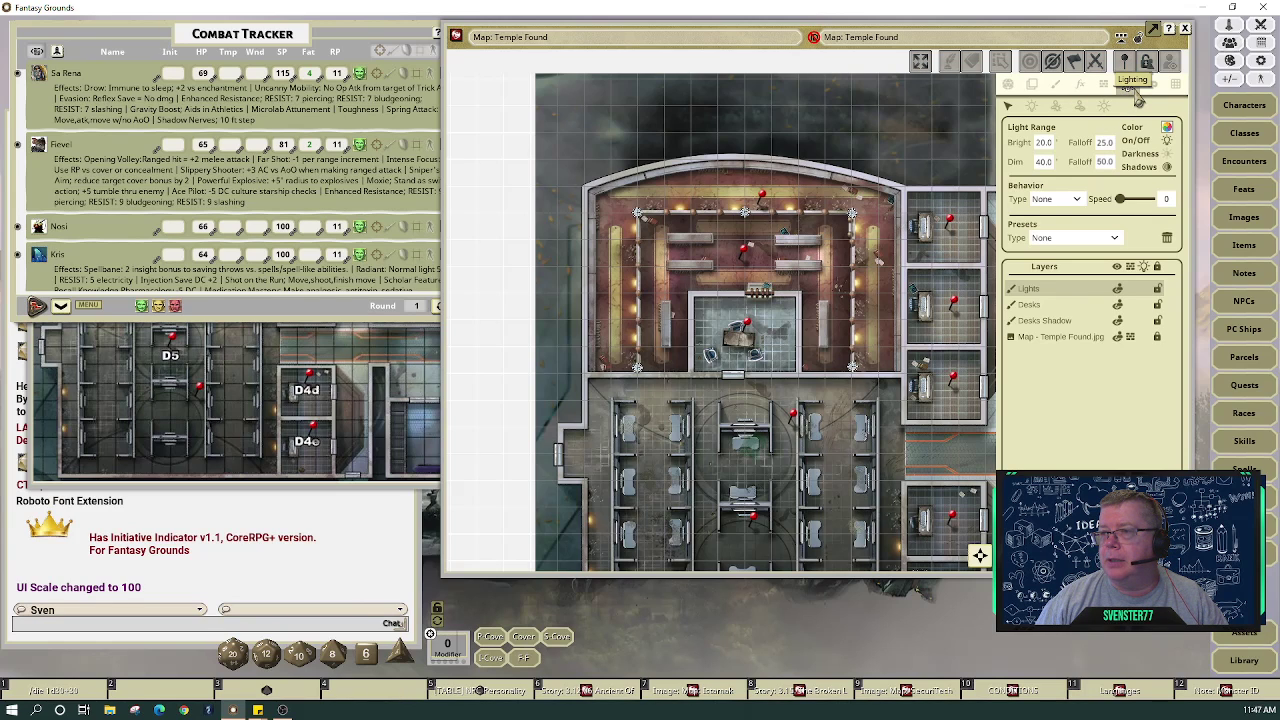
Add a light with the Beacon preset on the fixture midway along the north side of the secured records room
{"action": "left_click", "coordinate": [1078, 200]}
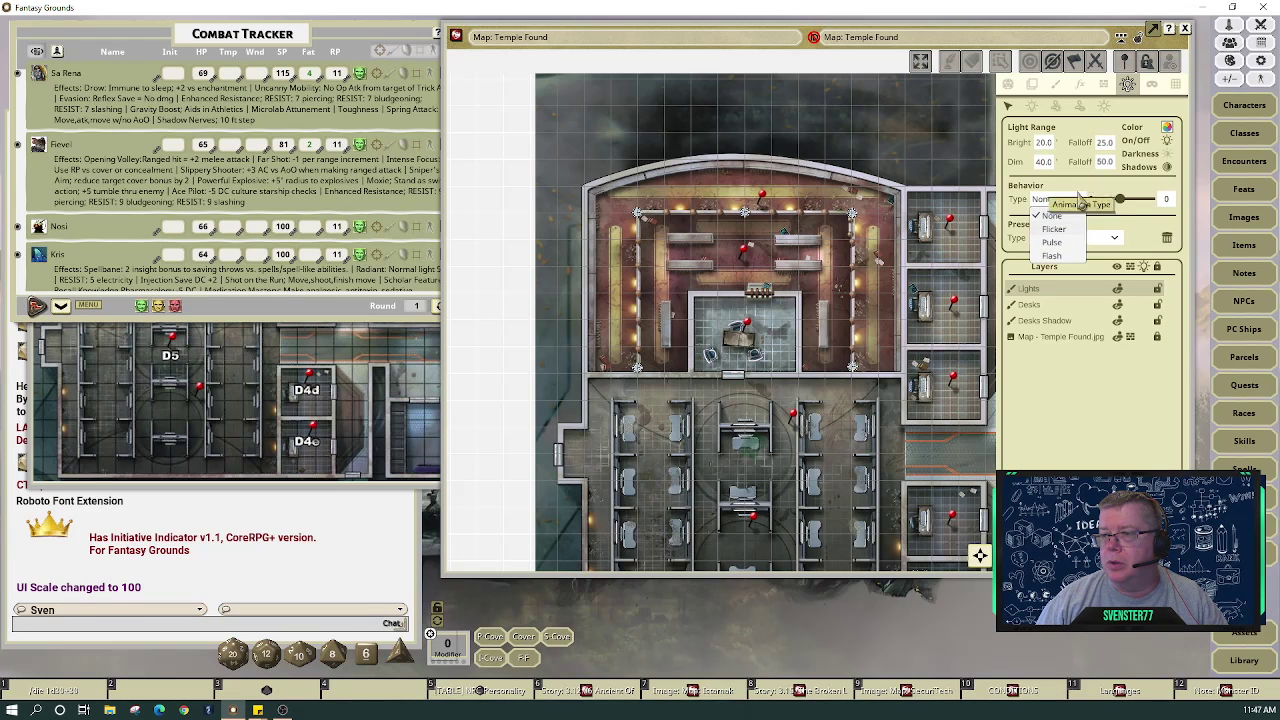
{"action": "left_click", "coordinate": [1036, 112]}
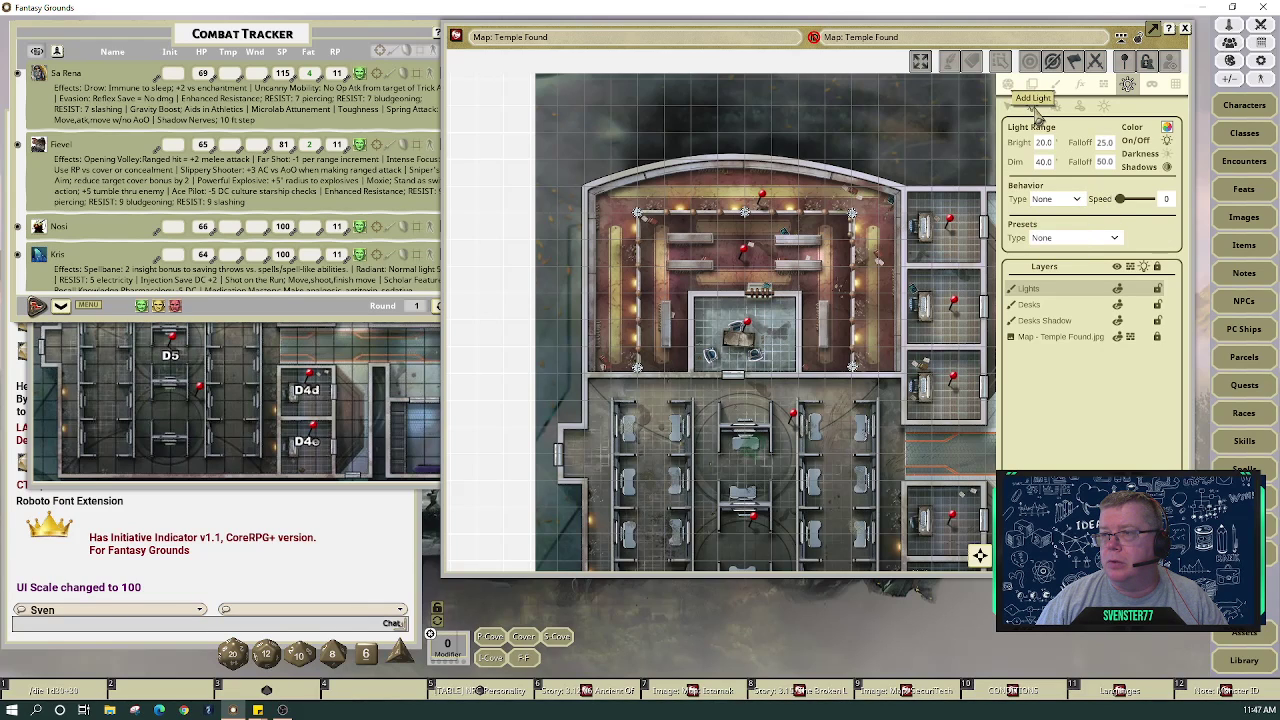
{"action": "left_click", "coordinate": [1116, 242]}
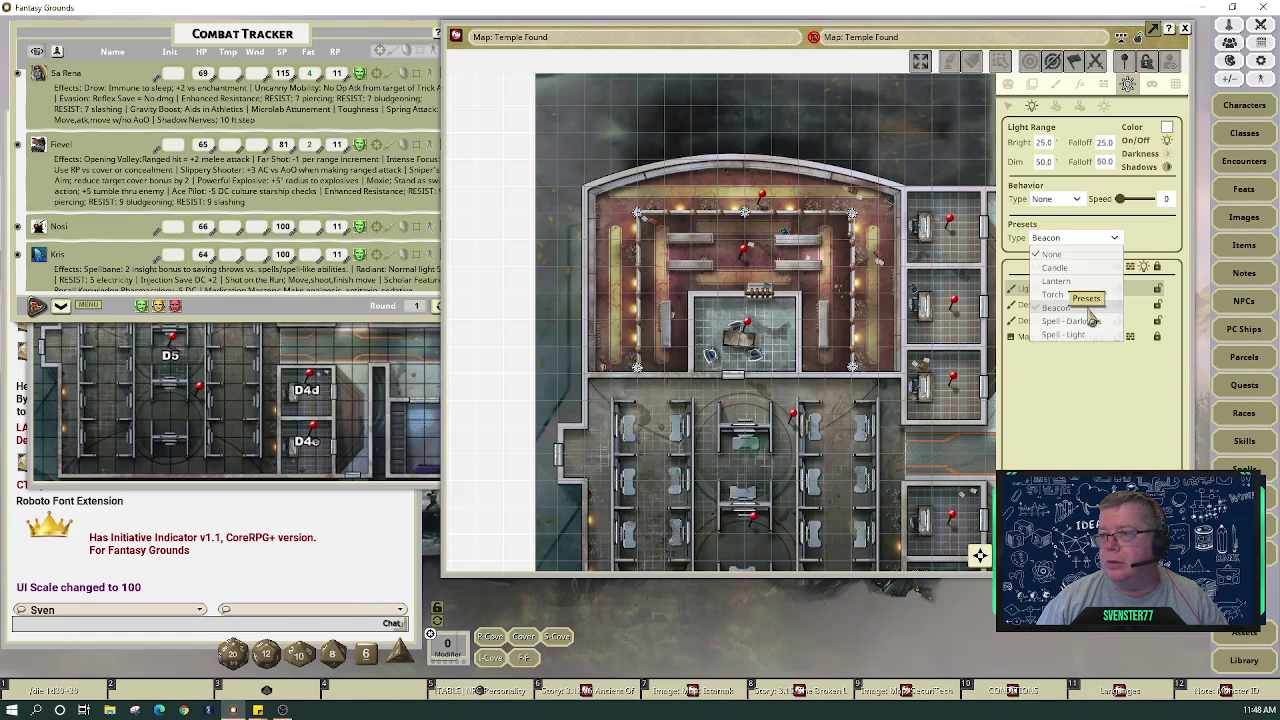
{"action": "left_click", "coordinate": [1088, 308]}
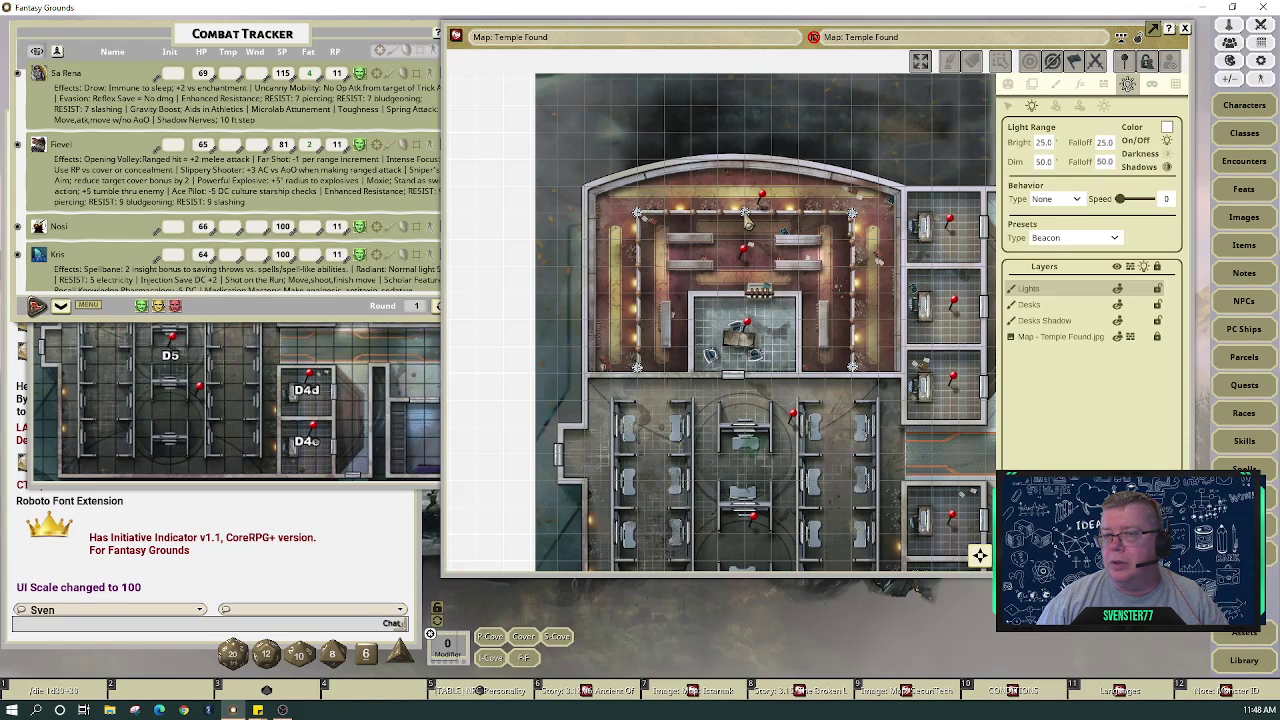
{"action": "left_click", "coordinate": [746, 217]}
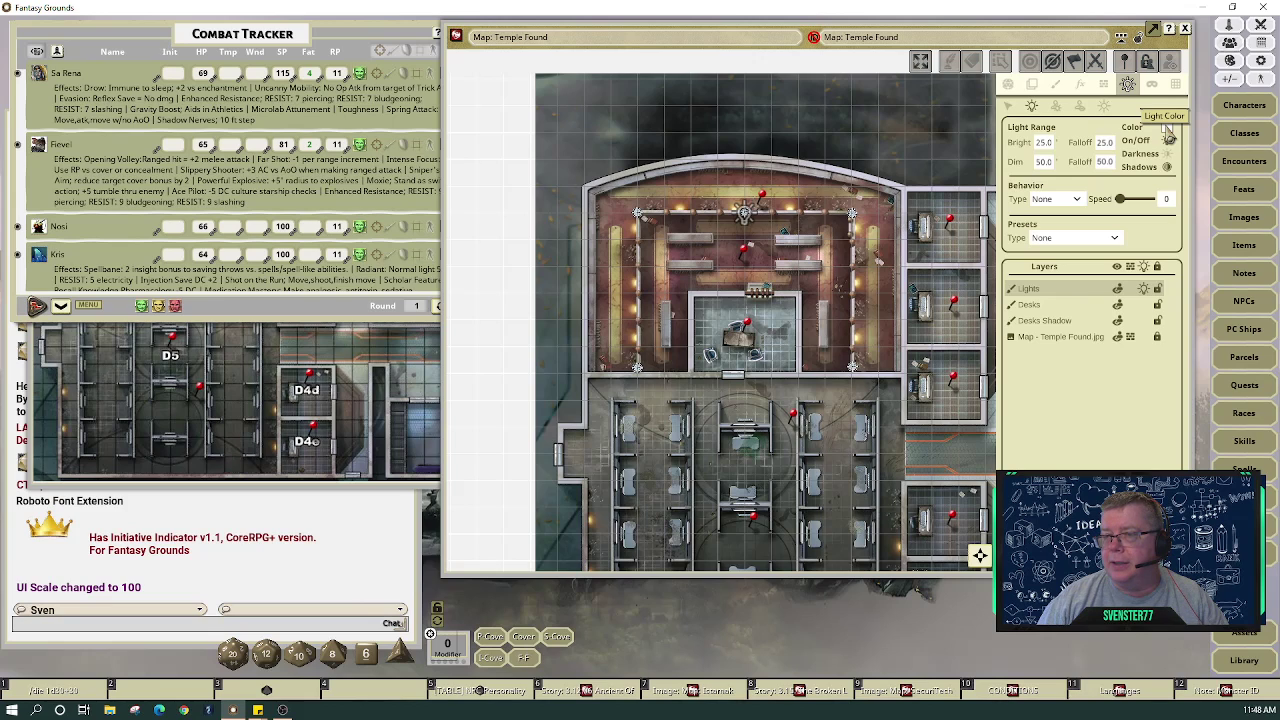
Enable lighting on the map and display the walls and doors that block line of sight
{"action": "left_click", "coordinate": [1009, 85]}
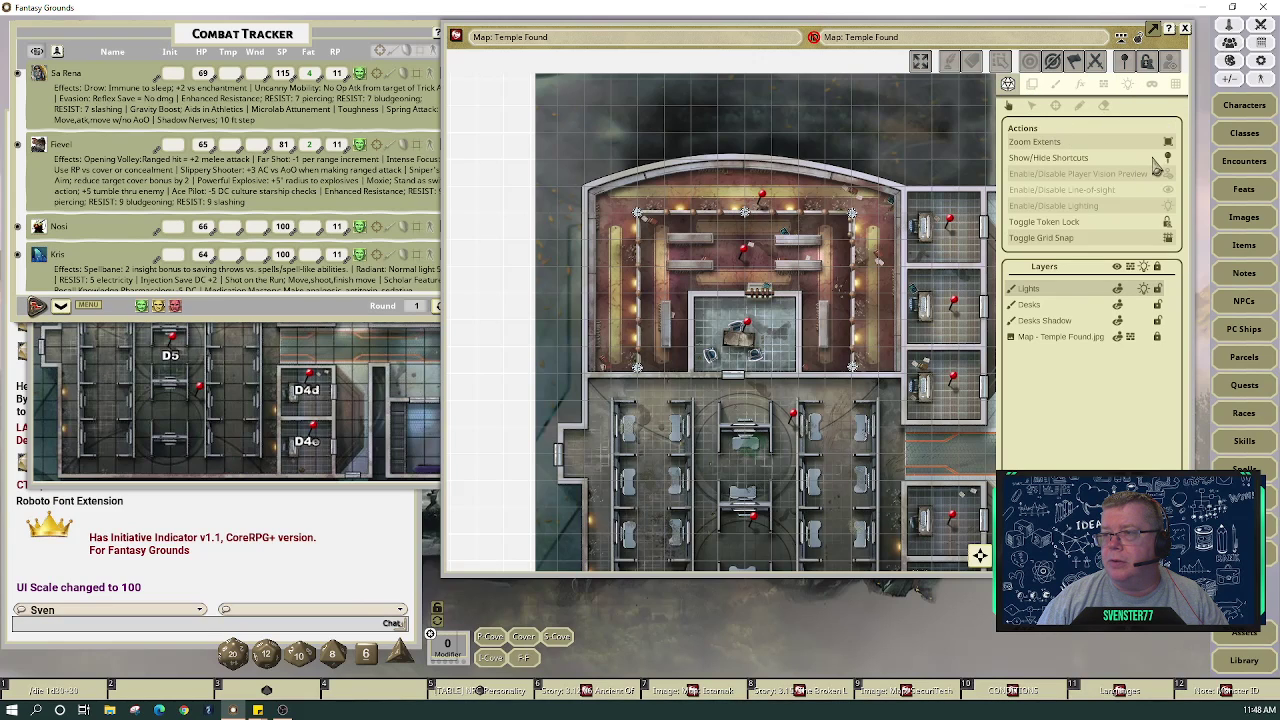
{"action": "left_click", "coordinate": [1171, 212]}
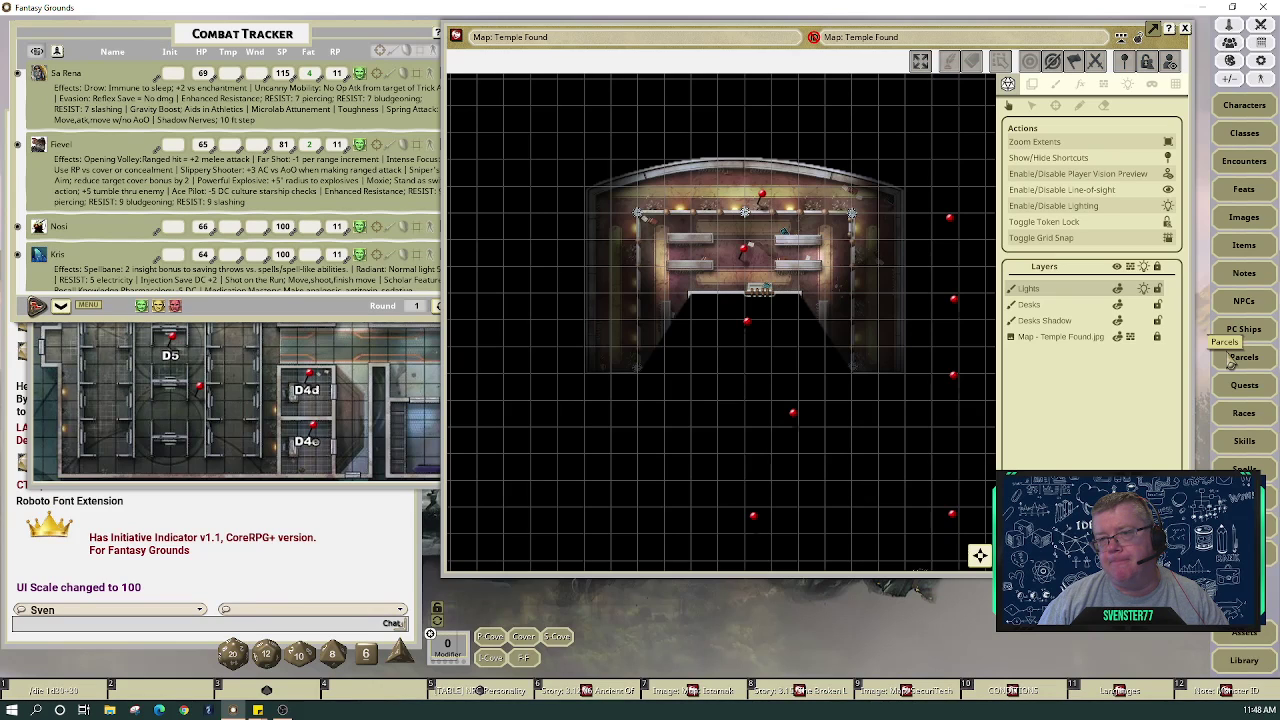
{"action": "left_click", "coordinate": [1105, 85]}
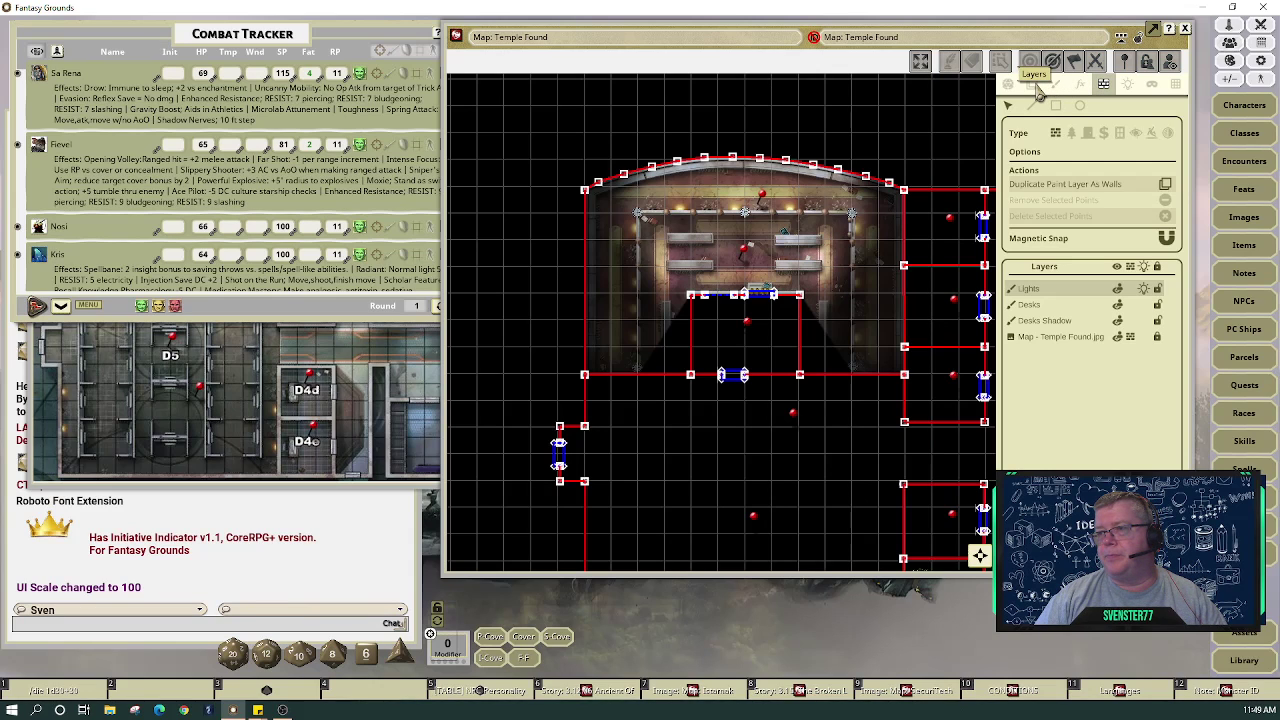
Add Beacon lights on the two southern corner fixtures of the records room and another in the middle of the desk hall south of it
{"action": "left_click", "coordinate": [1129, 85]}
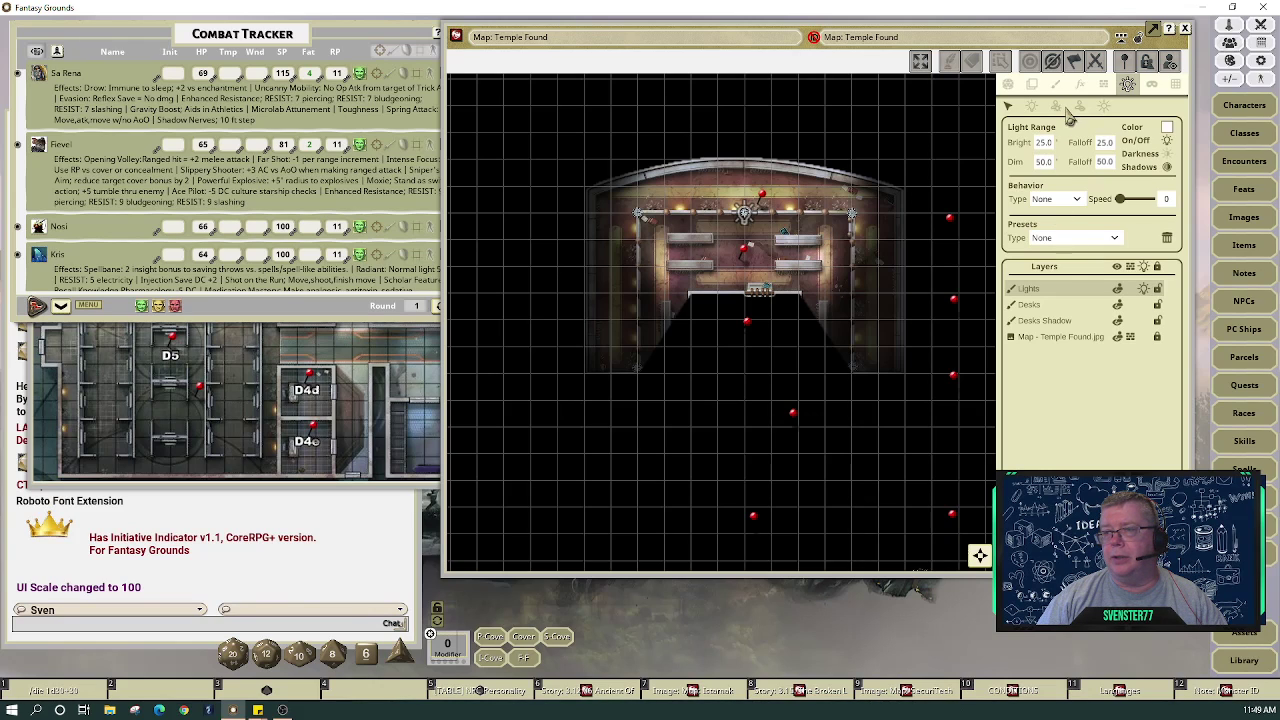
{"action": "left_click", "coordinate": [1110, 238]}
{"action": "left_click", "coordinate": [1075, 308]}
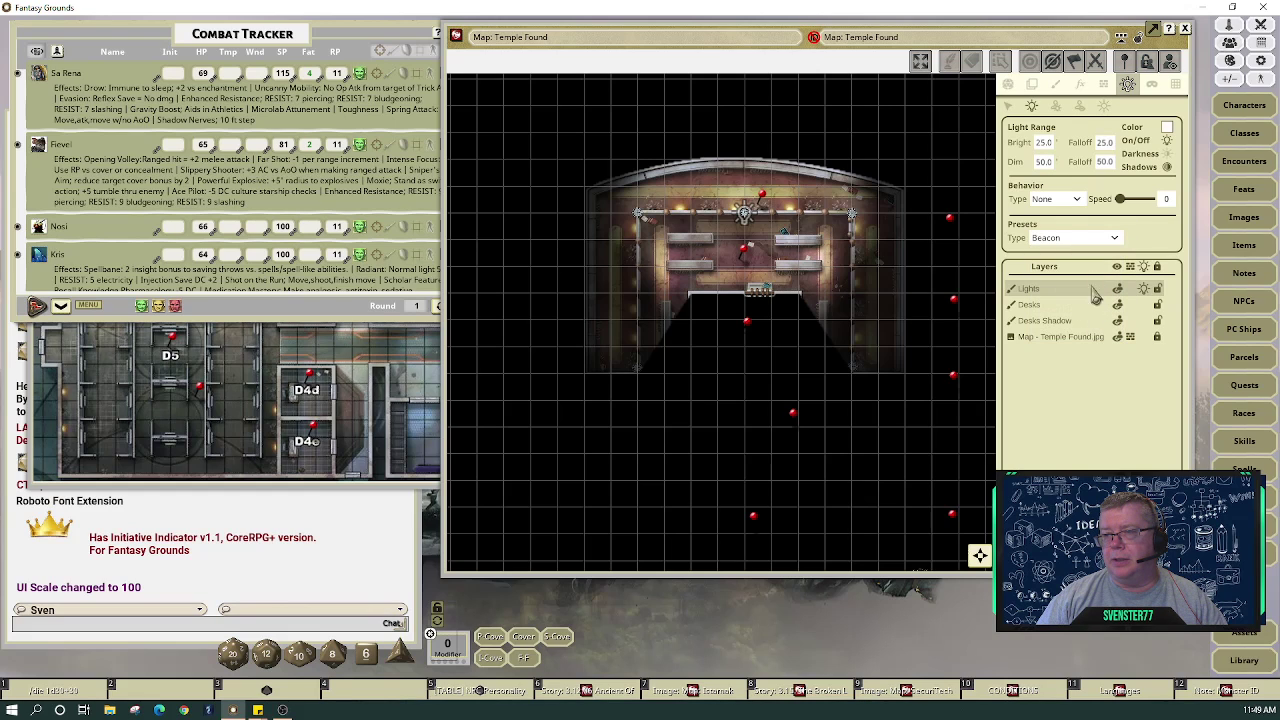
{"action": "left_click", "coordinate": [638, 369]}
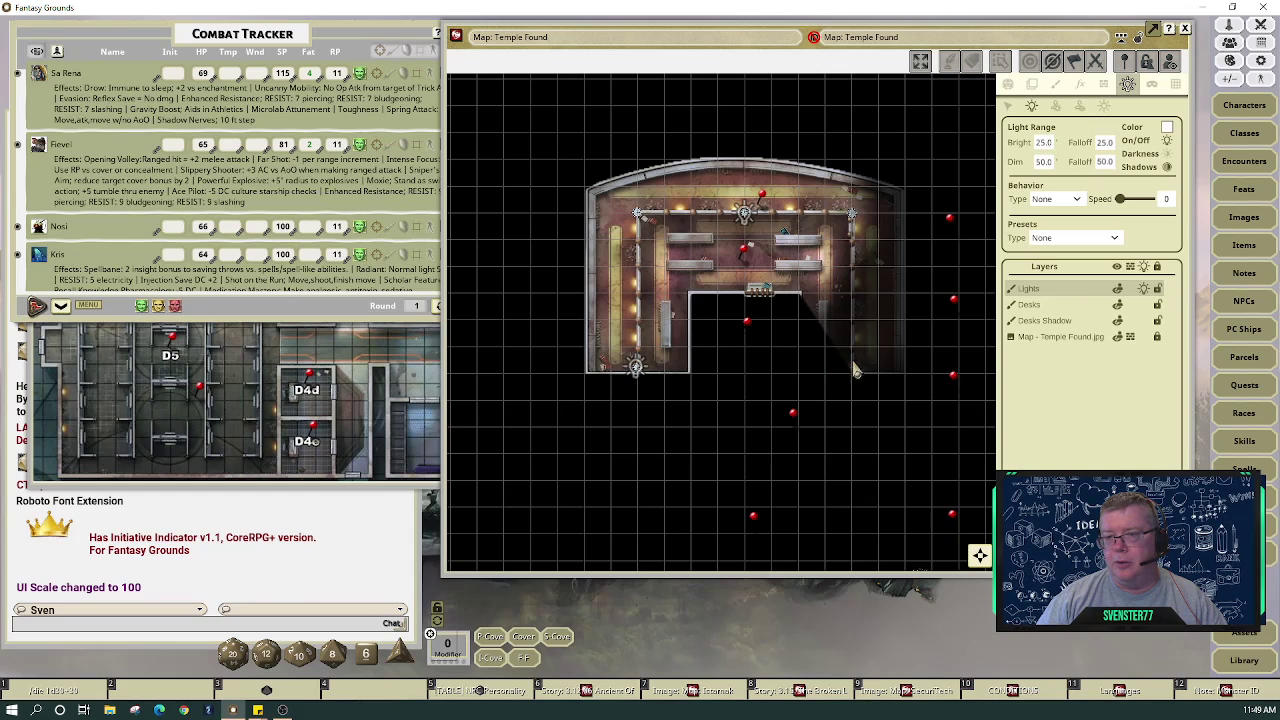
{"action": "left_click", "coordinate": [855, 365]}
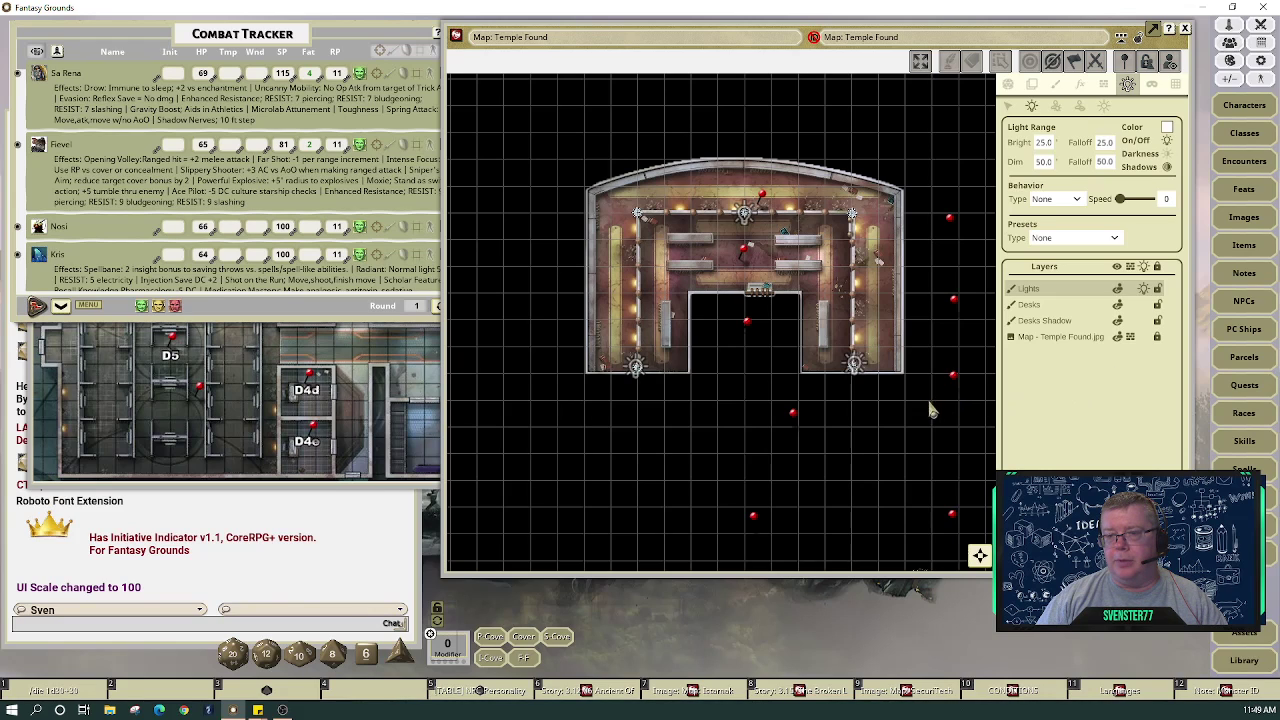
{"action": "left_click", "coordinate": [718, 486]}
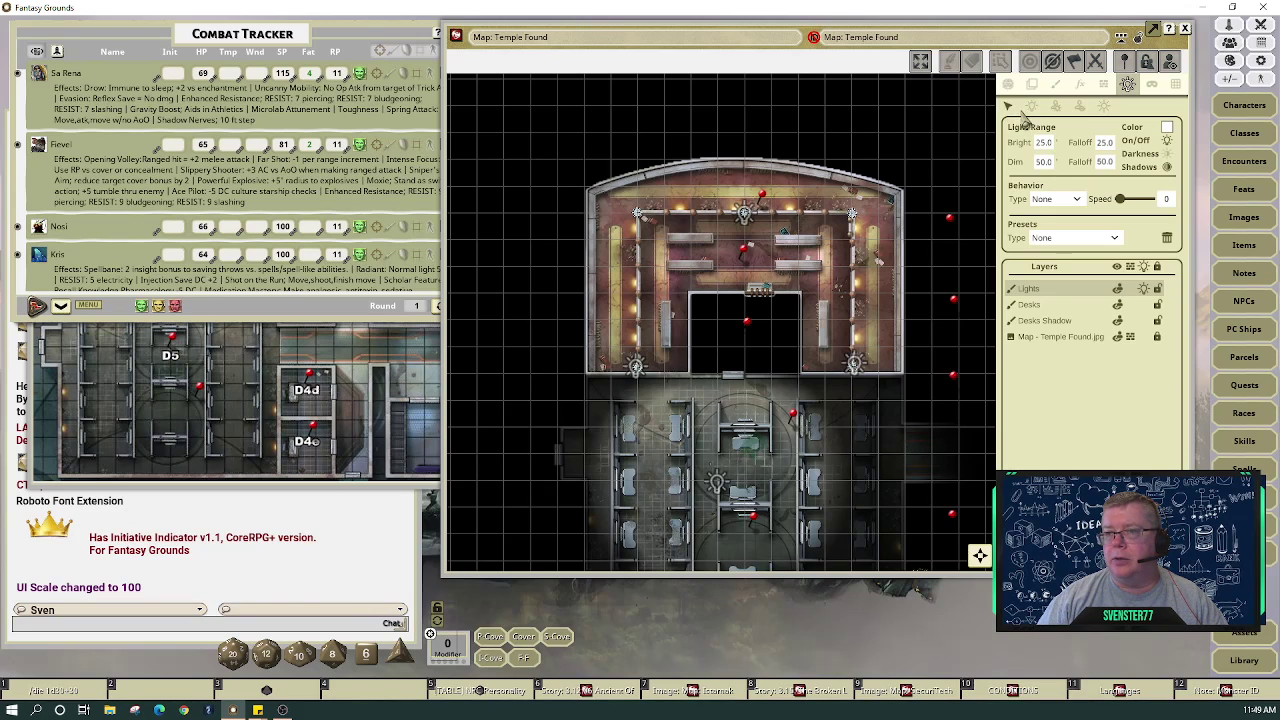
Erase the two northern corner fixtures of the secured records room from the Lights layer
{"action": "left_click", "coordinate": [1062, 88]}
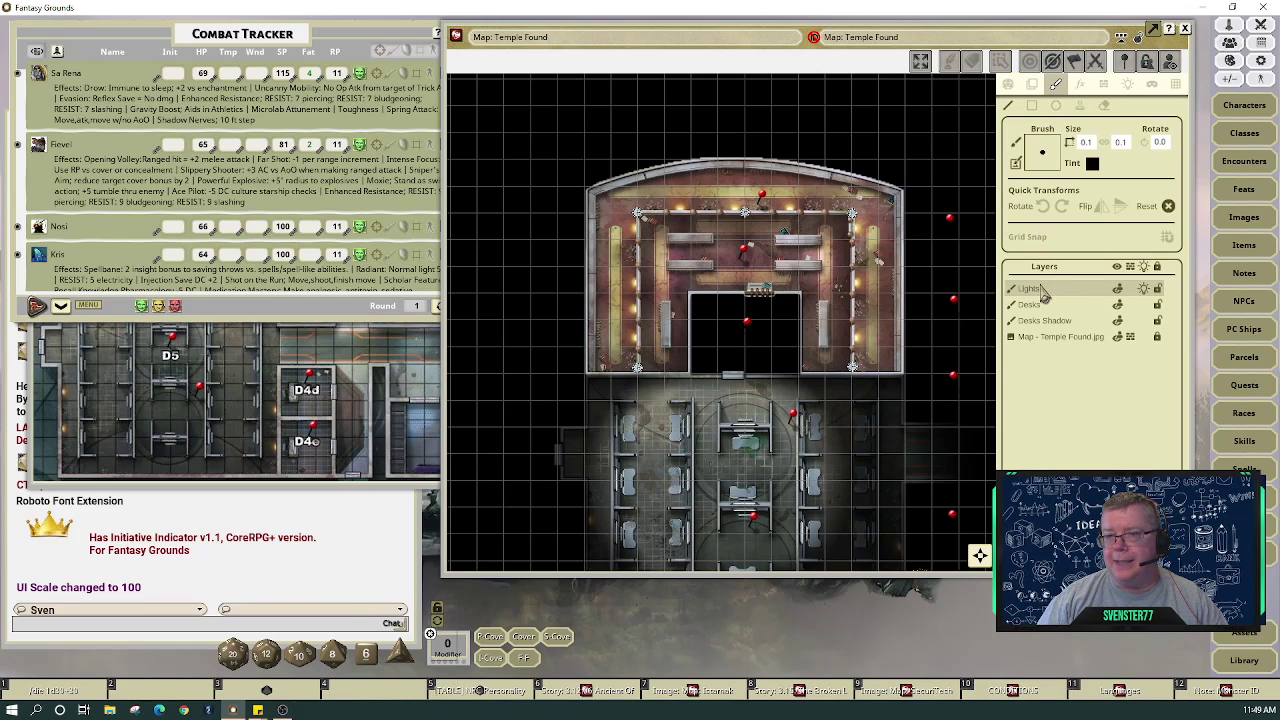
{"action": "left_click", "coordinate": [1104, 105]}
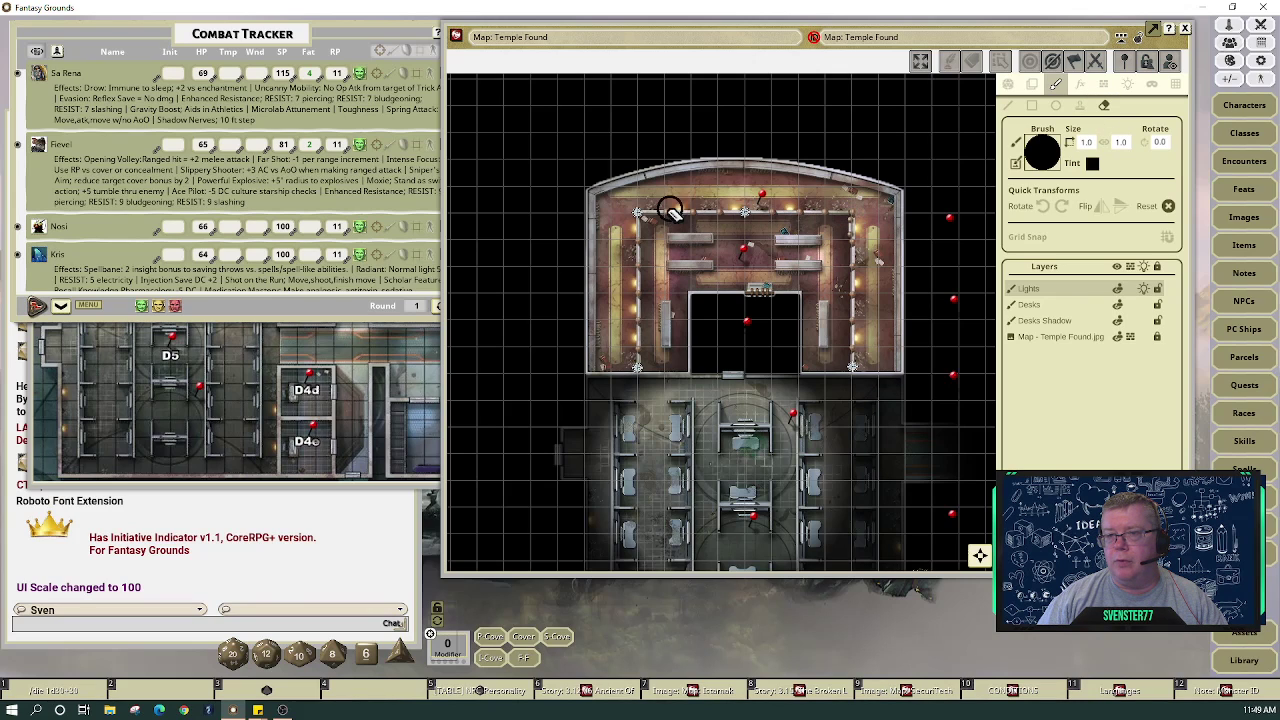
{"action": "left_click", "coordinate": [640, 215]}
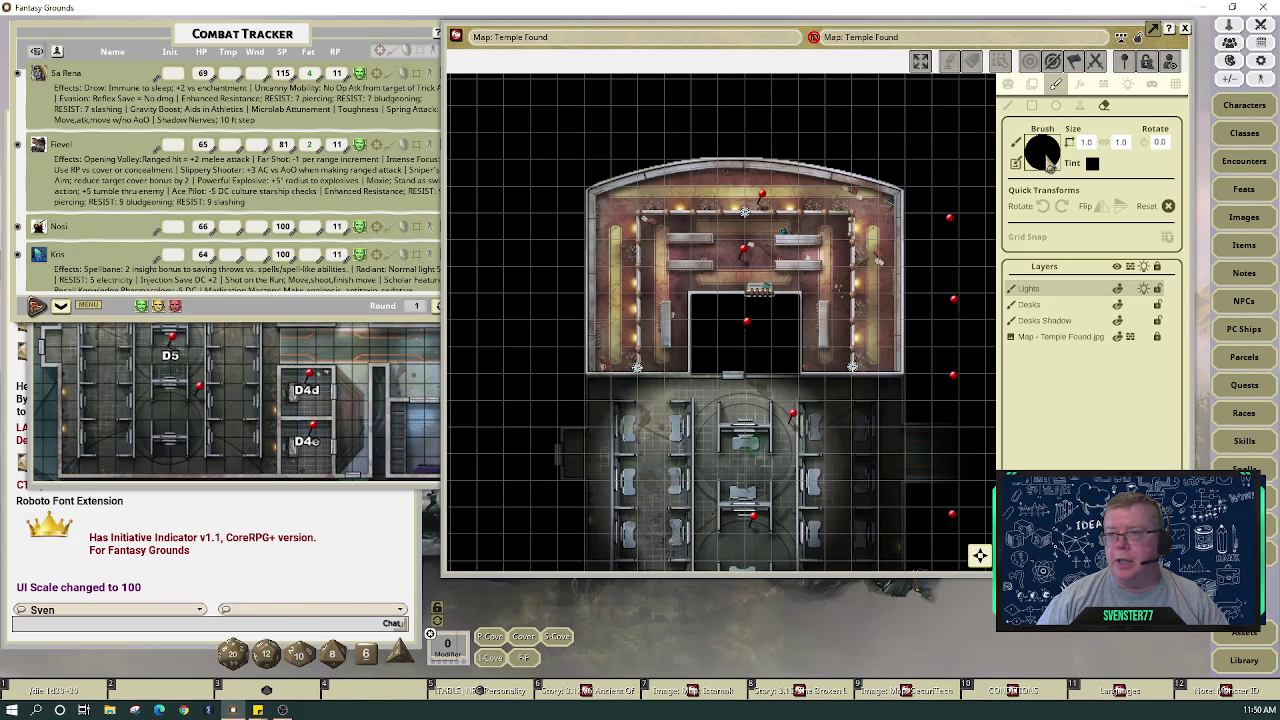
Stamp a 0.5 by 0.5 fixture on the central desk partition in the southern hall and move the hall's light onto it
{"action": "left_click", "coordinate": [1080, 106]}
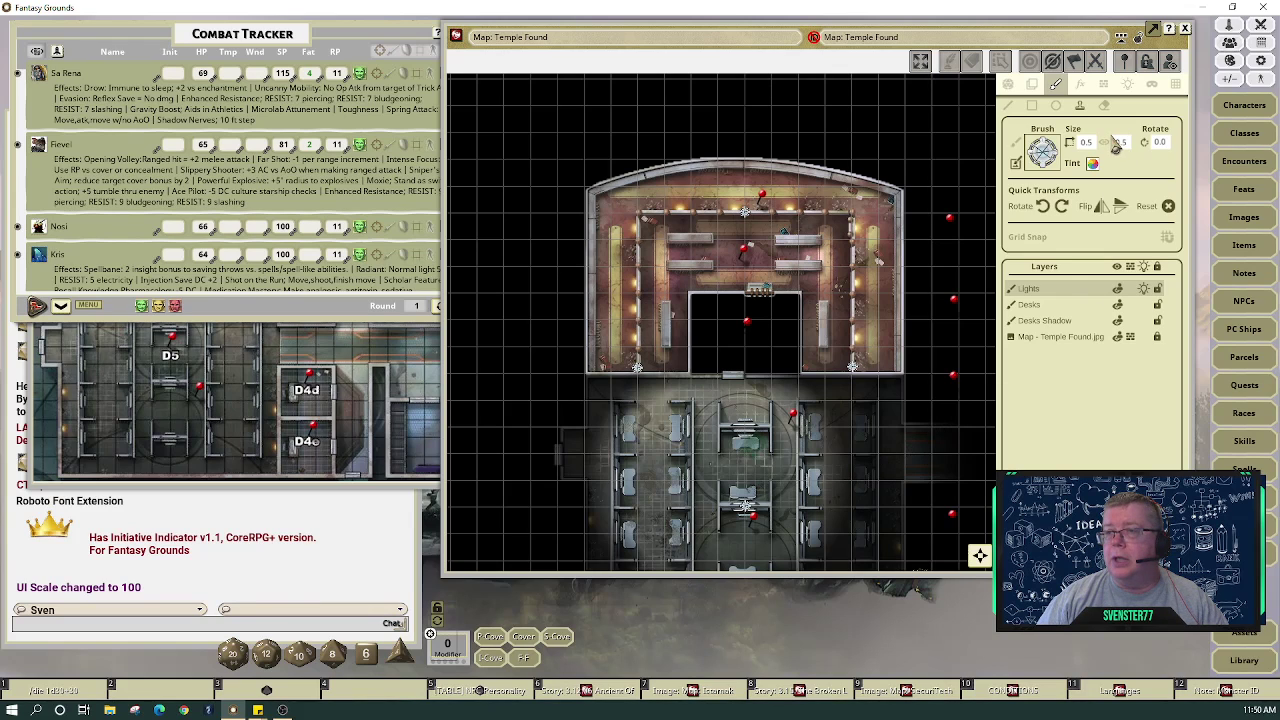
{"action": "left_click", "coordinate": [1129, 86]}
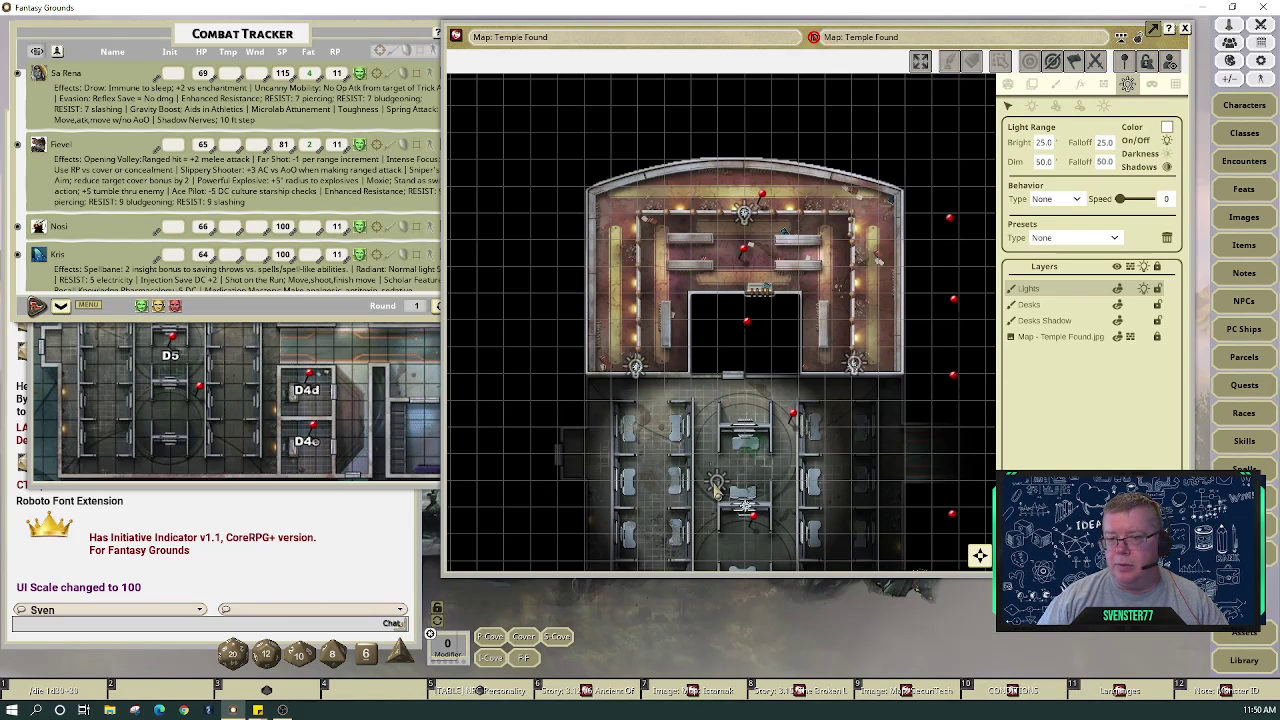
{"action": "left_click_drag", "start_coordinate": [716, 483], "coordinate": [744, 505]}
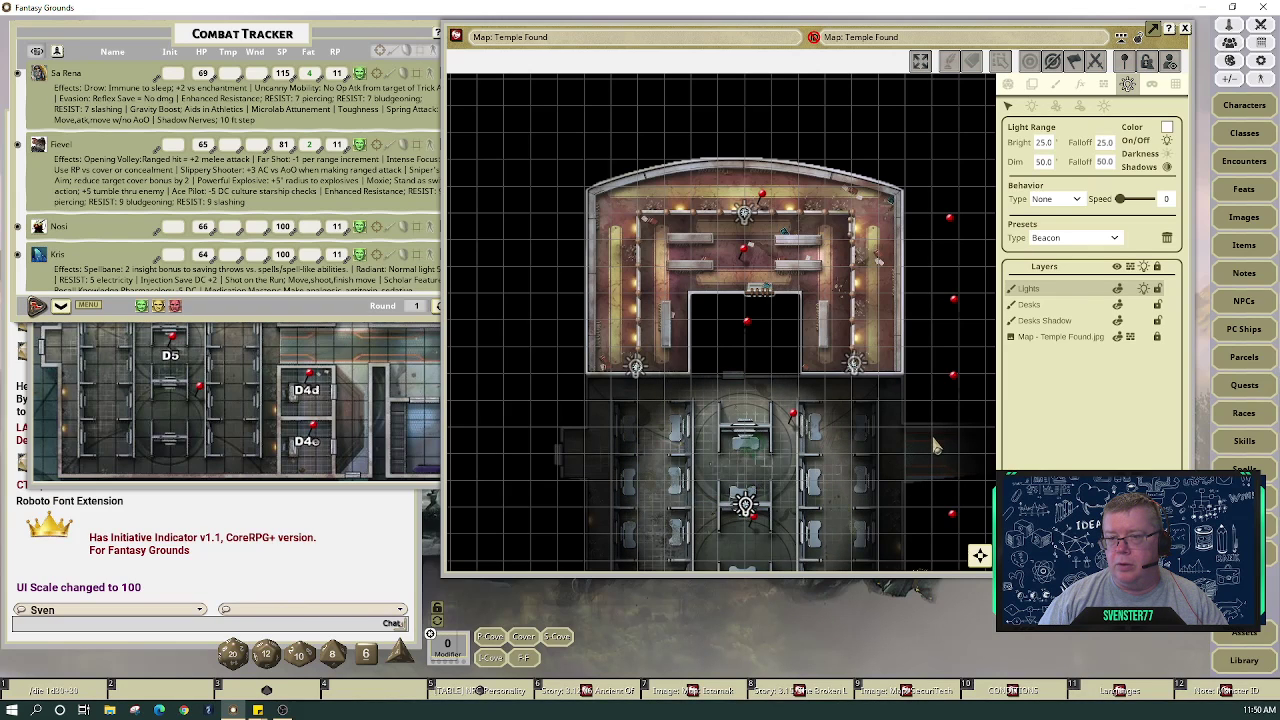
Examine how the Beacon light covers the desk hall and how the new fixture looks on its central partition
{"action": "scroll", "coordinate": [900, 509], "scroll_direction": "down", "scroll_amount": 2}
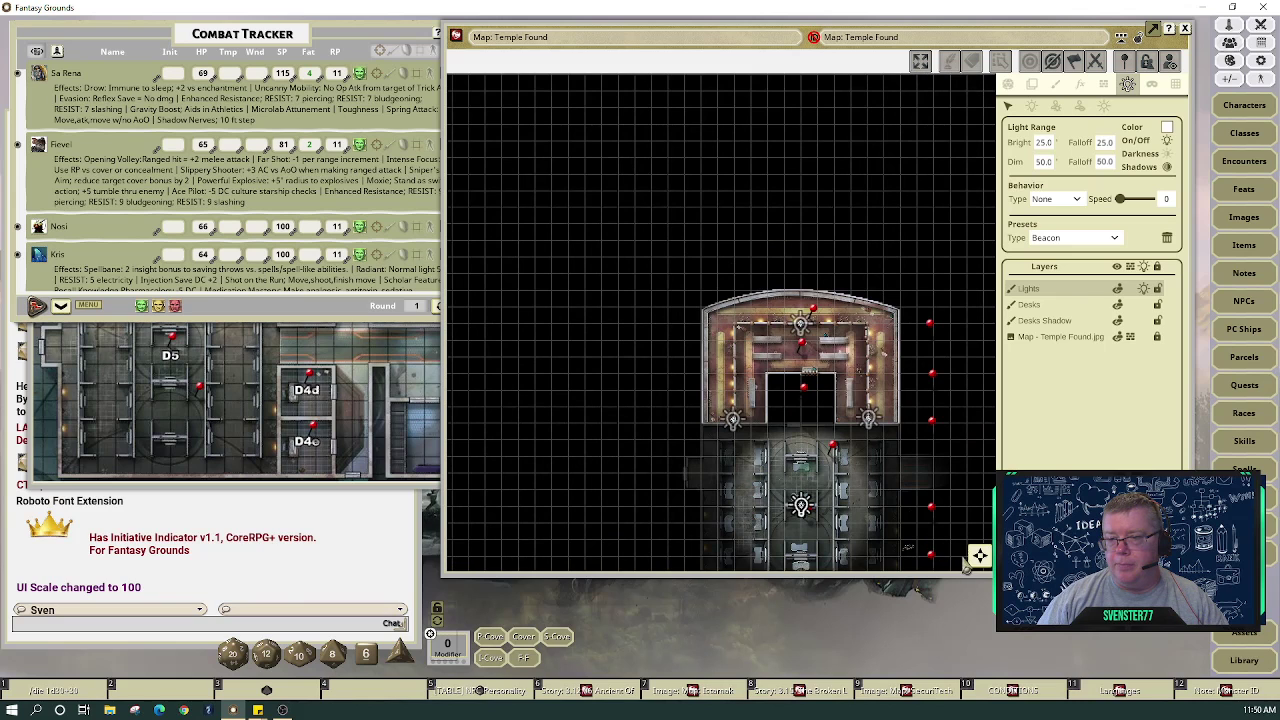
{"action": "left_click_drag", "start_coordinate": [719, 475], "coordinate": [676, 345]}
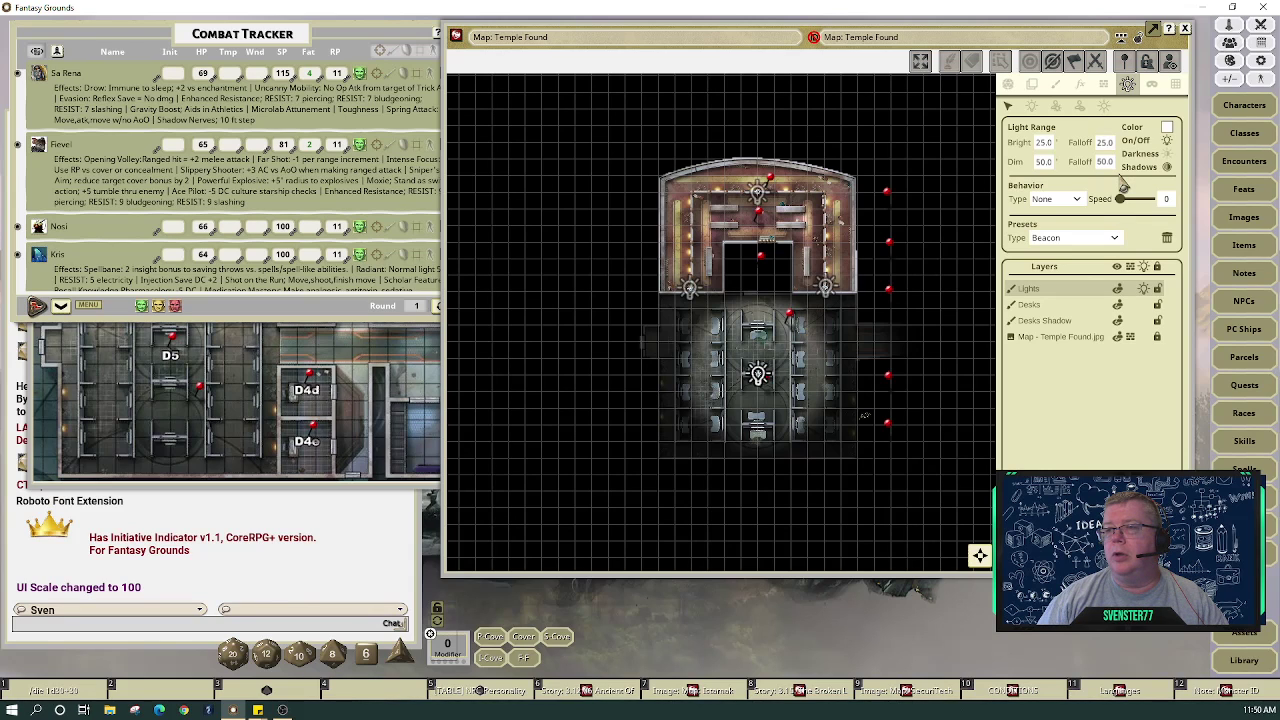
{"action": "left_click", "coordinate": [1009, 84]}
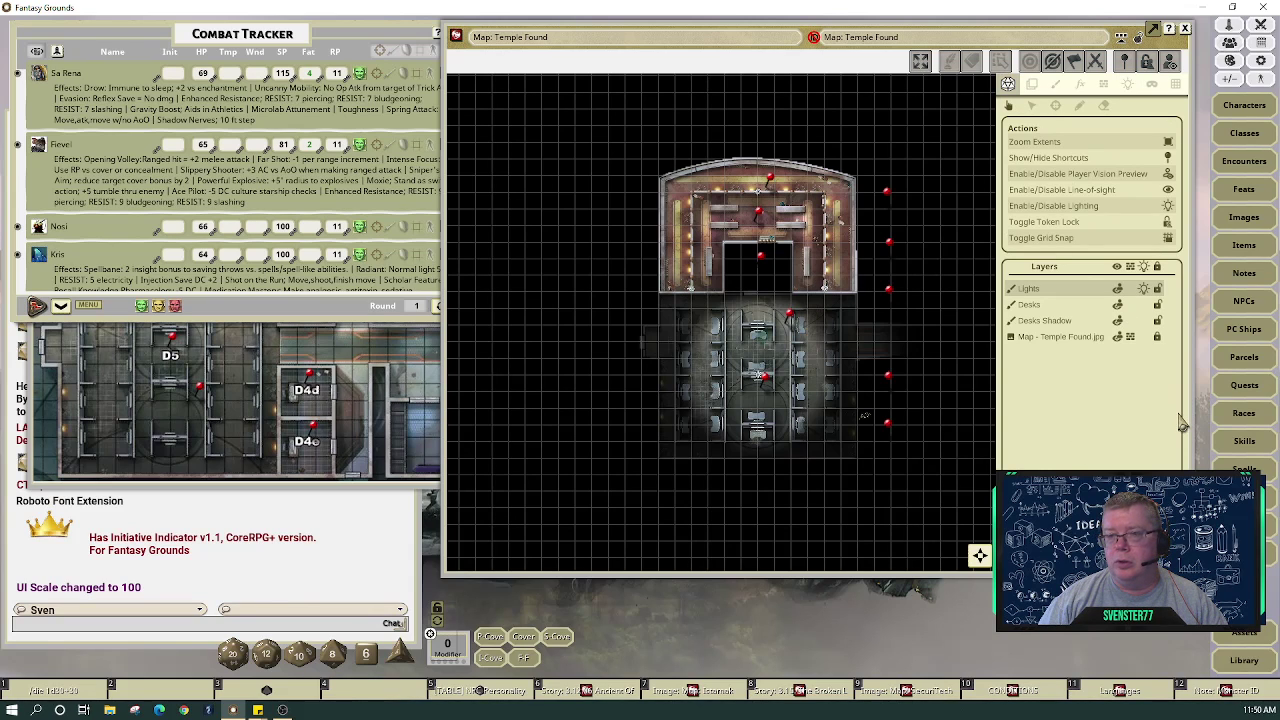
{"action": "scroll", "coordinate": [815, 410], "scroll_direction": "up", "scroll_amount": 6}
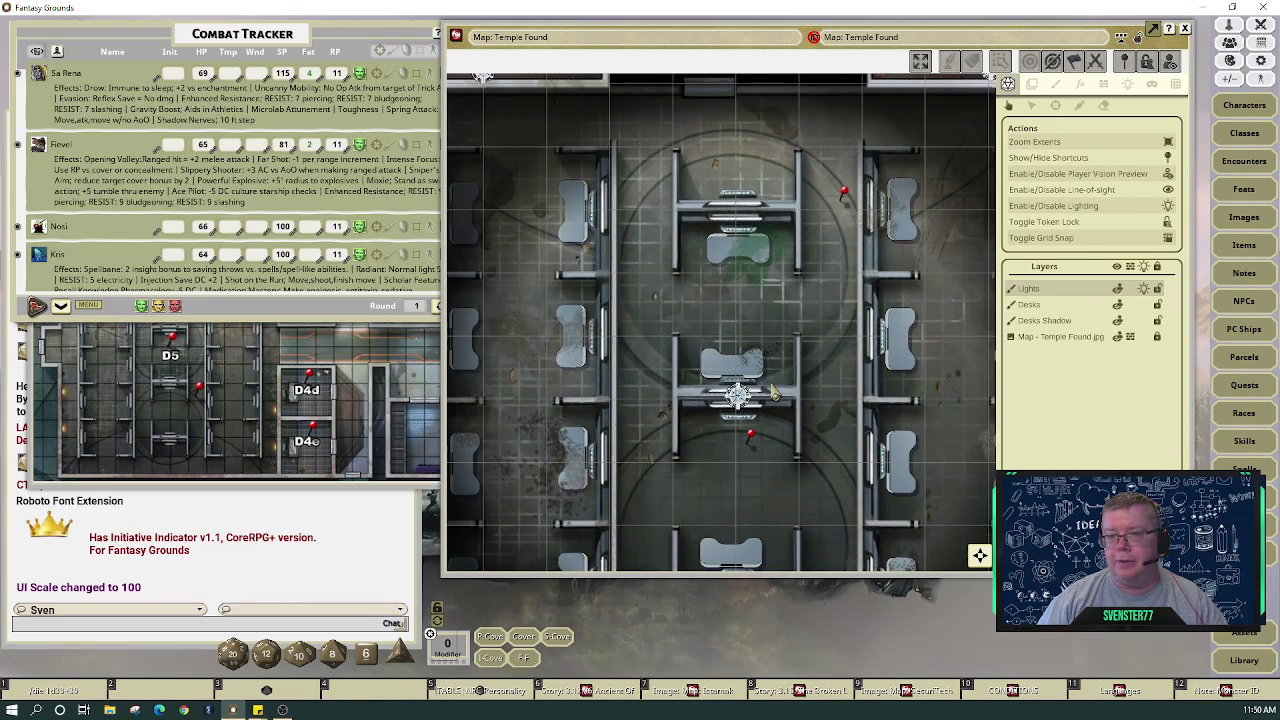
{"action": "scroll", "coordinate": [770, 396], "scroll_direction": "down", "scroll_amount": 5}
{"action": "scroll", "coordinate": [772, 393], "scroll_direction": "up", "scroll_amount": 6}
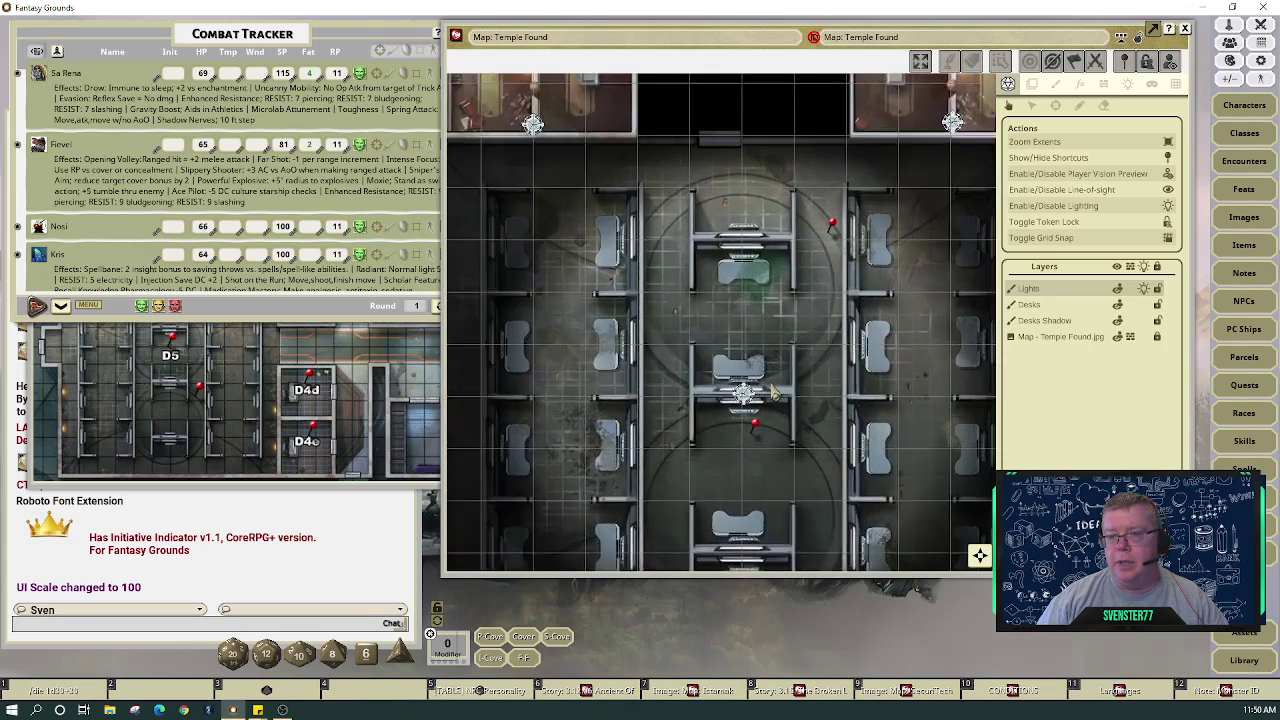
{"action": "scroll", "coordinate": [772, 393], "scroll_direction": "down", "scroll_amount": 5}
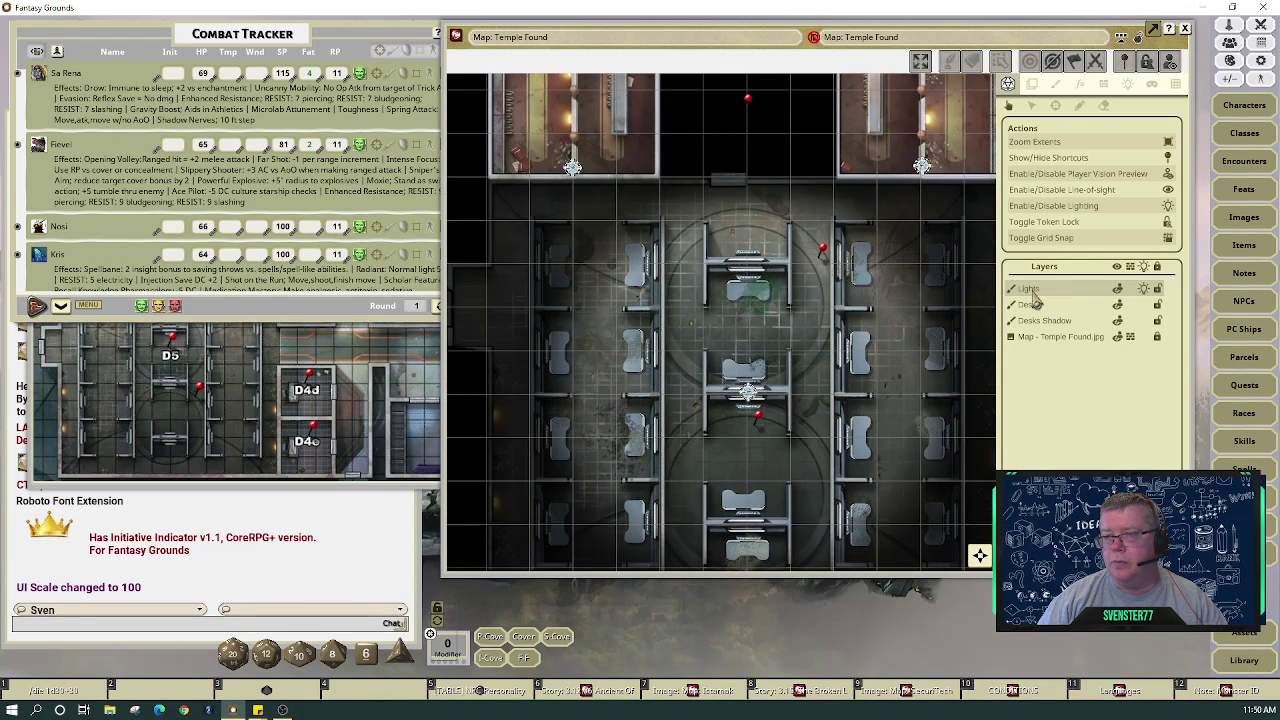
Tint the Lights layer's fixtures pale yellow with R 255, G 247 and B 148
{"action": "left_click", "coordinate": [1031, 85]}
{"action": "left_click", "coordinate": [1055, 86]}
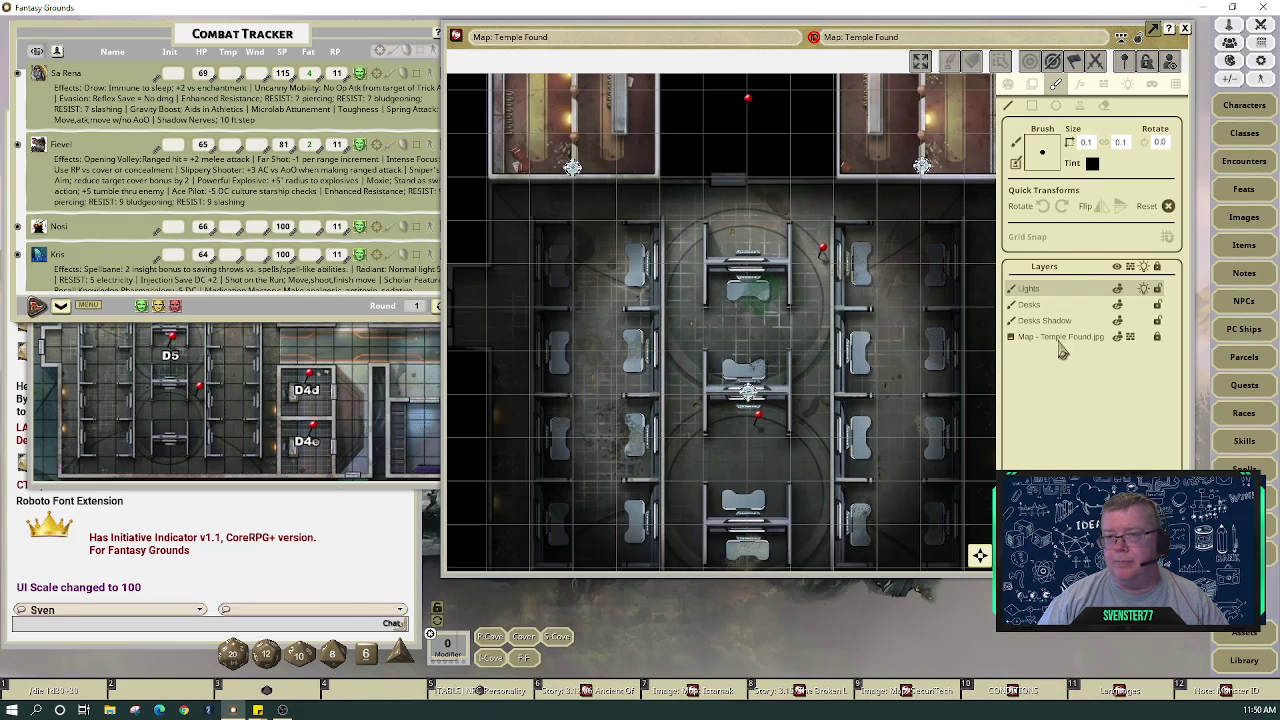
{"action": "left_click", "coordinate": [1094, 308]}
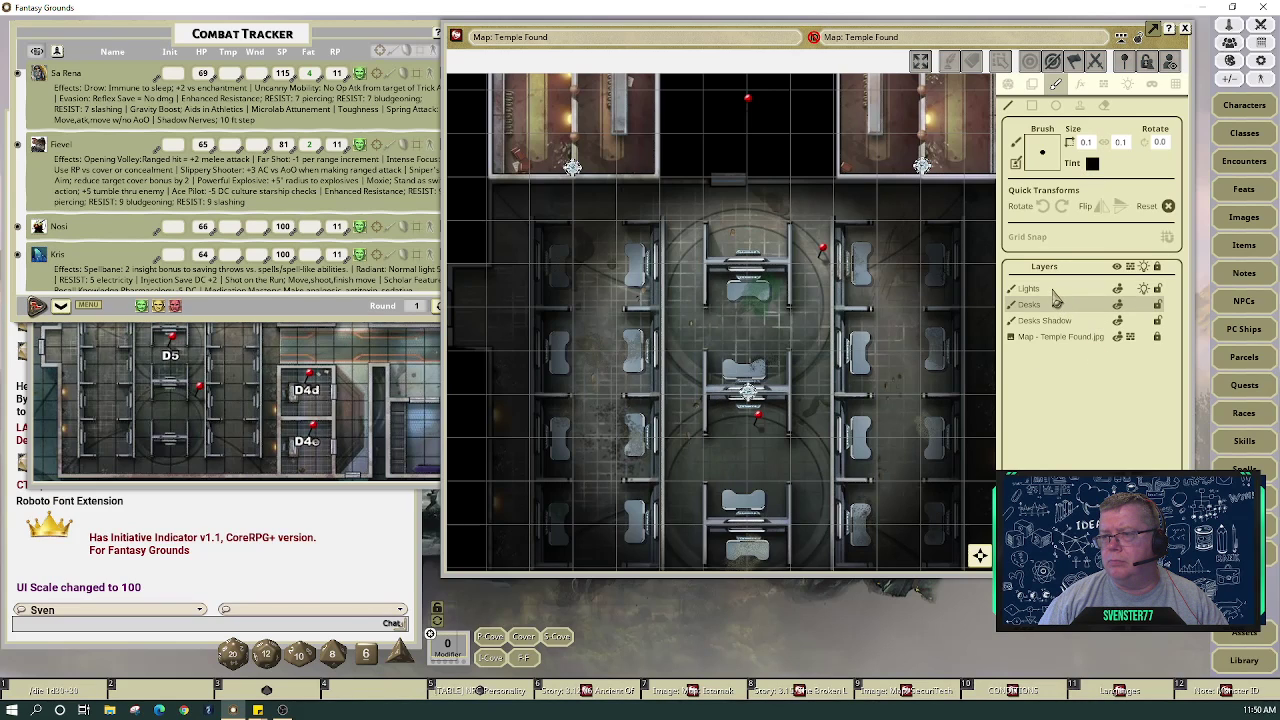
{"action": "left_click", "coordinate": [1053, 290]}
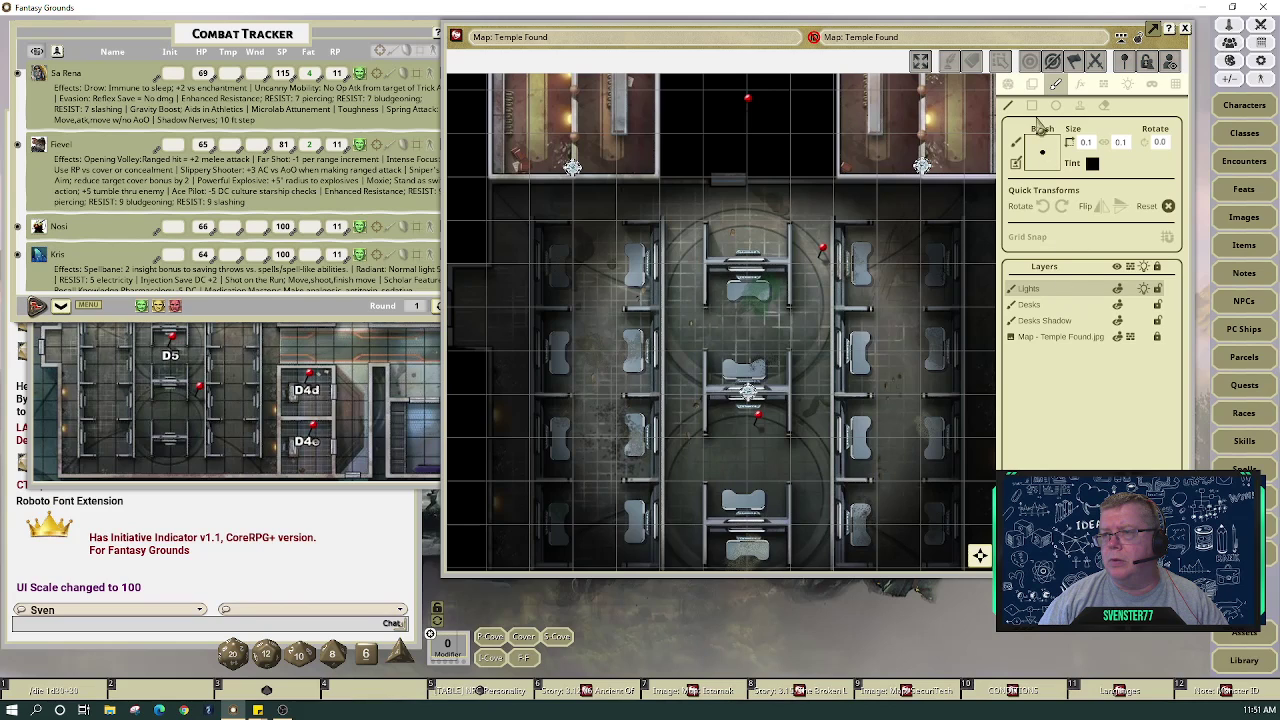
{"action": "left_click", "coordinate": [1036, 88]}
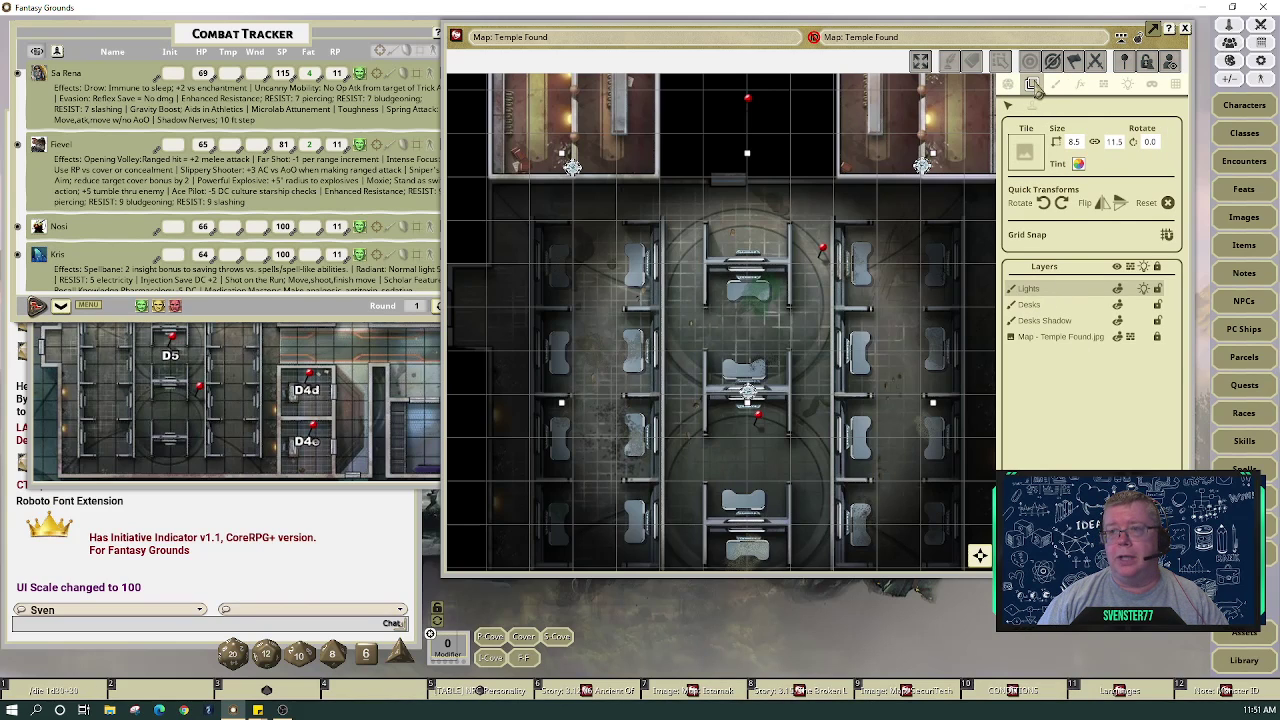
{"action": "left_click", "coordinate": [1078, 165]}
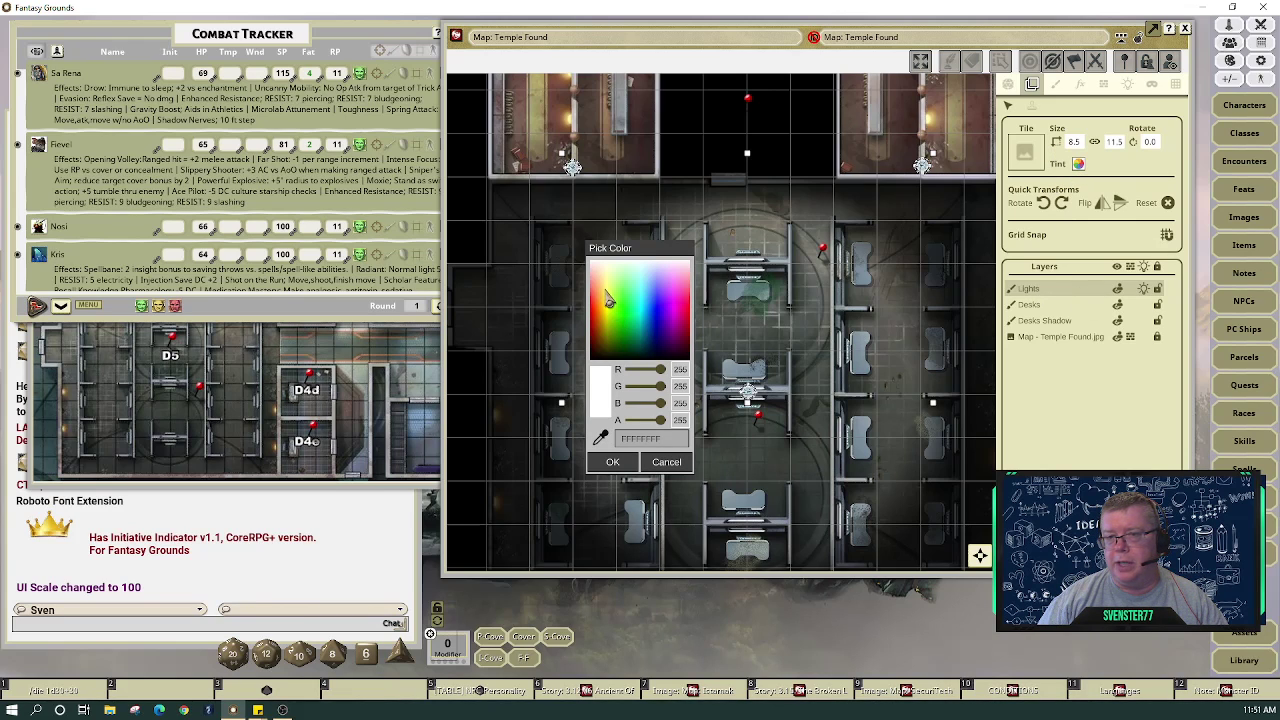
{"action": "left_click", "coordinate": [609, 289]}
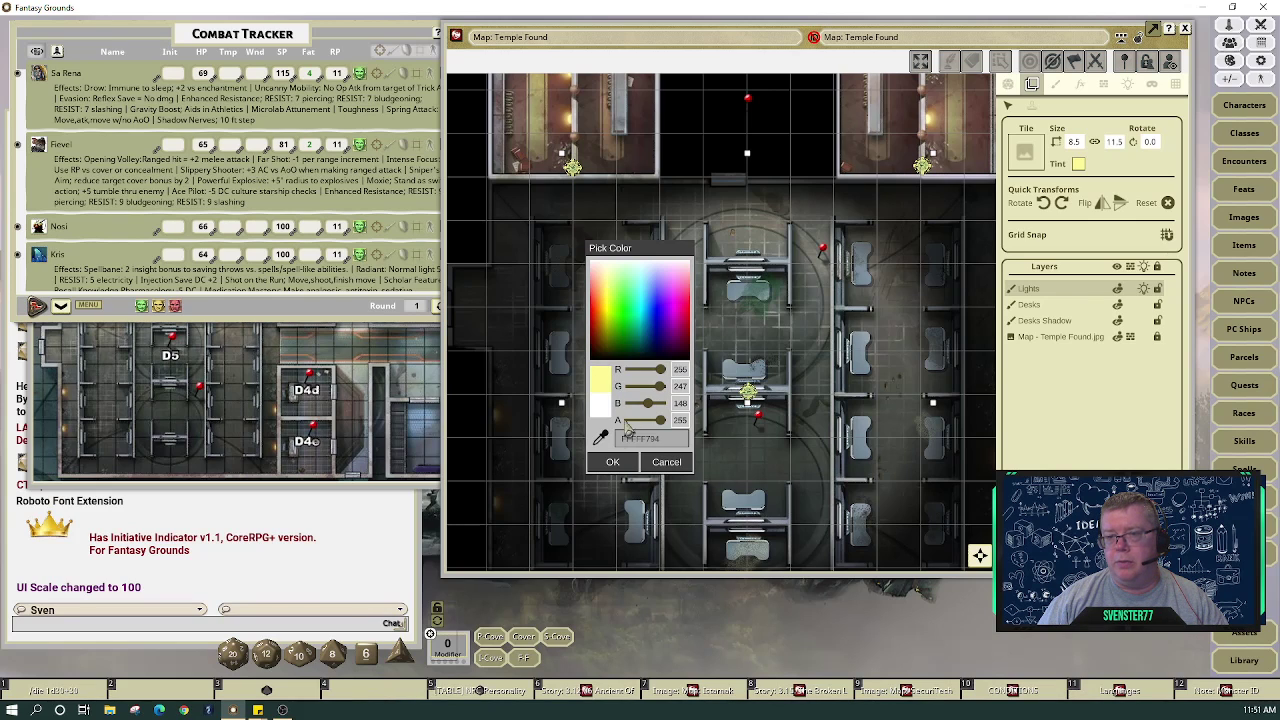
{"action": "left_click", "coordinate": [612, 462]}
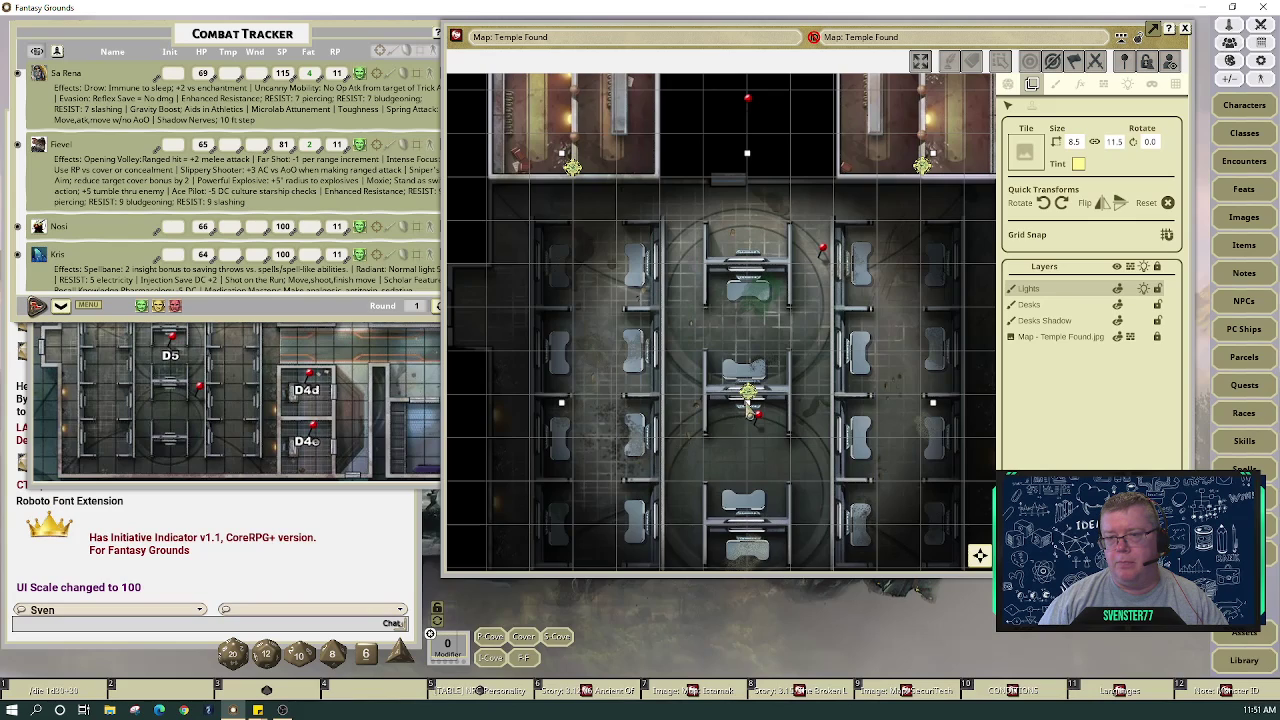
Turn off the player vision preview and the lighting to show the whole map
{"action": "scroll", "coordinate": [750, 405], "scroll_direction": "up", "scroll_amount": 5}
{"action": "scroll", "coordinate": [752, 385], "scroll_direction": "down", "scroll_amount": 6}
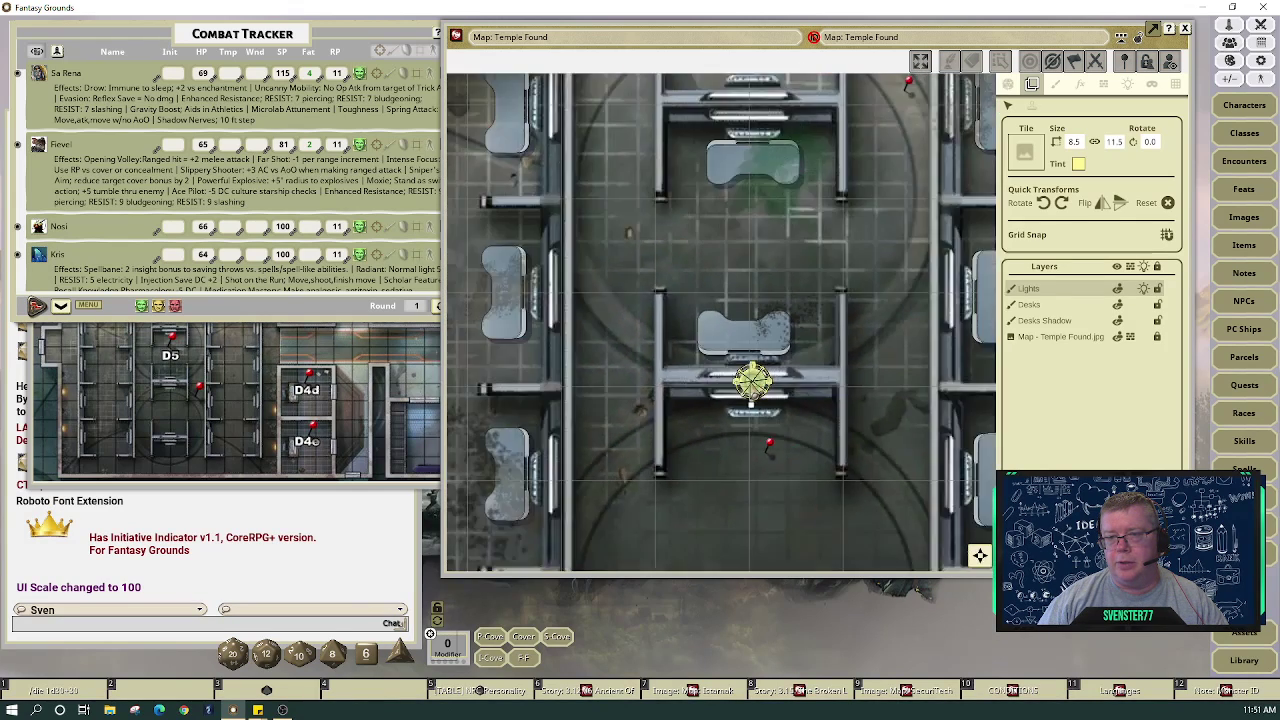
{"action": "scroll", "coordinate": [752, 385], "scroll_direction": "down", "scroll_amount": 2}
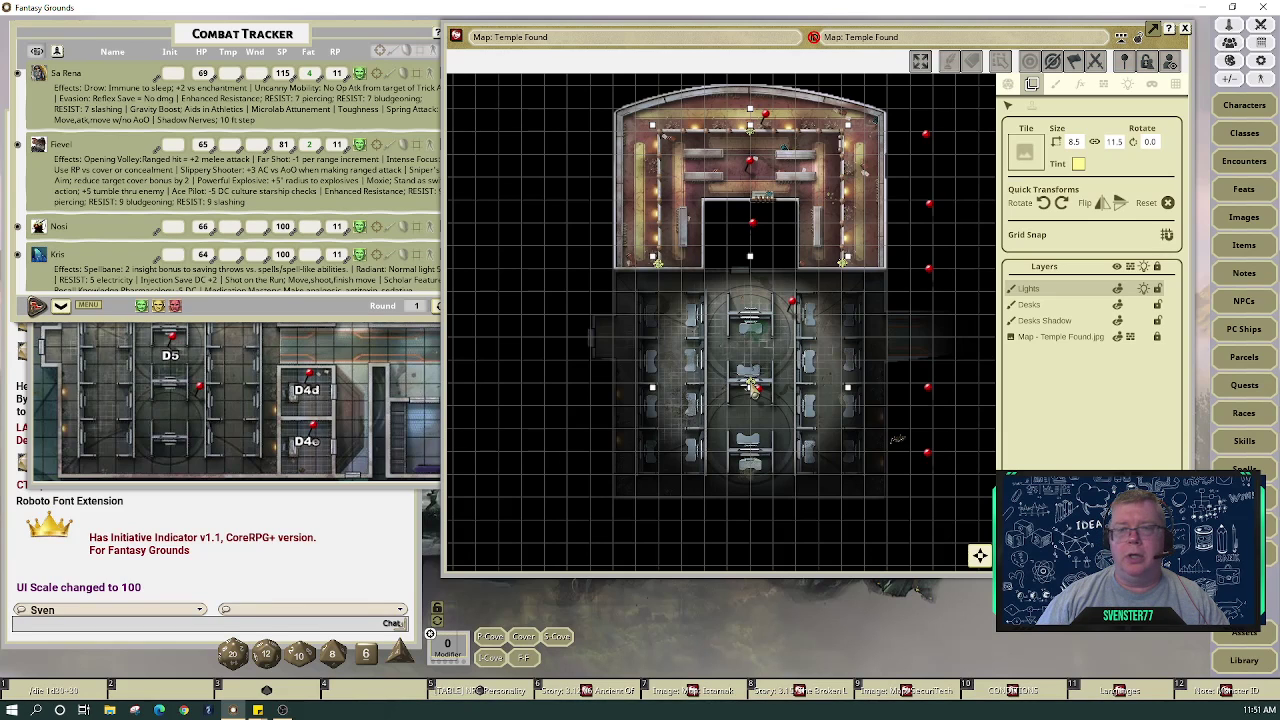
{"action": "left_click", "coordinate": [1008, 84]}
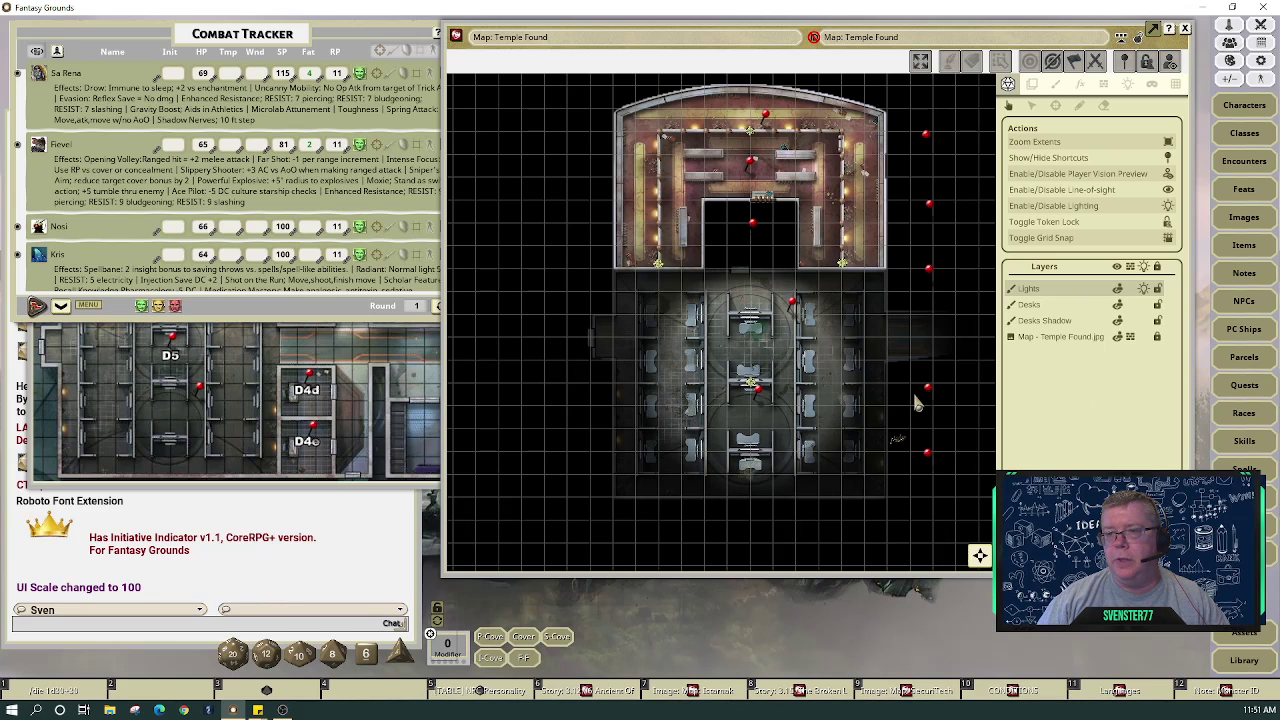
{"action": "left_click_drag", "start_coordinate": [885, 428], "coordinate": [700, 442]}
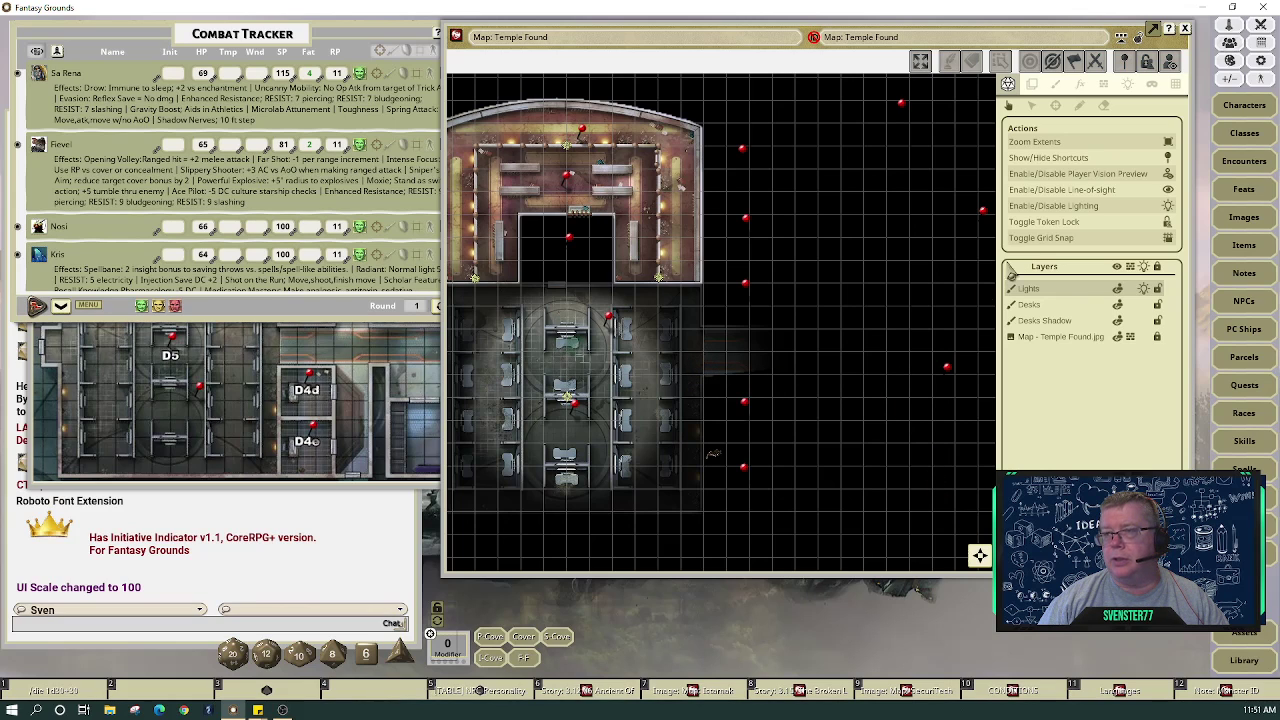
{"action": "left_click", "coordinate": [1168, 176]}
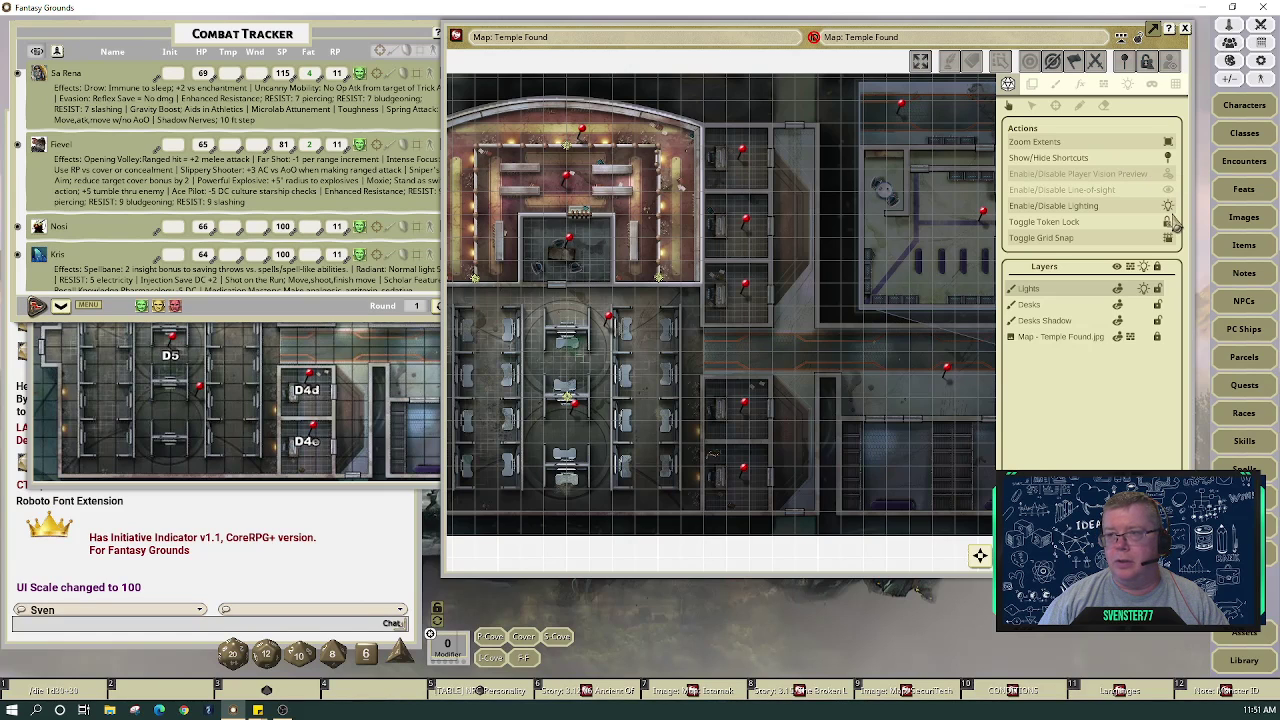
{"action": "left_click", "coordinate": [1168, 206]}
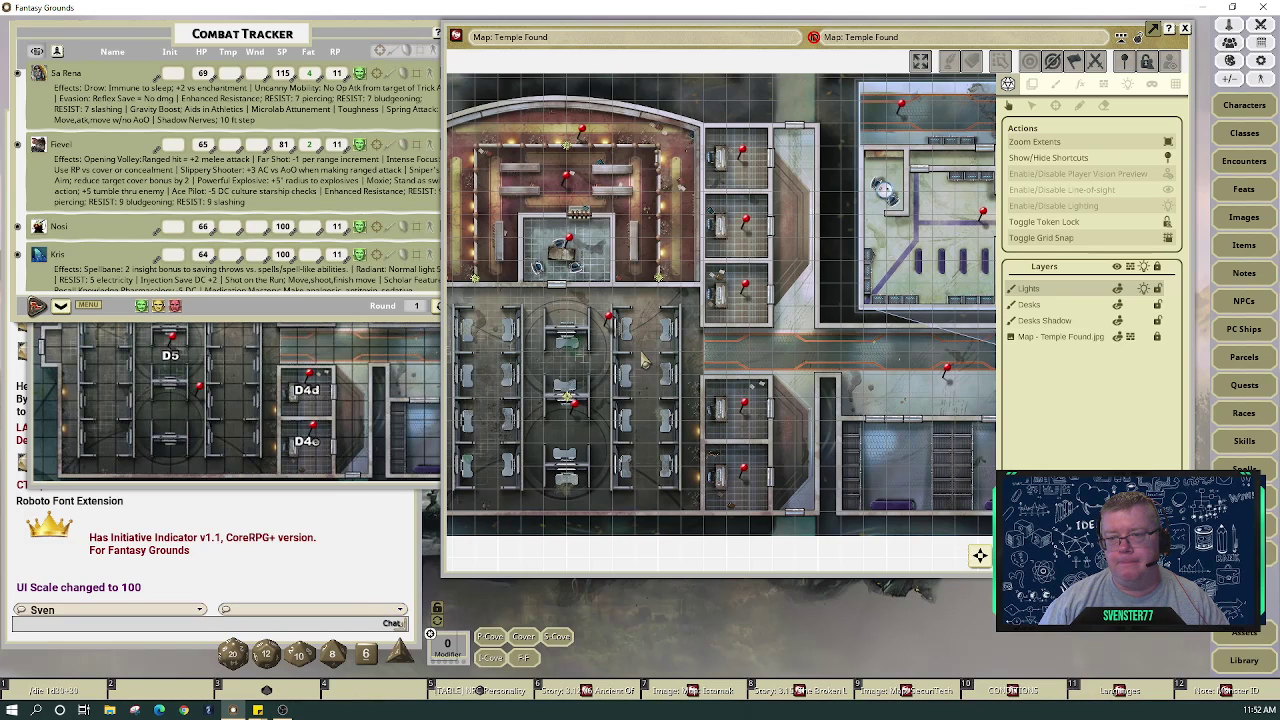
Search the assets for "door" and browse the results for one that suits the corridor entrance
{"action": "scroll", "coordinate": [690, 354], "scroll_direction": "up", "scroll_amount": 5}
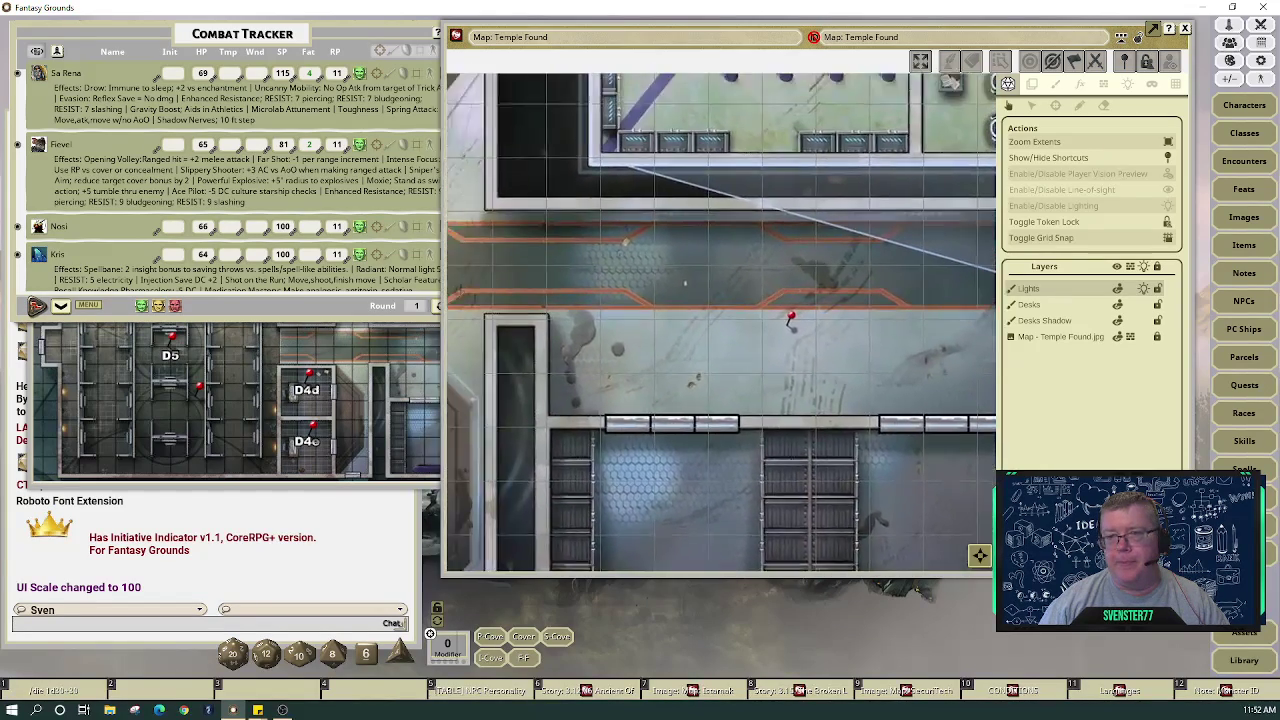
{"action": "left_click_drag", "start_coordinate": [1000, 558], "coordinate": [958, 560]}
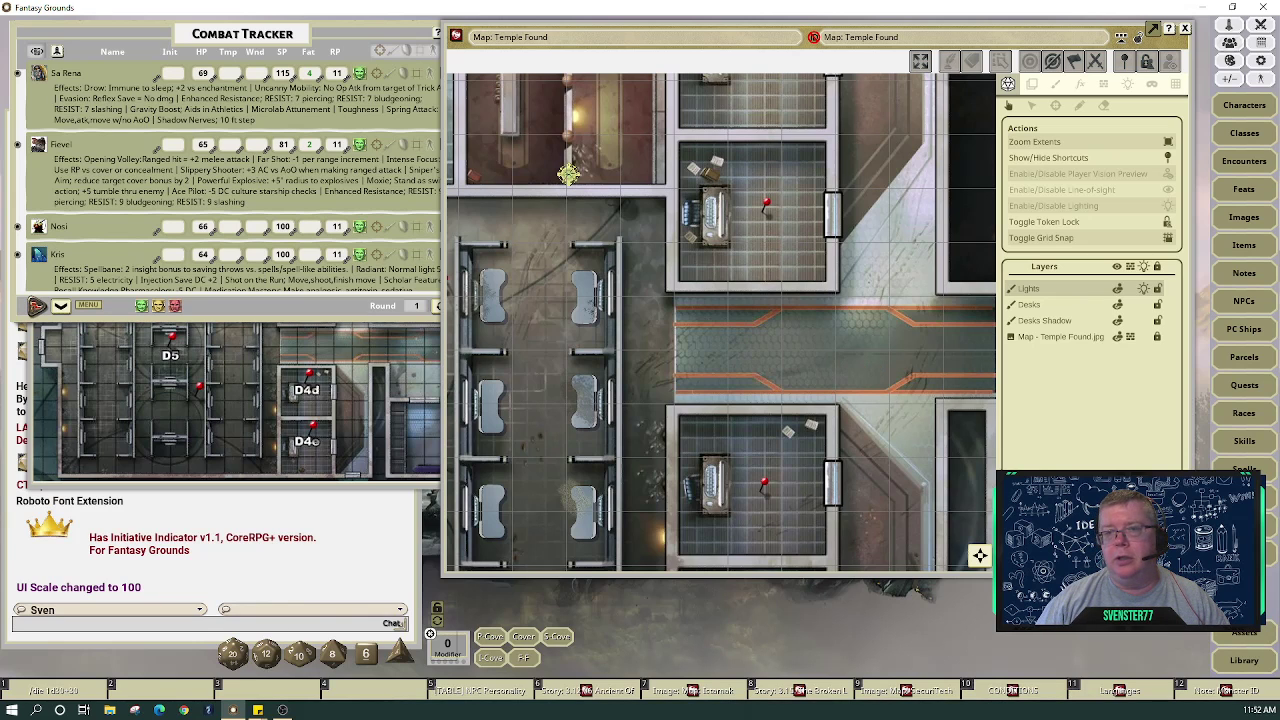
{"action": "left_click", "coordinate": [1250, 633]}
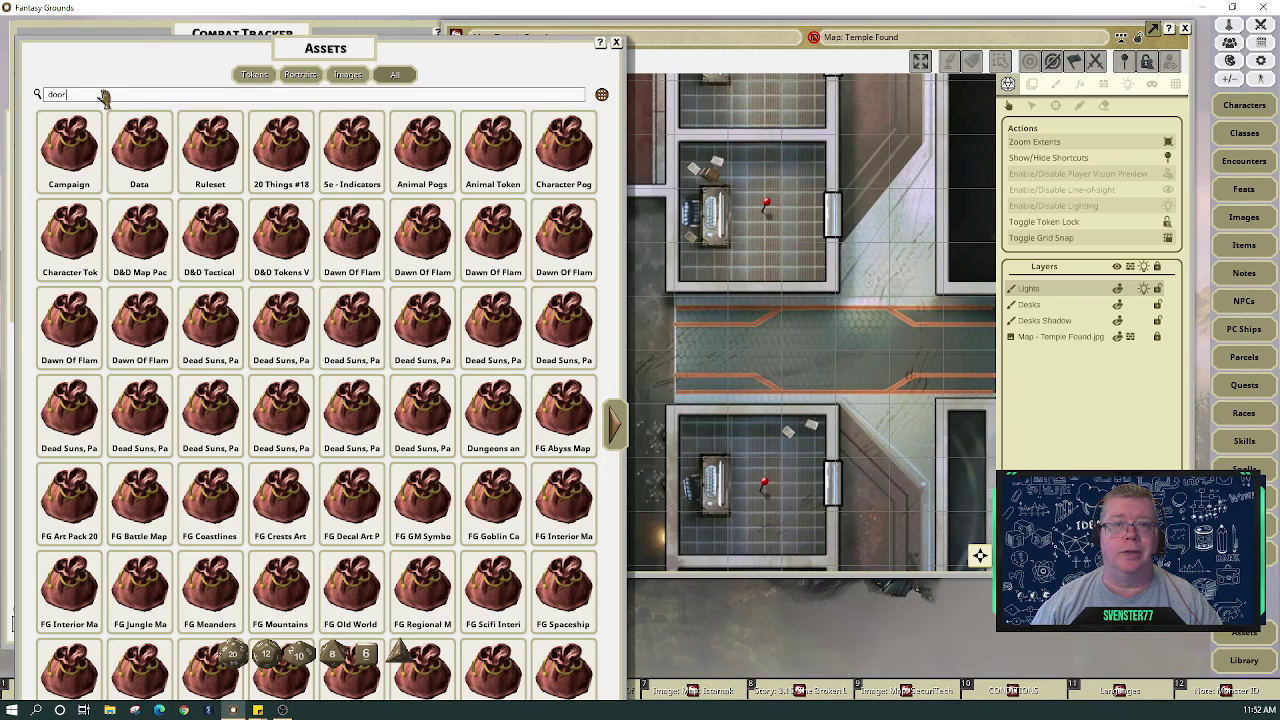
{"action": "key", "text": "Return"}
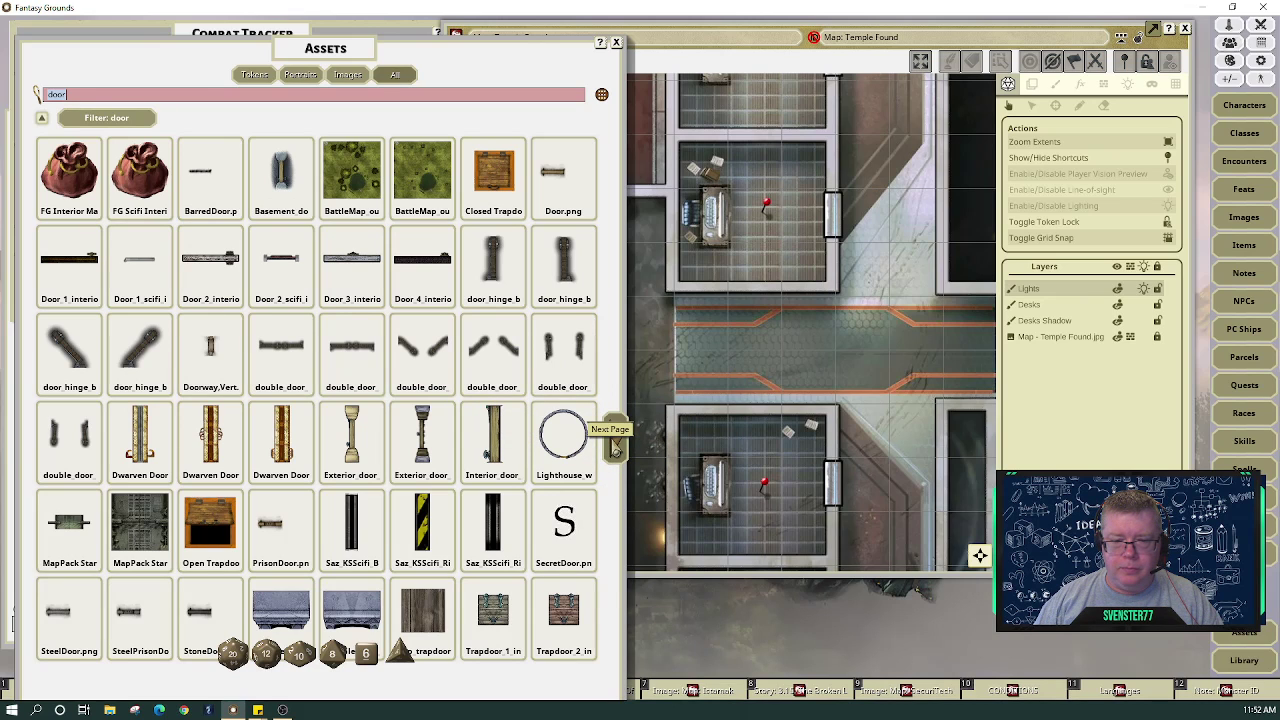
{"action": "left_click", "coordinate": [614, 450]}
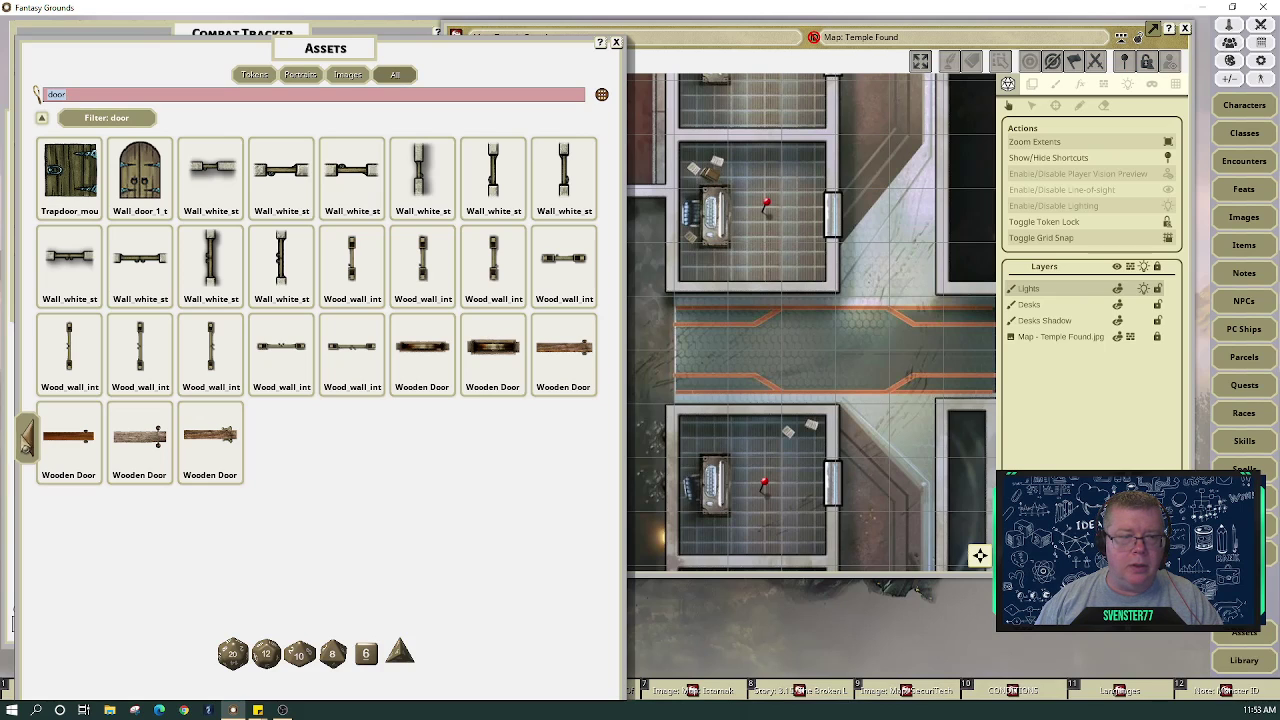
{"action": "left_click", "coordinate": [26, 441]}
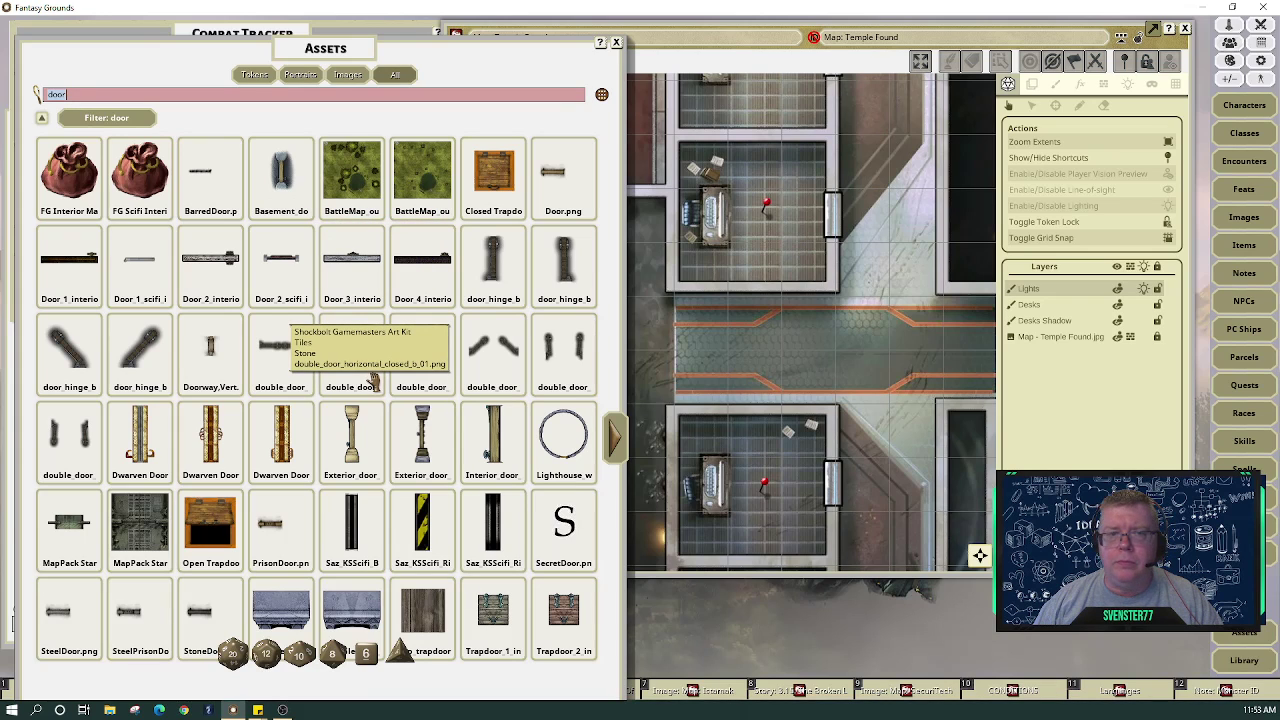
Add a new paint layer above Lights and load the Door_1_scifi_interior image as the brush
{"action": "left_click", "coordinate": [1056, 84]}
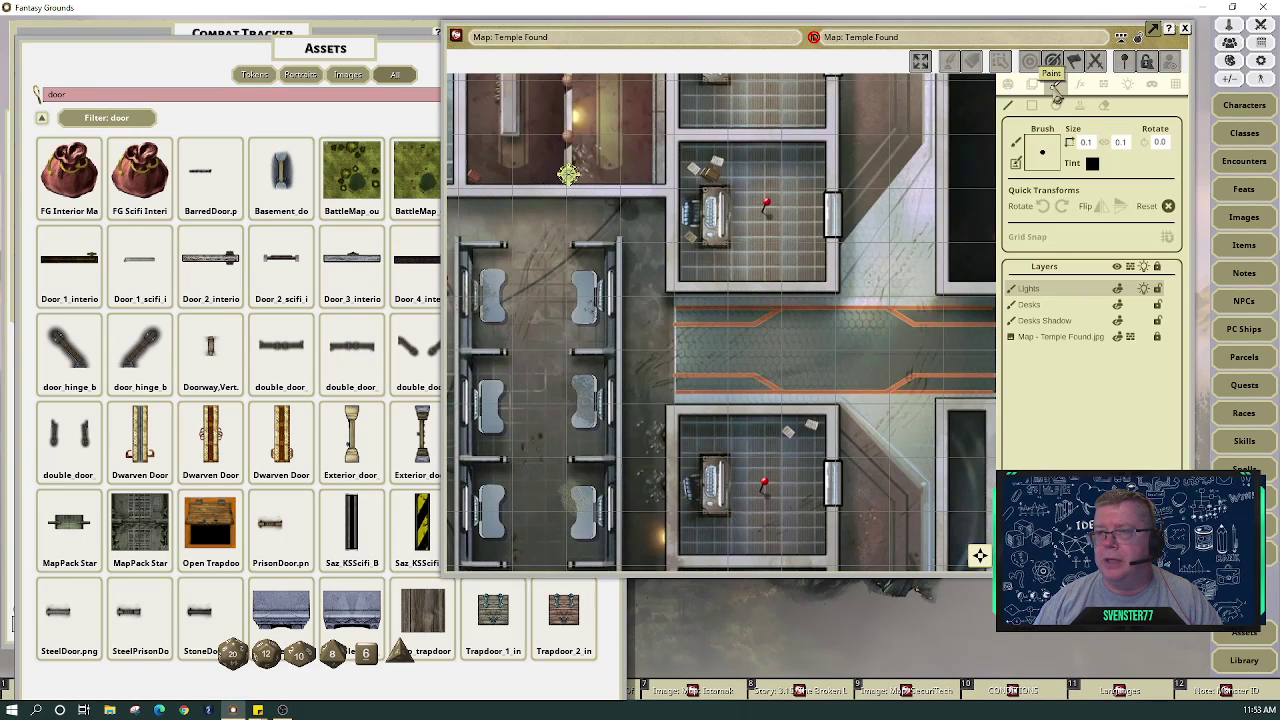
{"action": "left_click", "coordinate": [980, 555]}
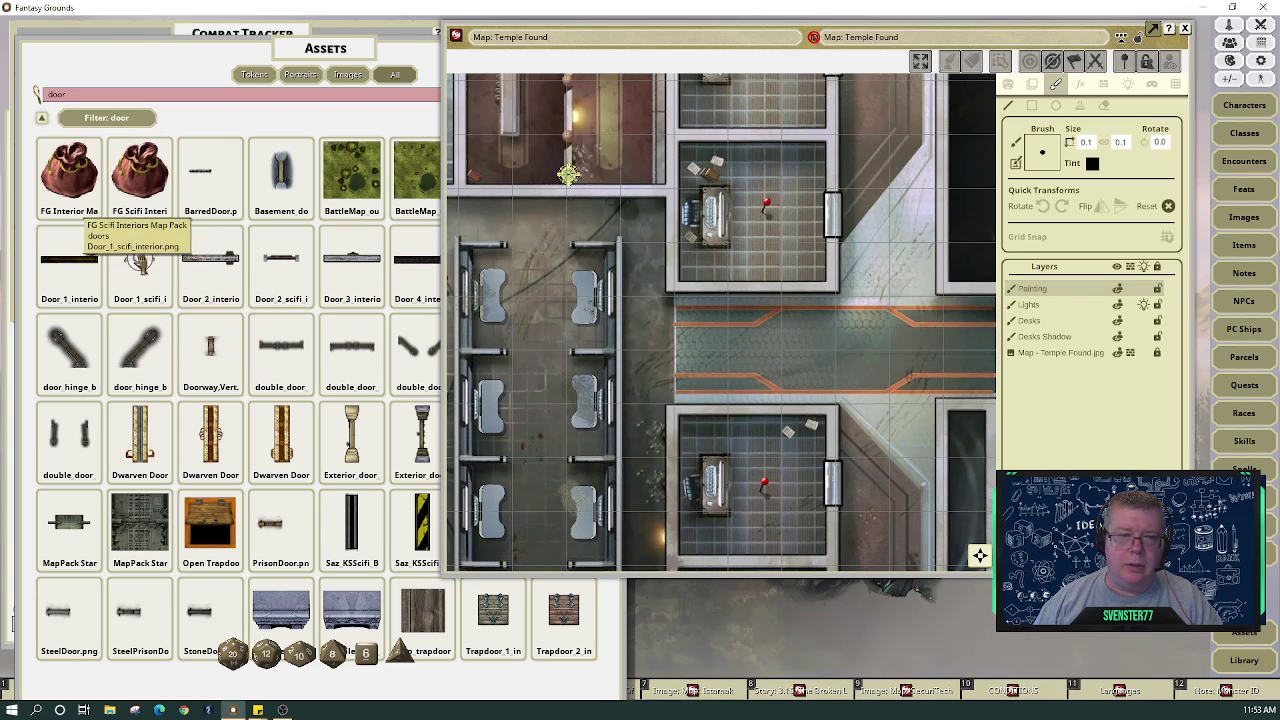
{"action": "mouse_move", "coordinate": [333, 268]}
{"action": "left_mouse_down"}
{"action": "mouse_move", "coordinate": [494, 293]}
{"action": "mouse_move", "coordinate": [1052, 205]}
{"action": "mouse_move", "coordinate": [1043, 155]}
{"action": "left_mouse_up"}
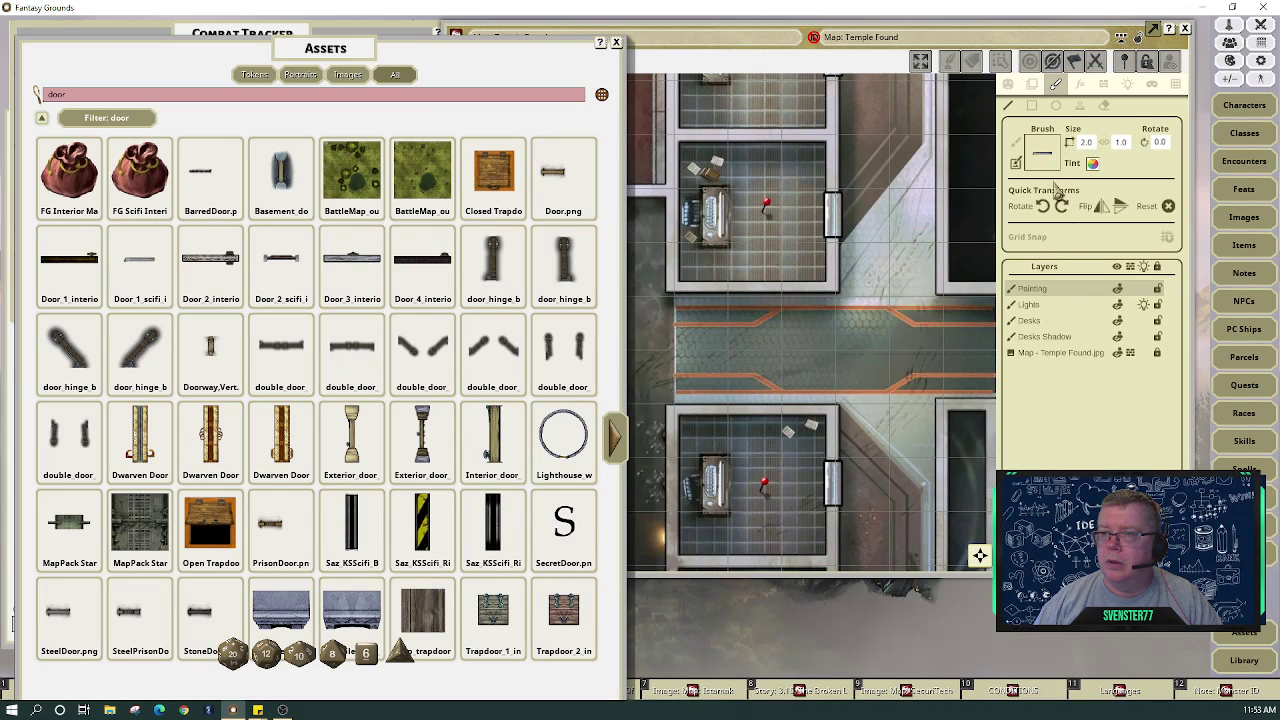
Rename the new paint layer as Doors
{"action": "left_click", "coordinate": [1040, 297]}
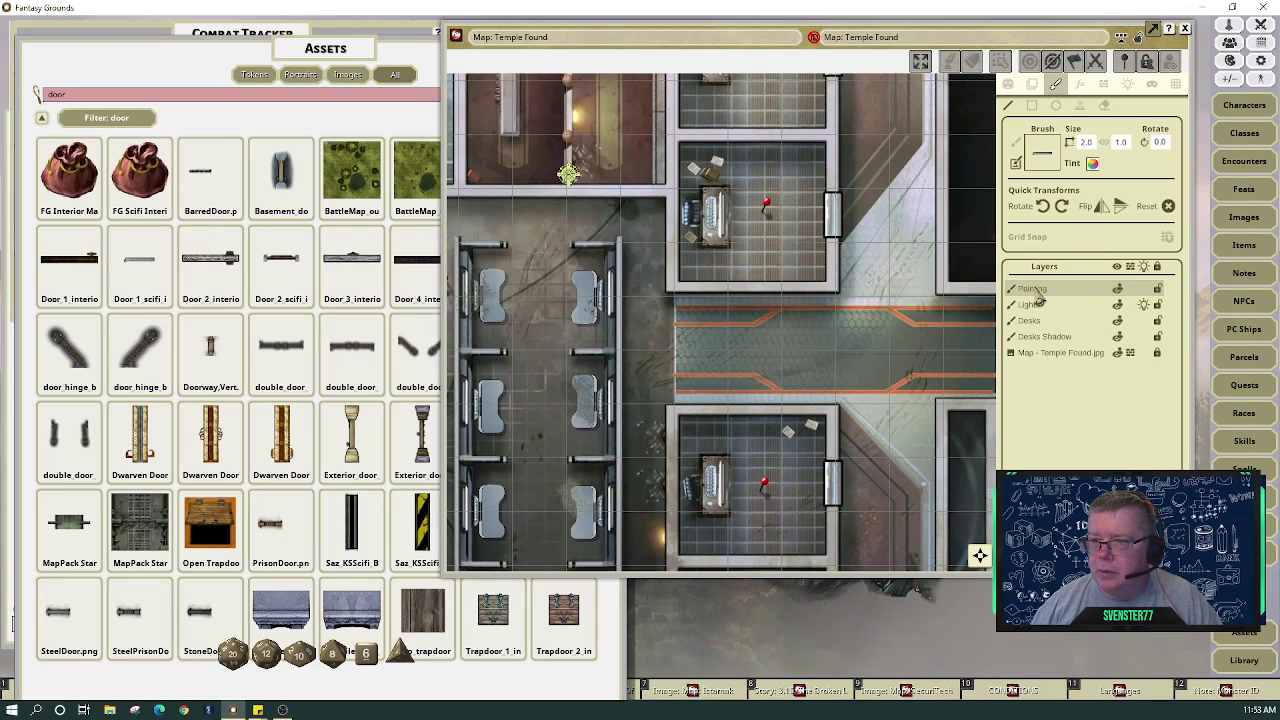
{"action": "double_click", "coordinate": [1032, 289]}
{"action": "type", "text": "Door"}
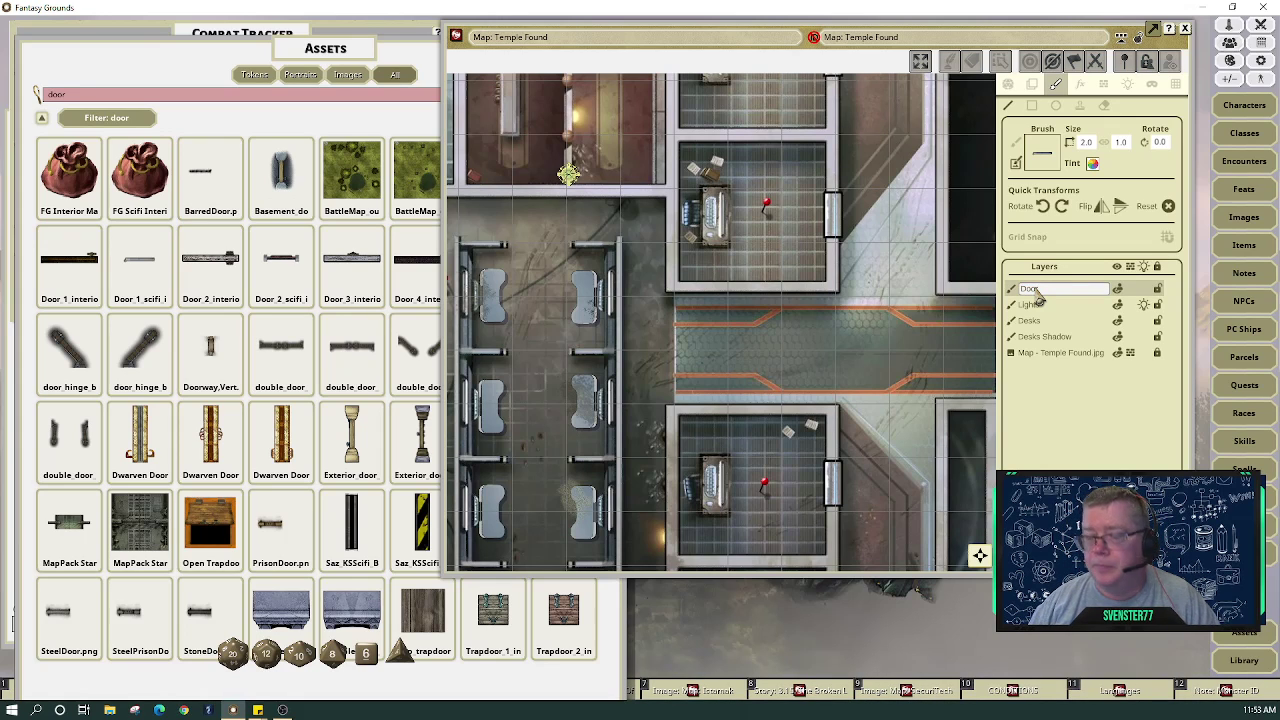
{"action": "type", "text": "s"}
{"action": "left_click", "coordinate": [1121, 419]}
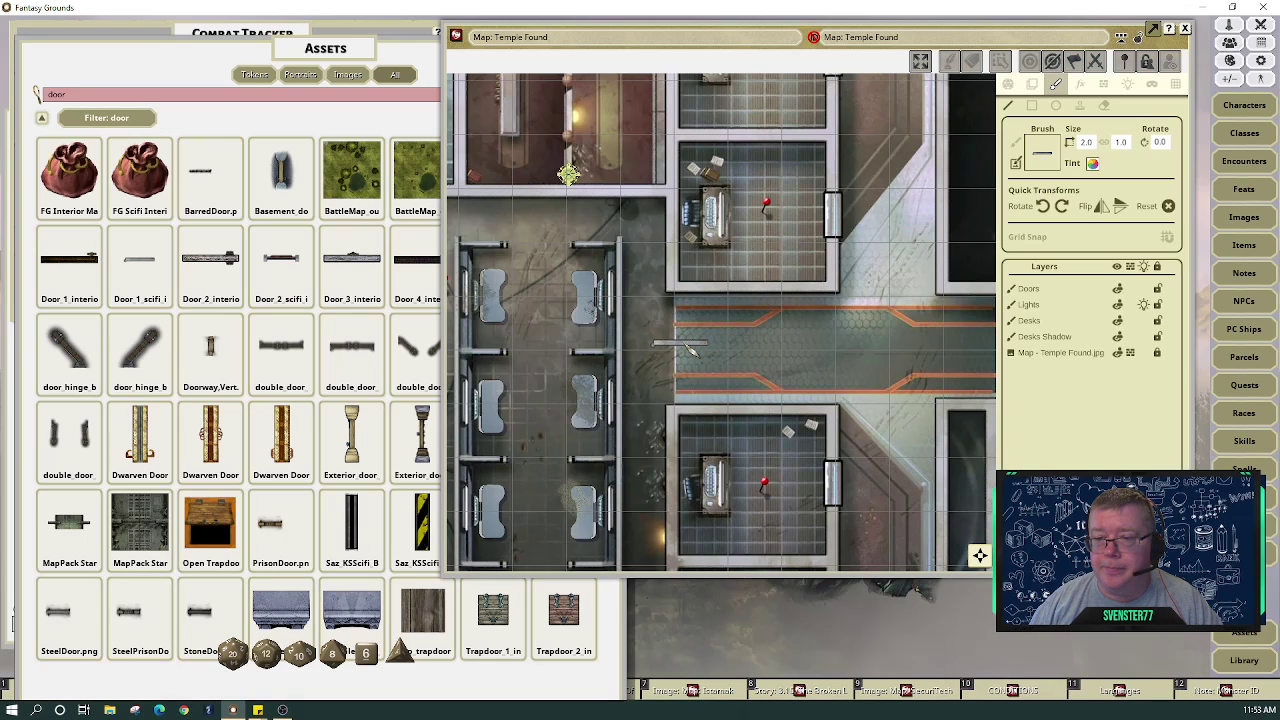
Set the door brush size to 2.0 by 2.5 and its rotation to 270 degrees
{"action": "left_click", "coordinate": [1092, 142]}
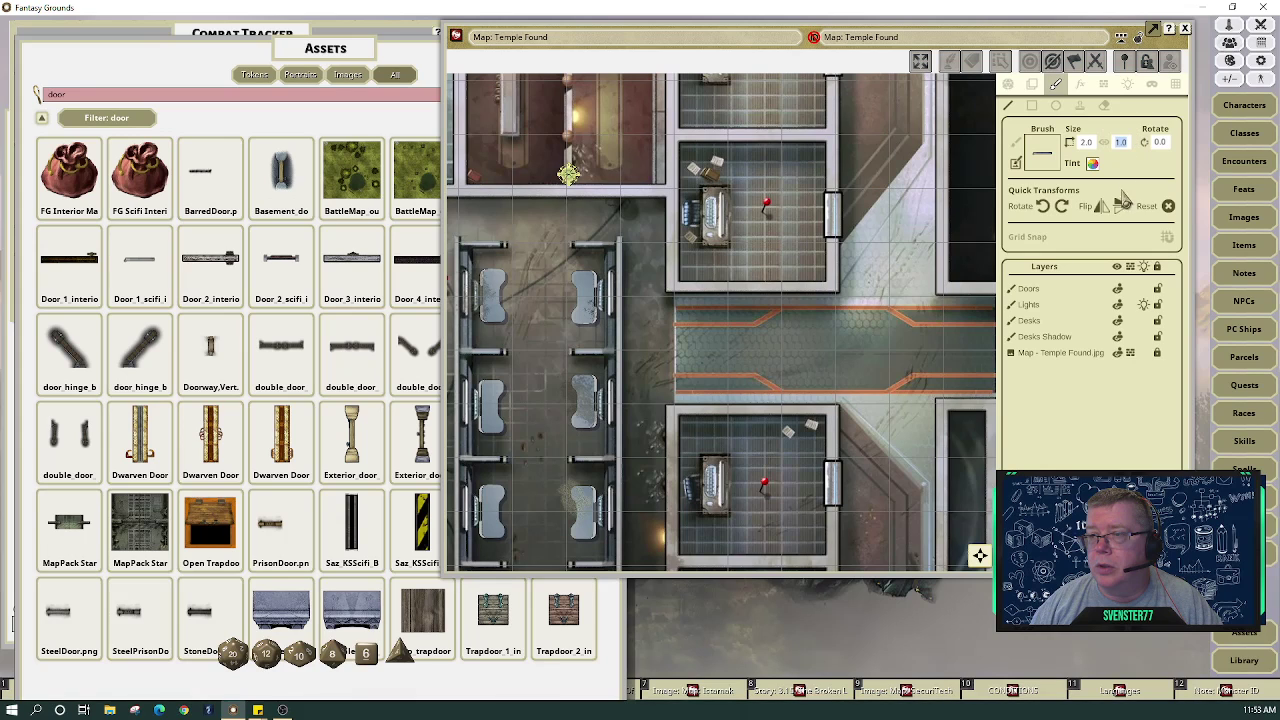
{"action": "type", "text": "2"}
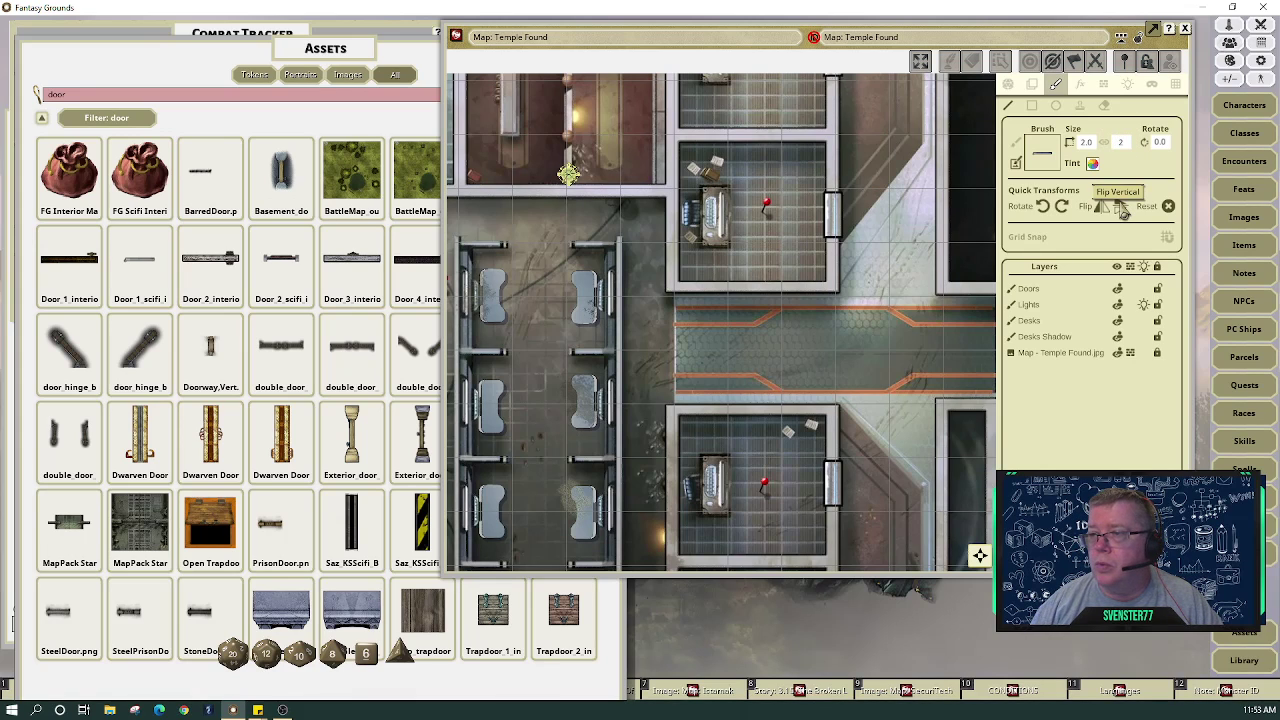
{"action": "key", "text": "Return"}
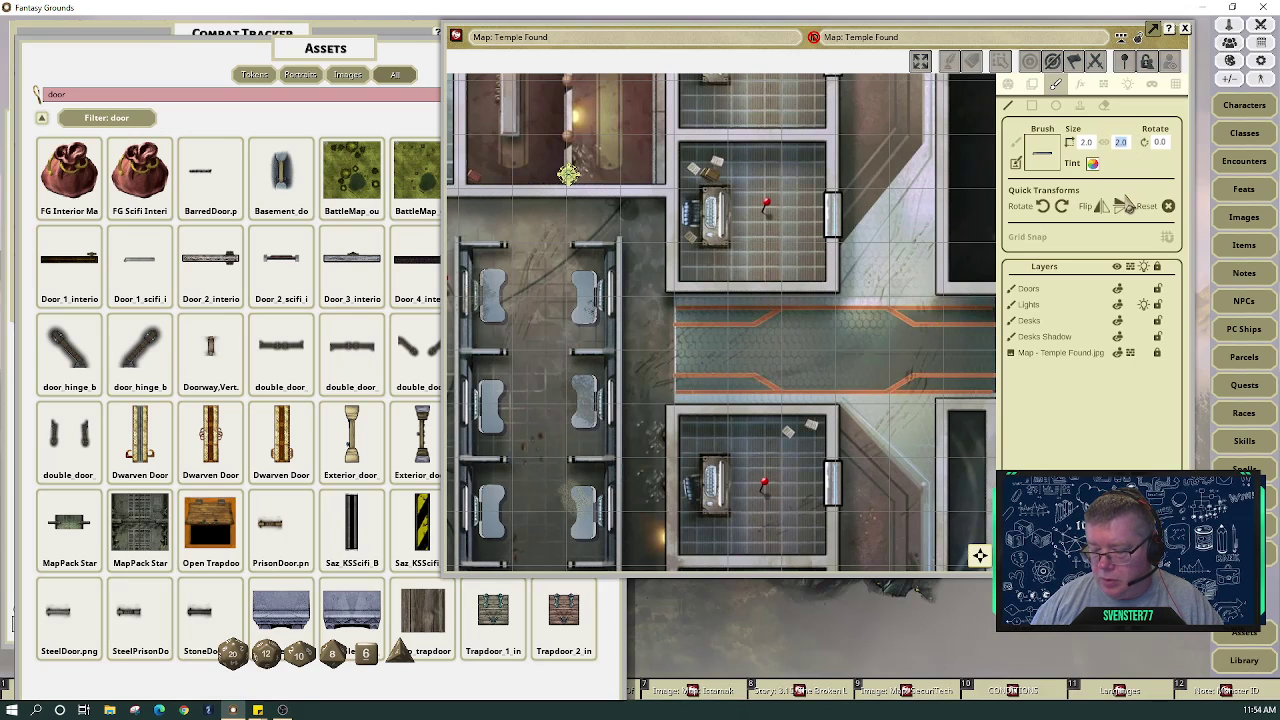
{"action": "type", "text": ".5"}
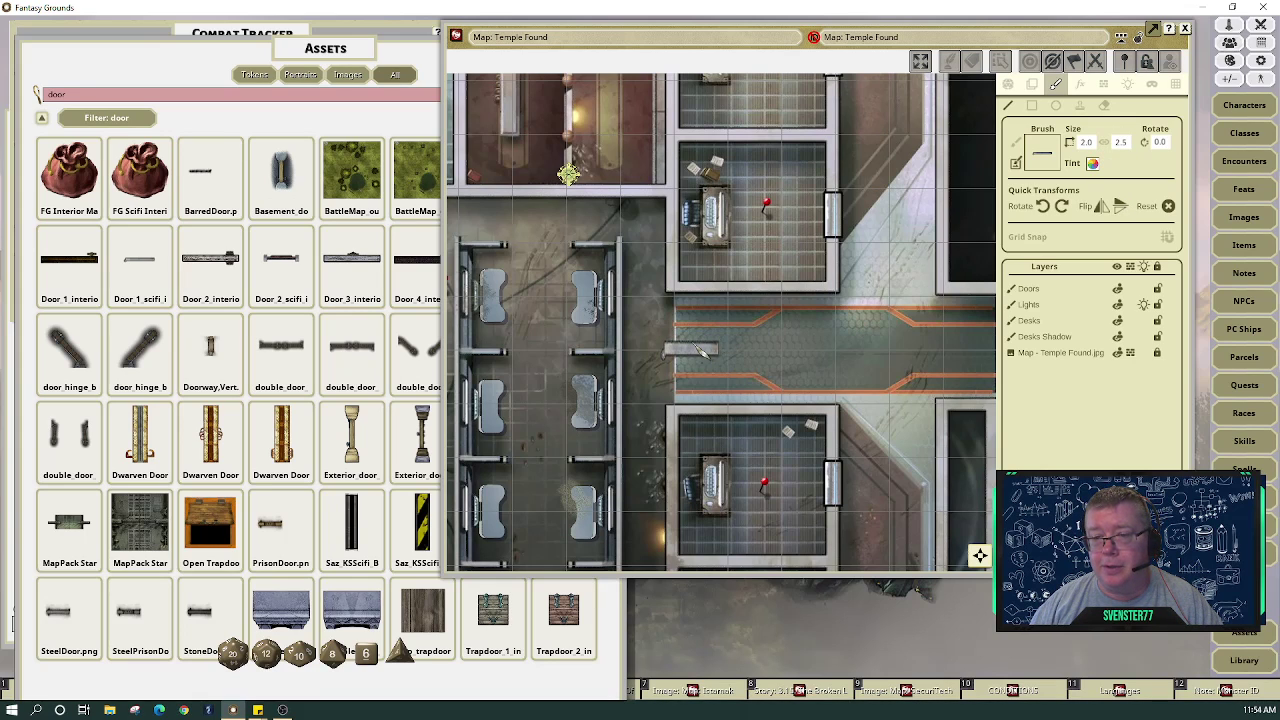
{"action": "left_click", "coordinate": [742, 360]}
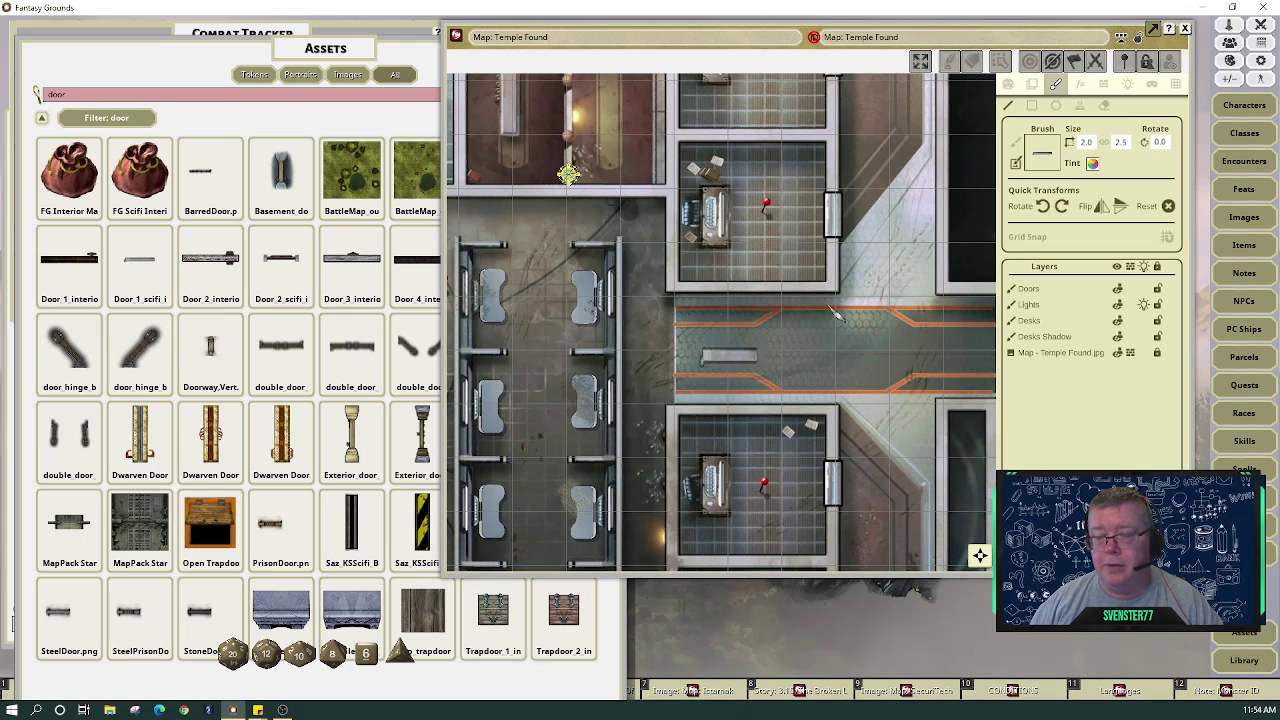
{"action": "left_click", "coordinate": [1042, 205]}
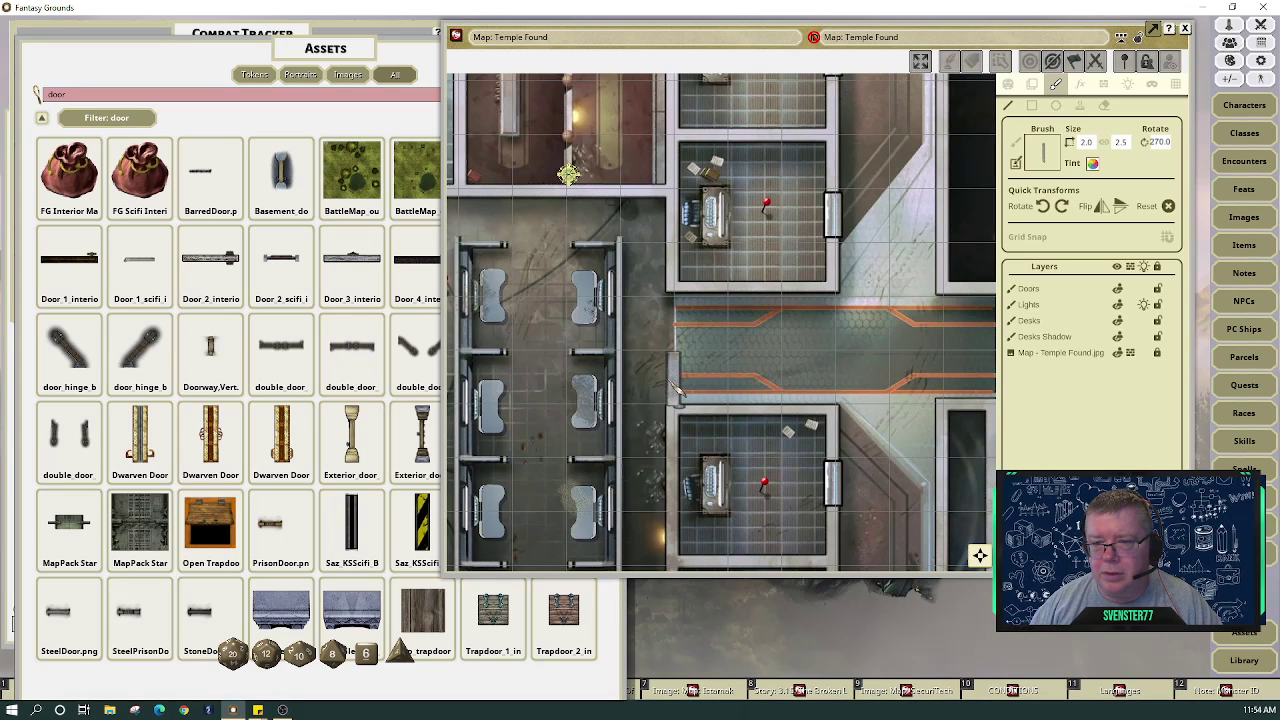
Stamp two door segments end to end to close the corridor opening east of the desk hall
{"action": "left_click_drag", "start_coordinate": [676, 385], "coordinate": [1106, 120]}
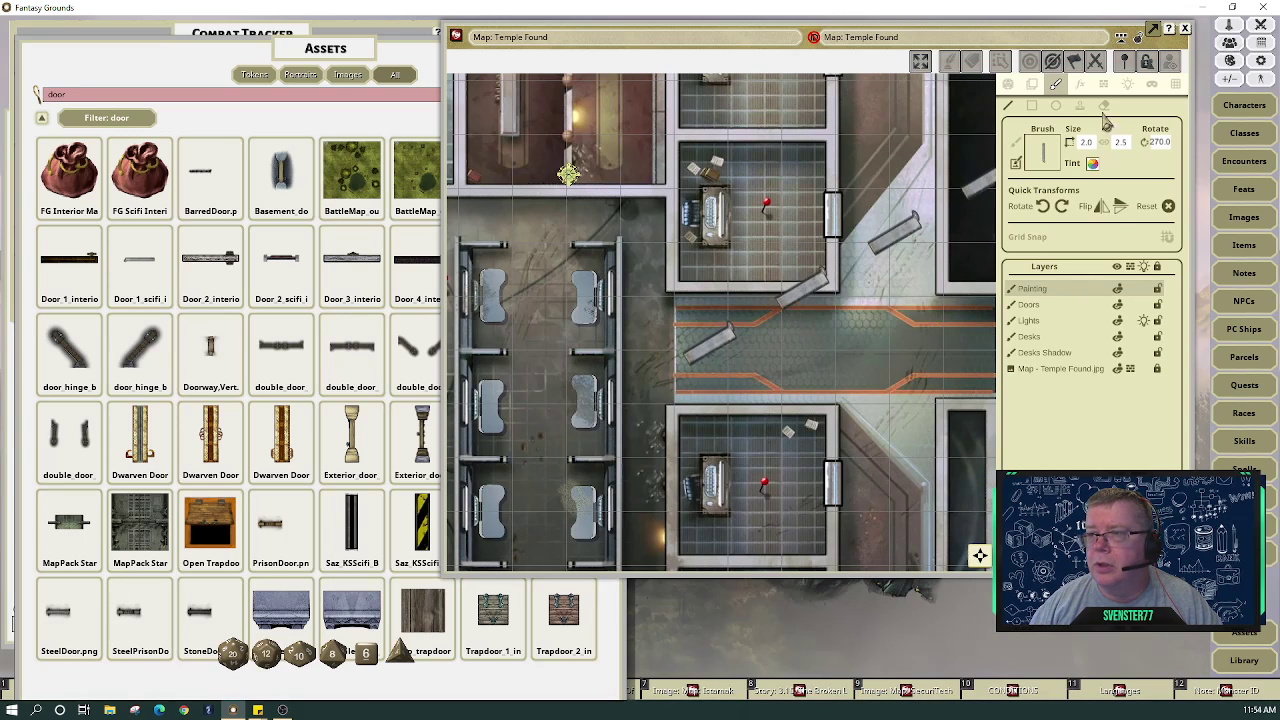
{"action": "mouse_move", "coordinate": [1085, 118]}
{"action": "left_mouse_down"}
{"action": "mouse_move", "coordinate": [855, 285]}
{"action": "mouse_move", "coordinate": [676, 390]}
{"action": "left_mouse_up"}
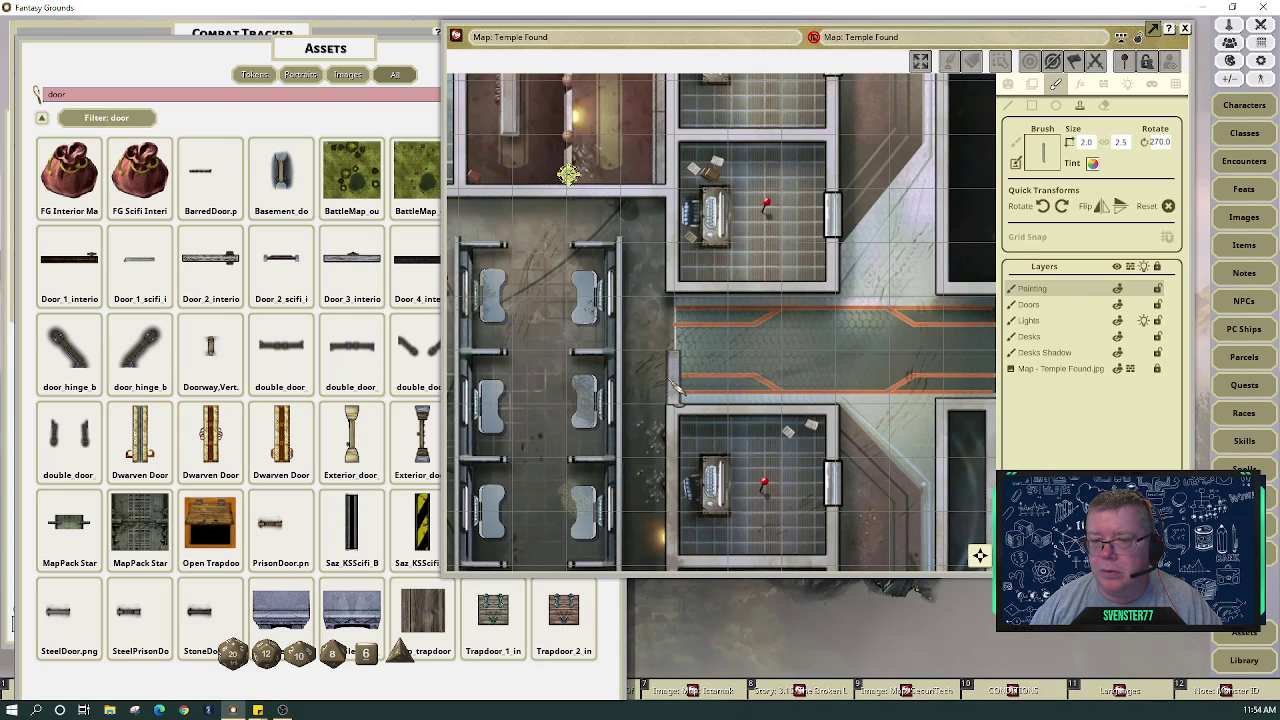
{"action": "mouse_move", "coordinate": [676, 390]}
{"action": "left_mouse_down"}
{"action": "mouse_move", "coordinate": [900, 310]}
{"action": "mouse_move", "coordinate": [655, 350]}
{"action": "mouse_move", "coordinate": [688, 338]}
{"action": "left_mouse_up"}
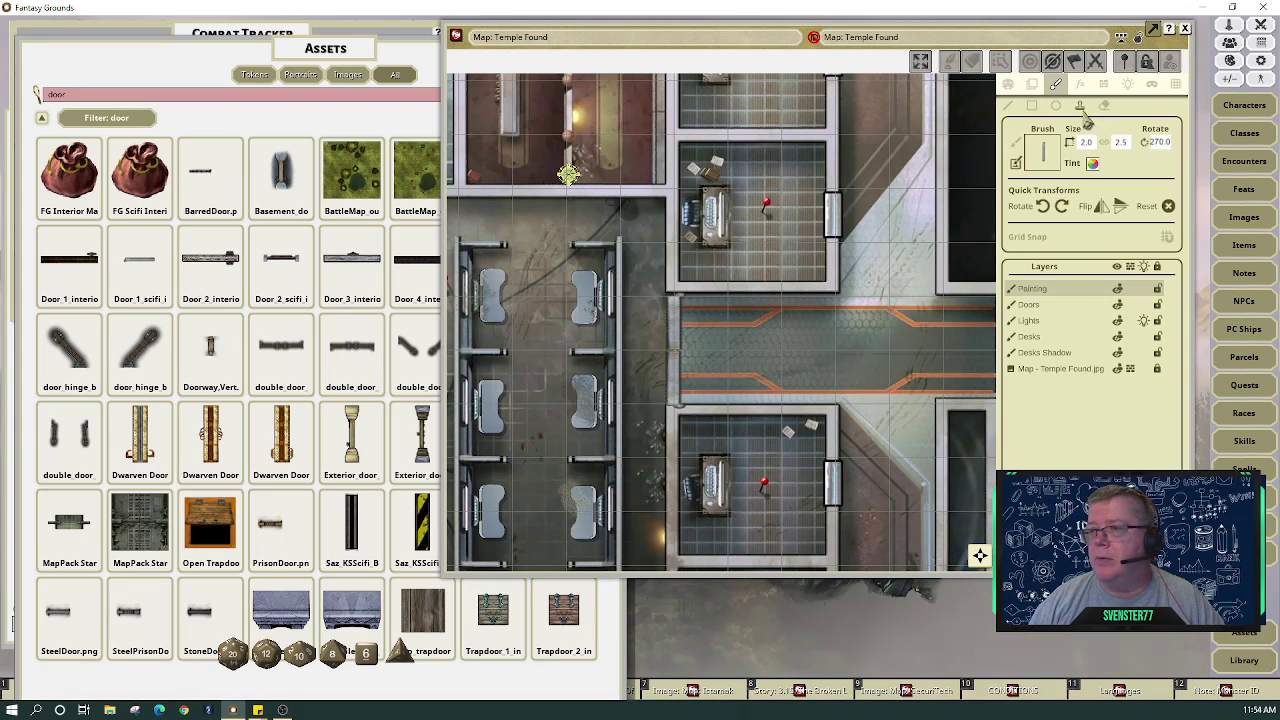
Draw two rectangular door-type line-of-sight shapes end to end over the stamped doors at the corridor opening
{"action": "left_click", "coordinate": [1103, 86]}
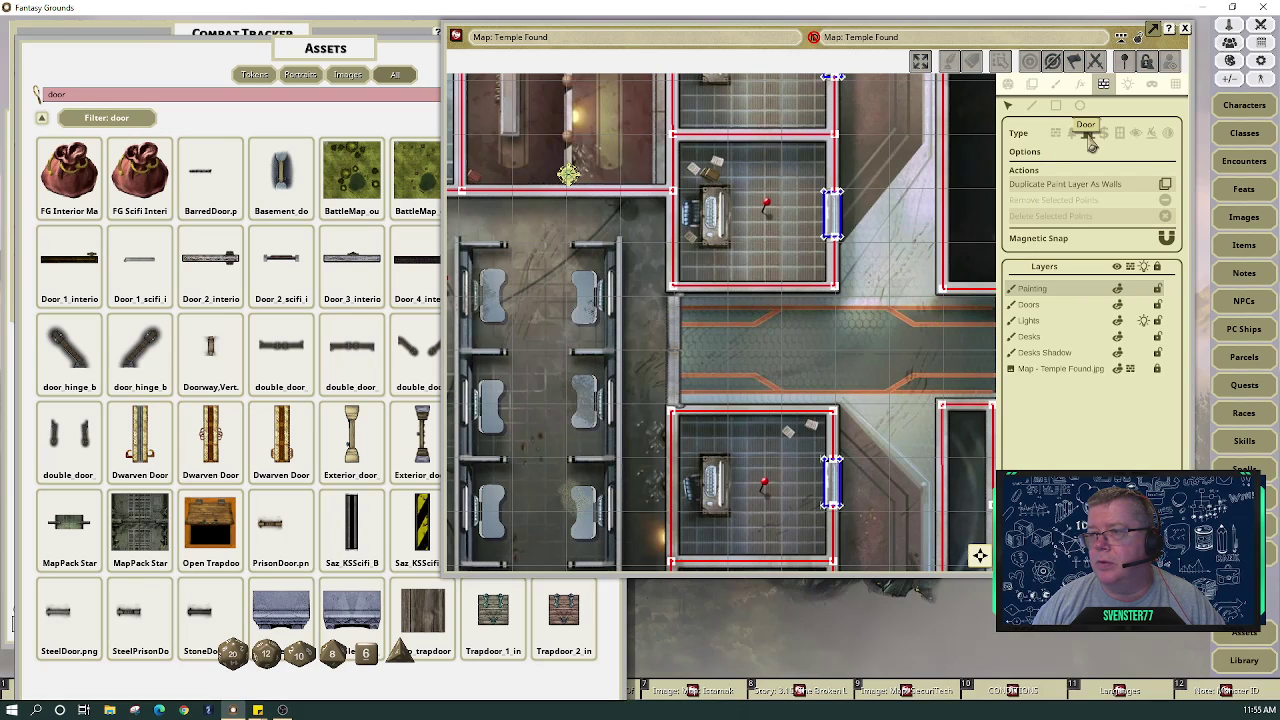
{"action": "left_click", "coordinate": [1088, 134]}
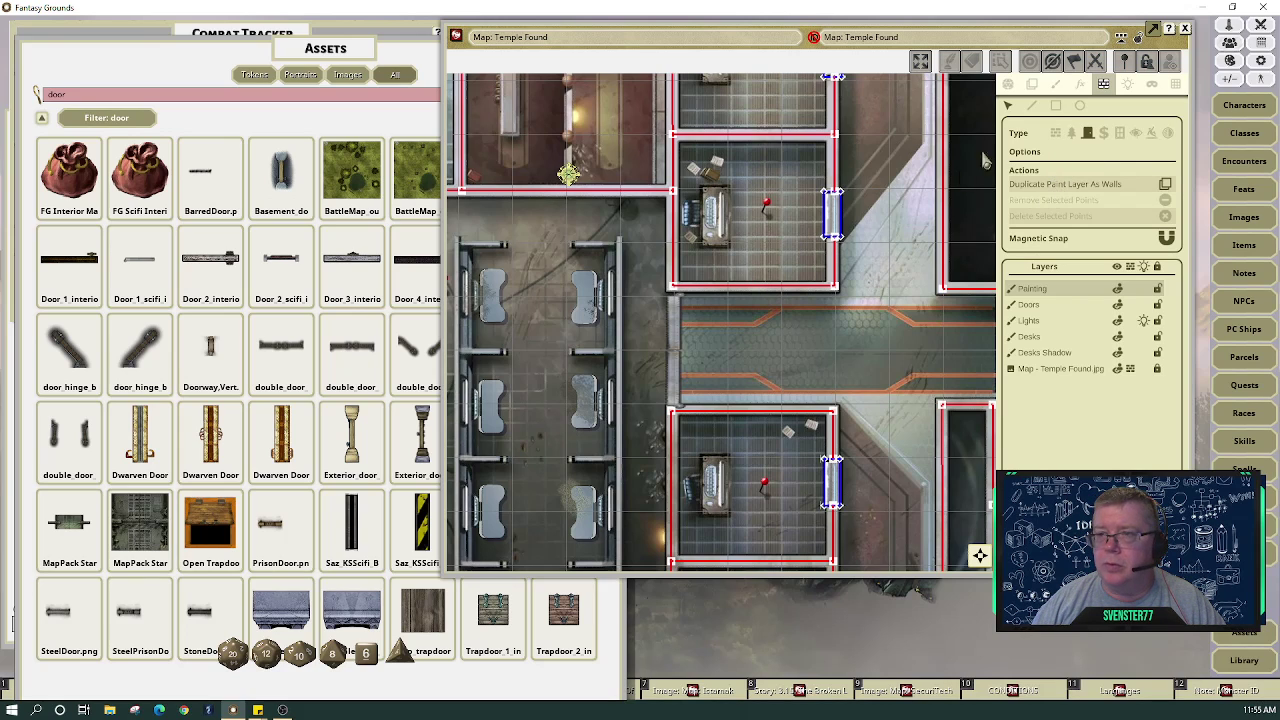
{"action": "left_click", "coordinate": [1056, 105]}
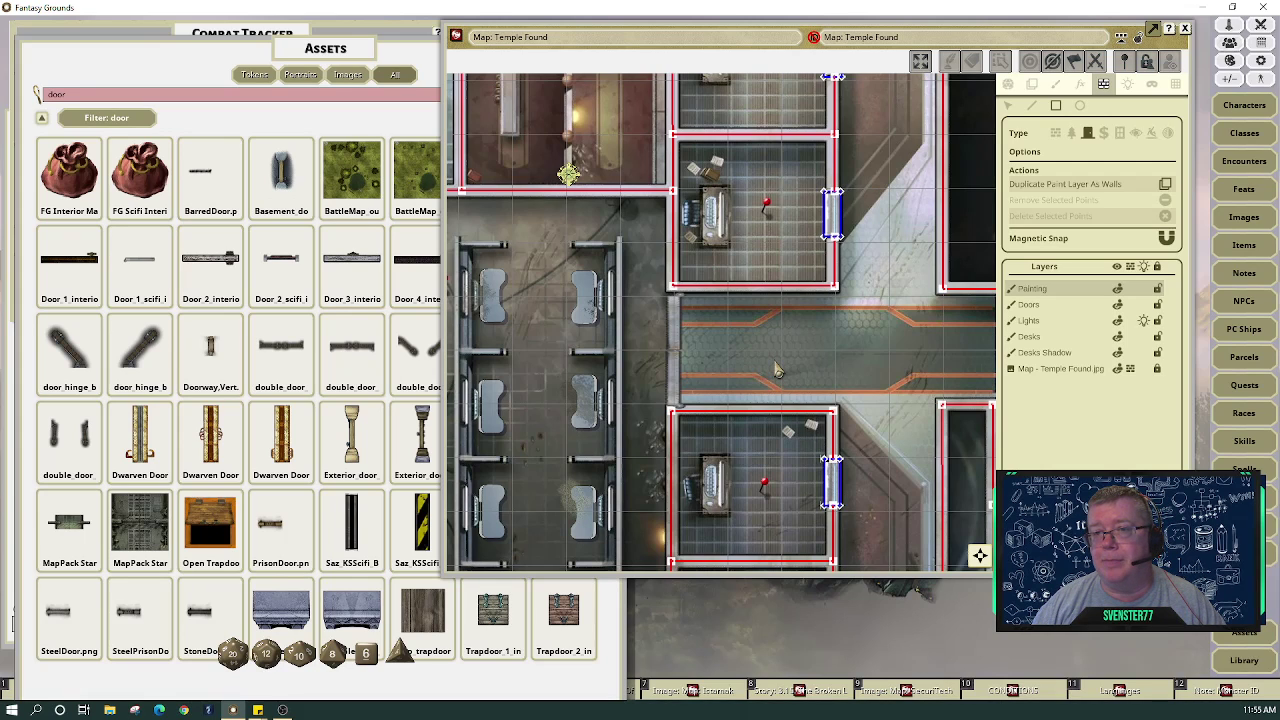
{"action": "left_click", "coordinate": [672, 290]}
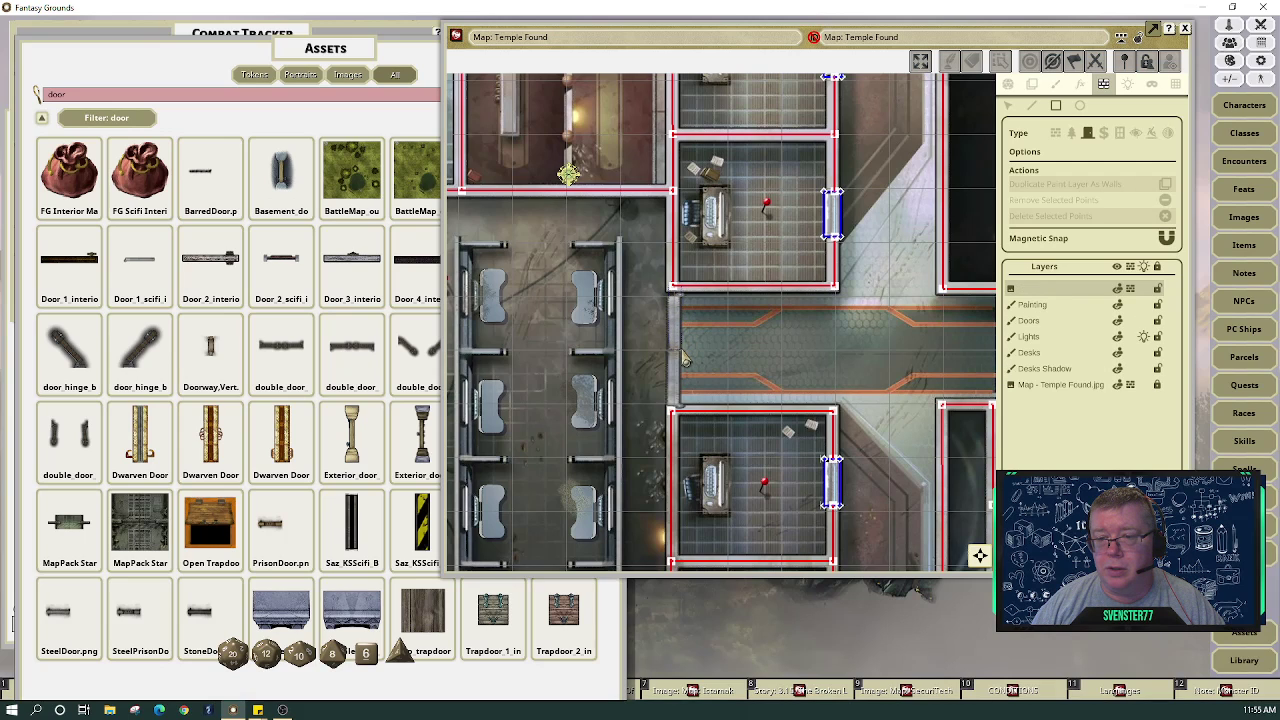
{"action": "left_click", "coordinate": [683, 358]}
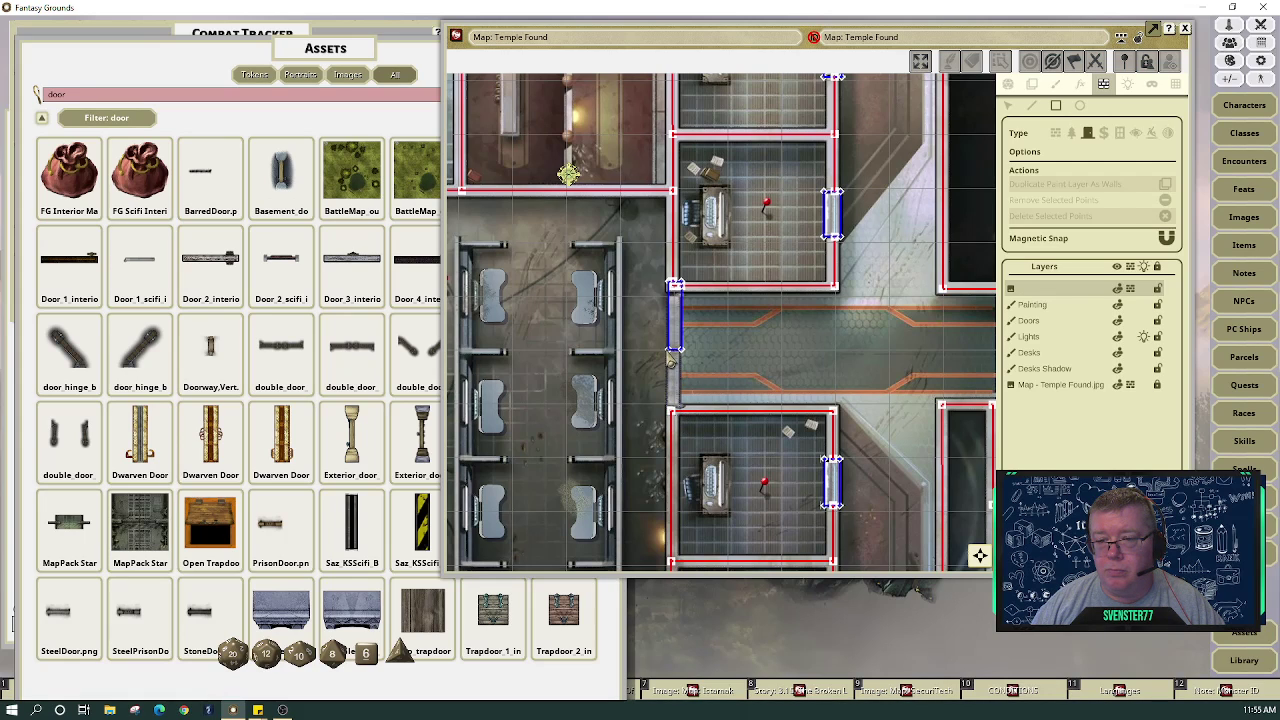
{"action": "left_click", "coordinate": [676, 412]}
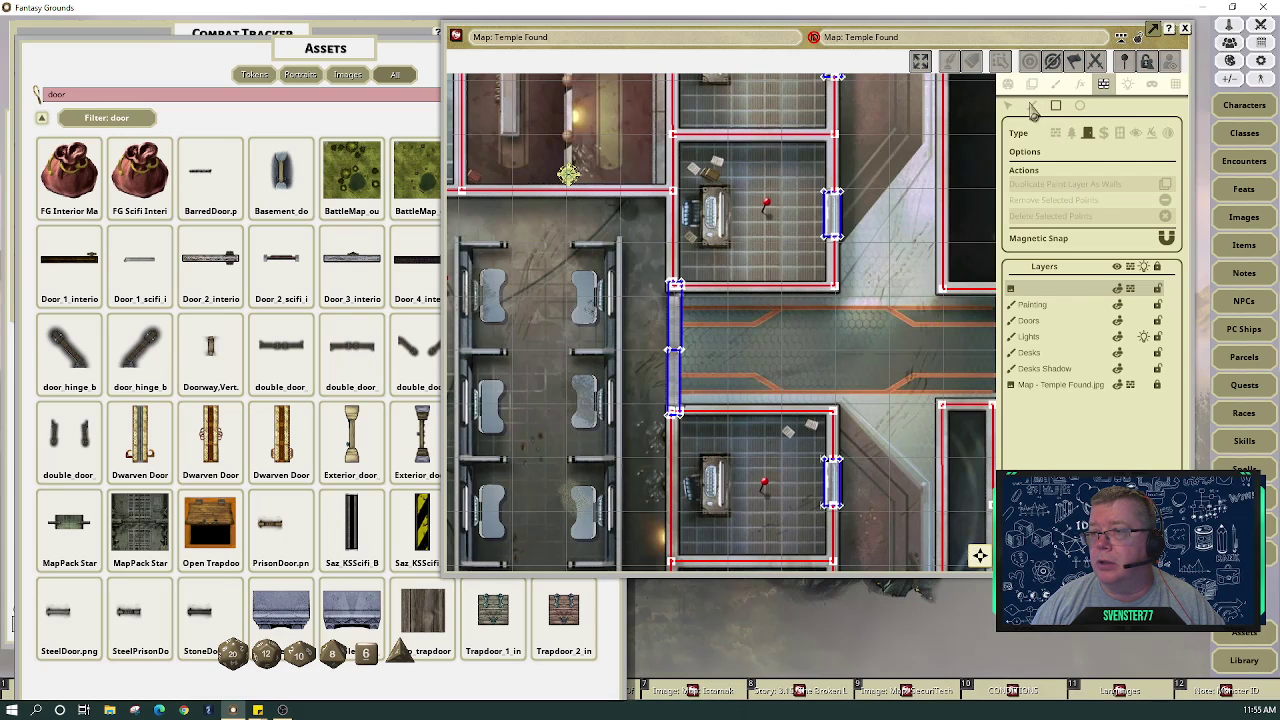
Resize the door tile on the Painting layer to 2.0 by 3.6 and nudge it into the corridor opening
{"action": "left_click", "coordinate": [1055, 86]}
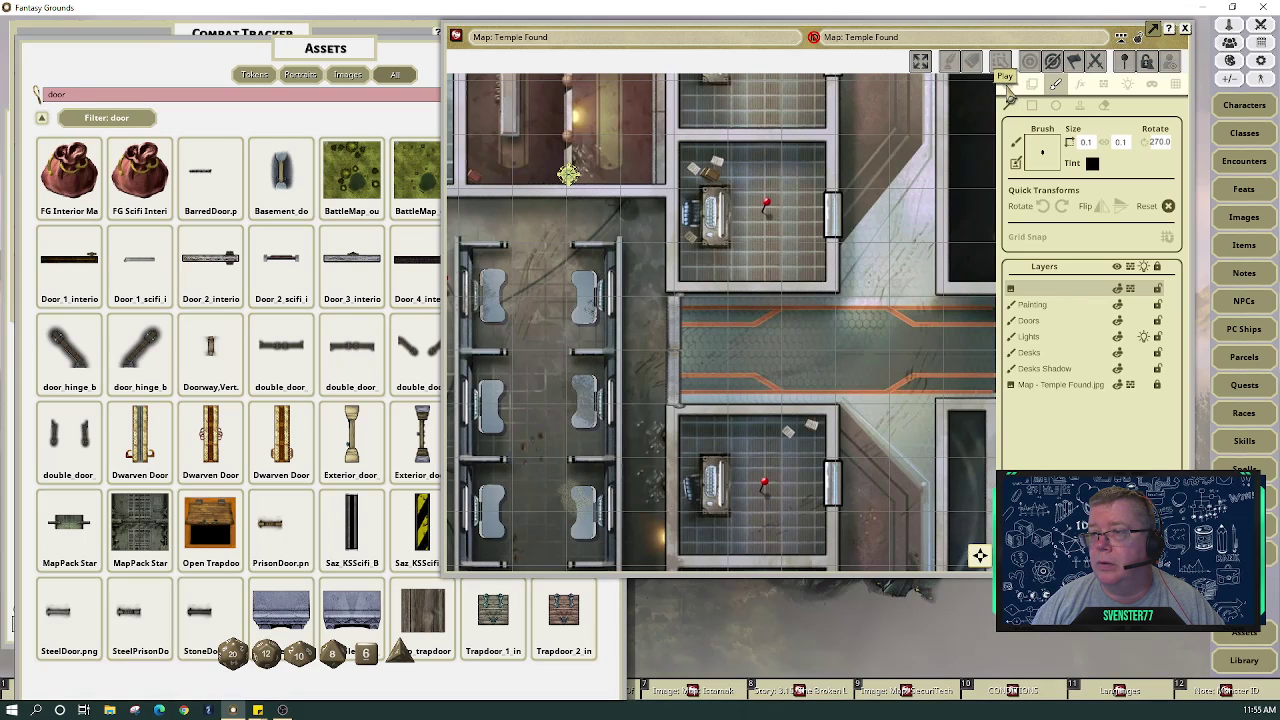
{"action": "left_click", "coordinate": [1008, 86]}
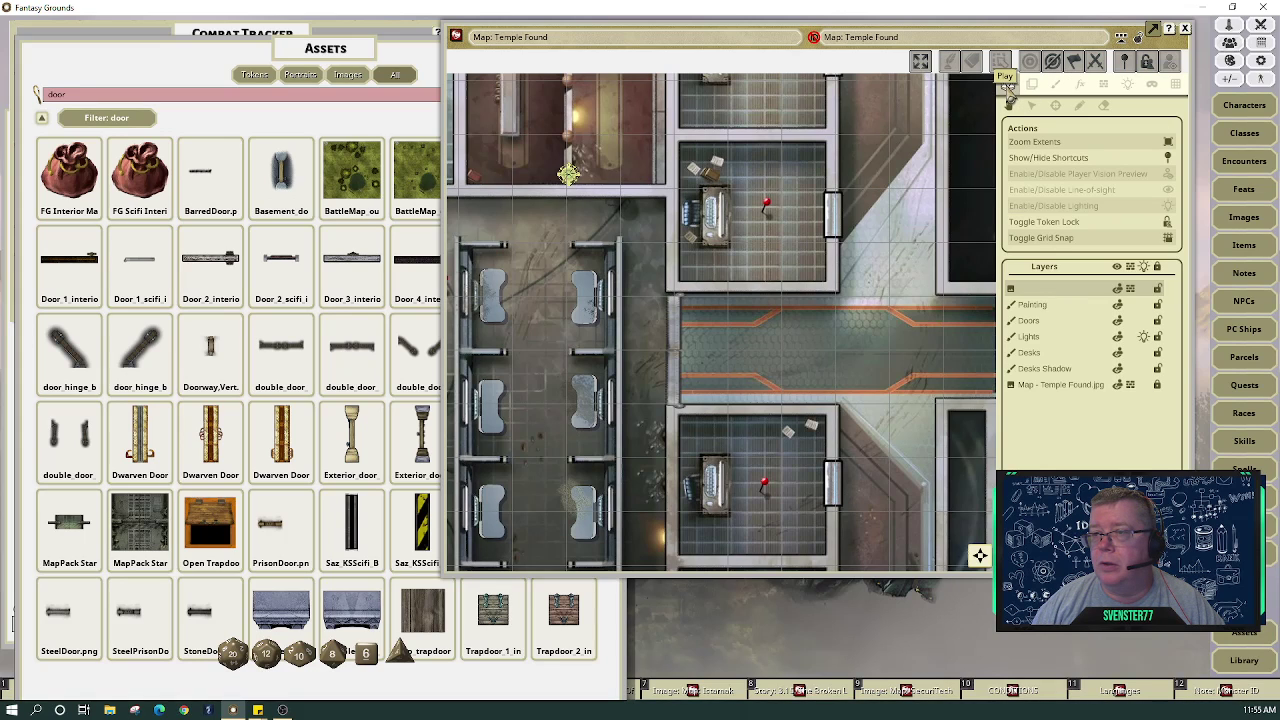
{"action": "left_click", "coordinate": [1031, 305]}
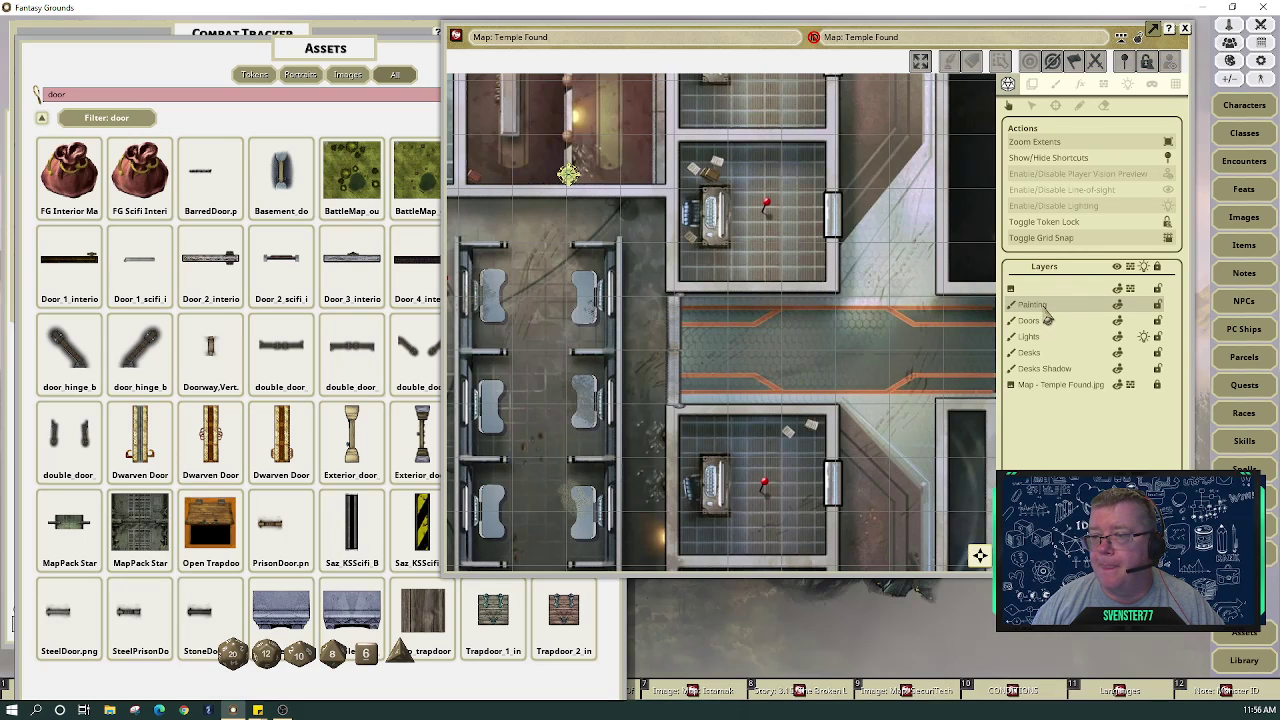
{"action": "left_click", "coordinate": [1031, 84]}
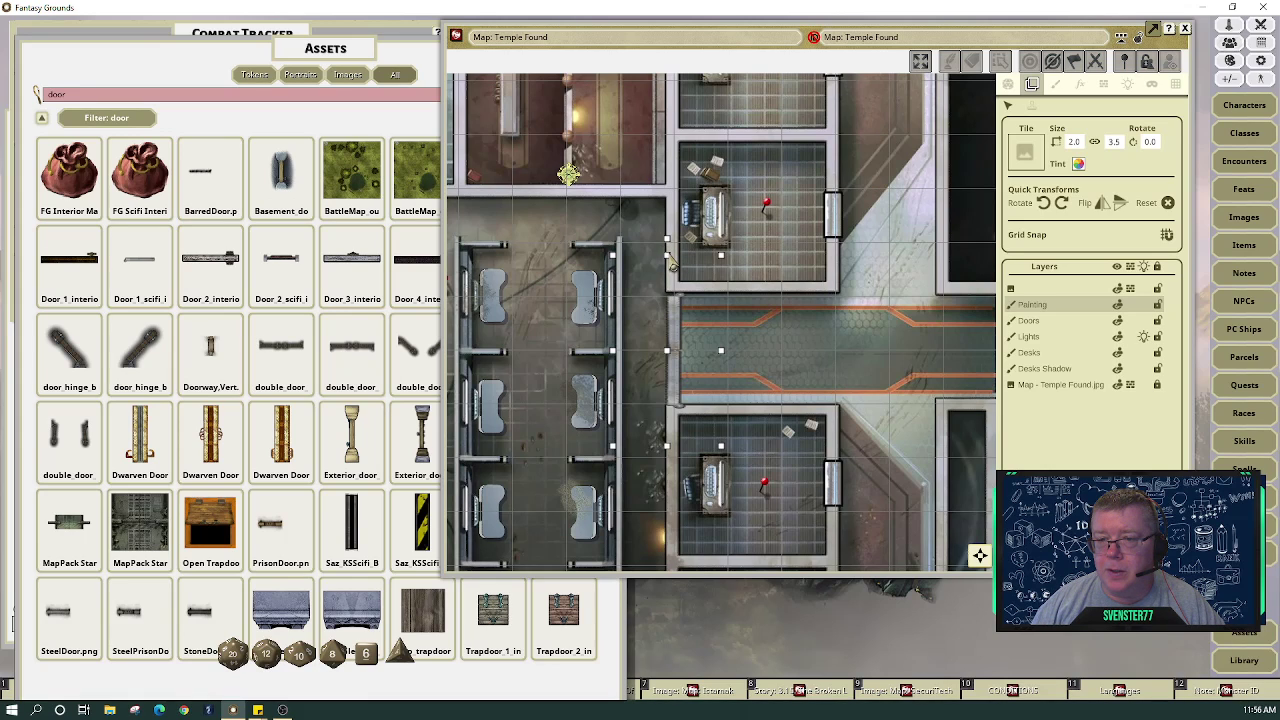
{"action": "left_click", "coordinate": [670, 260]}
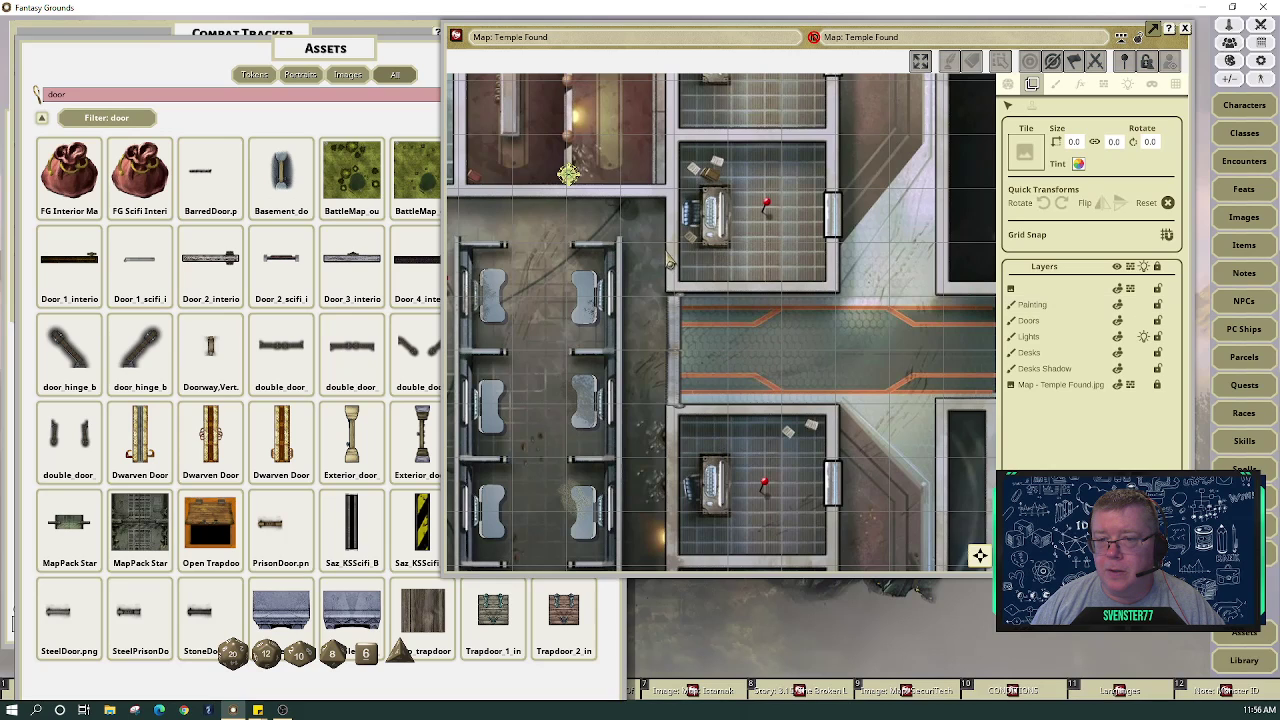
{"action": "left_click", "coordinate": [685, 333]}
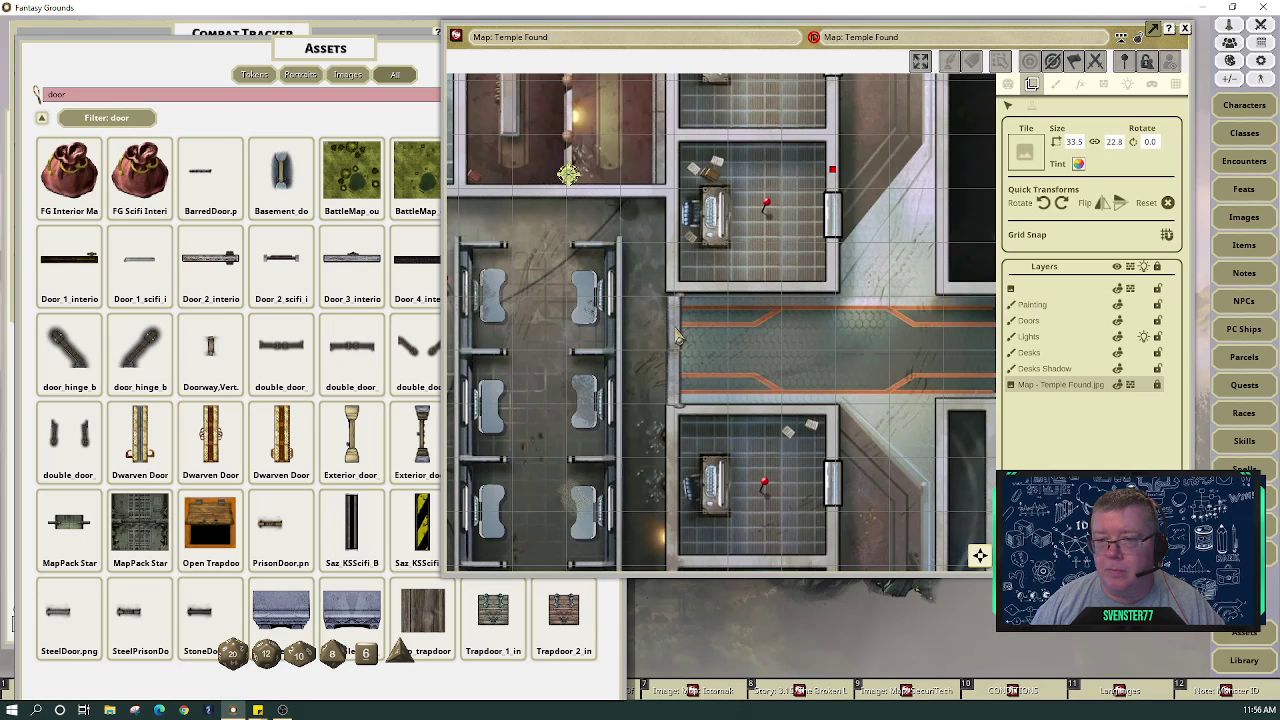
{"action": "left_click", "coordinate": [678, 375]}
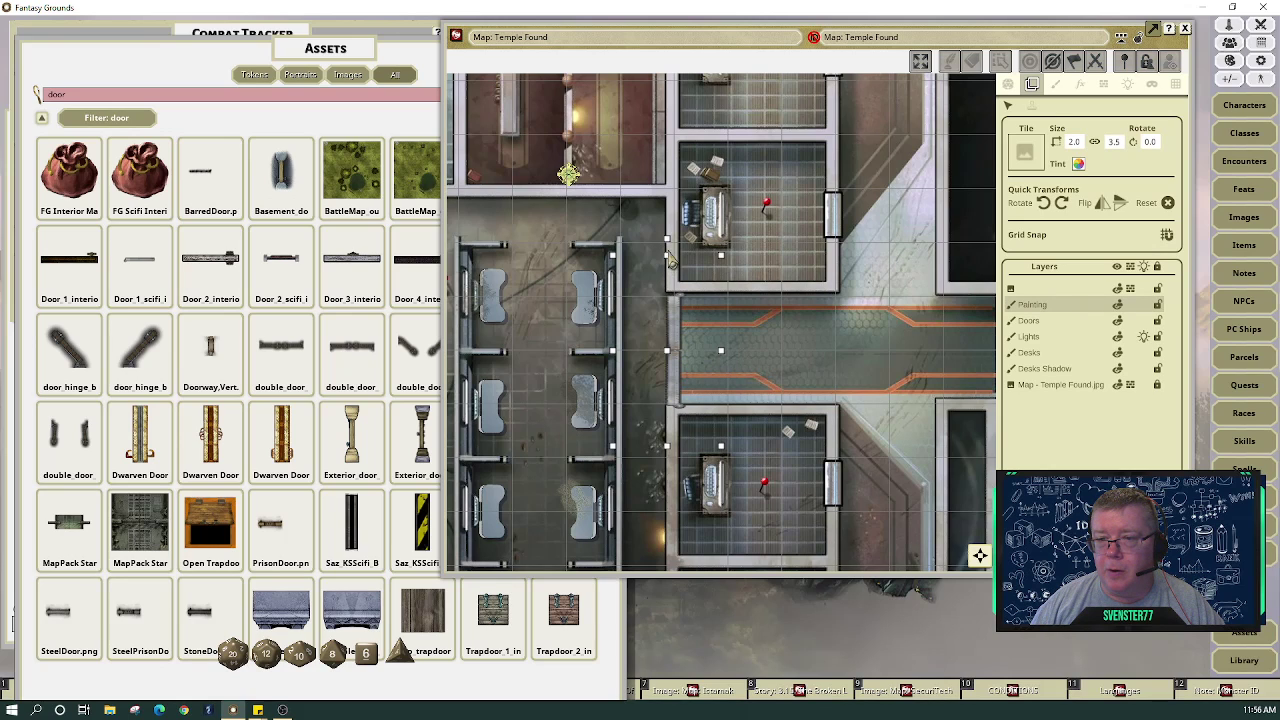
{"action": "left_click_drag", "start_coordinate": [672, 262], "coordinate": [671, 259]}
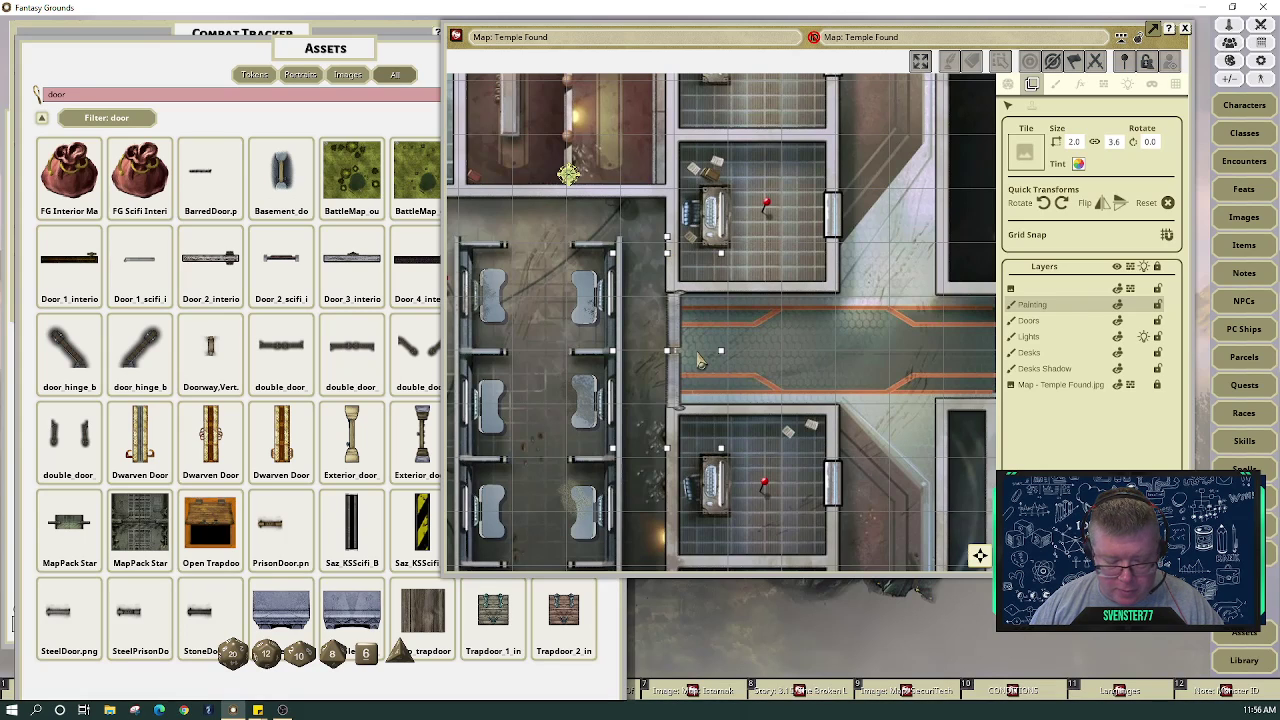
{"action": "left_click_drag", "start_coordinate": [698, 353], "coordinate": [697, 354]}
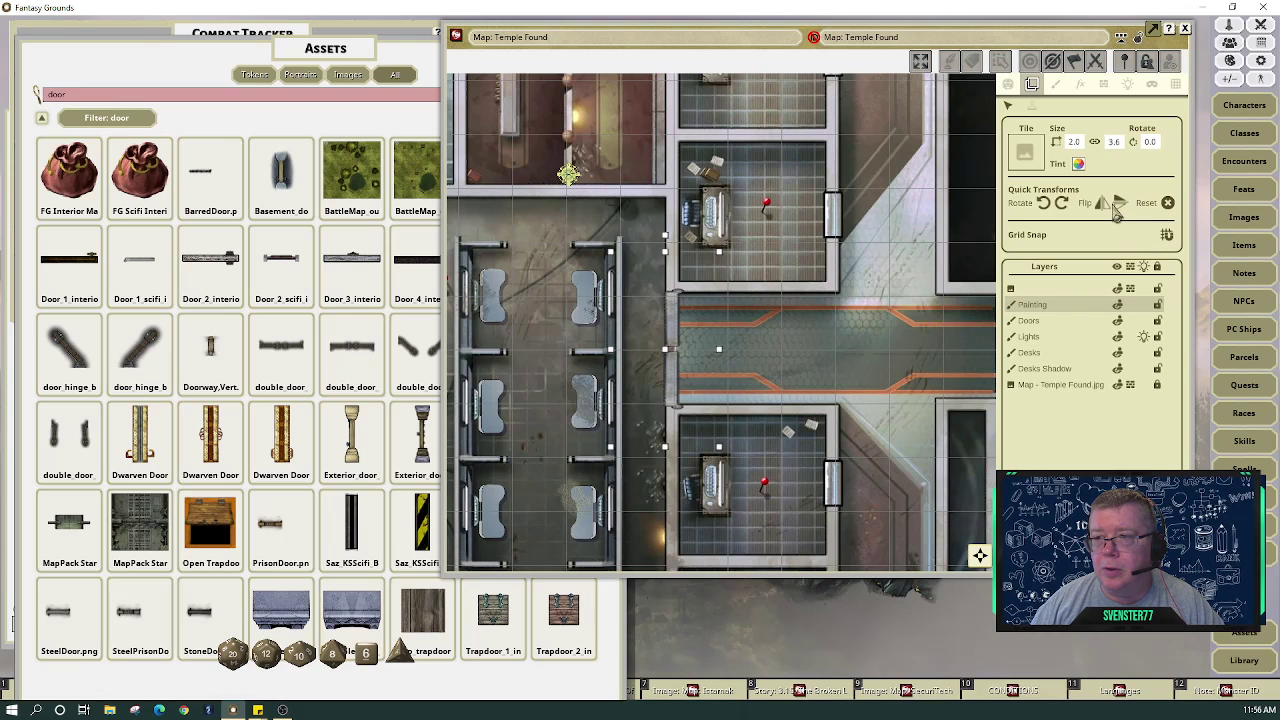
Try flipping the door tile vertically and rotating it clockwise to reorient it in the opening
{"action": "left_click", "coordinate": [1119, 206]}
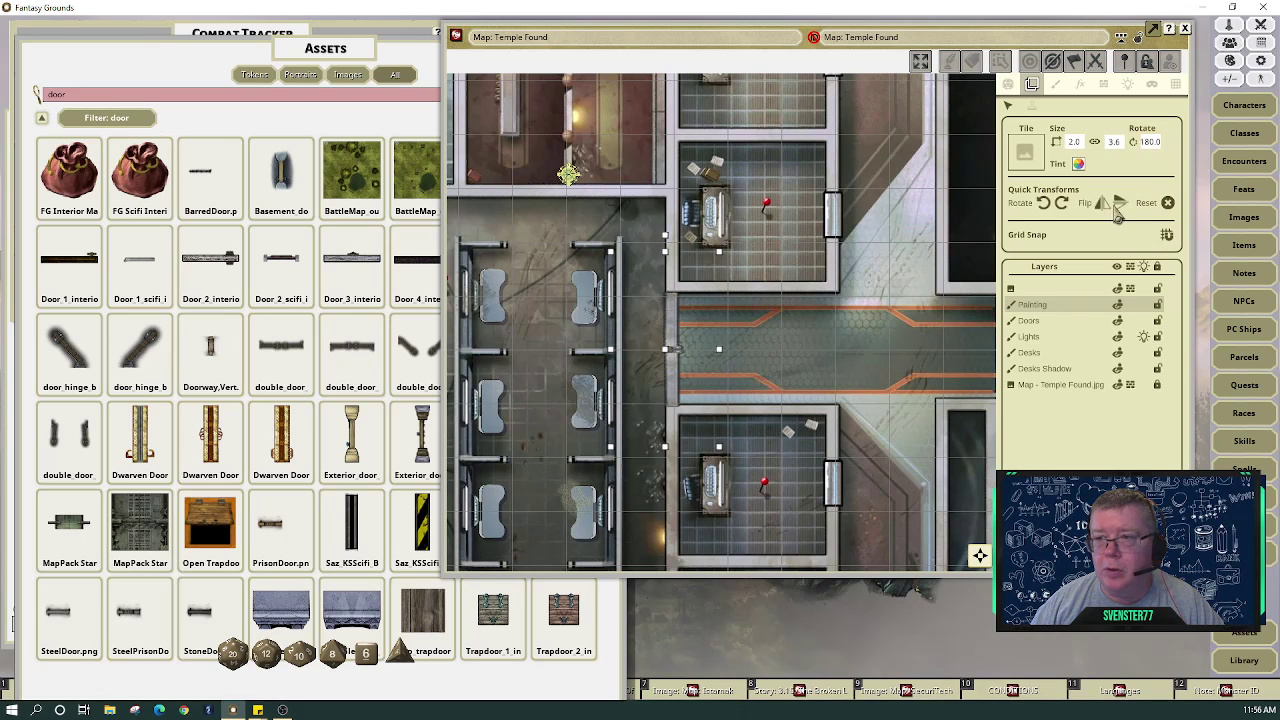
{"action": "left_click", "coordinate": [1120, 208]}
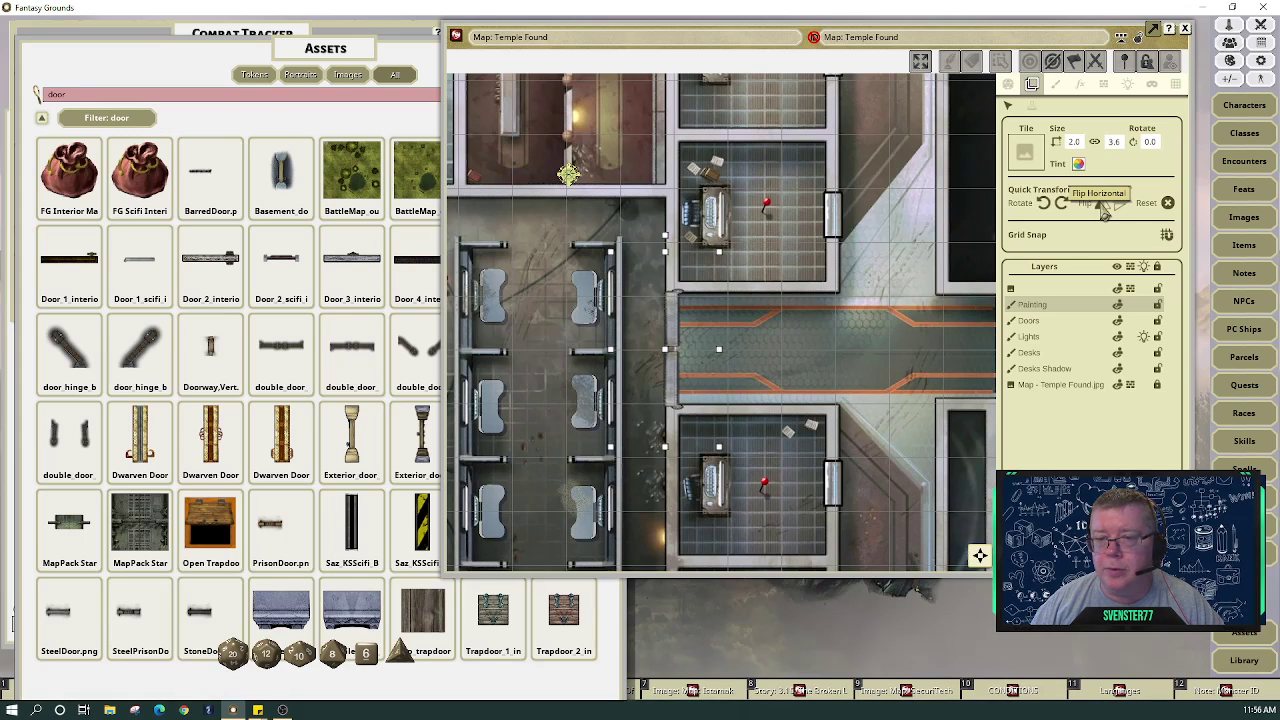
{"action": "left_click", "coordinate": [1062, 204]}
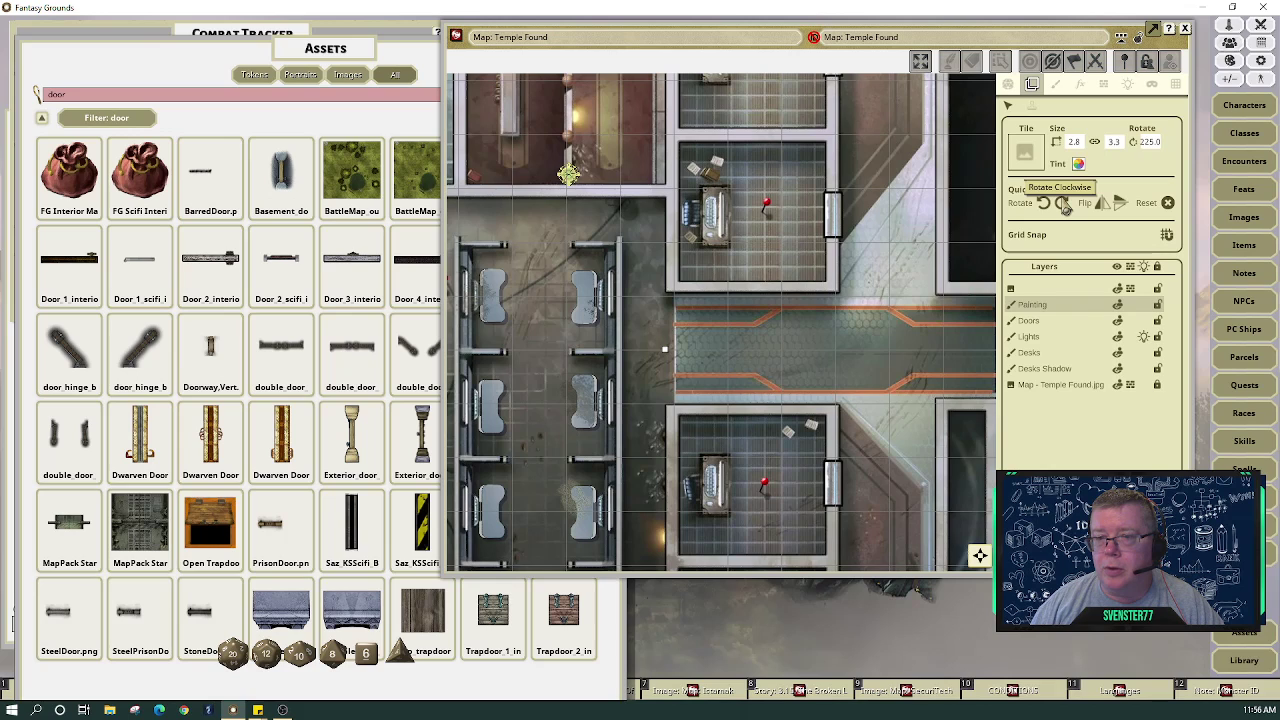
Try moving the Doors layer below Lights, restore the layer order, and select the Painting layer
{"action": "double_click", "coordinate": [1071, 308]}
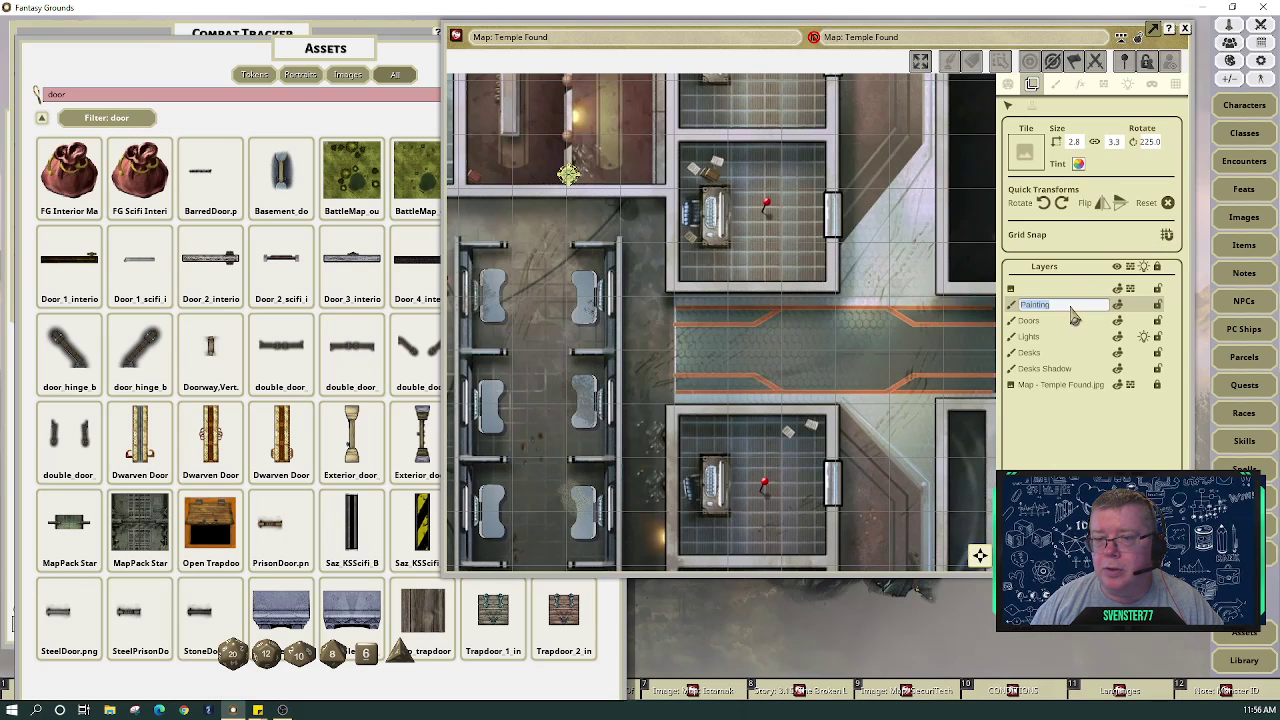
{"action": "left_click", "coordinate": [1074, 322]}
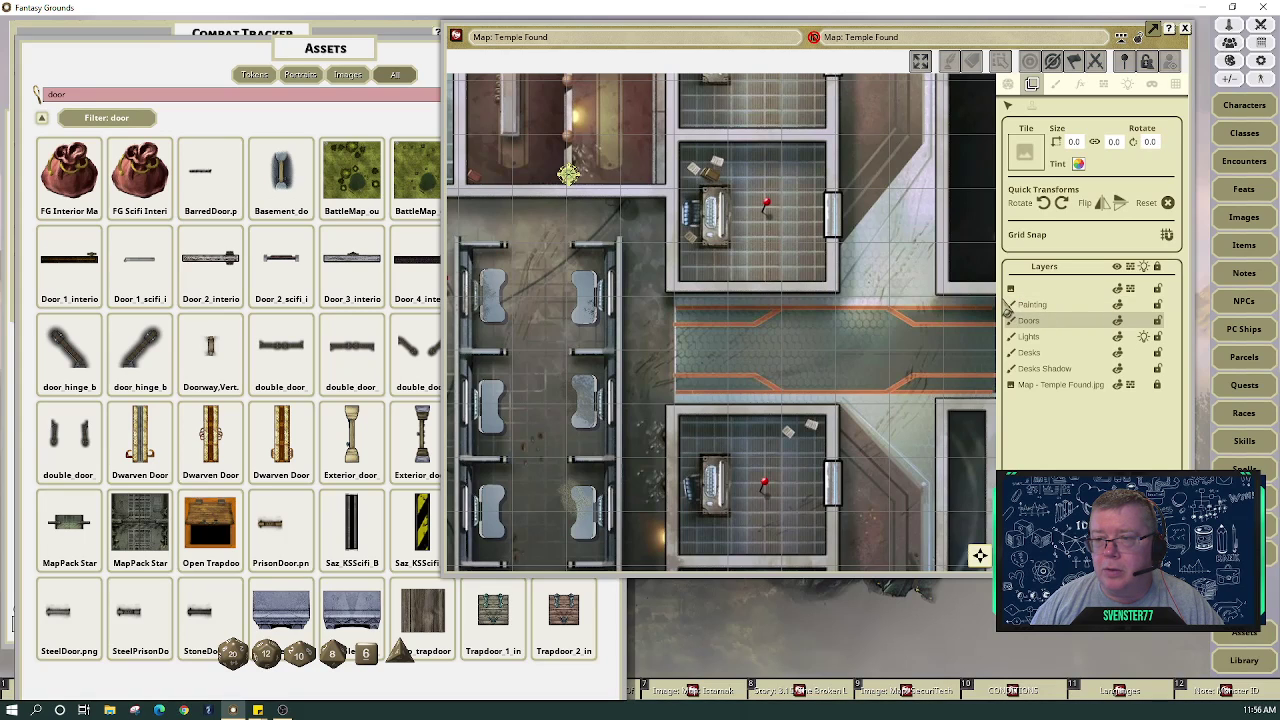
{"action": "left_click", "coordinate": [1014, 310]}
{"action": "mouse_move", "coordinate": [1013, 310]}
{"action": "left_mouse_down"}
{"action": "mouse_move", "coordinate": [1016, 338]}
{"action": "mouse_move", "coordinate": [1016, 305]}
{"action": "left_mouse_up"}
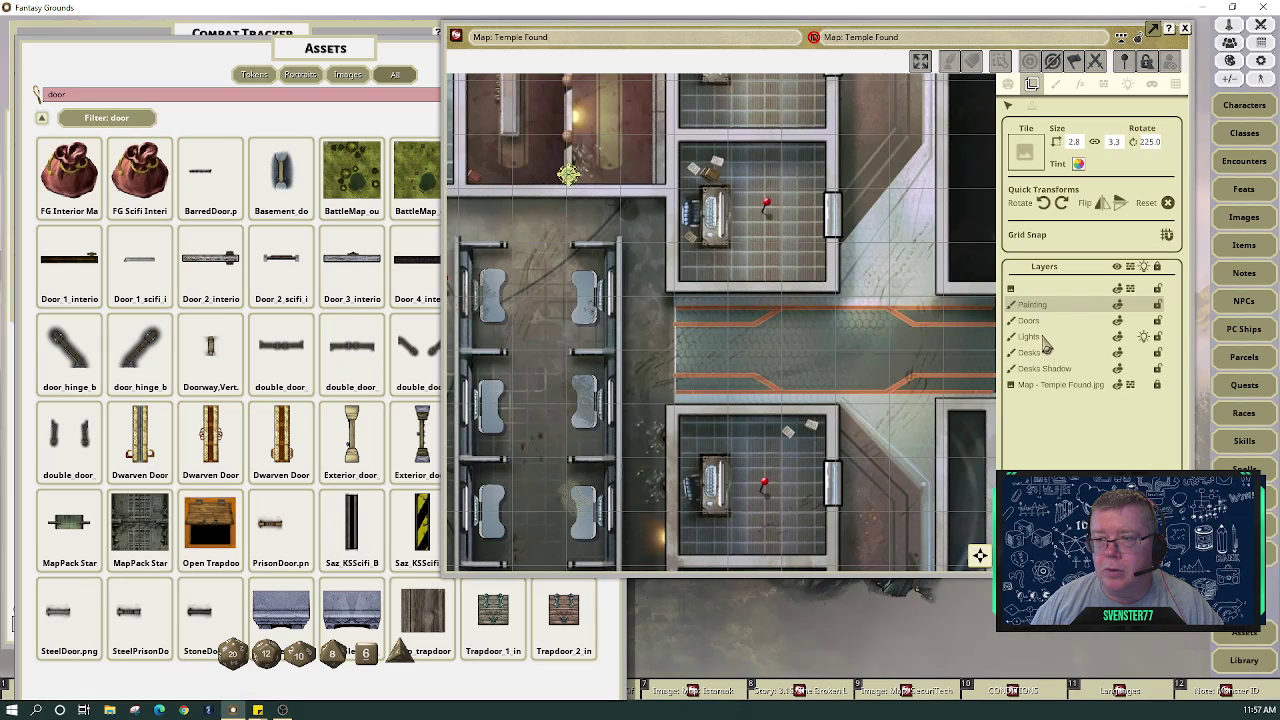
{"action": "left_click", "coordinate": [1036, 322]}
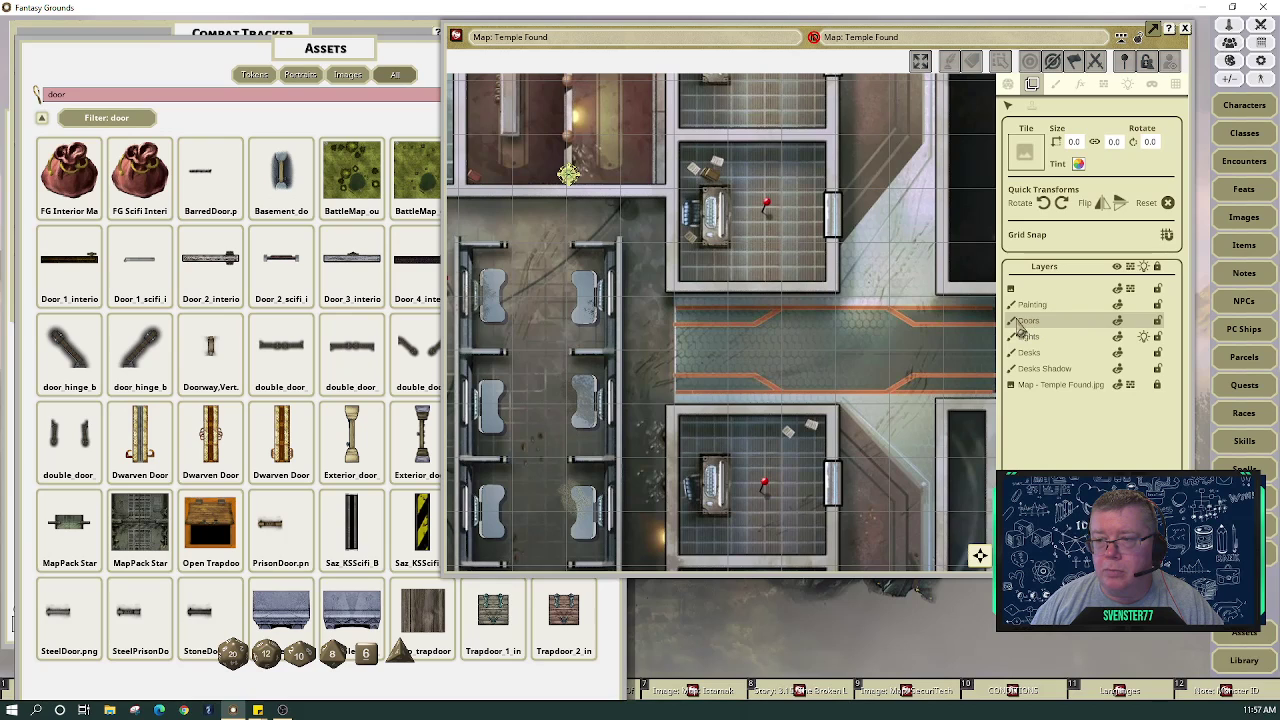
{"action": "key", "text": "Delete"}
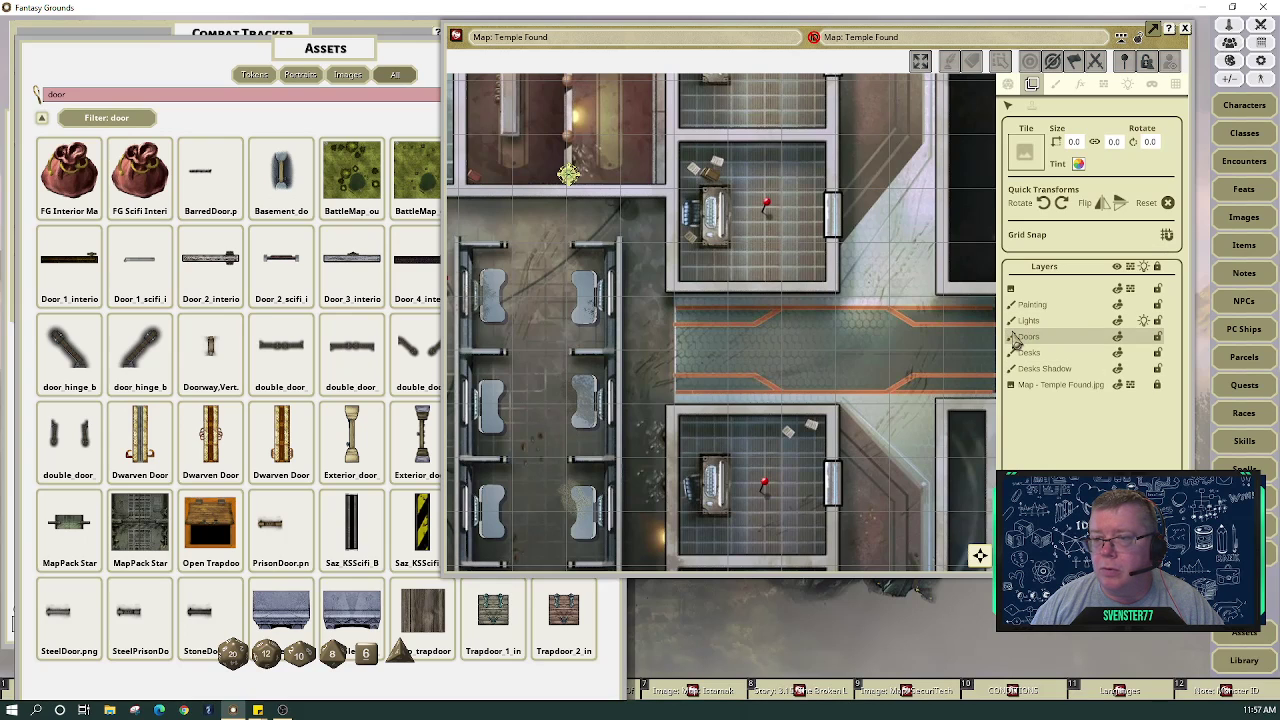
{"action": "key", "text": "ctrl+z"}
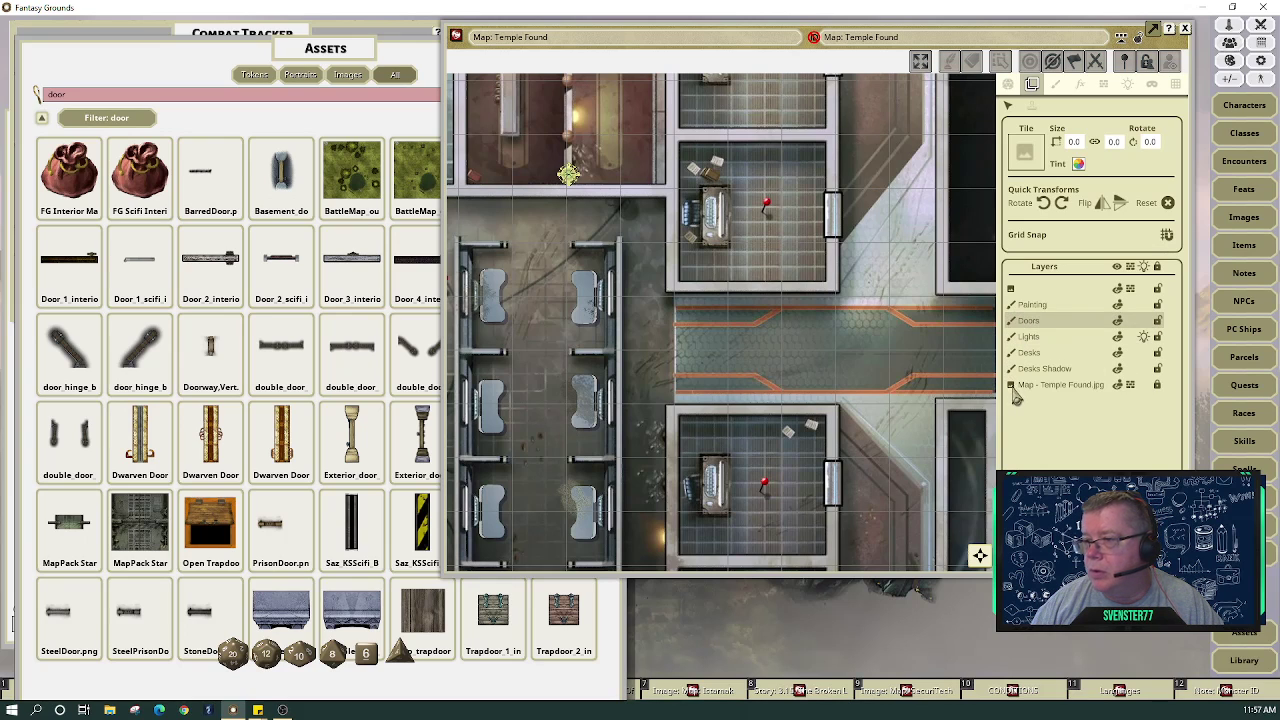
{"action": "left_click", "coordinate": [1032, 305]}
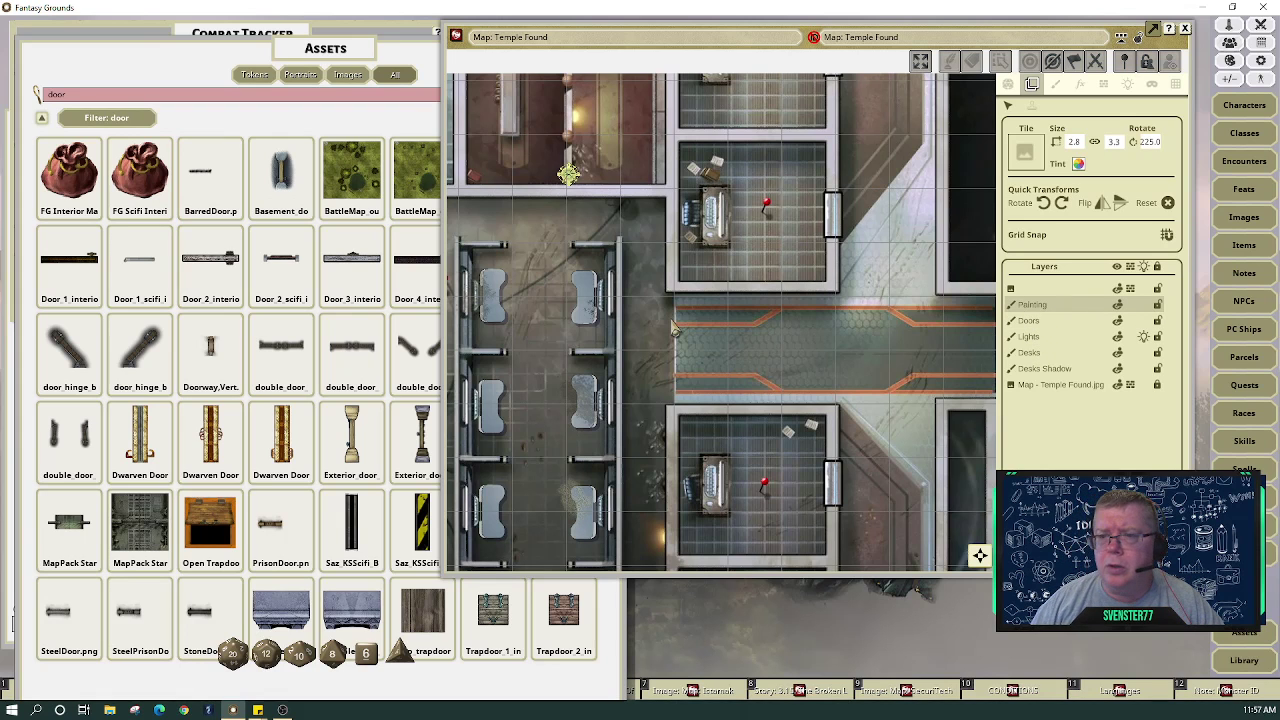
Delete the Painting layer that holds the misplaced door stamps and make Doors the active paint layer
{"action": "scroll", "coordinate": [705, 337], "scroll_direction": "down", "scroll_amount": 3}
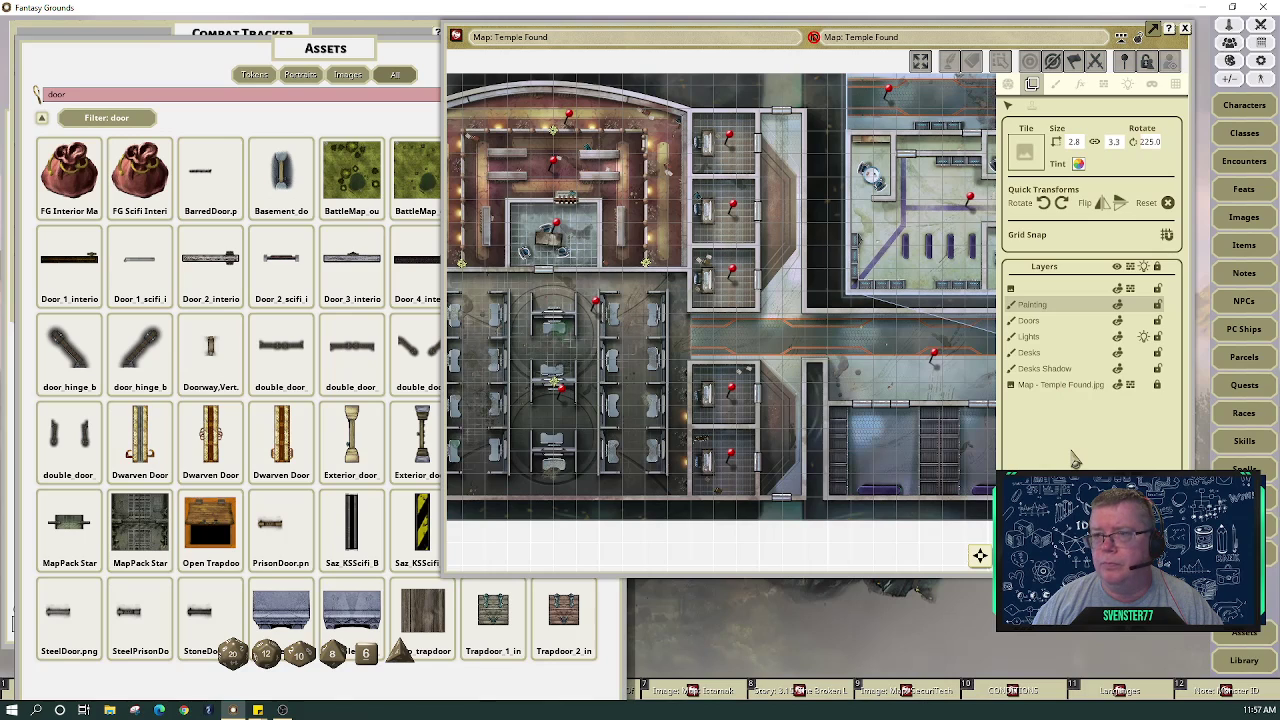
{"action": "left_click", "coordinate": [1055, 84]}
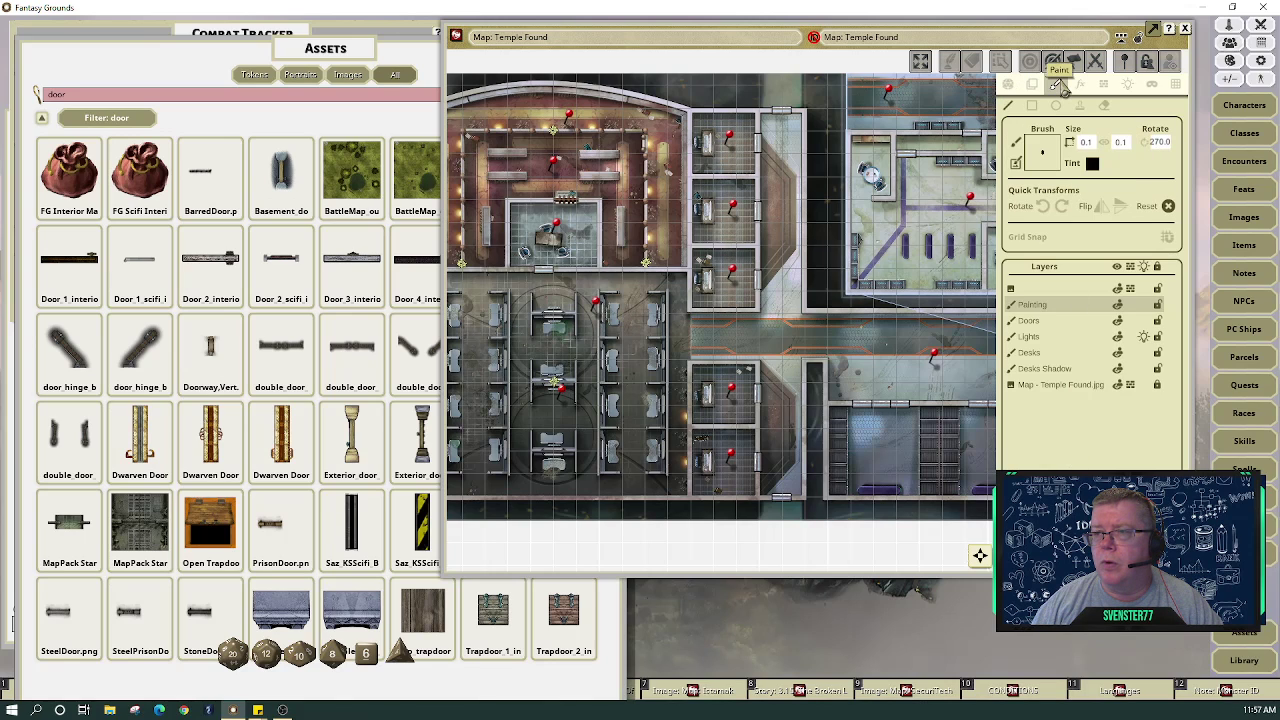
{"action": "left_click", "coordinate": [1048, 320]}
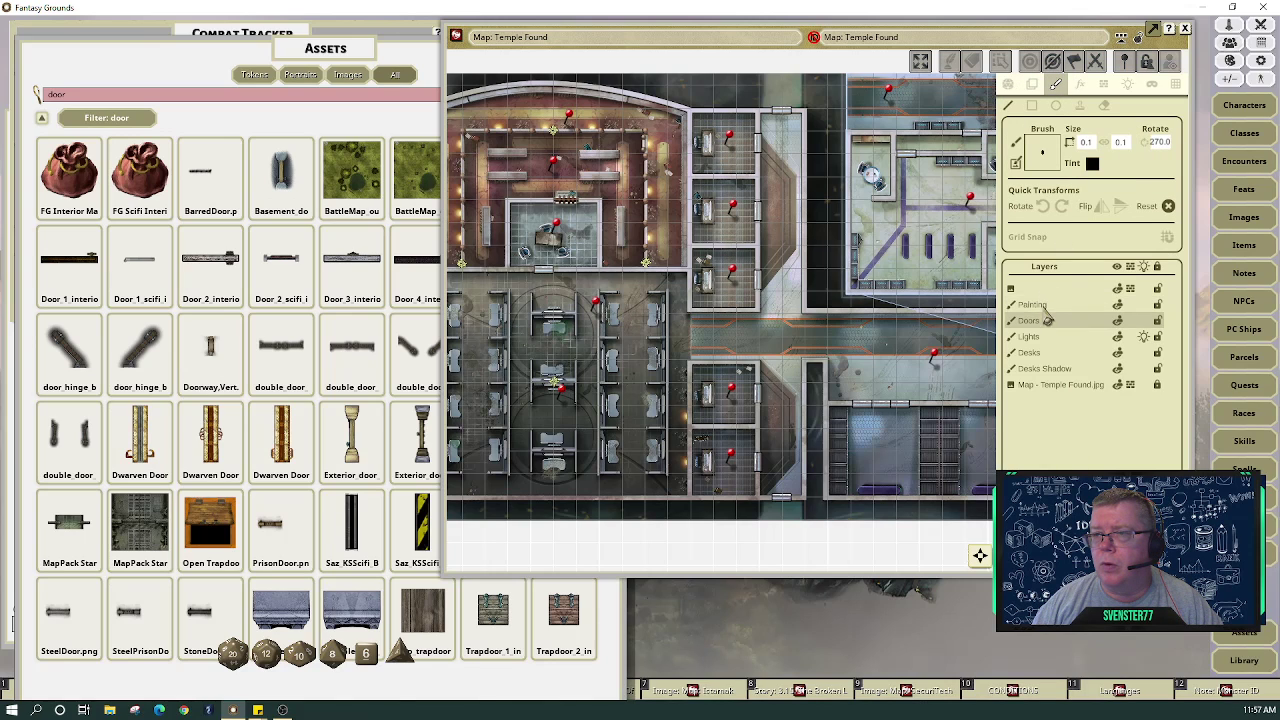
{"action": "left_click", "coordinate": [1046, 305]}
{"action": "left_click", "coordinate": [1082, 385]}
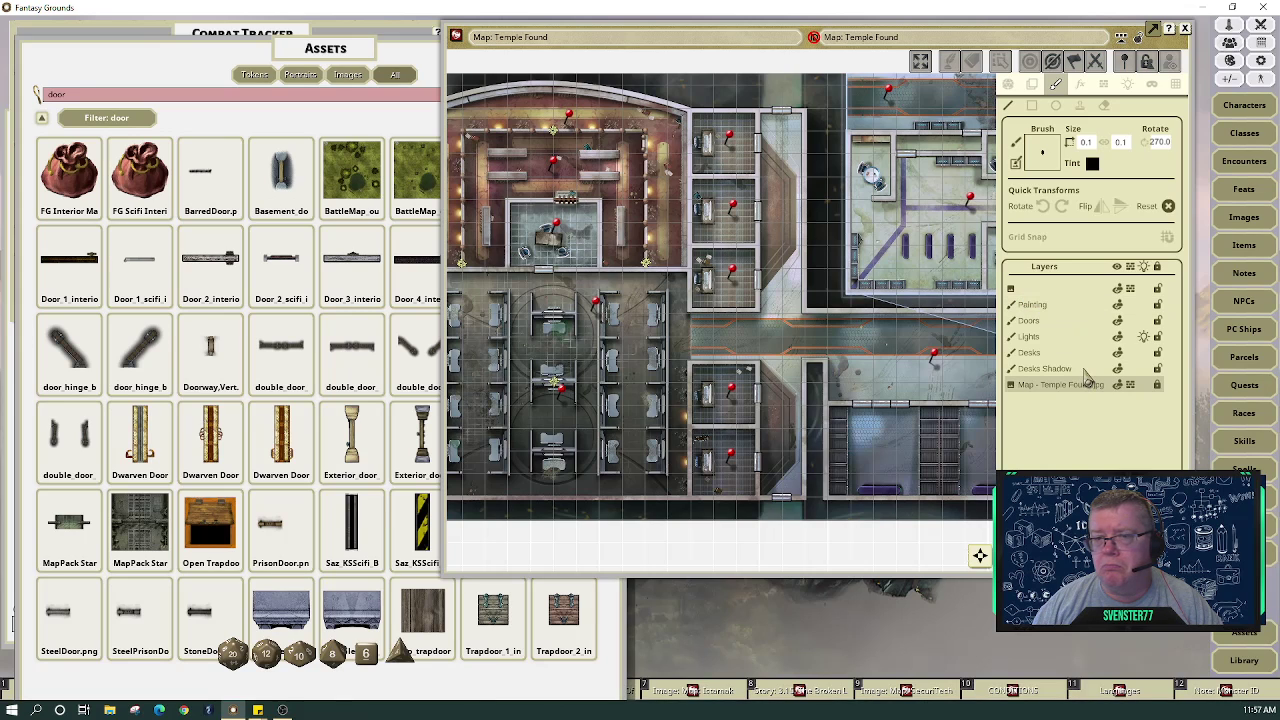
{"action": "left_click", "coordinate": [1088, 306]}
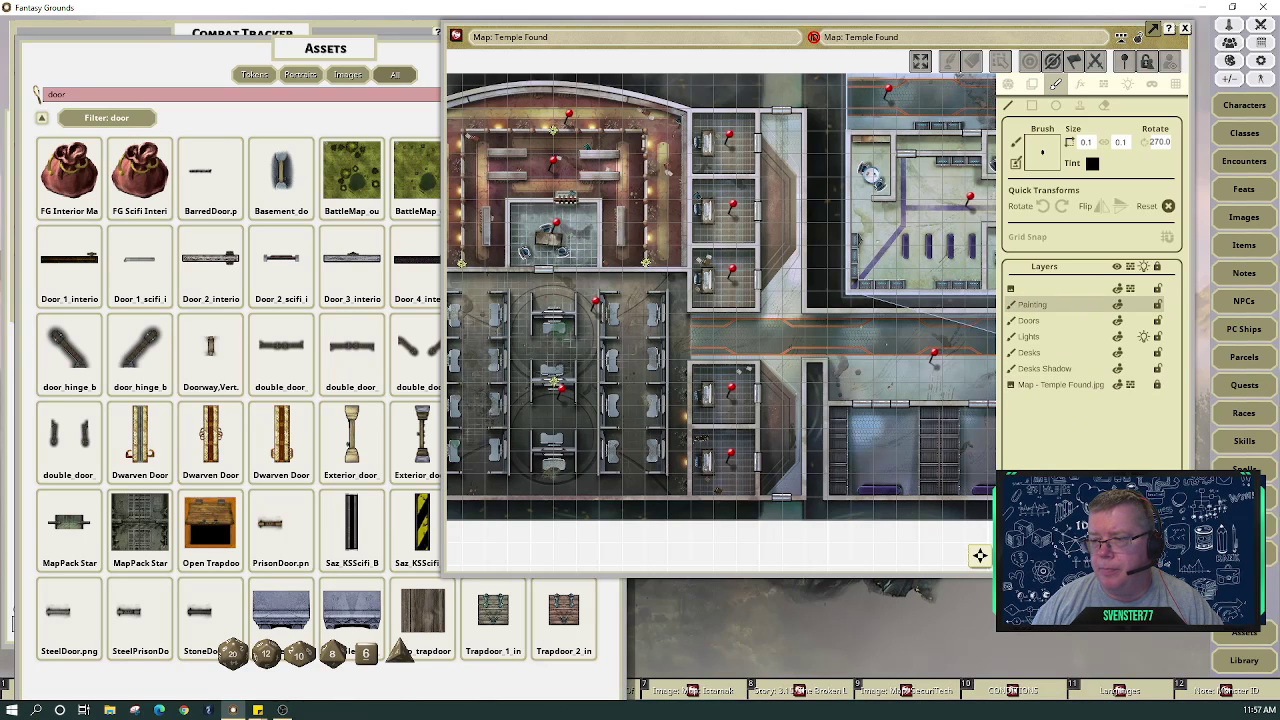
{"action": "key", "text": "Delete"}
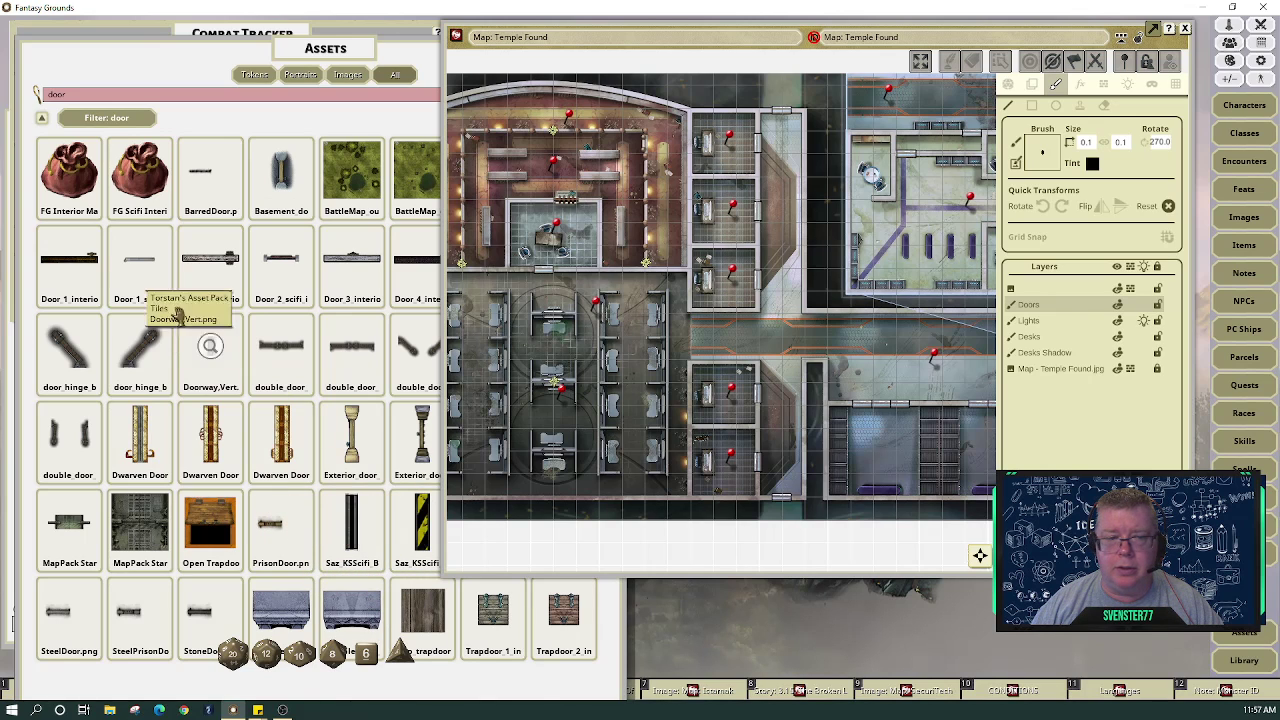
Load the Door_1_scifi_interior image as the brush, set its size to 2.1 by 2.5 and rotate it to 90 degrees
{"action": "left_click", "coordinate": [130, 250]}
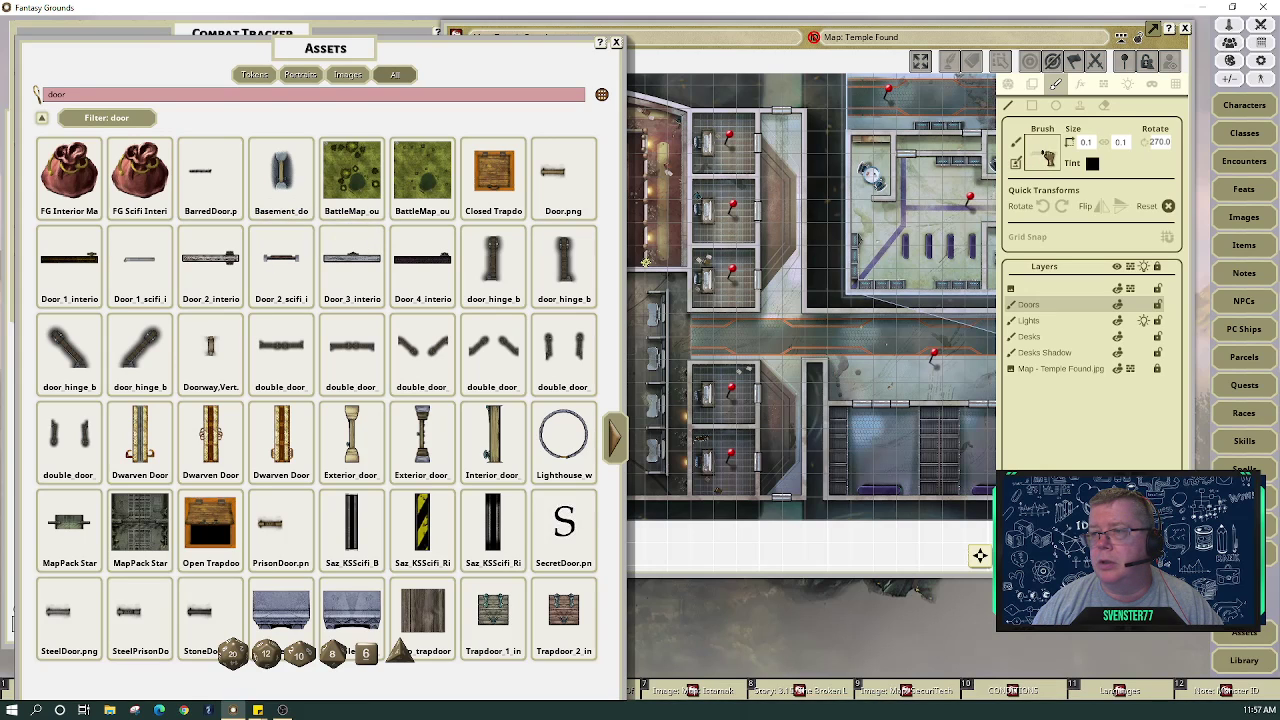
{"action": "left_click", "coordinate": [1126, 148]}
{"action": "left_click", "coordinate": [1122, 143]}
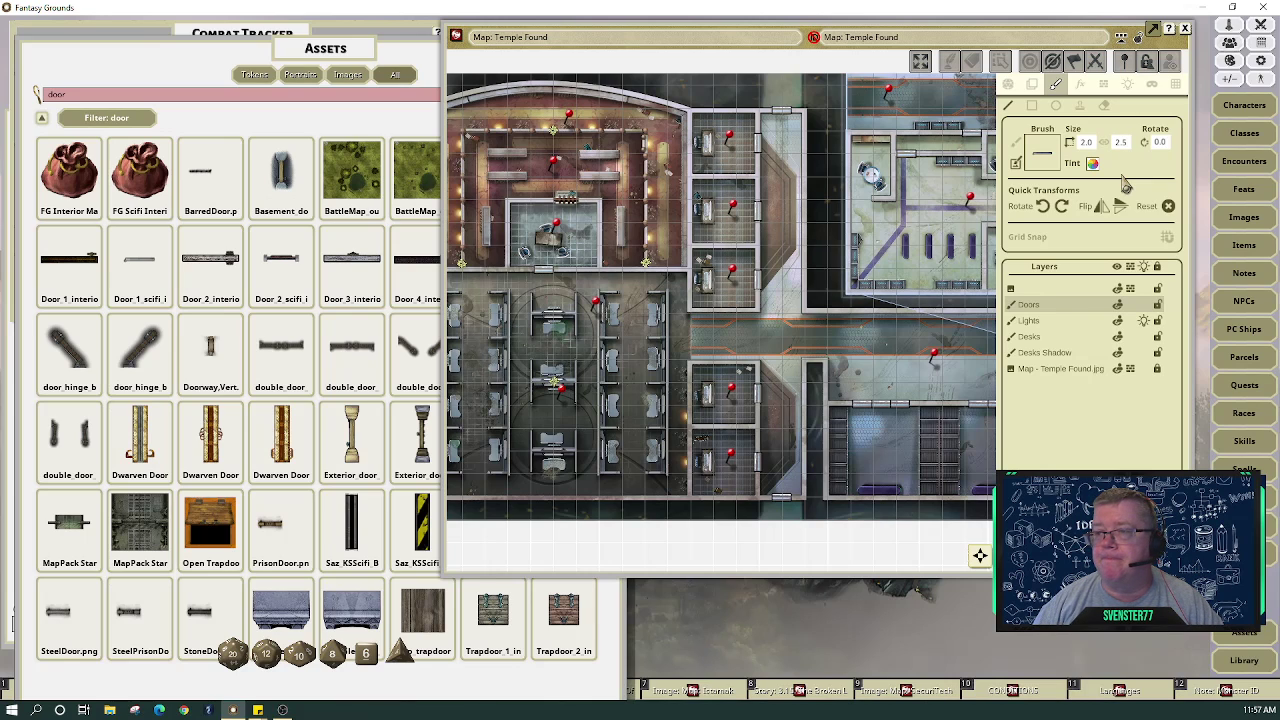
{"action": "left_click", "coordinate": [1086, 142]}
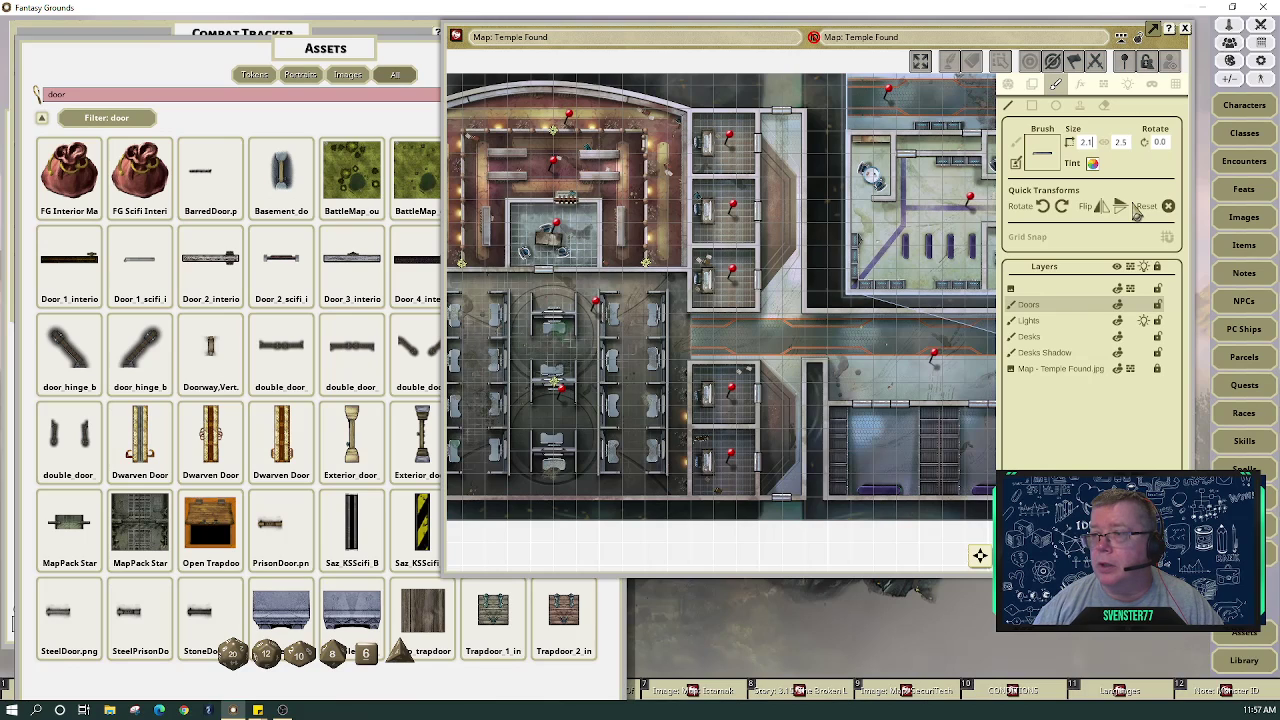
{"action": "left_click", "coordinate": [1061, 205]}
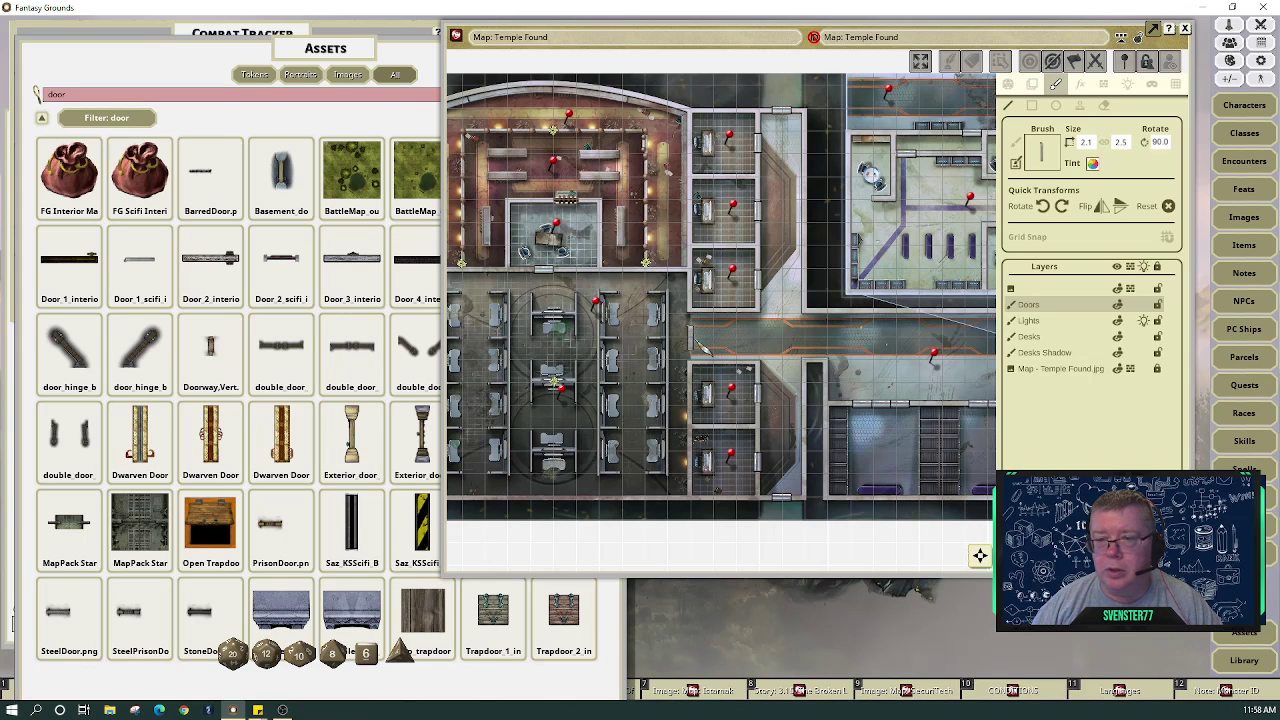
With the brush width set to 2.2 and grid snap toggled, stamp the door across the corridor opening beside the desk hall
{"action": "scroll", "coordinate": [720, 348], "scroll_direction": "up", "scroll_amount": 4}
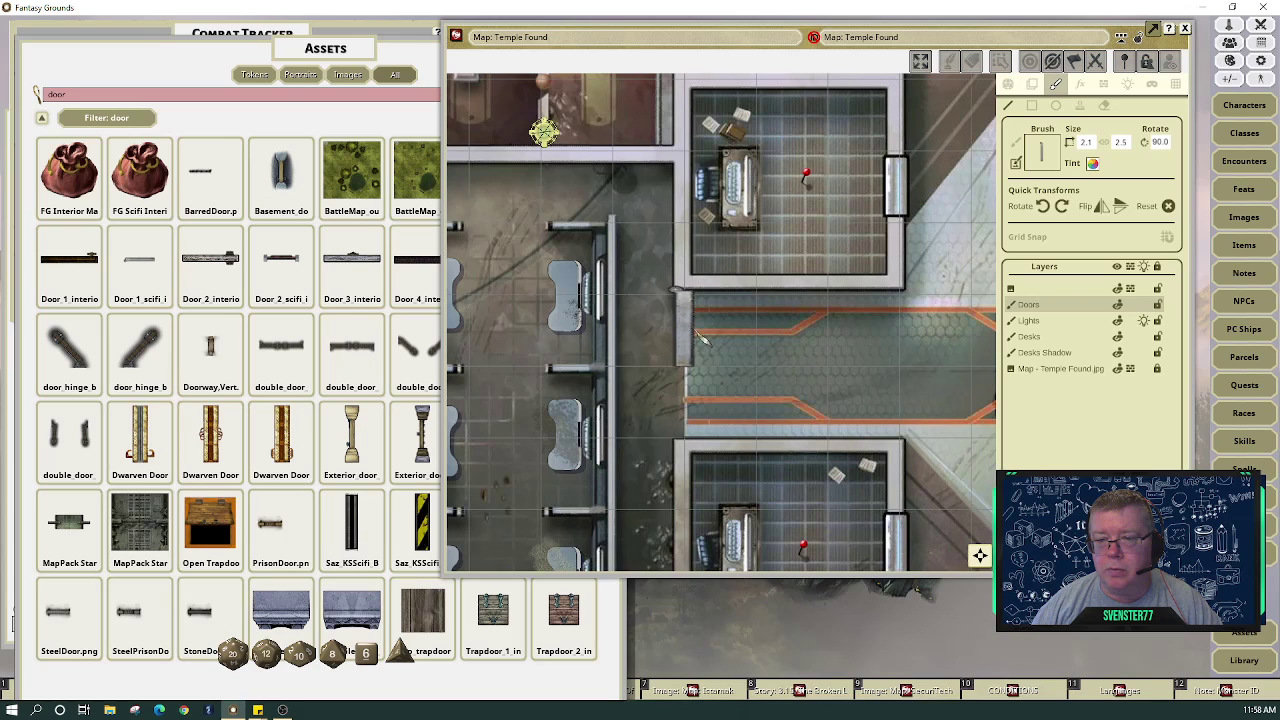
{"action": "left_click", "coordinate": [1084, 142]}
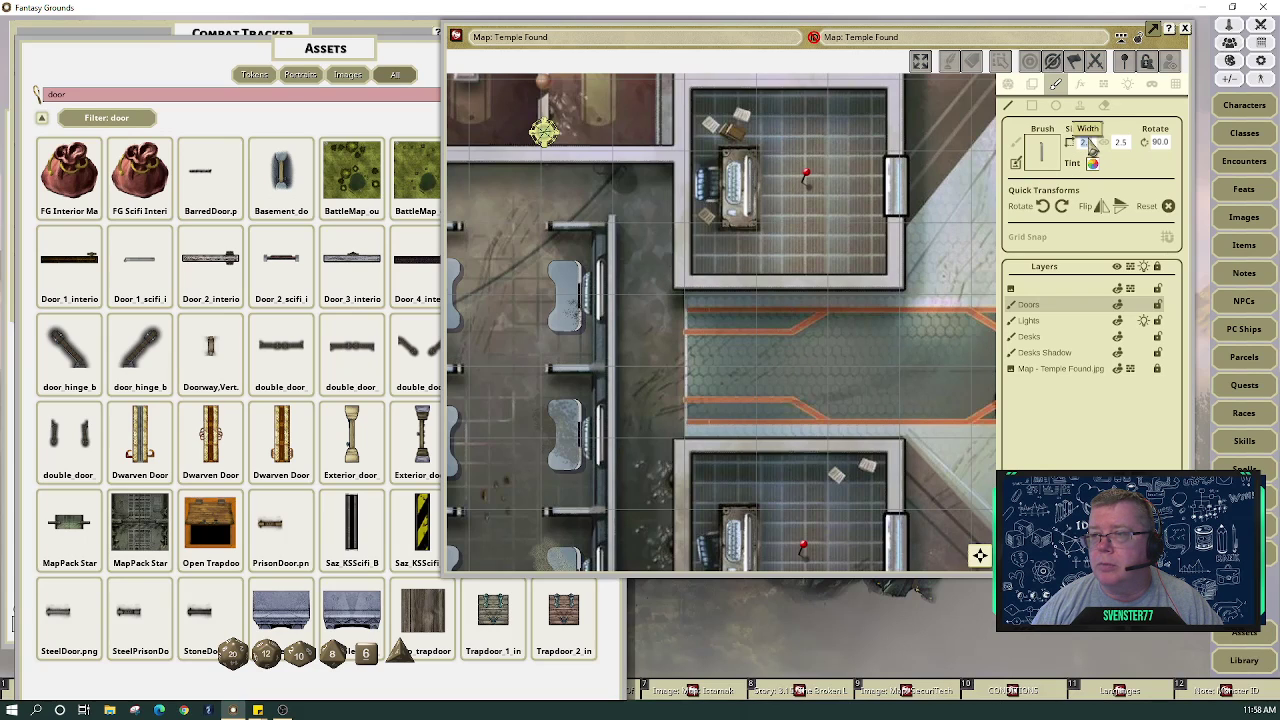
{"action": "type", "text": "2.2"}
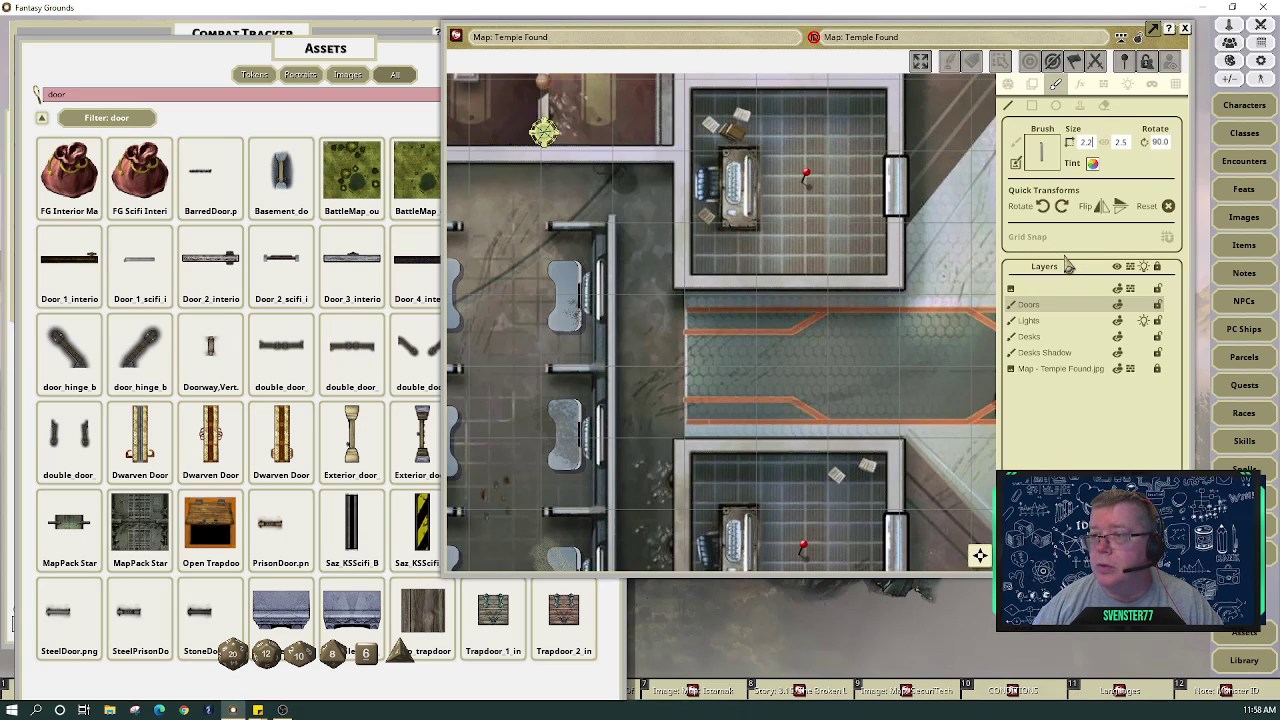
{"action": "left_click", "coordinate": [1088, 242]}
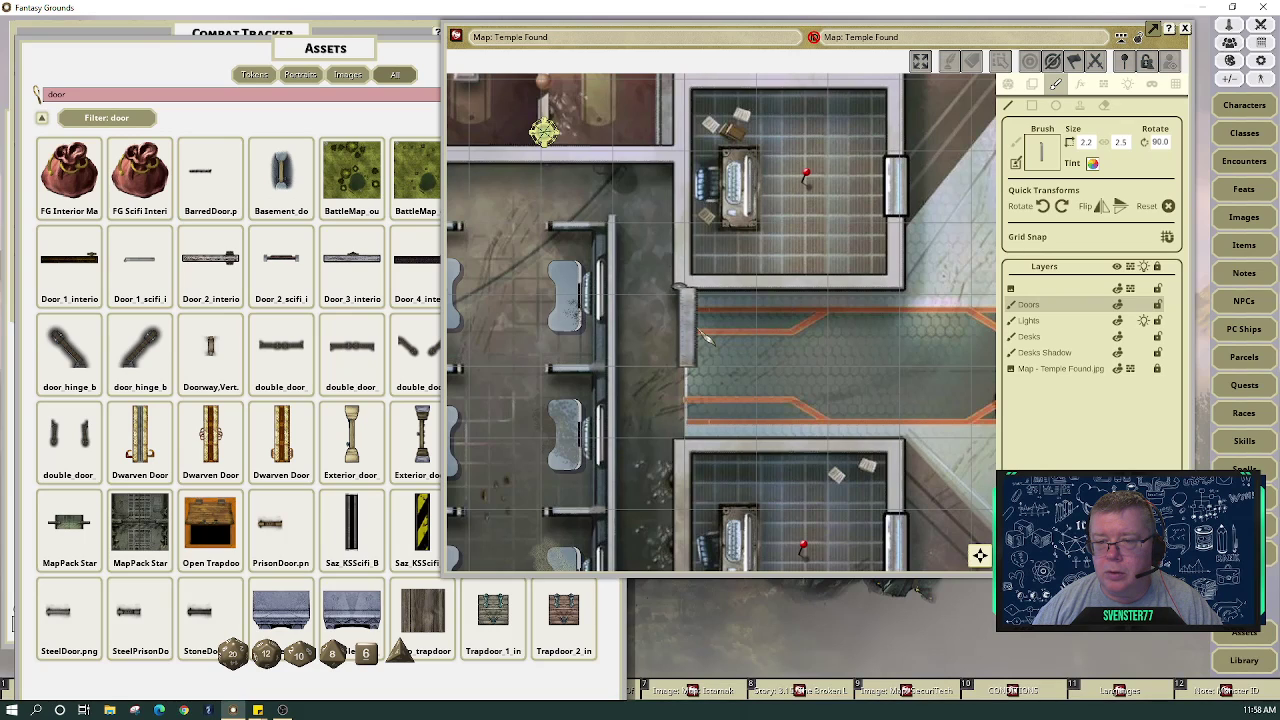
{"action": "left_click", "coordinate": [698, 331]}
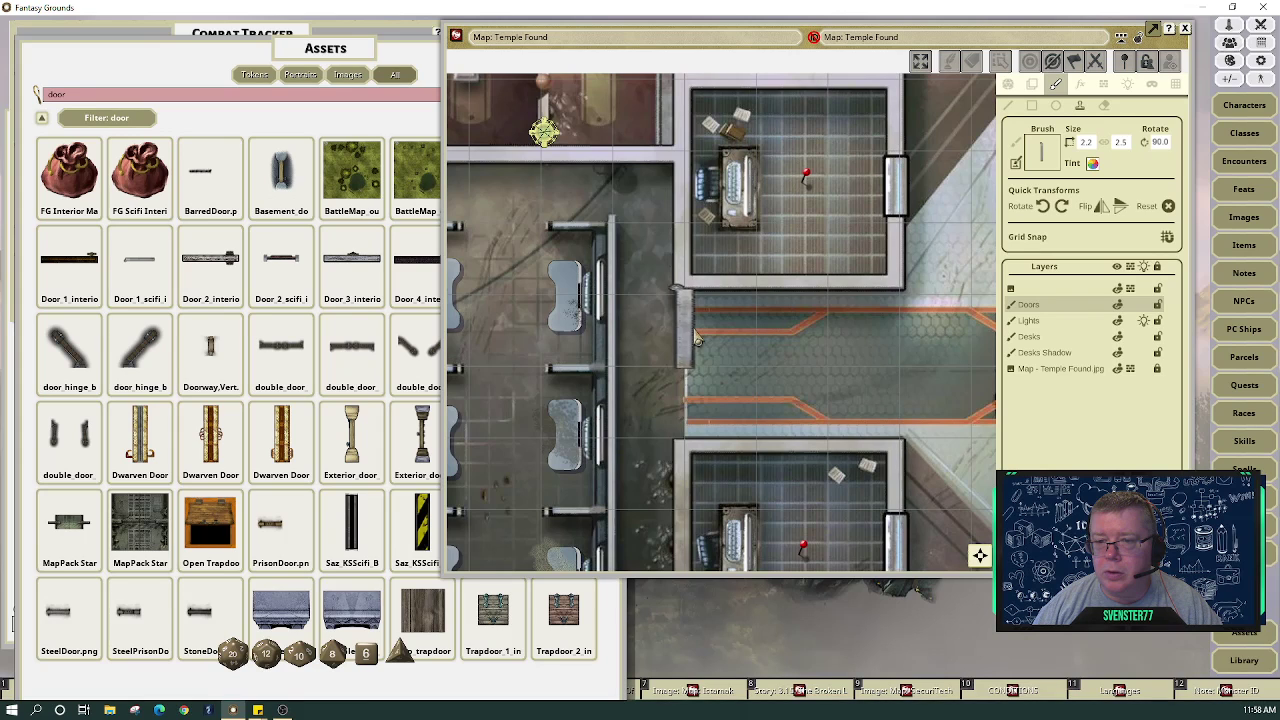
{"action": "left_click", "coordinate": [698, 339]}
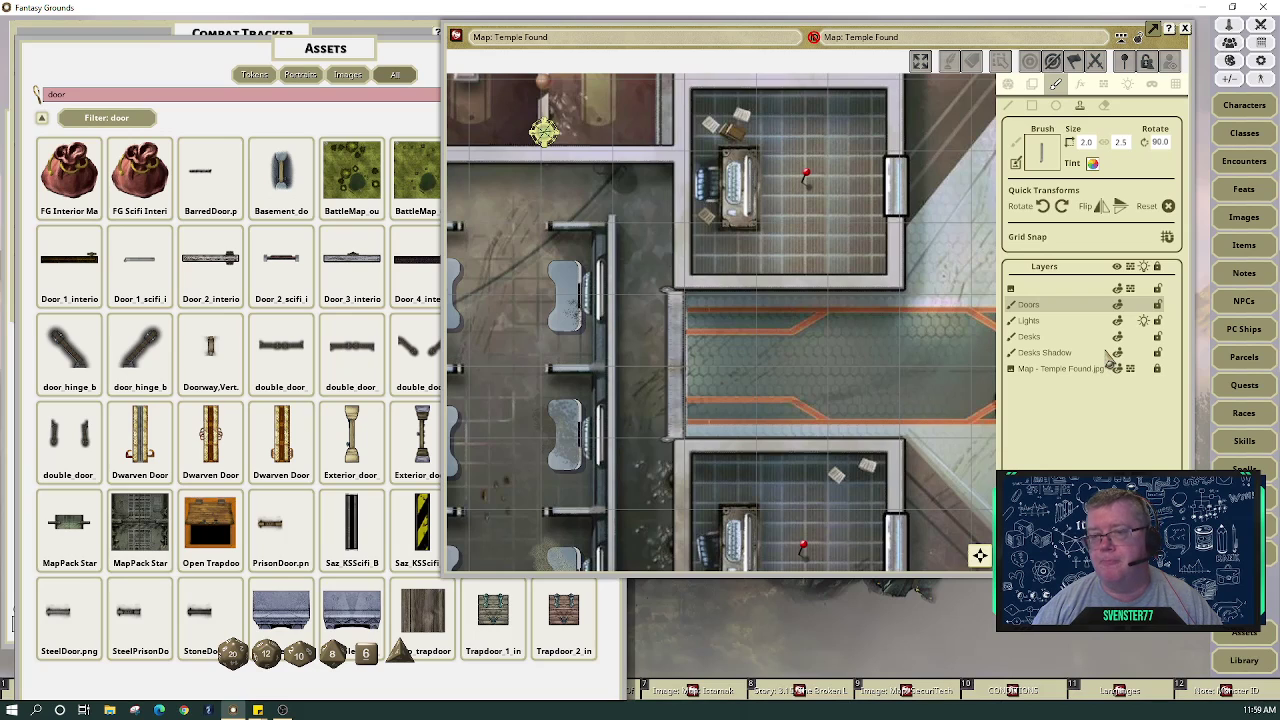
Leave the paint tools, hide the Temple Found map's layer editing tools and close the Assets window
{"action": "left_click", "coordinate": [1009, 85]}
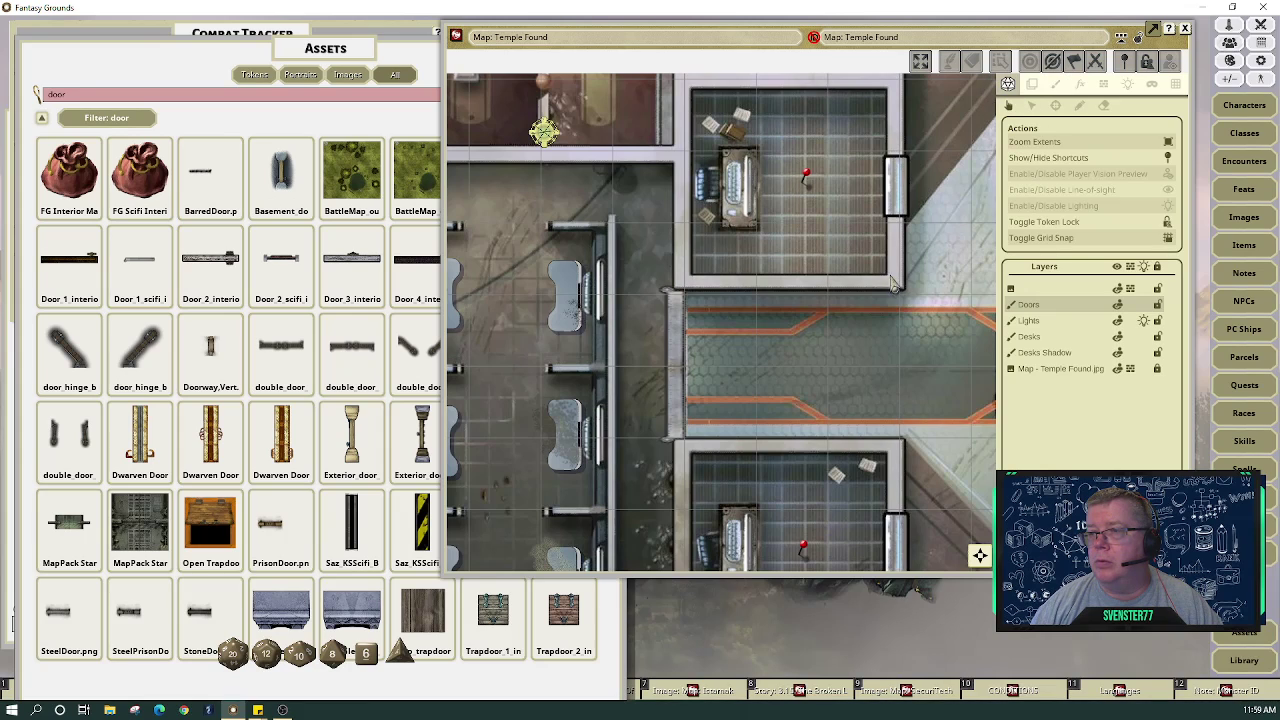
{"action": "scroll", "coordinate": [790, 398], "scroll_direction": "down", "scroll_amount": 5}
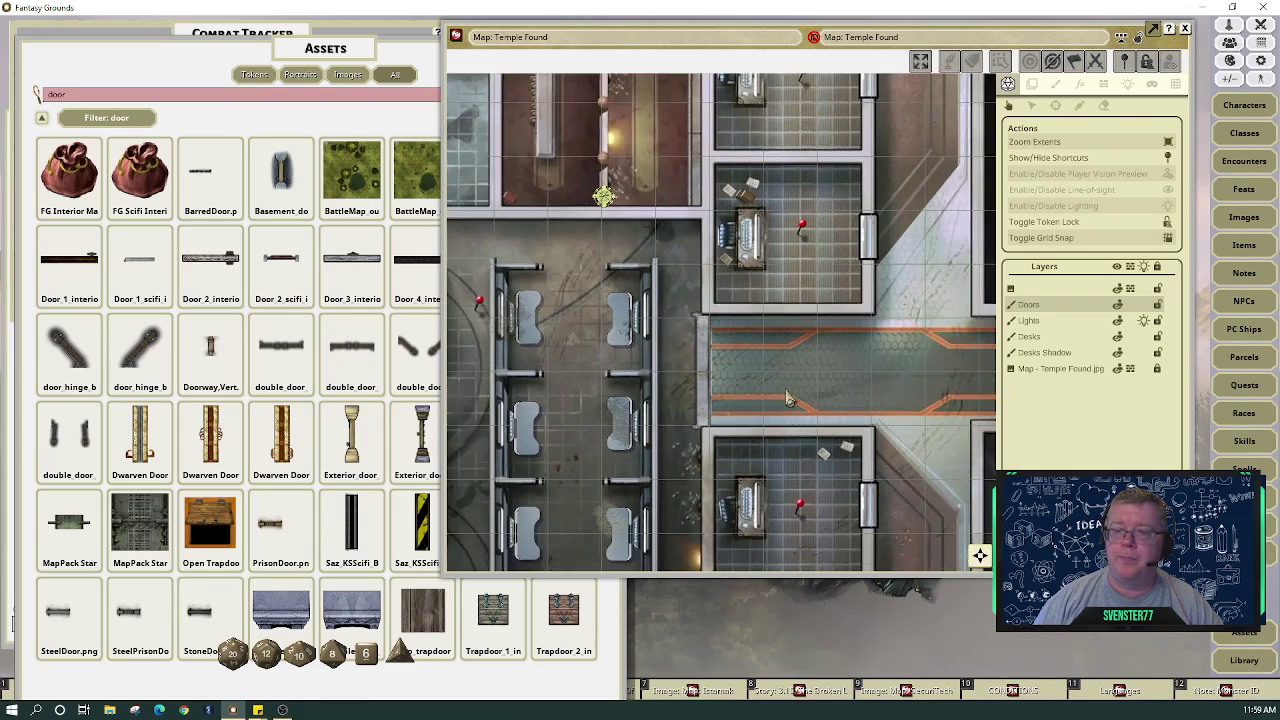
{"action": "scroll", "coordinate": [790, 398], "scroll_direction": "down", "scroll_amount": 2}
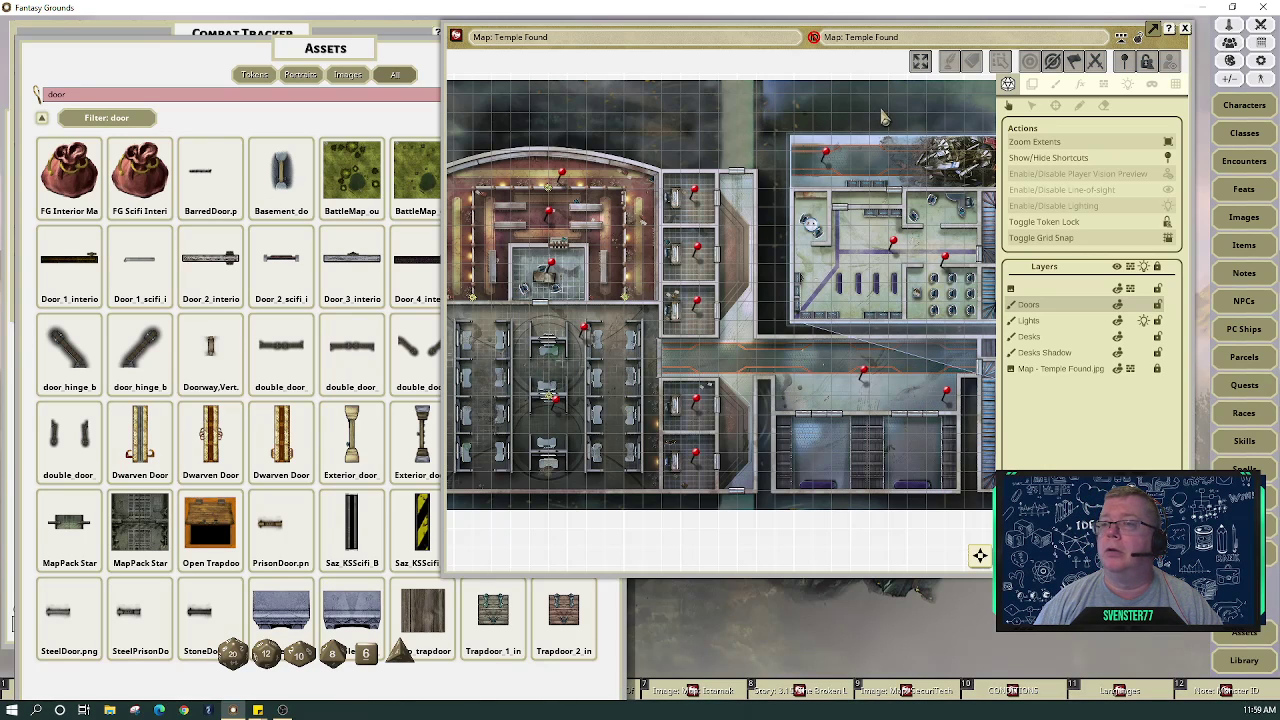
{"action": "left_click", "coordinate": [1140, 38]}
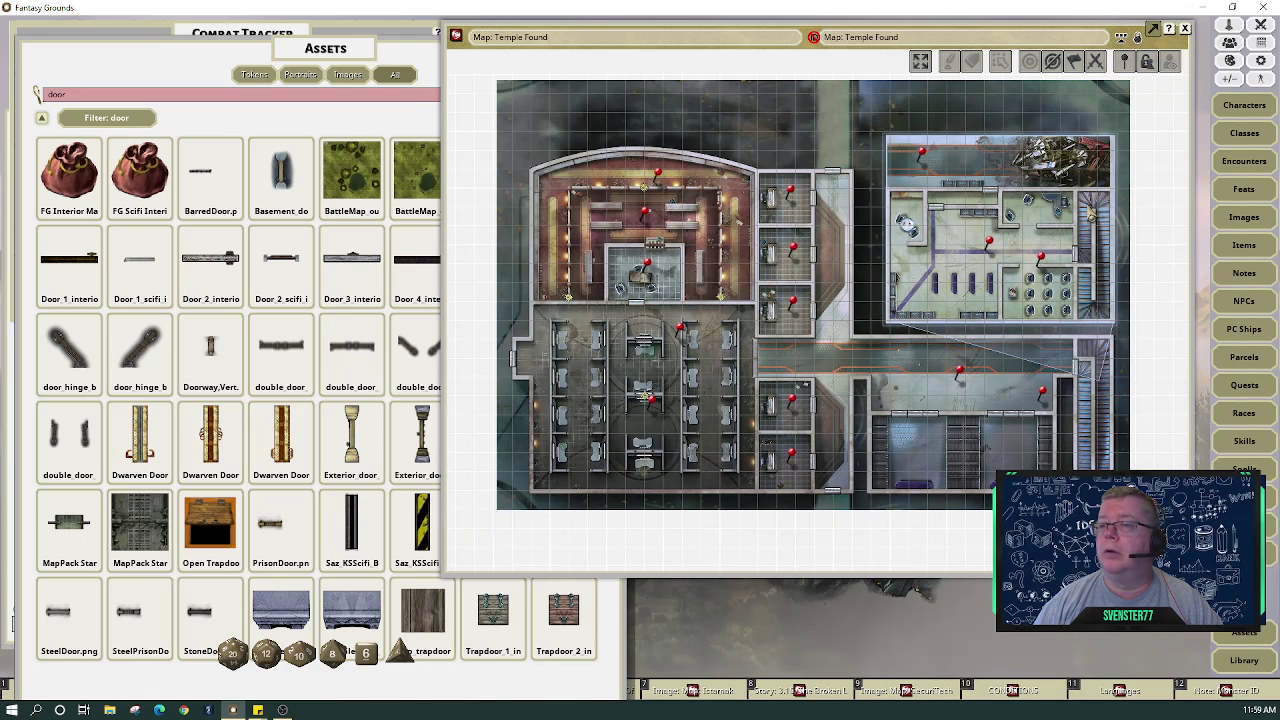
{"action": "scroll", "coordinate": [838, 318], "scroll_direction": "up", "scroll_amount": 2}
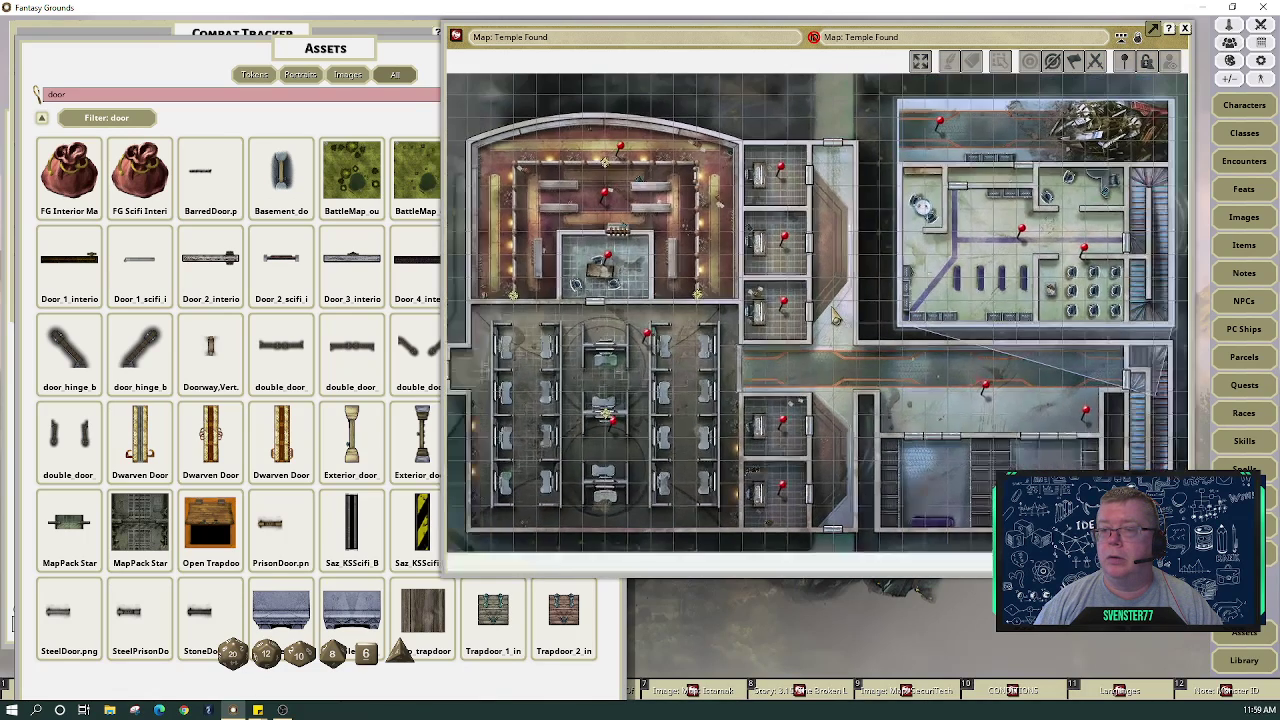
{"action": "scroll", "coordinate": [835, 315], "scroll_direction": "down", "scroll_amount": 1}
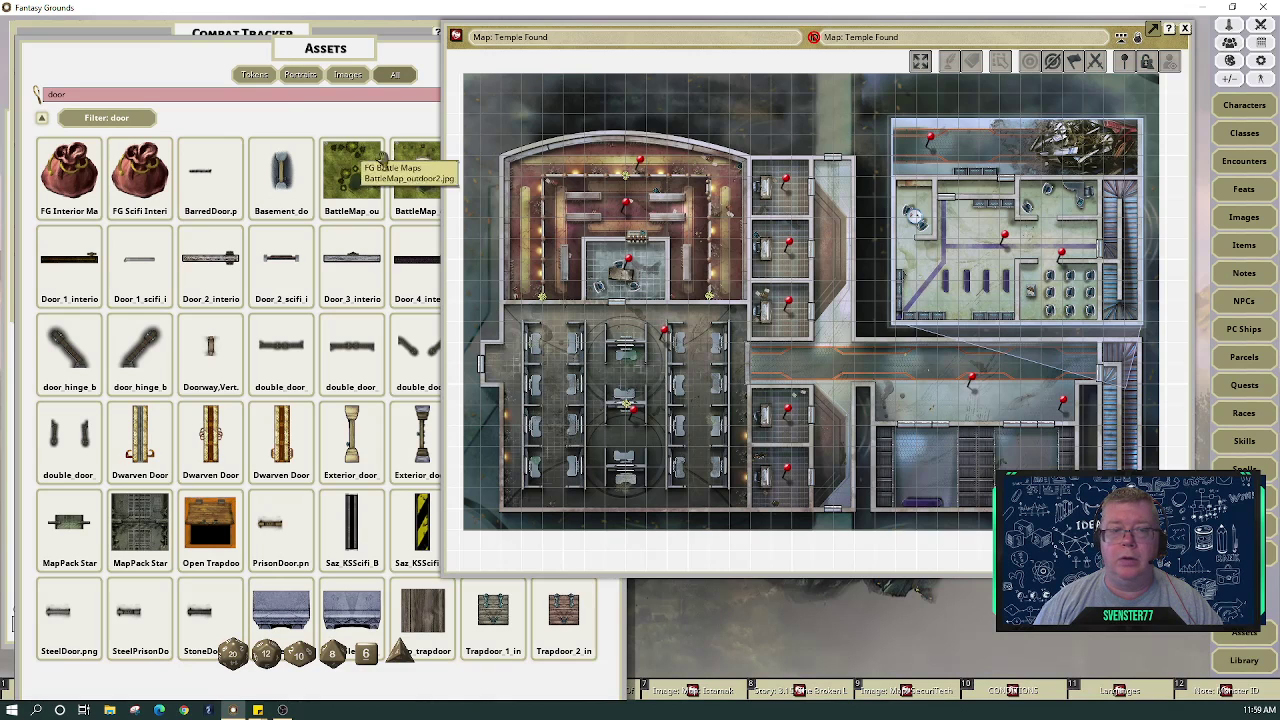
{"action": "left_click", "coordinate": [280, 120]}
{"action": "left_click", "coordinate": [618, 45]}
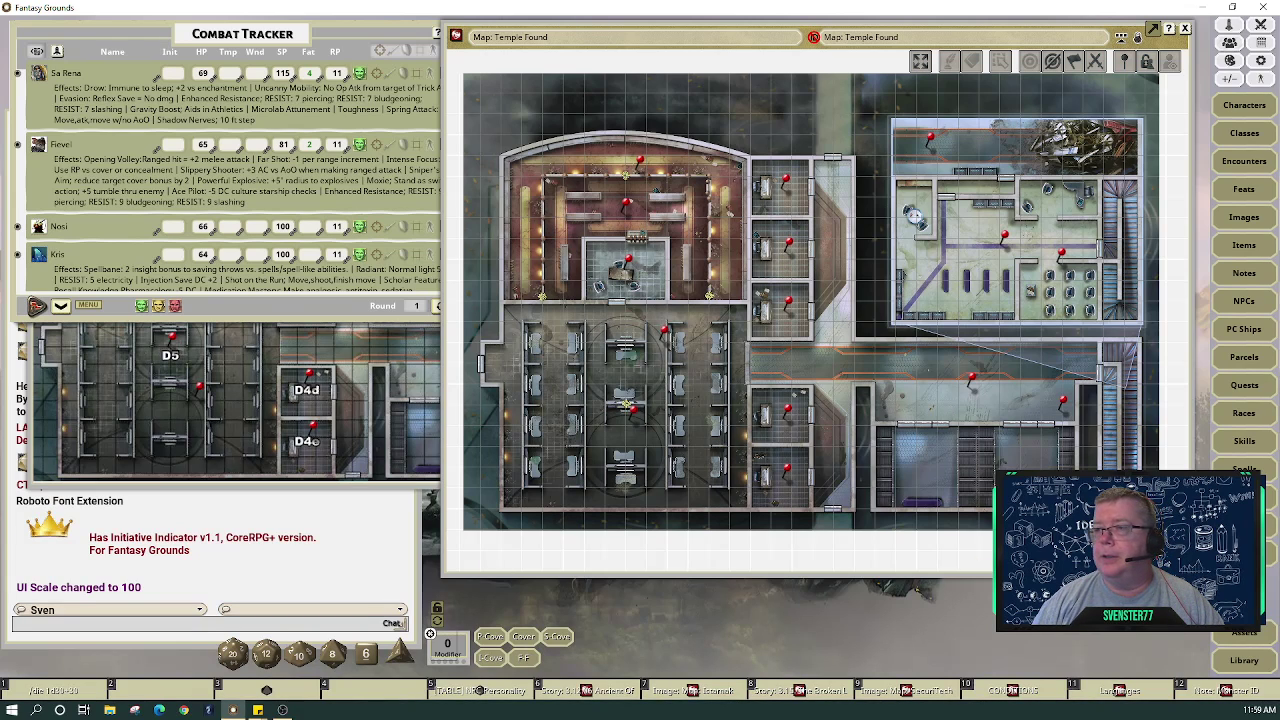
Examine the edited Temple Found map, from the desk hall lights to the corridor and adjoining rooms, and close it
{"action": "mouse_move", "coordinate": [815, 310]}
{"action": "left_mouse_down"}
{"action": "mouse_move", "coordinate": [861, 327]}
{"action": "mouse_move", "coordinate": [809, 299]}
{"action": "mouse_move", "coordinate": [790, 330]}
{"action": "mouse_move", "coordinate": [802, 330]}
{"action": "left_mouse_up"}
{"action": "left_click_drag", "start_coordinate": [1024, 352], "coordinate": [1032, 346]}
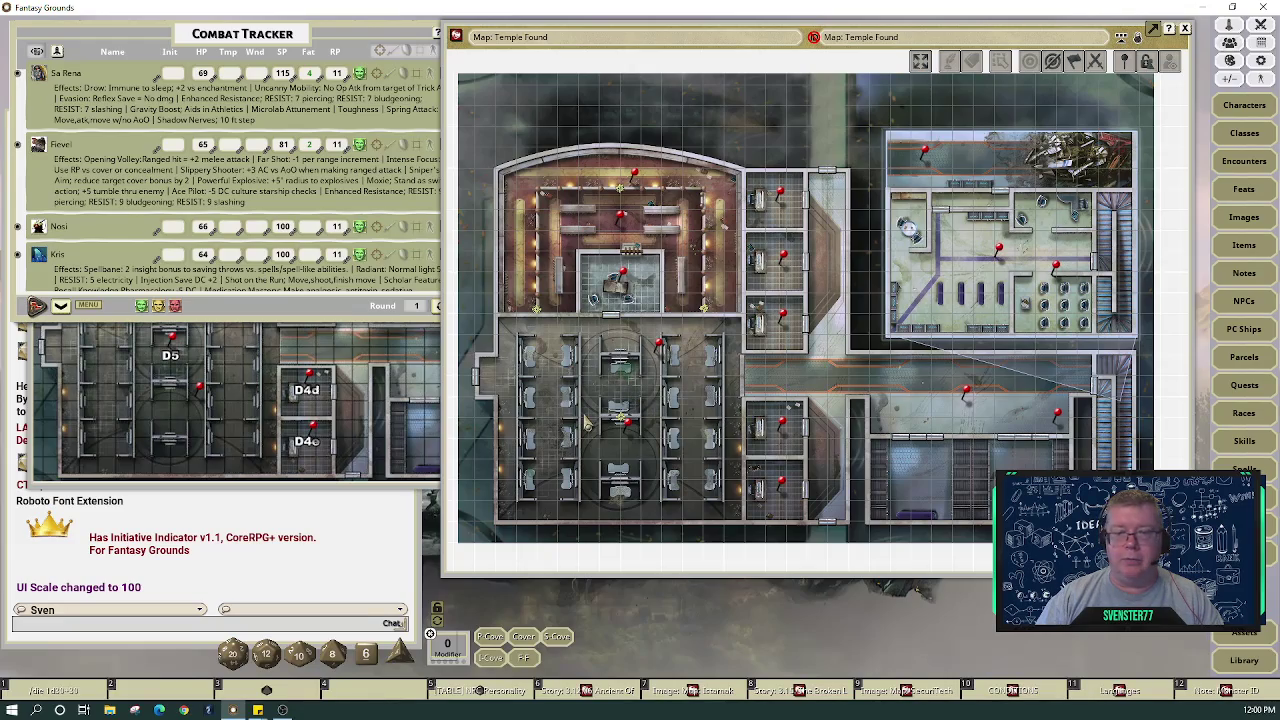
{"action": "scroll", "coordinate": [588, 423], "scroll_direction": "up", "scroll_amount": 3}
{"action": "scroll", "coordinate": [588, 423], "scroll_direction": "up", "scroll_amount": 2}
{"action": "scroll", "coordinate": [588, 423], "scroll_direction": "down", "scroll_amount": 4}
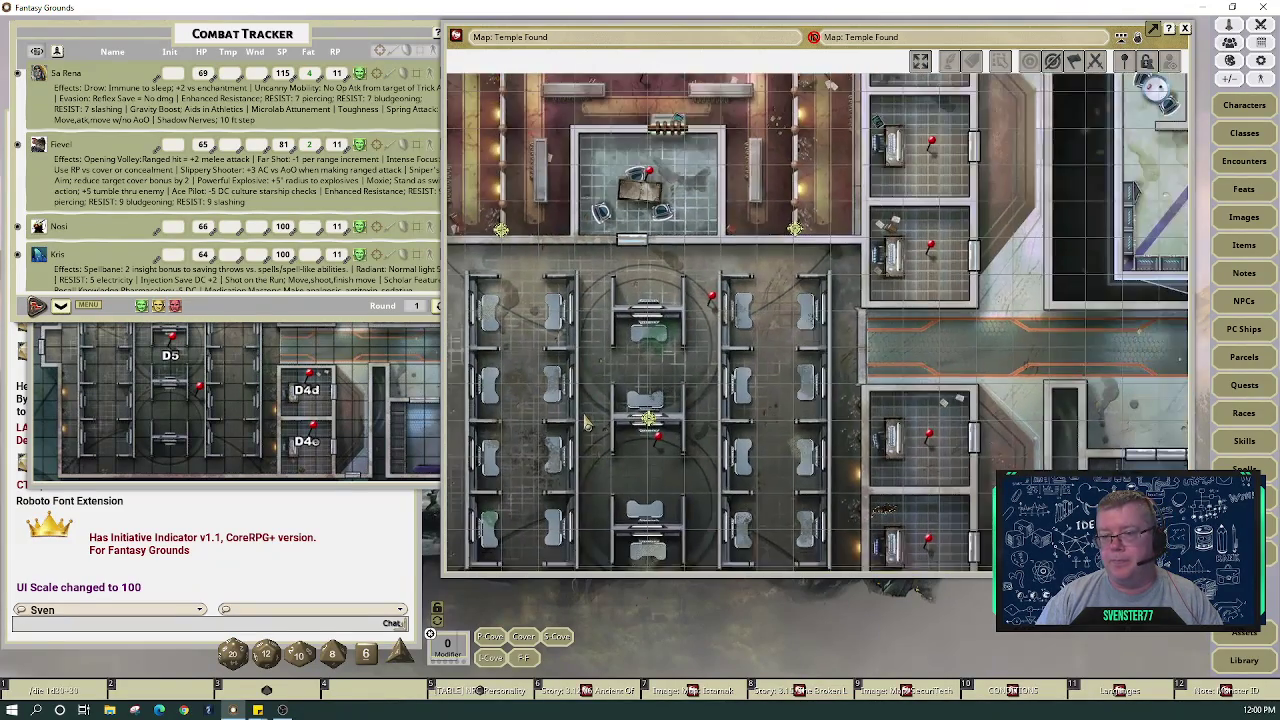
{"action": "scroll", "coordinate": [1012, 408], "scroll_direction": "down", "scroll_amount": 1}
{"action": "scroll", "coordinate": [1012, 408], "scroll_direction": "down", "scroll_amount": 1}
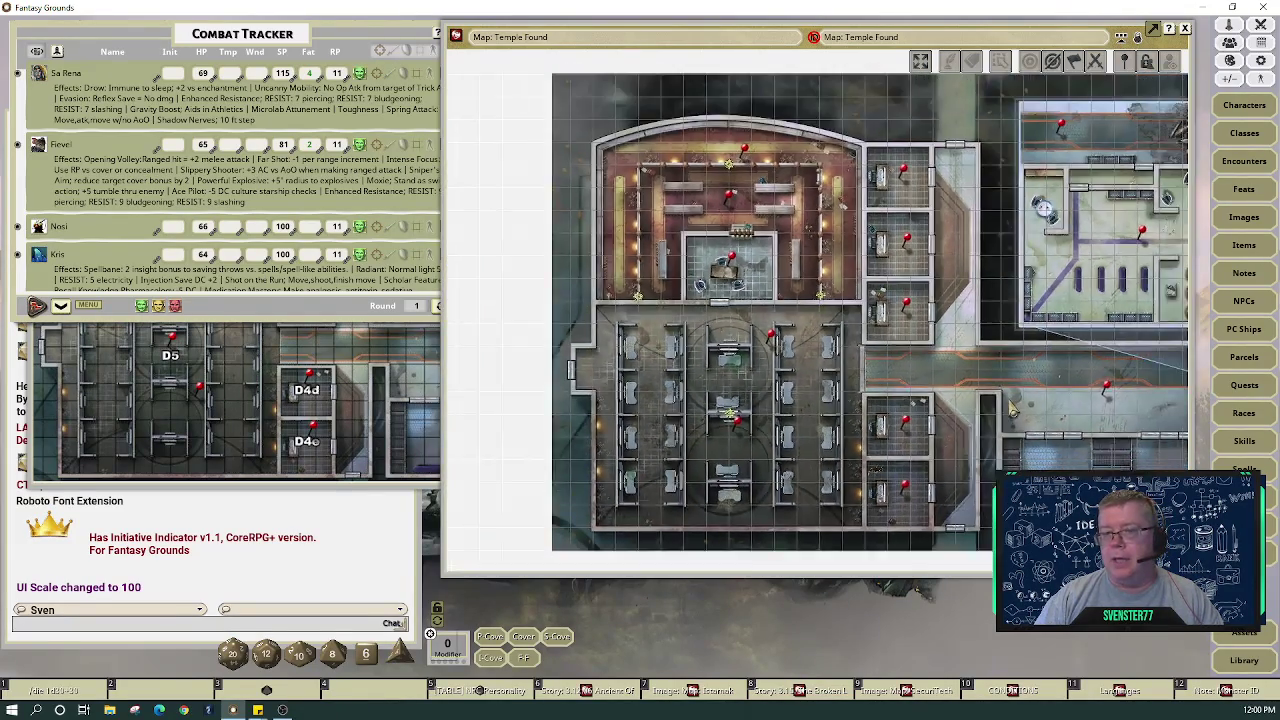
{"action": "scroll", "coordinate": [1155, 396], "scroll_direction": "down", "scroll_amount": 1}
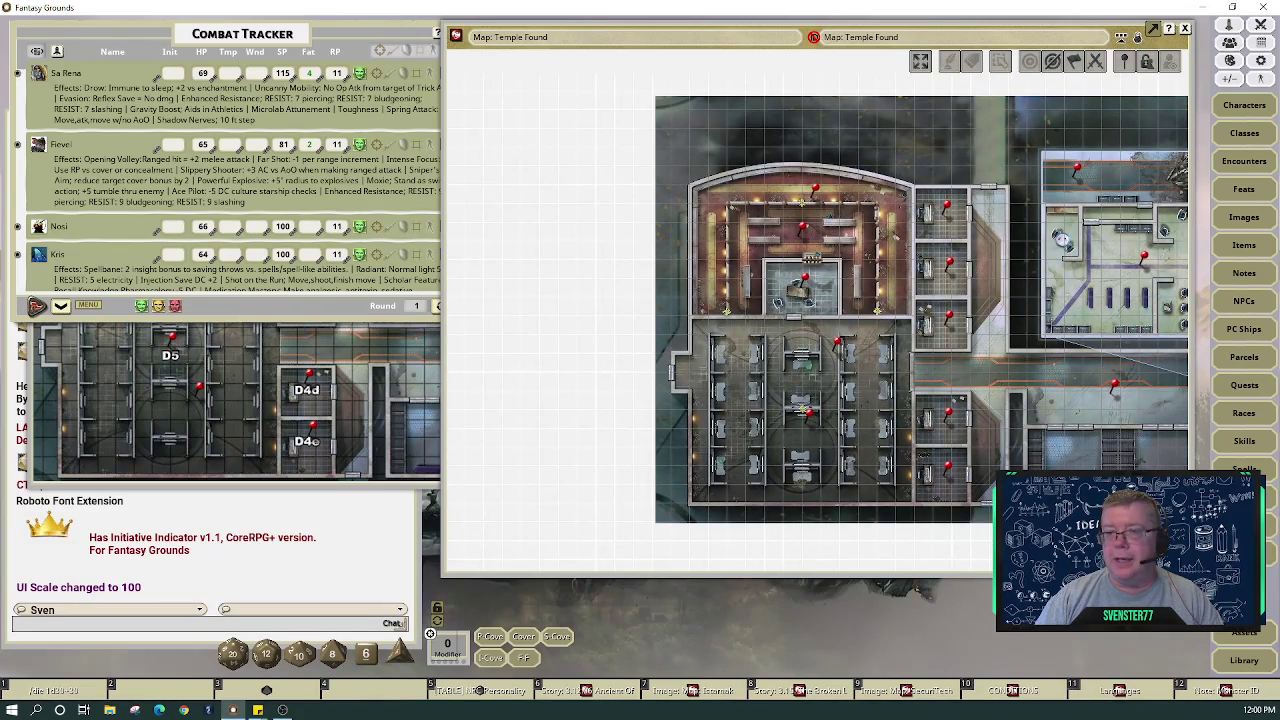
{"action": "left_click_drag", "start_coordinate": [981, 366], "coordinate": [826, 397]}
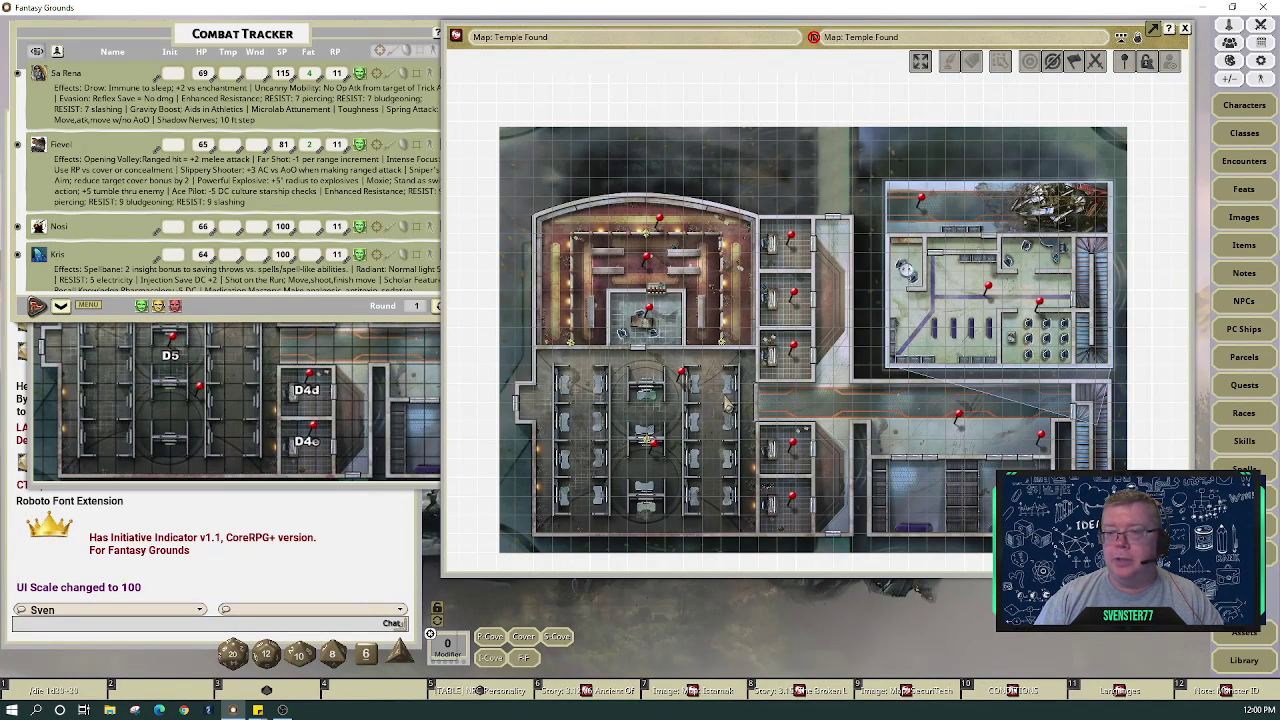
{"action": "scroll", "coordinate": [898, 370], "scroll_direction": "up", "scroll_amount": 2}
{"action": "scroll", "coordinate": [898, 370], "scroll_direction": "down", "scroll_amount": 1}
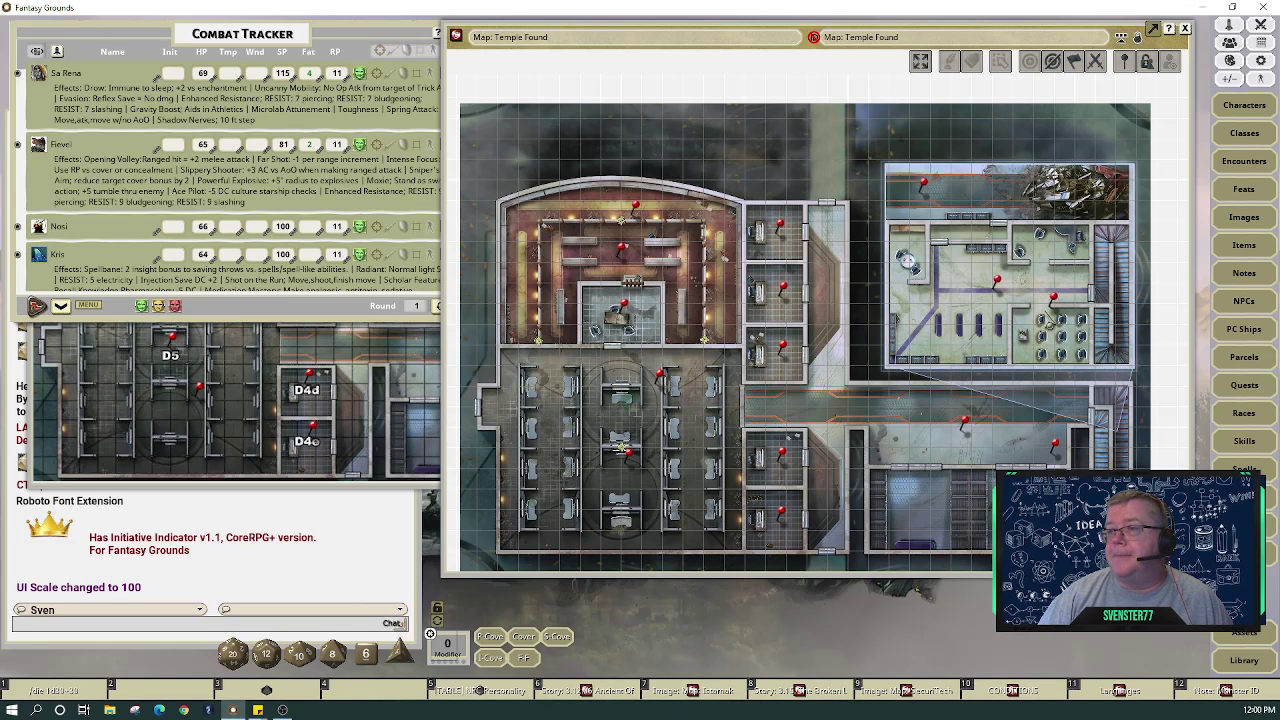
{"action": "left_click_drag", "start_coordinate": [1117, 426], "coordinate": [1155, 392]}
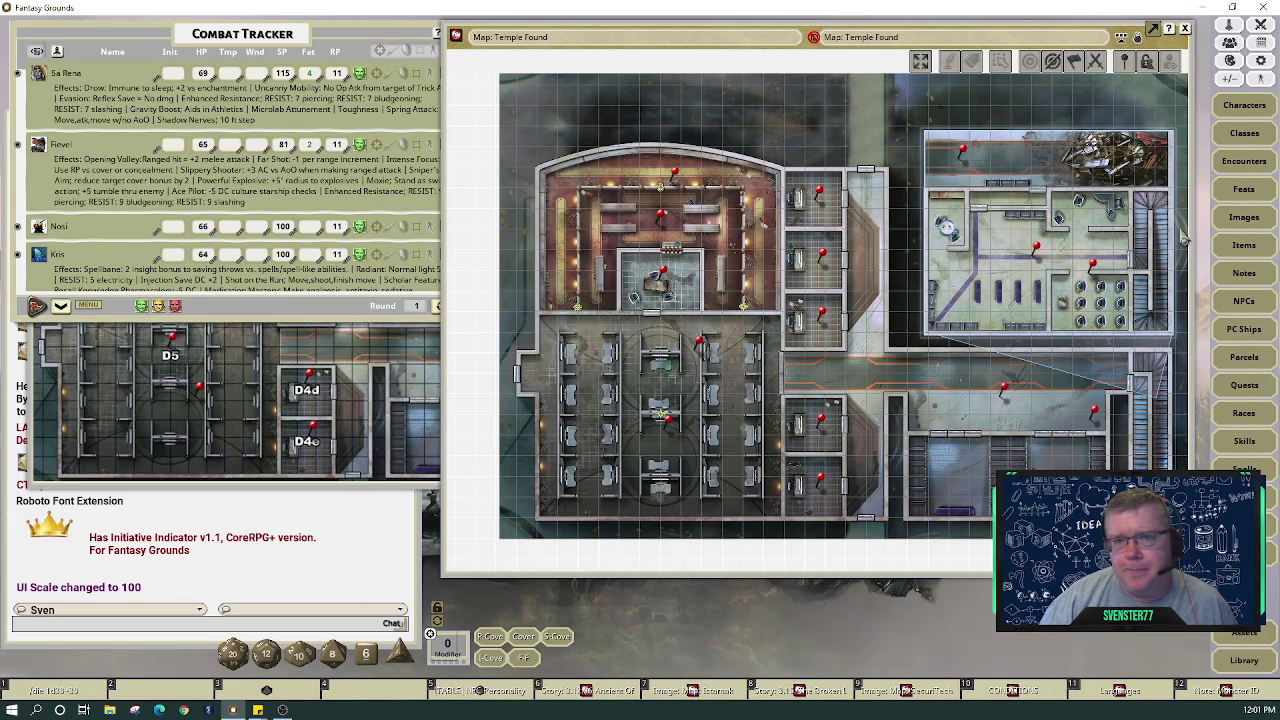
{"action": "left_click", "coordinate": [1185, 29]}
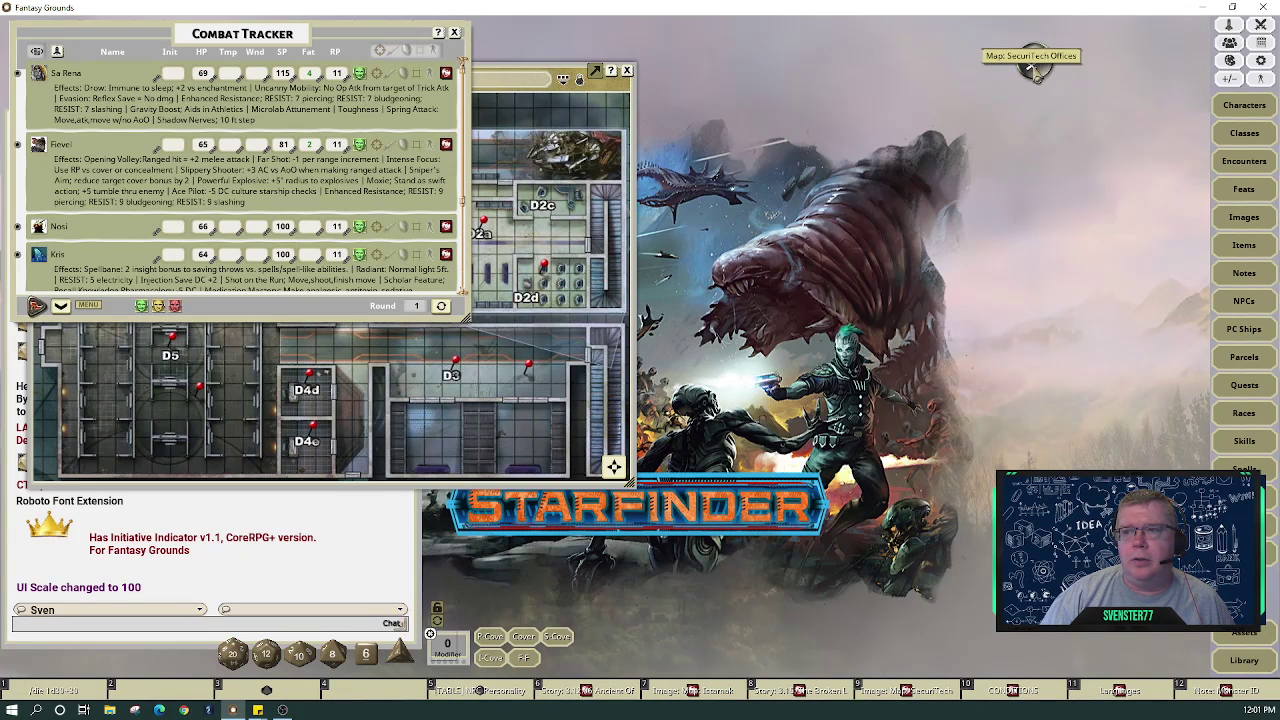